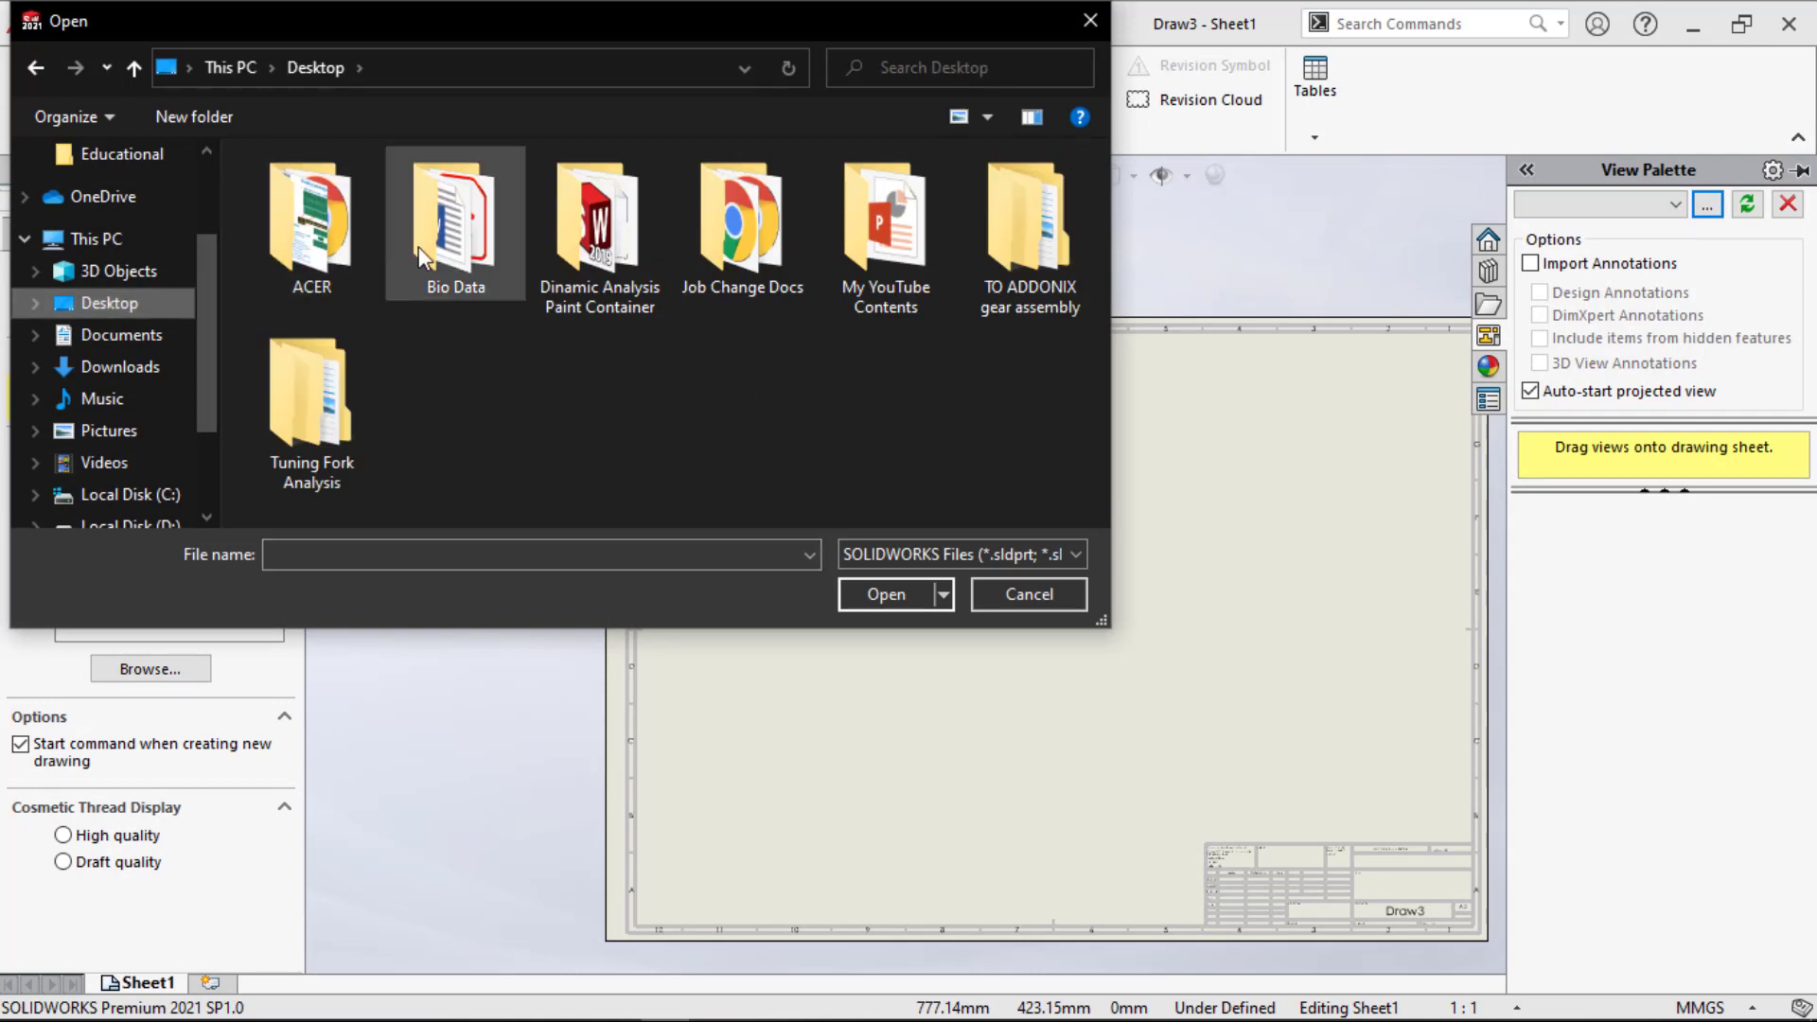
Step: Load the Body part from My YouTube Contents > Training files > 1) CAD > 10) Bottom Up Assembly > 1) Screw Jack into the View Palette
double_click(888, 260)
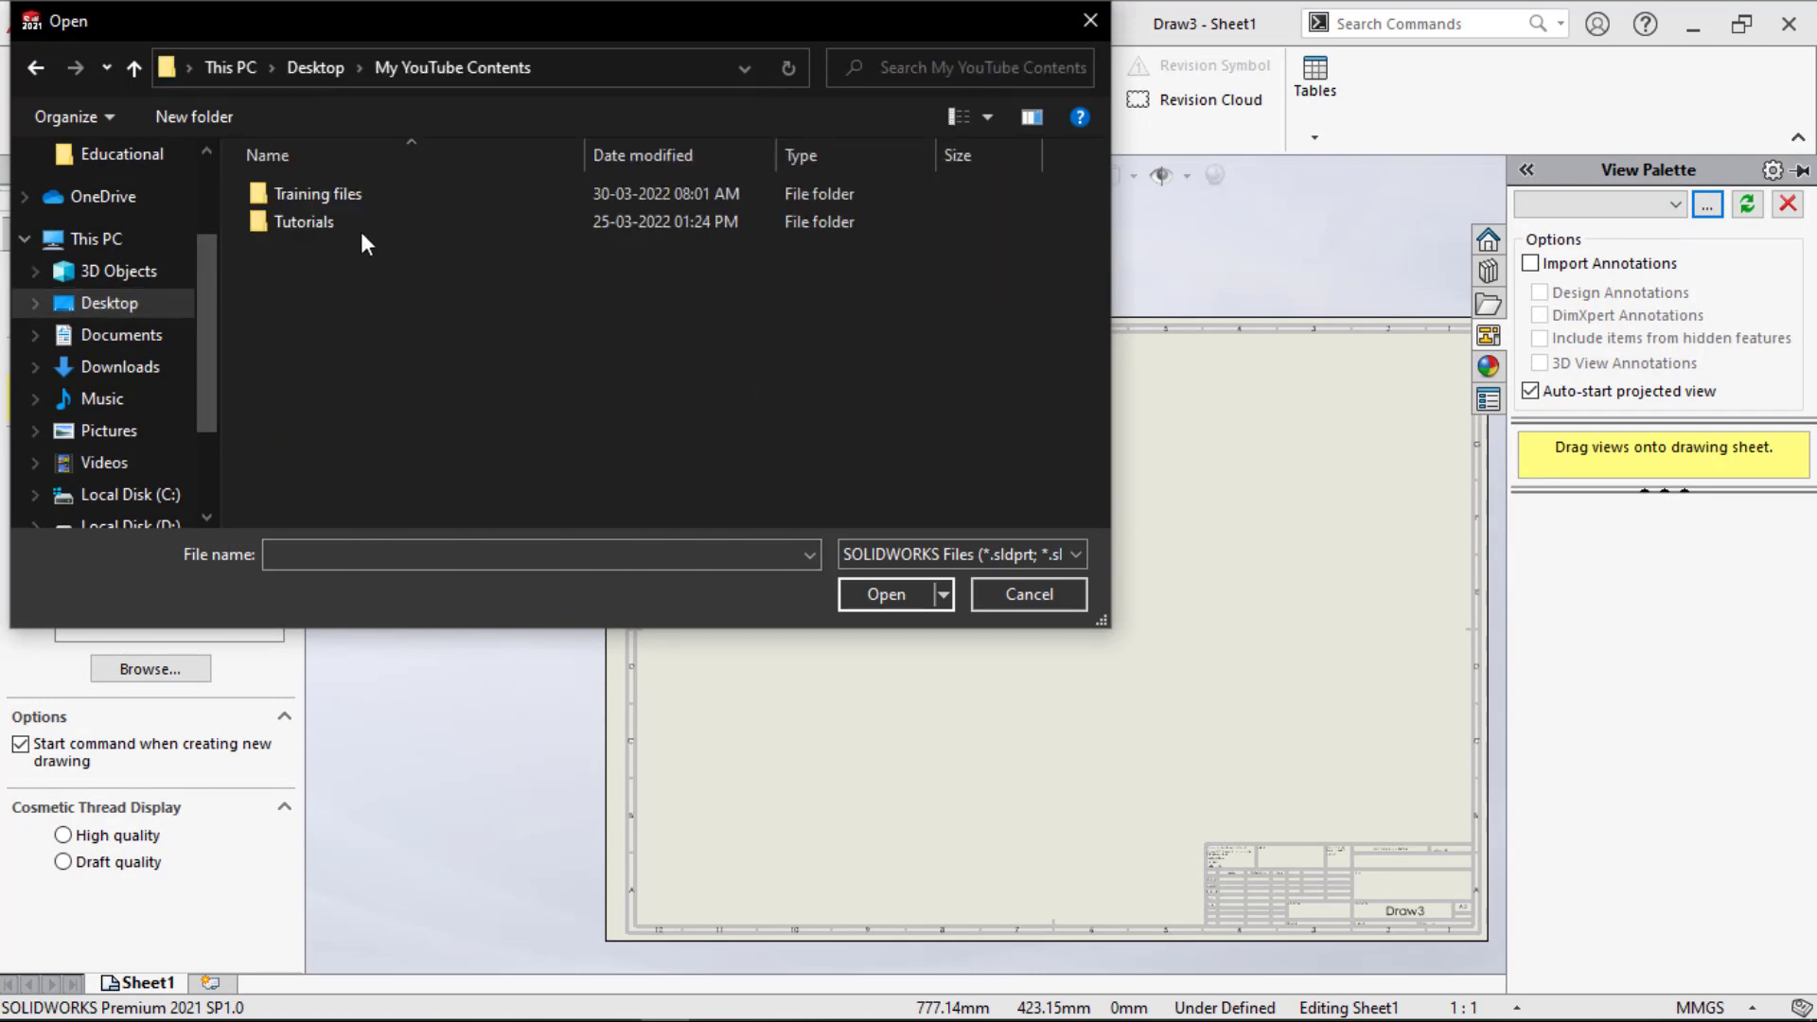
left_click(293, 203)
double_click(294, 203)
double_click(294, 202)
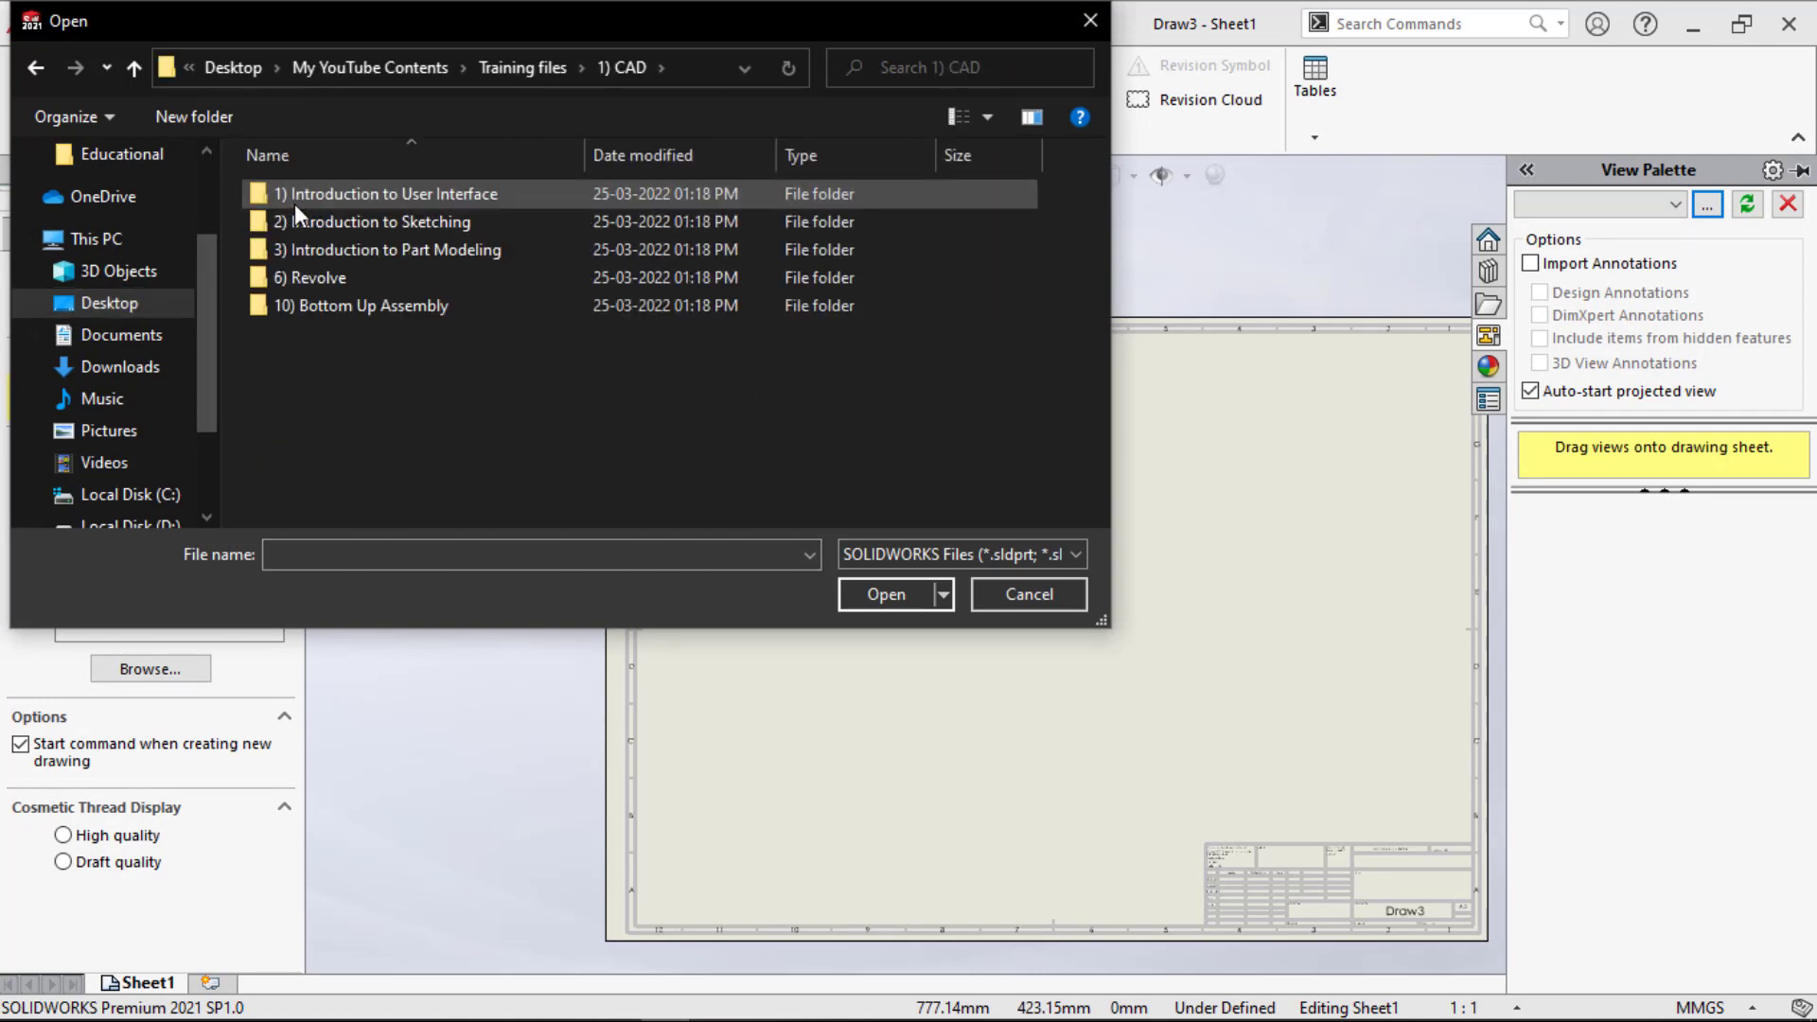
double_click(318, 300)
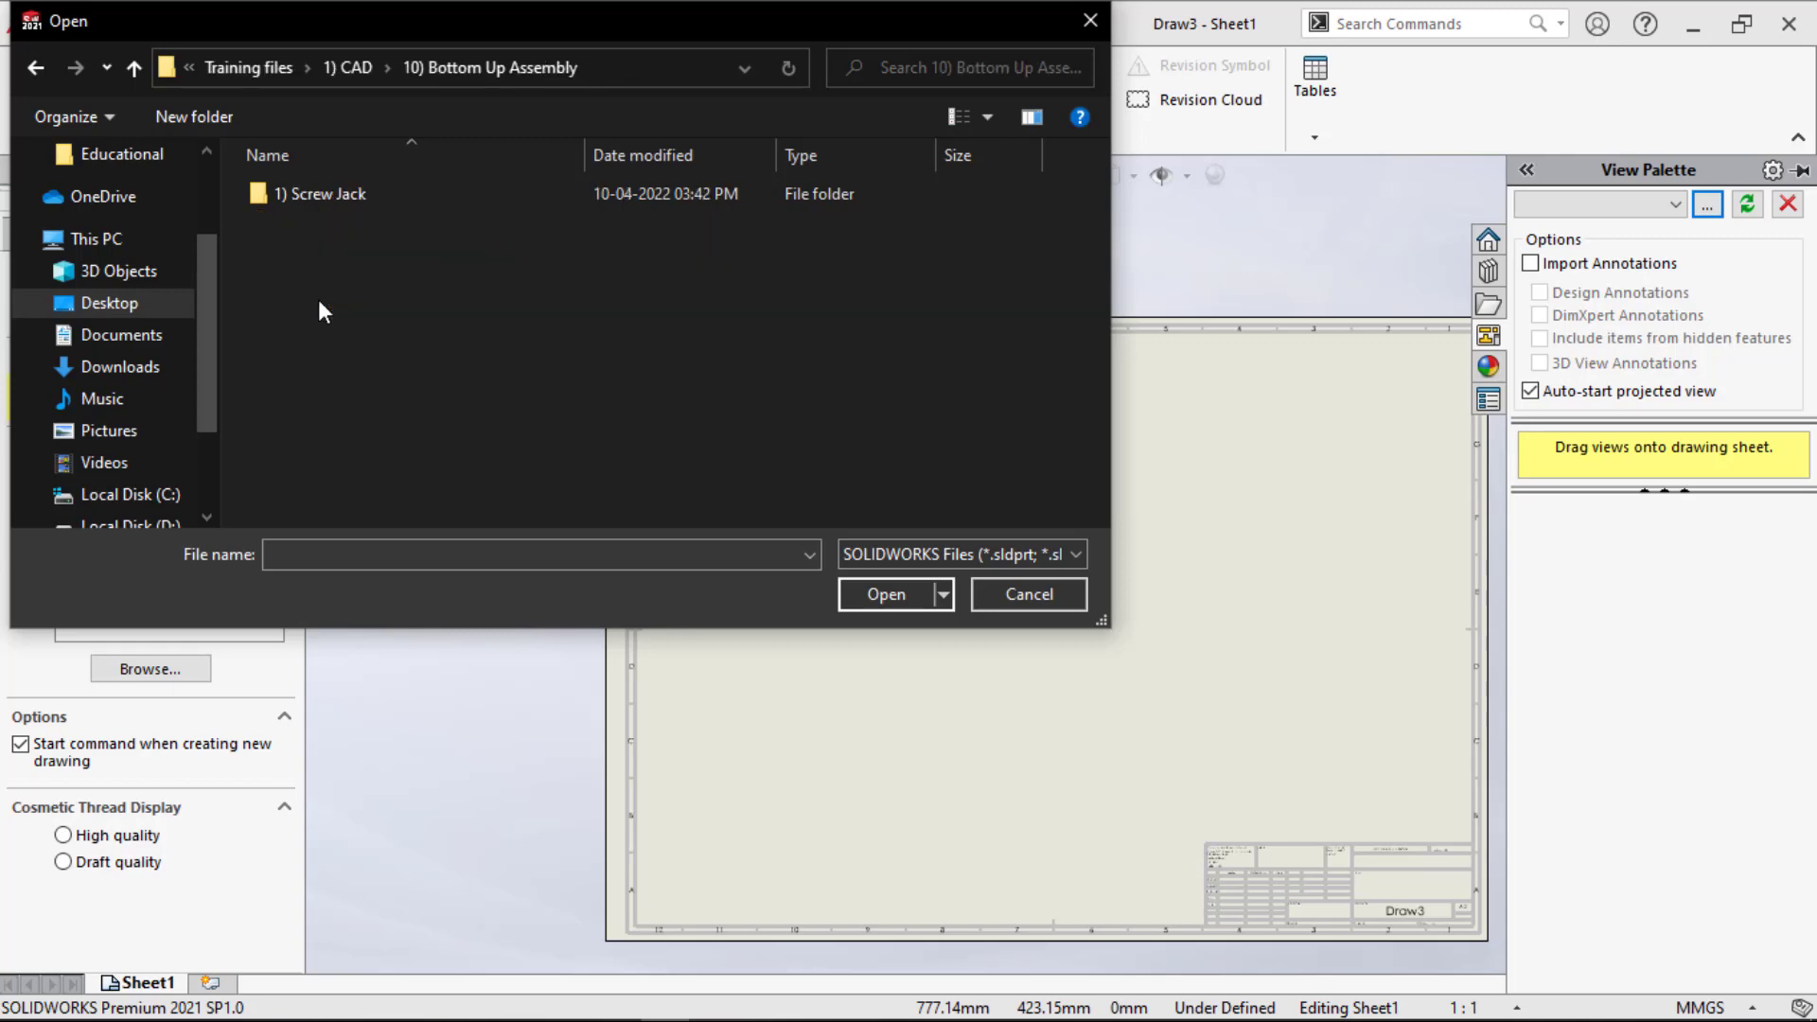
left_click(331, 196)
double_click(331, 196)
left_click(332, 196)
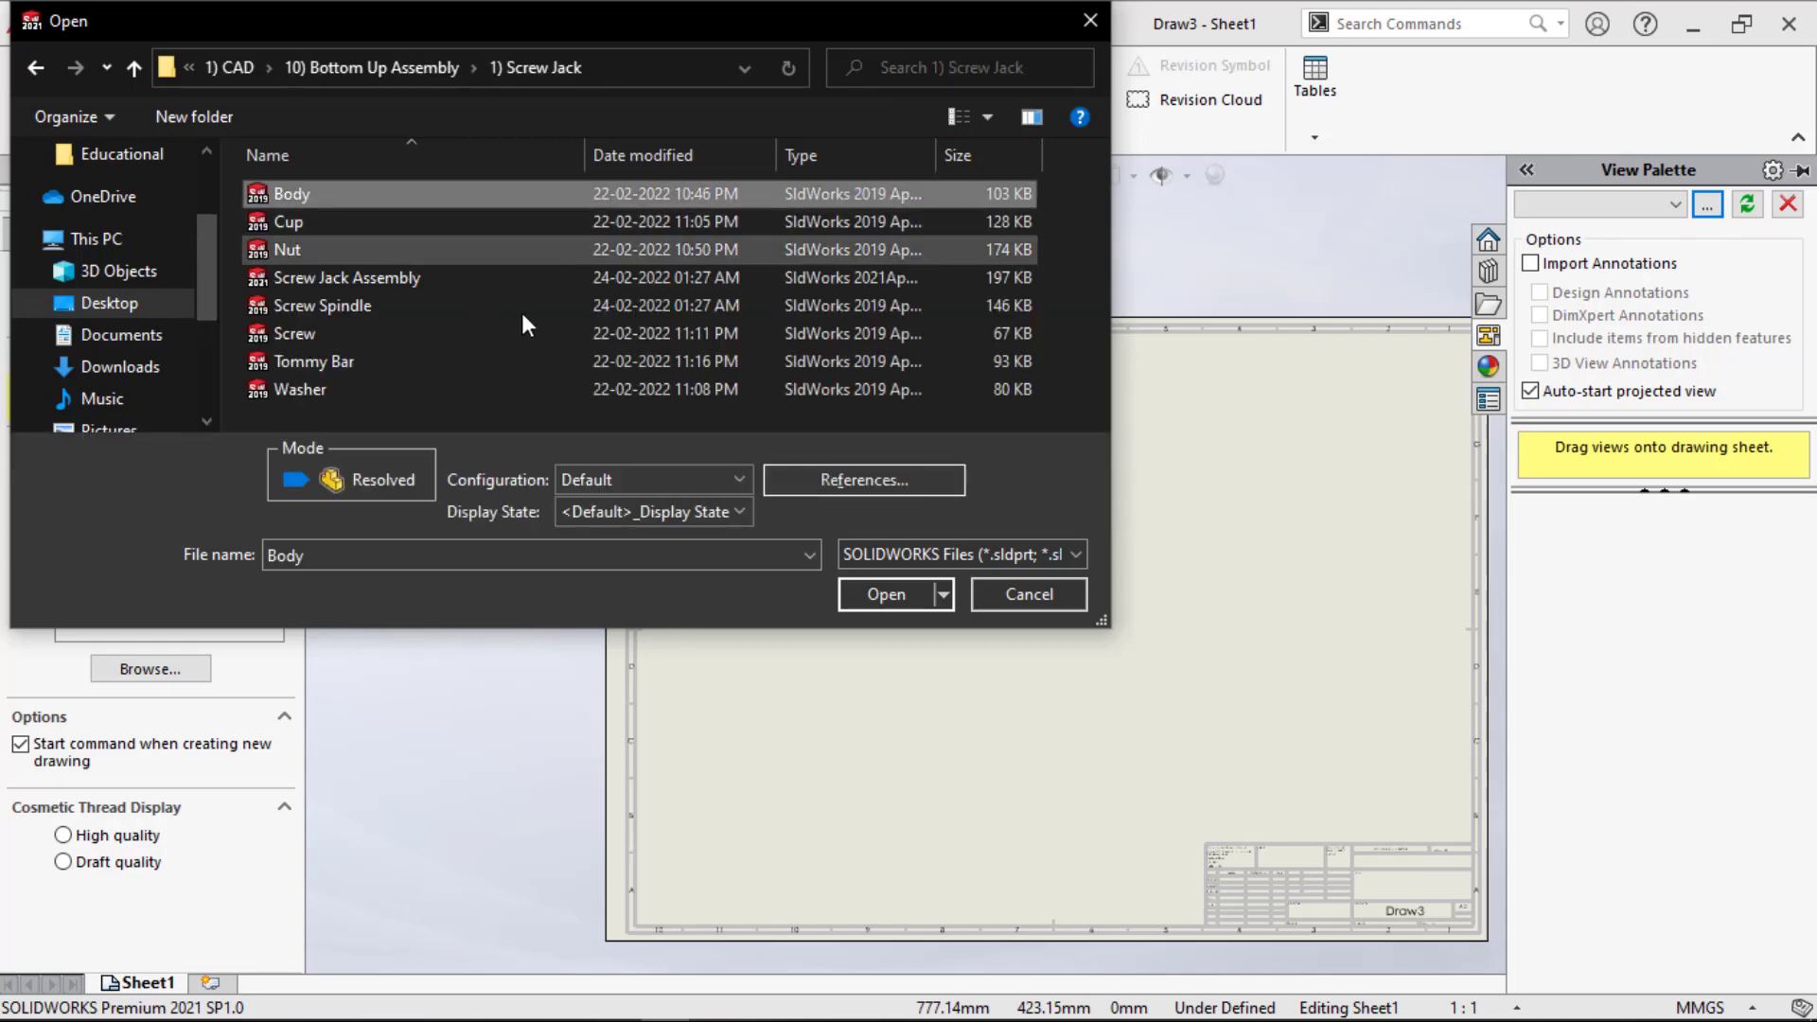
left_click(886, 596)
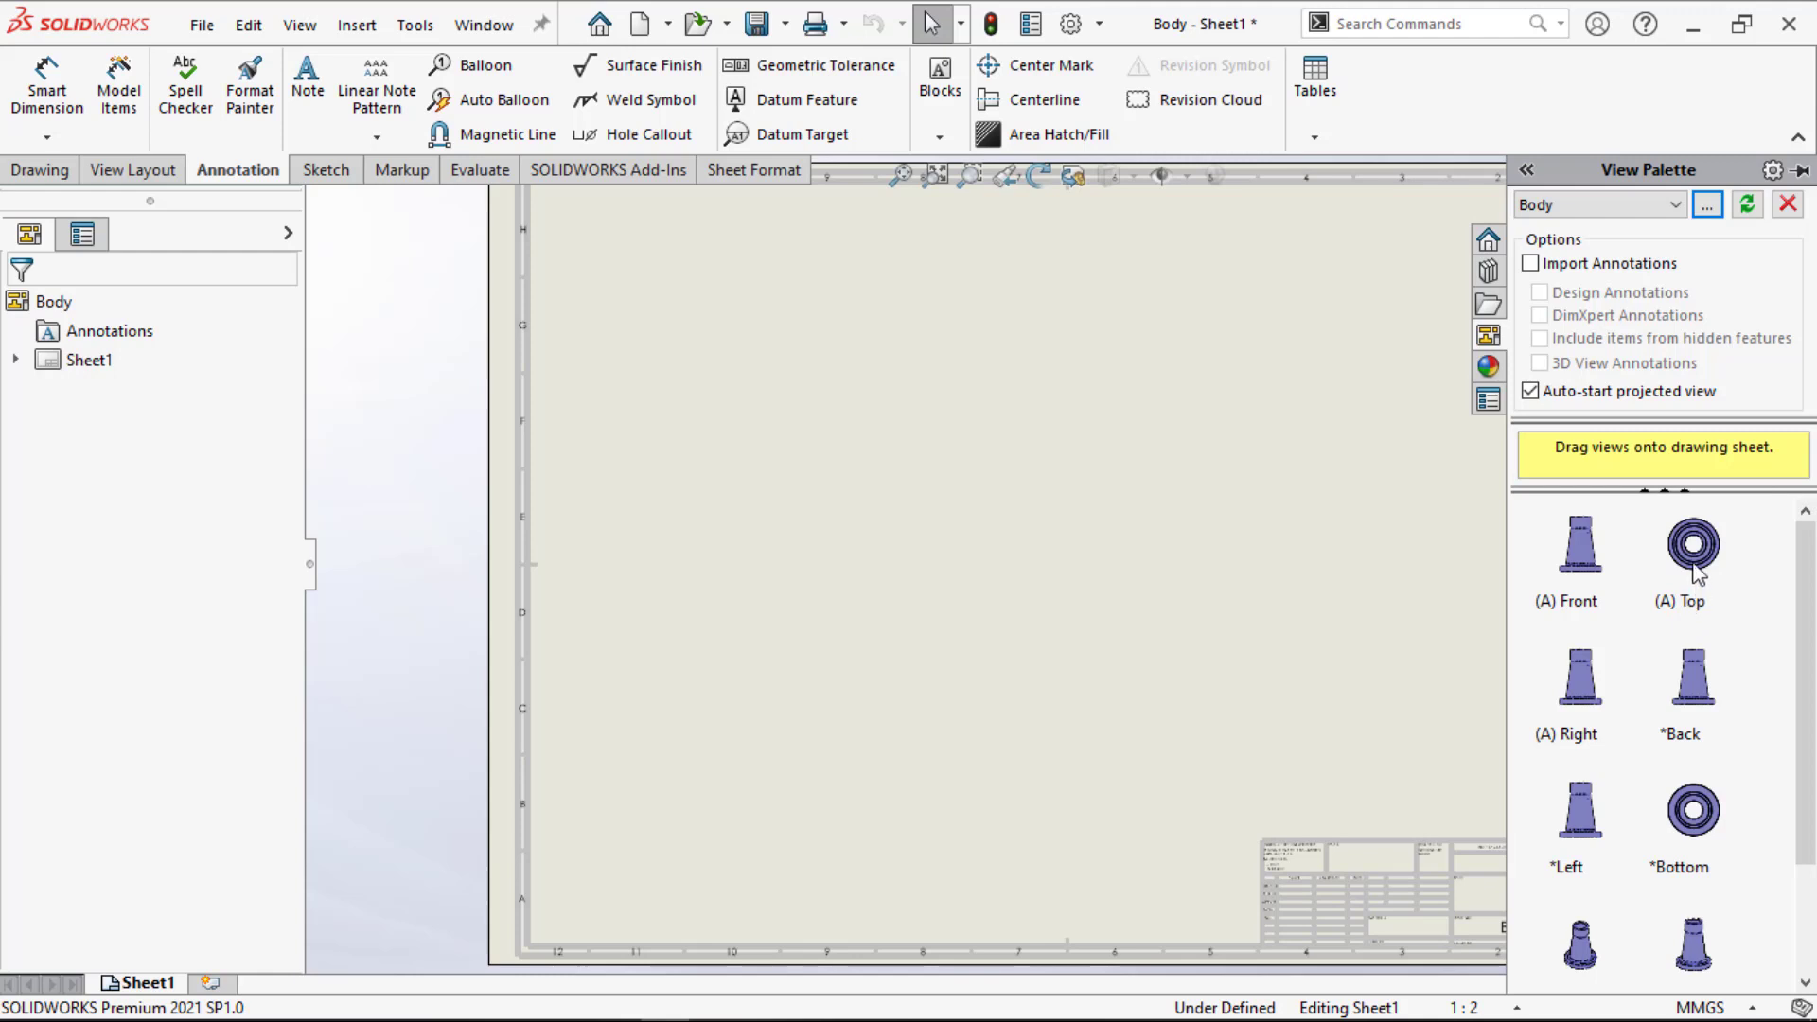
Step: Place the Body's top view just above the title block without projected views, and set the sheet scale to 1:1
left_click_drag(1694, 566, 1416, 742)
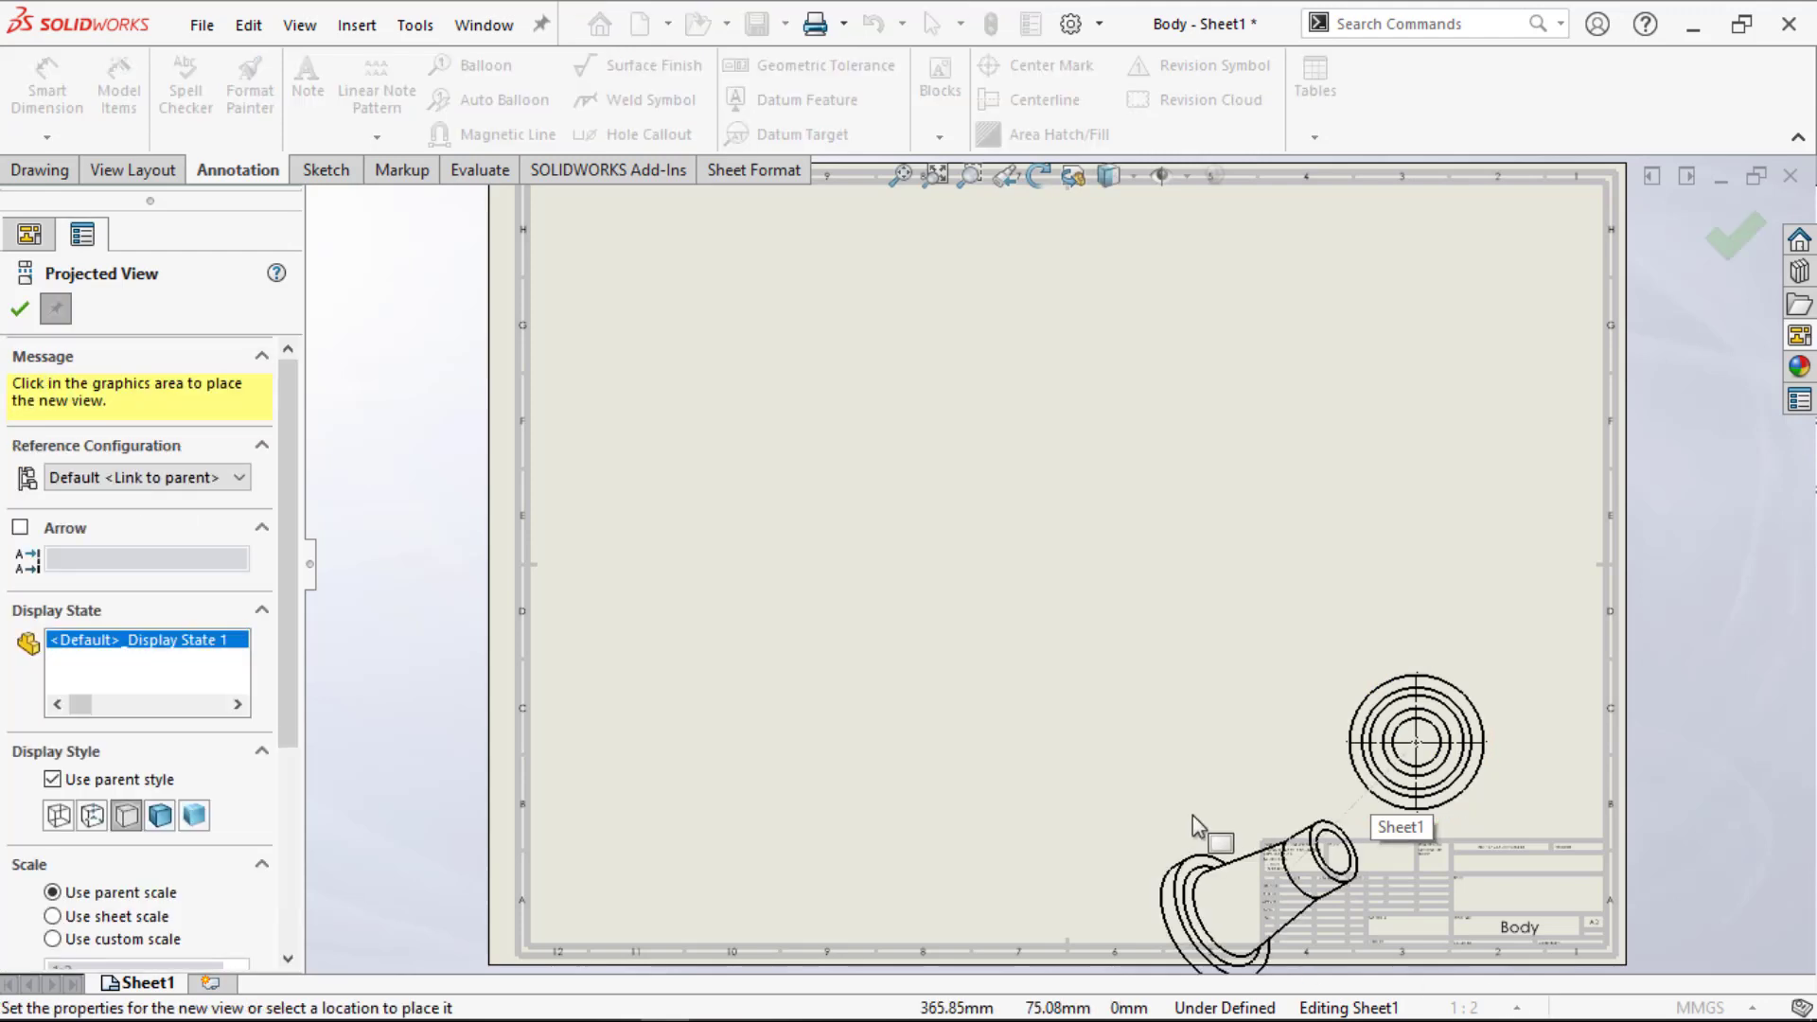
key("Escape")
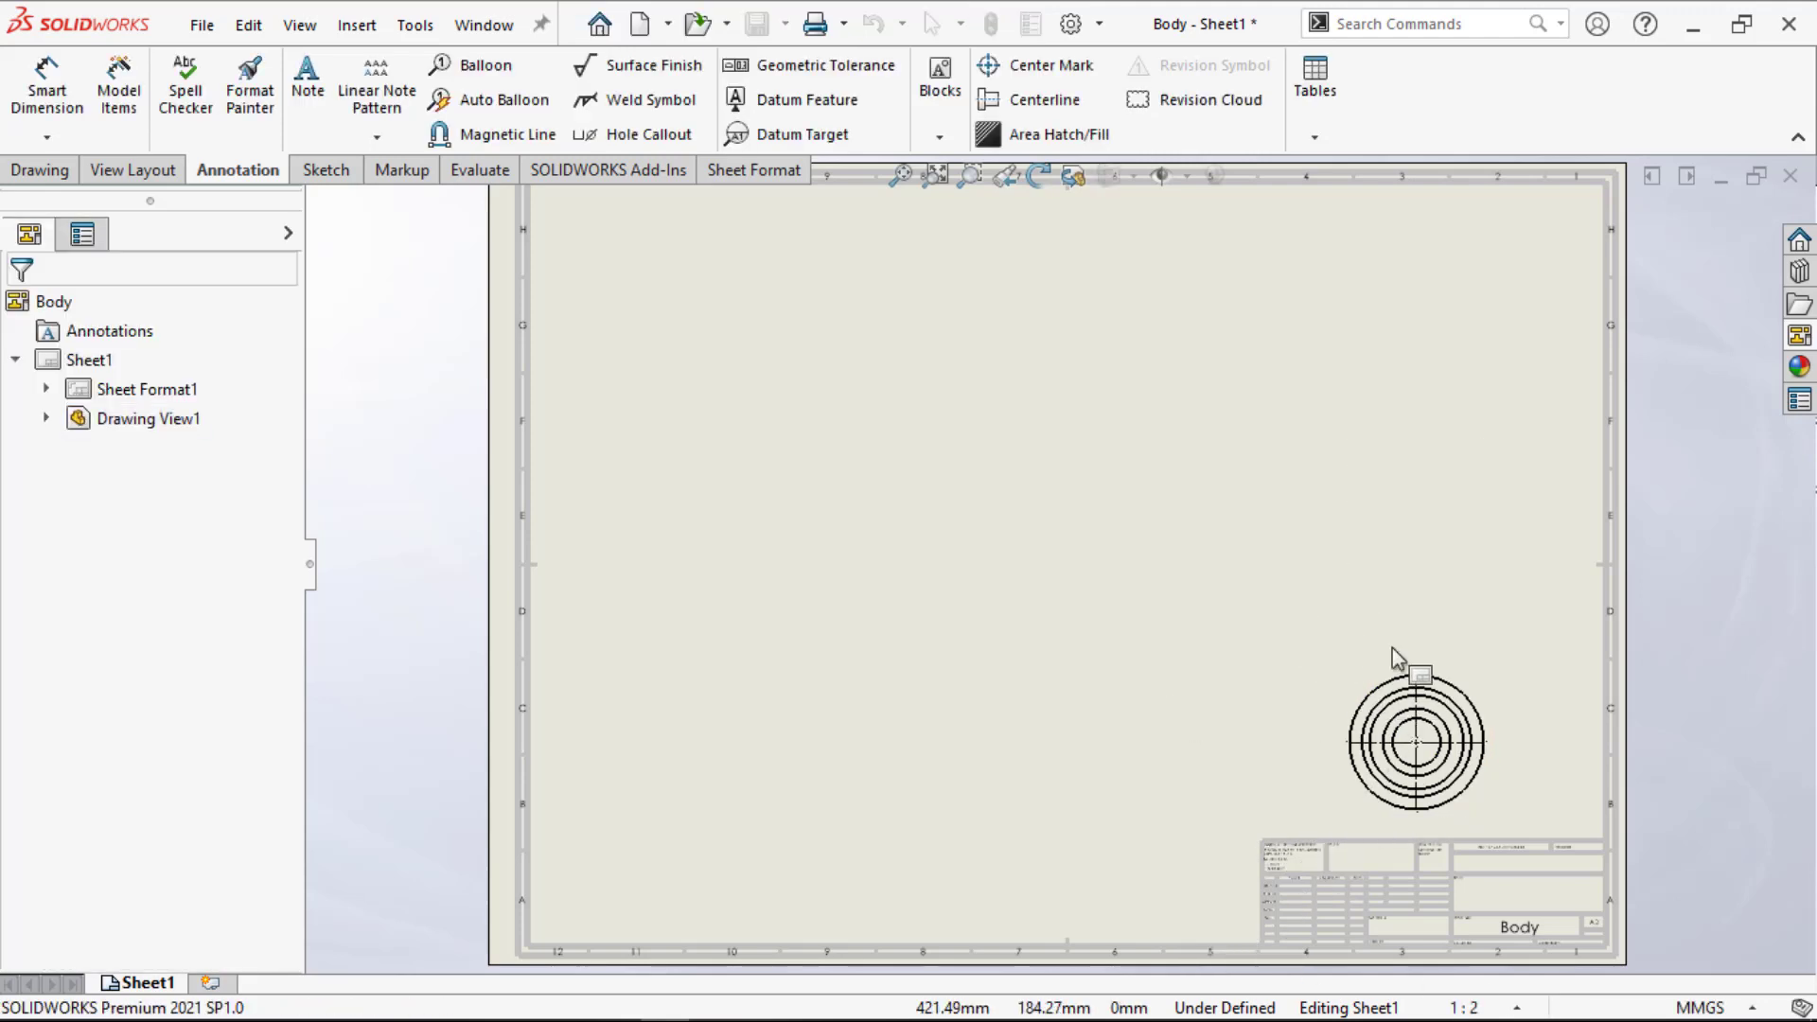
left_click(1472, 1008)
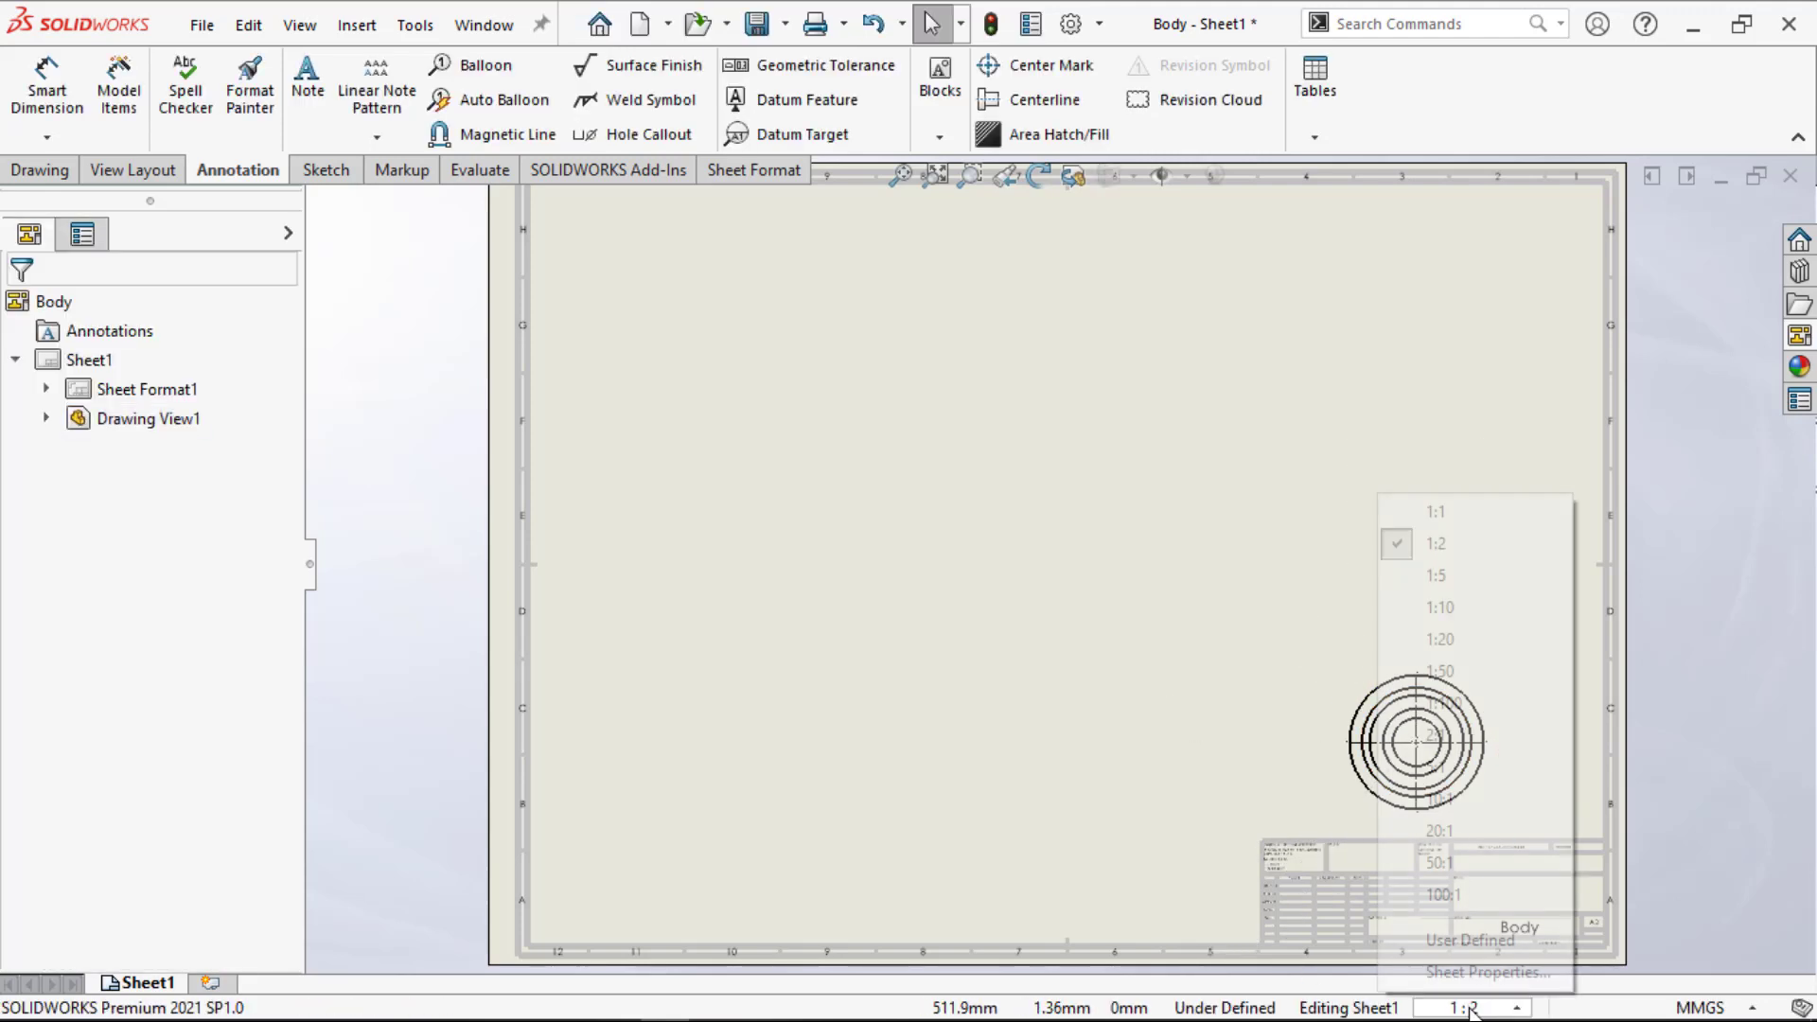
left_click(1482, 508)
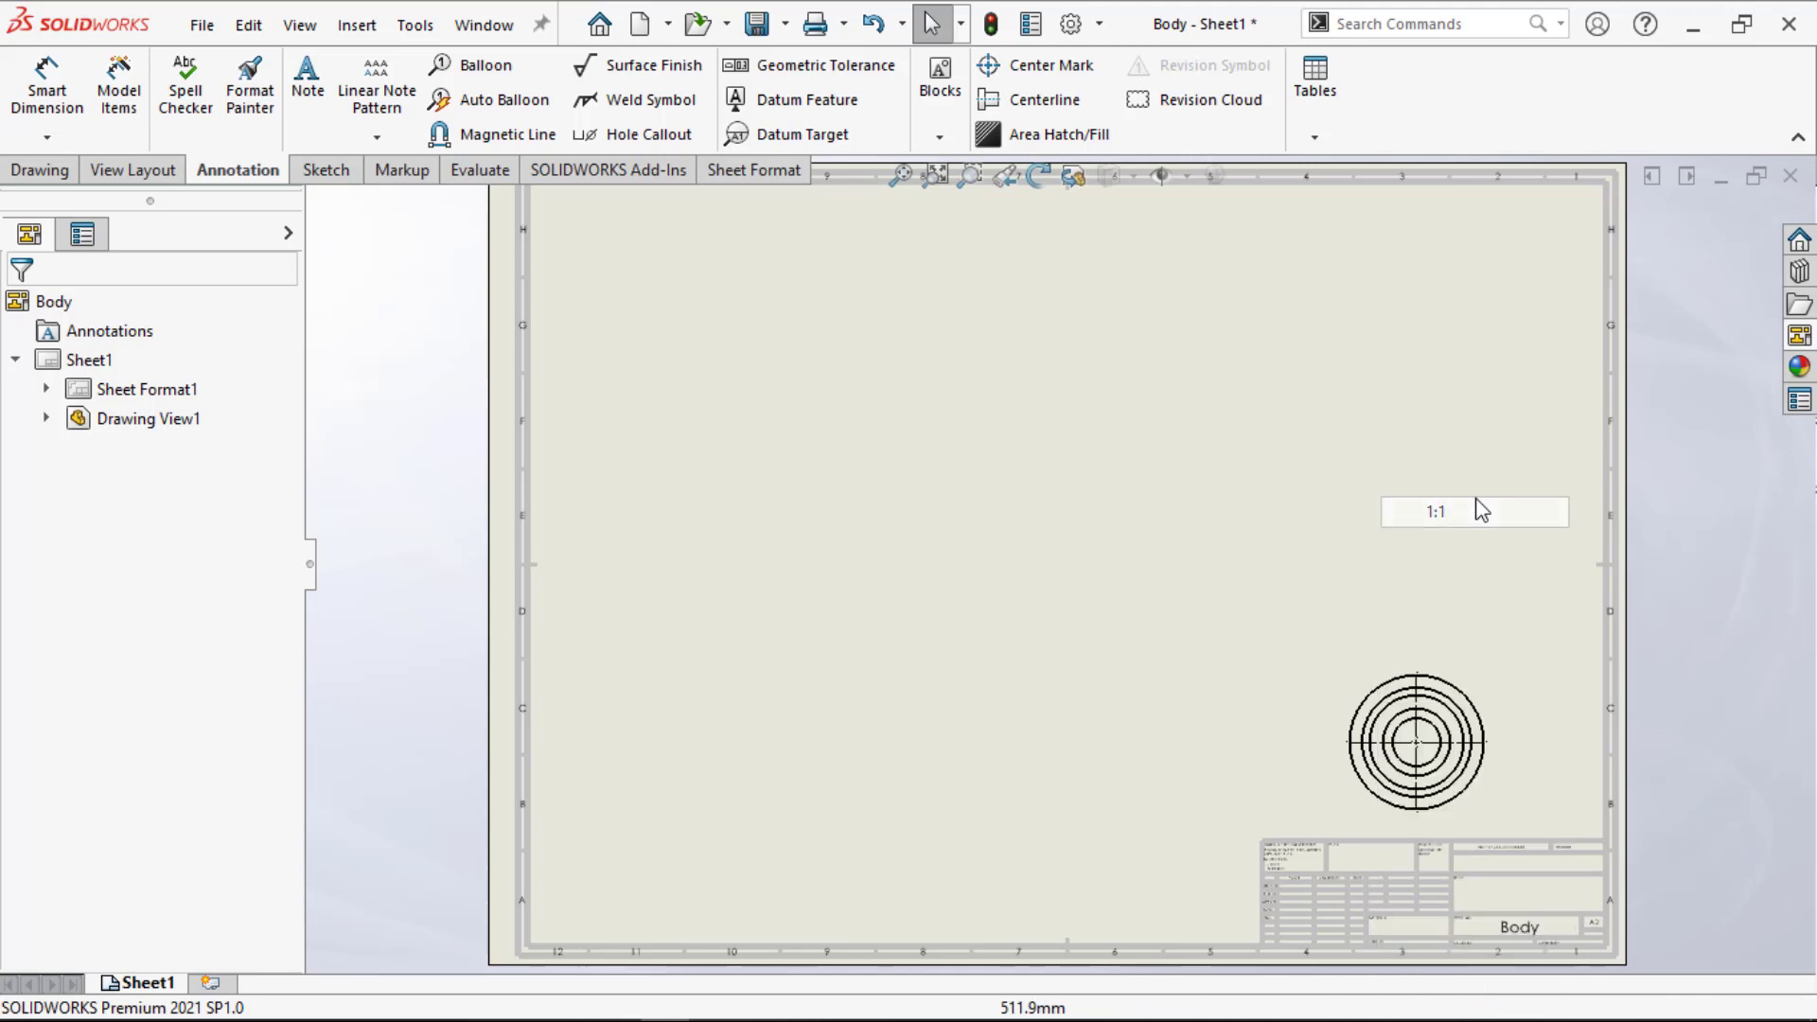
left_click(1085, 534)
Step: Move the Body's top view off the sheet, directly below the title block
scroll(1224, 513, "up", 2)
scroll(1335, 503, "down", 1)
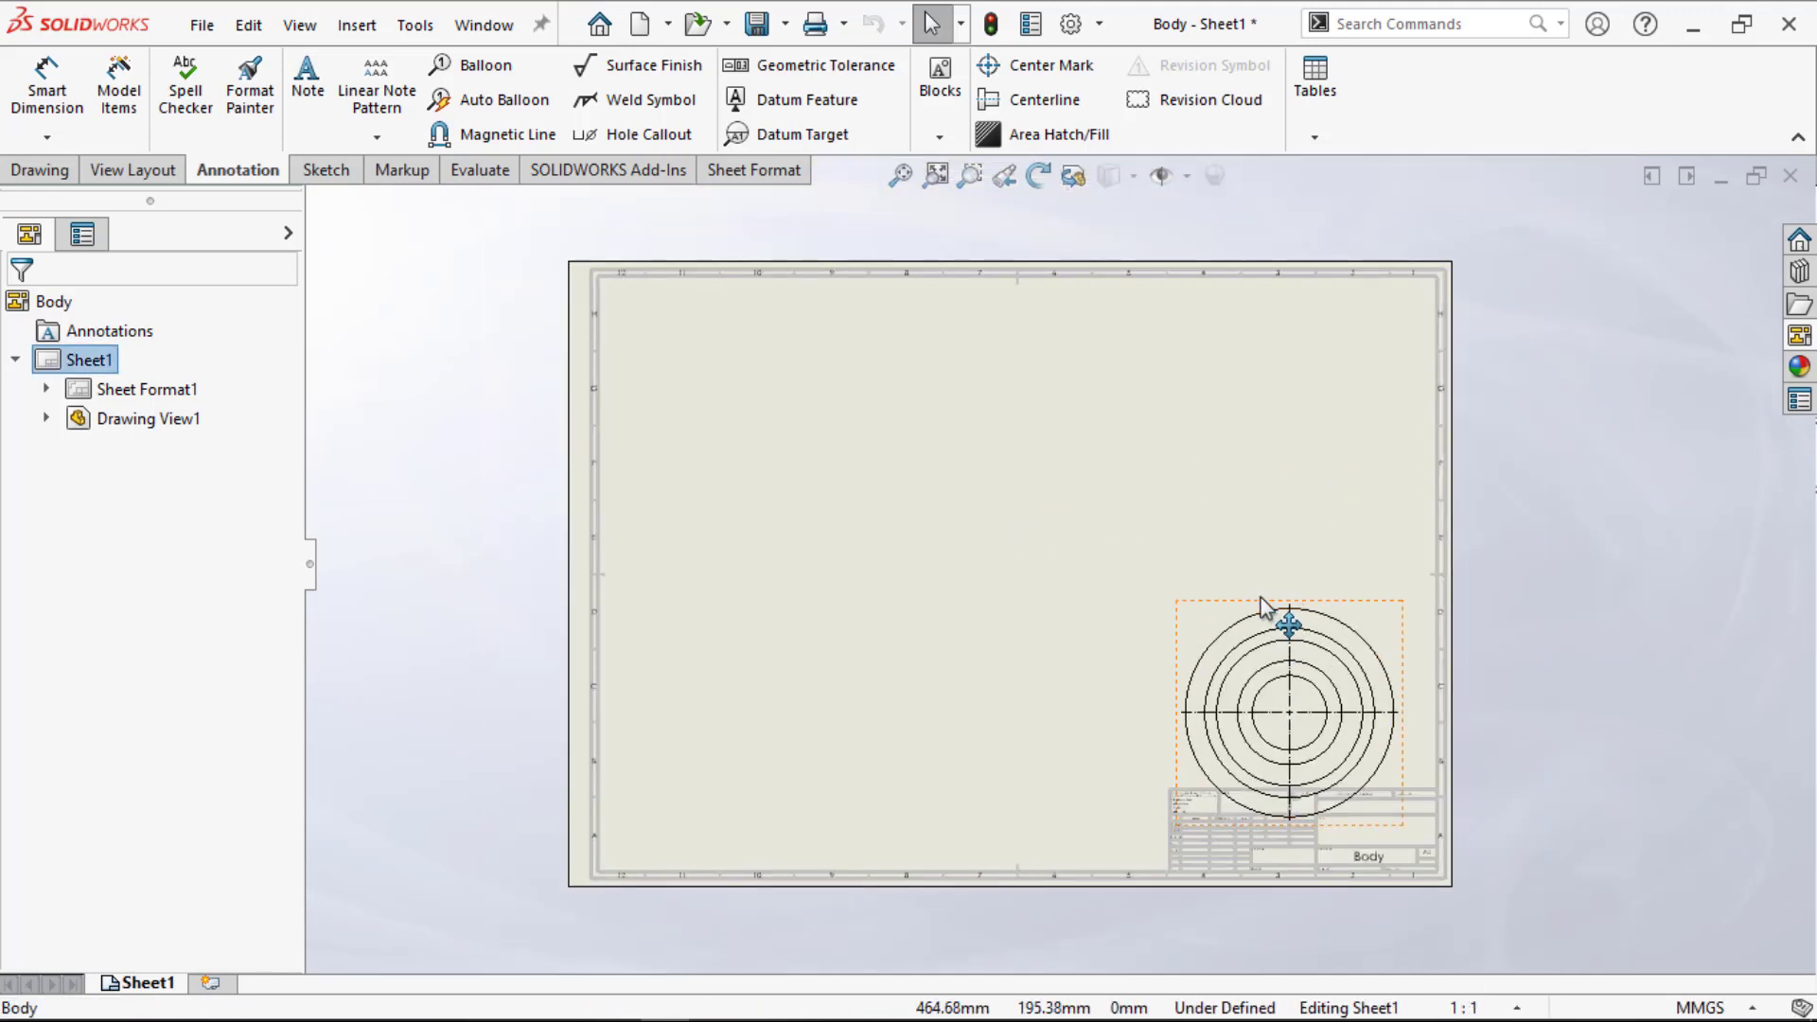
left_click_drag(1261, 606, 1259, 903)
scroll(1259, 852, "up", 2)
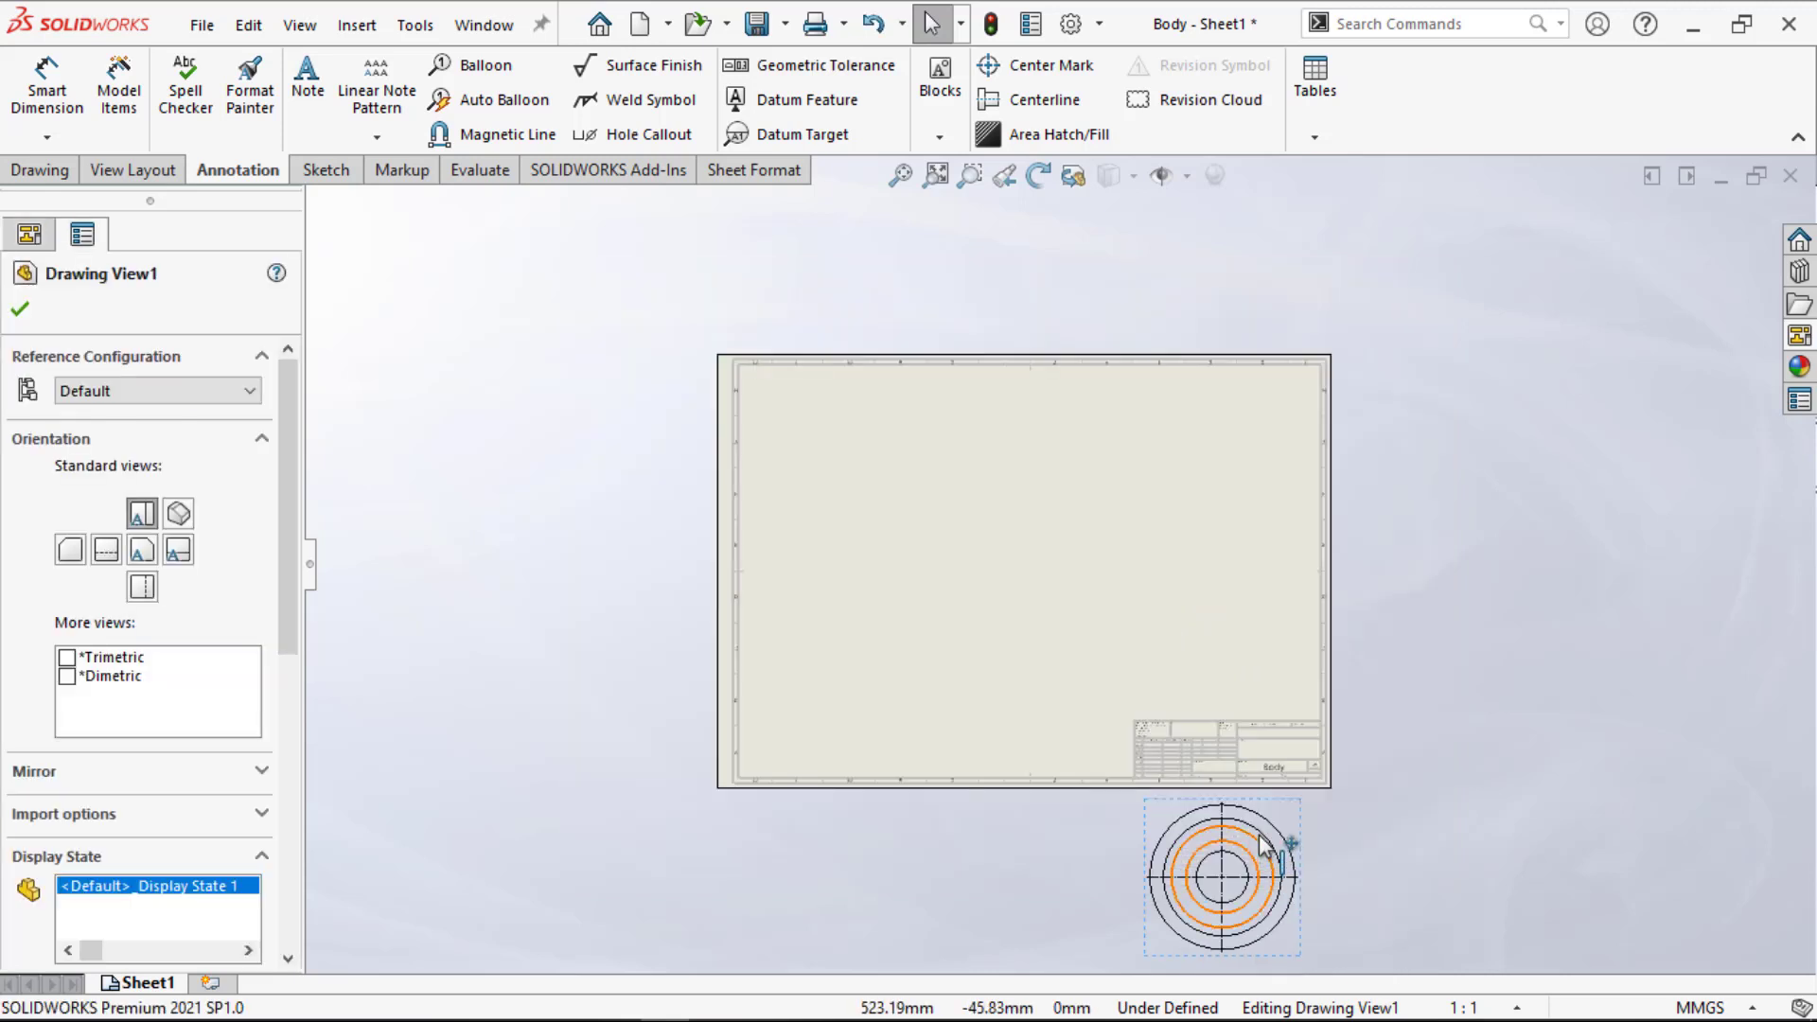
left_click(1005, 836)
Step: Create a half section view through the centre of the Body's top view and place it on the sheet above the title block
left_click(21, 171)
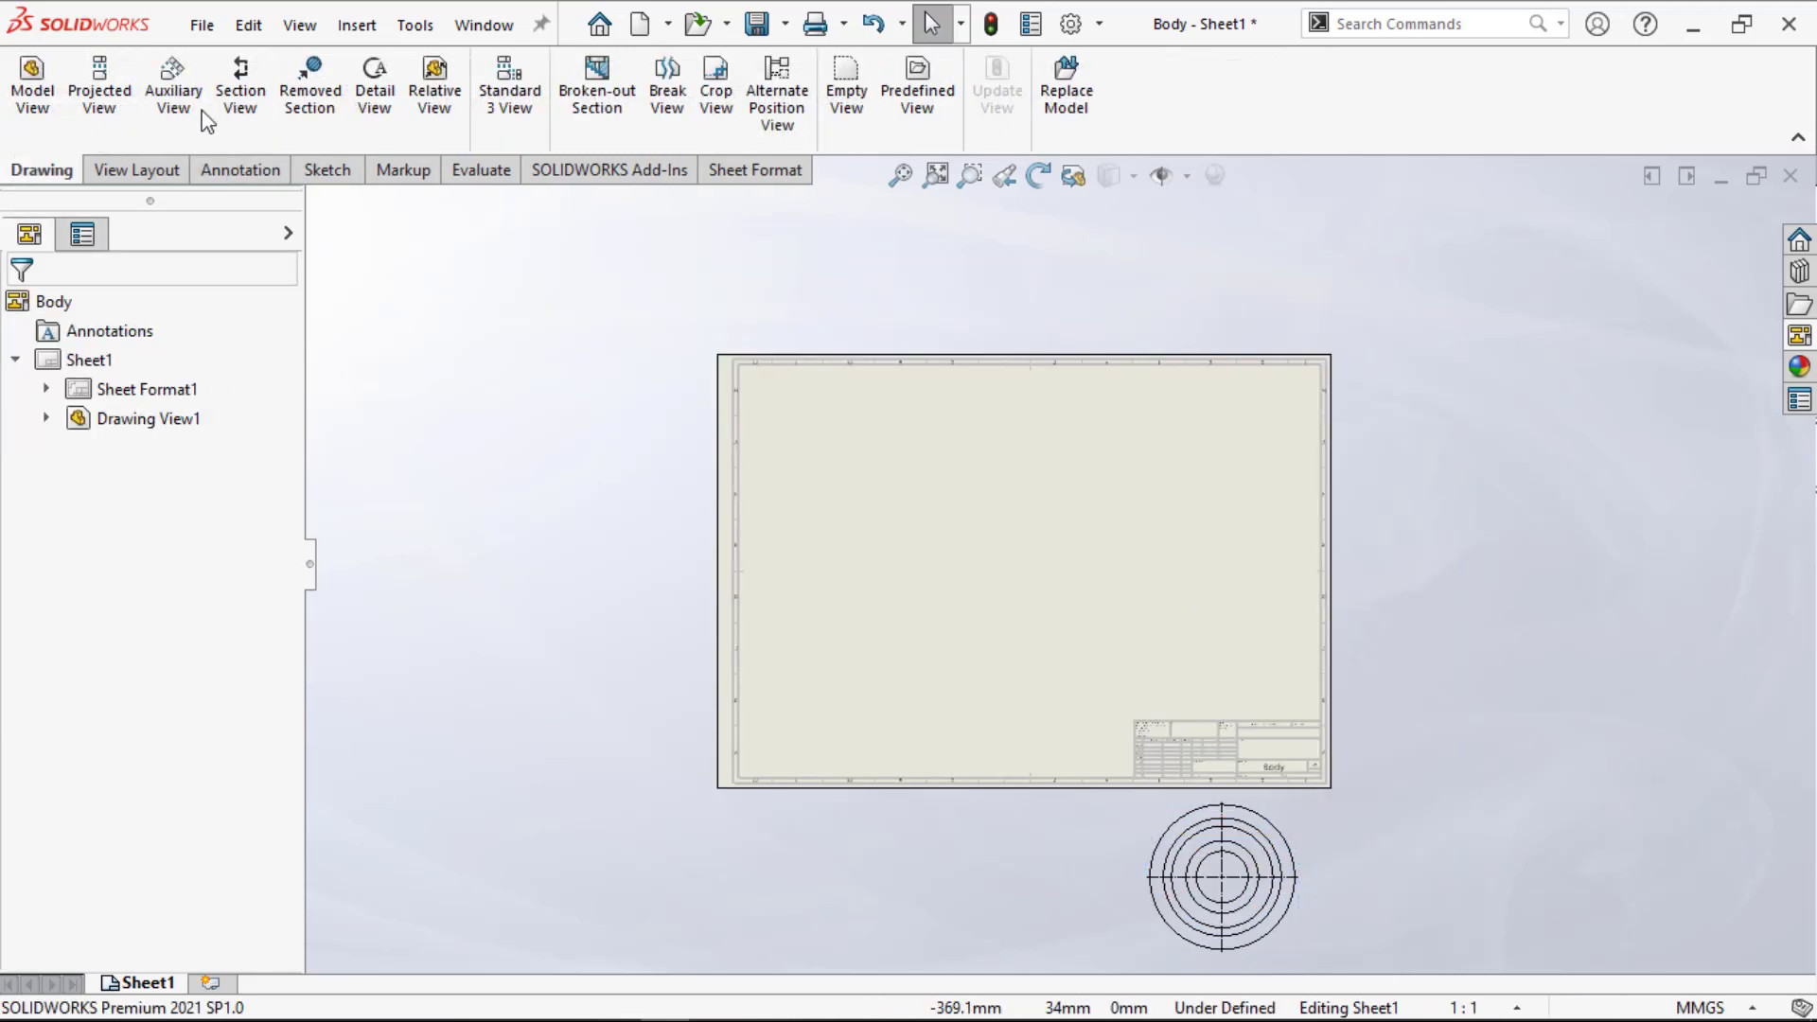
left_click(239, 90)
left_click(220, 351)
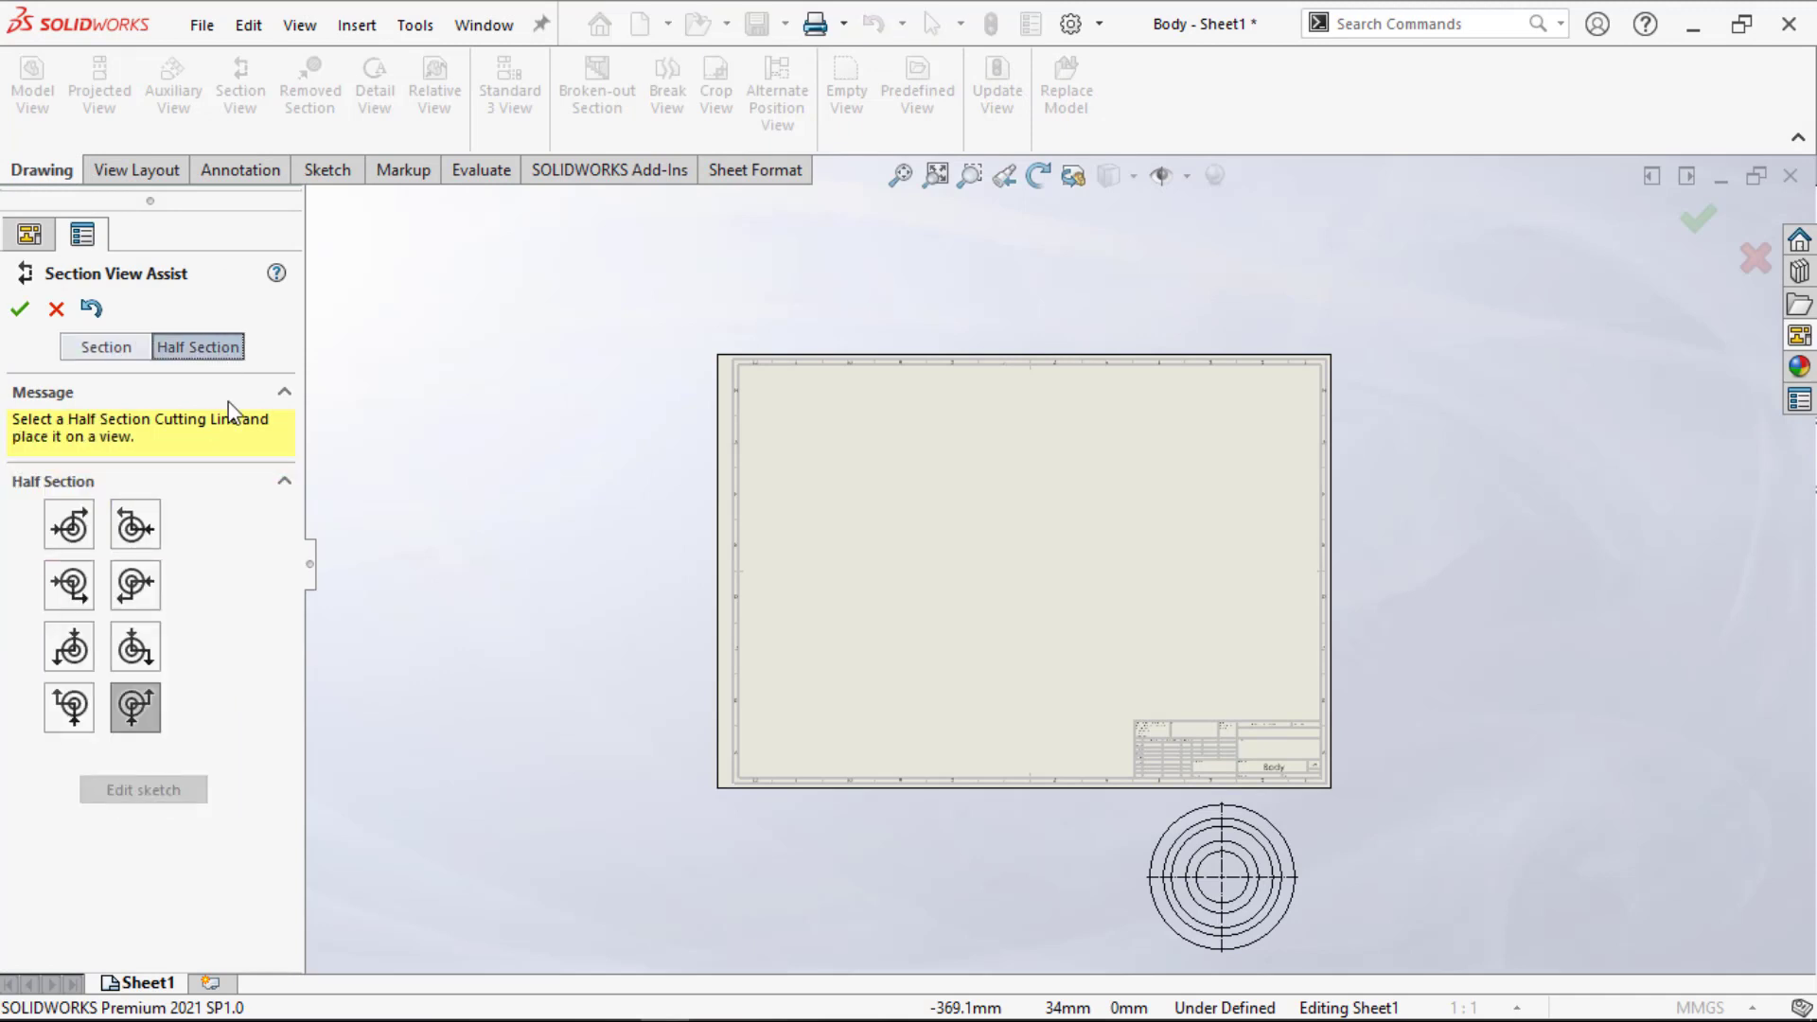
left_click(142, 712)
left_click(1222, 877)
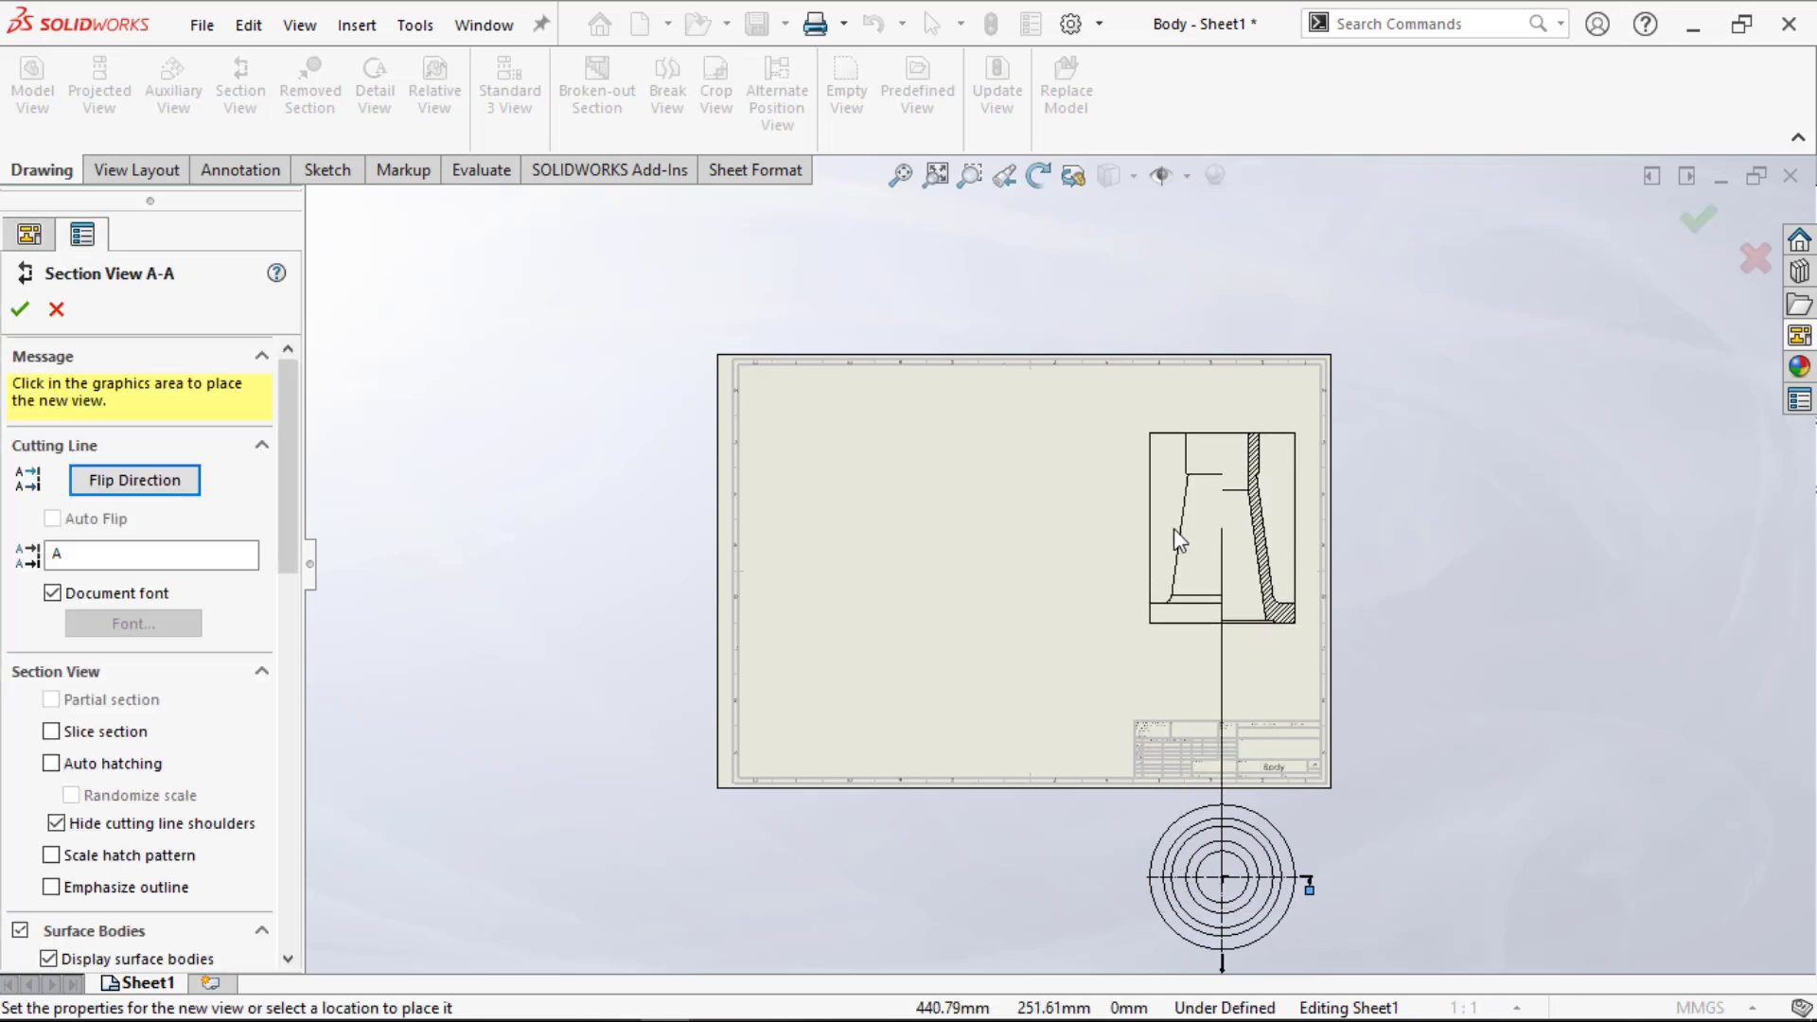
left_click(1173, 528)
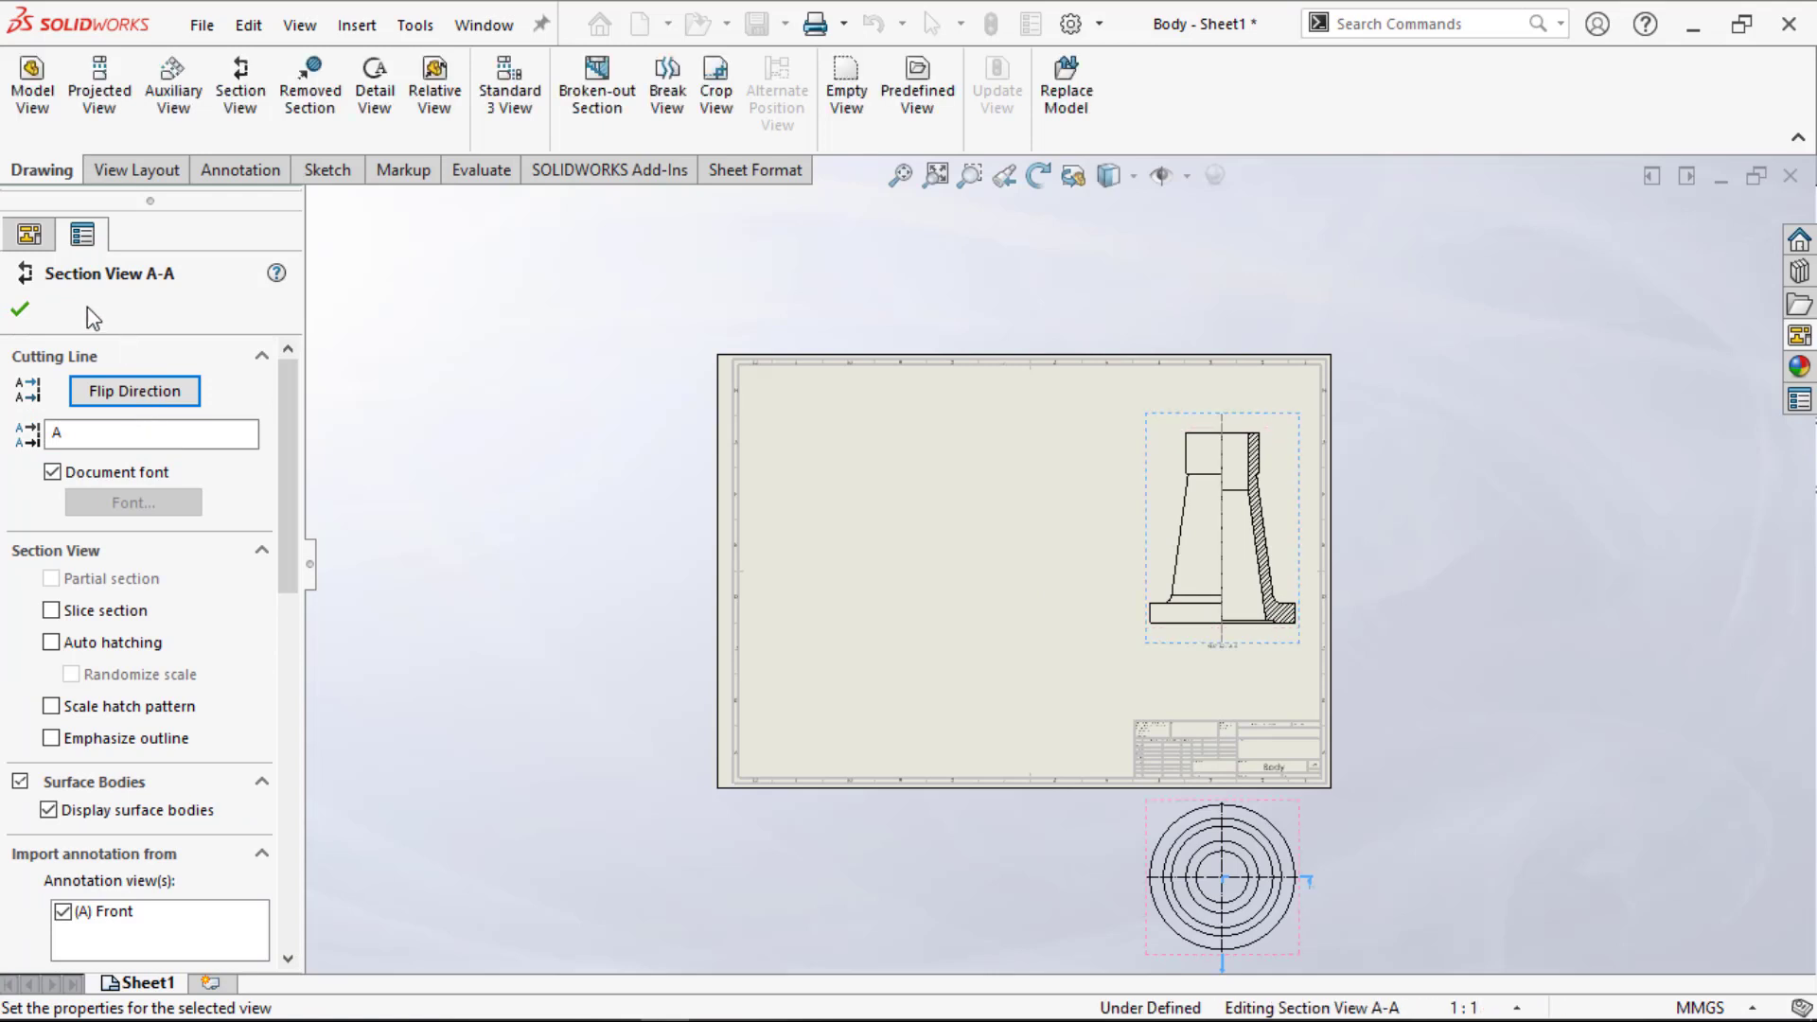
left_click(19, 309)
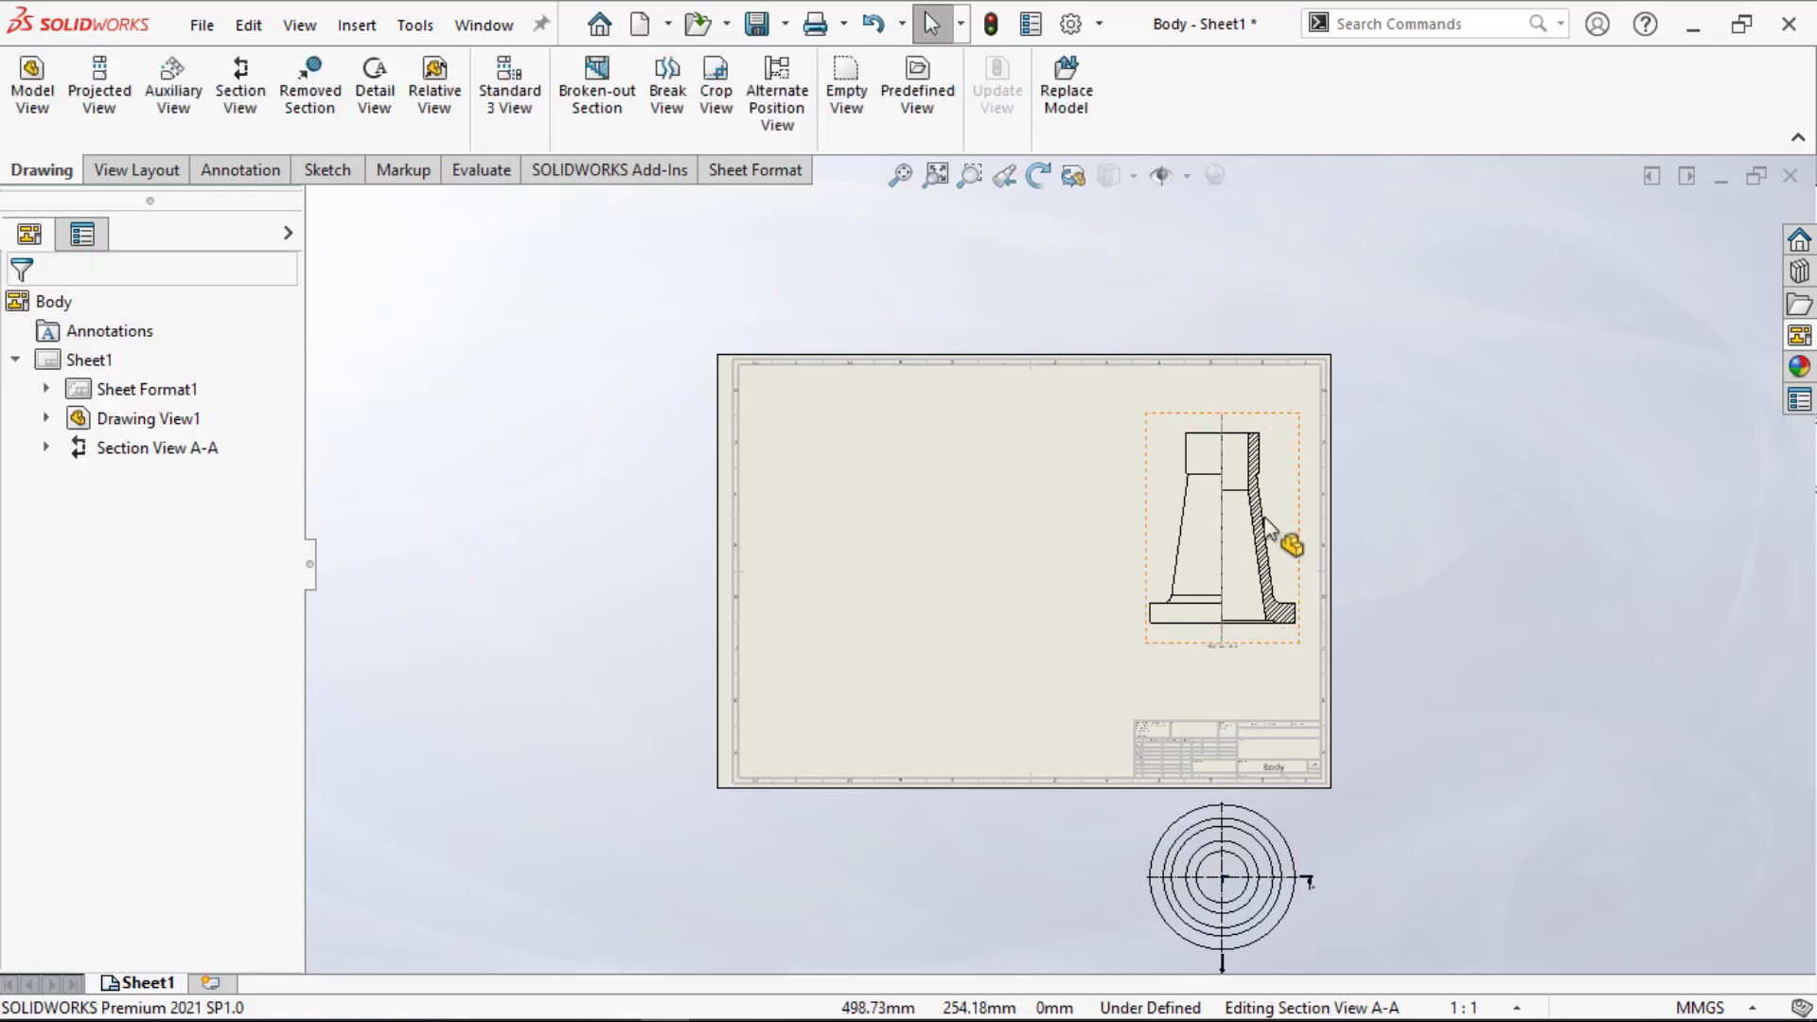
Step: Load the Nut part into the View Palette and place only its top view in the left part of the sheet
left_click(1801, 336)
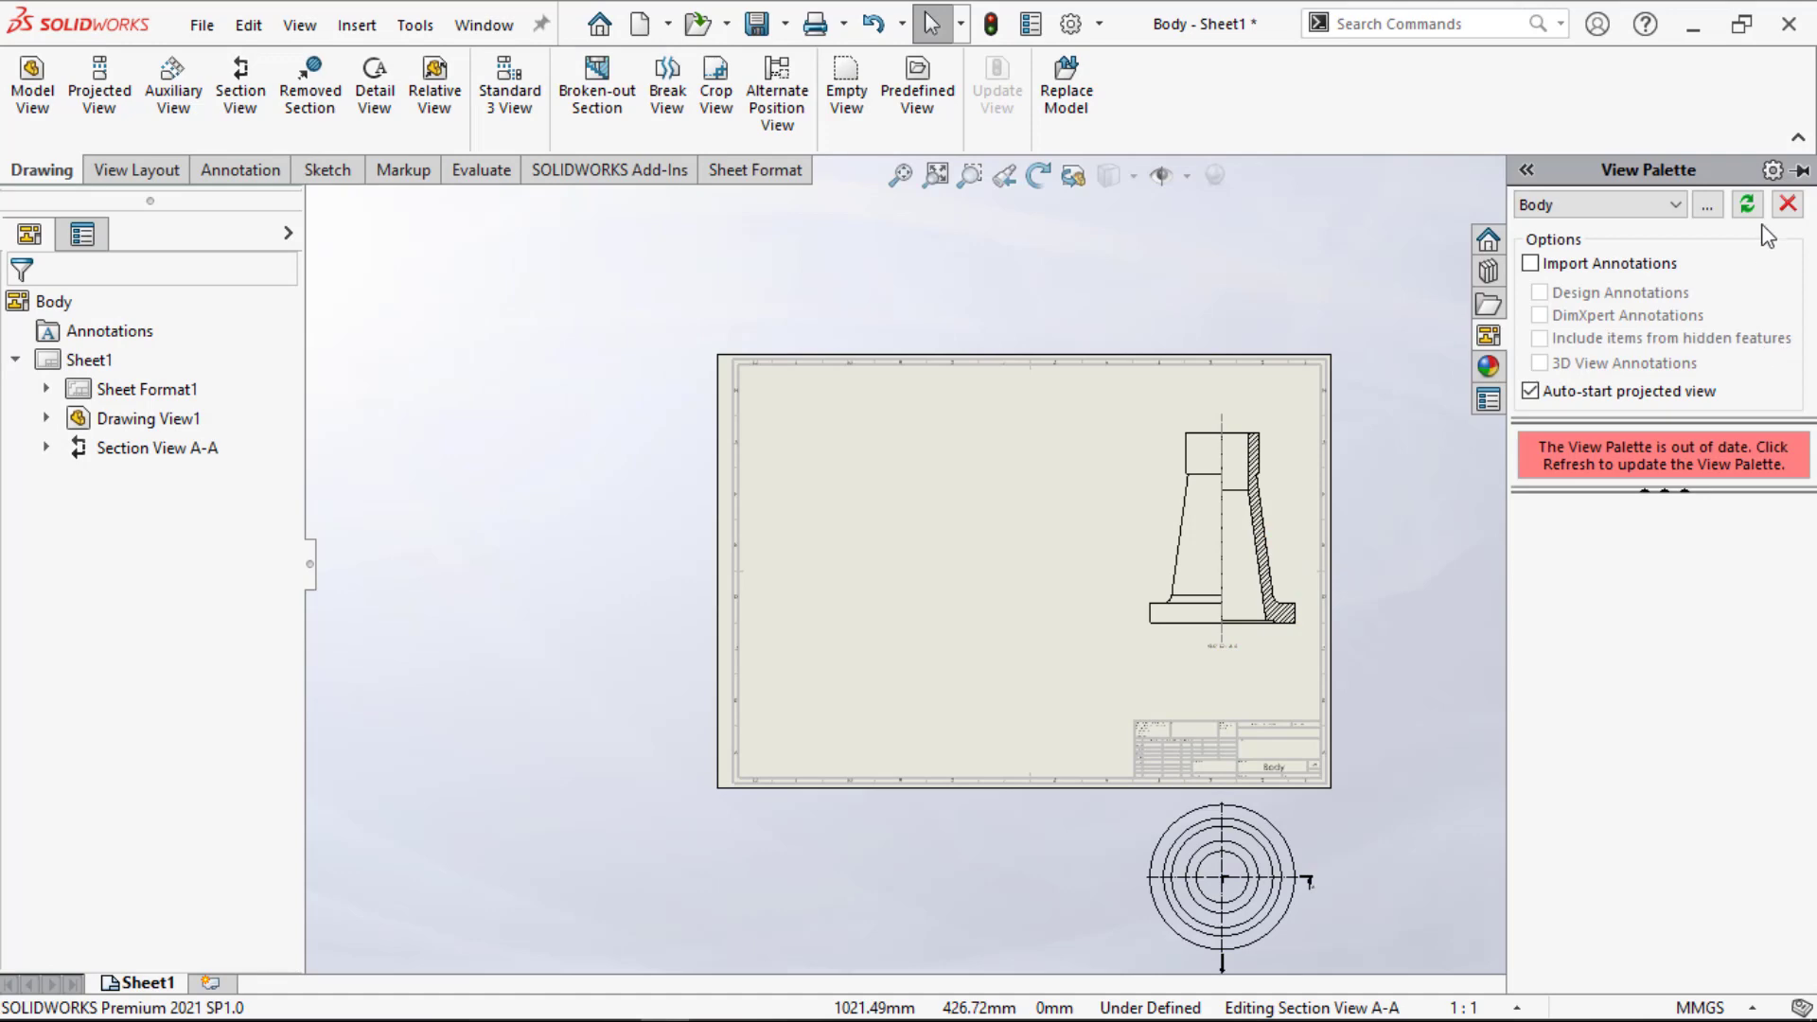
left_click(1706, 206)
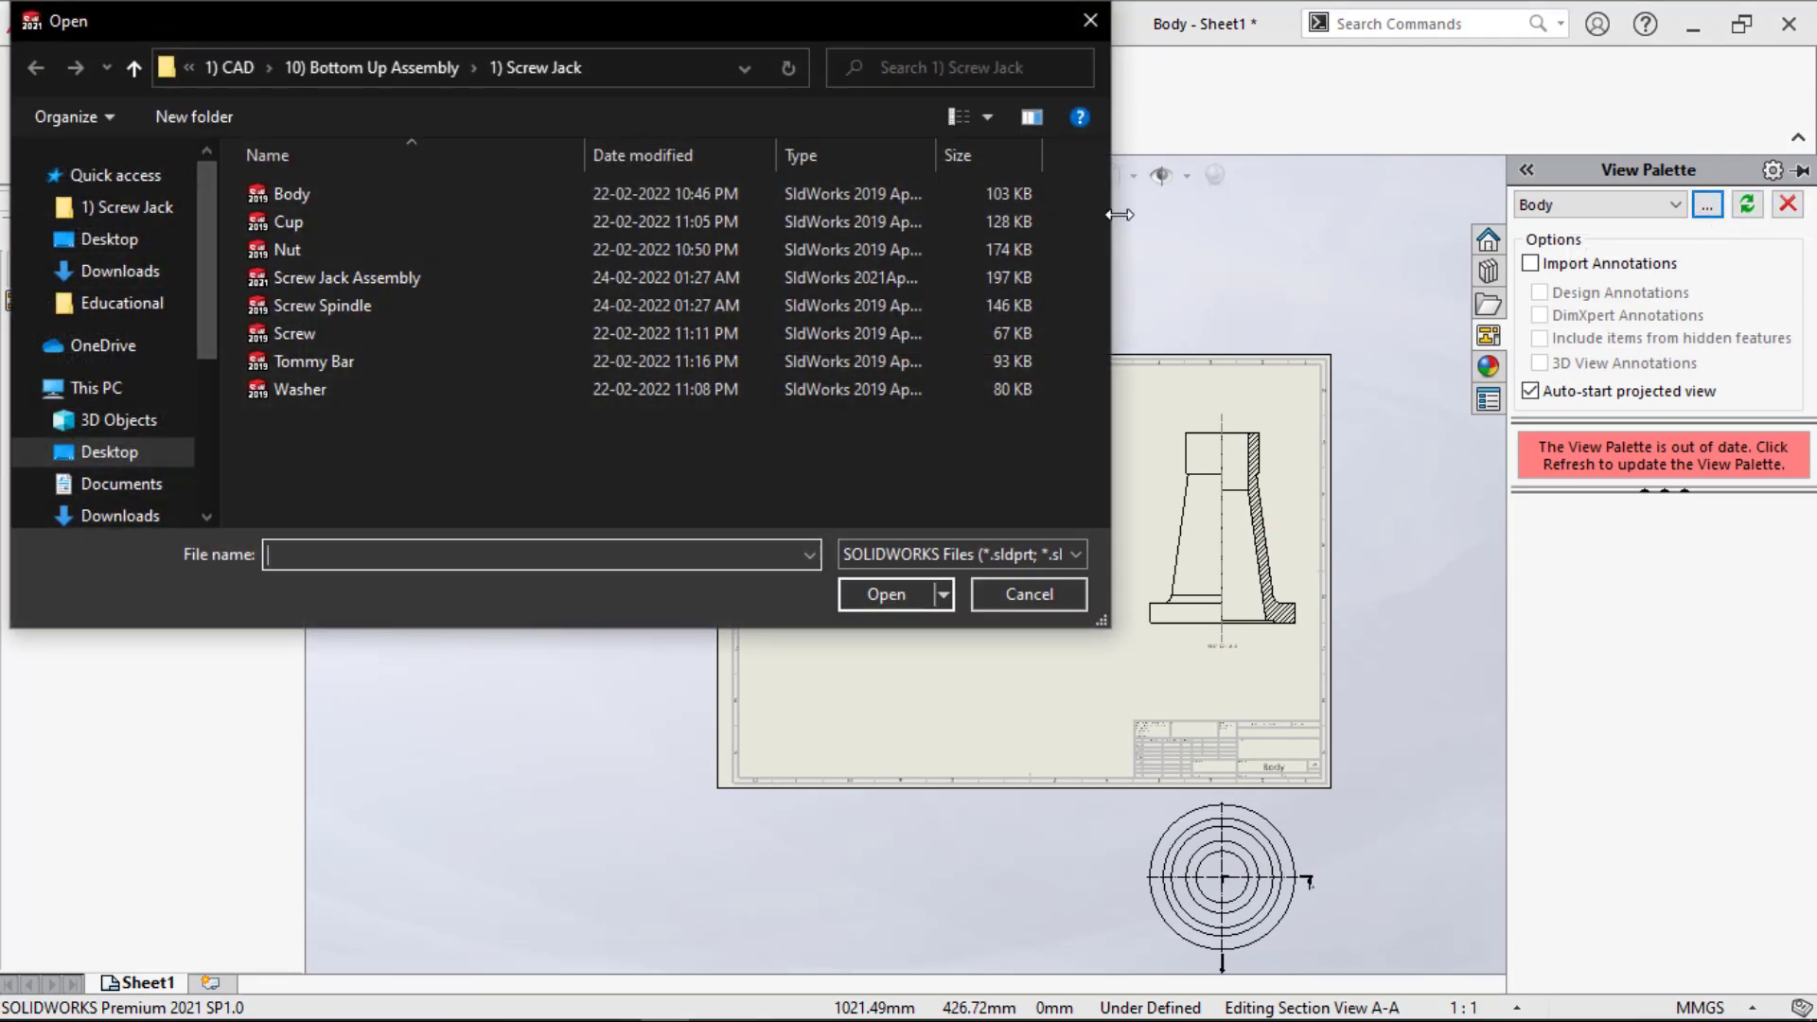
left_click(441, 246)
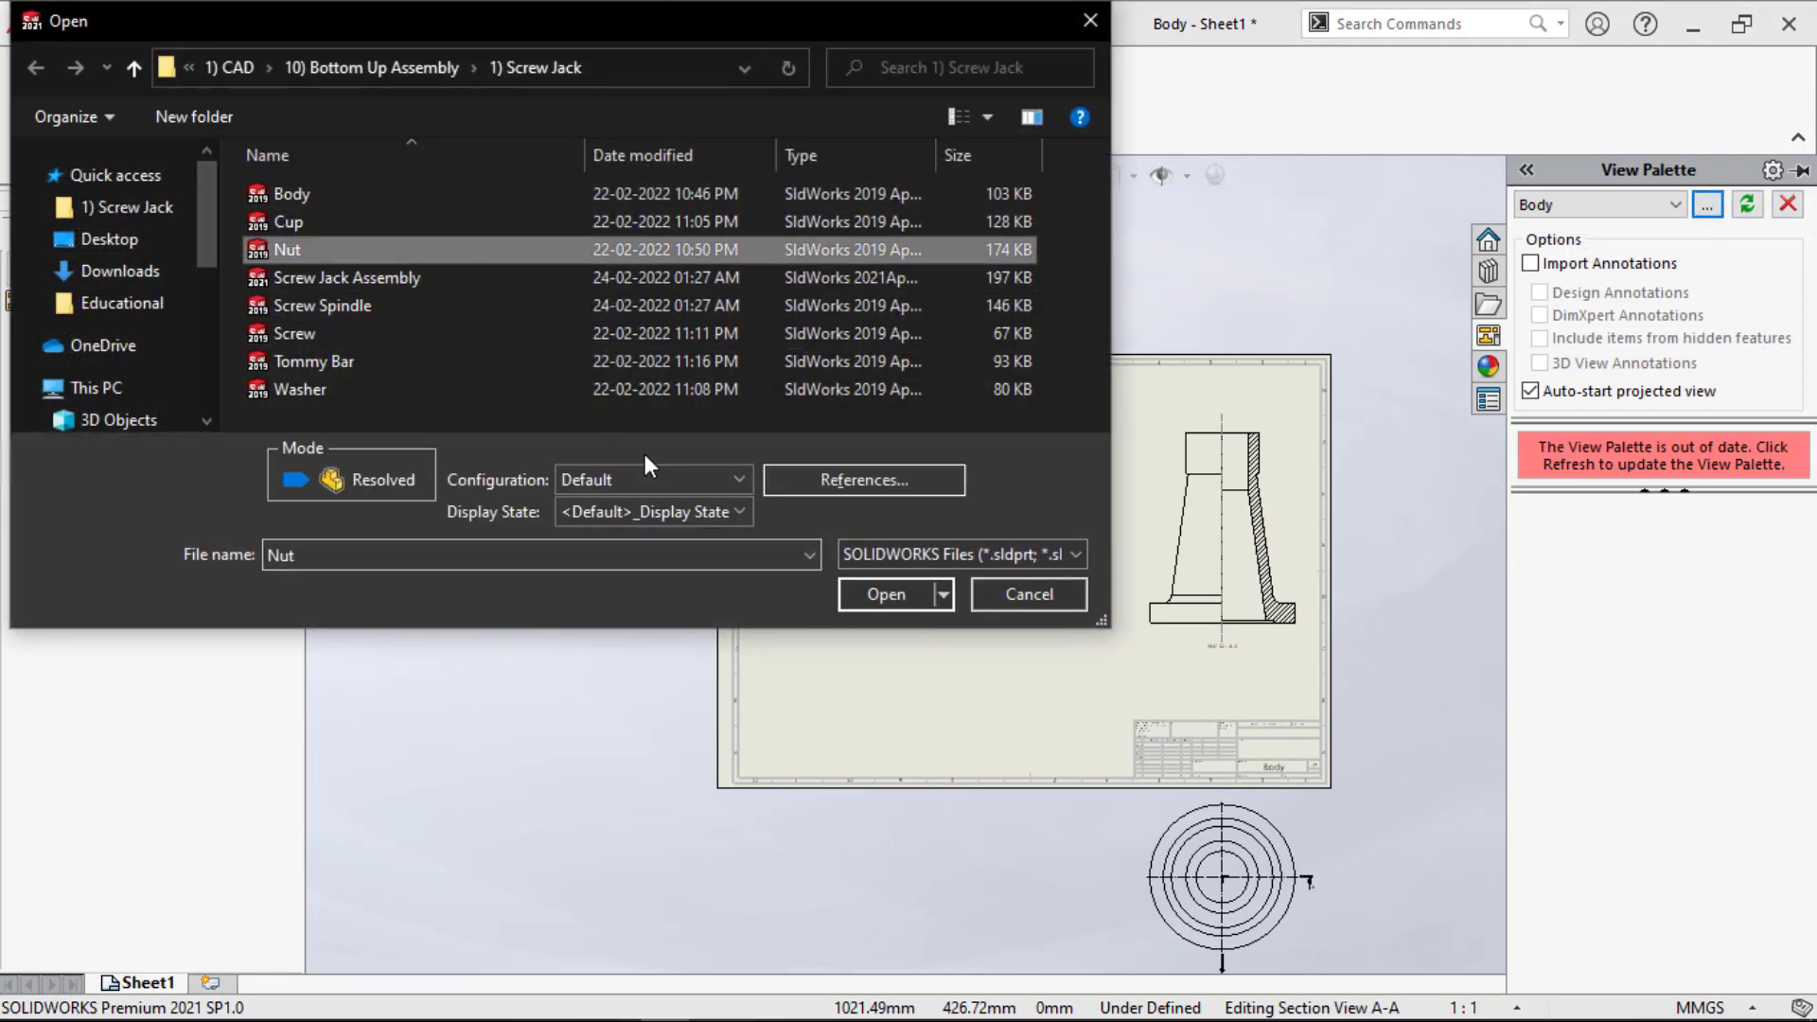
left_click(865, 583)
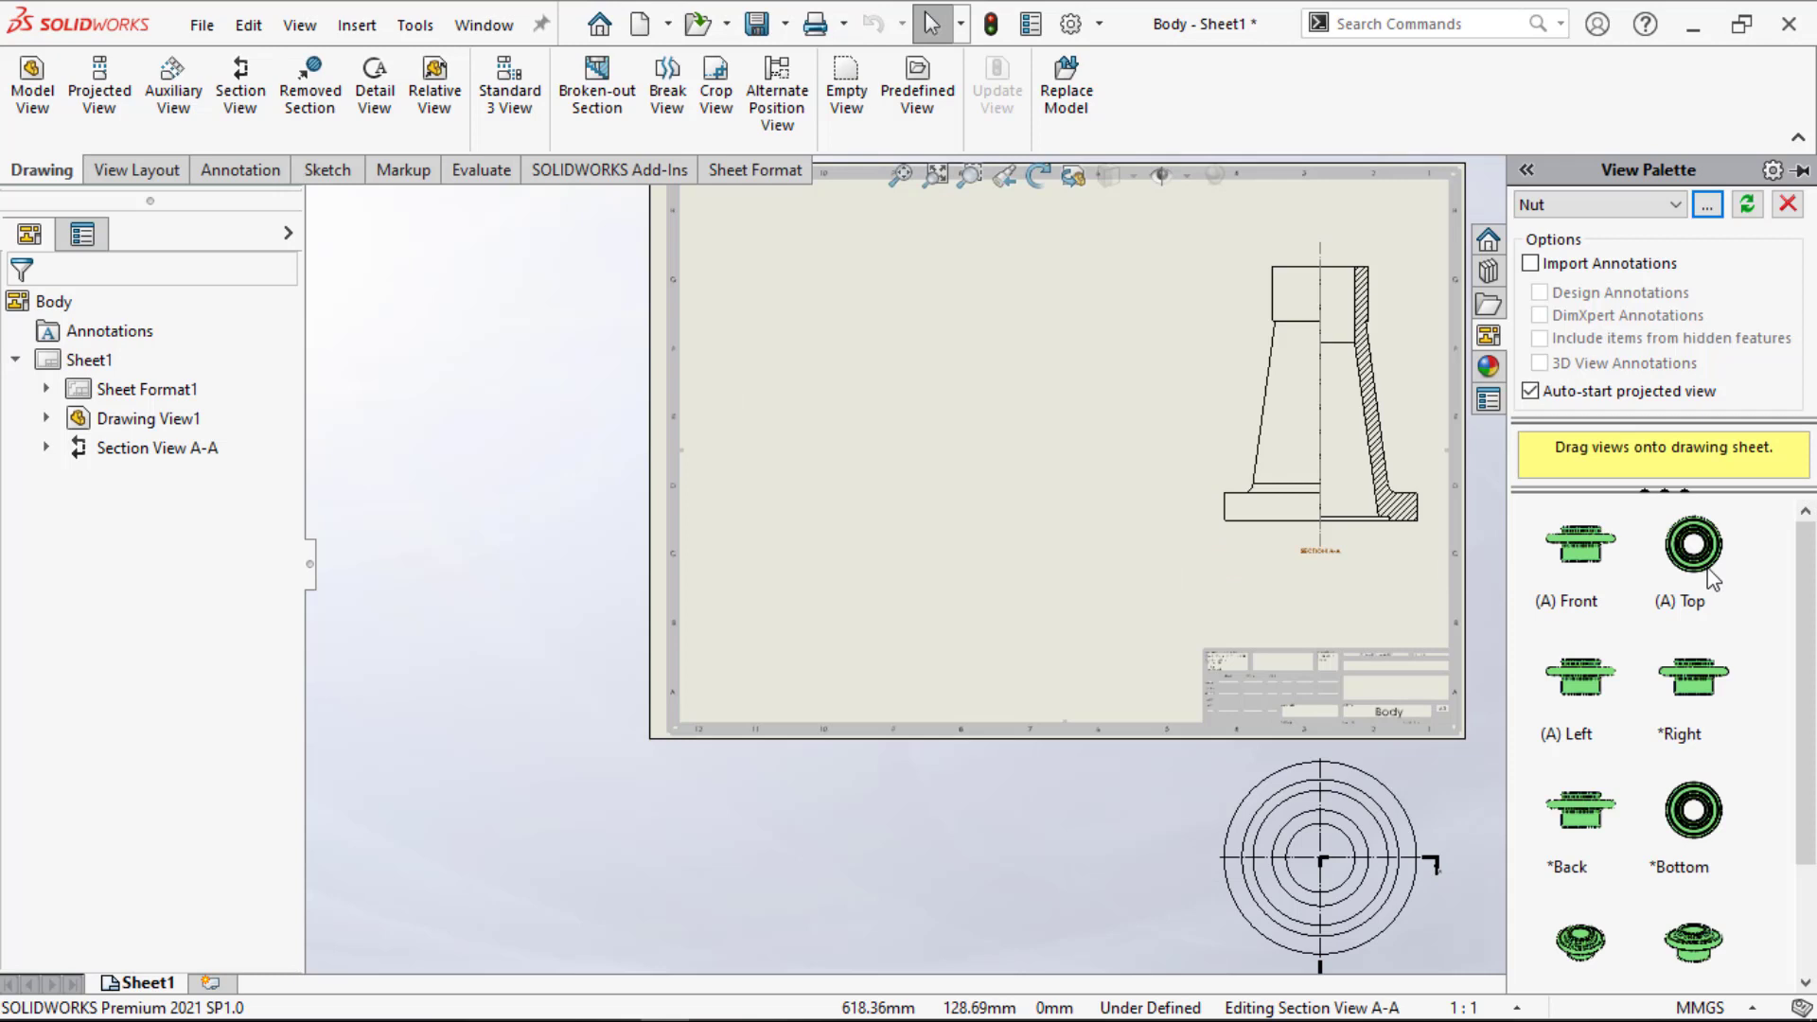
mouse_move(1708, 568)
left_mouse_down()
mouse_move(1204, 590)
mouse_move(876, 484)
mouse_move(809, 434)
mouse_move(828, 454)
left_mouse_up()
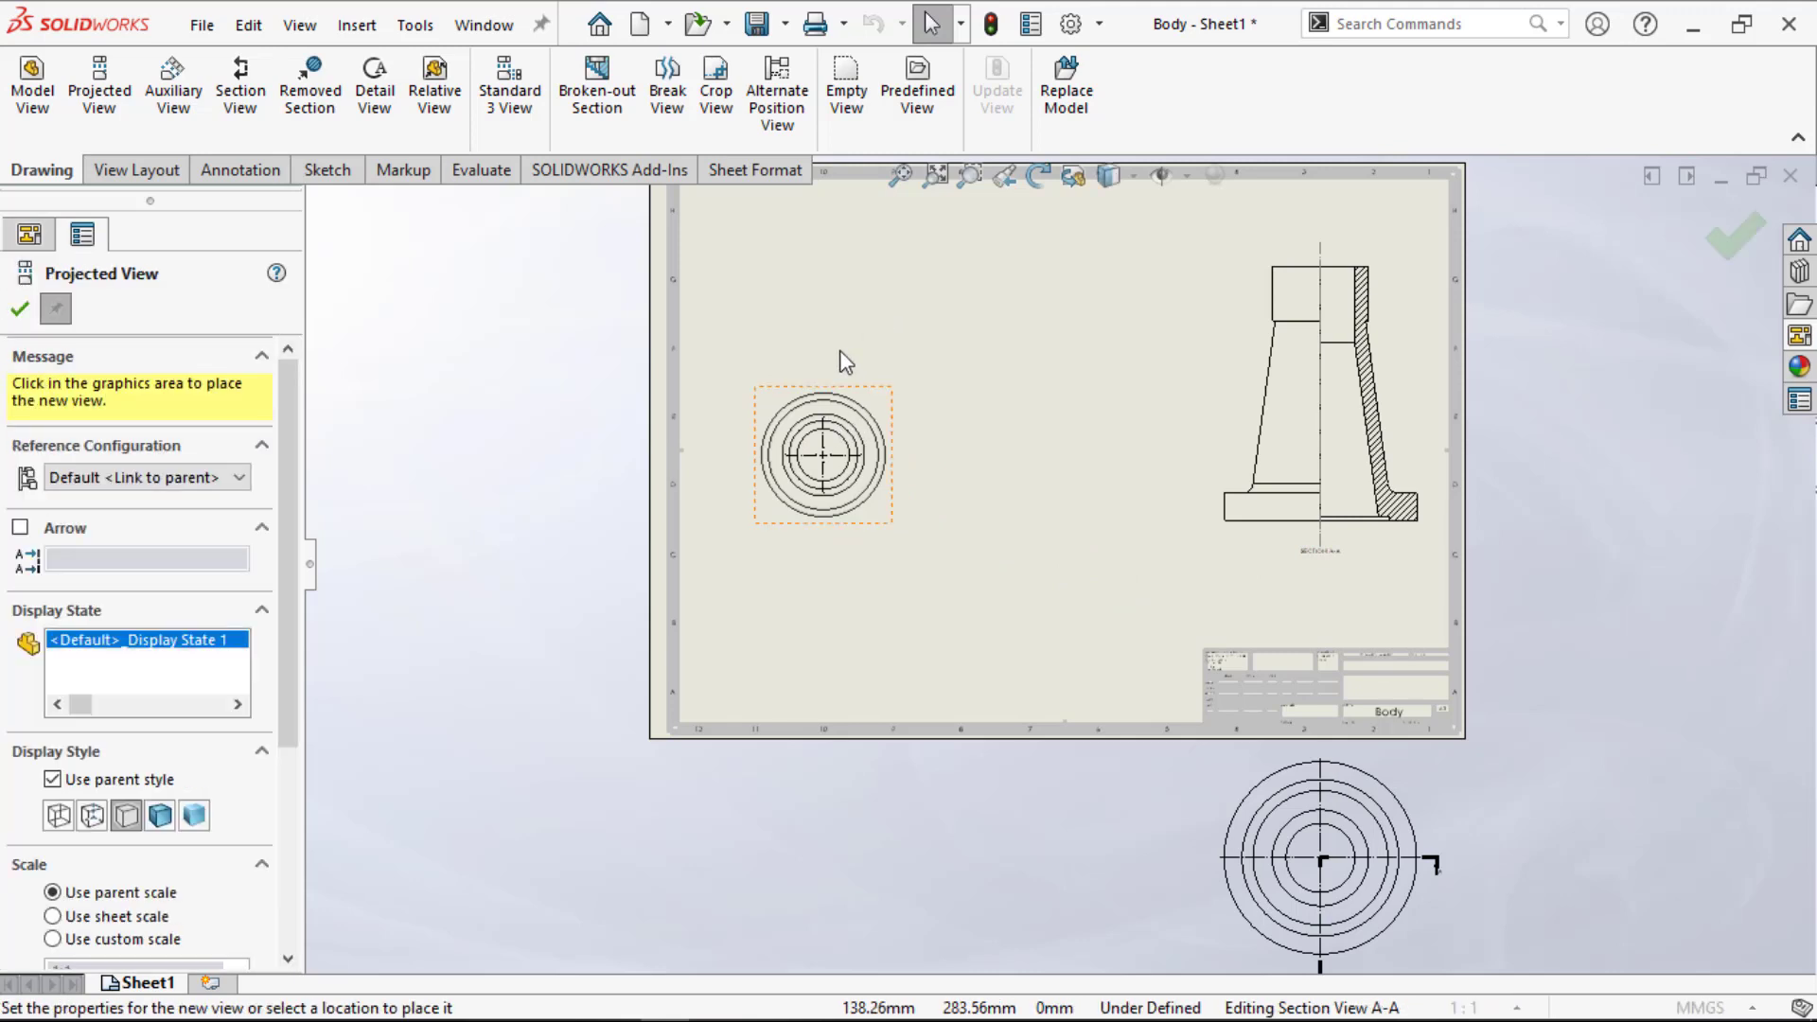
left_click(19, 309)
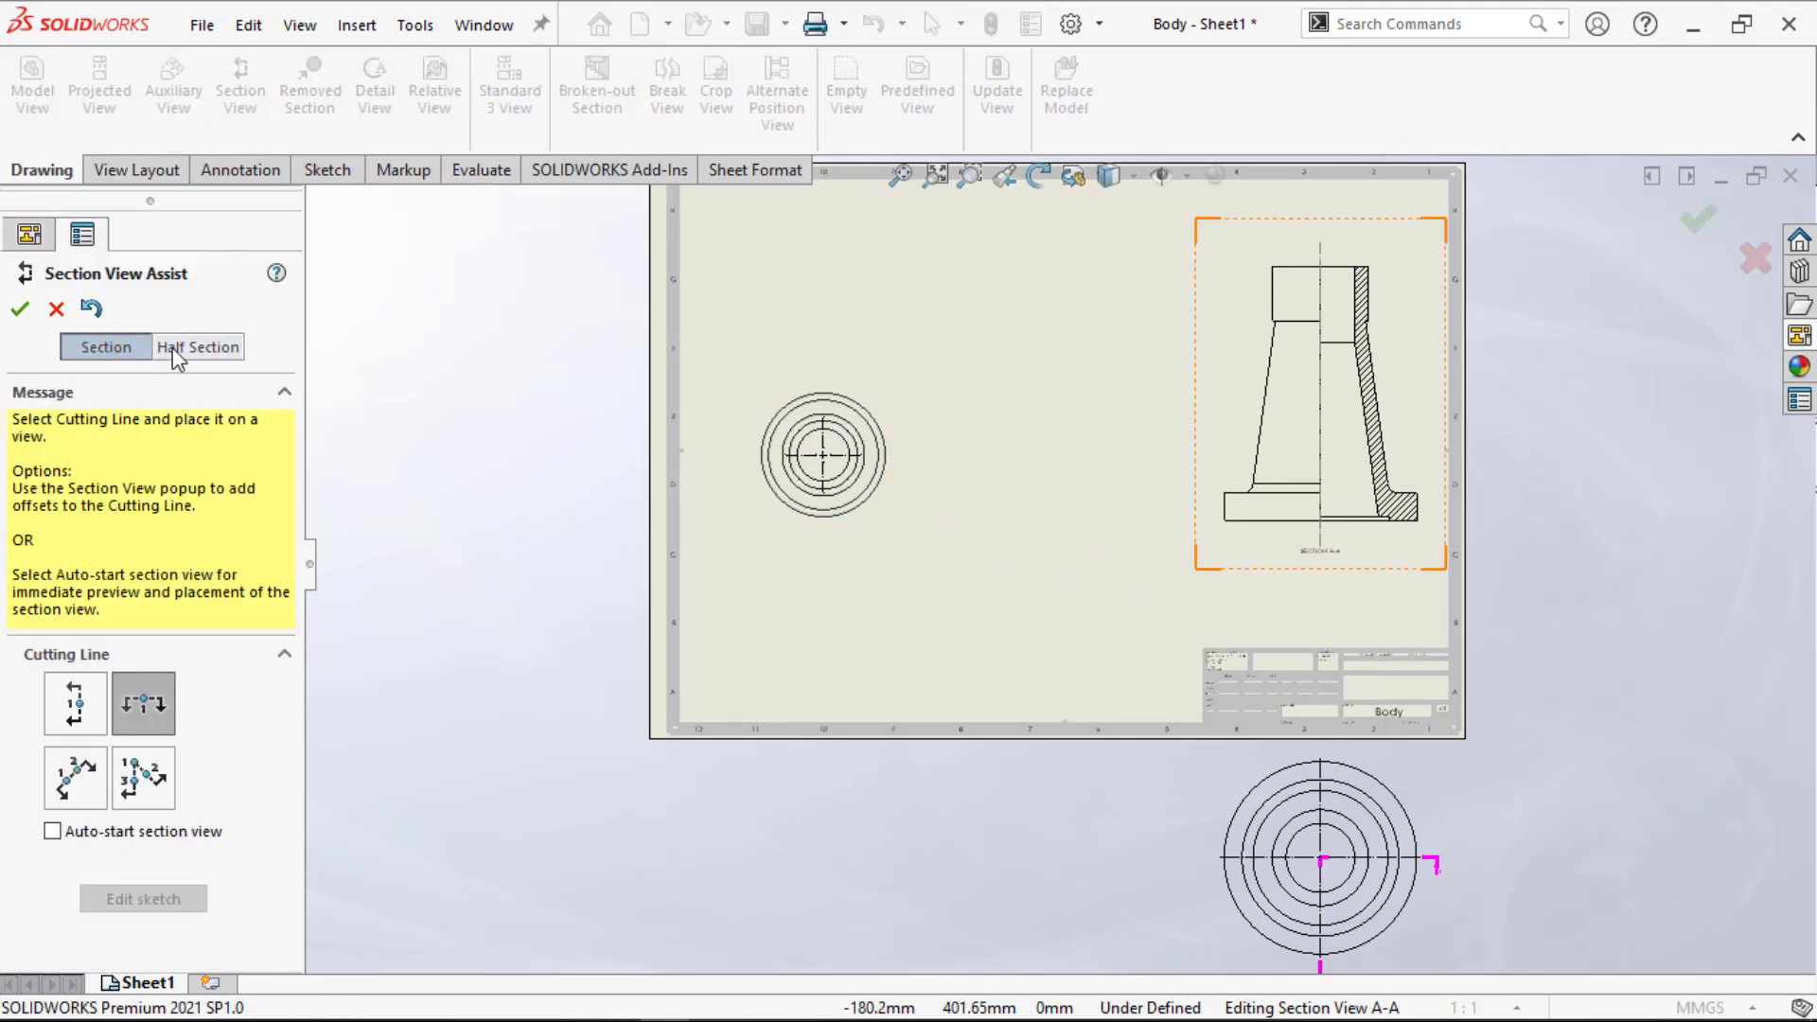
Step: Create a half section view through the centre of the Nut's top view and place it directly above that view
left_click(173, 349)
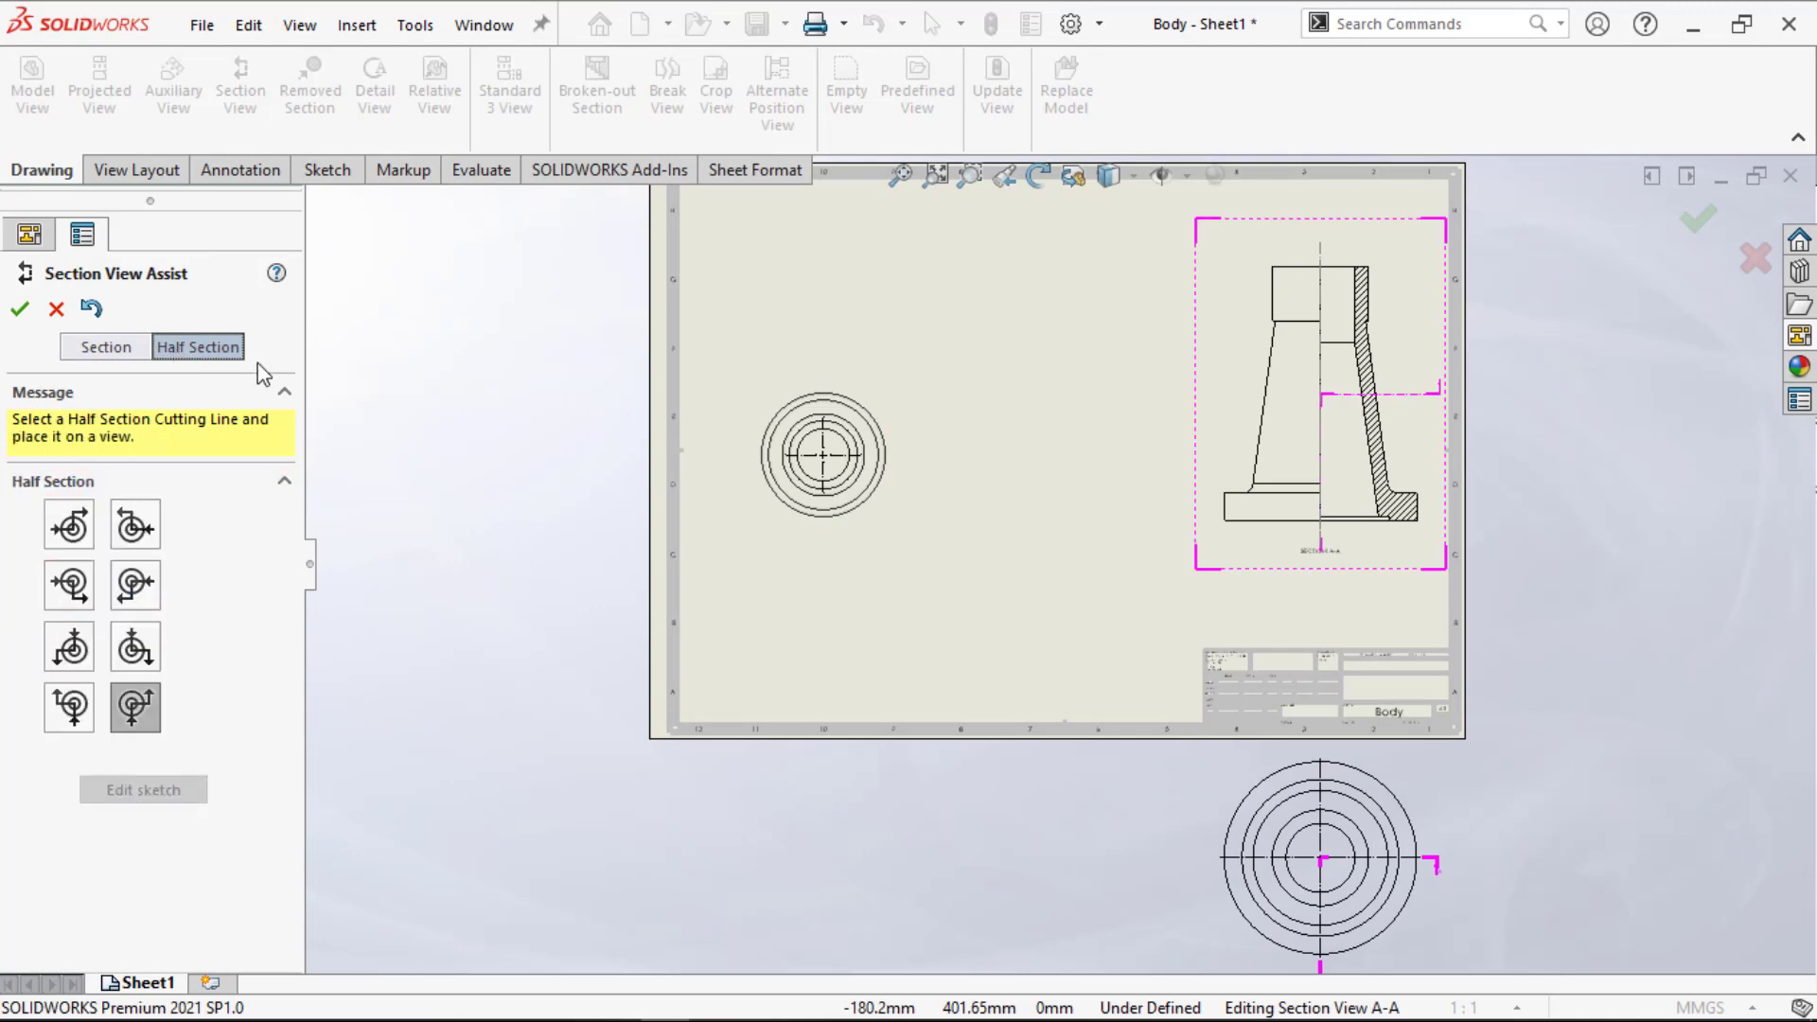
left_click(824, 456)
left_click(847, 310)
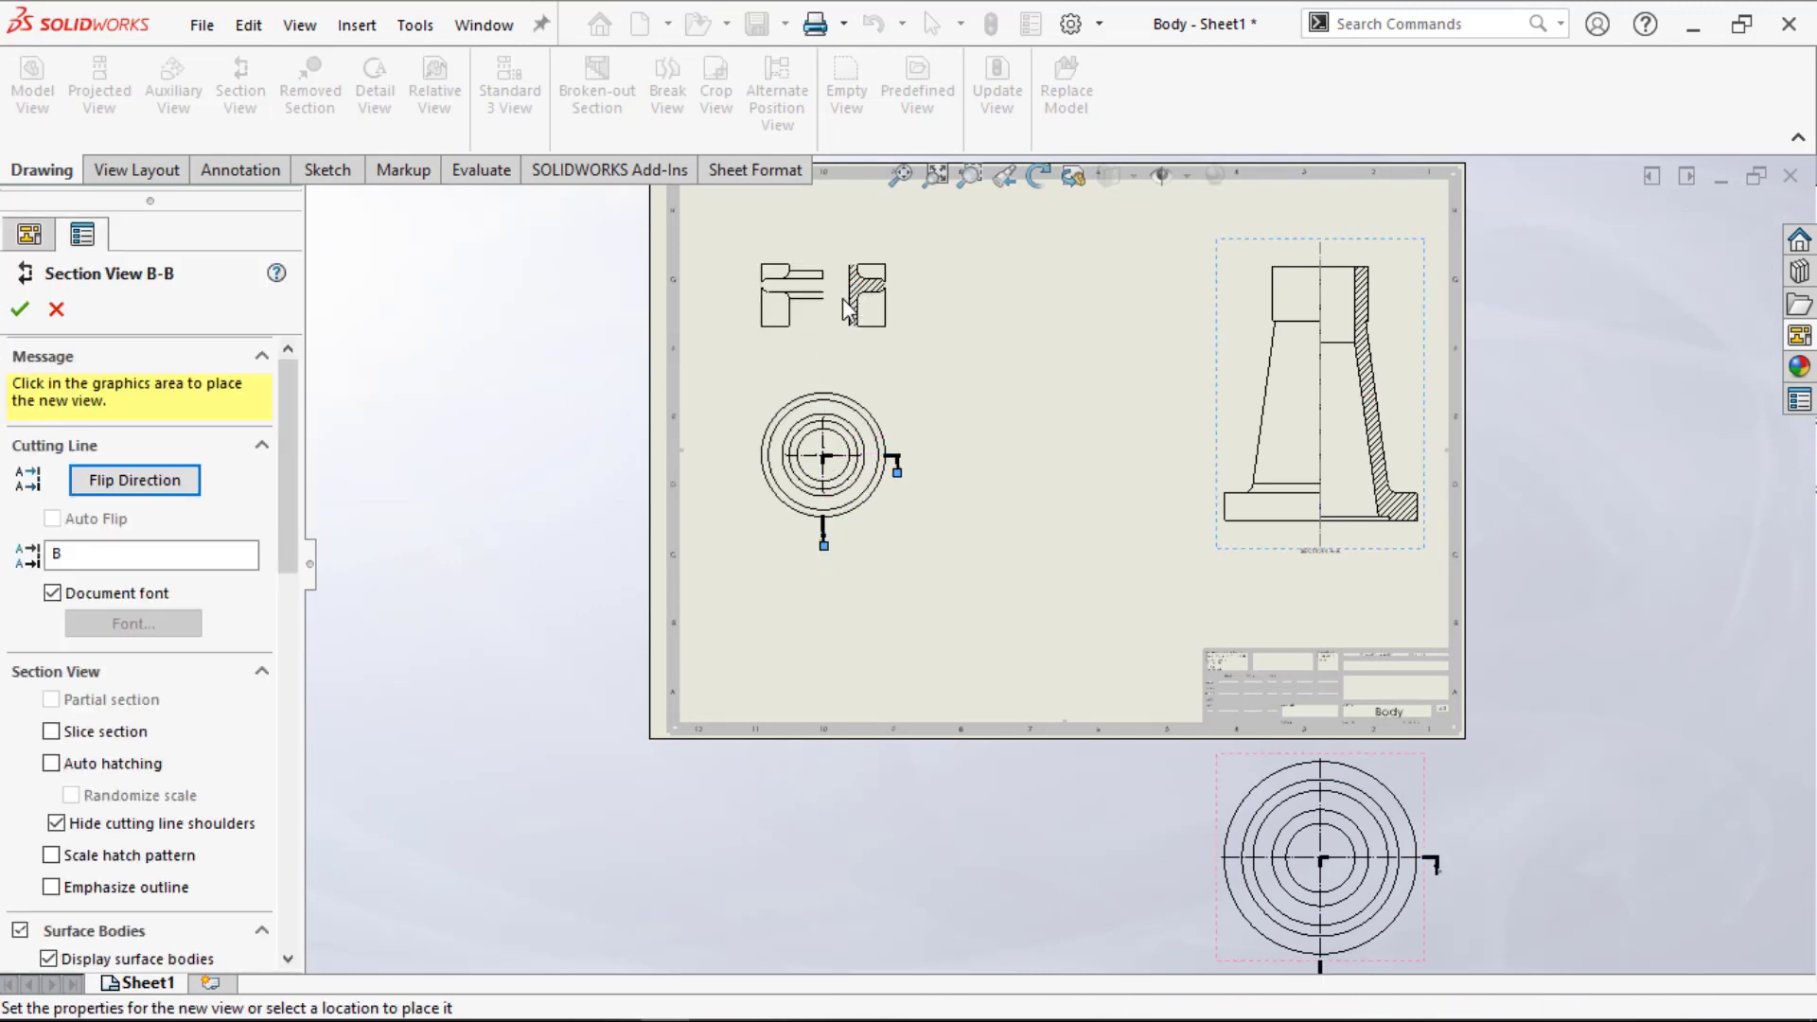
left_click(19, 308)
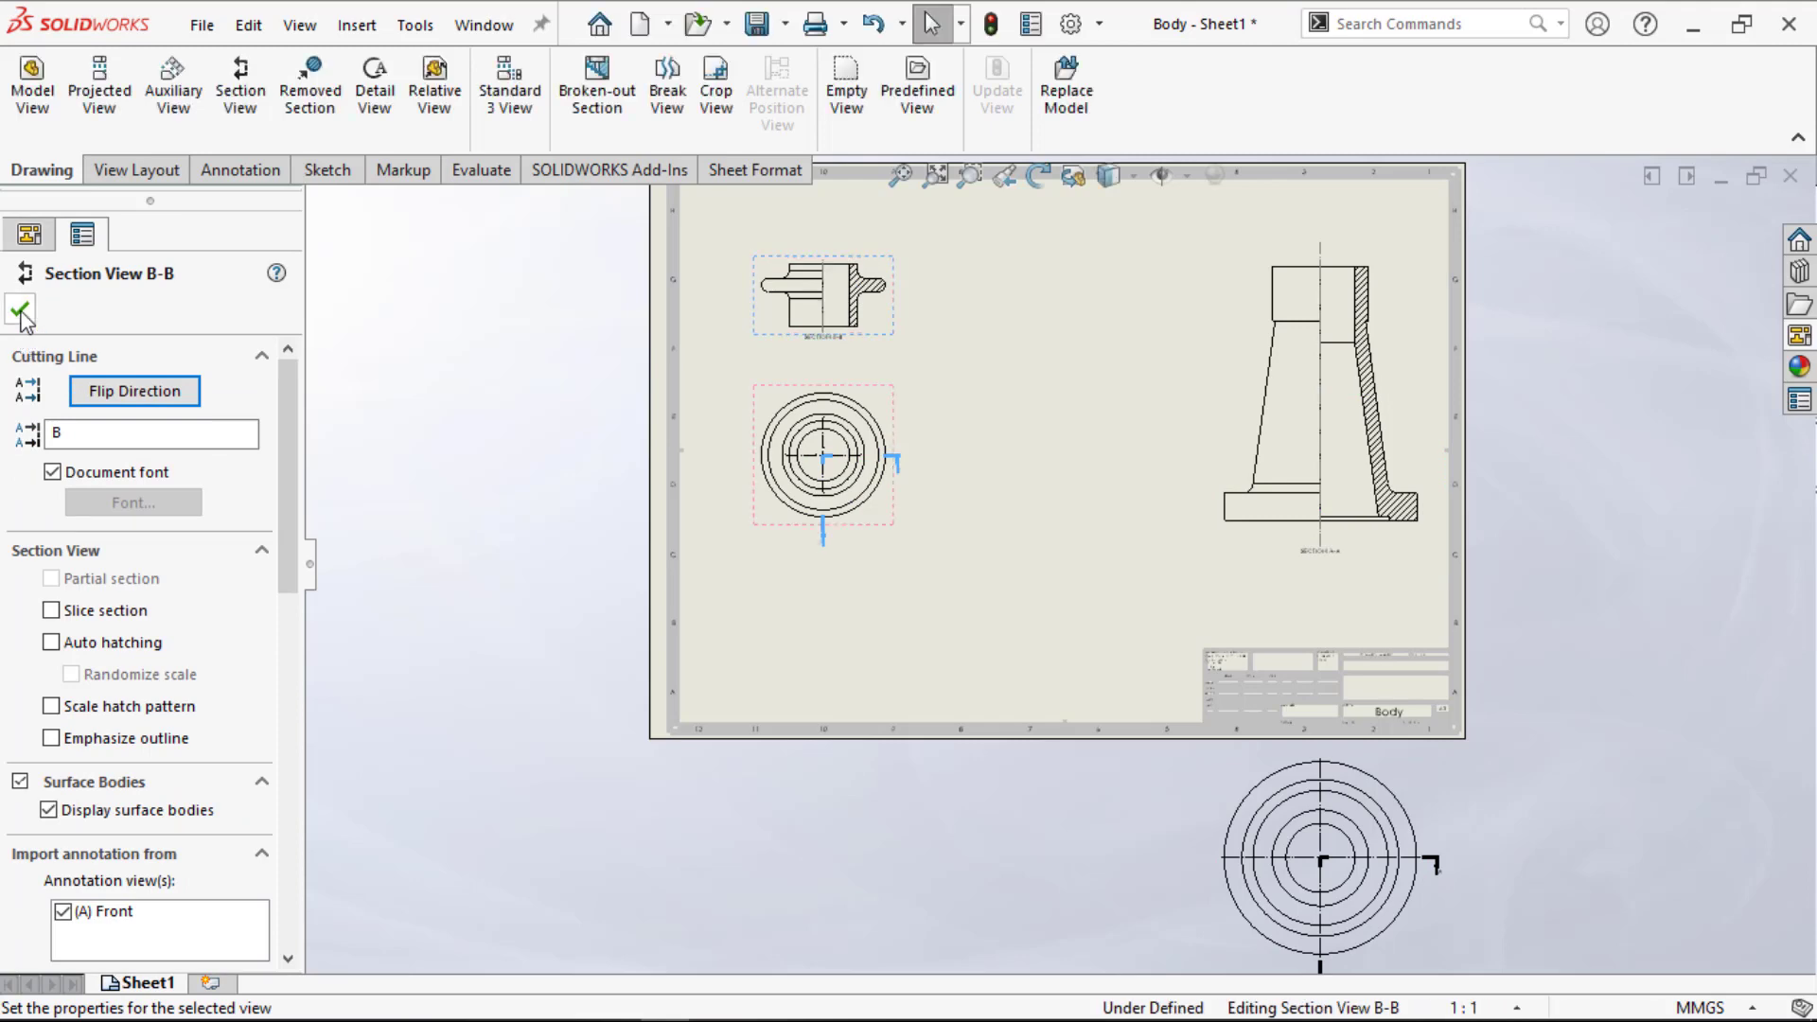
Step: Load the Screw part from the Screw Jack folder into the View Palette
left_click(1801, 337)
left_click(1700, 212)
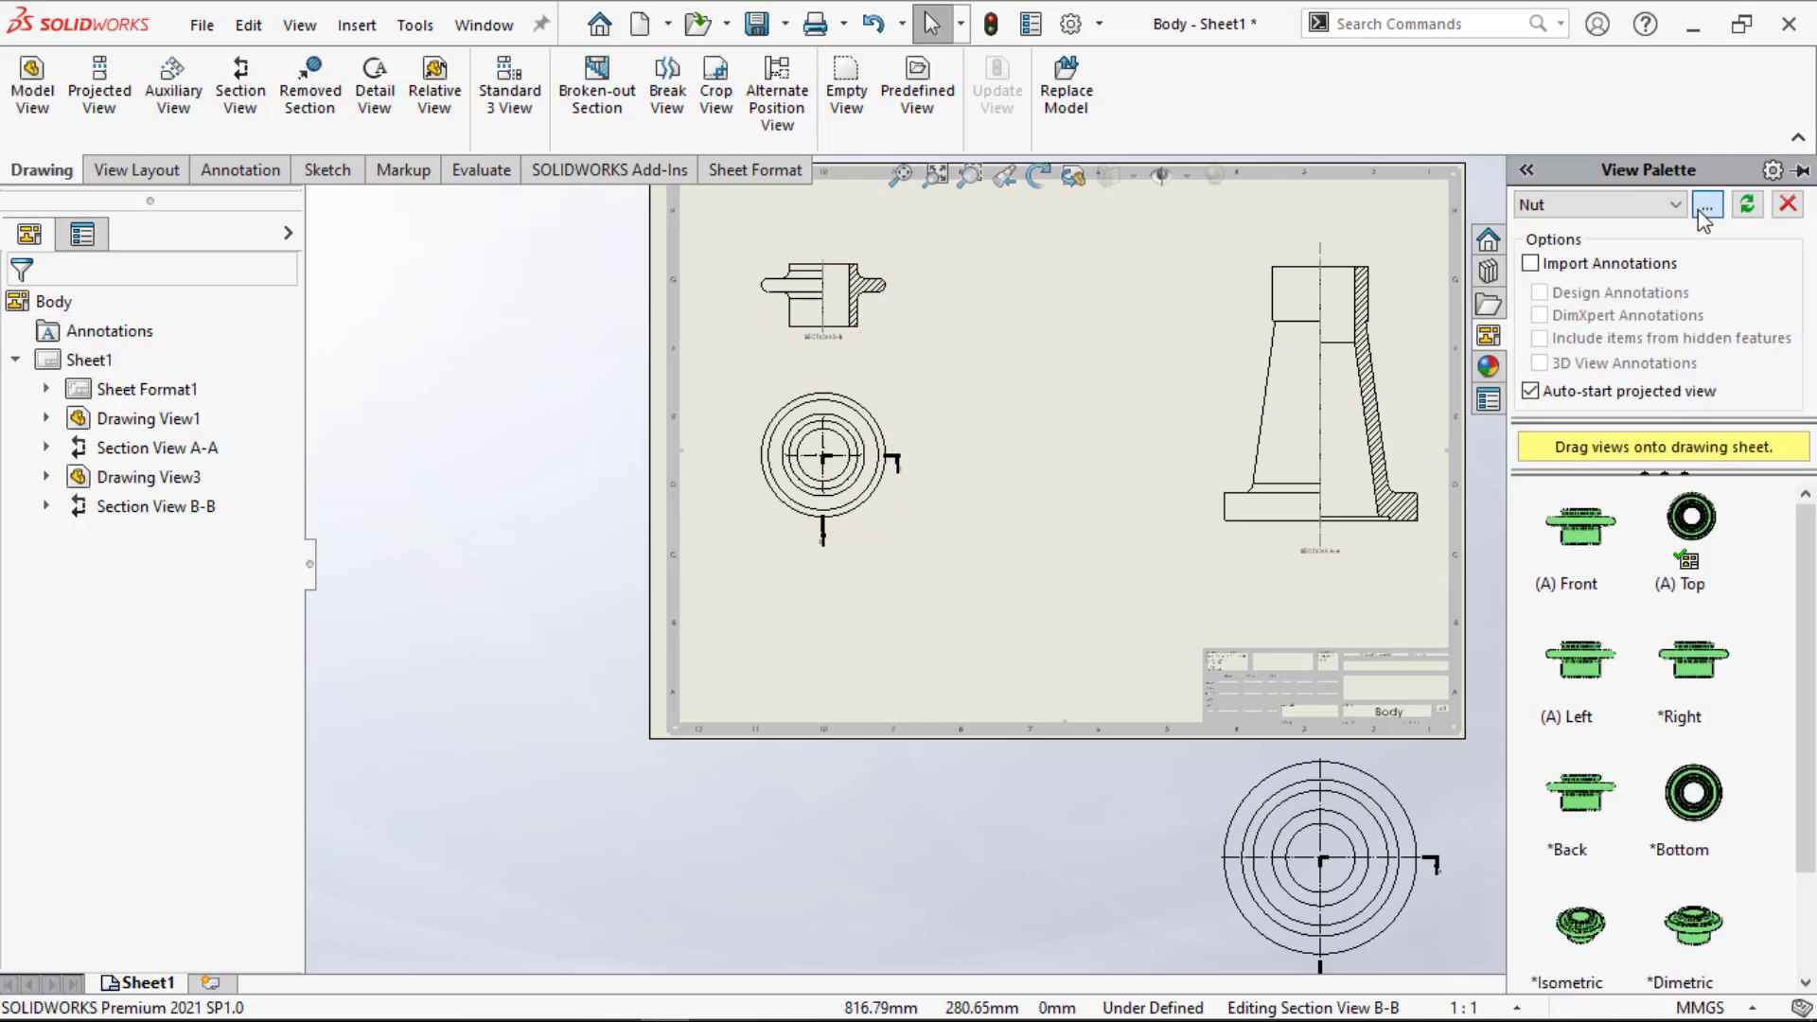
left_click(520, 327)
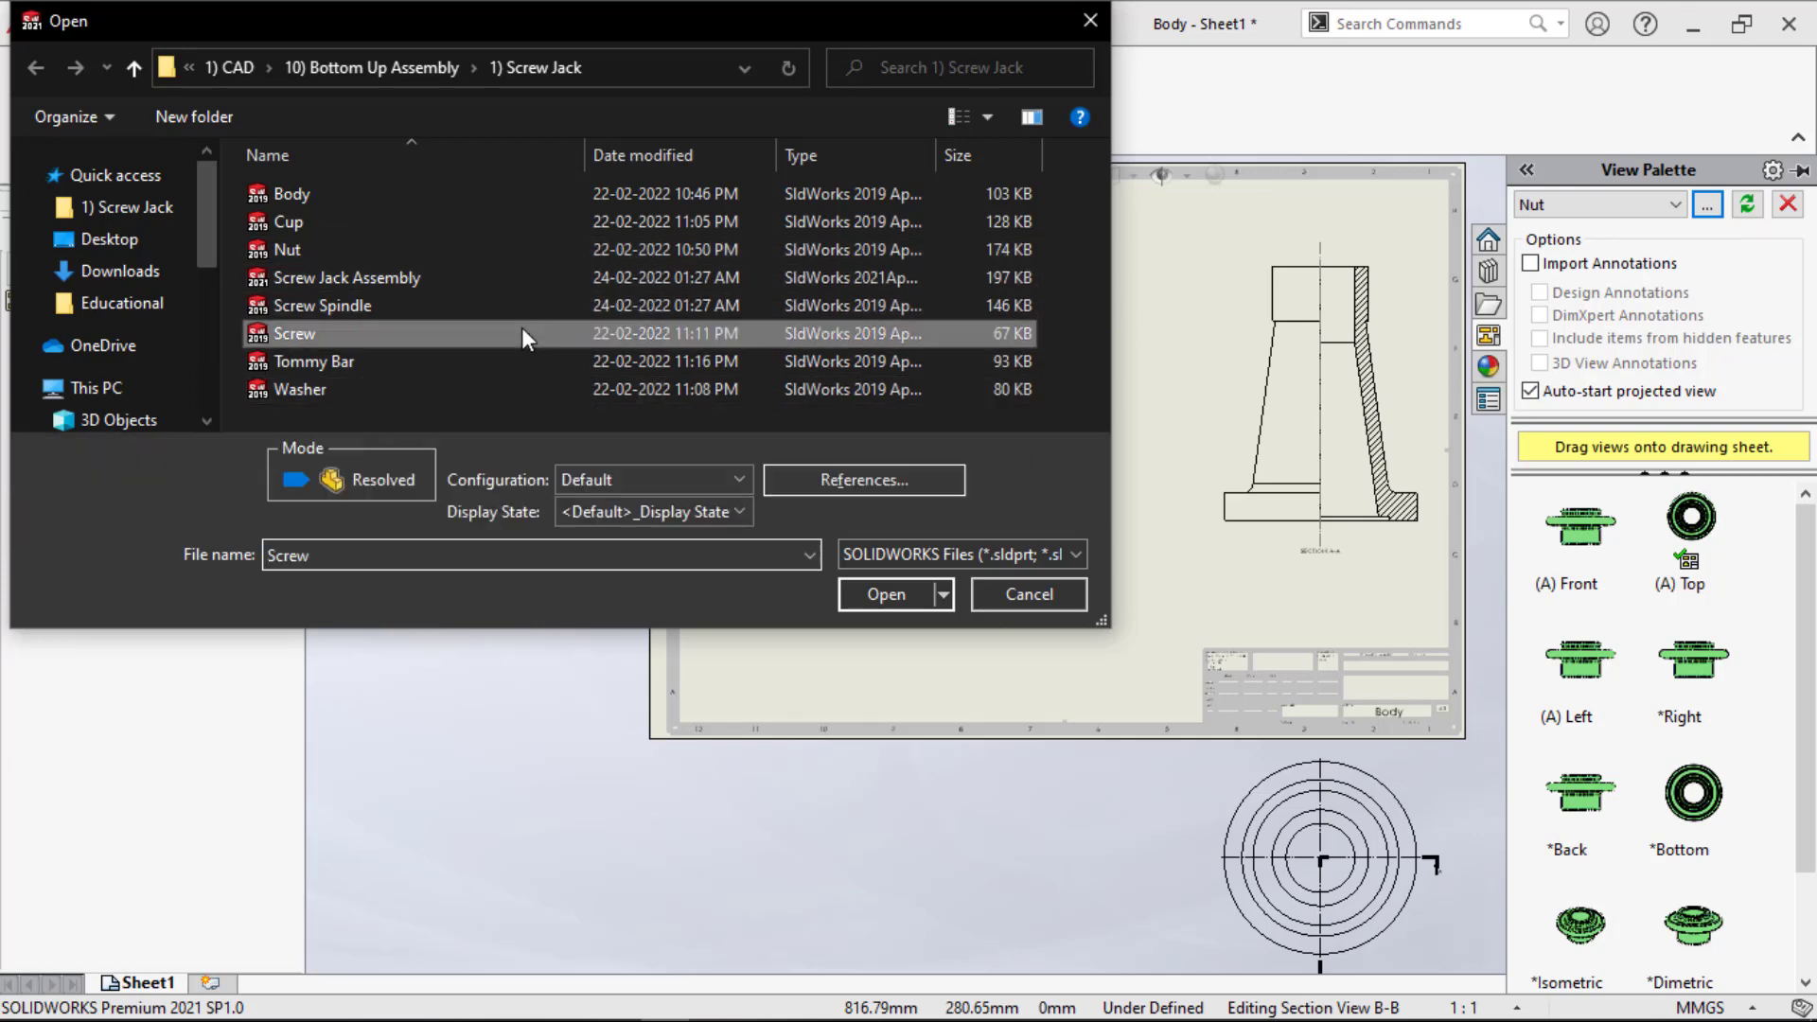
left_click(863, 593)
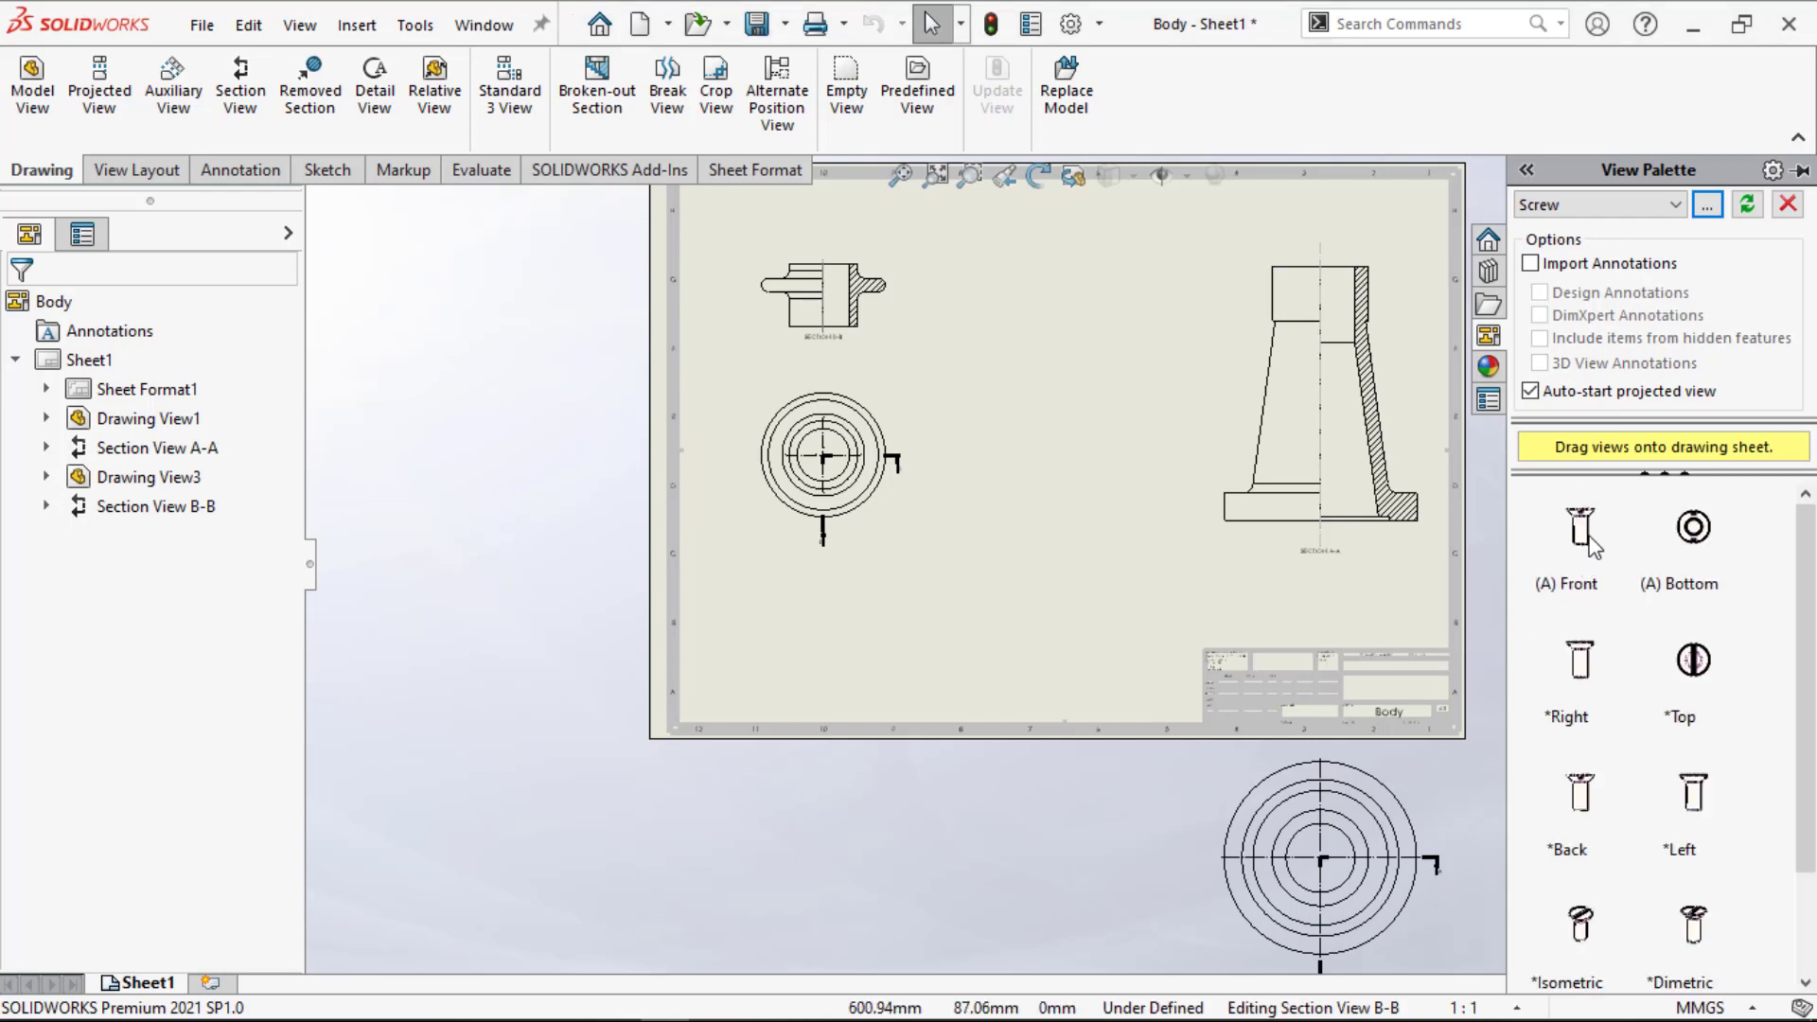
Step: Place the Screw's front view between the Nut and Body views, with a projected top view directly above it
left_click_drag(1593, 546, 833, 328)
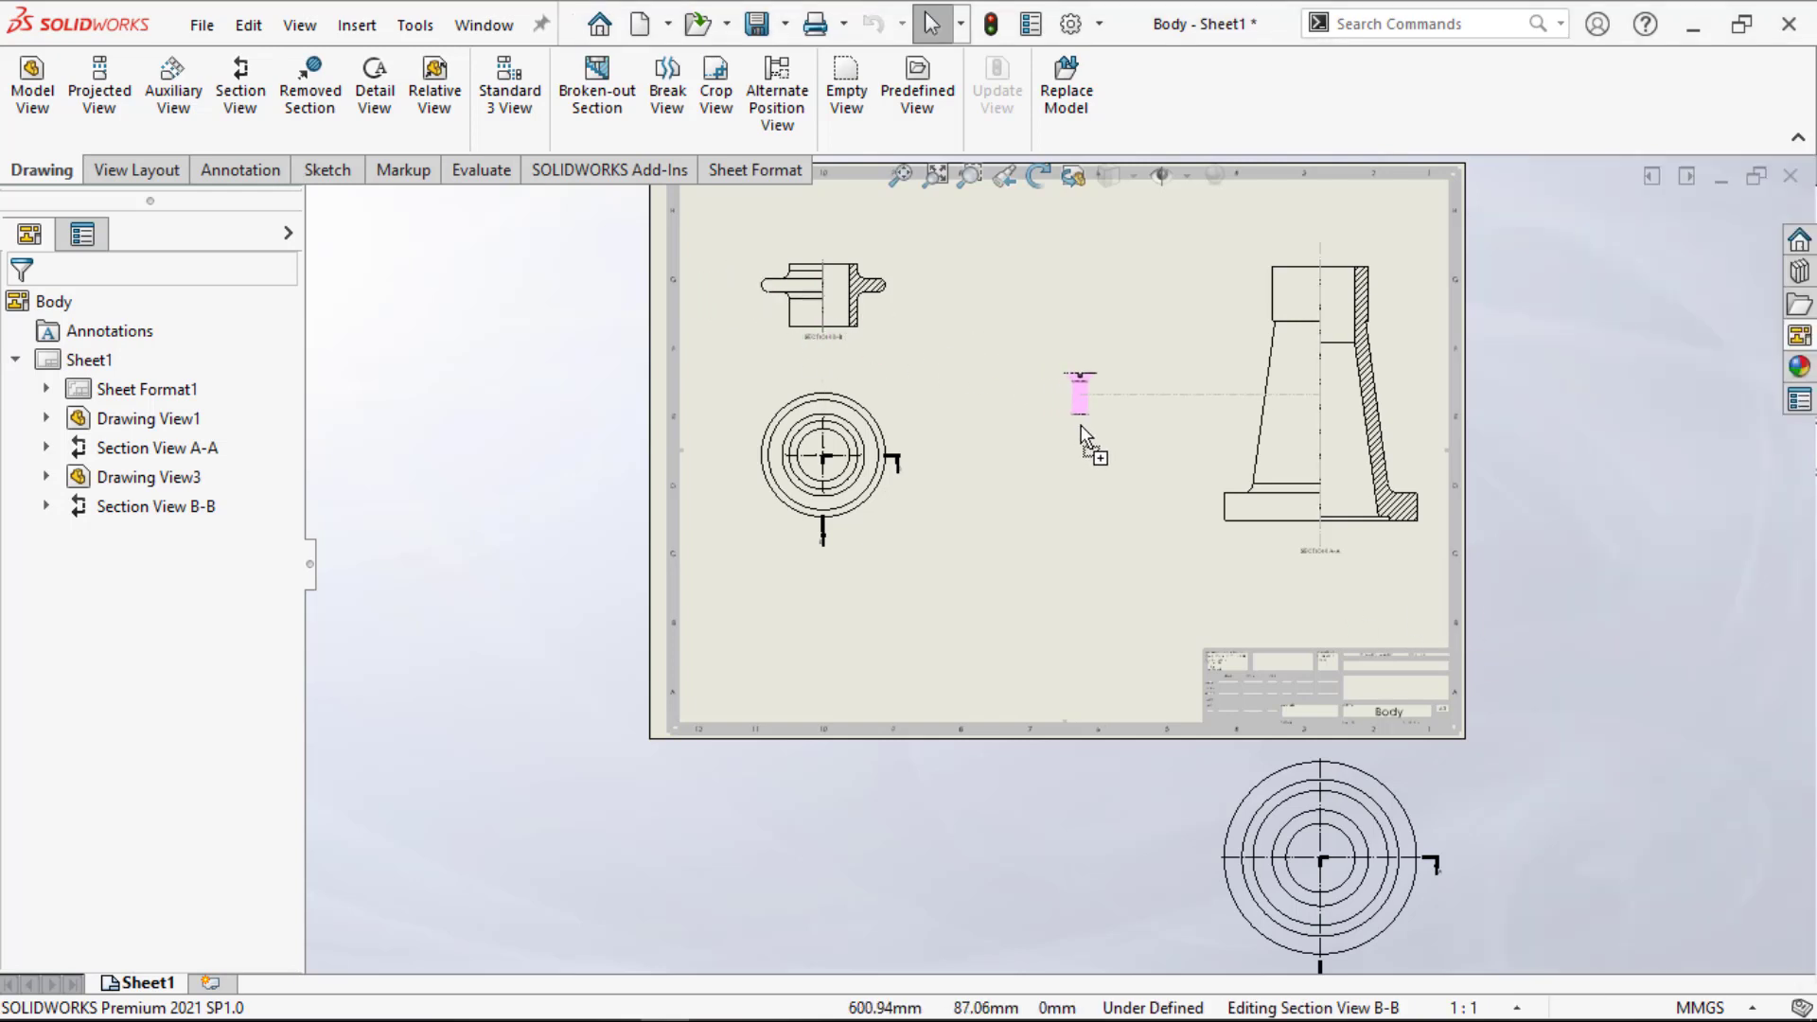
left_click_drag(1077, 429, 1077, 428)
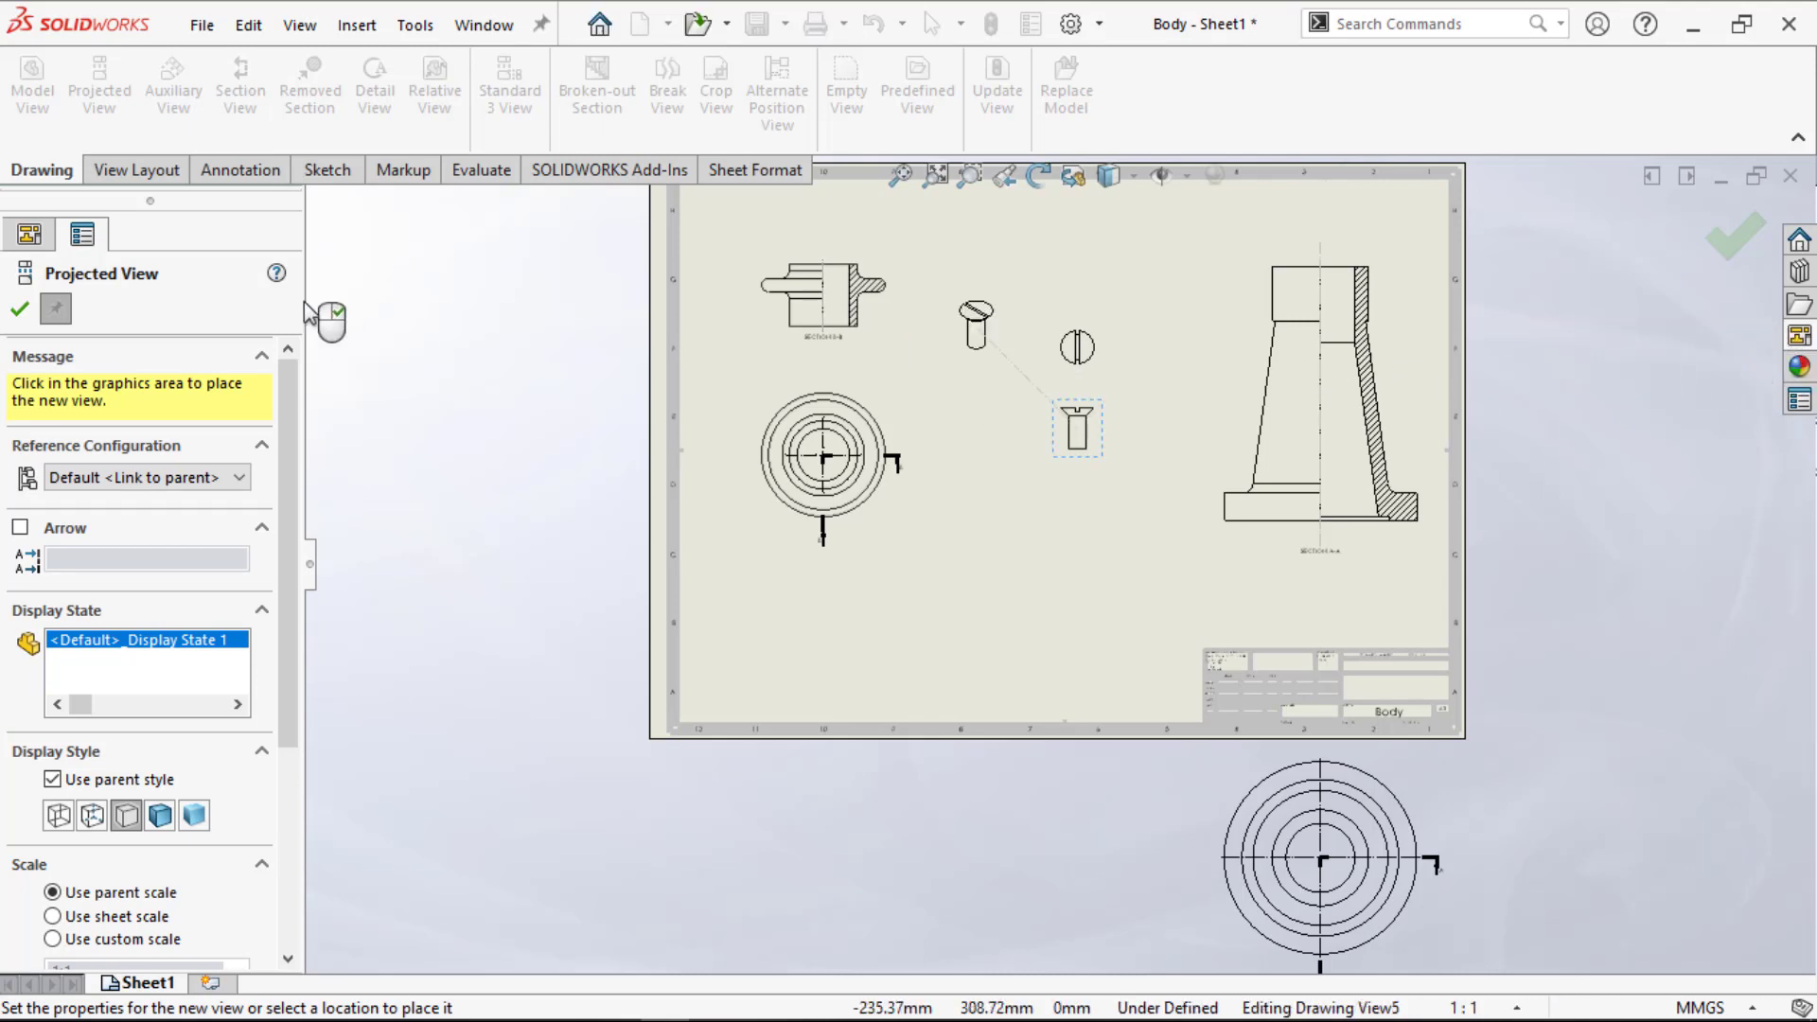
key("Escape")
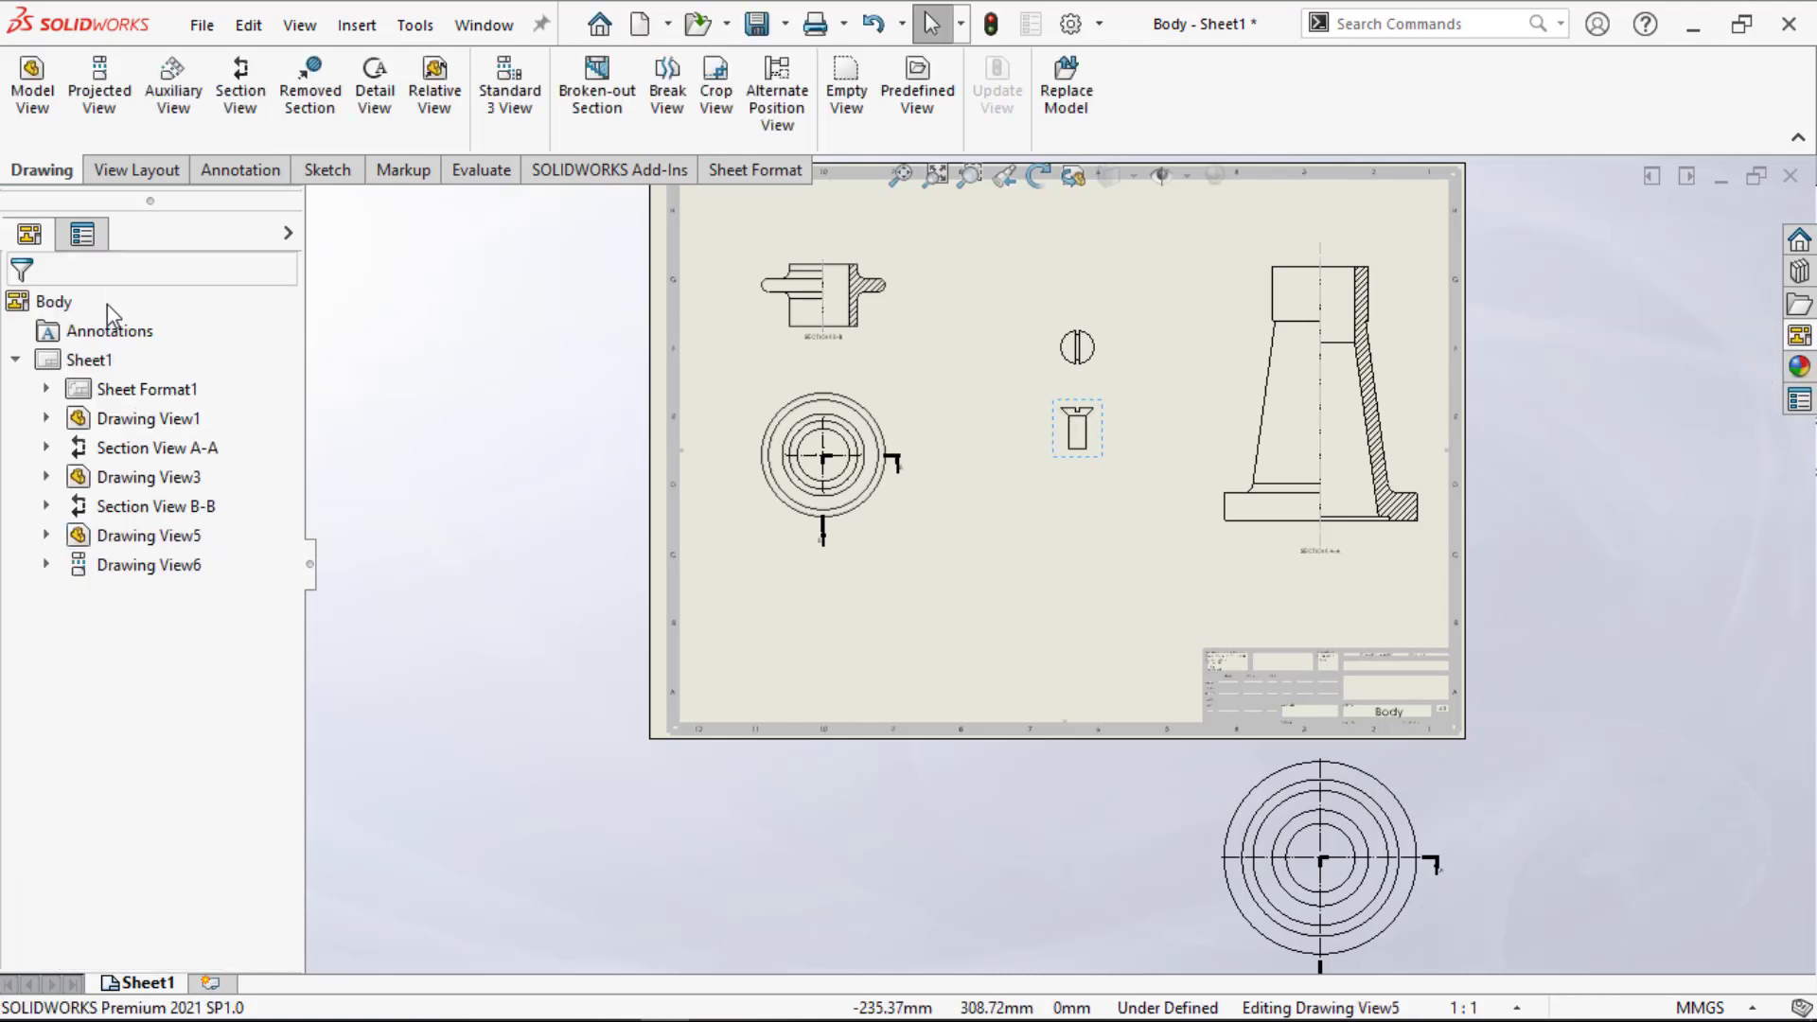
Step: Load the Washer part from the Screw Jack folder into the View Palette
left_click(1799, 335)
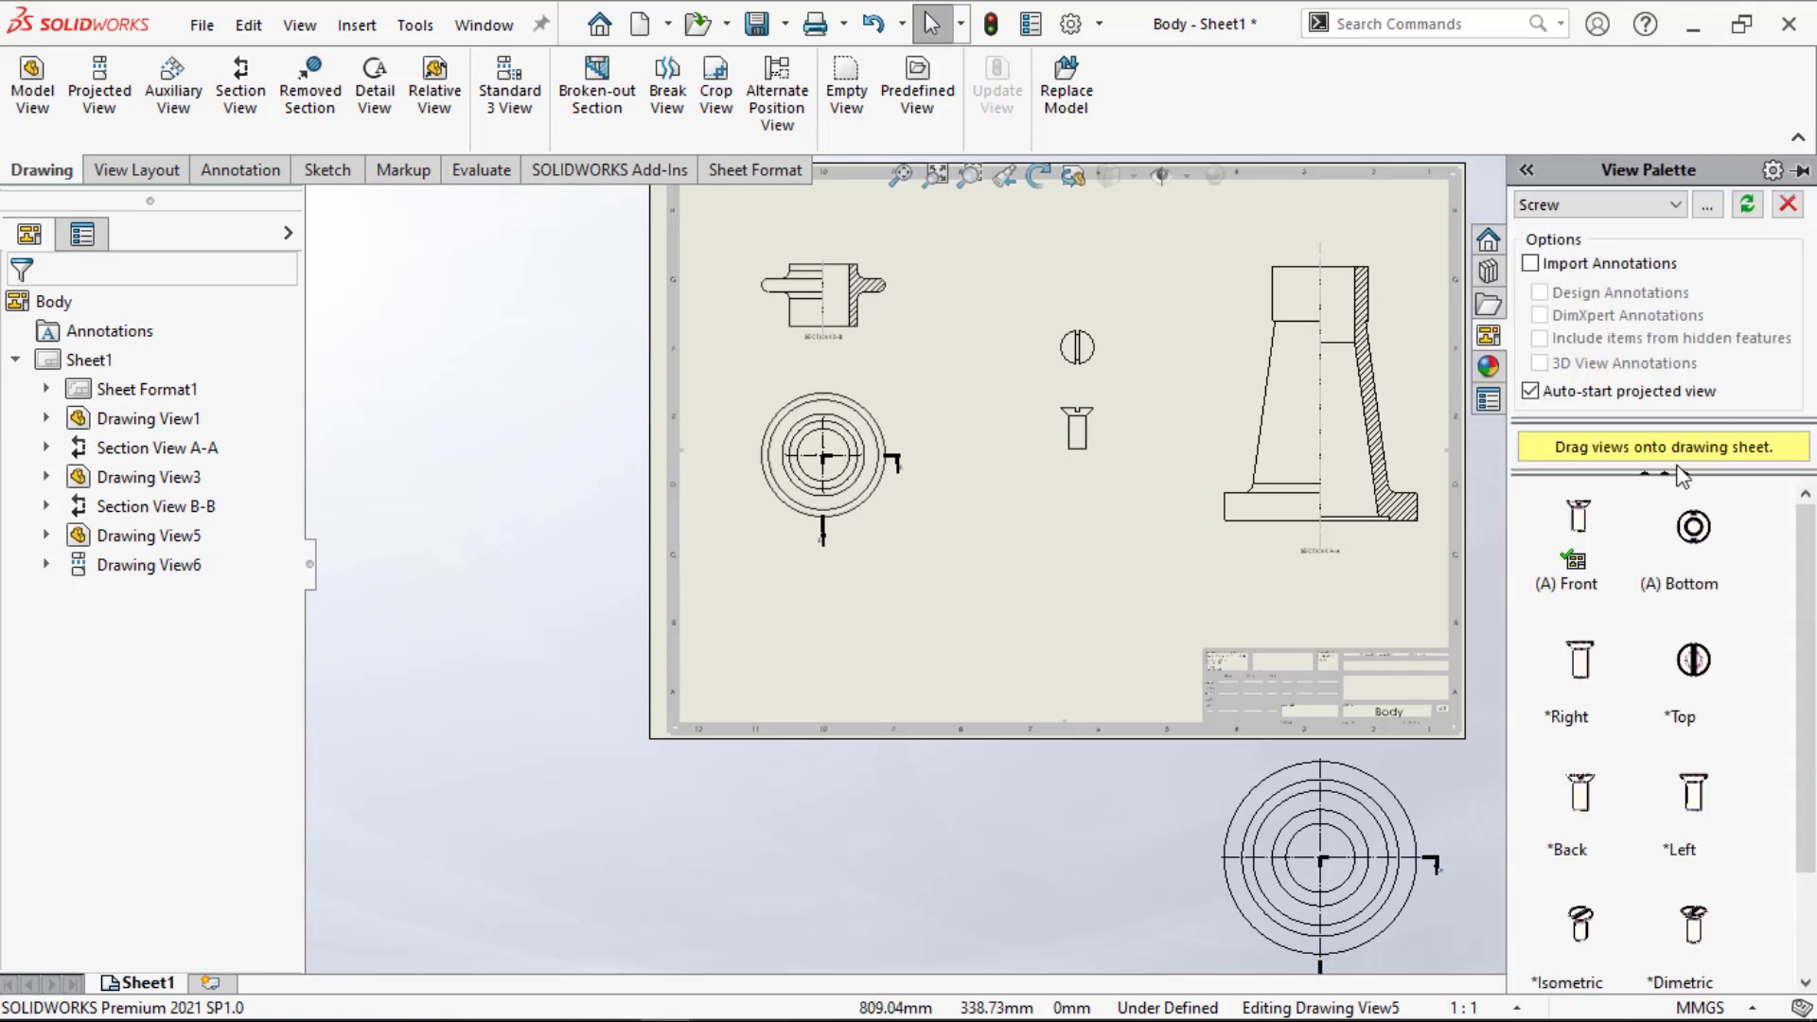
left_click(1707, 205)
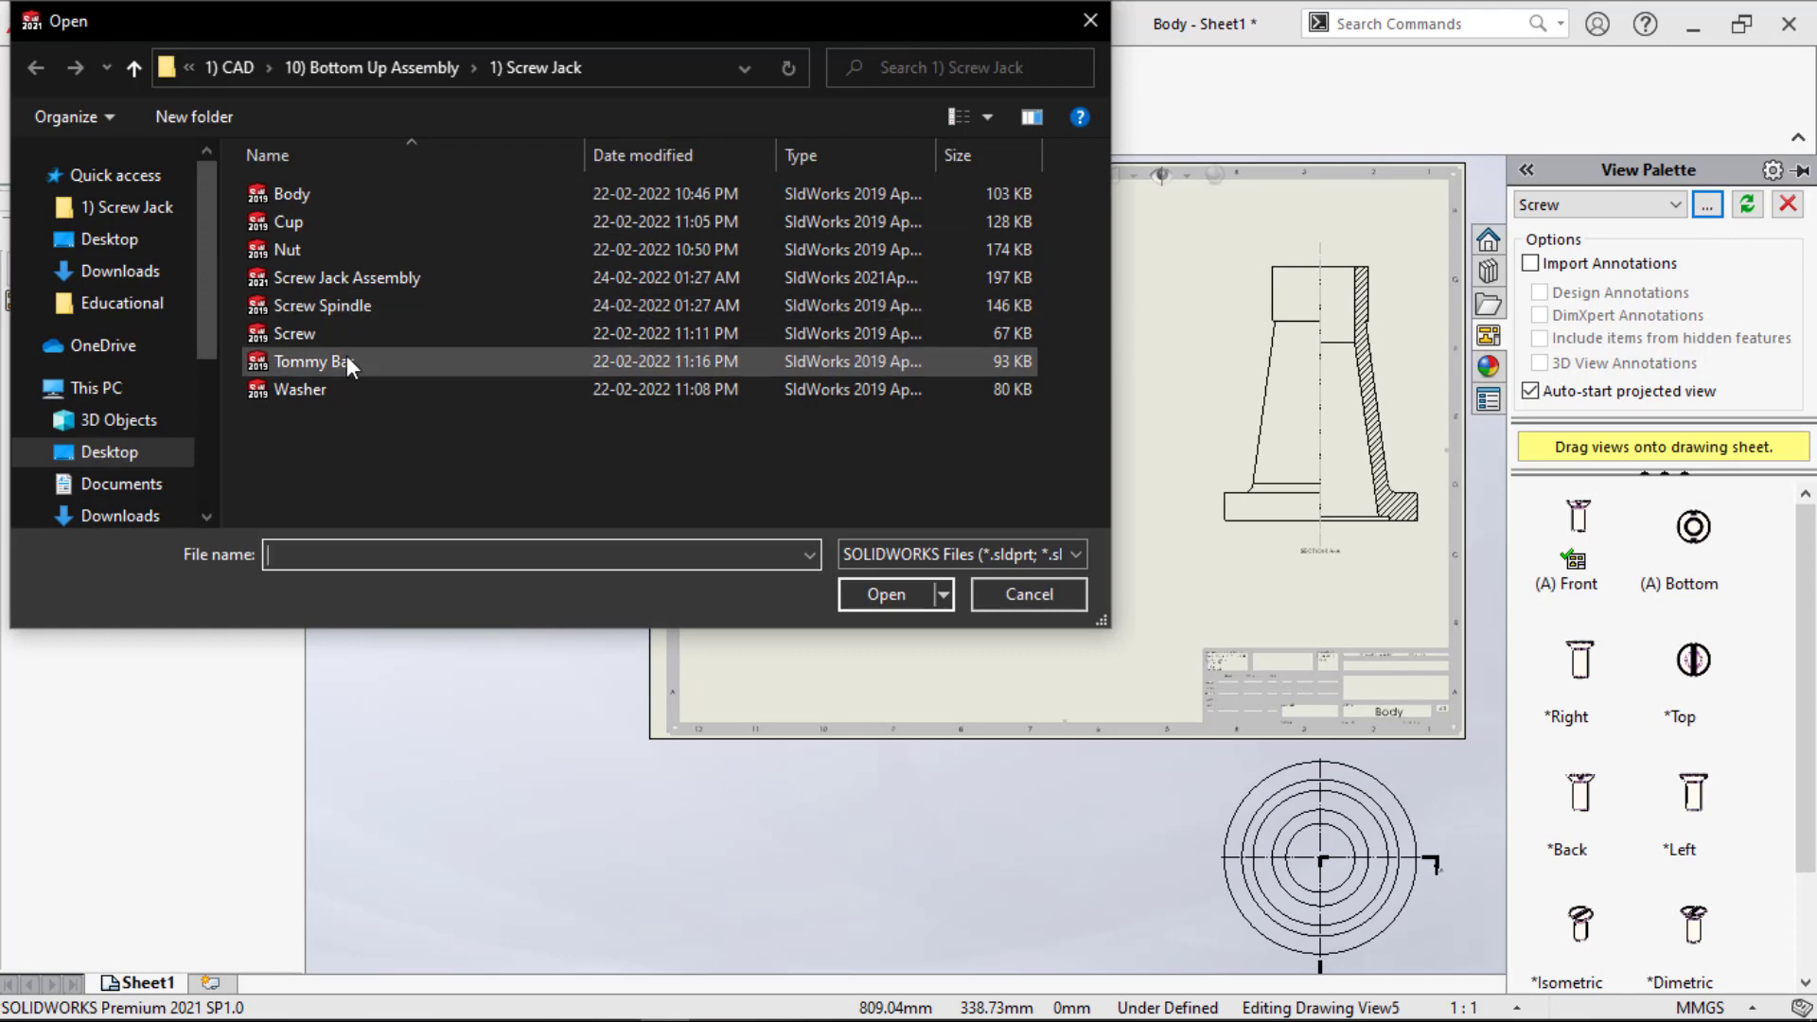
left_click(342, 388)
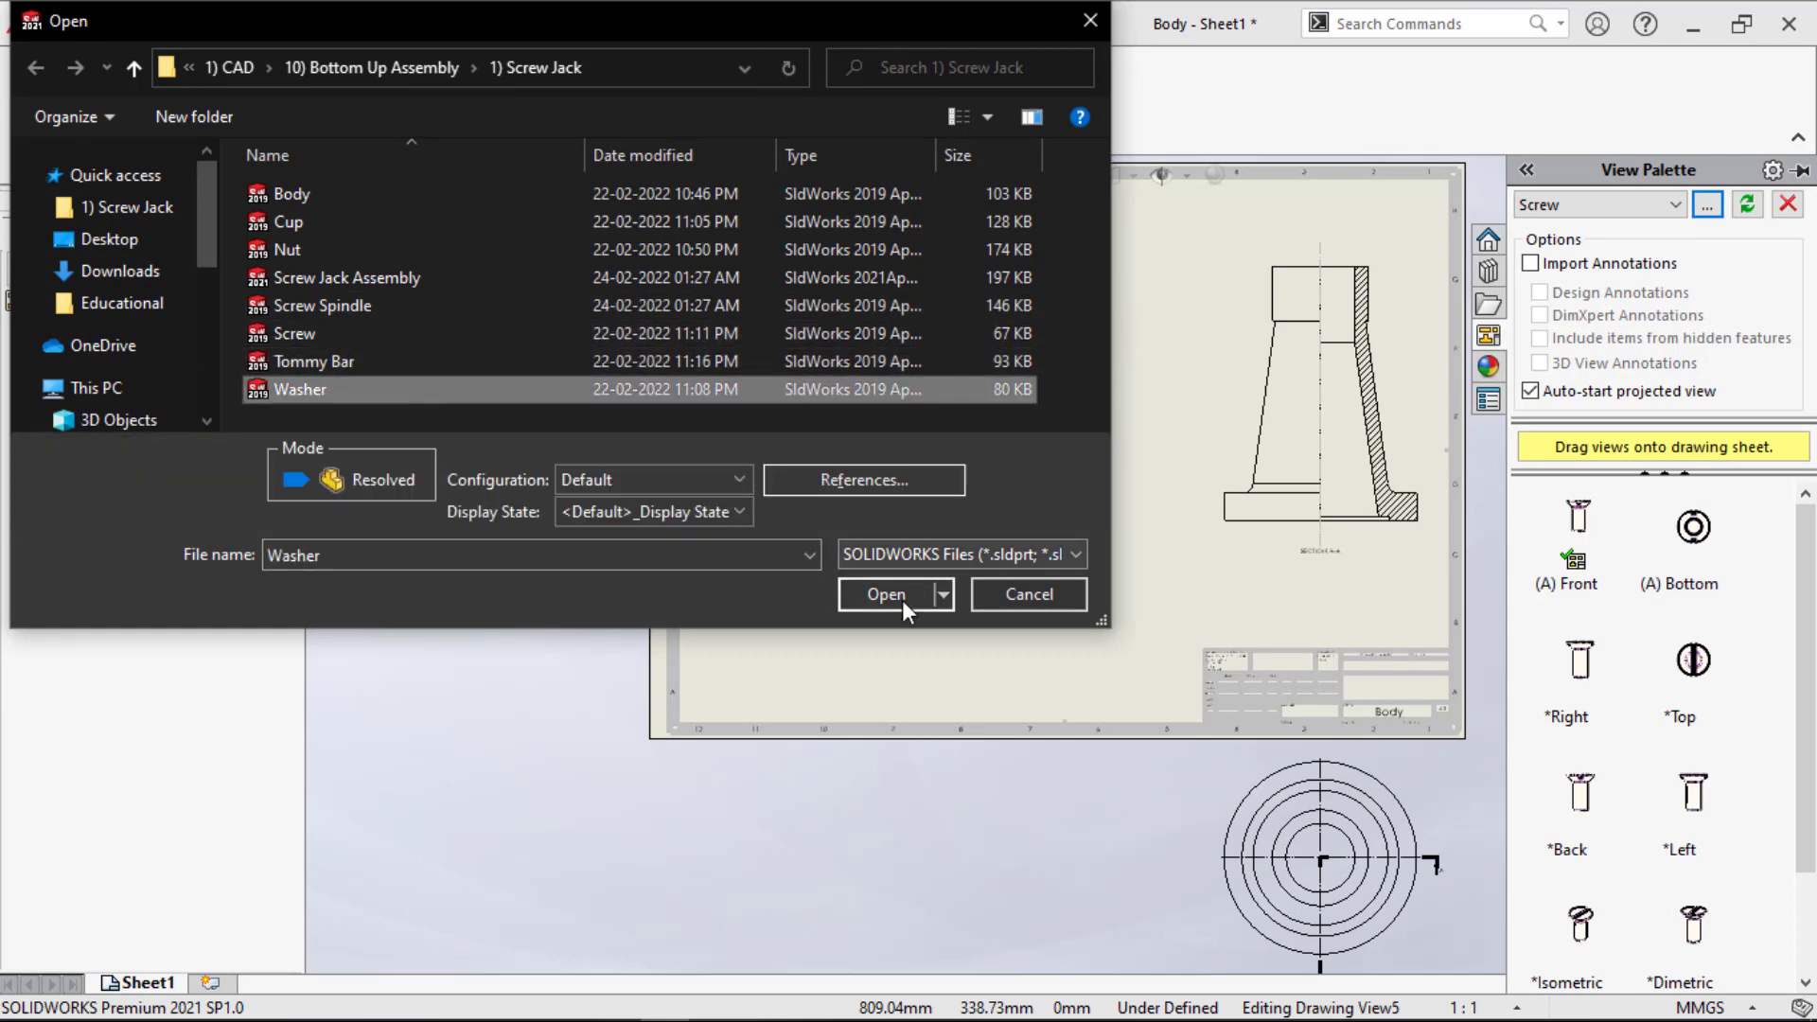
left_click(901, 600)
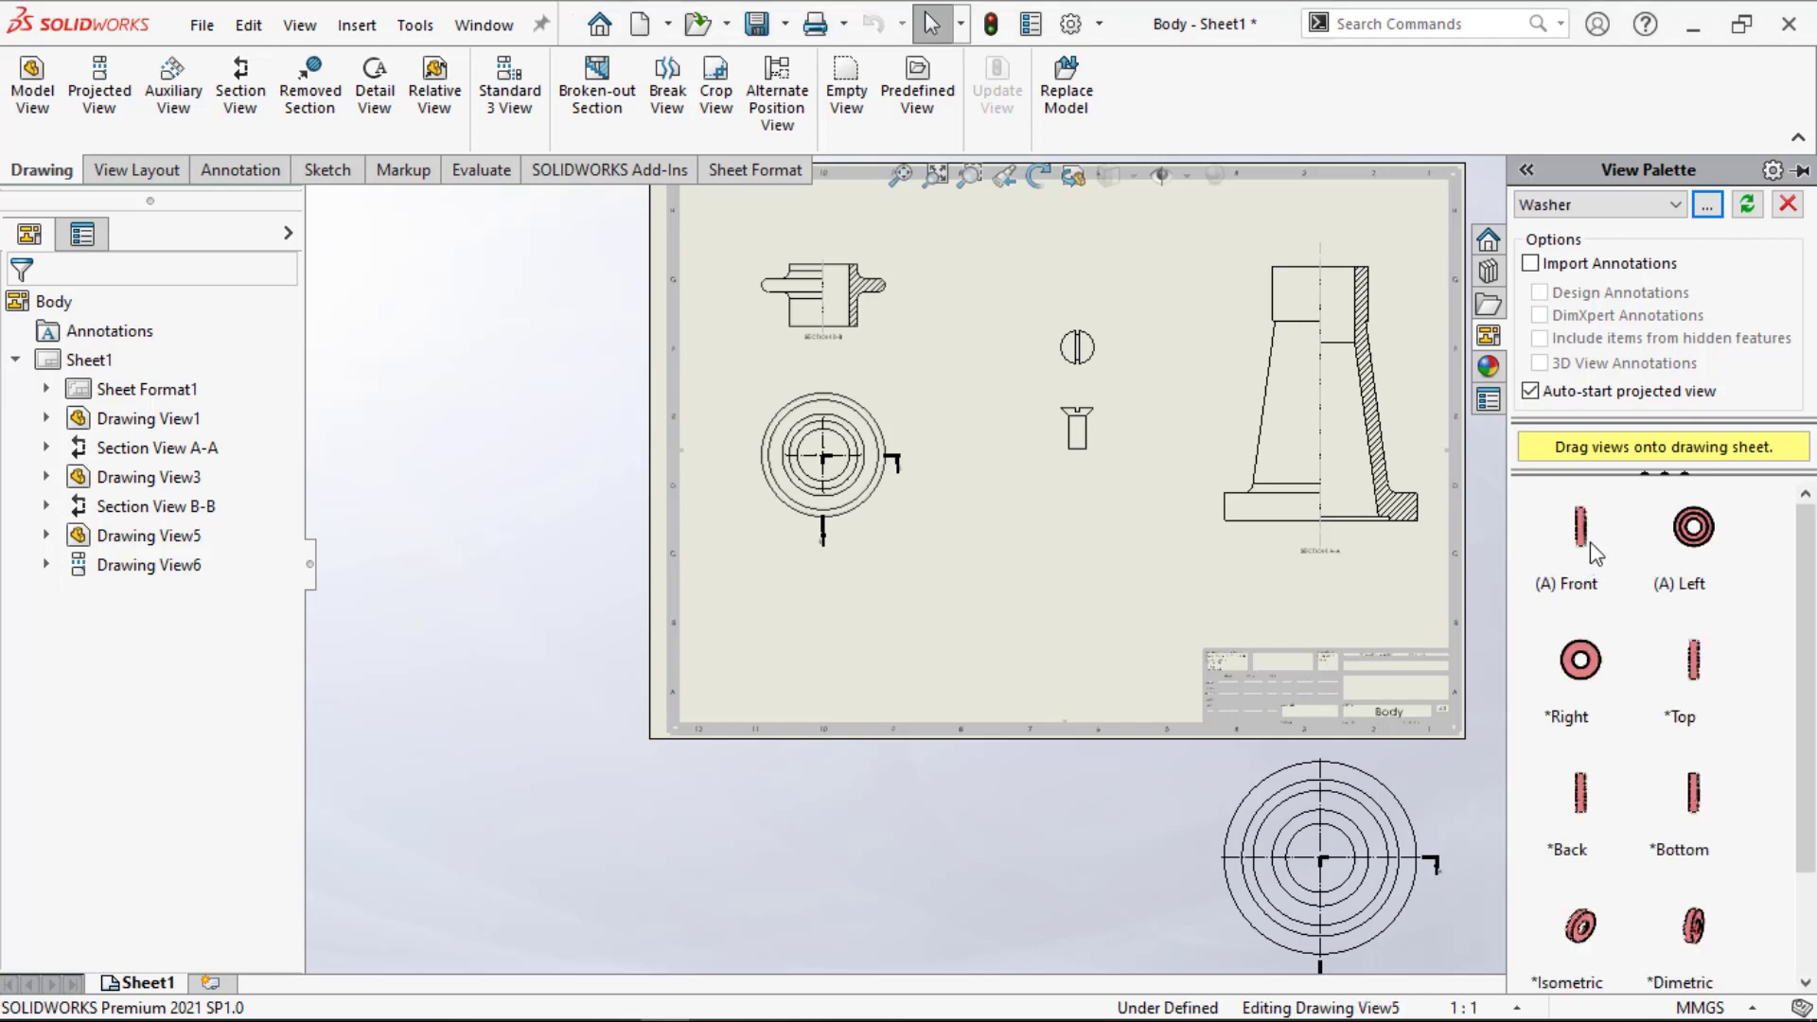
Step: Place the Washer's edge-on front view below the Nut and Screw views, with a projected circular view to its left
left_click_drag(1592, 542, 750, 324)
left_click_drag(943, 666, 943, 650)
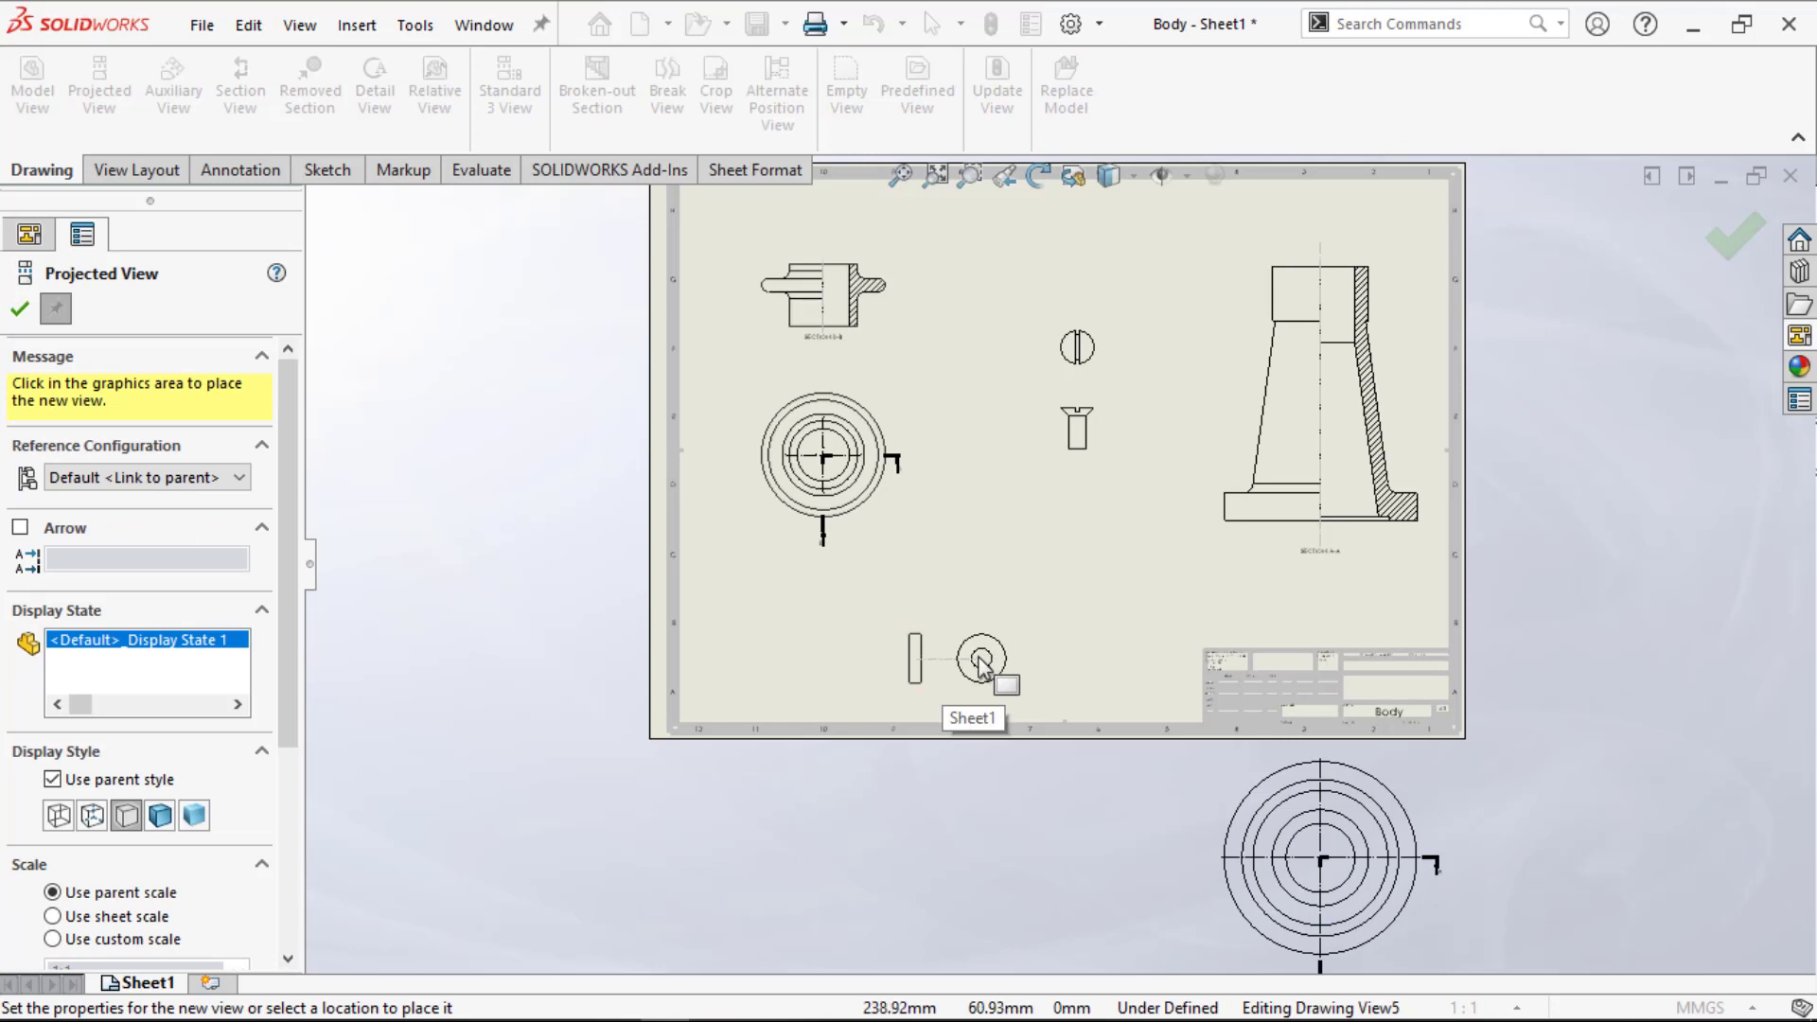
left_click(837, 660)
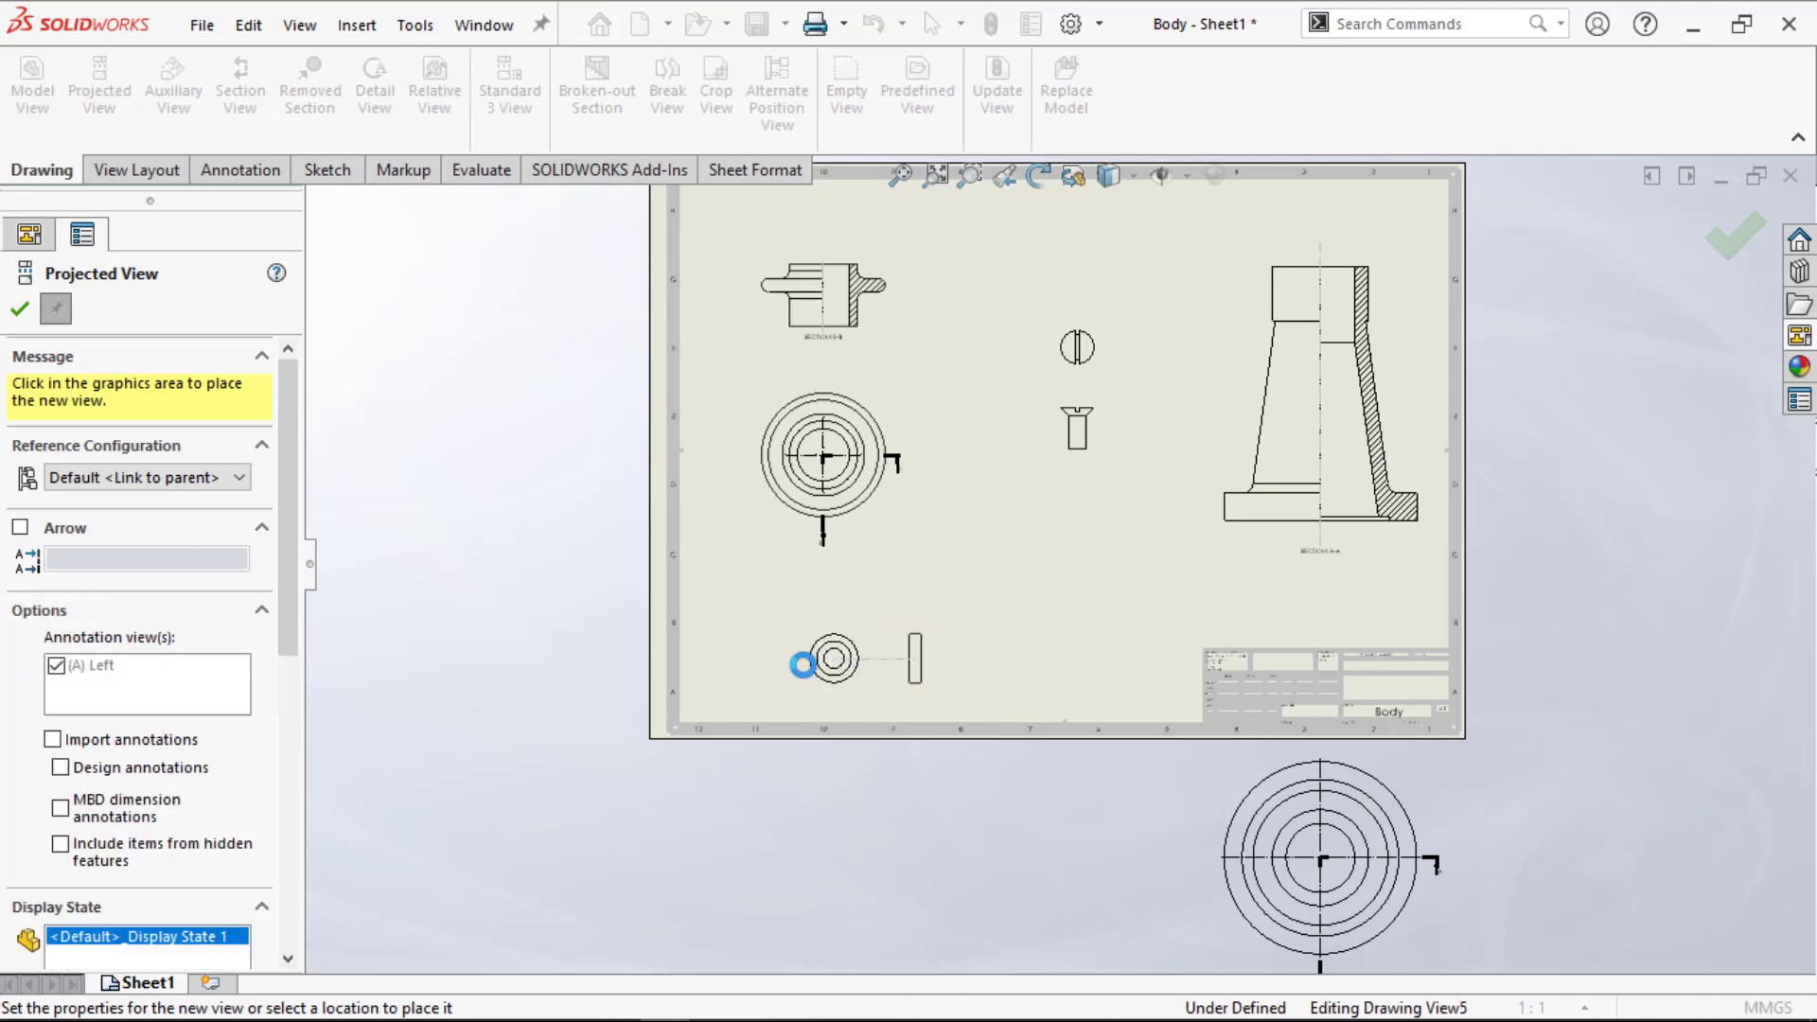
key("Escape")
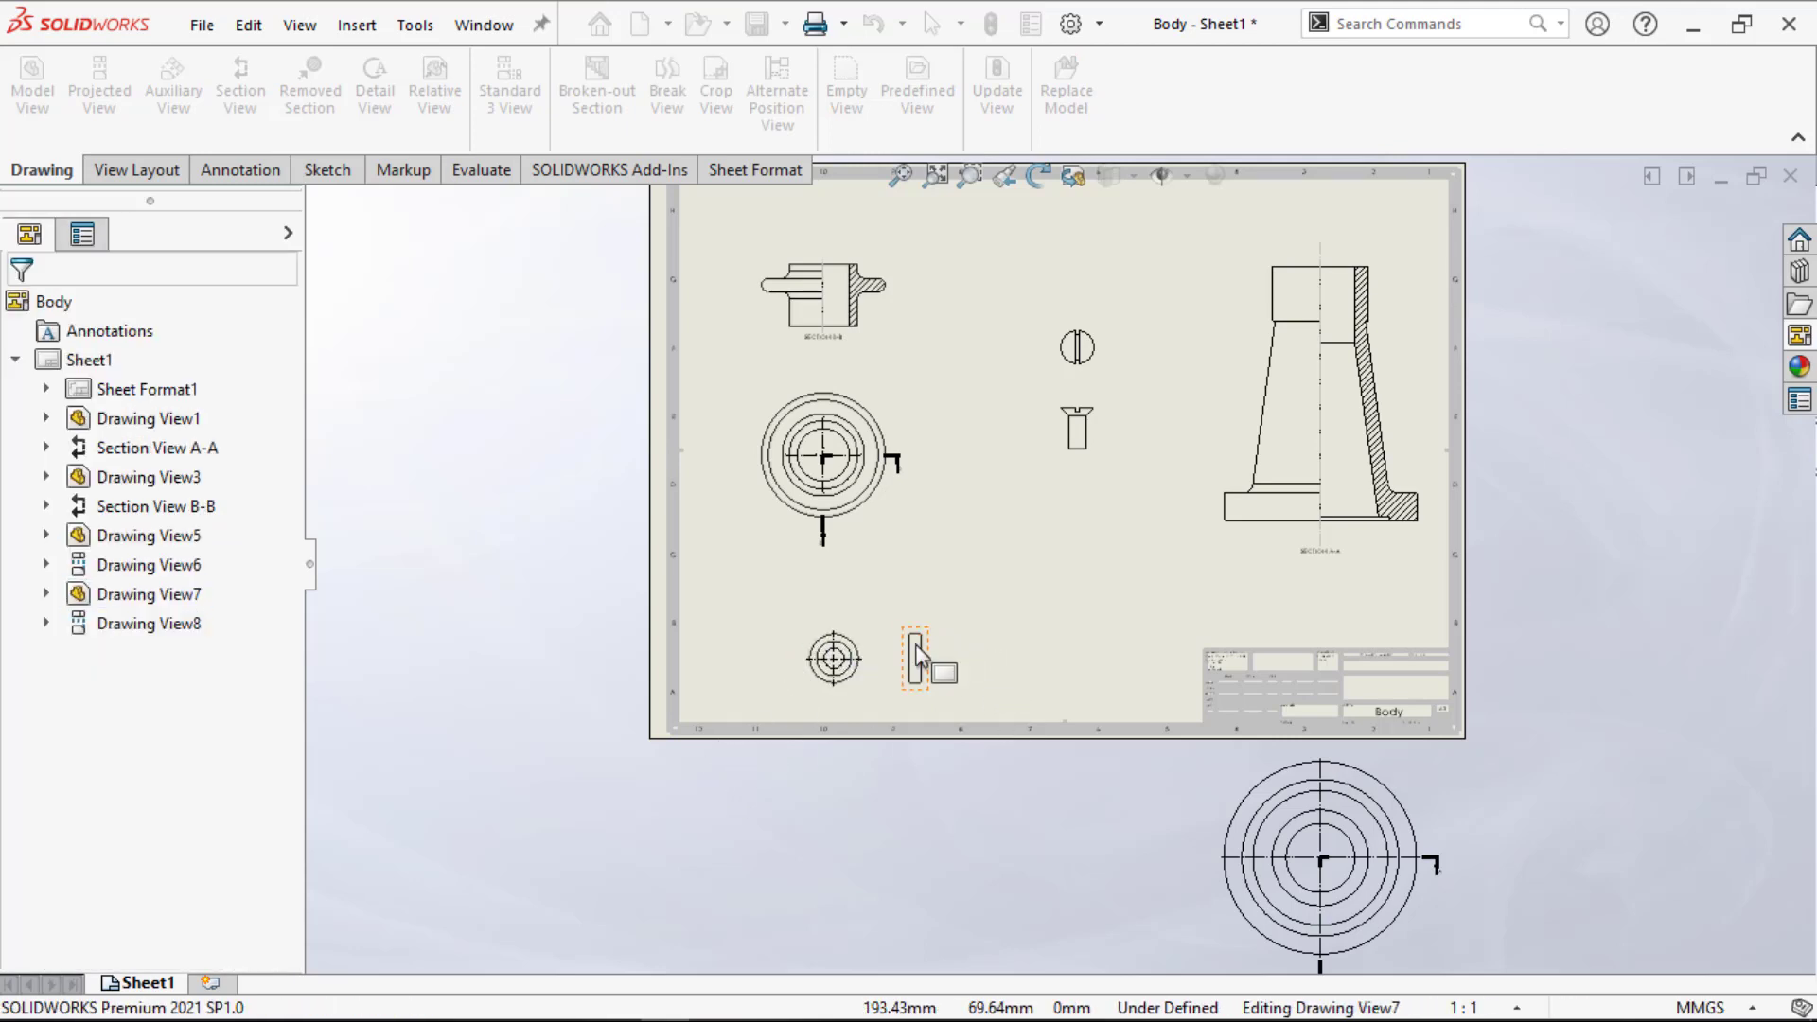
Step: Delete the Washer's edge-on view and move its circular view to the right into the freed space
left_click(923, 663)
key("Delete")
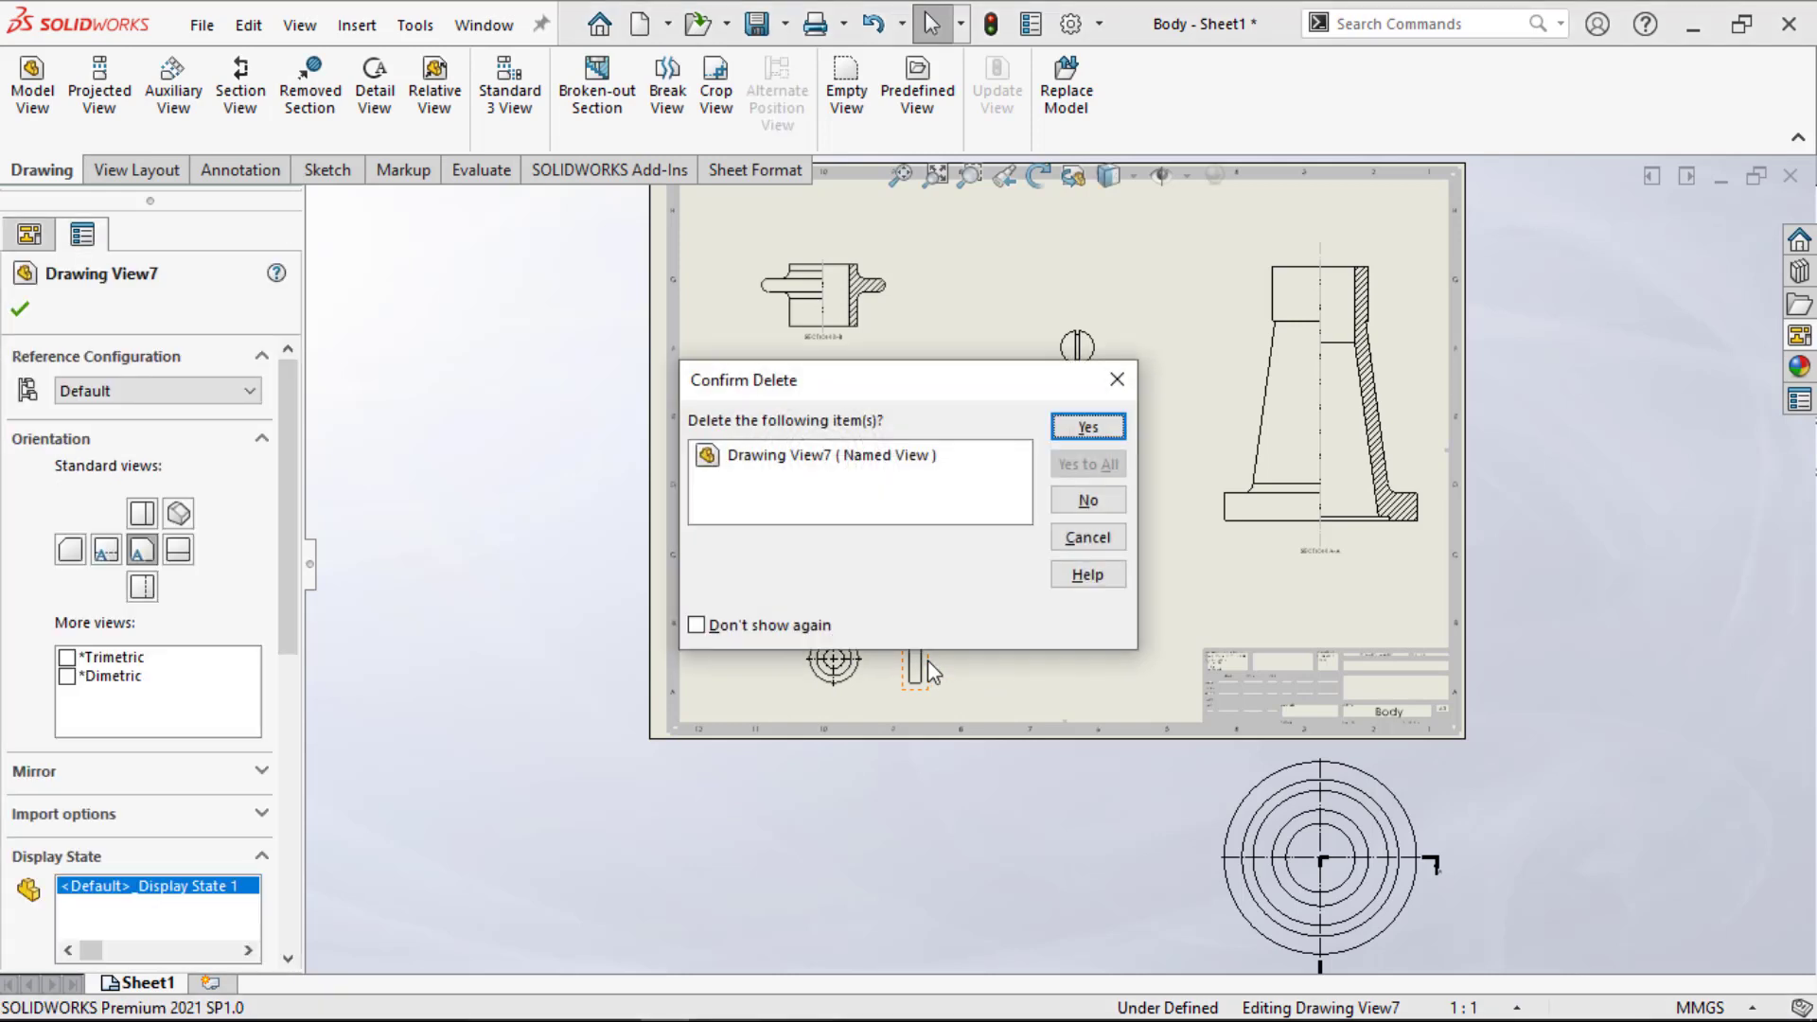
left_click(1086, 427)
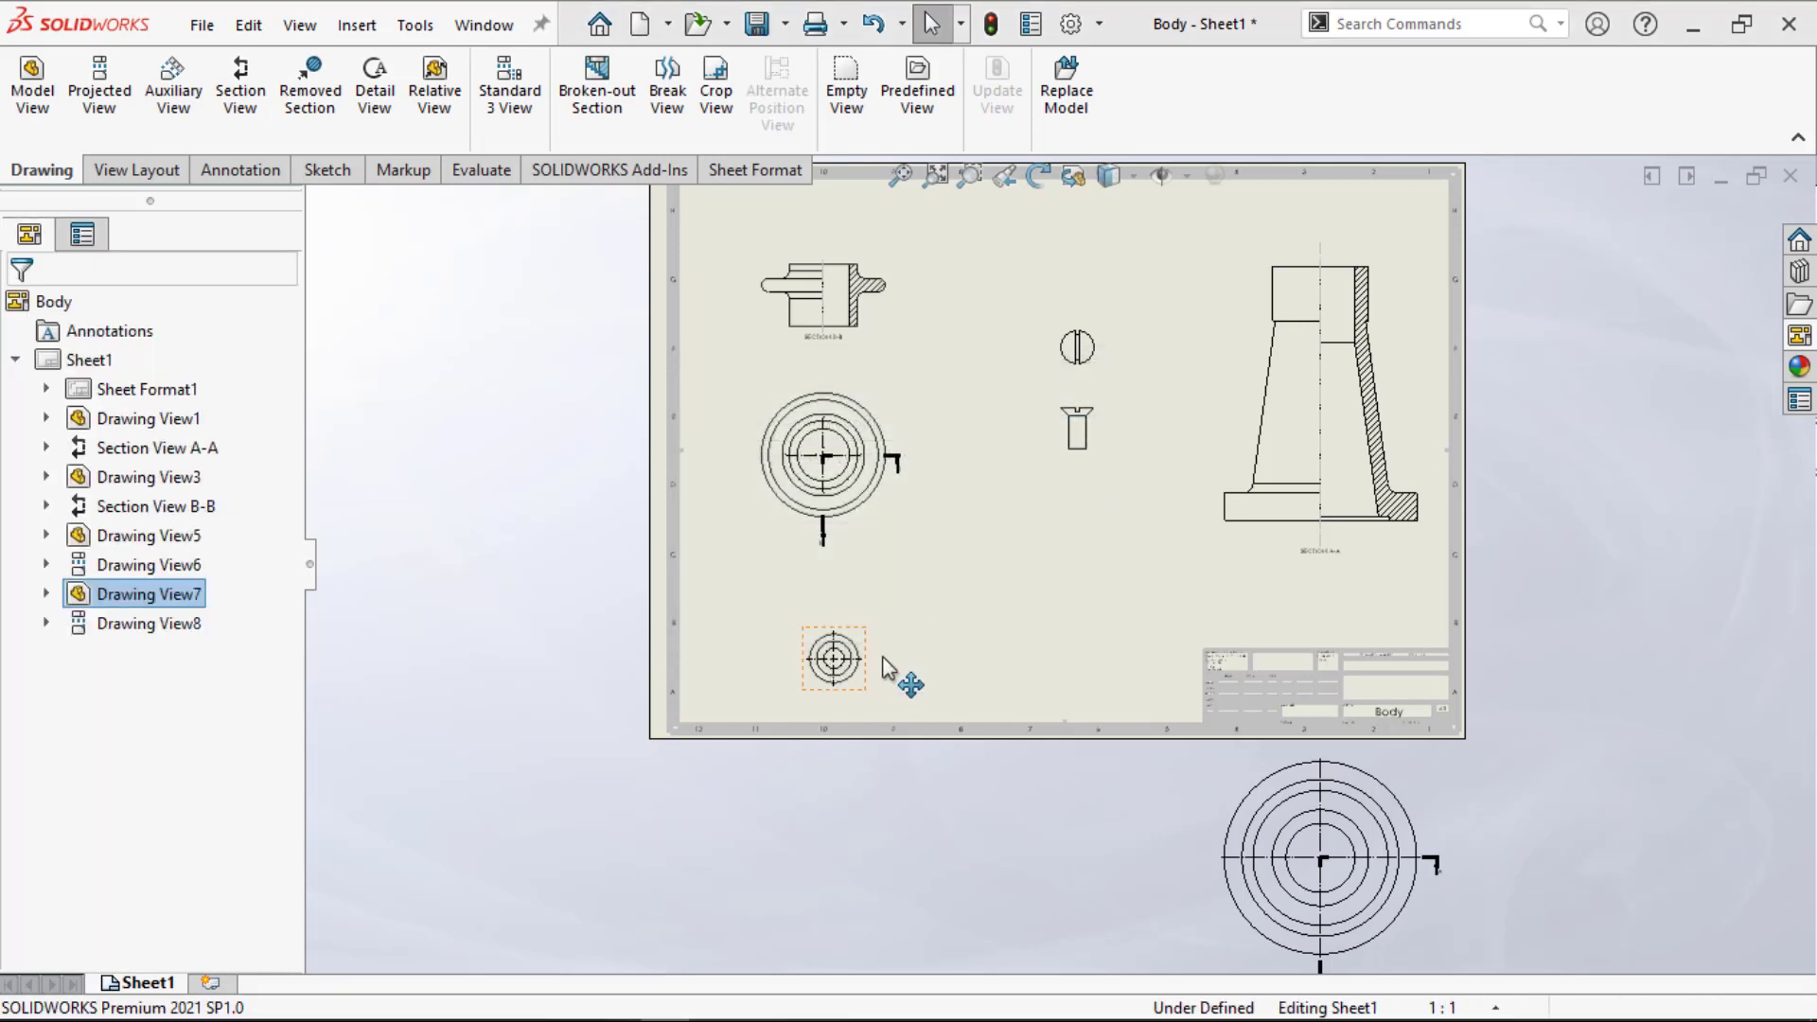
left_click_drag(880, 653, 958, 661)
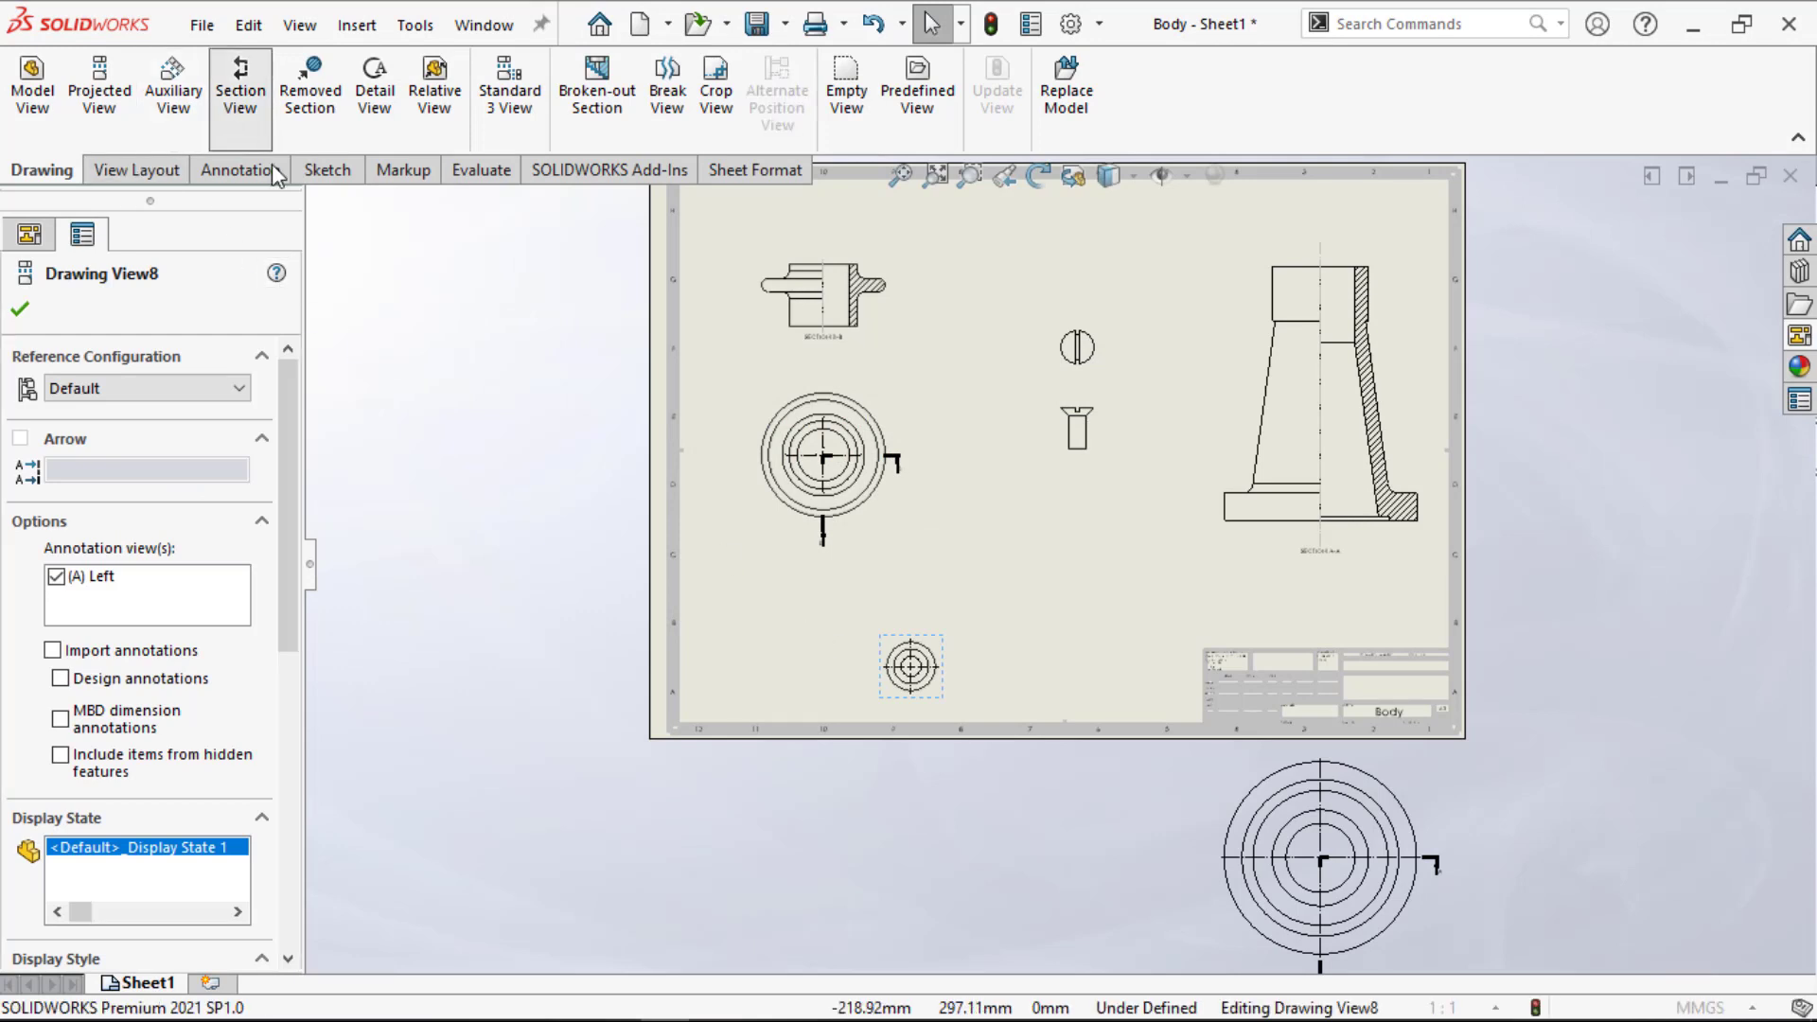
Step: Create a full section view along a vertical cutting line through the Washer's centre and place it left of the circular view
left_click(240, 90)
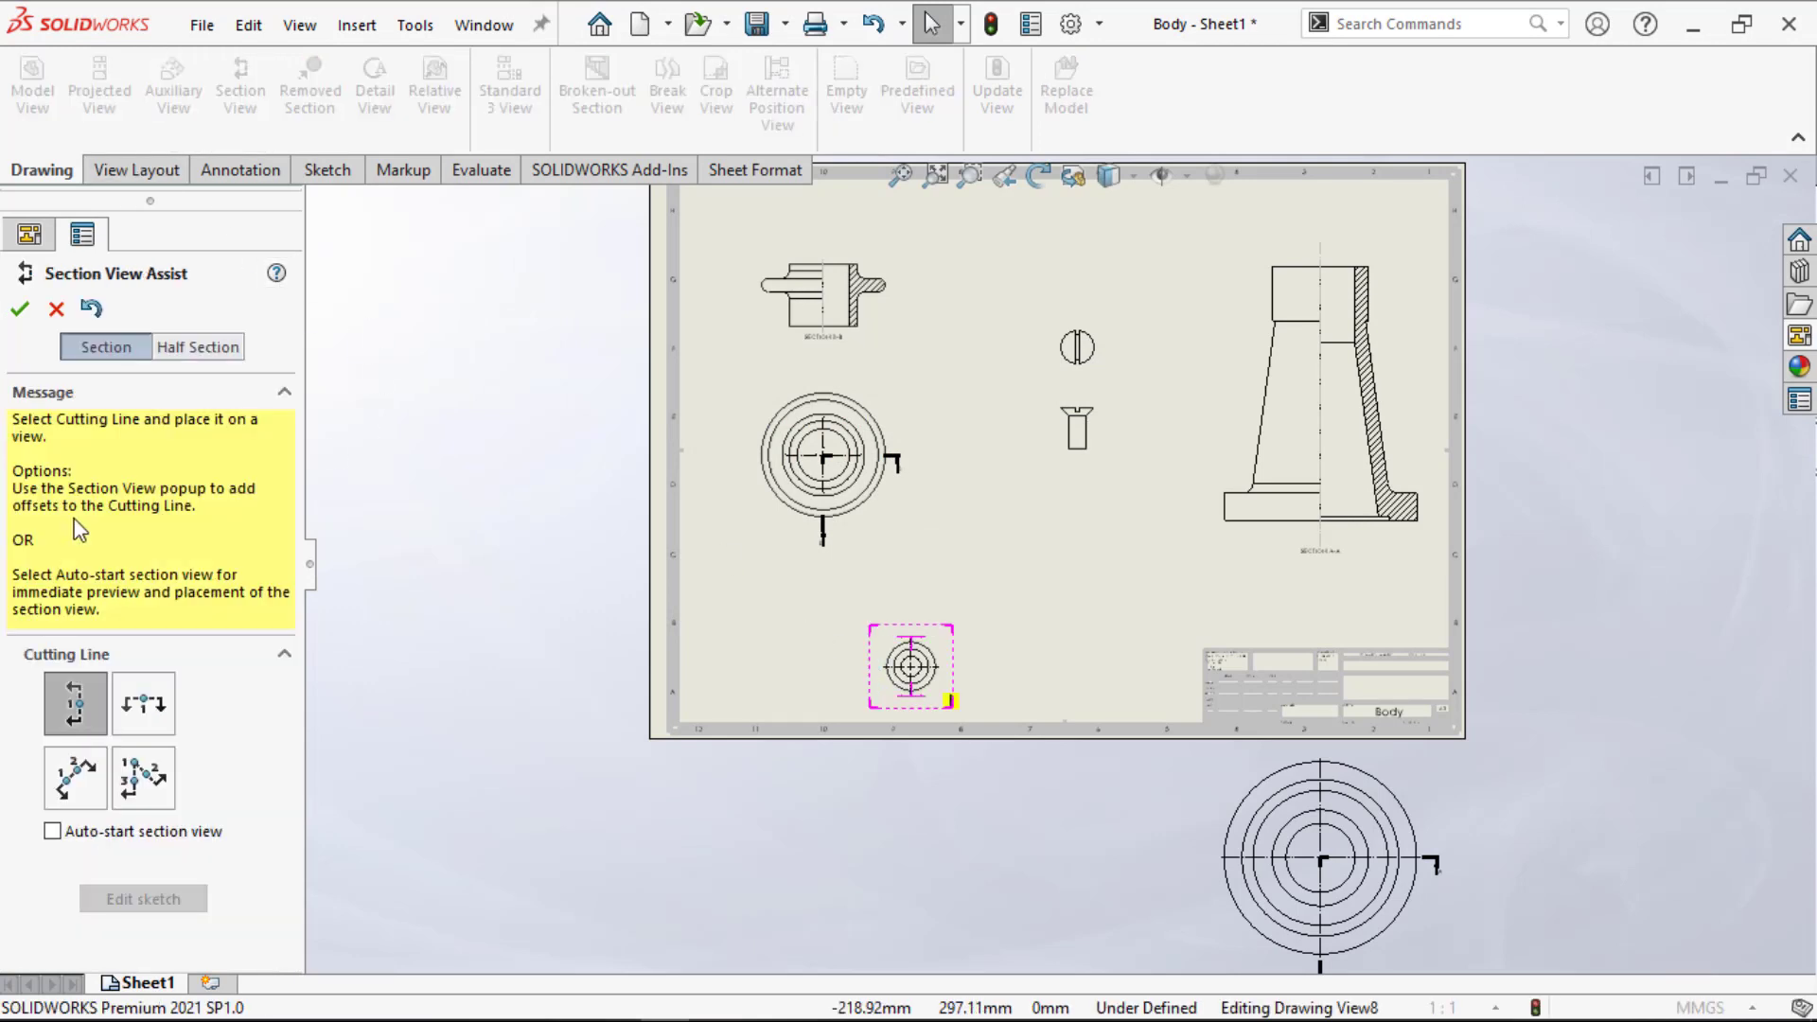
left_click(912, 666)
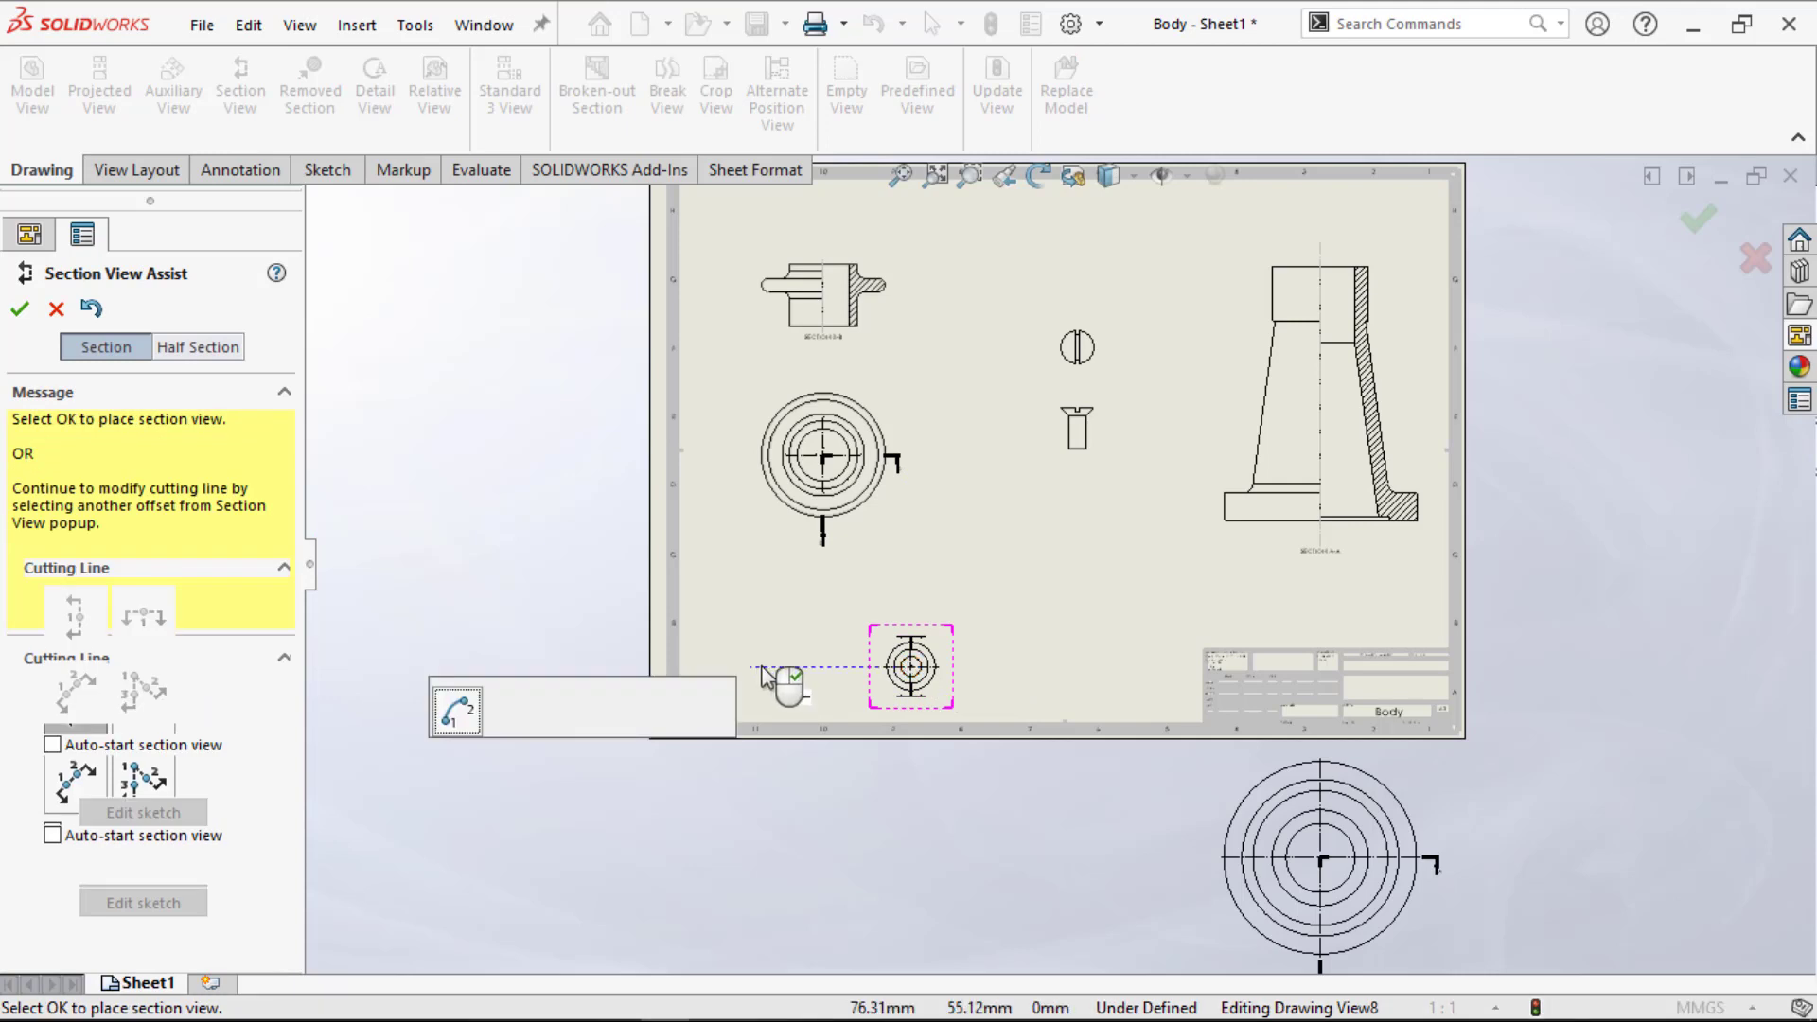
left_click(660, 710)
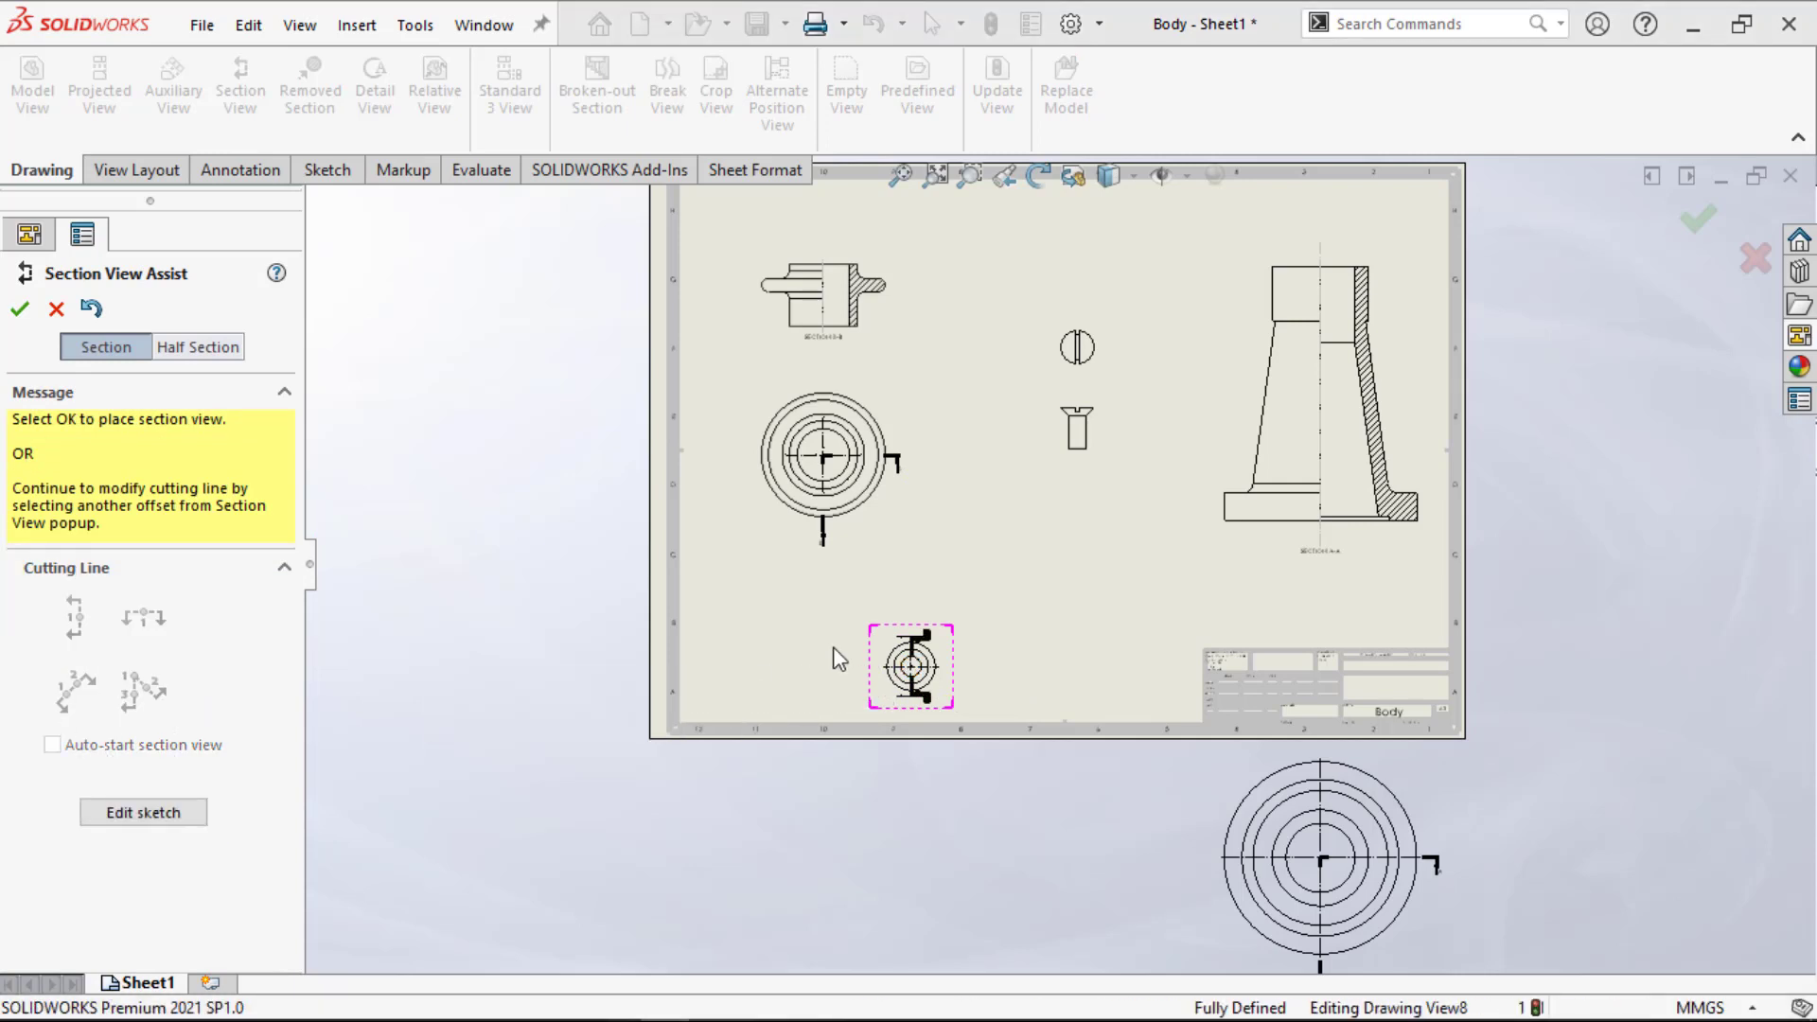
left_click(833, 661)
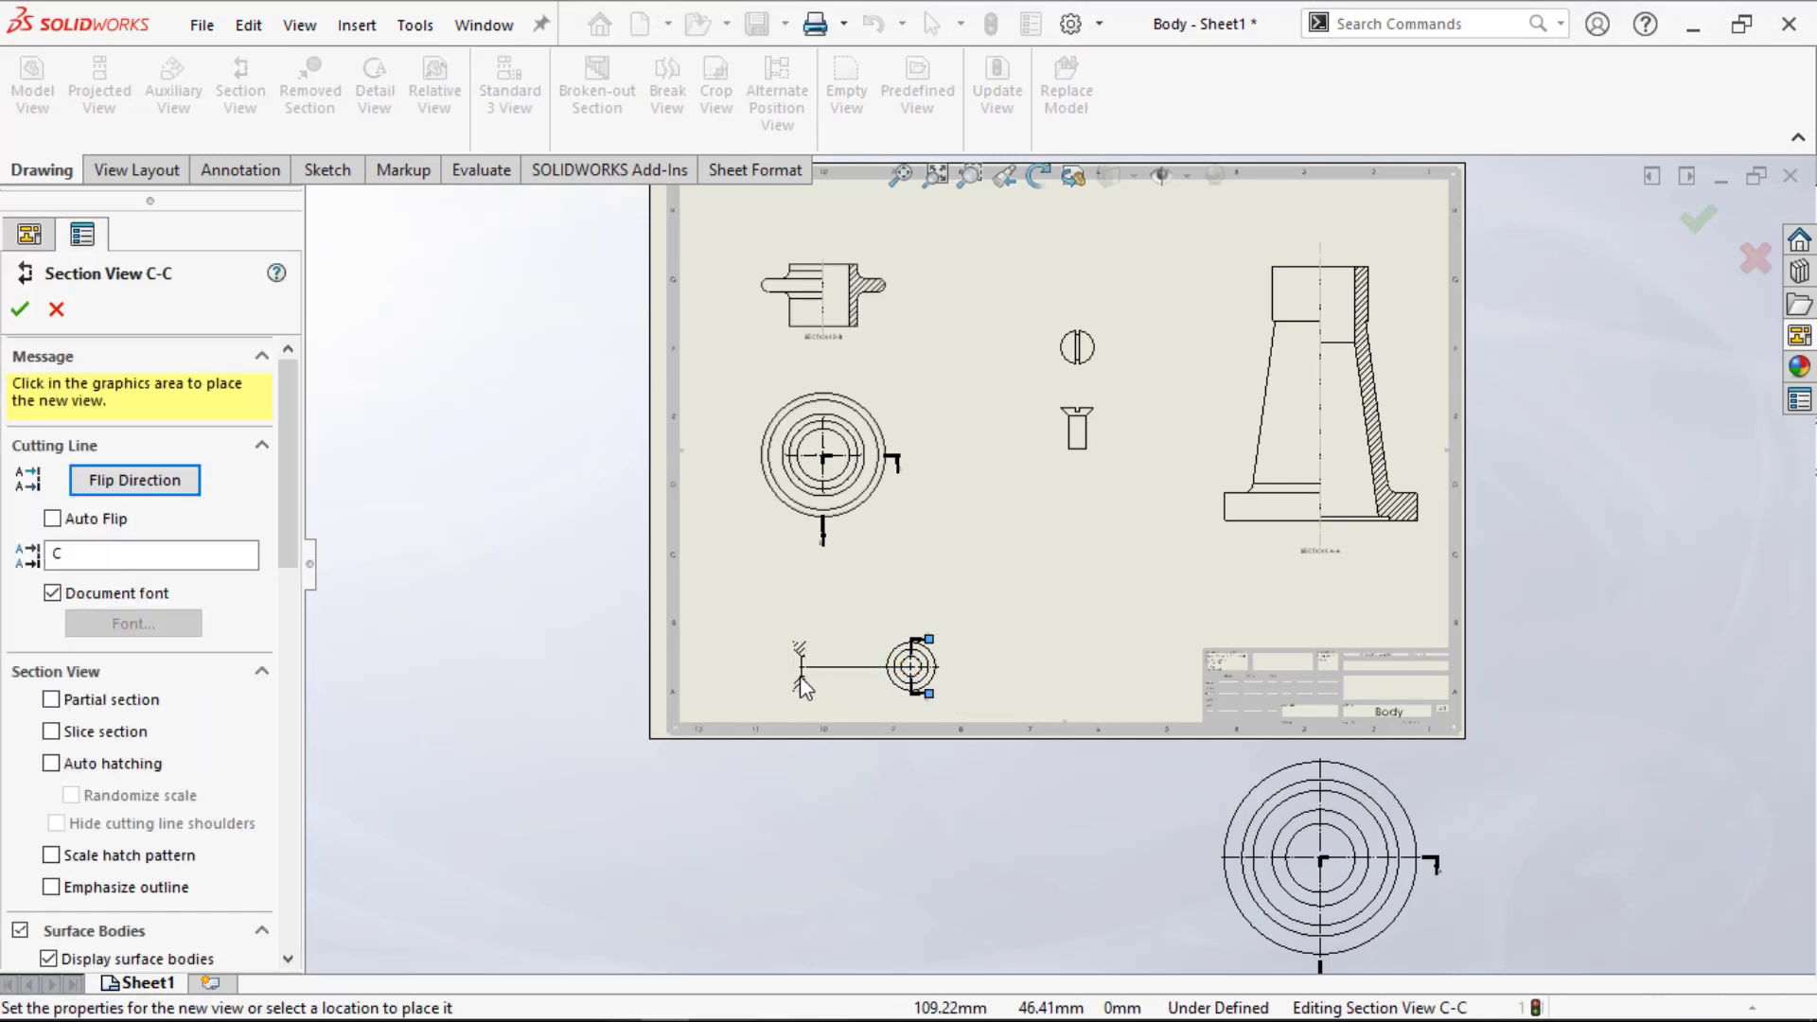
left_click(780, 677)
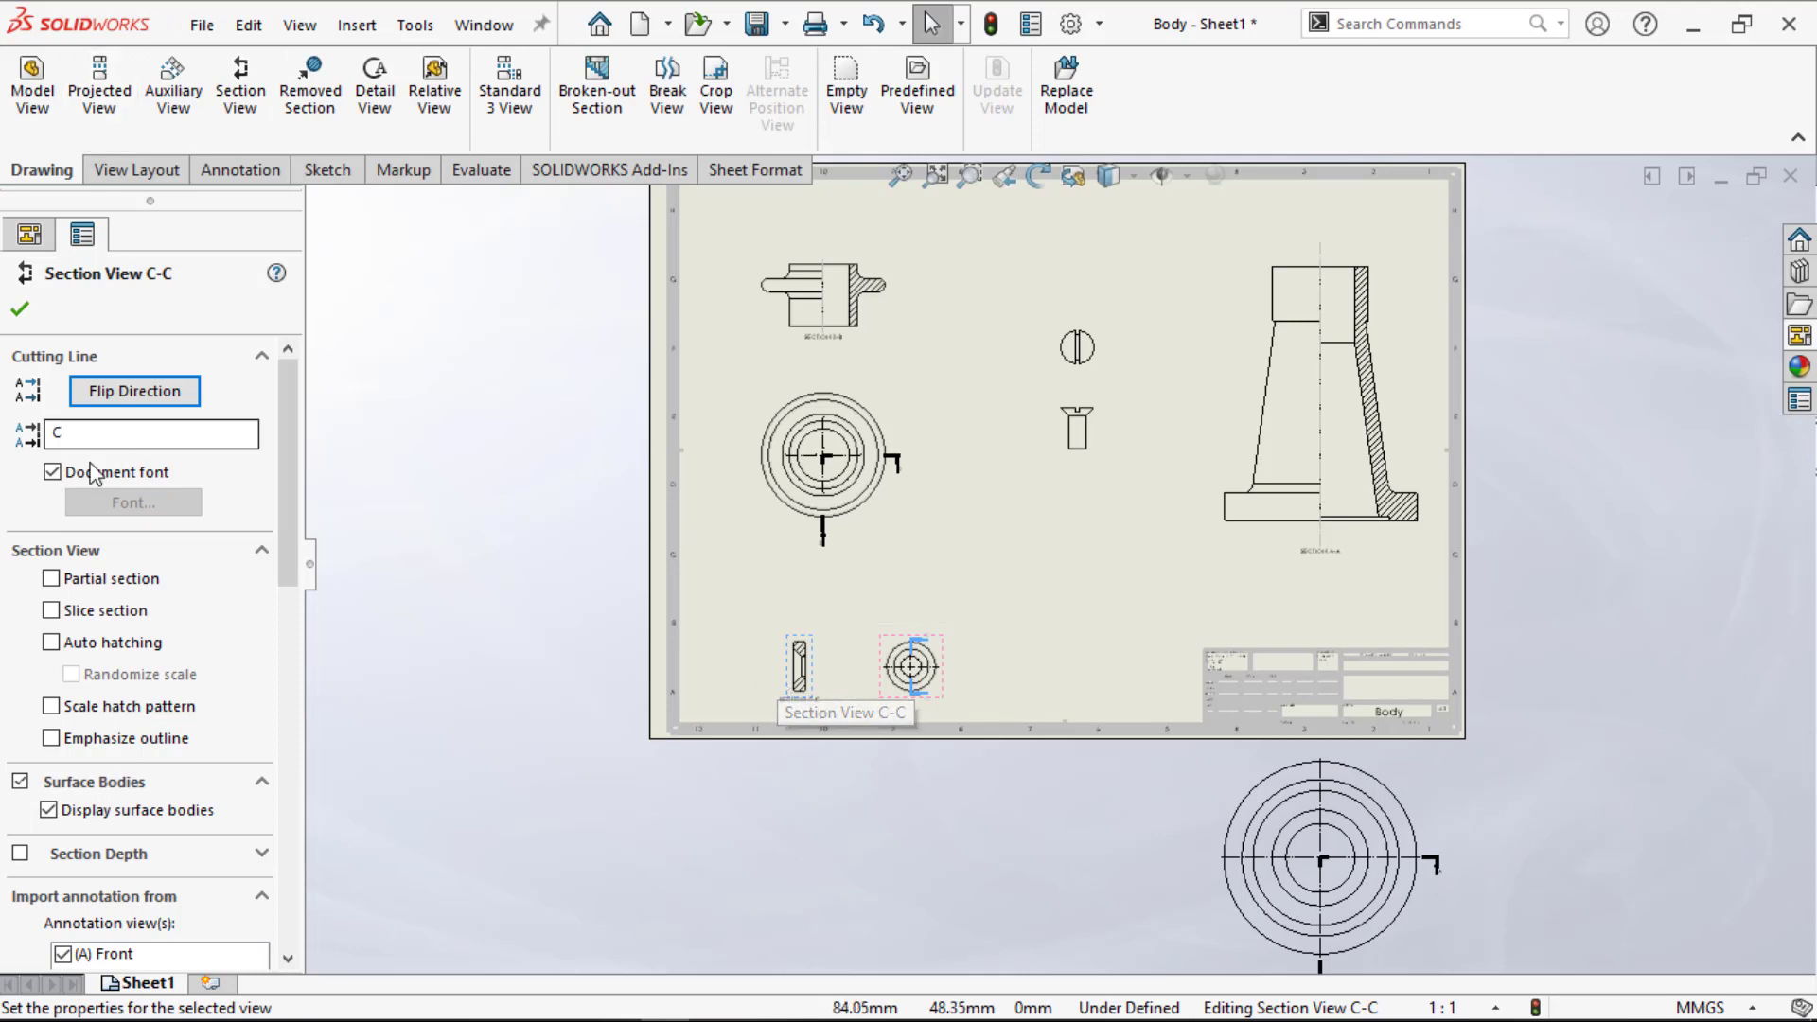
left_click(20, 309)
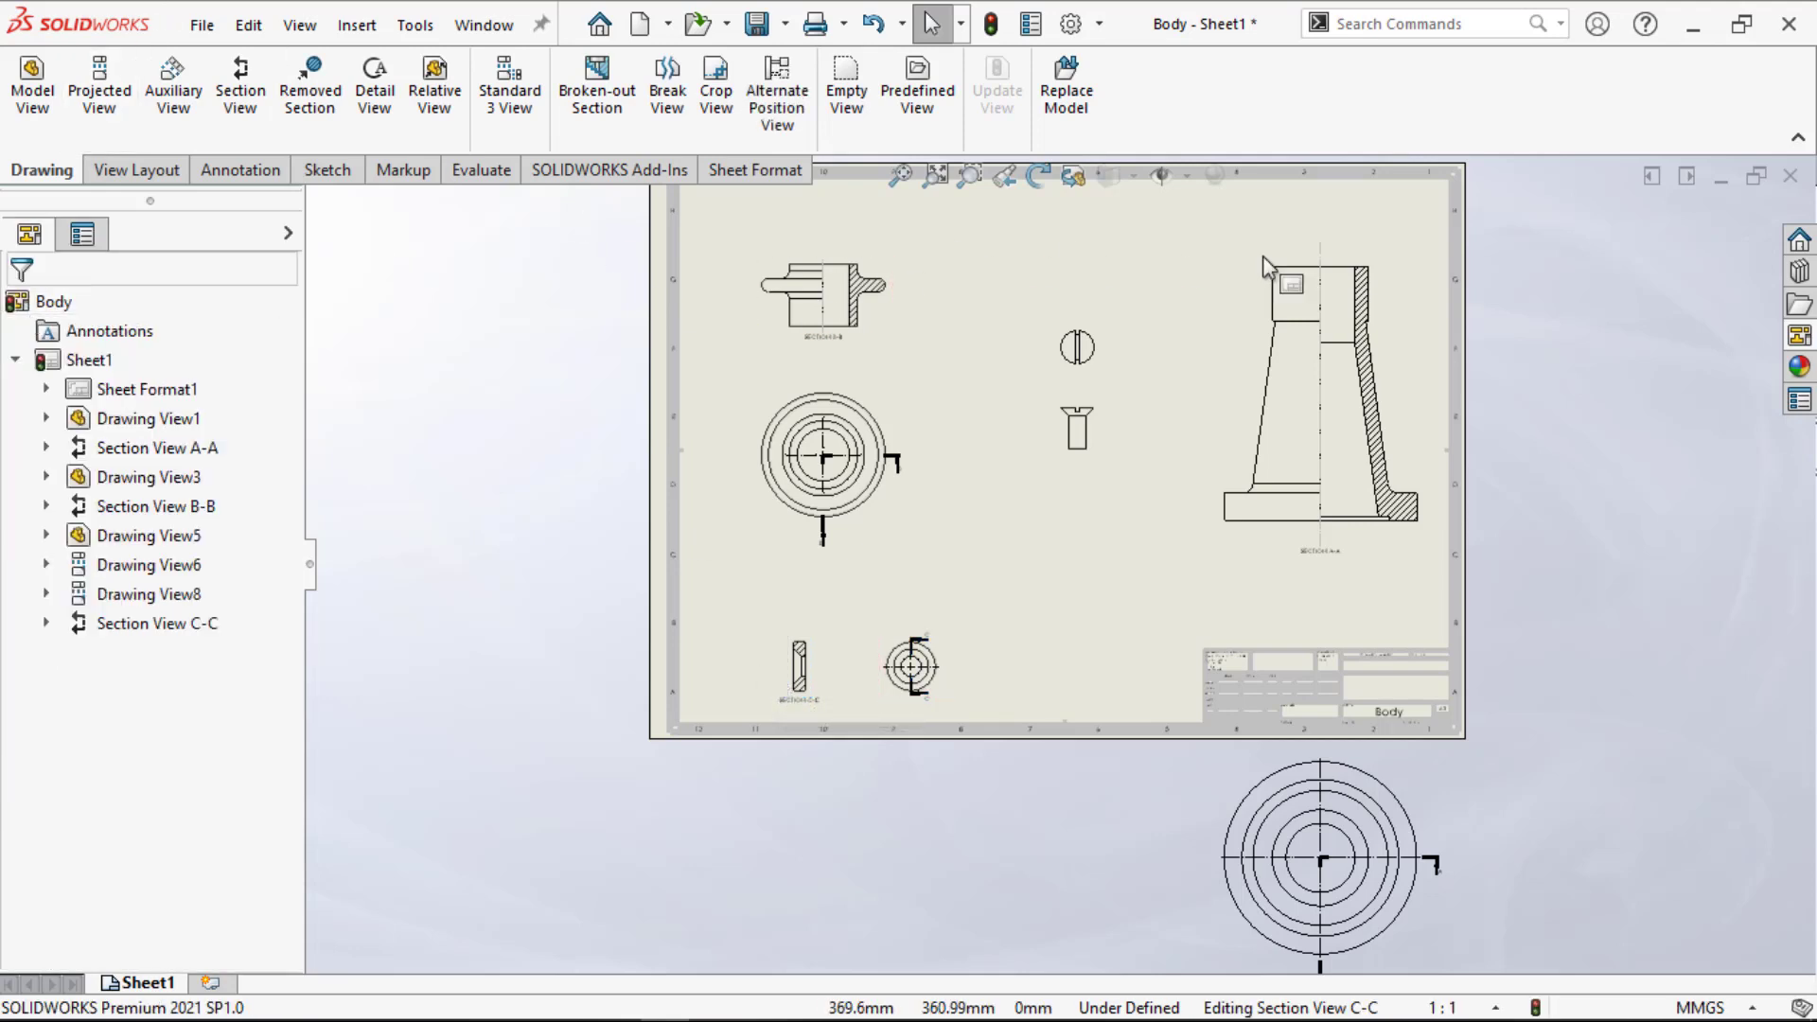
Step: Import the dimensions marked for drawing from the entire model into all views, eliminating duplicates
scroll(1273, 258, "down", 1)
key("f")
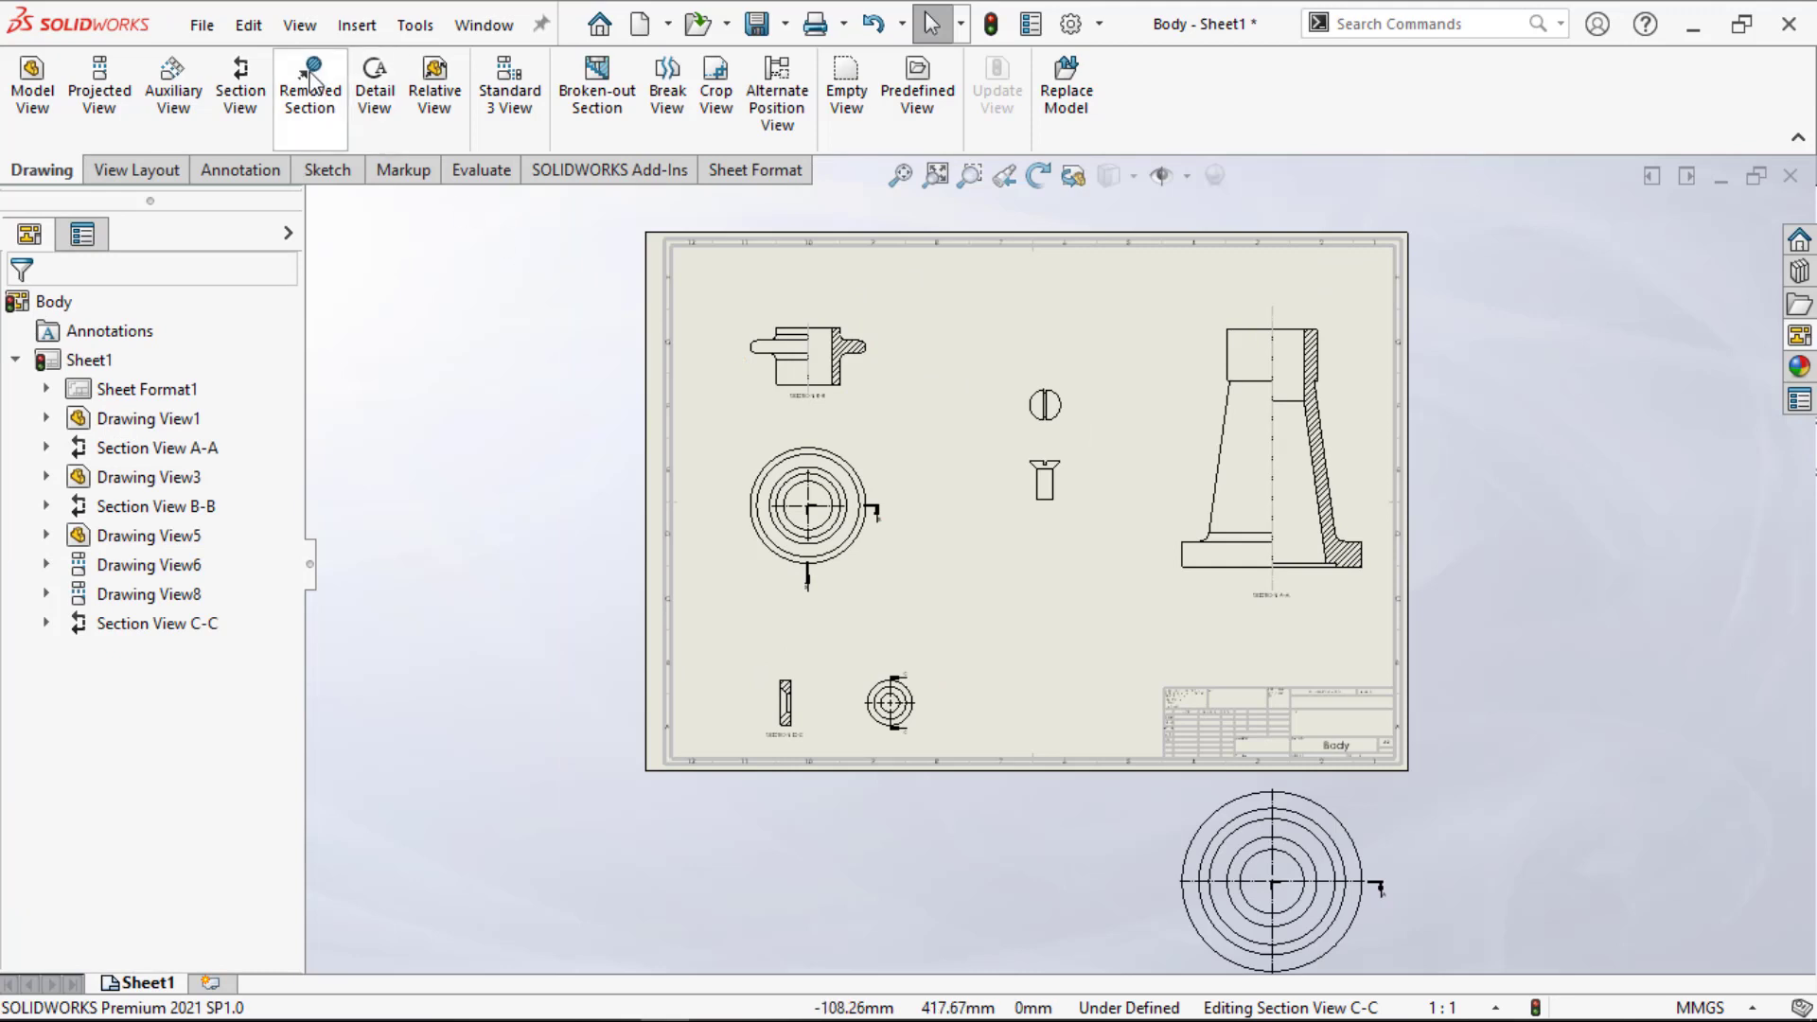
left_click(237, 171)
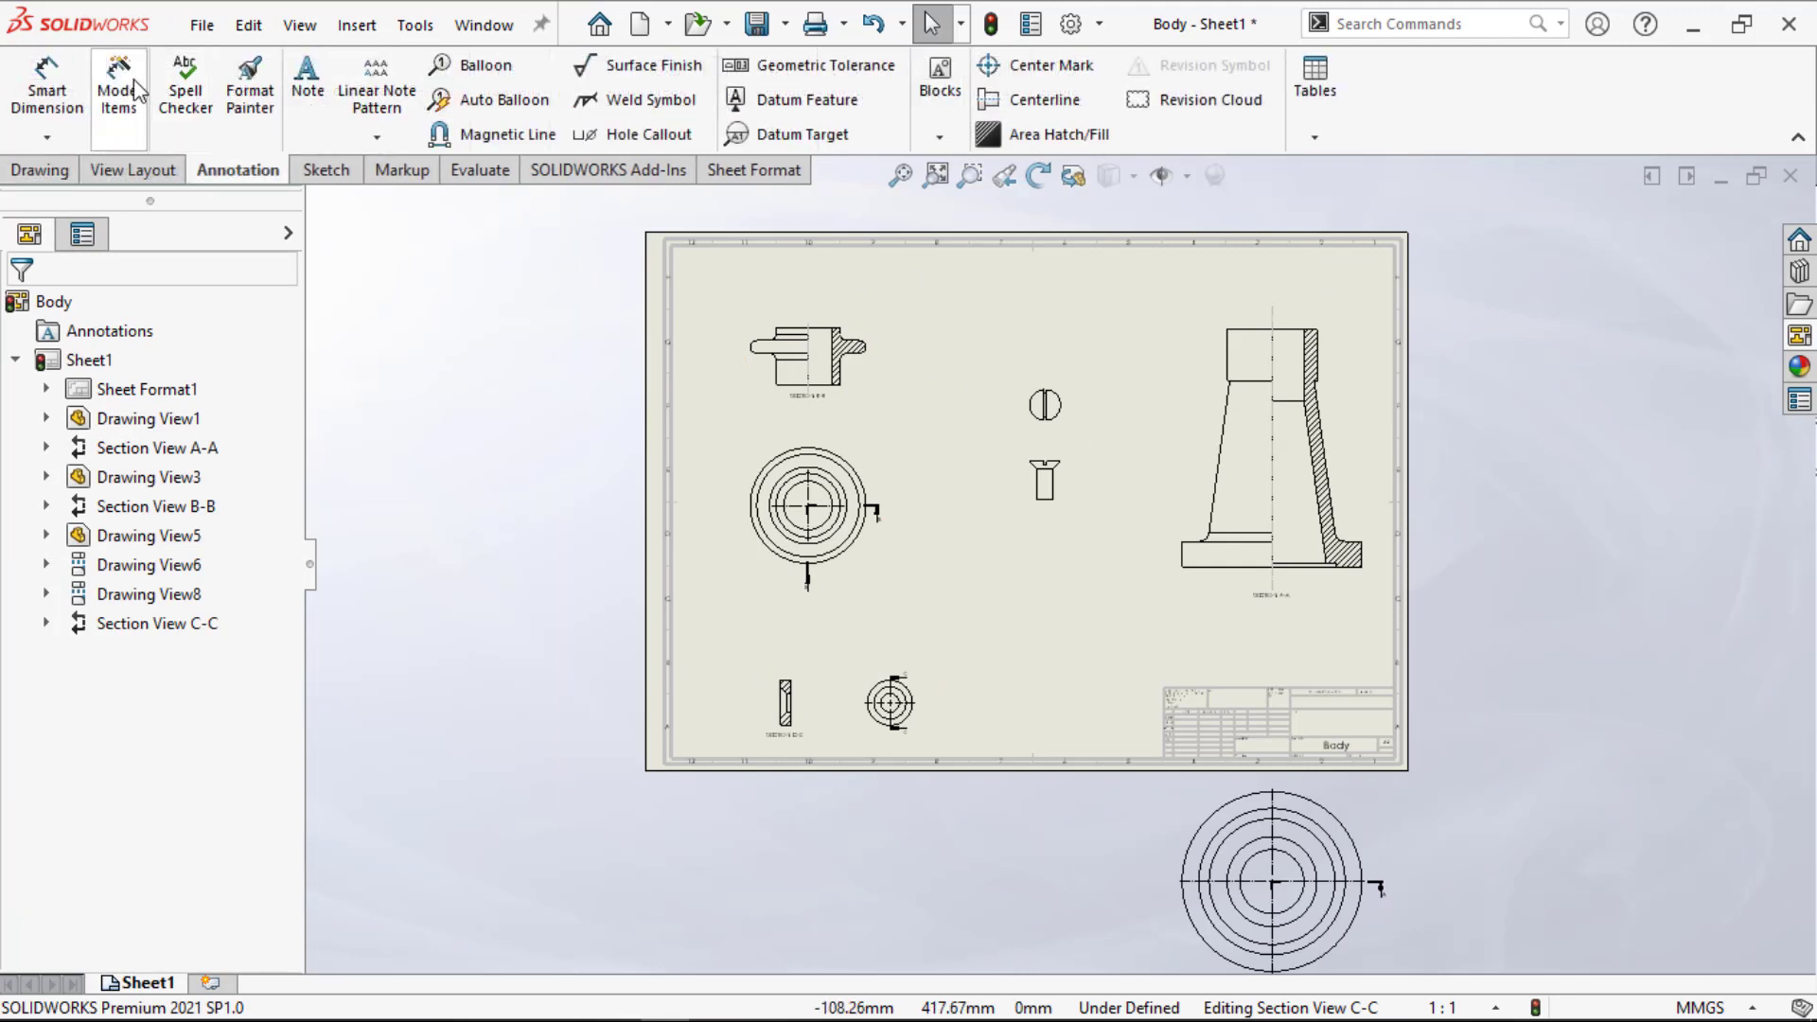
left_click(118, 90)
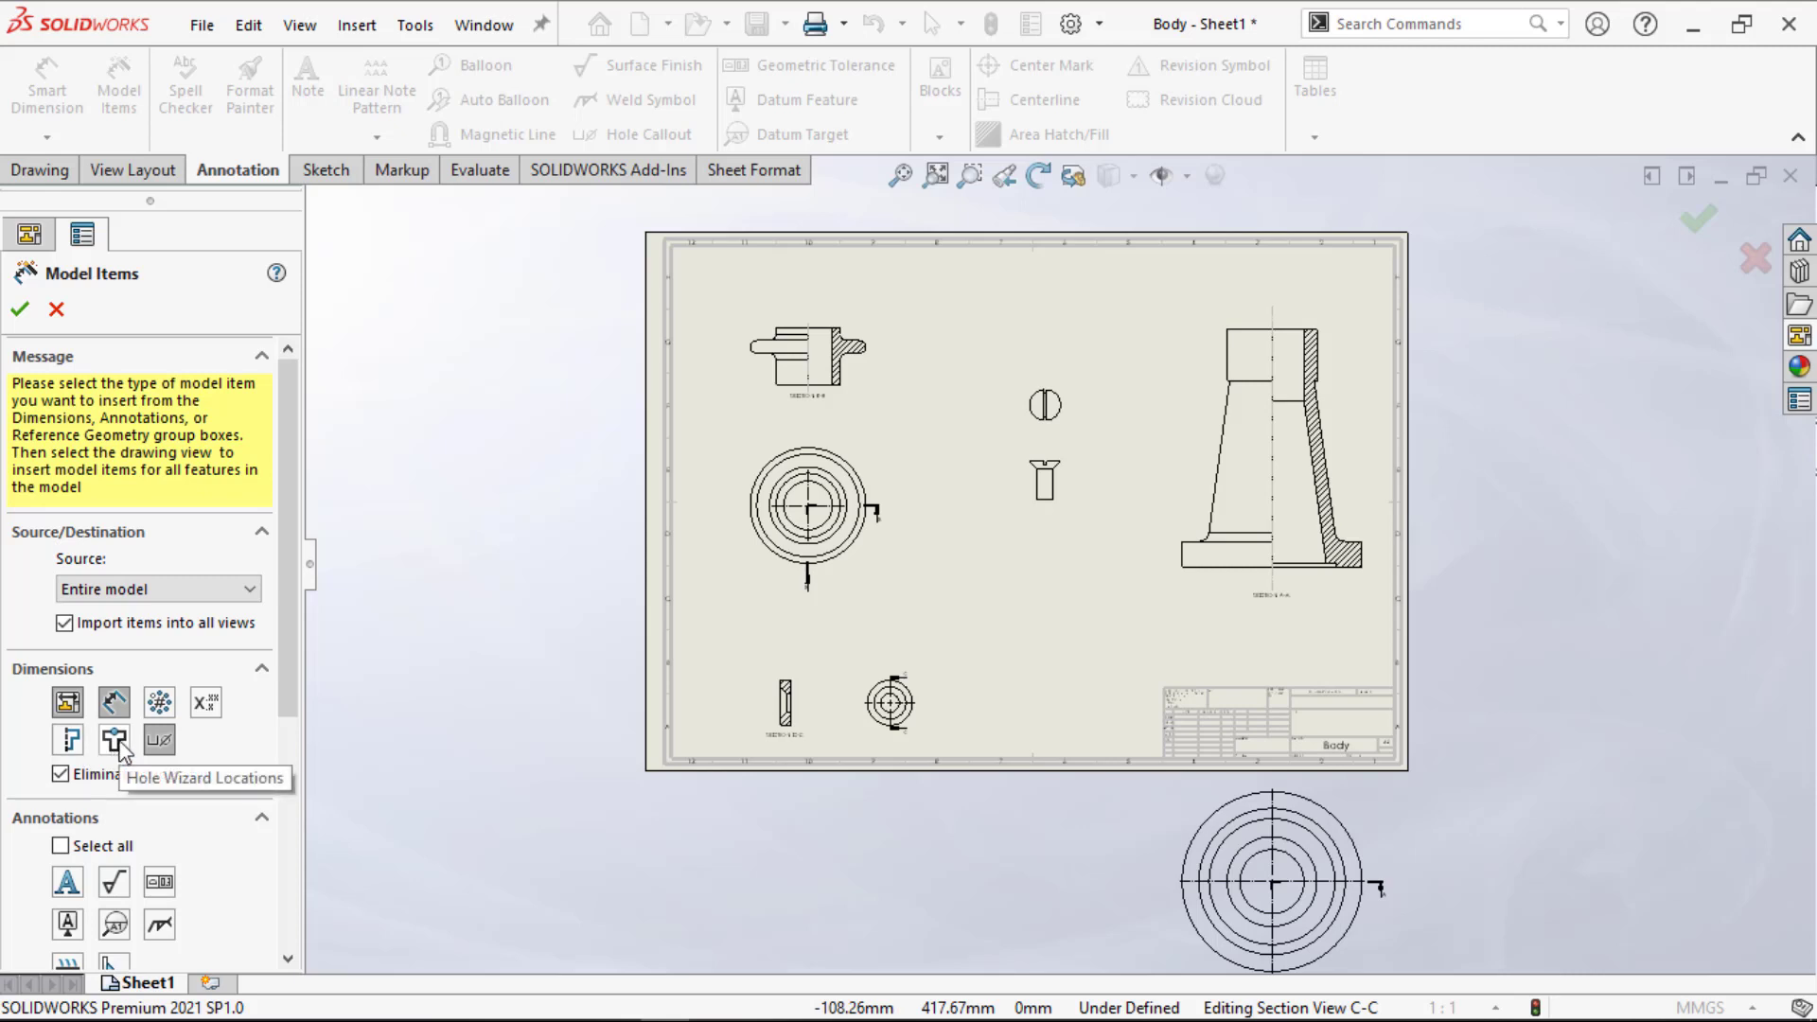
left_click(20, 316)
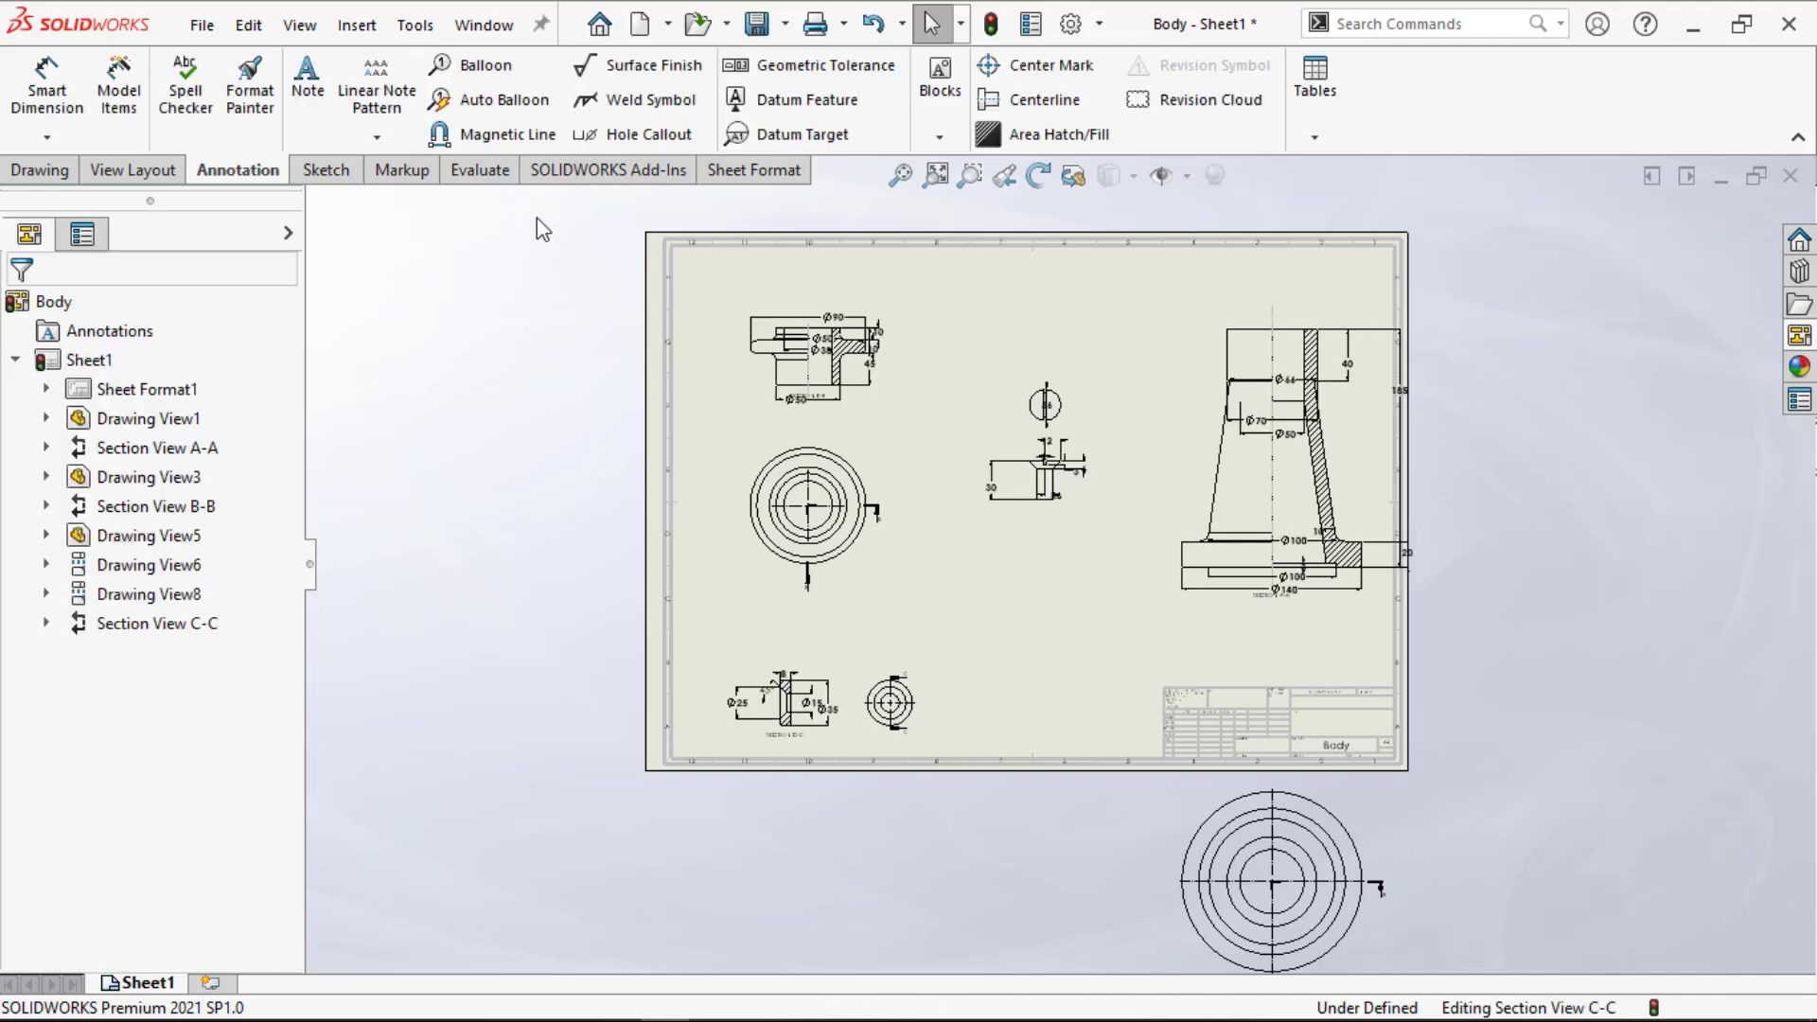
Step: Select all annotations on the sheet and auto-arrange the imported dimensions
left_click_drag(491, 204, 1565, 782)
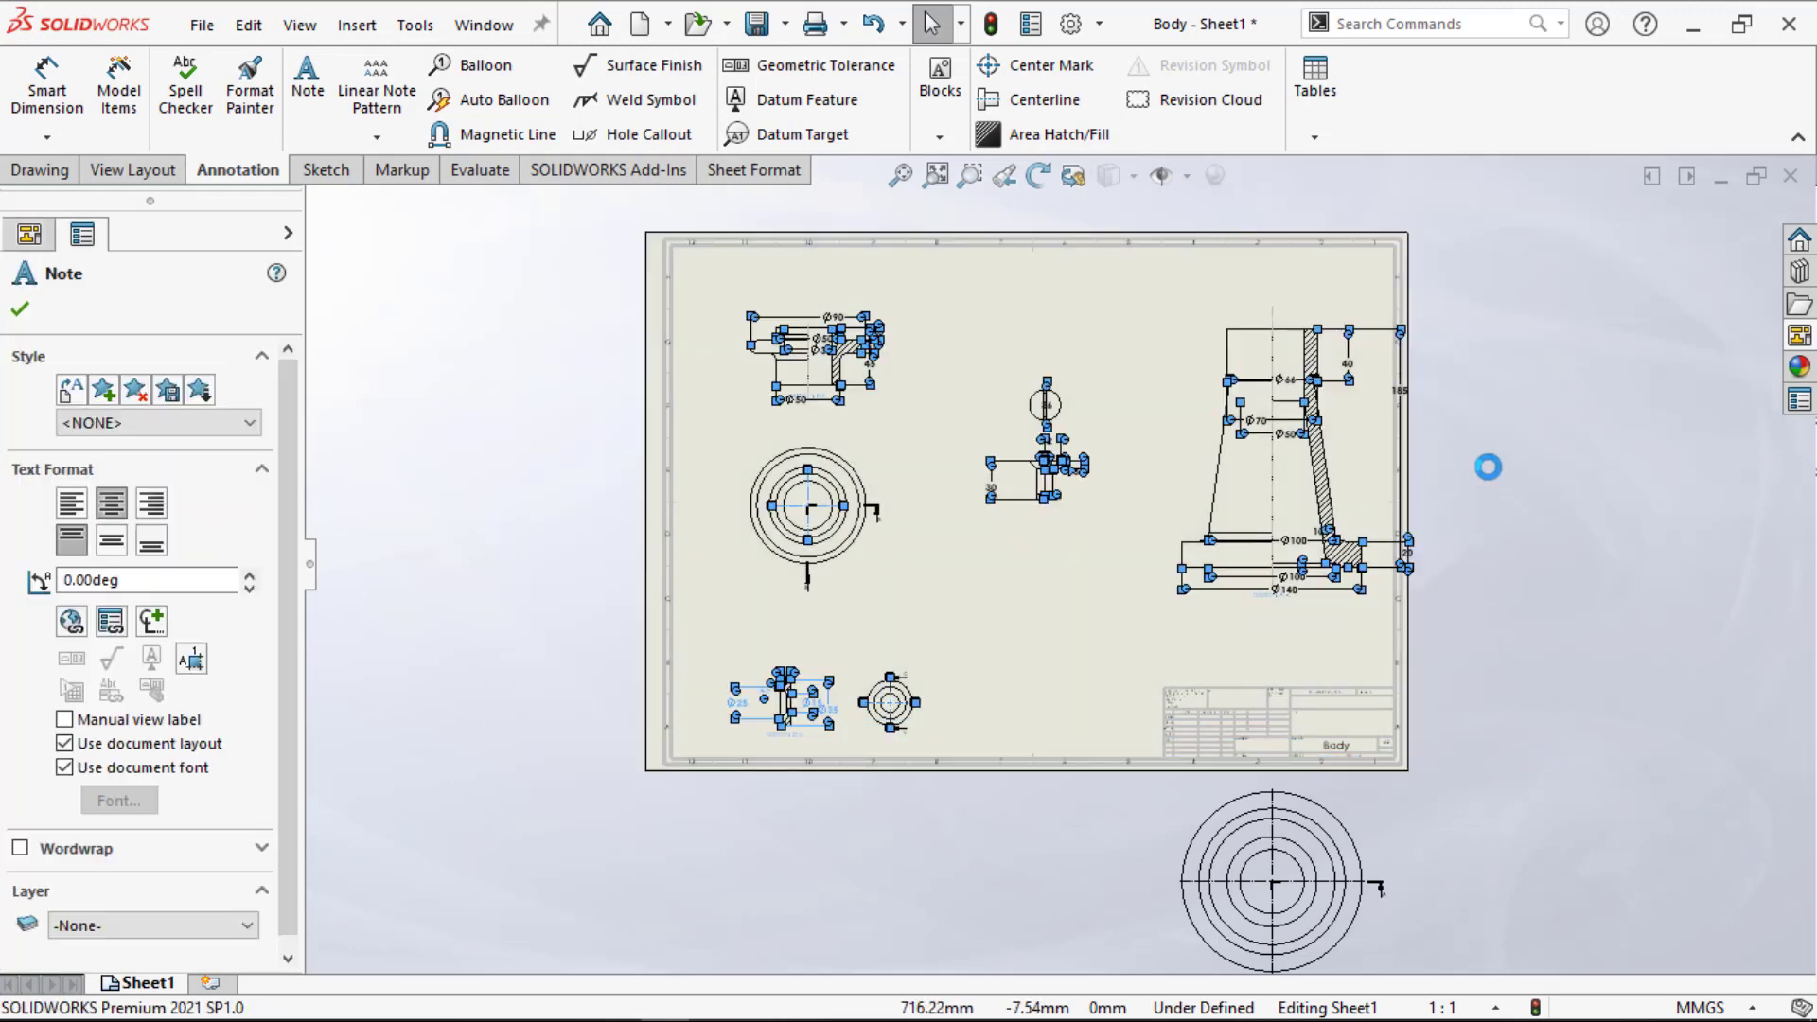
mouse_move(1562, 478)
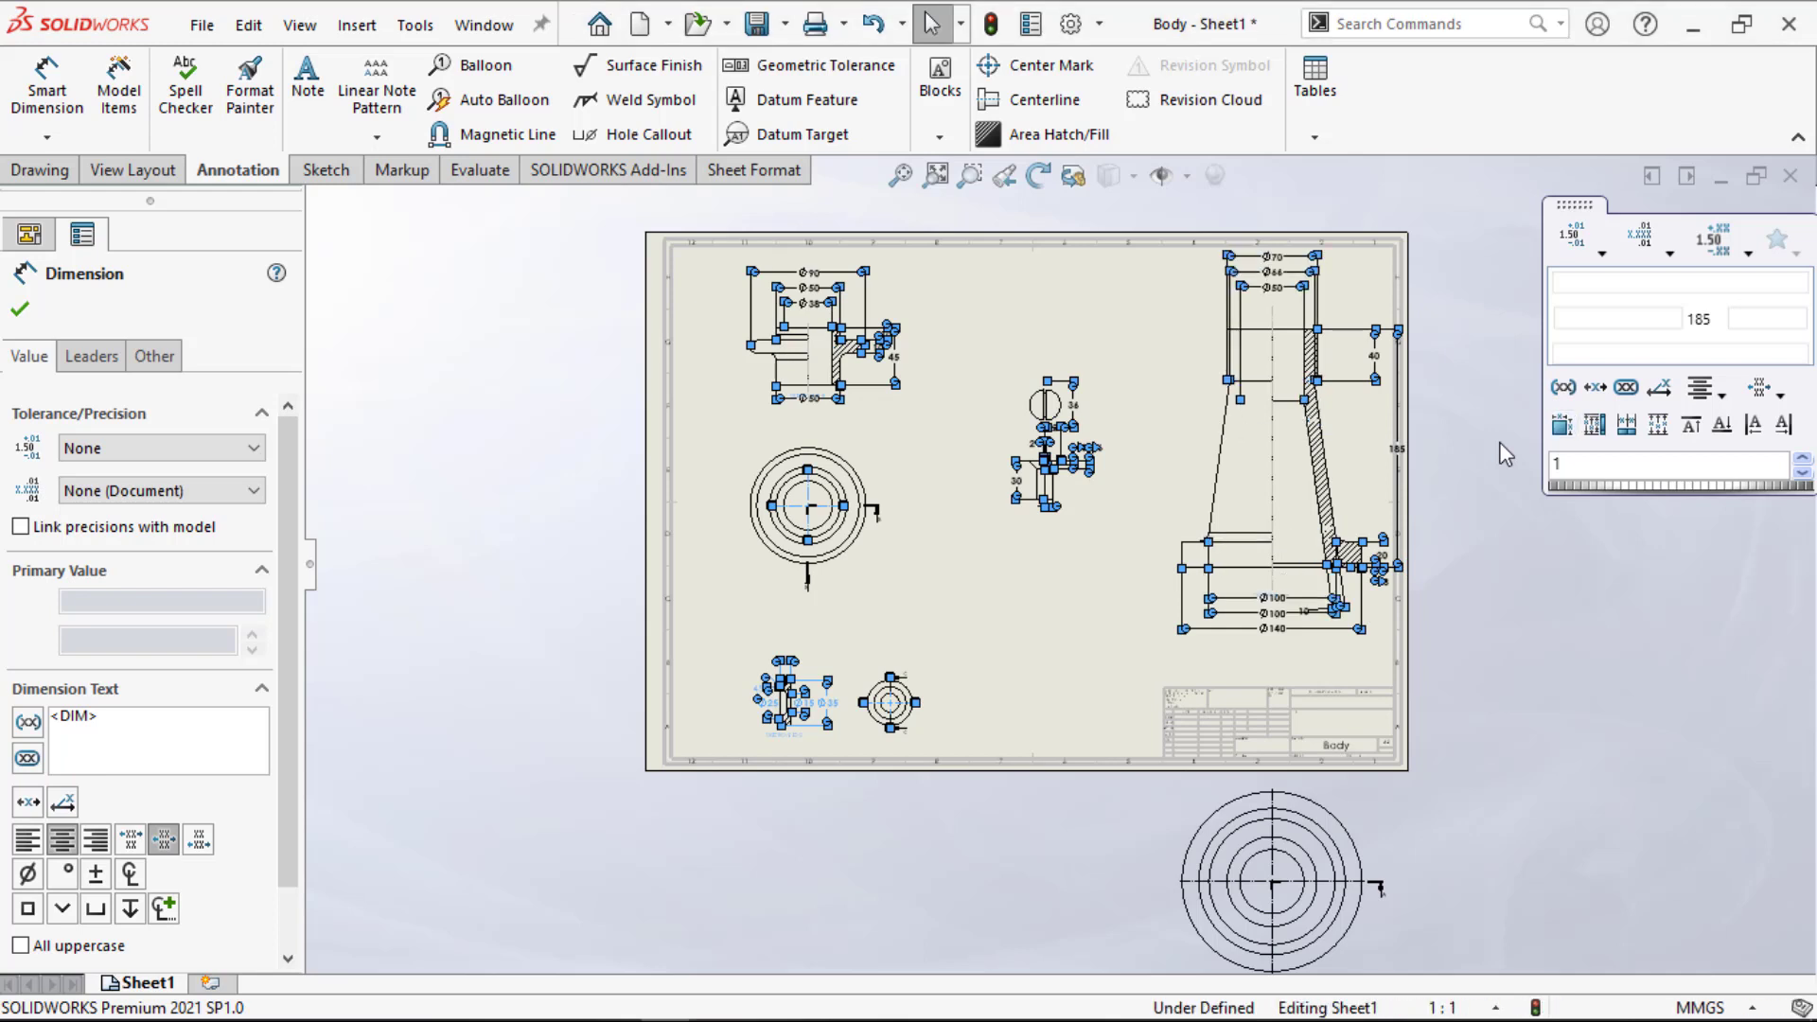
left_click(1068, 650)
scroll(1190, 301, "down", 1)
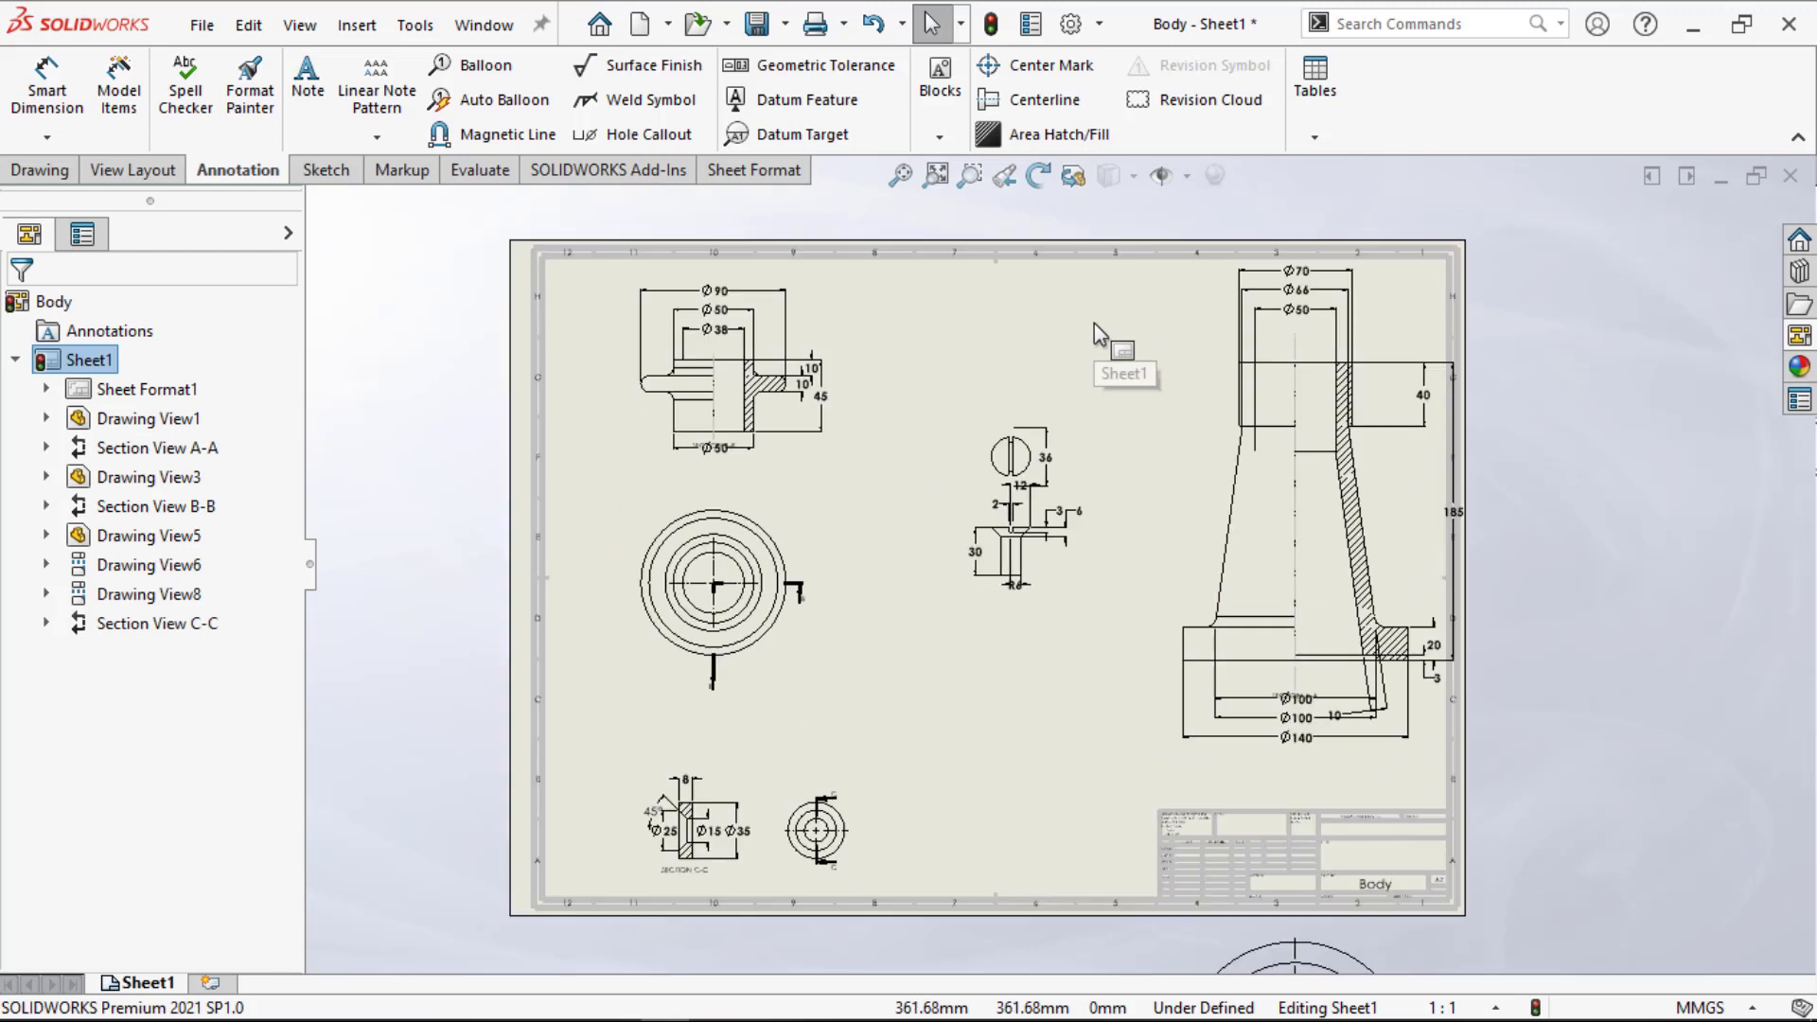
Step: Set the Nut, Washer, Body section and Screw top views to the Shaded With Edges display style
scroll(1122, 237, "down", 1)
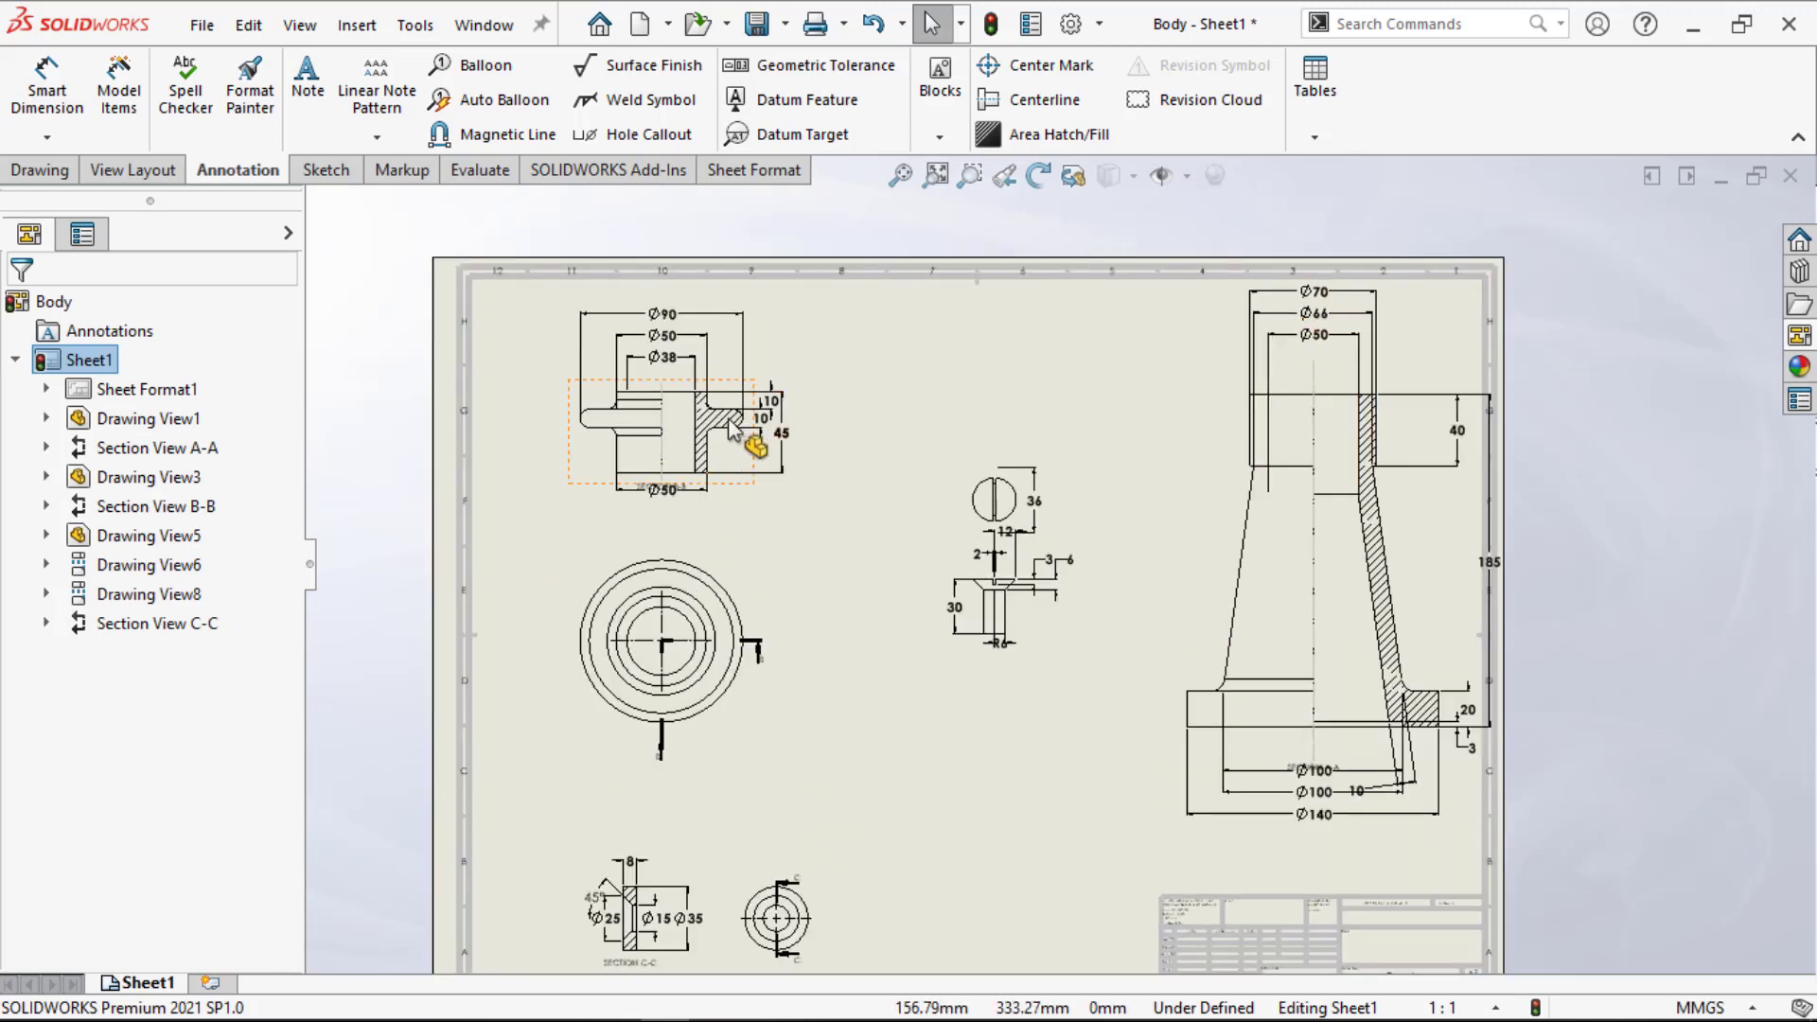
left_click(741, 464)
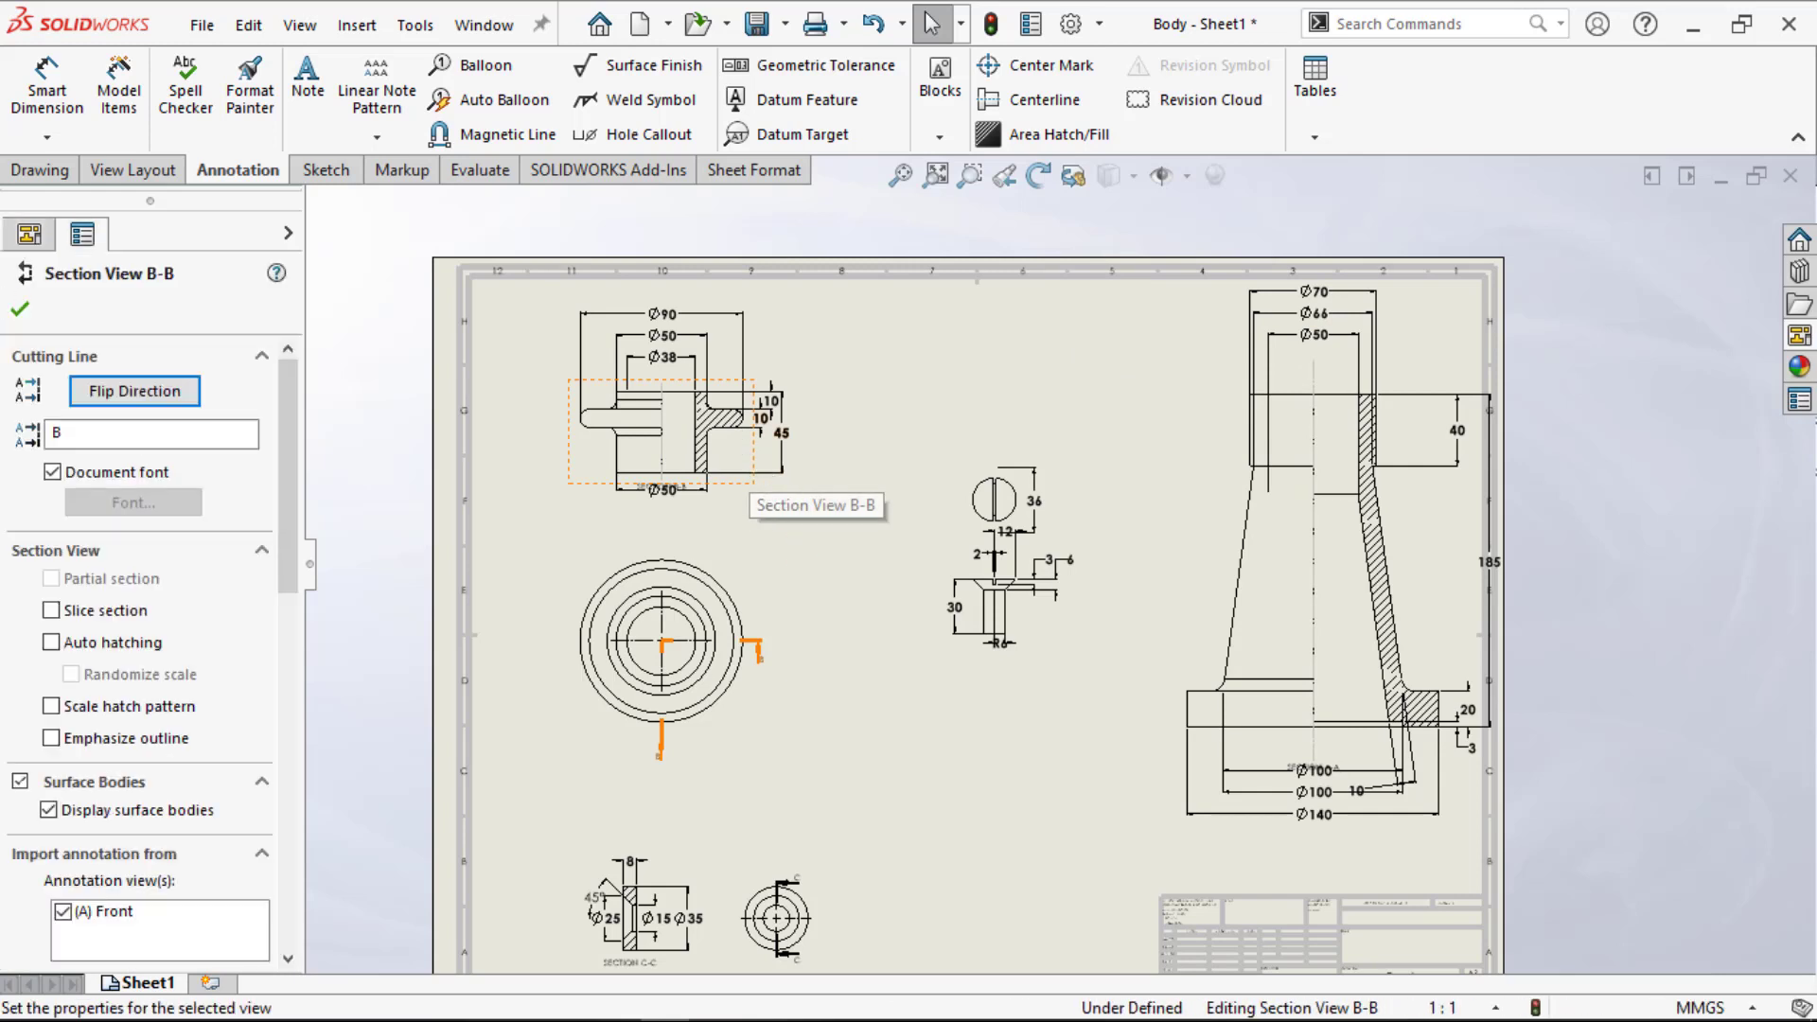
left_click(748, 568)
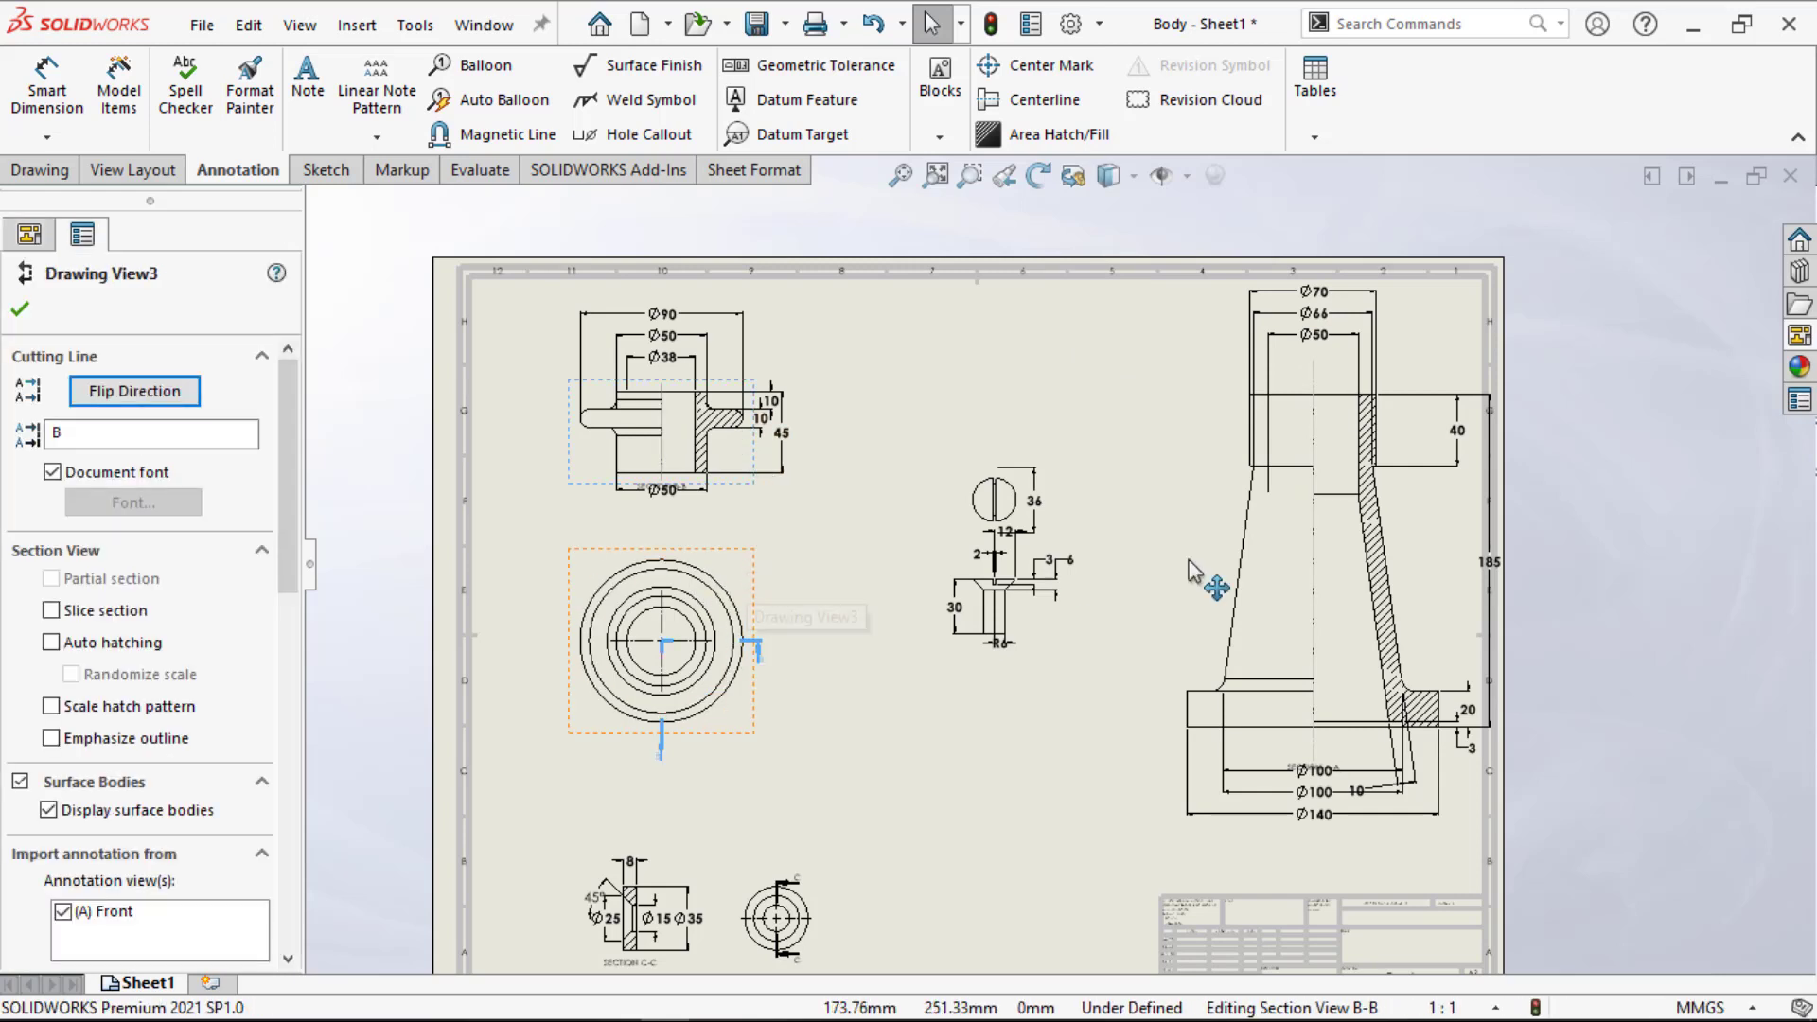
left_click(1231, 535, "ctrl")
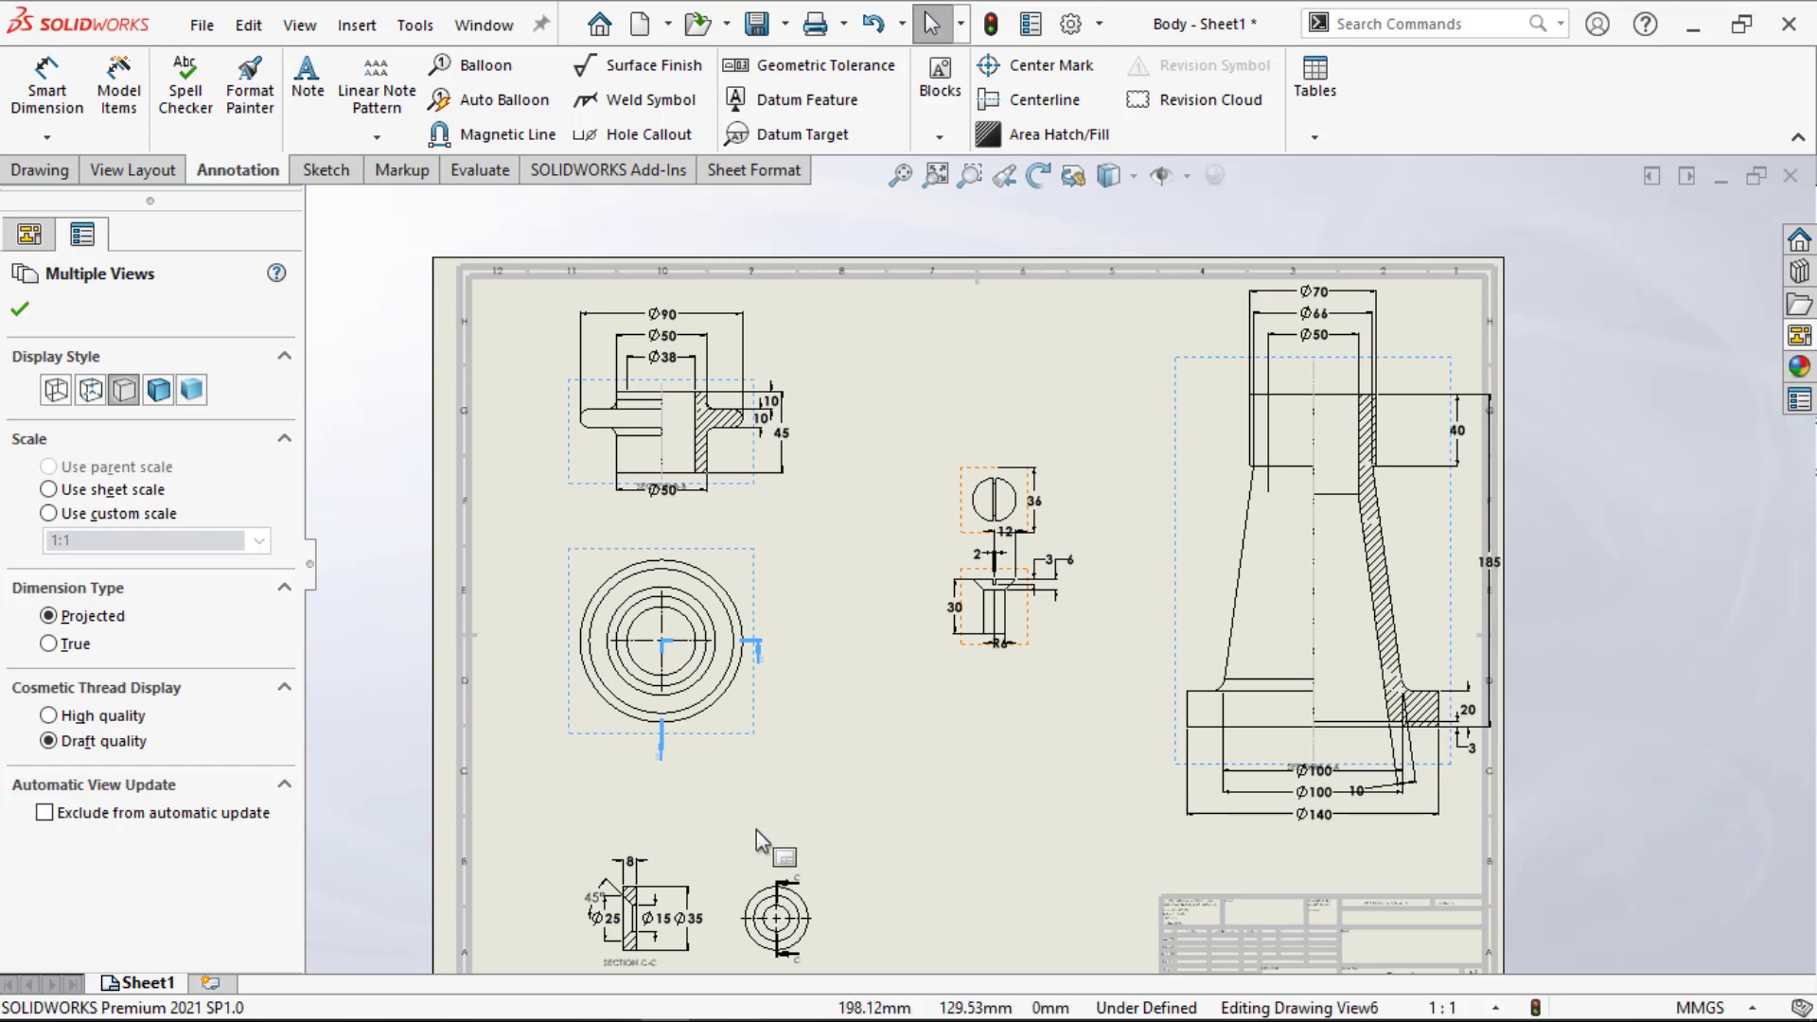
left_click(739, 880, "ctrl")
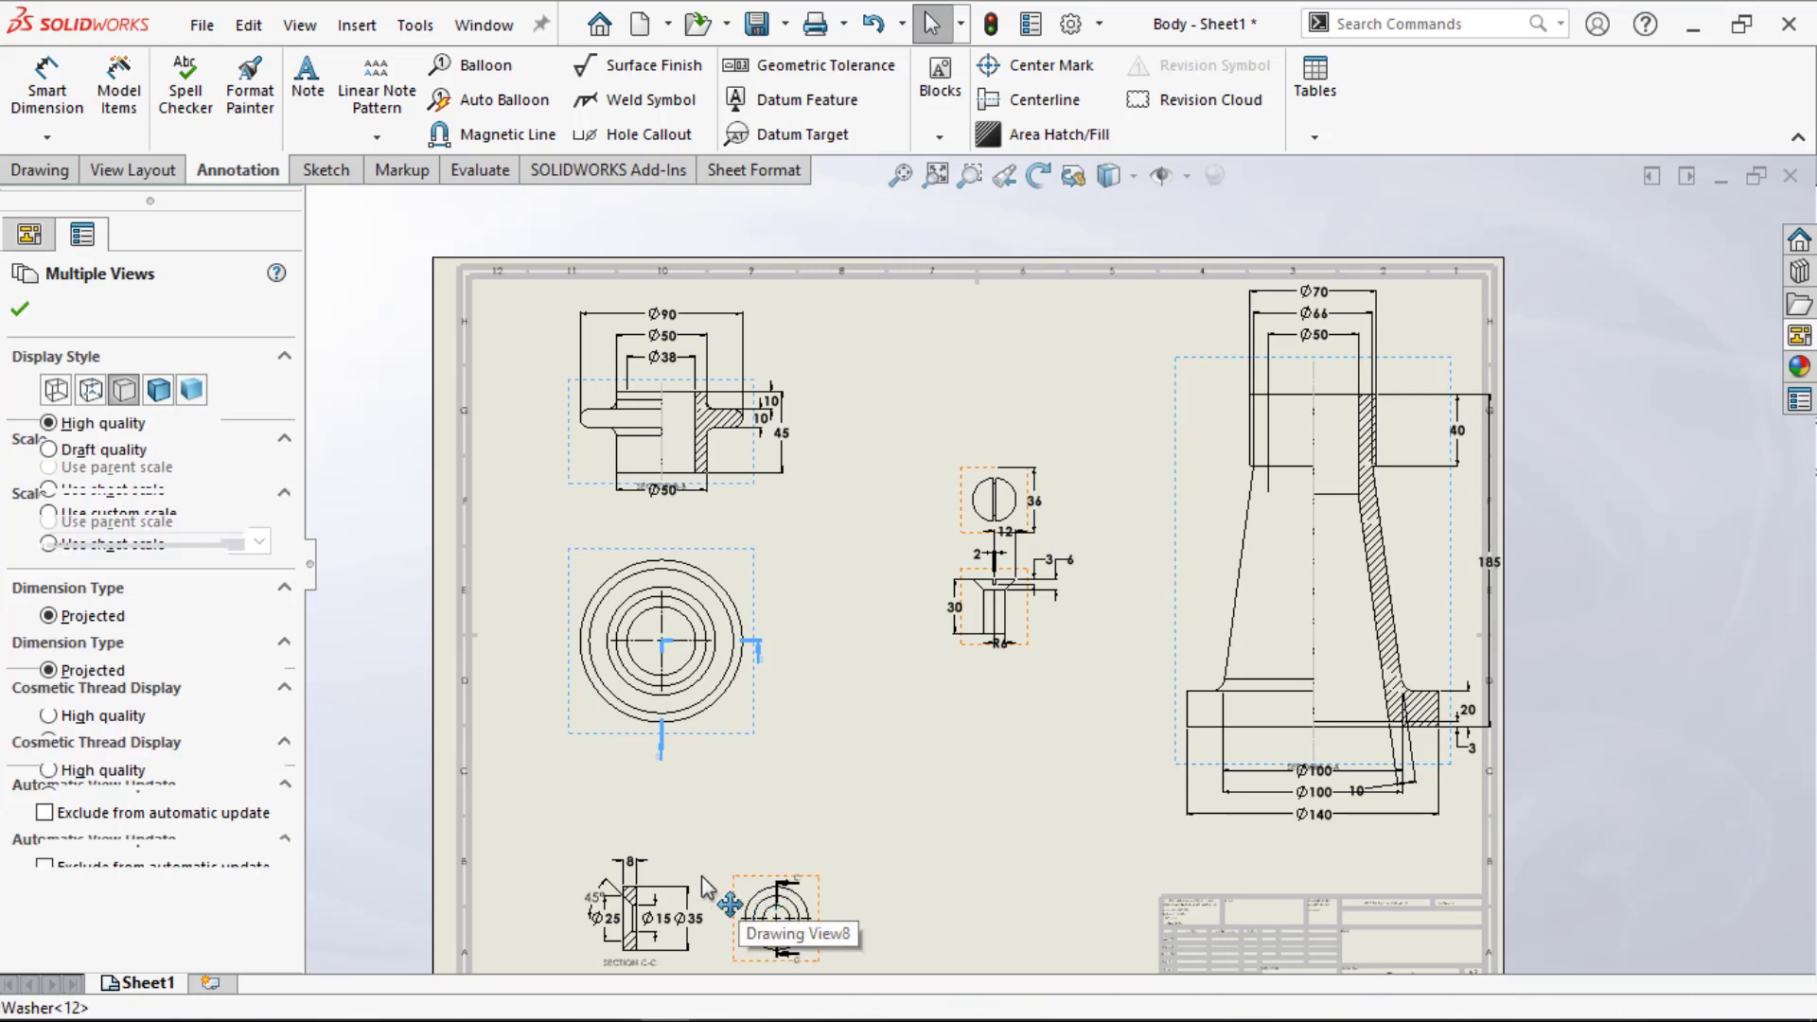
left_click(648, 887)
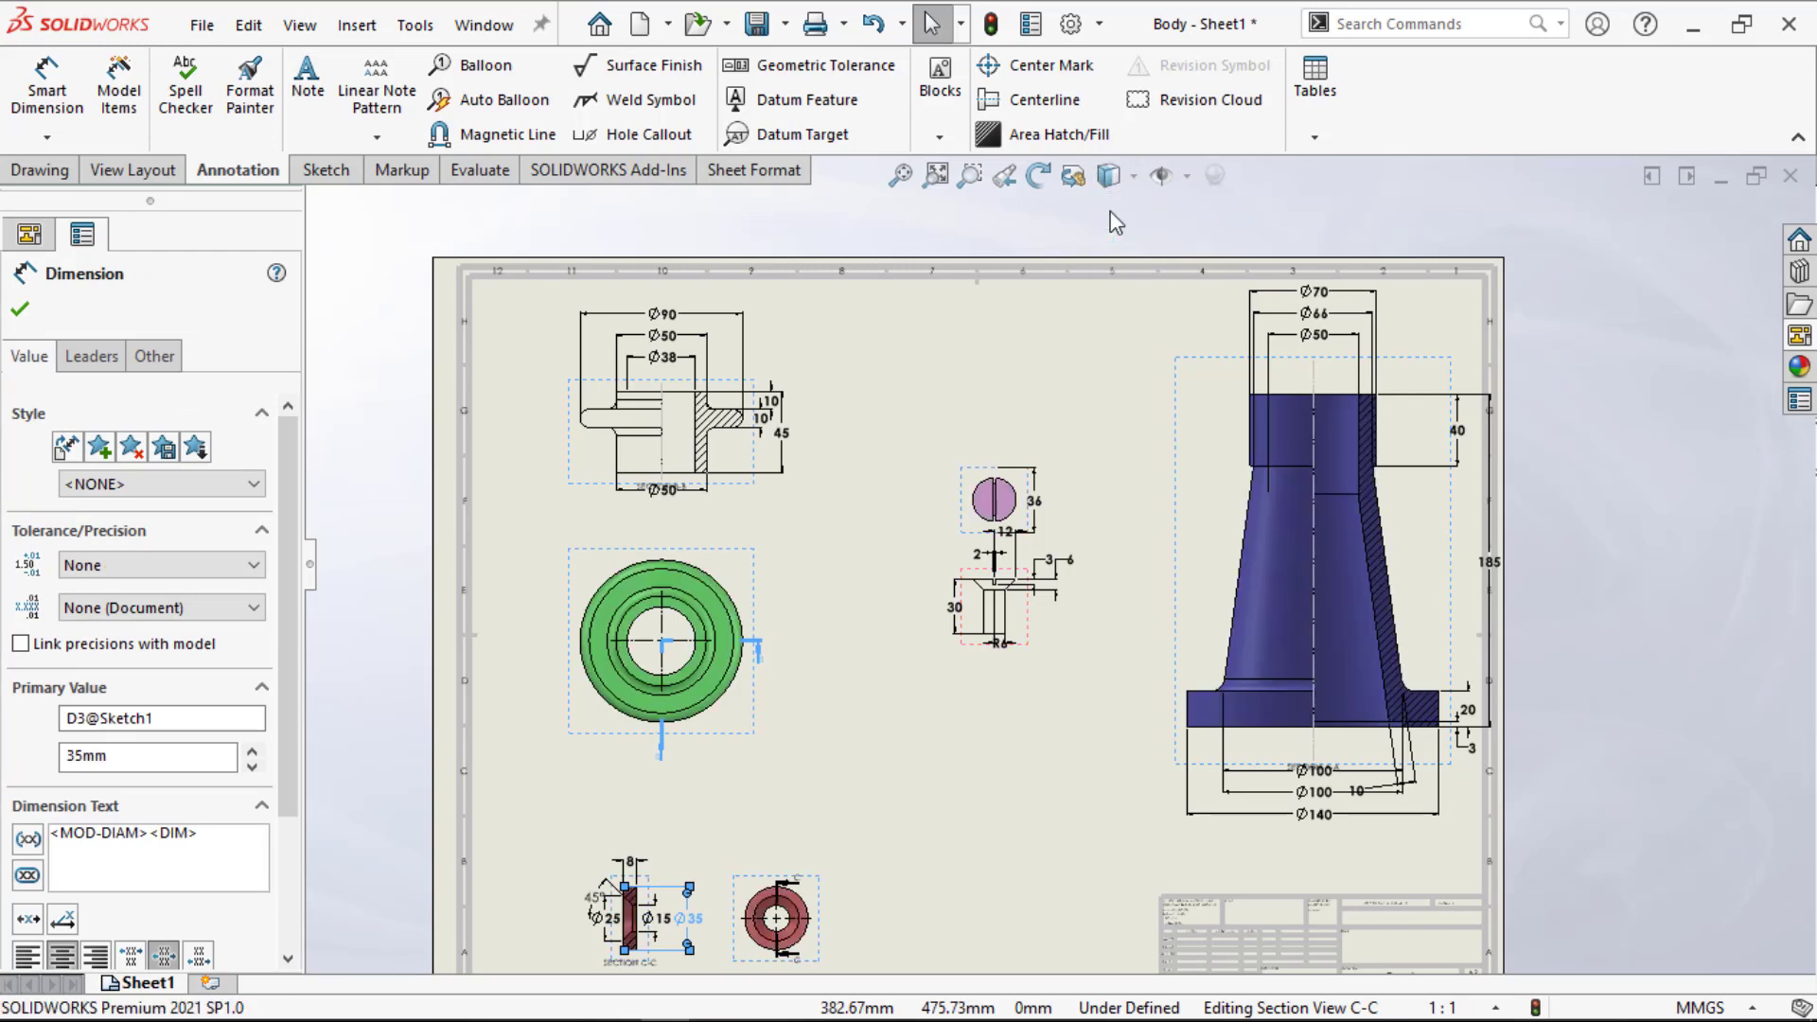
left_click(906, 322)
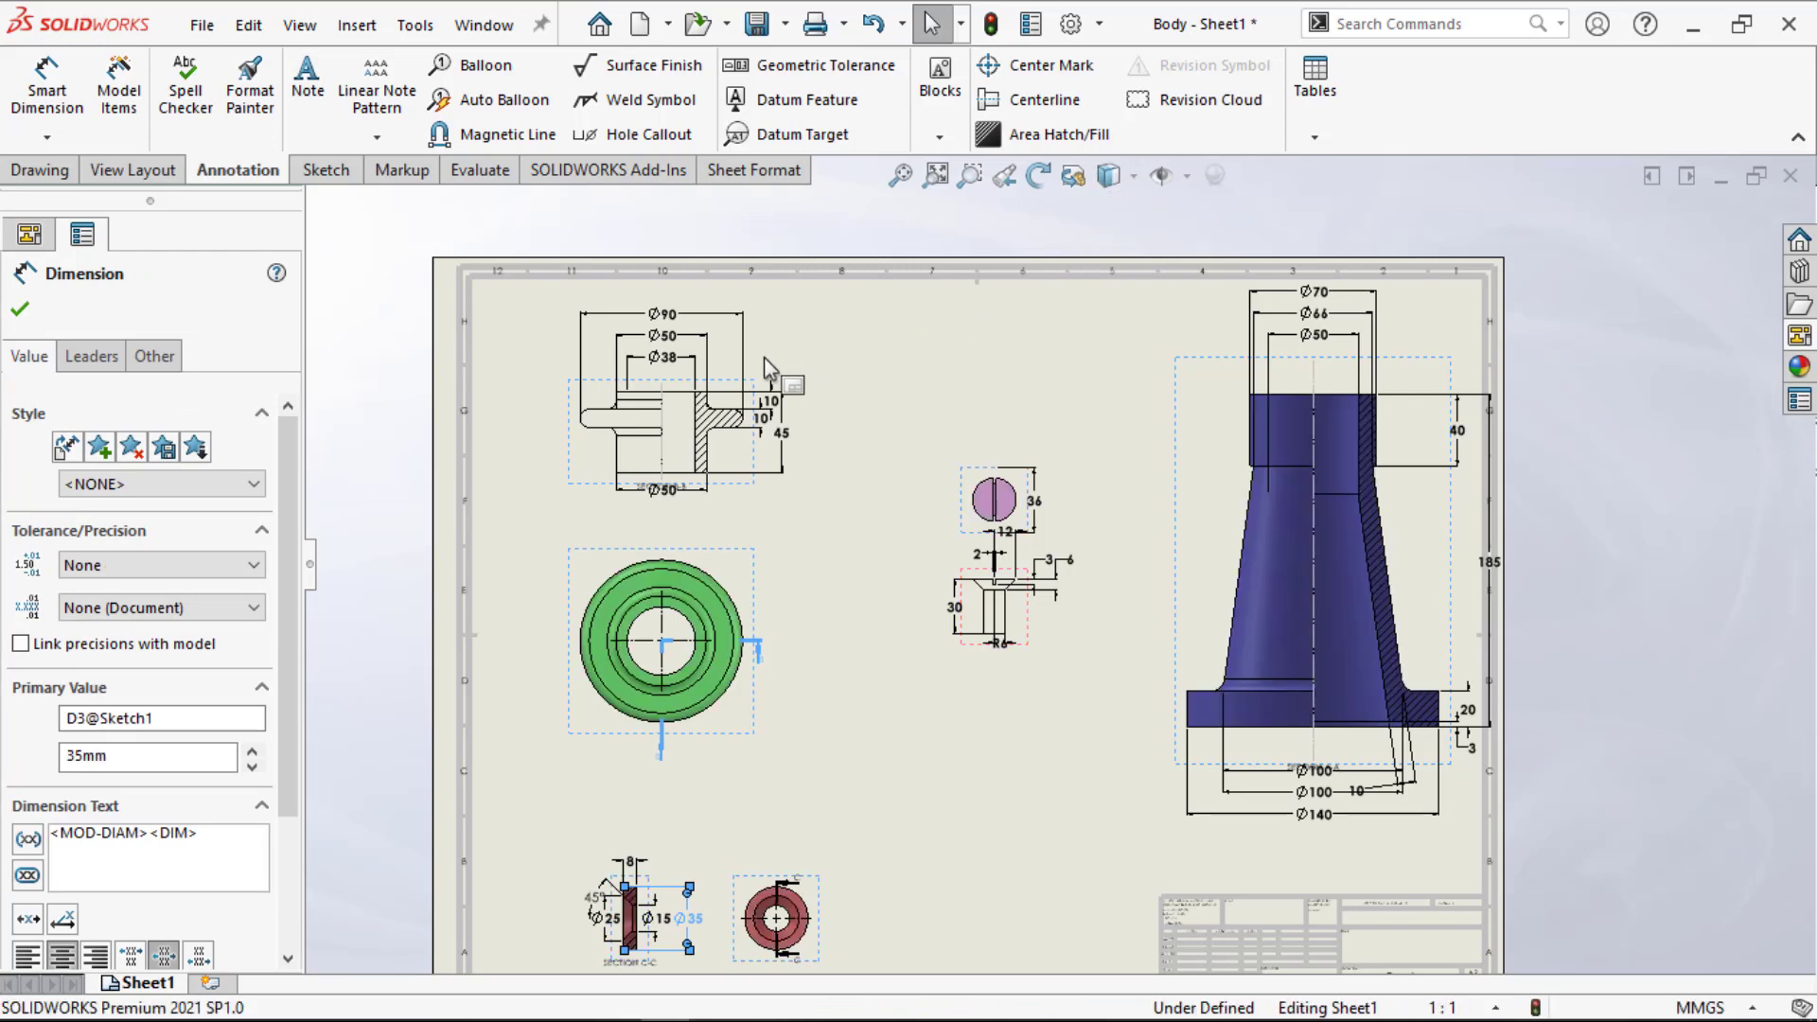
left_click(723, 382)
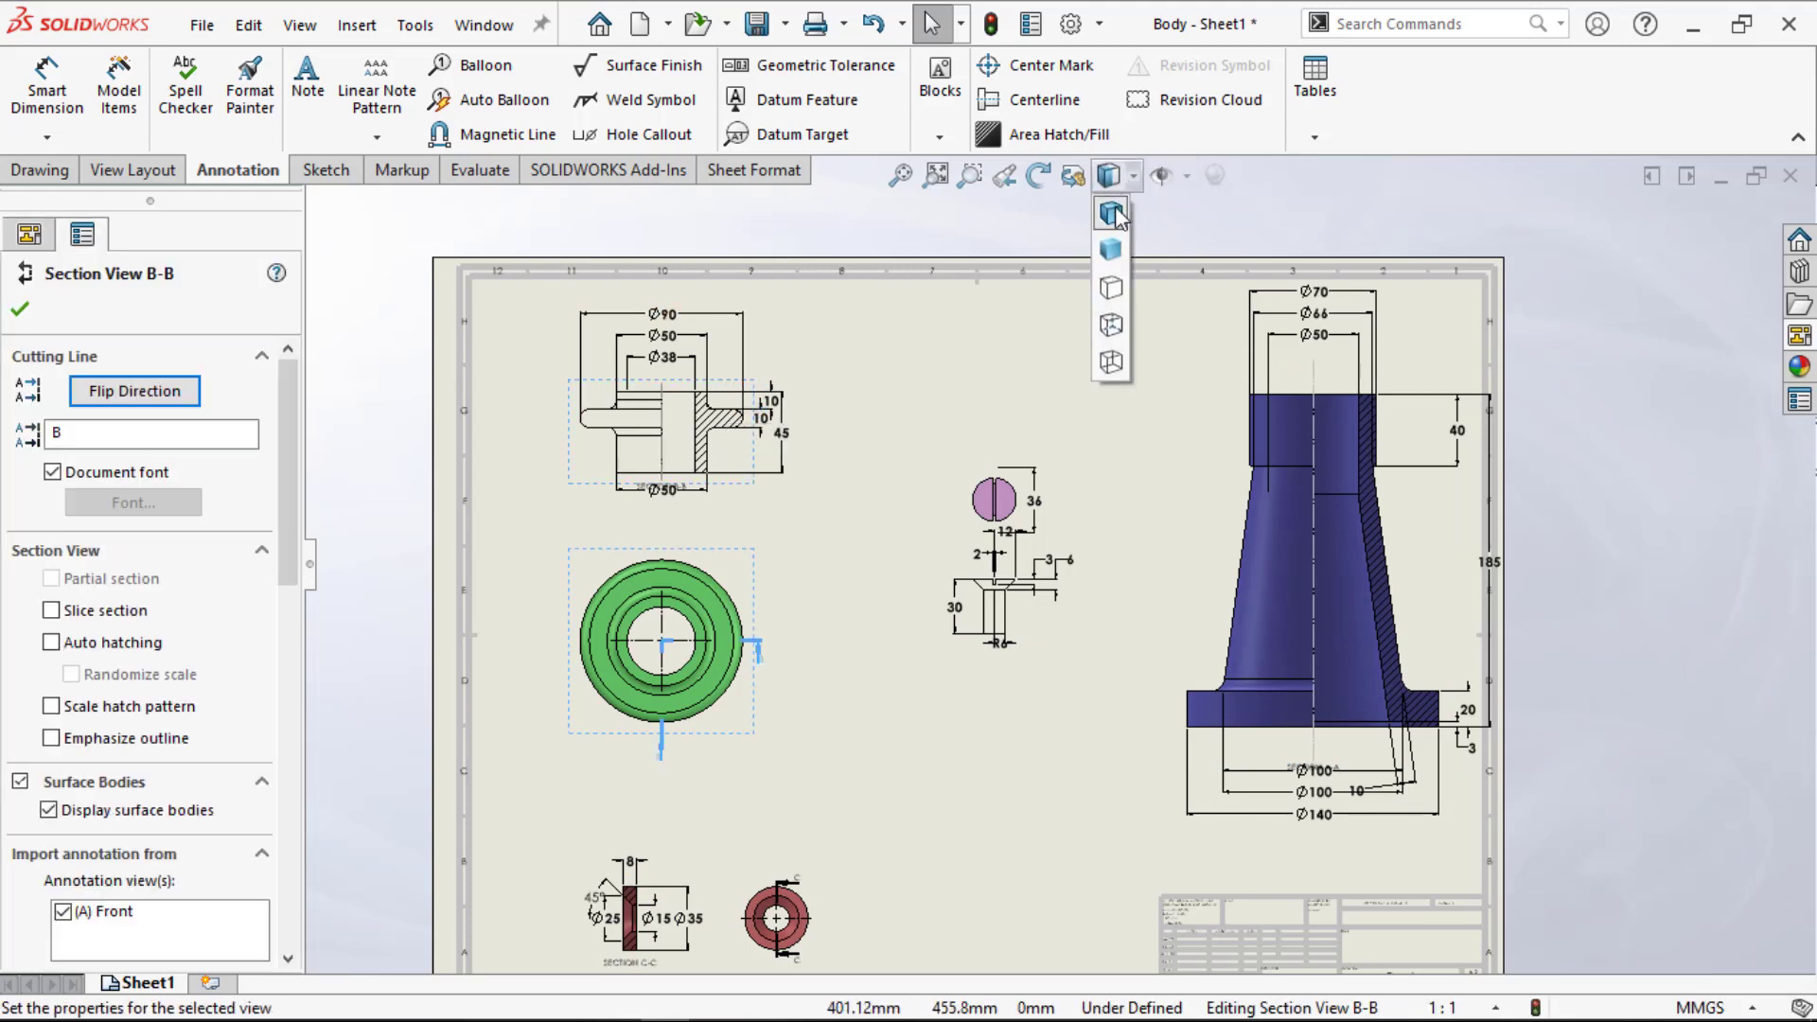
key("Escape")
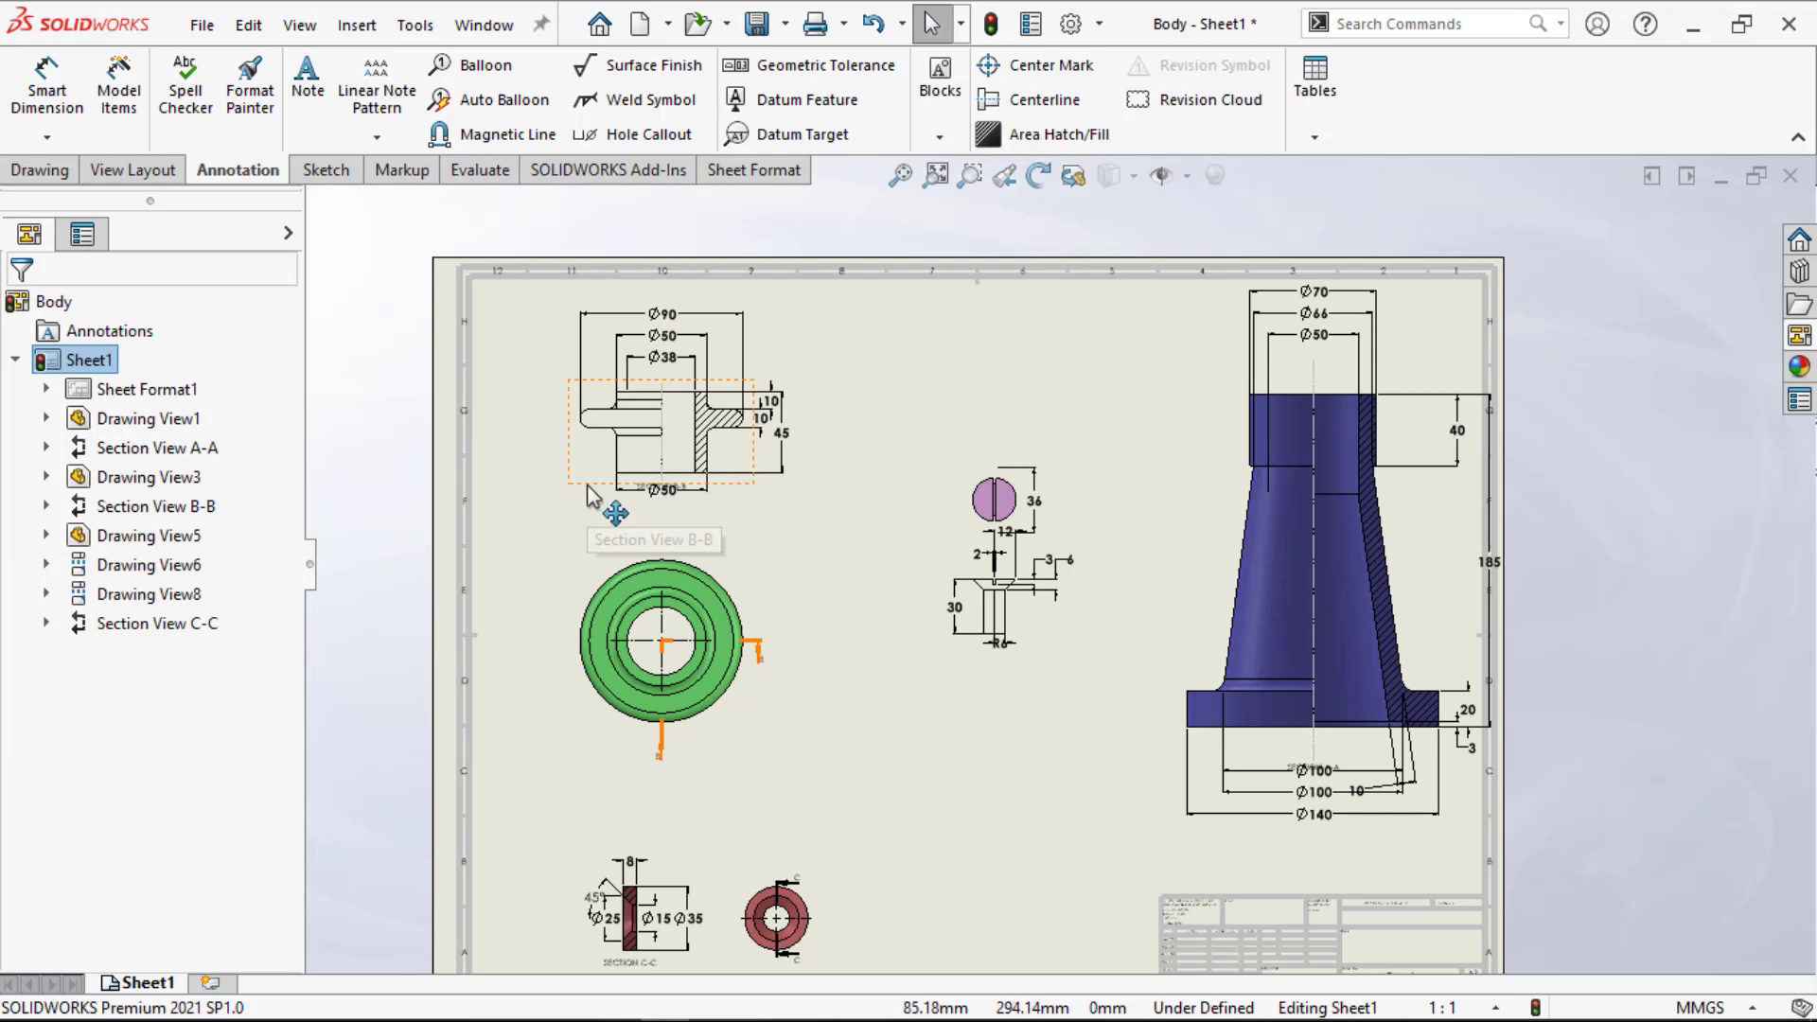
left_click(594, 494)
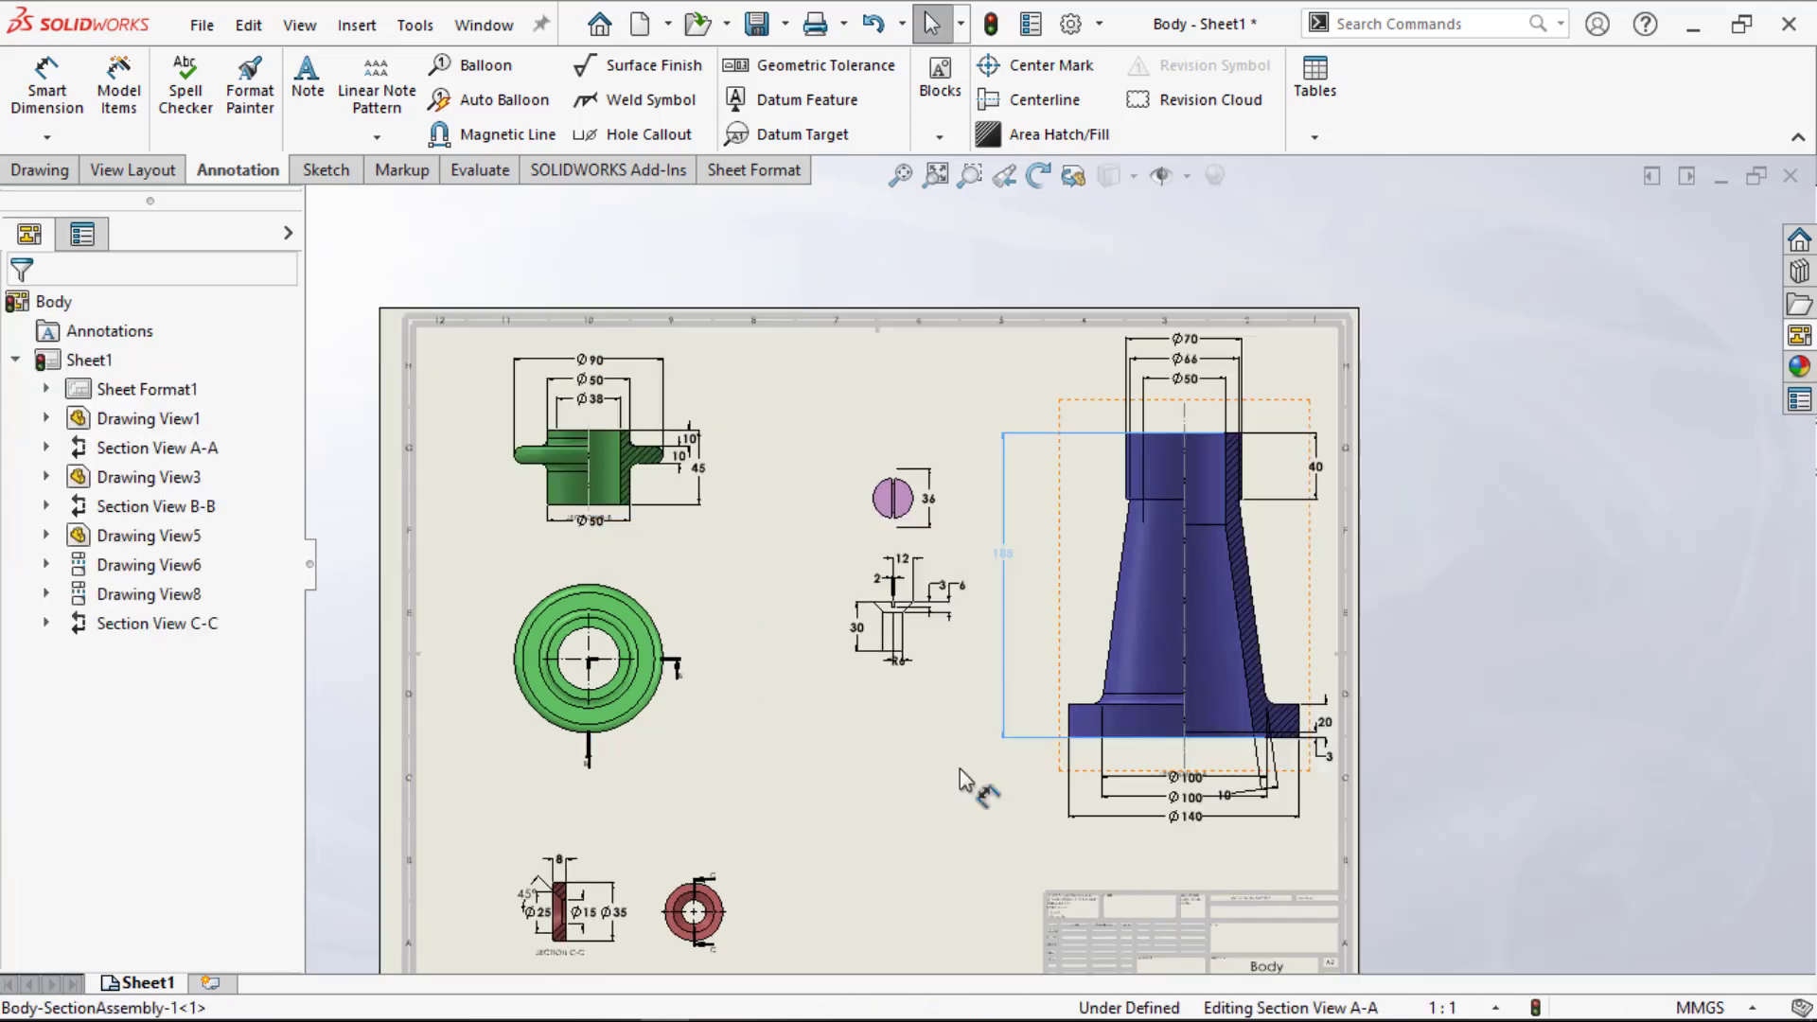
Step: Move the Body's 185 height dimension to the left of its section view and the 10 dimension beside the sloped wall
left_click_drag(960, 769, 962, 770)
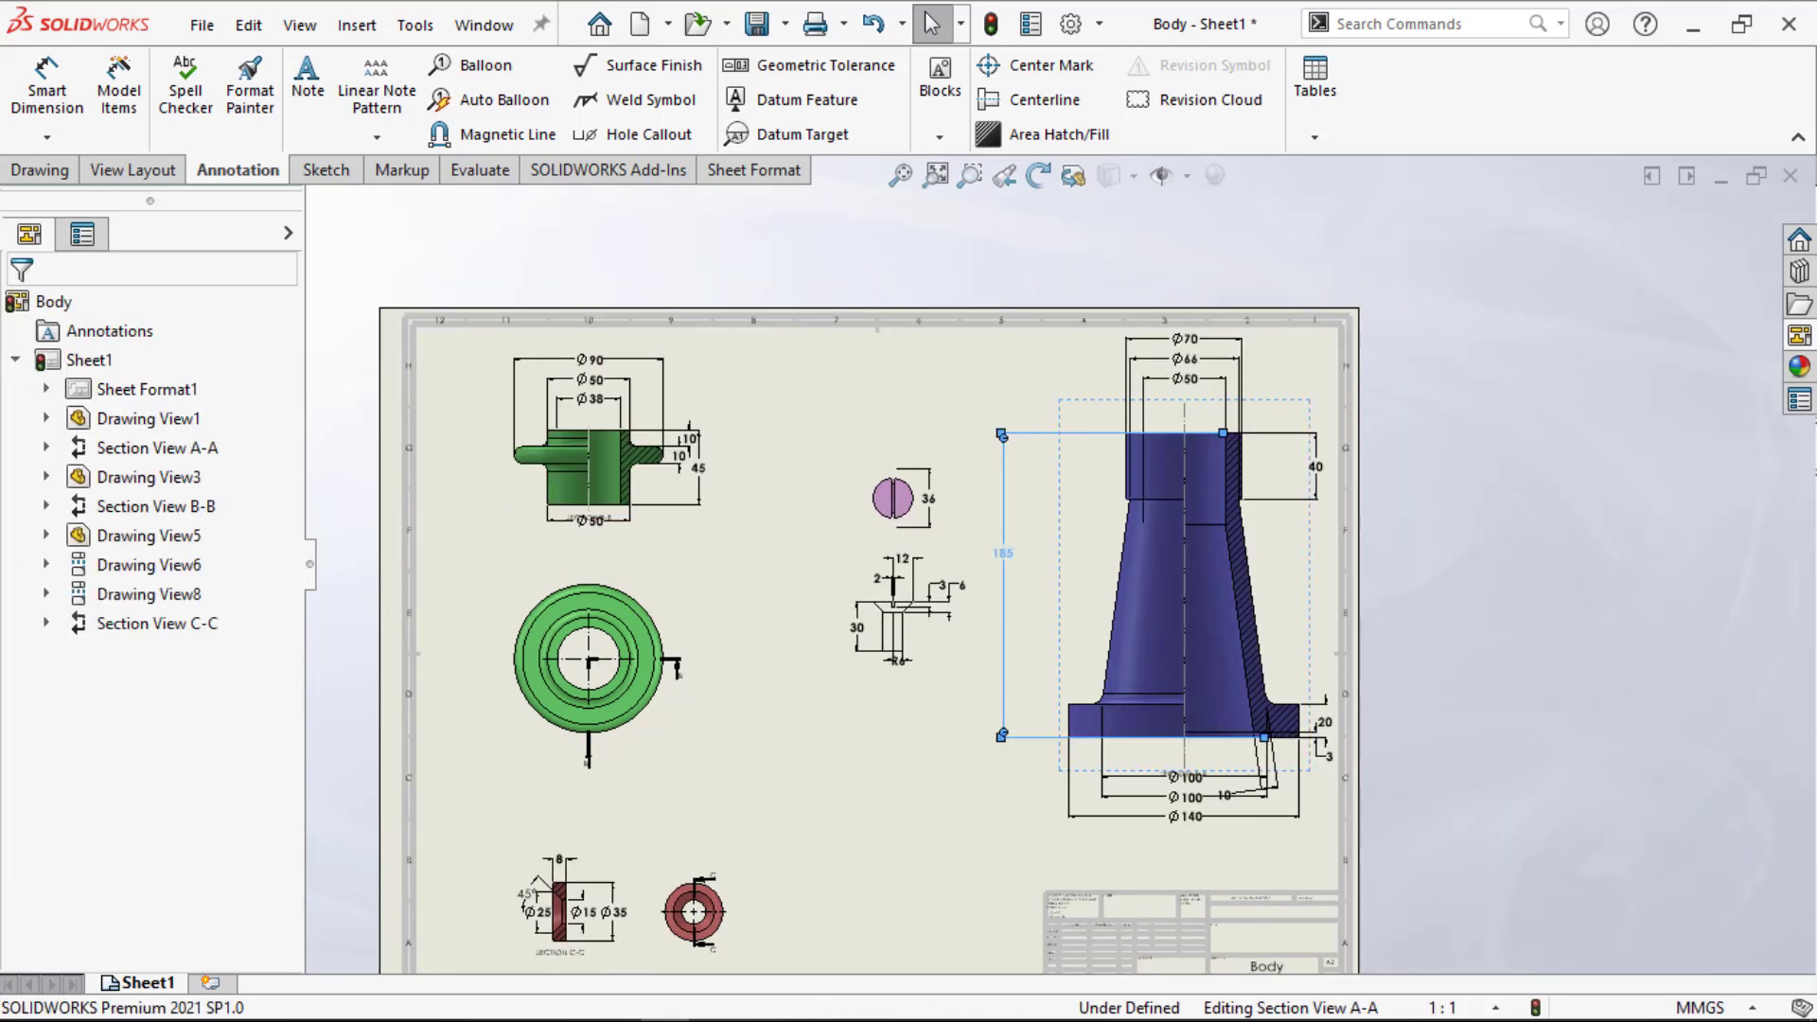
key("Escape")
left_click(1228, 803)
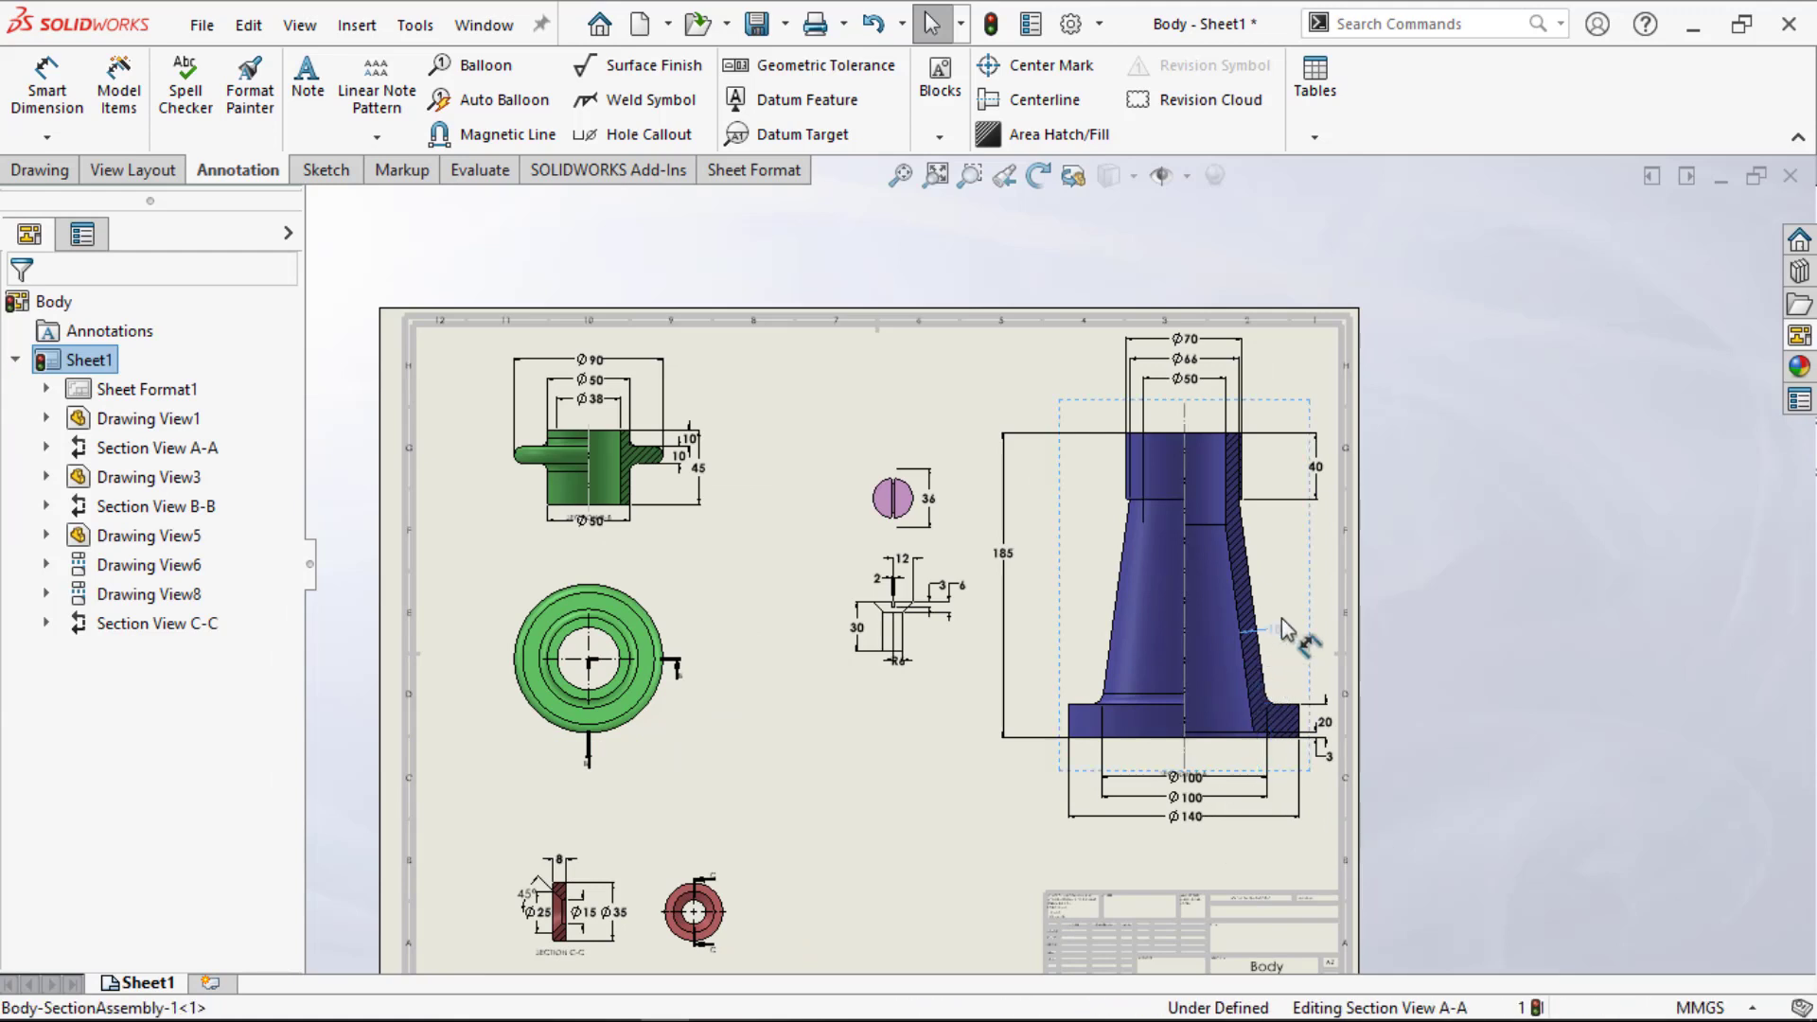
left_click_drag(1293, 617, 1289, 610)
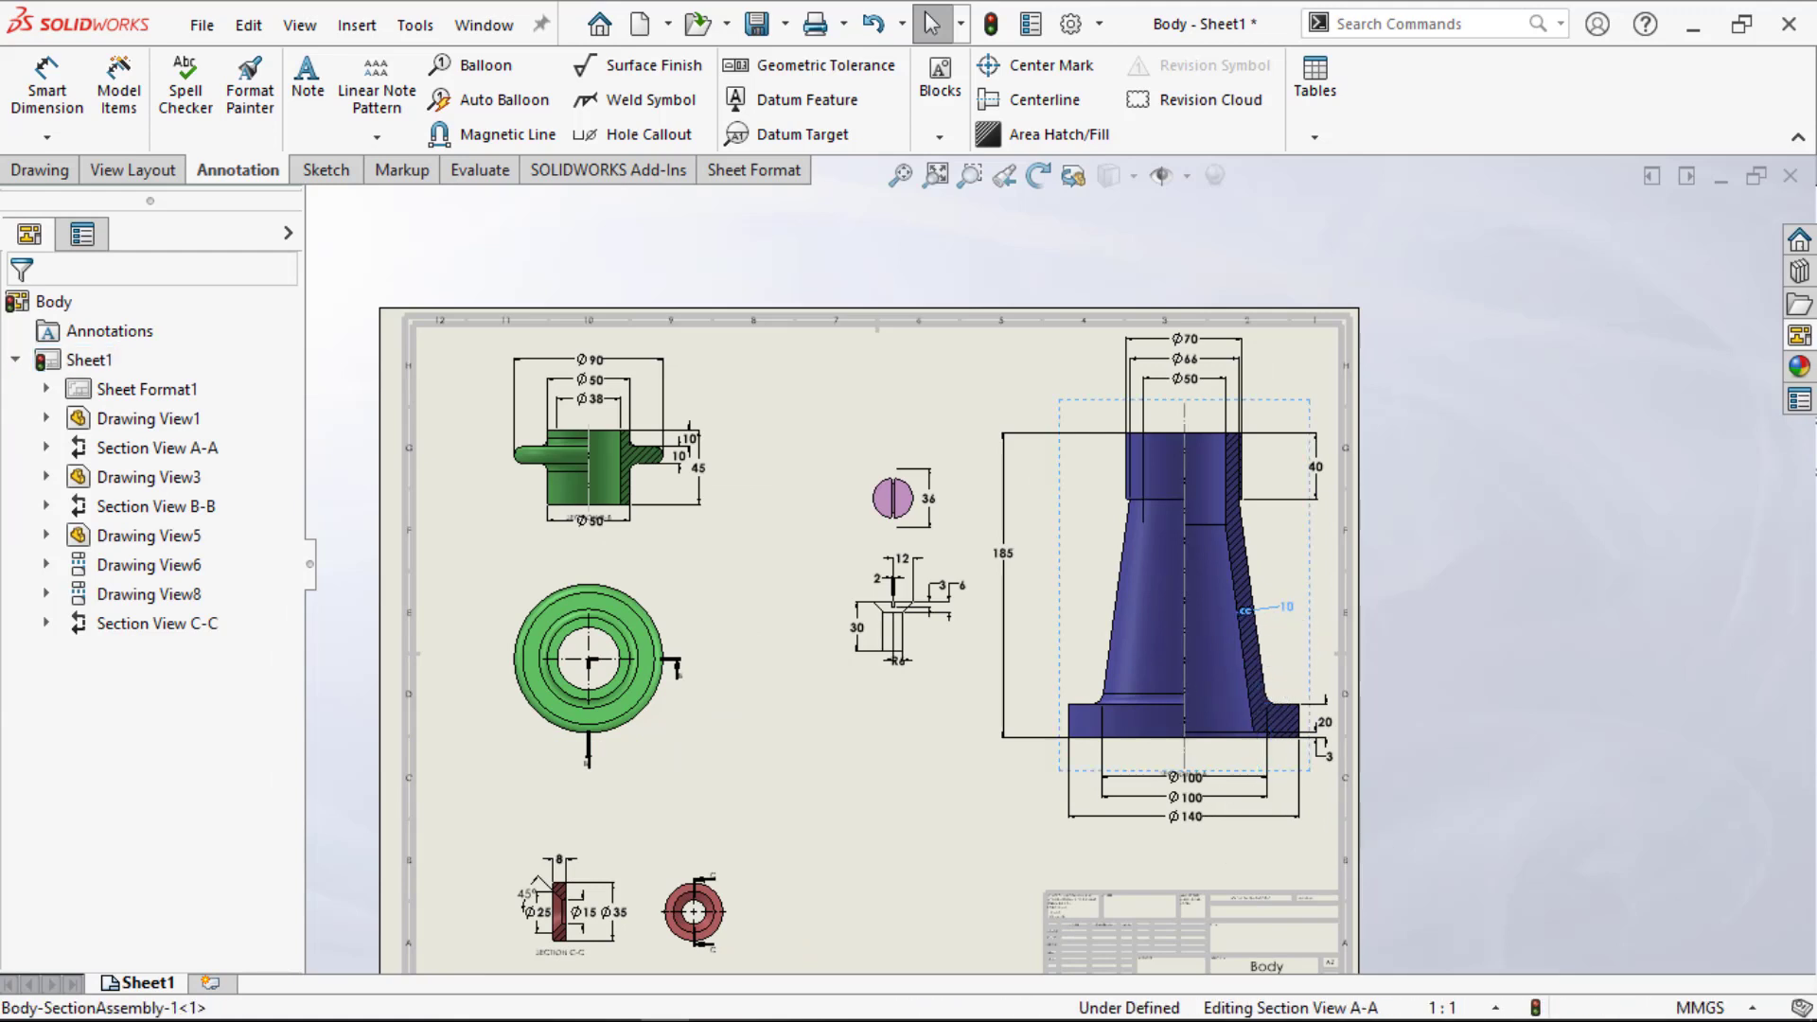
left_click(826, 780)
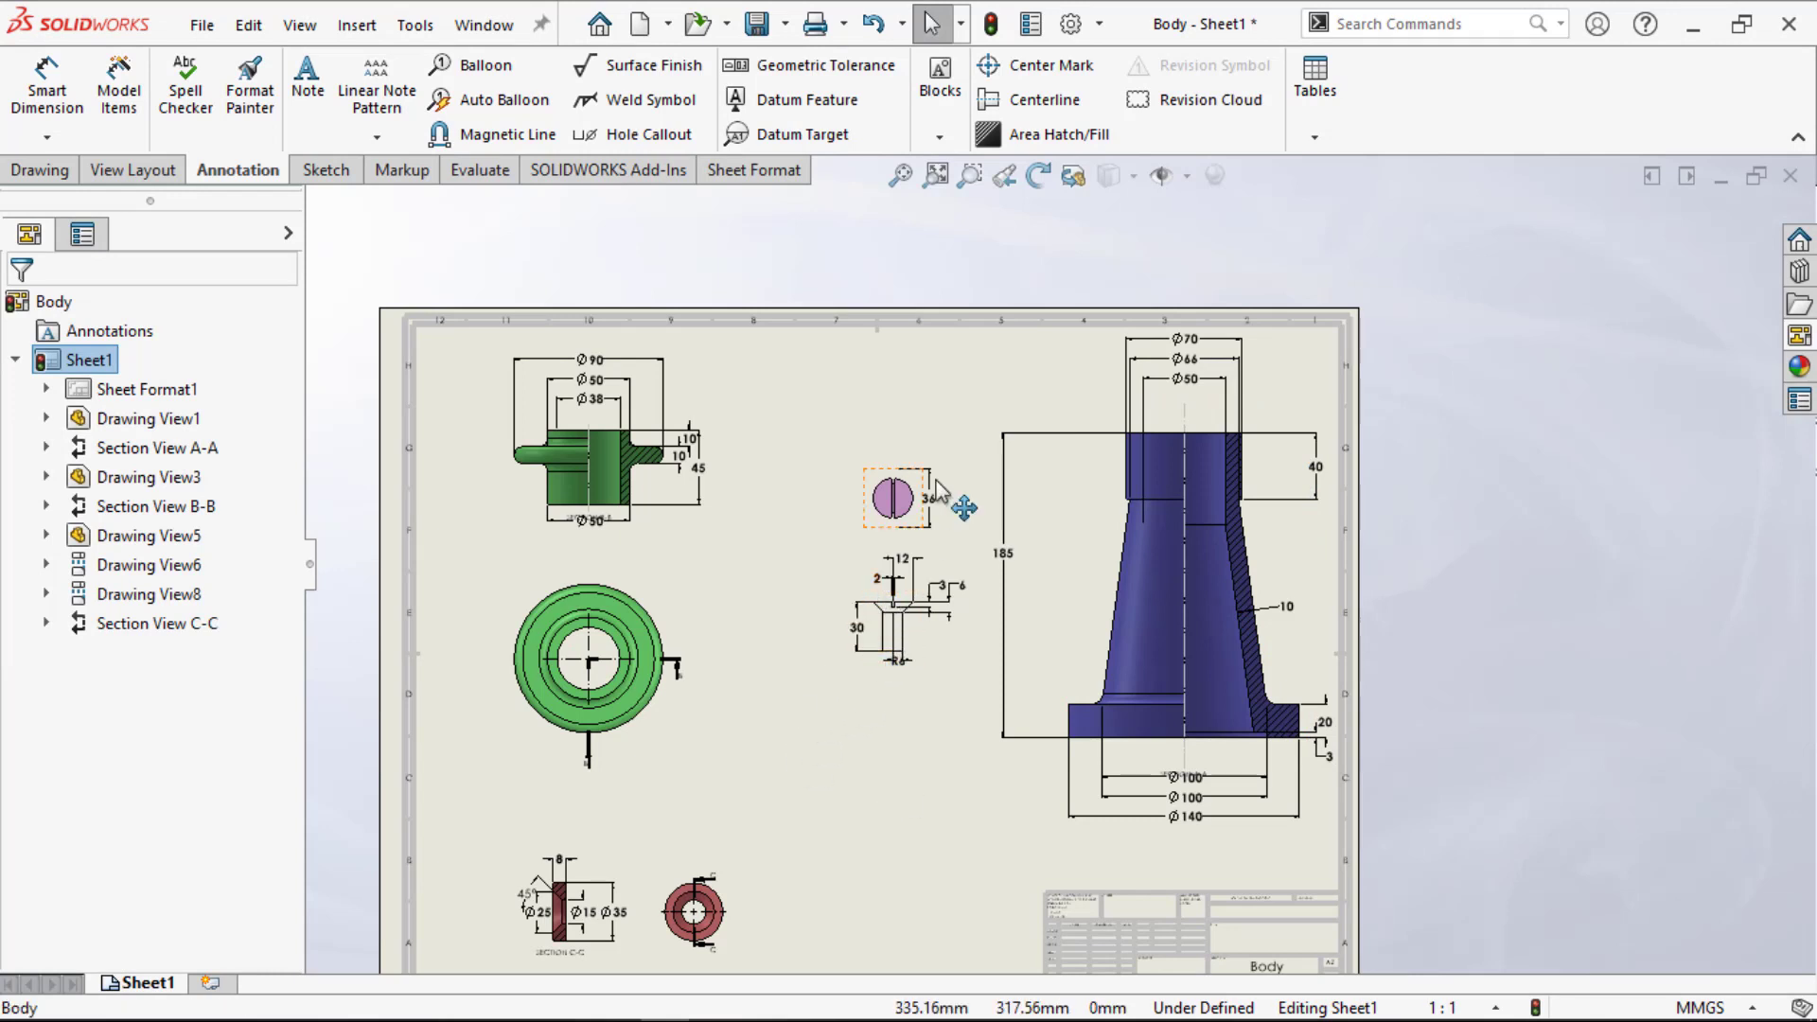
Step: Delete the 36 dimension beside the Screw's top view
scroll(936, 486, "down", 3)
left_click(935, 518)
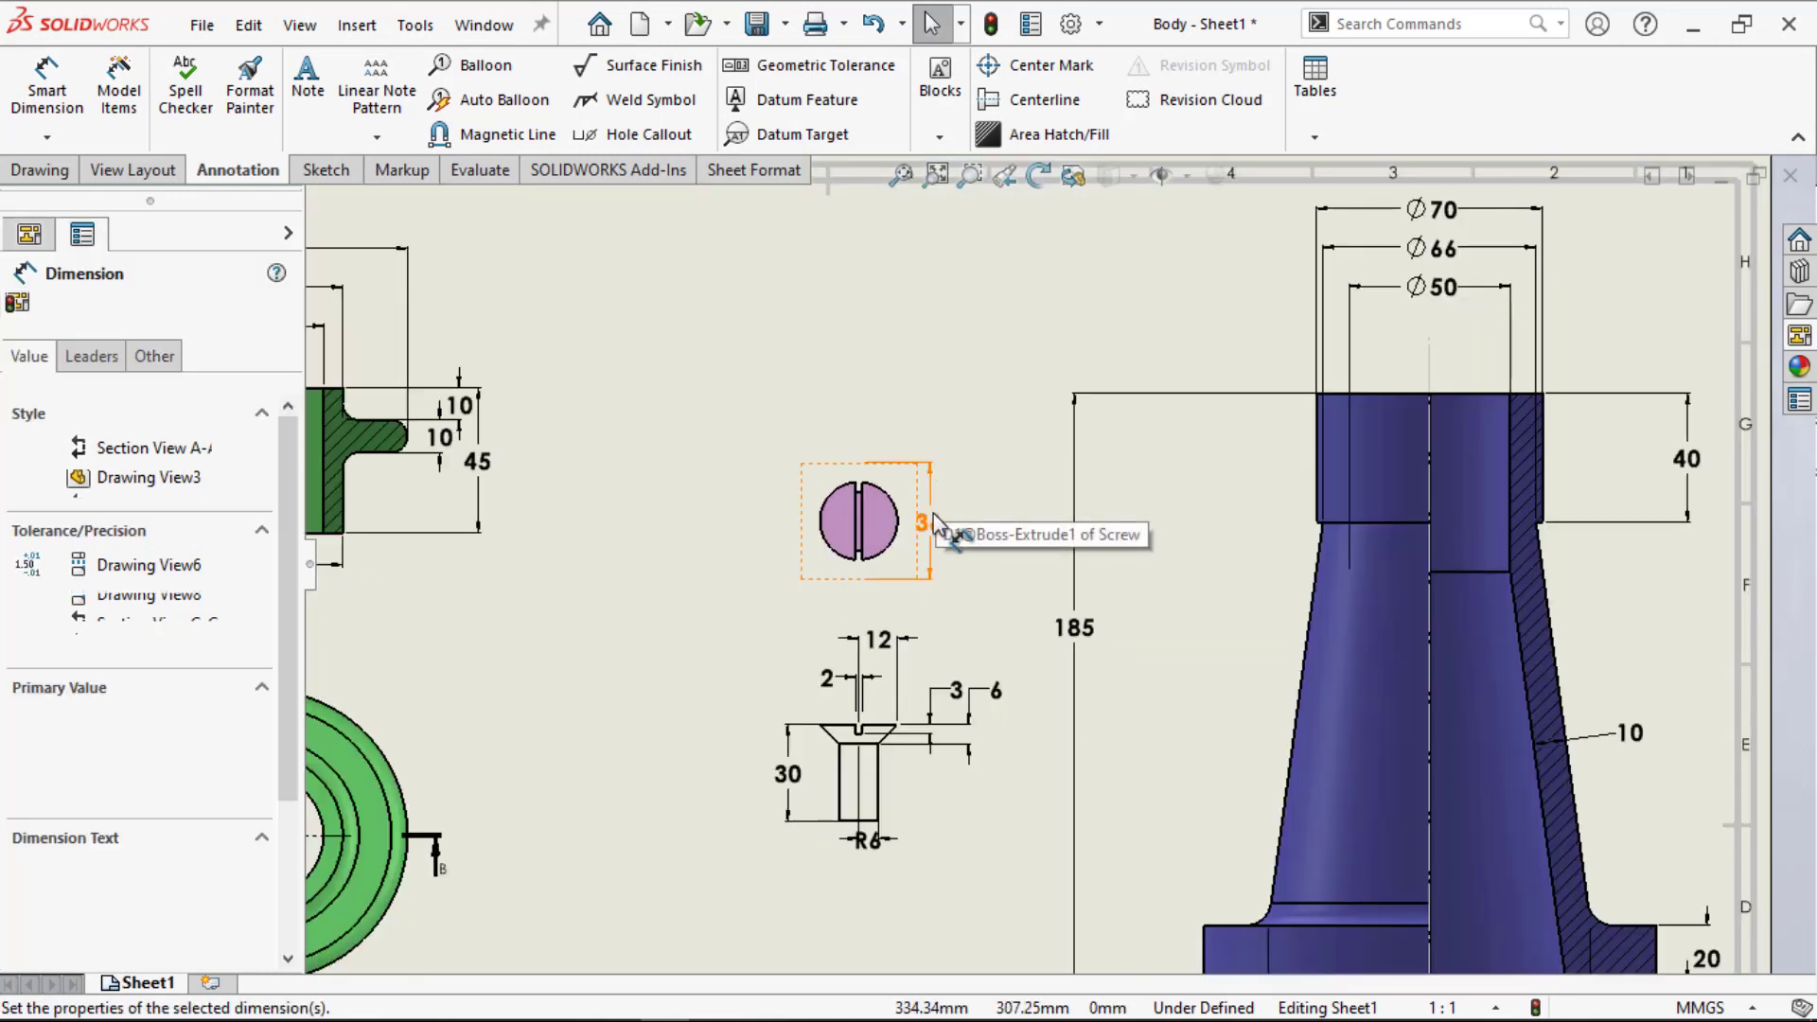
right_click(934, 518)
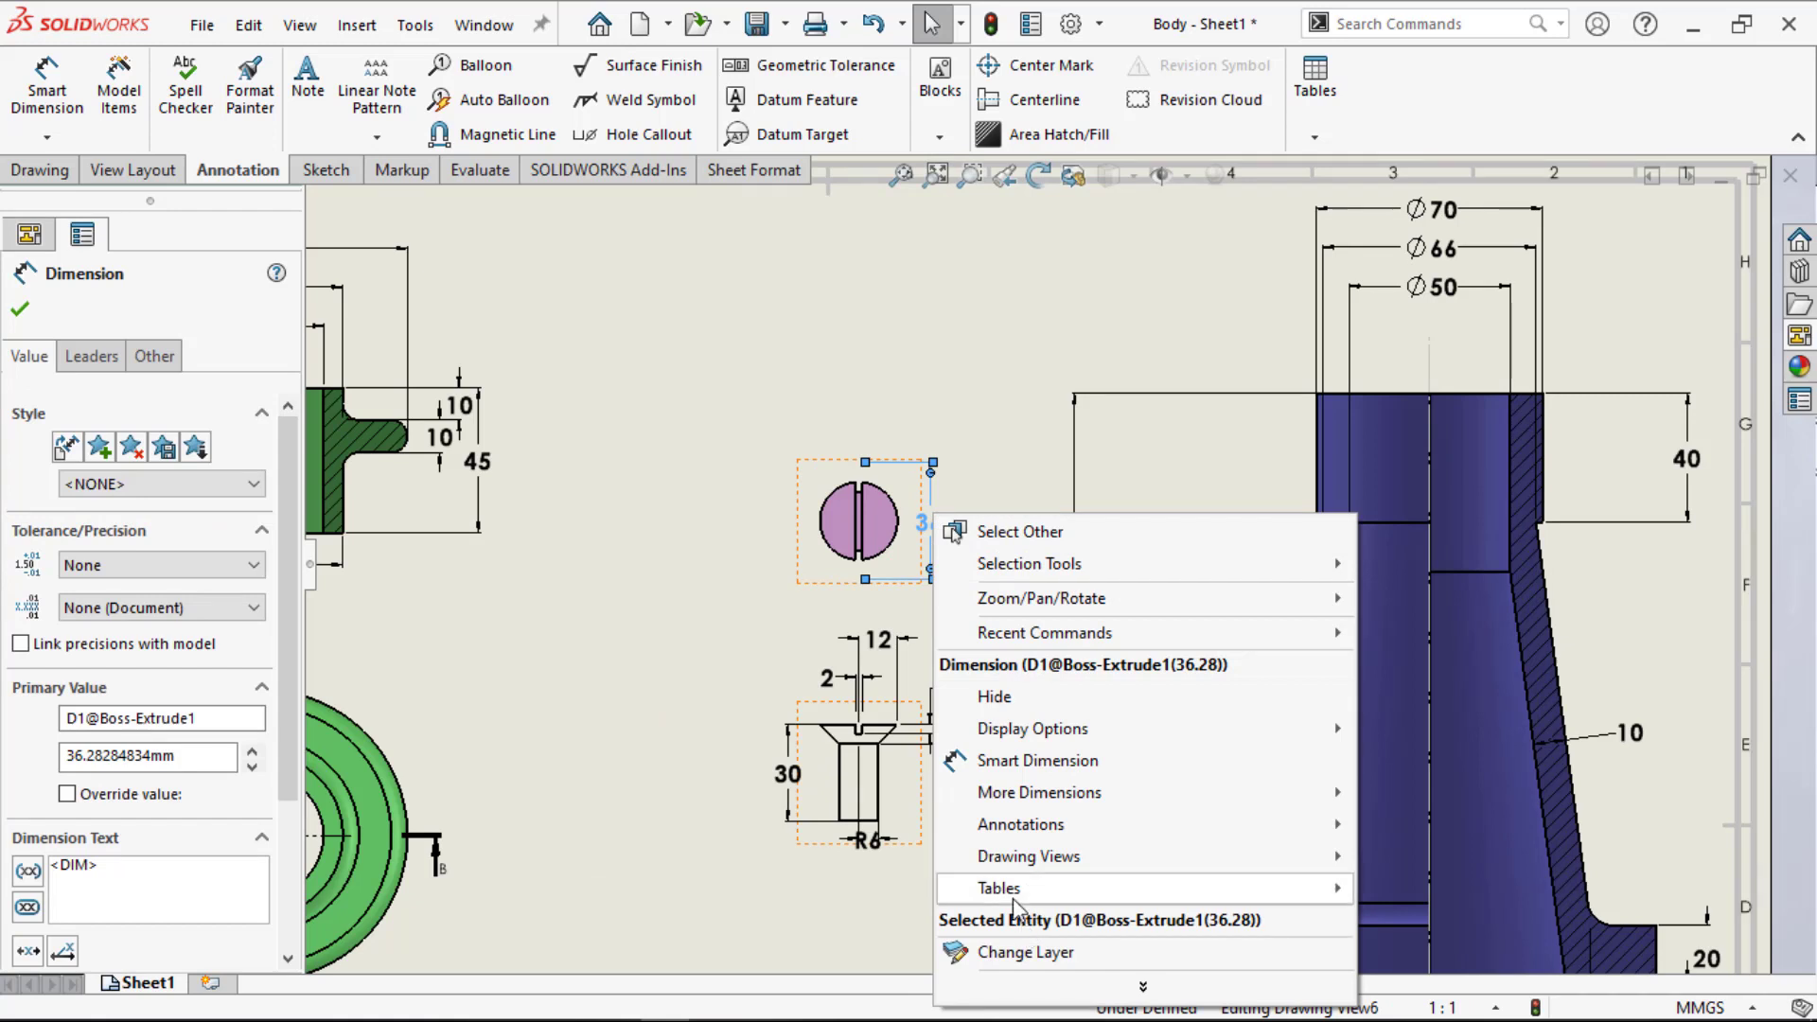
left_click(655, 707)
key("Delete")
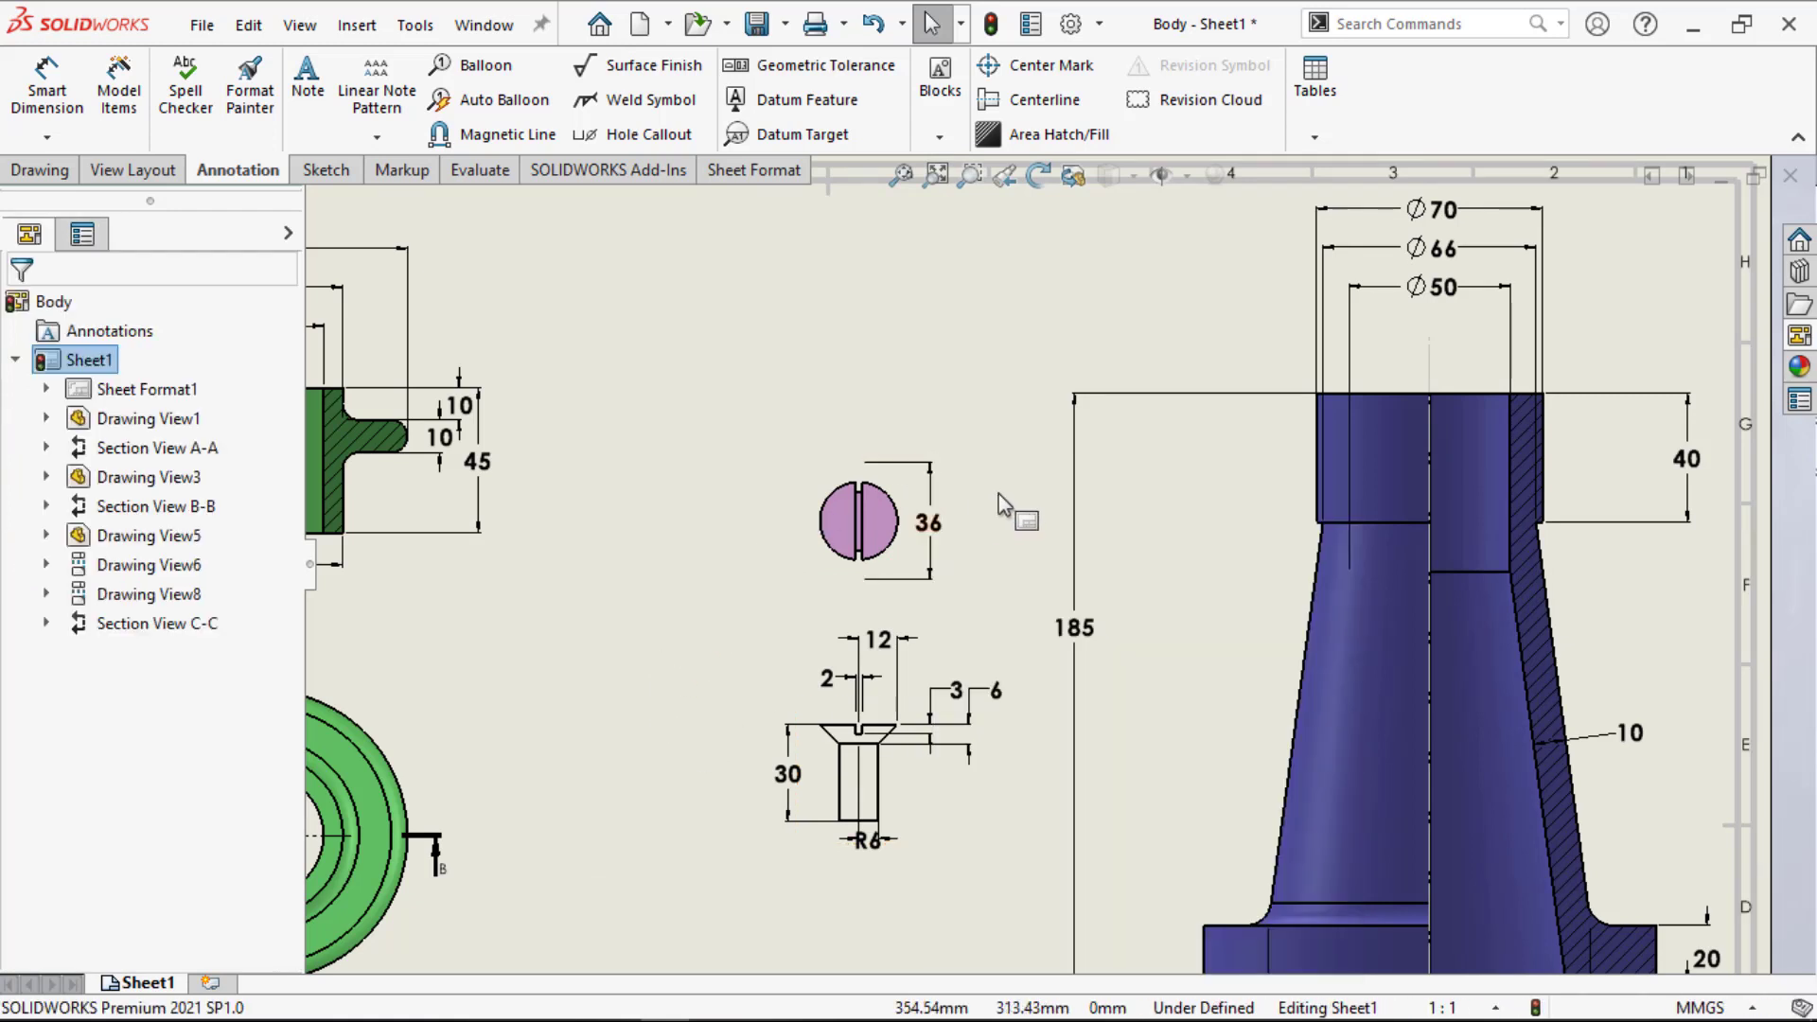
left_click(935, 526)
key("Delete")
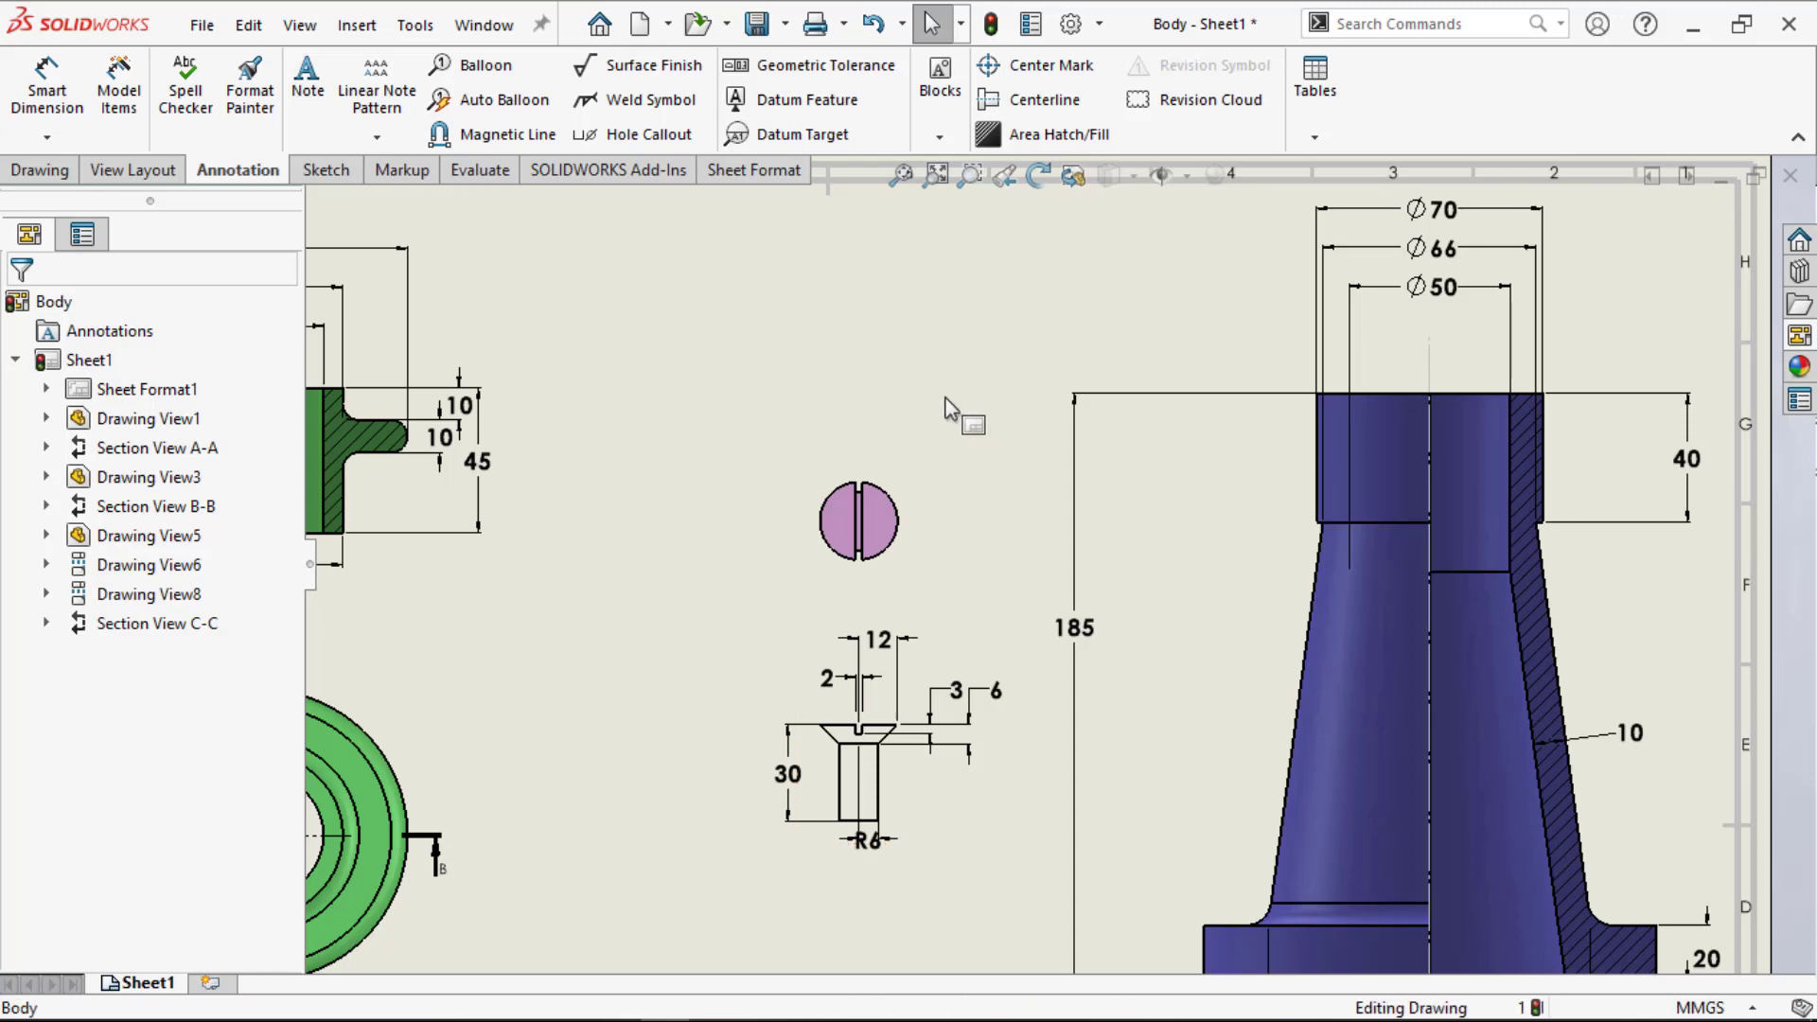
left_click(950, 398)
key("f")
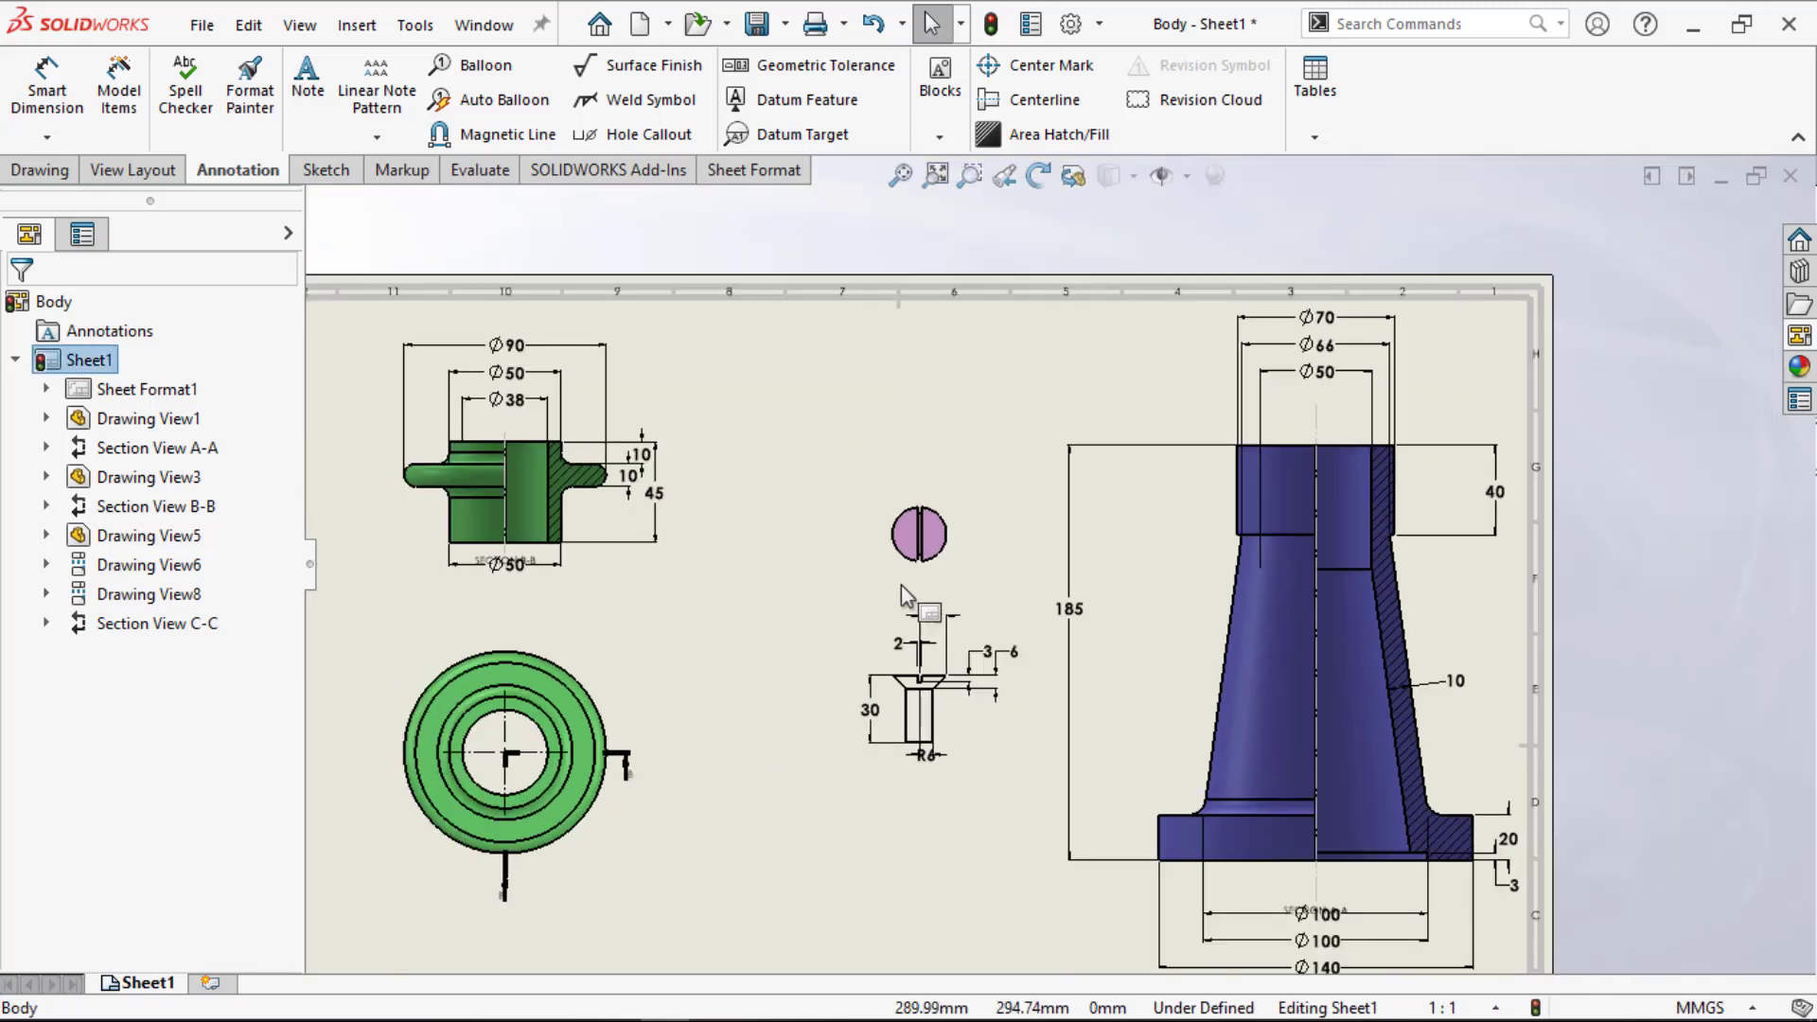
Step: Delete the duplicate Ø100 dimension below the Body's section view
scroll(1373, 875, "up", 1)
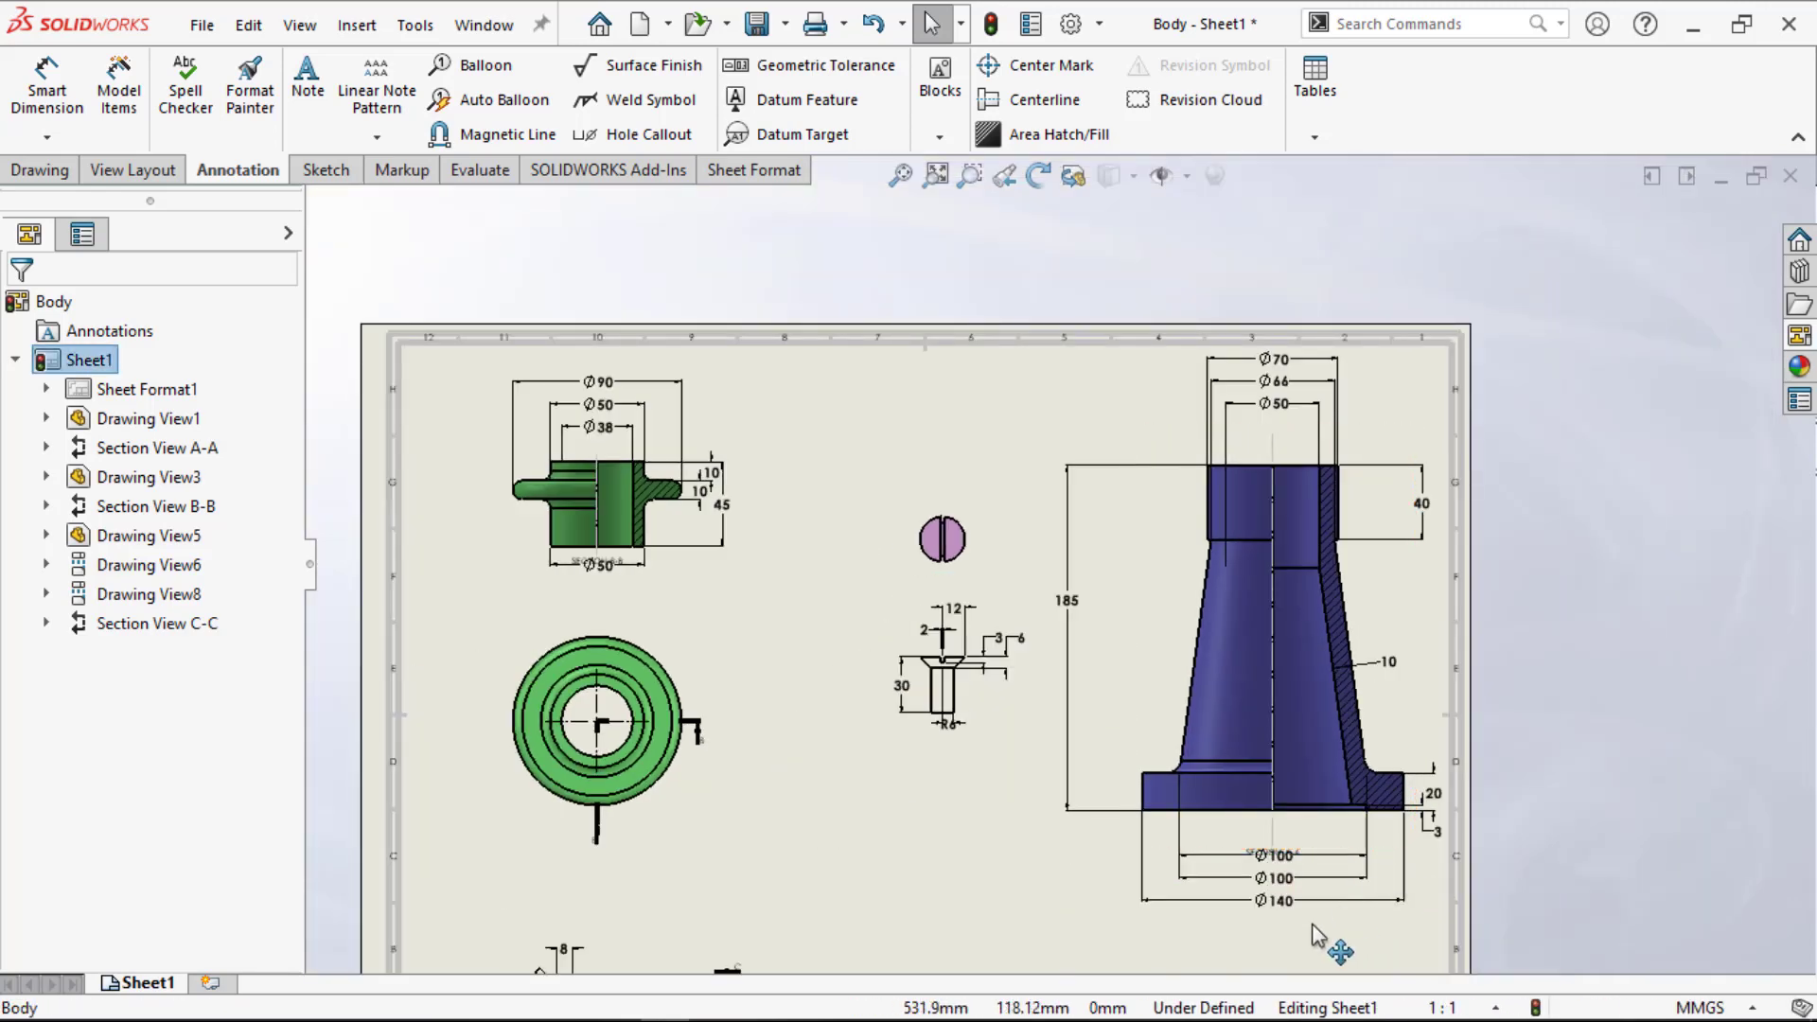
key("Delete")
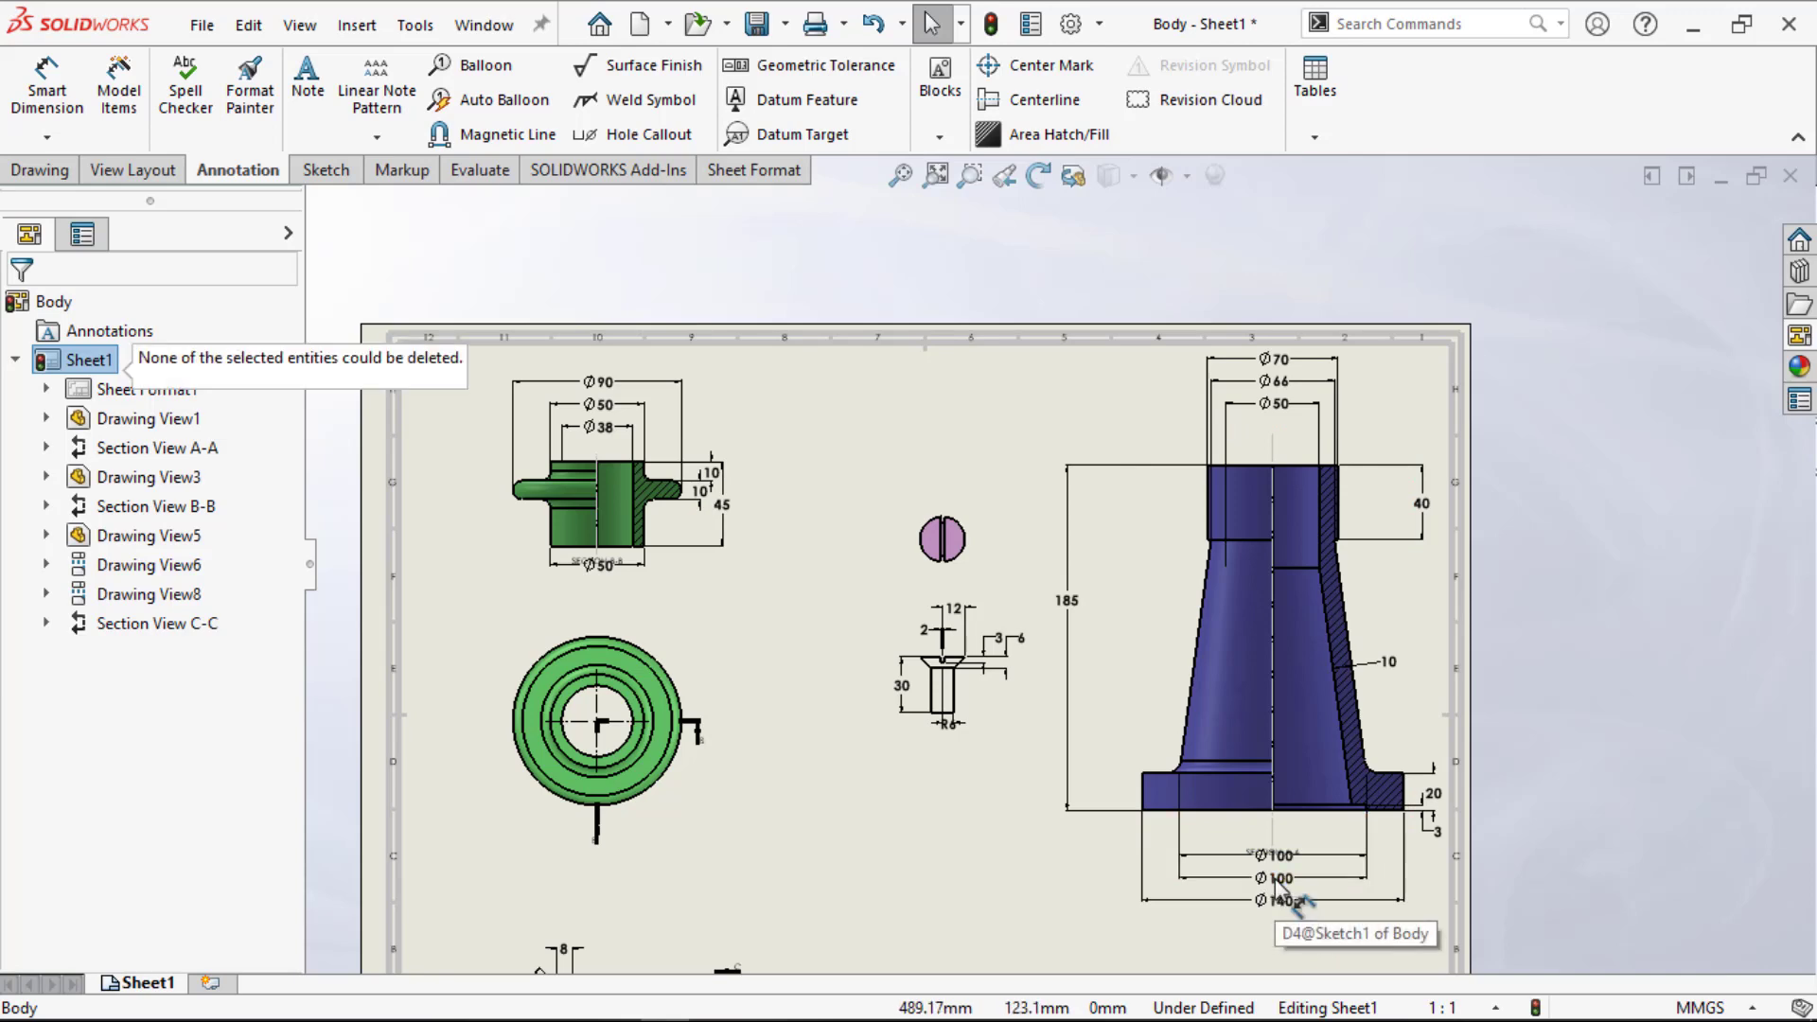
left_click(1287, 900)
key("Delete")
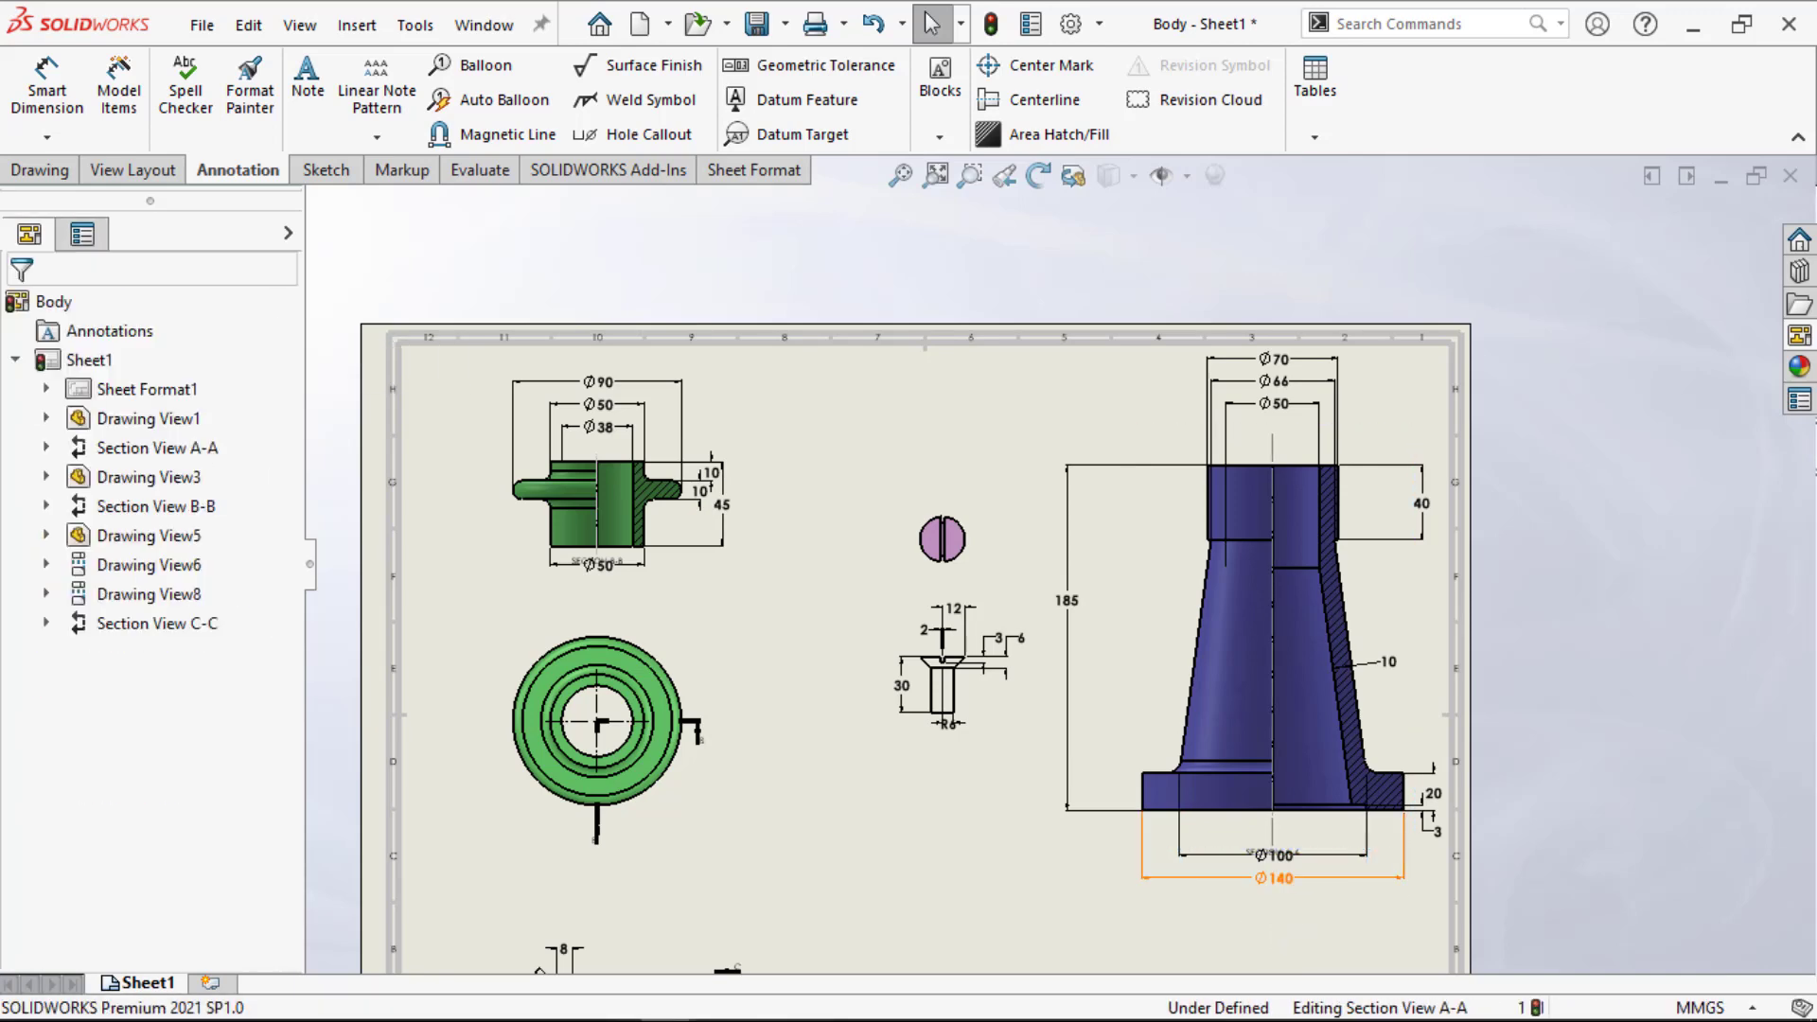
Step: Delete the SECTION A-A label that overlaps the Ø100 dimension under the Body's section view
scroll(1277, 856, "down", 5)
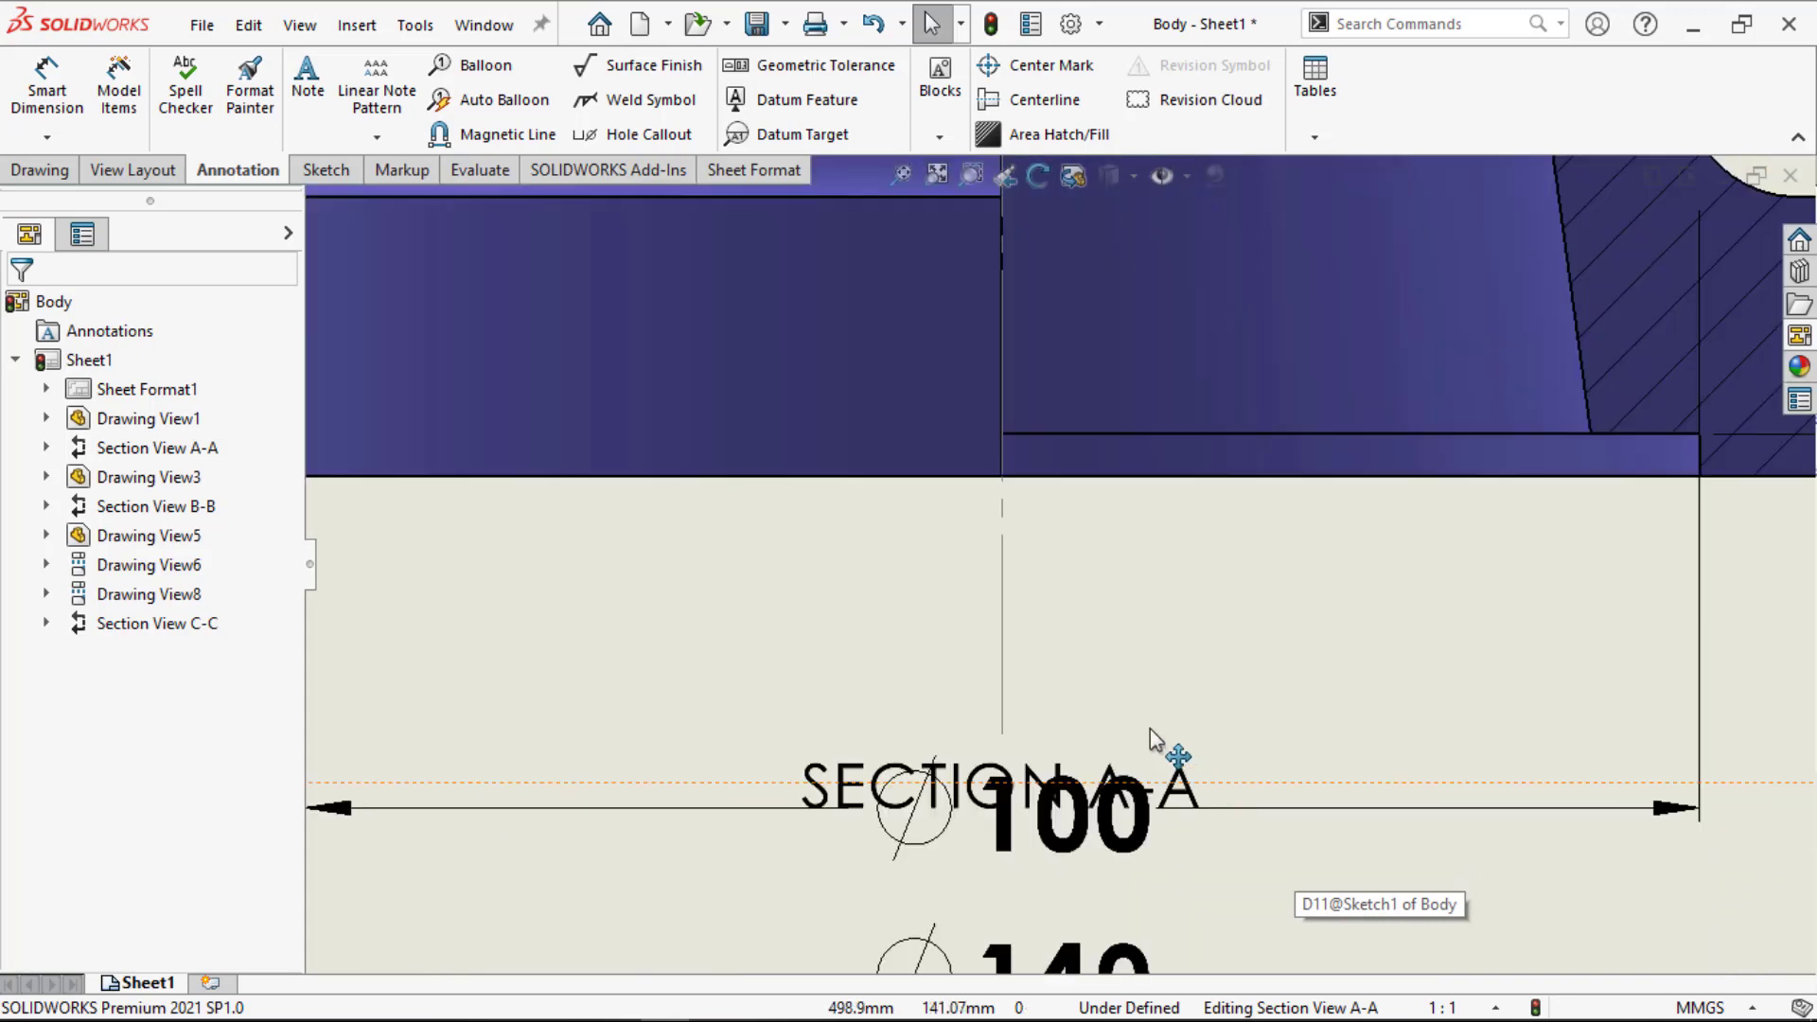
left_click(1180, 782)
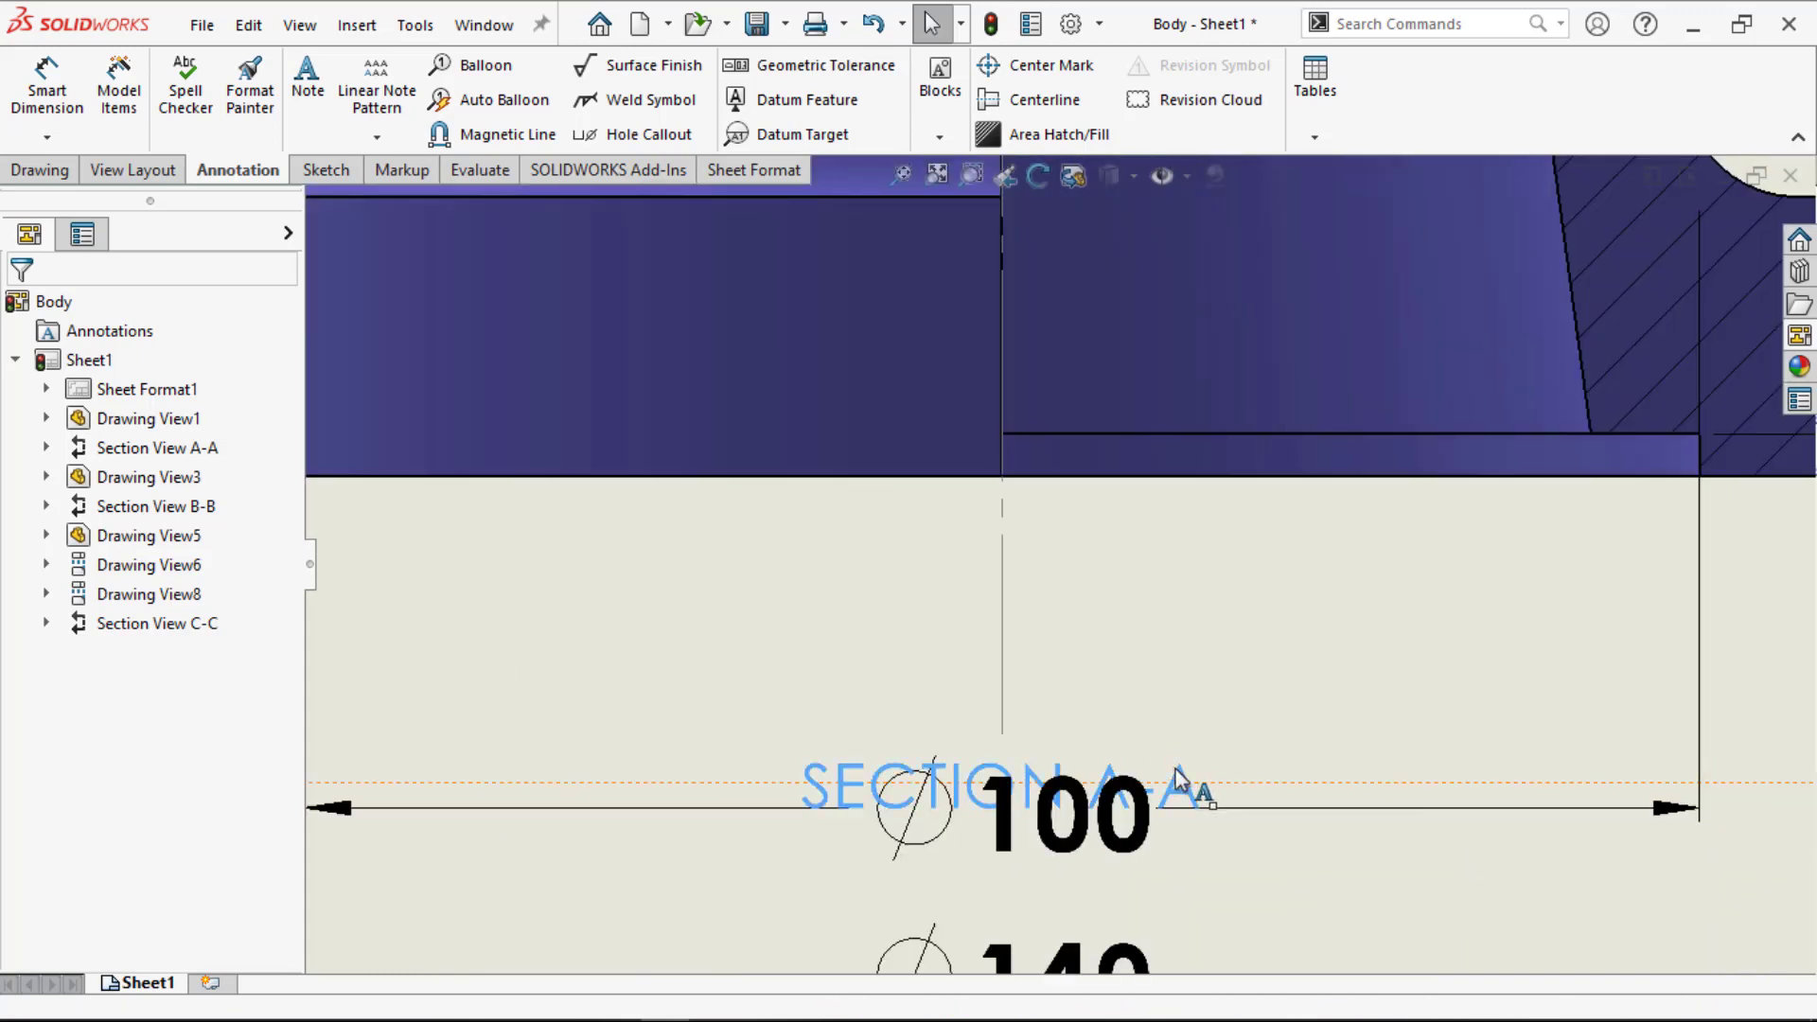
key("Delete")
scroll(1180, 782, "up", 5)
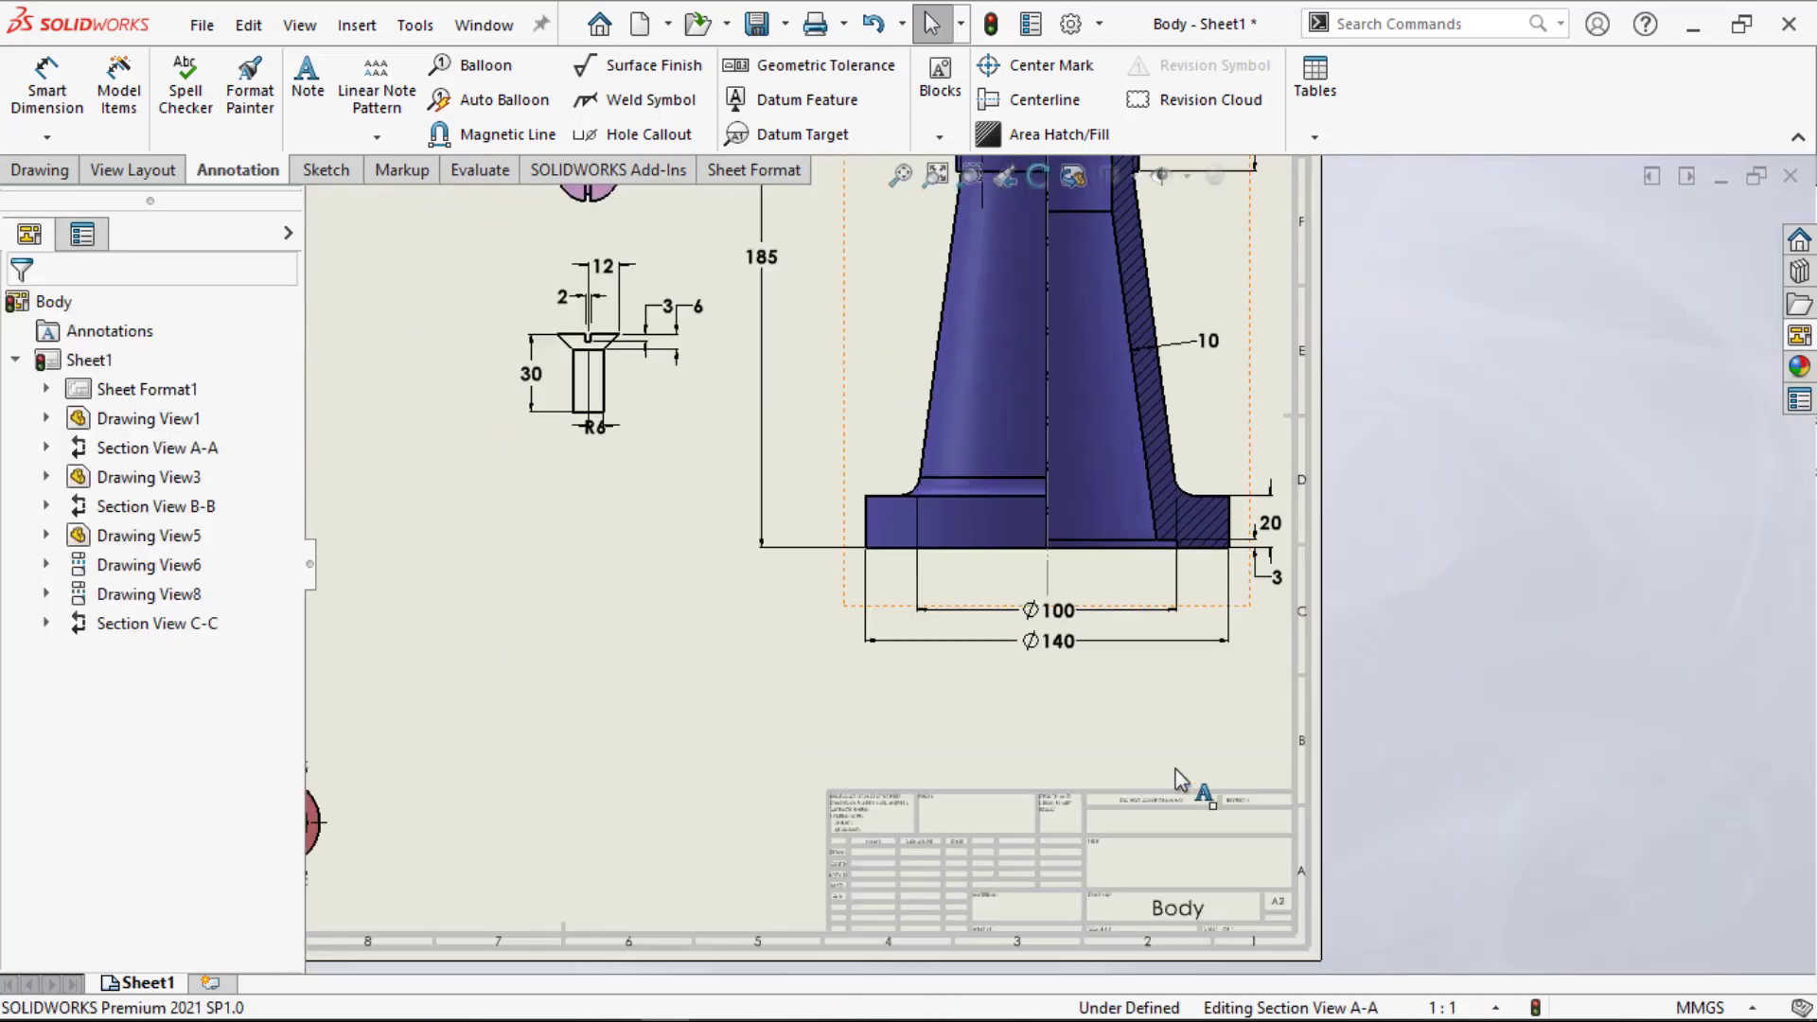
Step: Delete the SECTION C-C label below the Washer's section view
scroll(1180, 782, "up", 5)
scroll(738, 629, "down", 1)
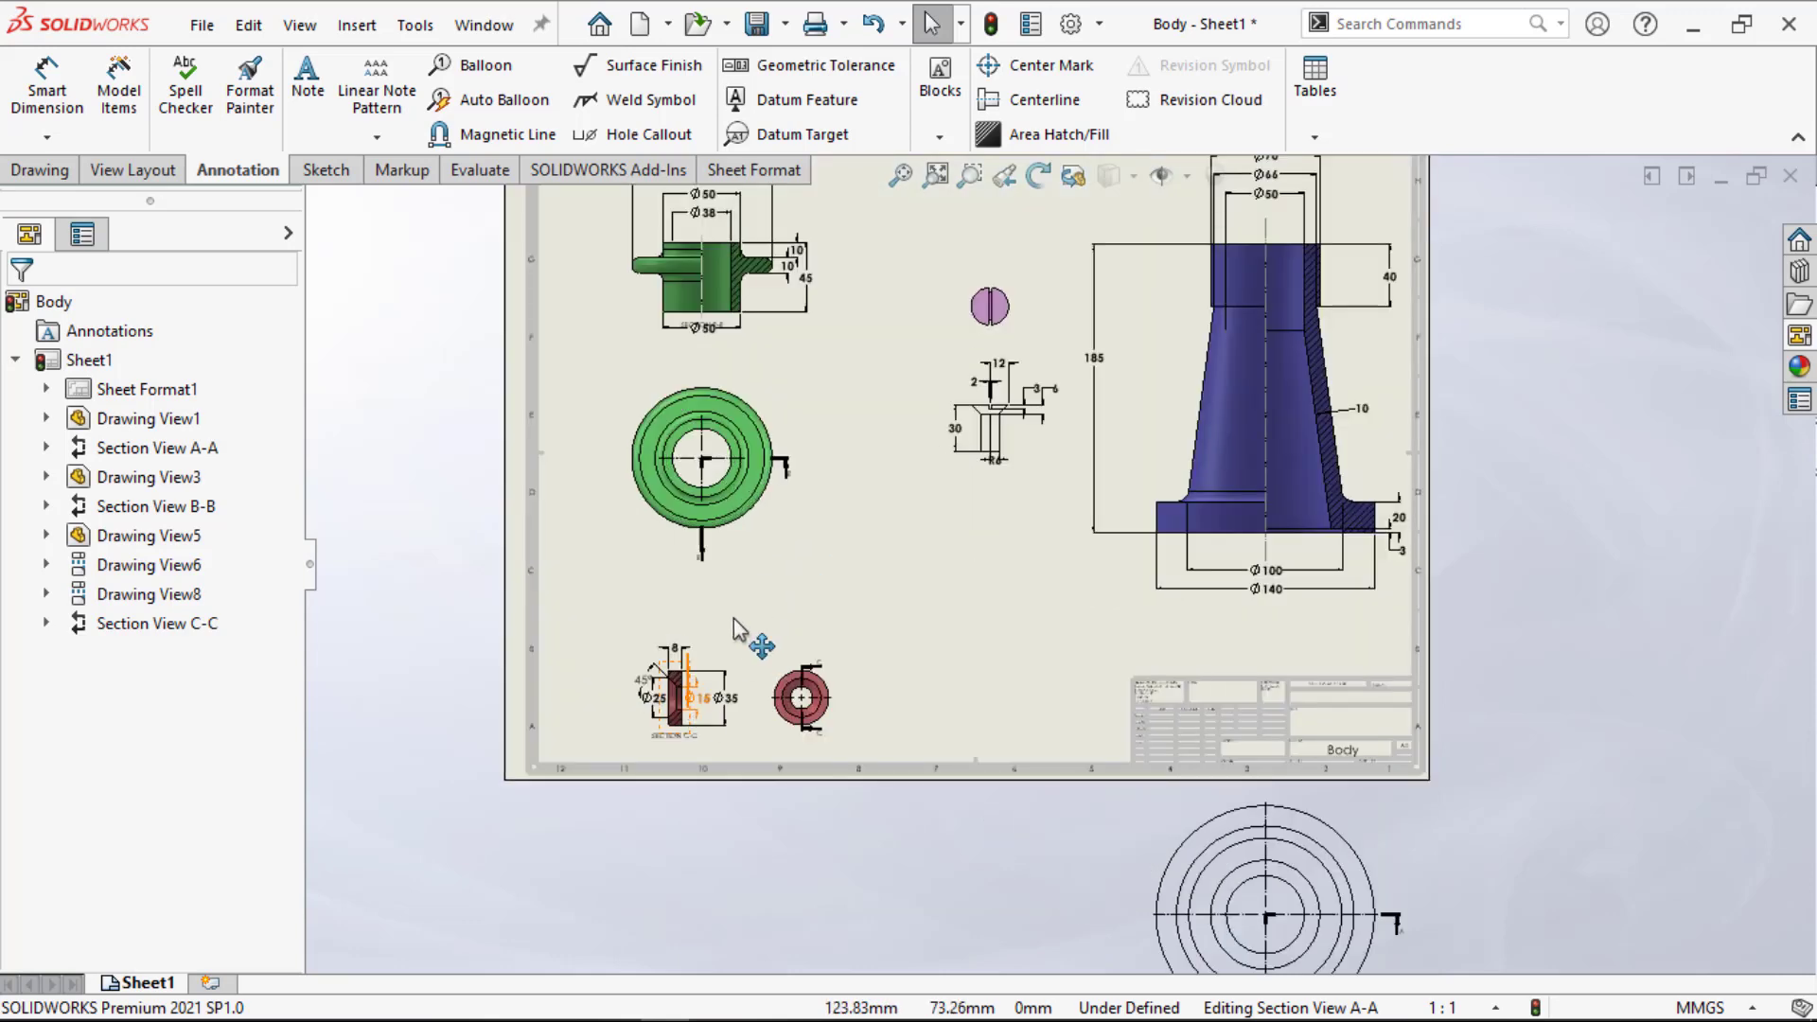
scroll(672, 695, "down", 4)
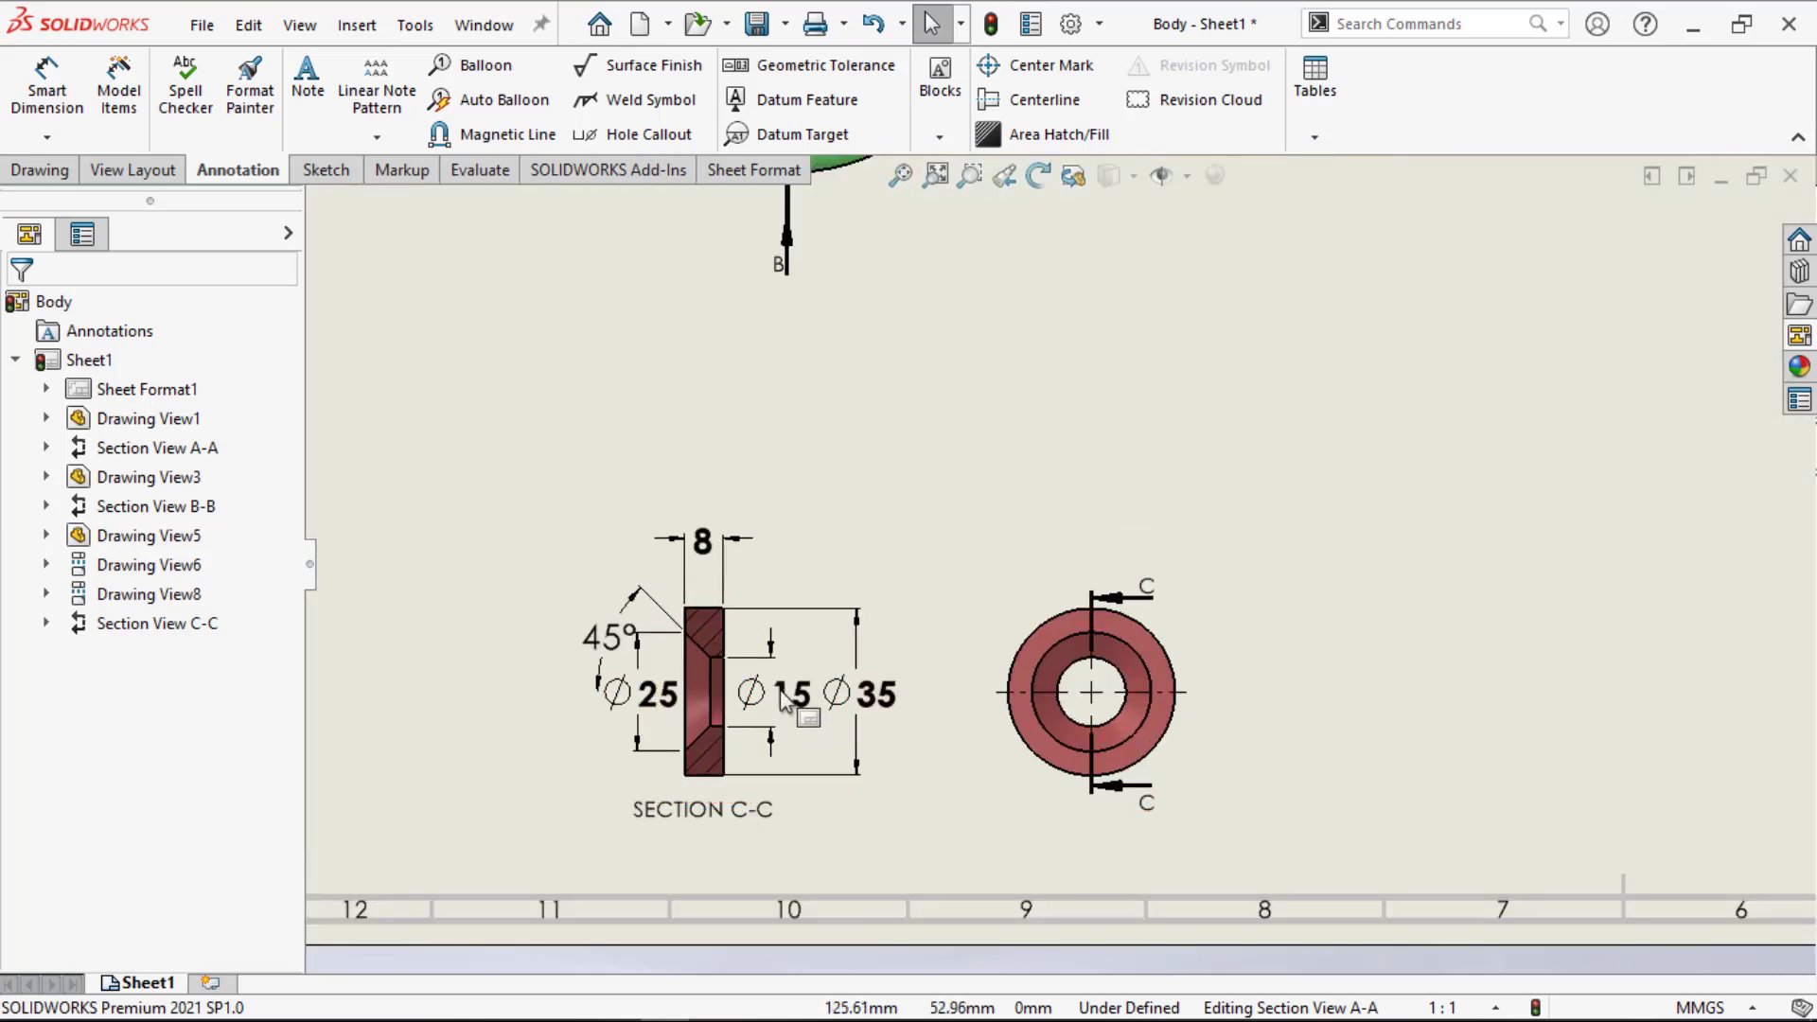
left_click(684, 825)
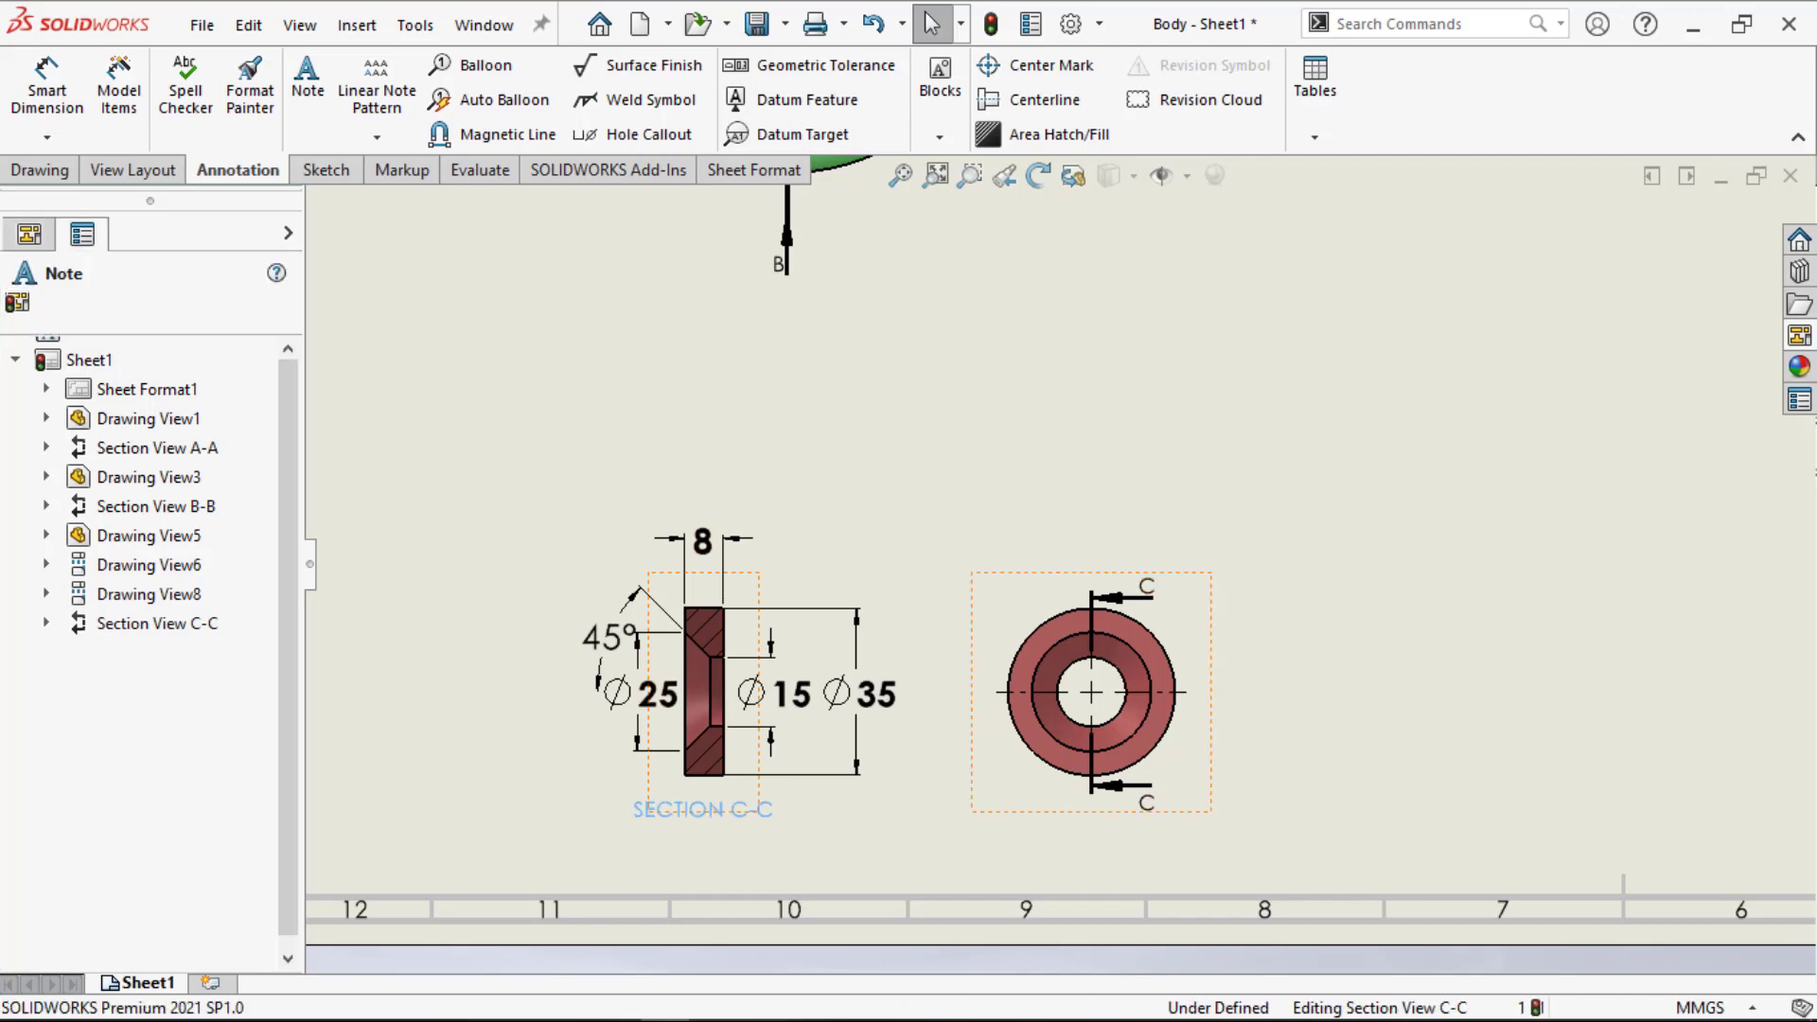
left_click(1094, 506)
Step: Move the 45 height dimension farther out from the Nut's section view and delete that view's SECTION B-B label
scroll(994, 528, "up", 8)
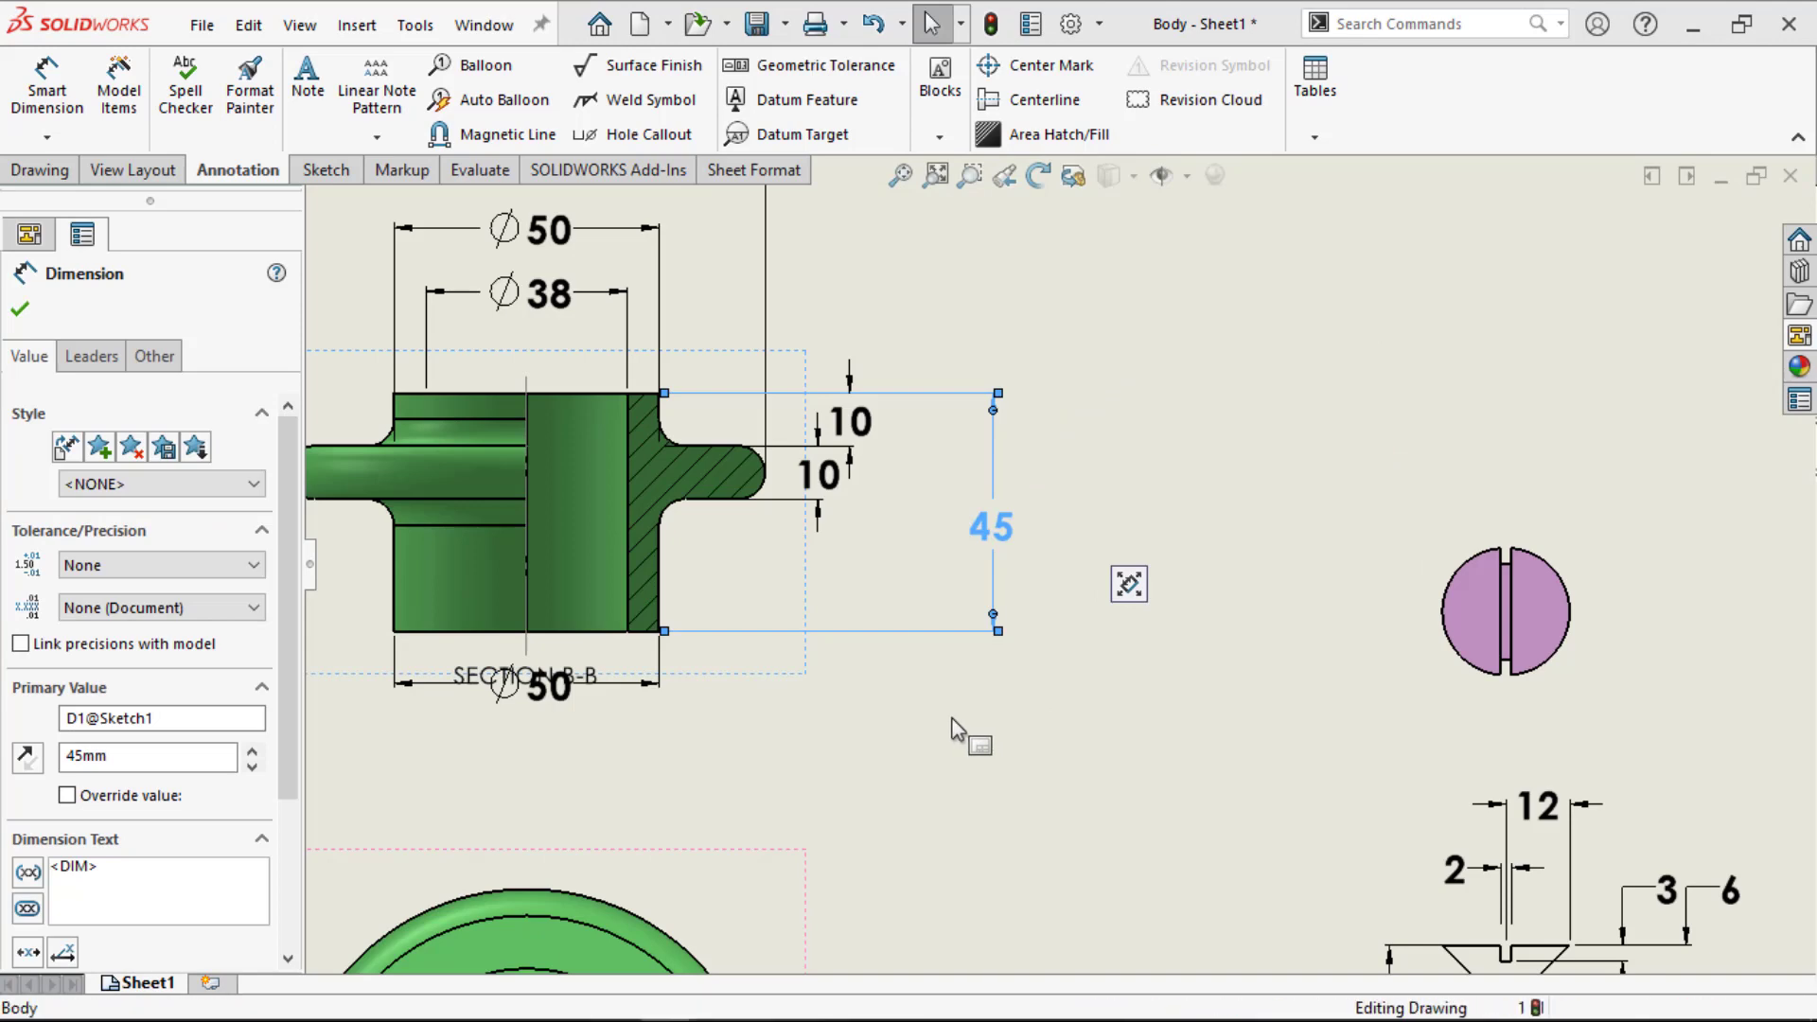
left_click(956, 728)
scroll(674, 685, "down", 5)
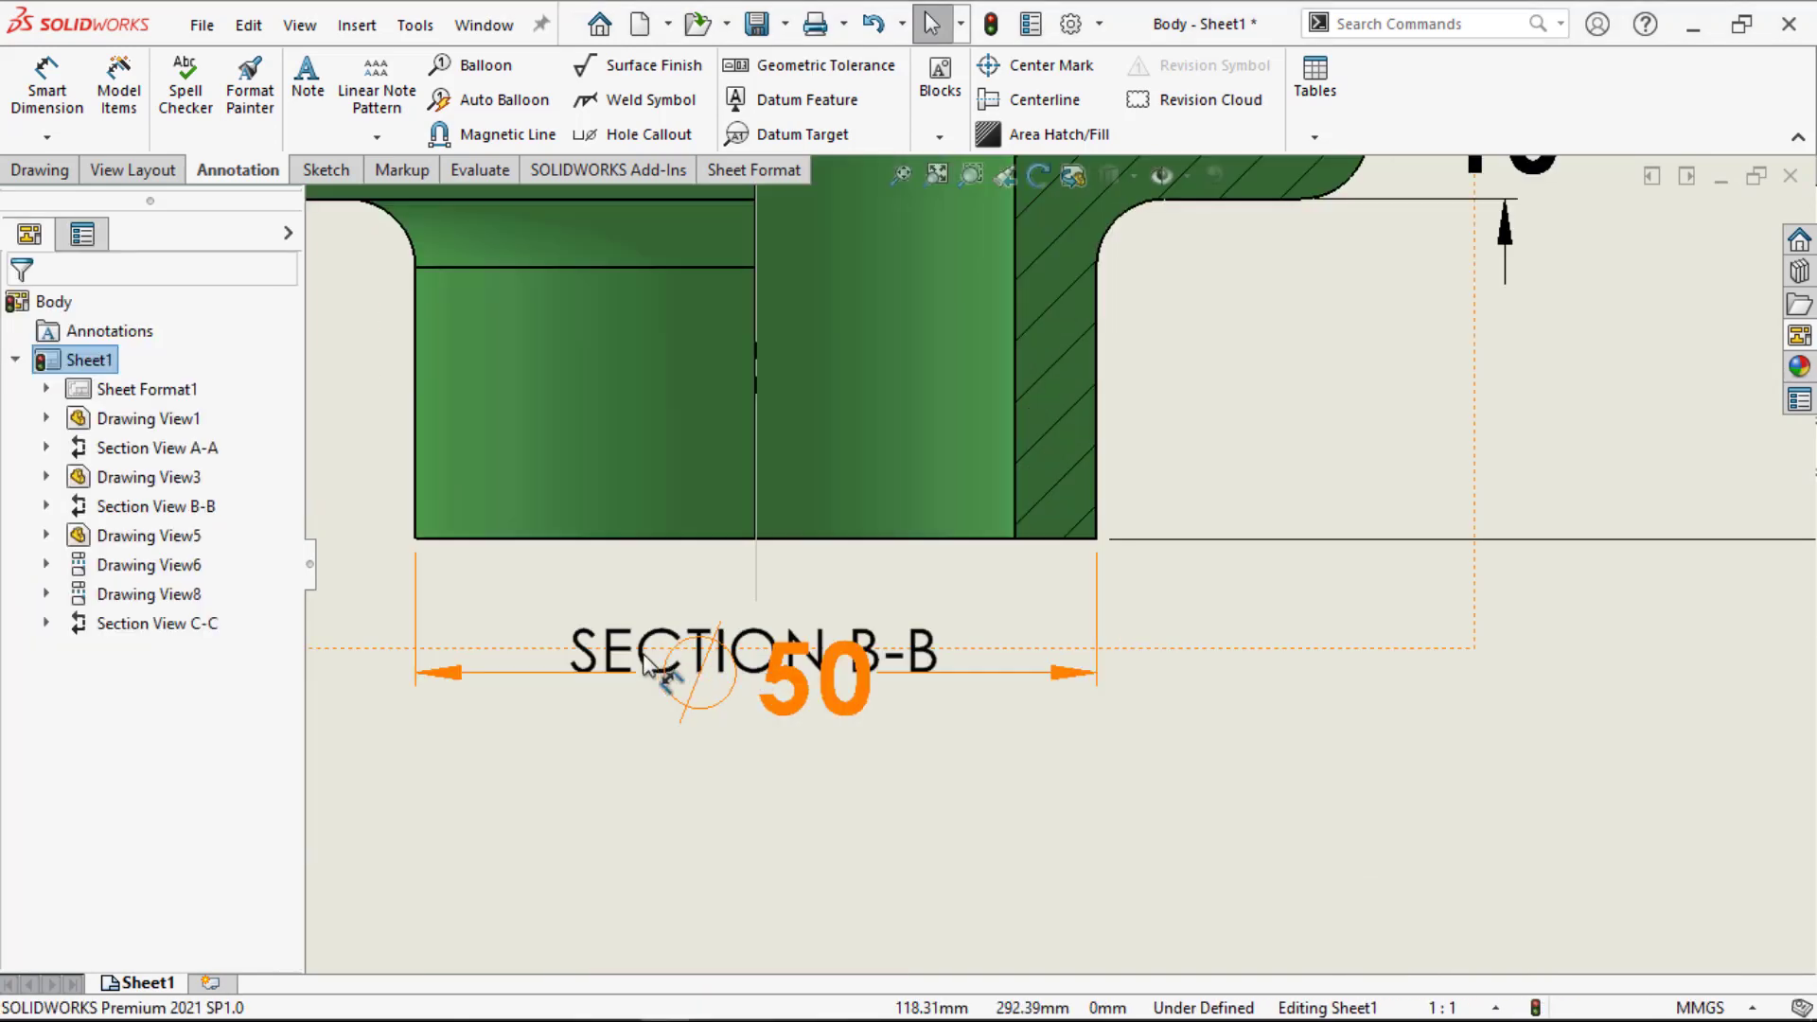
left_click(606, 663)
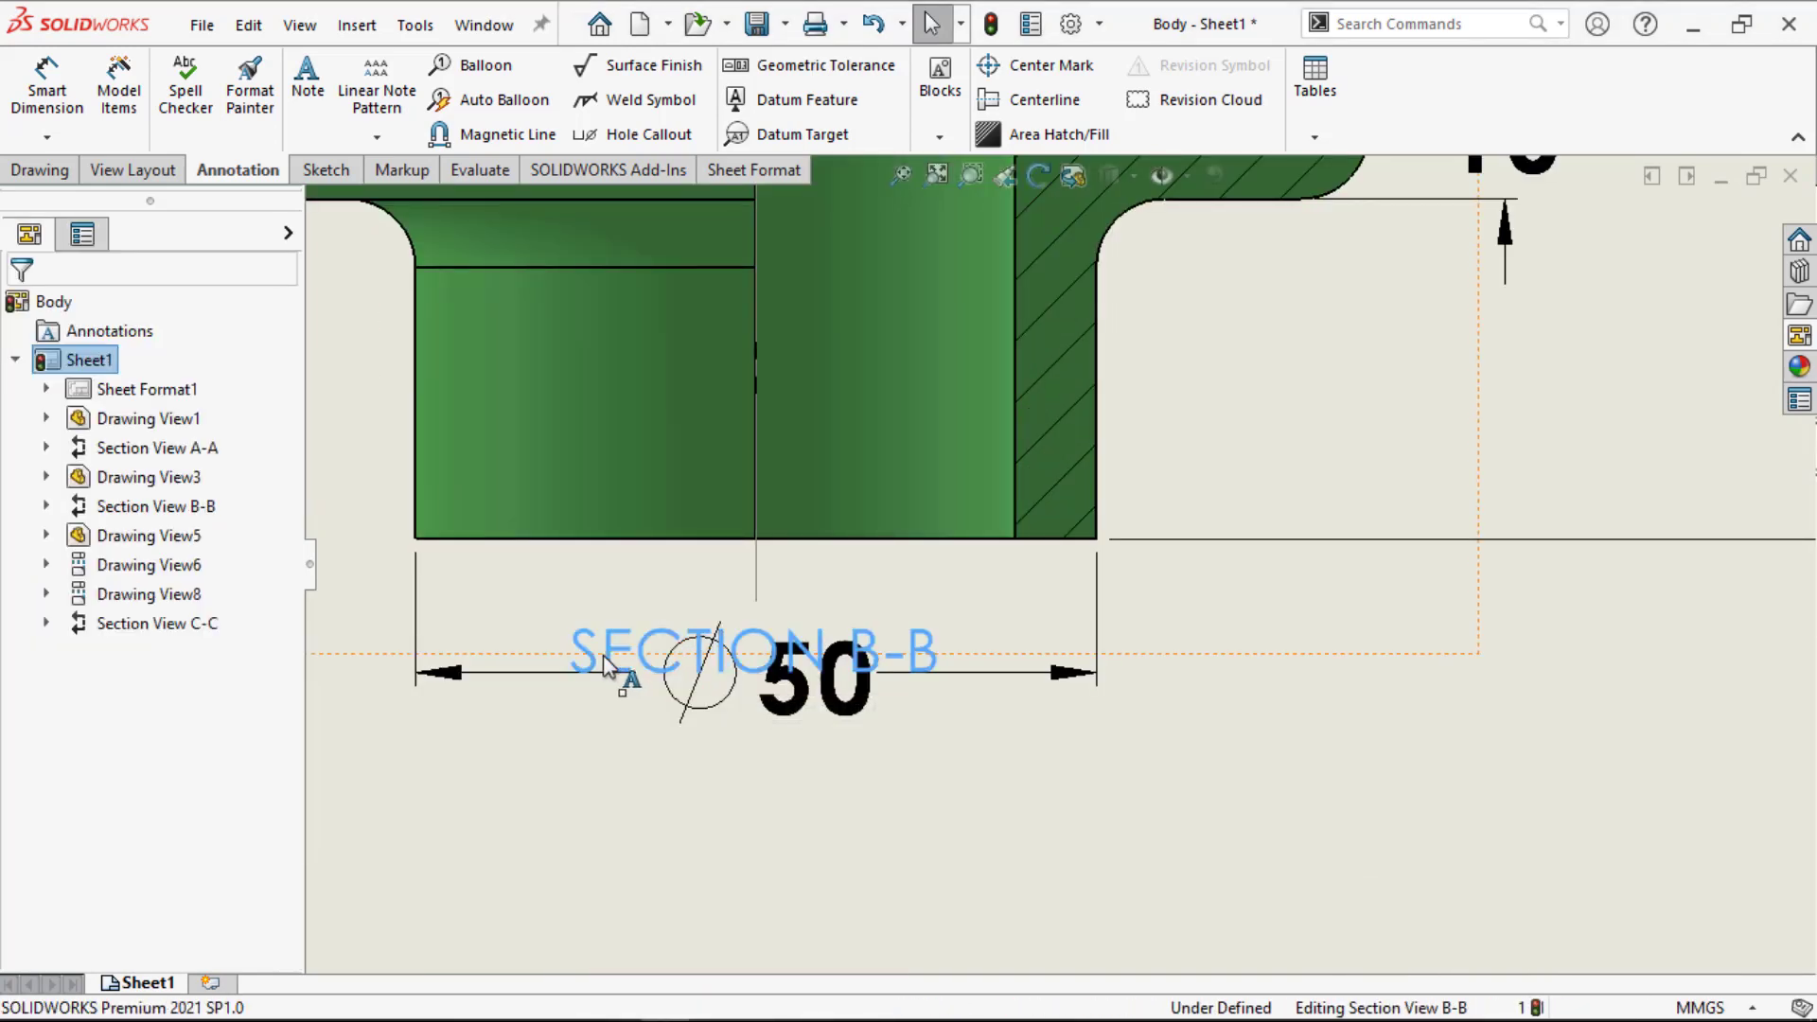
scroll(610, 667, "up", 5)
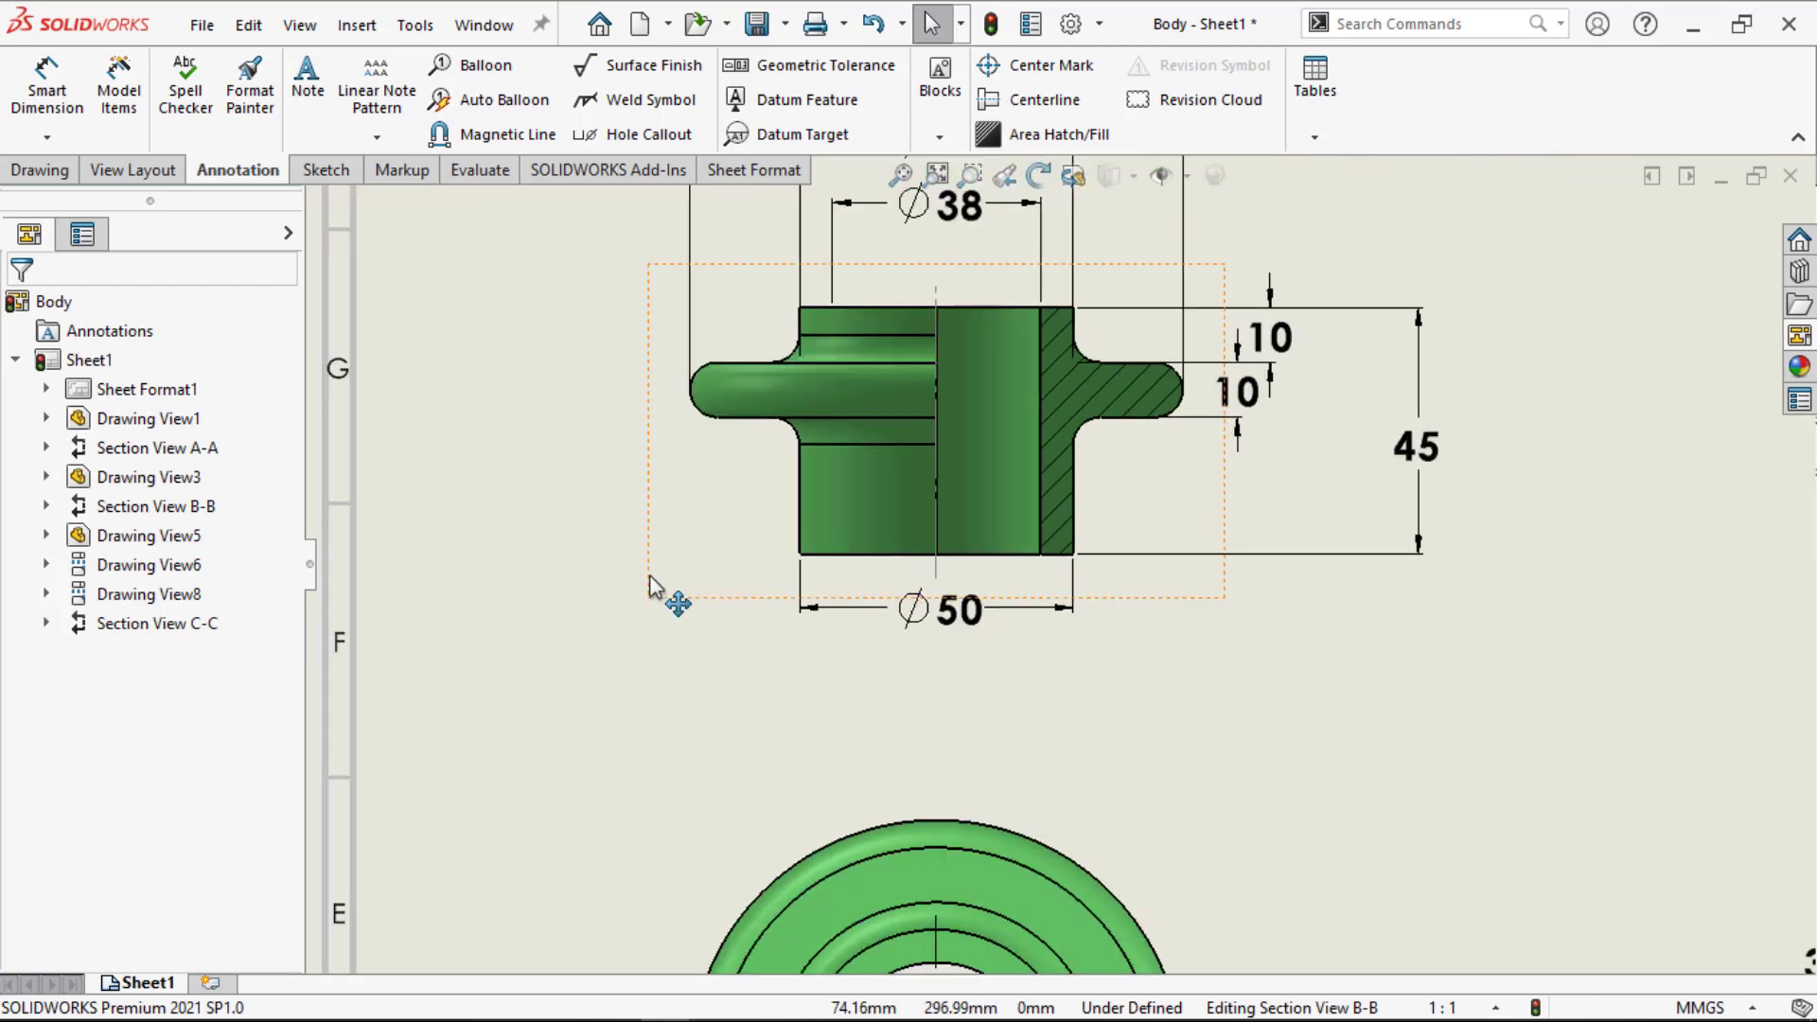
scroll(662, 596, "up", 3)
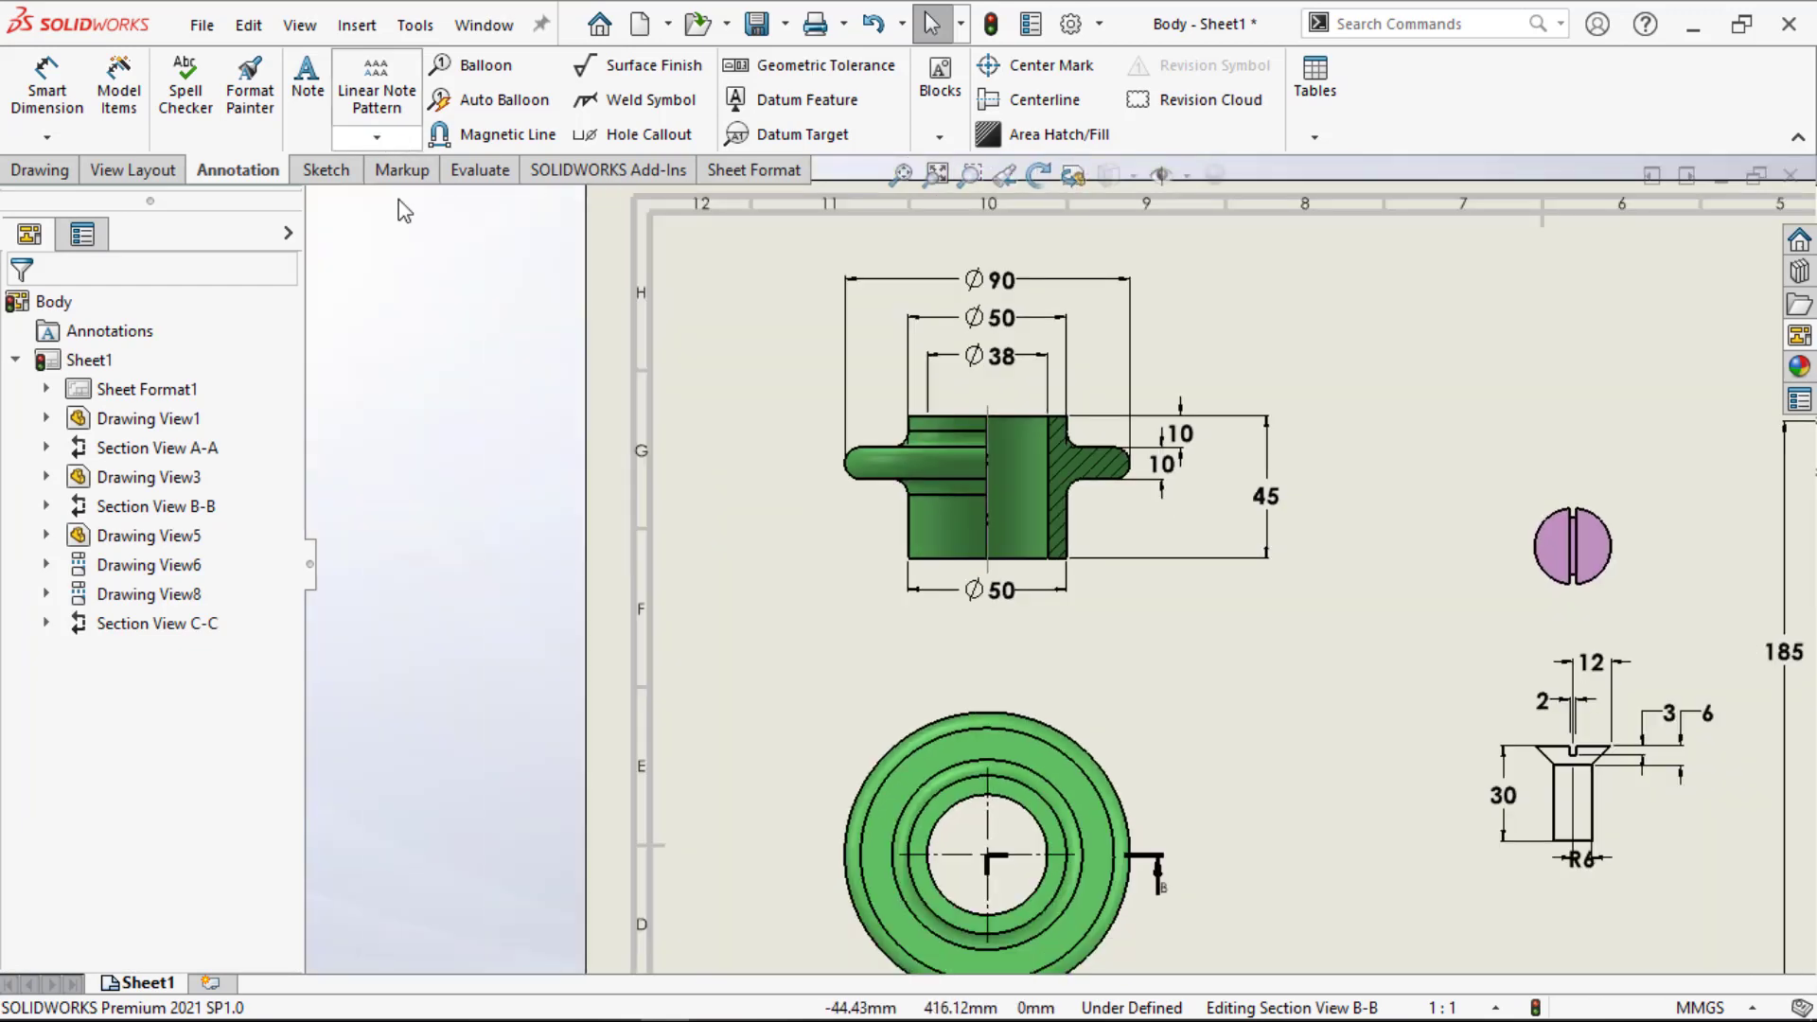
Step: Dimension the radius of the Nut's rounded flange edge in the section view and the bore diameter in its top view
left_click(19, 85)
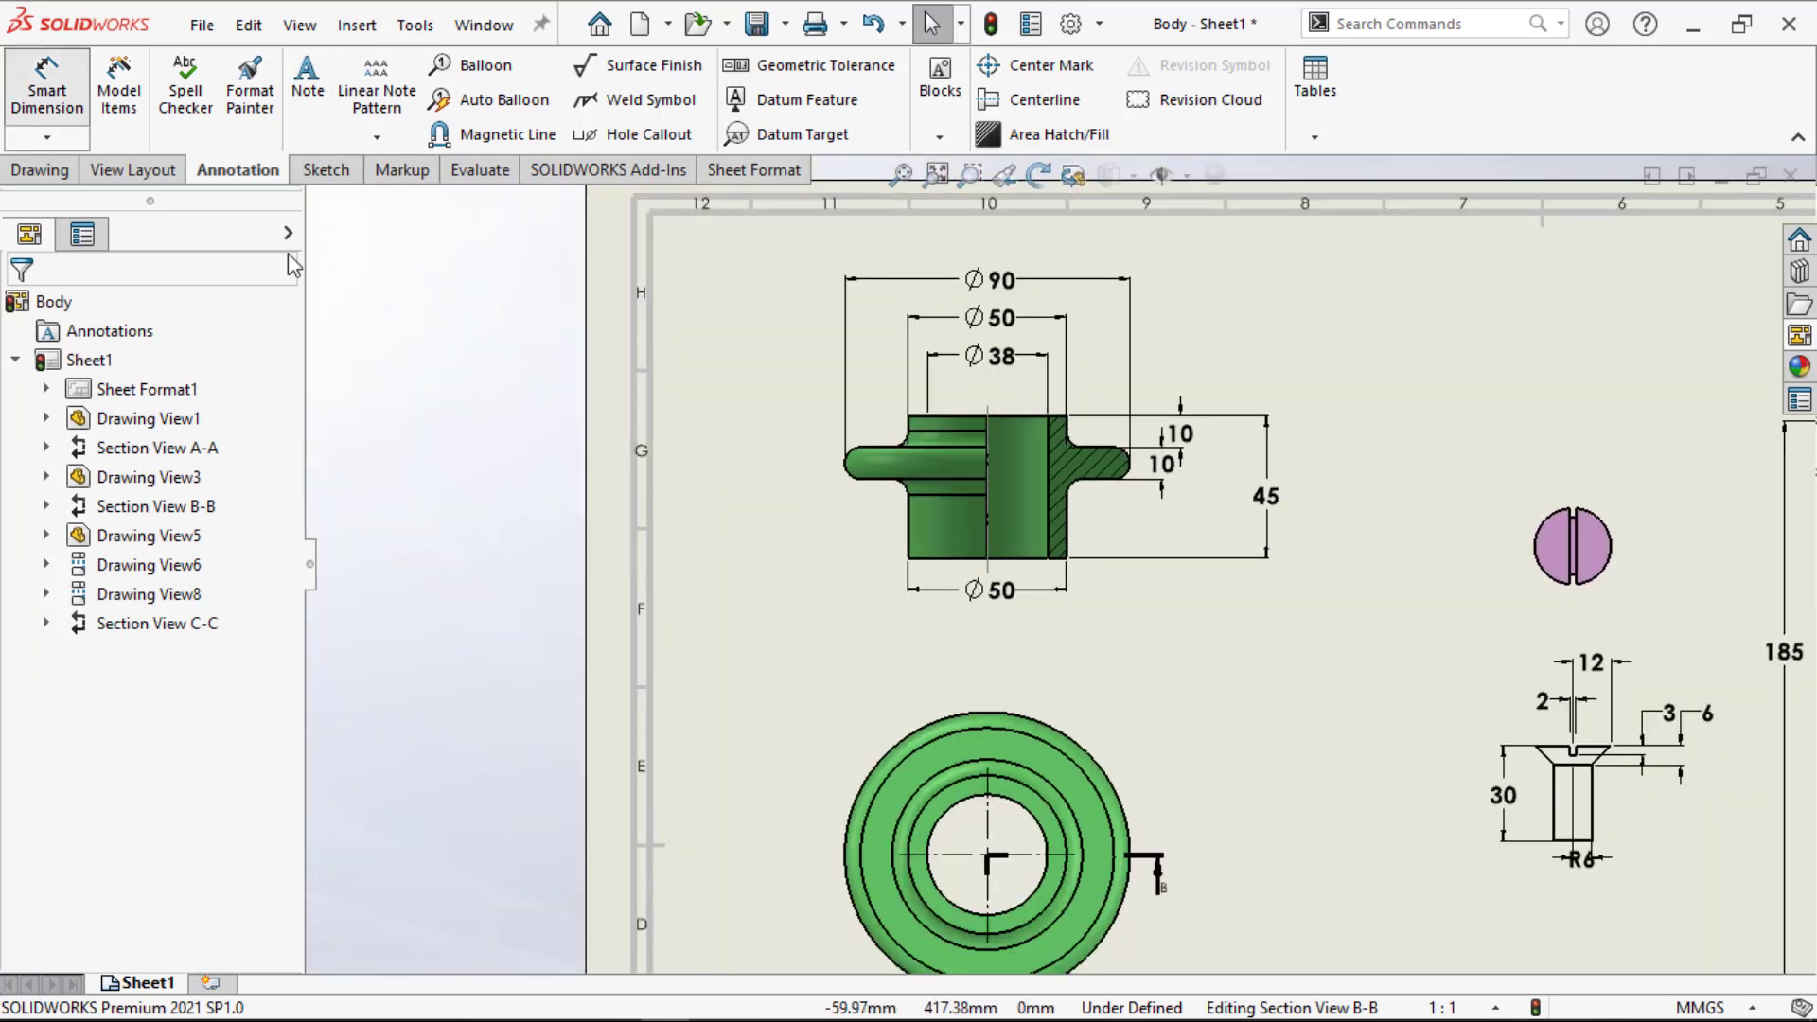
left_click(849, 479)
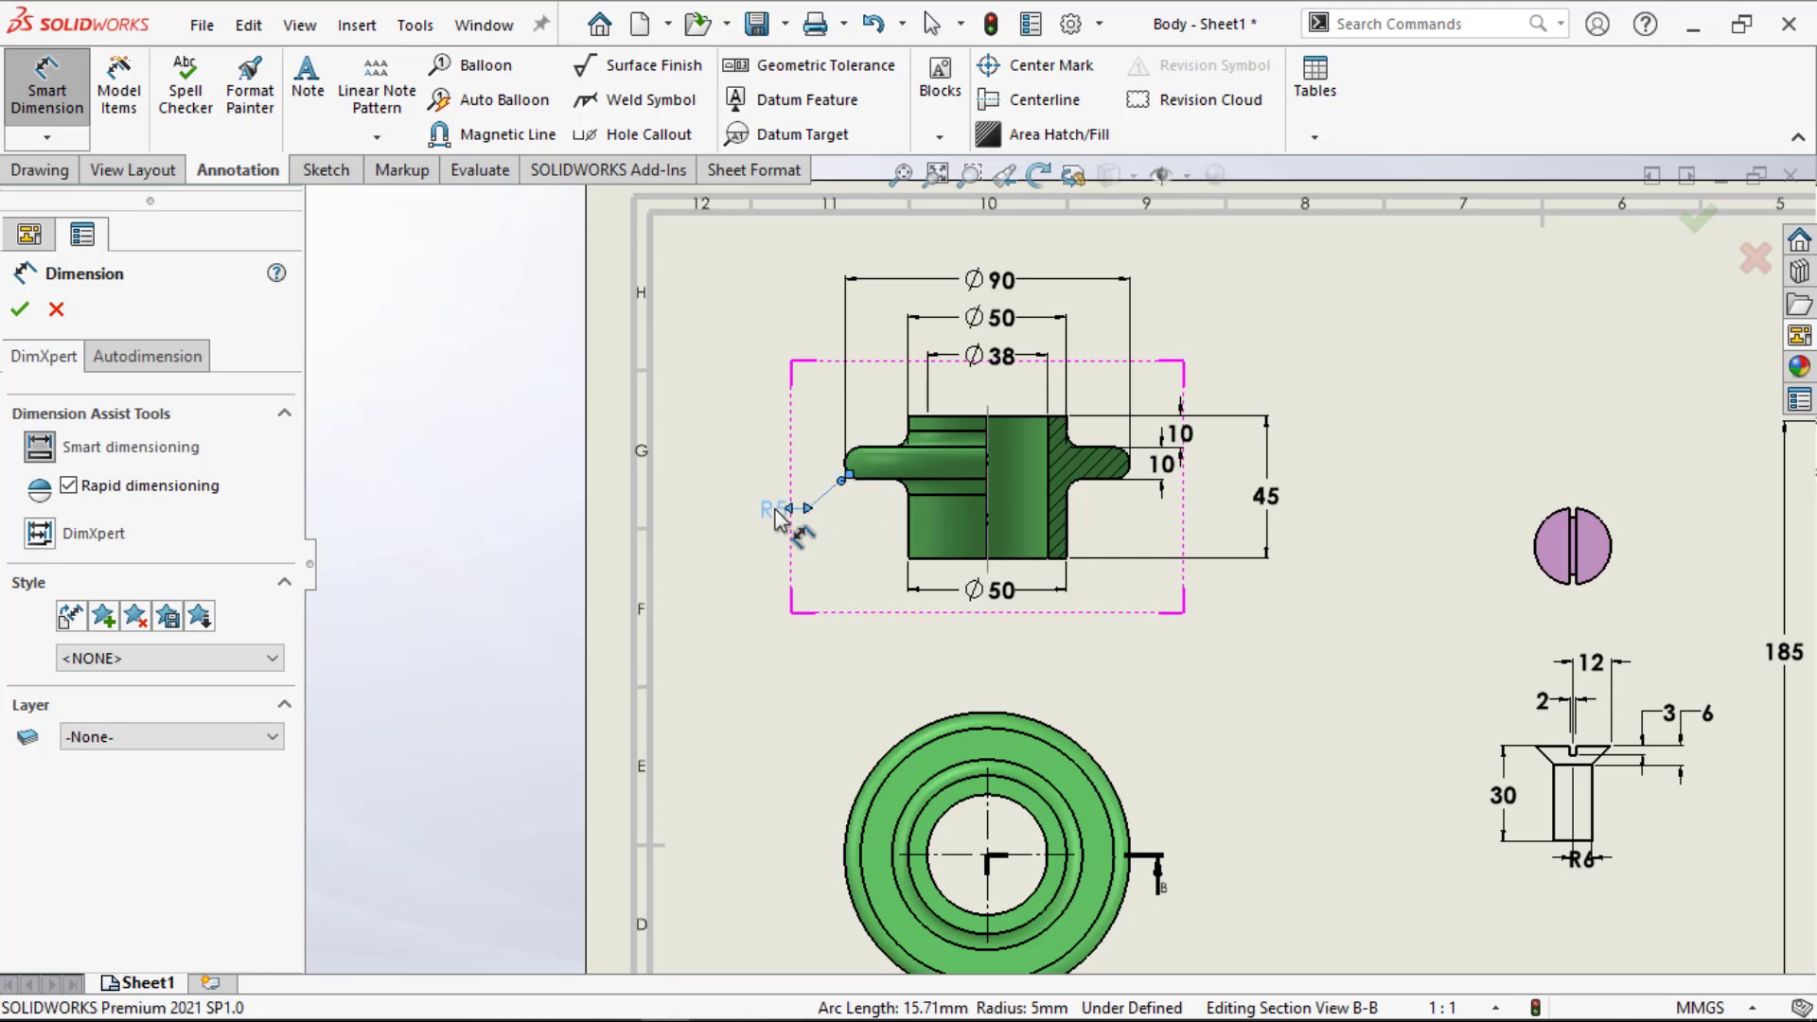
left_click(773, 517)
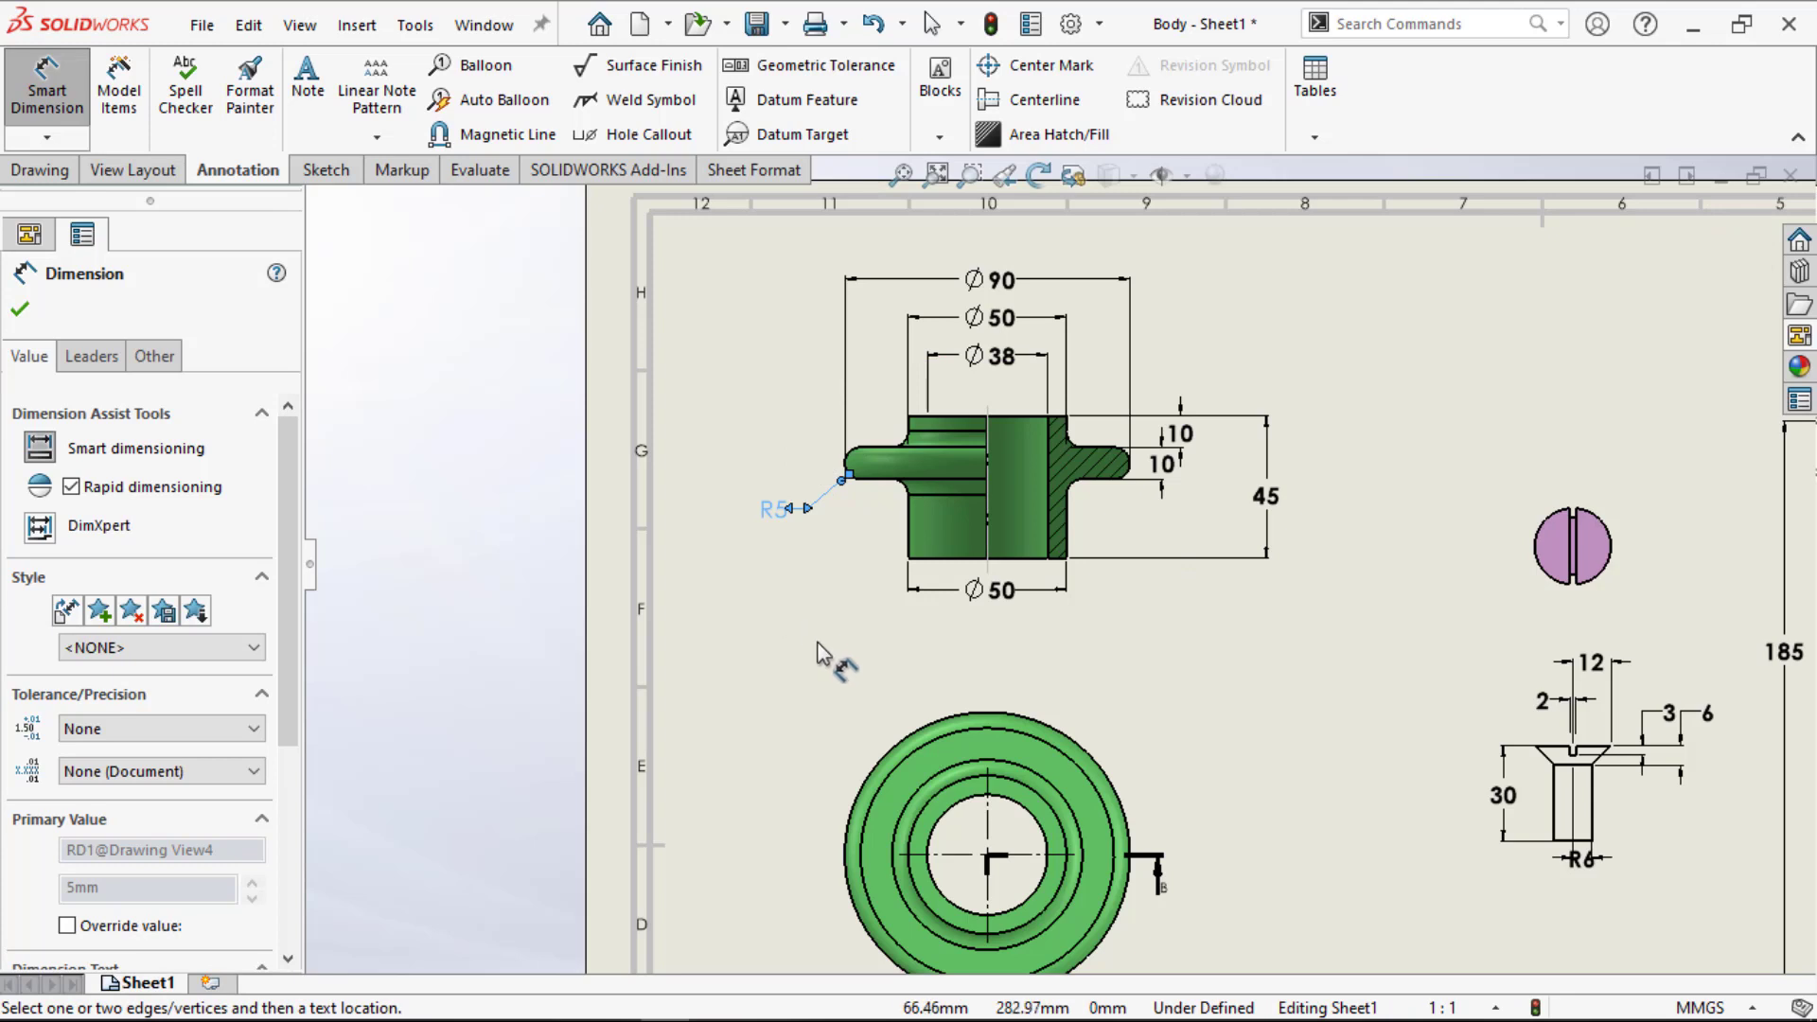
left_click(1032, 812)
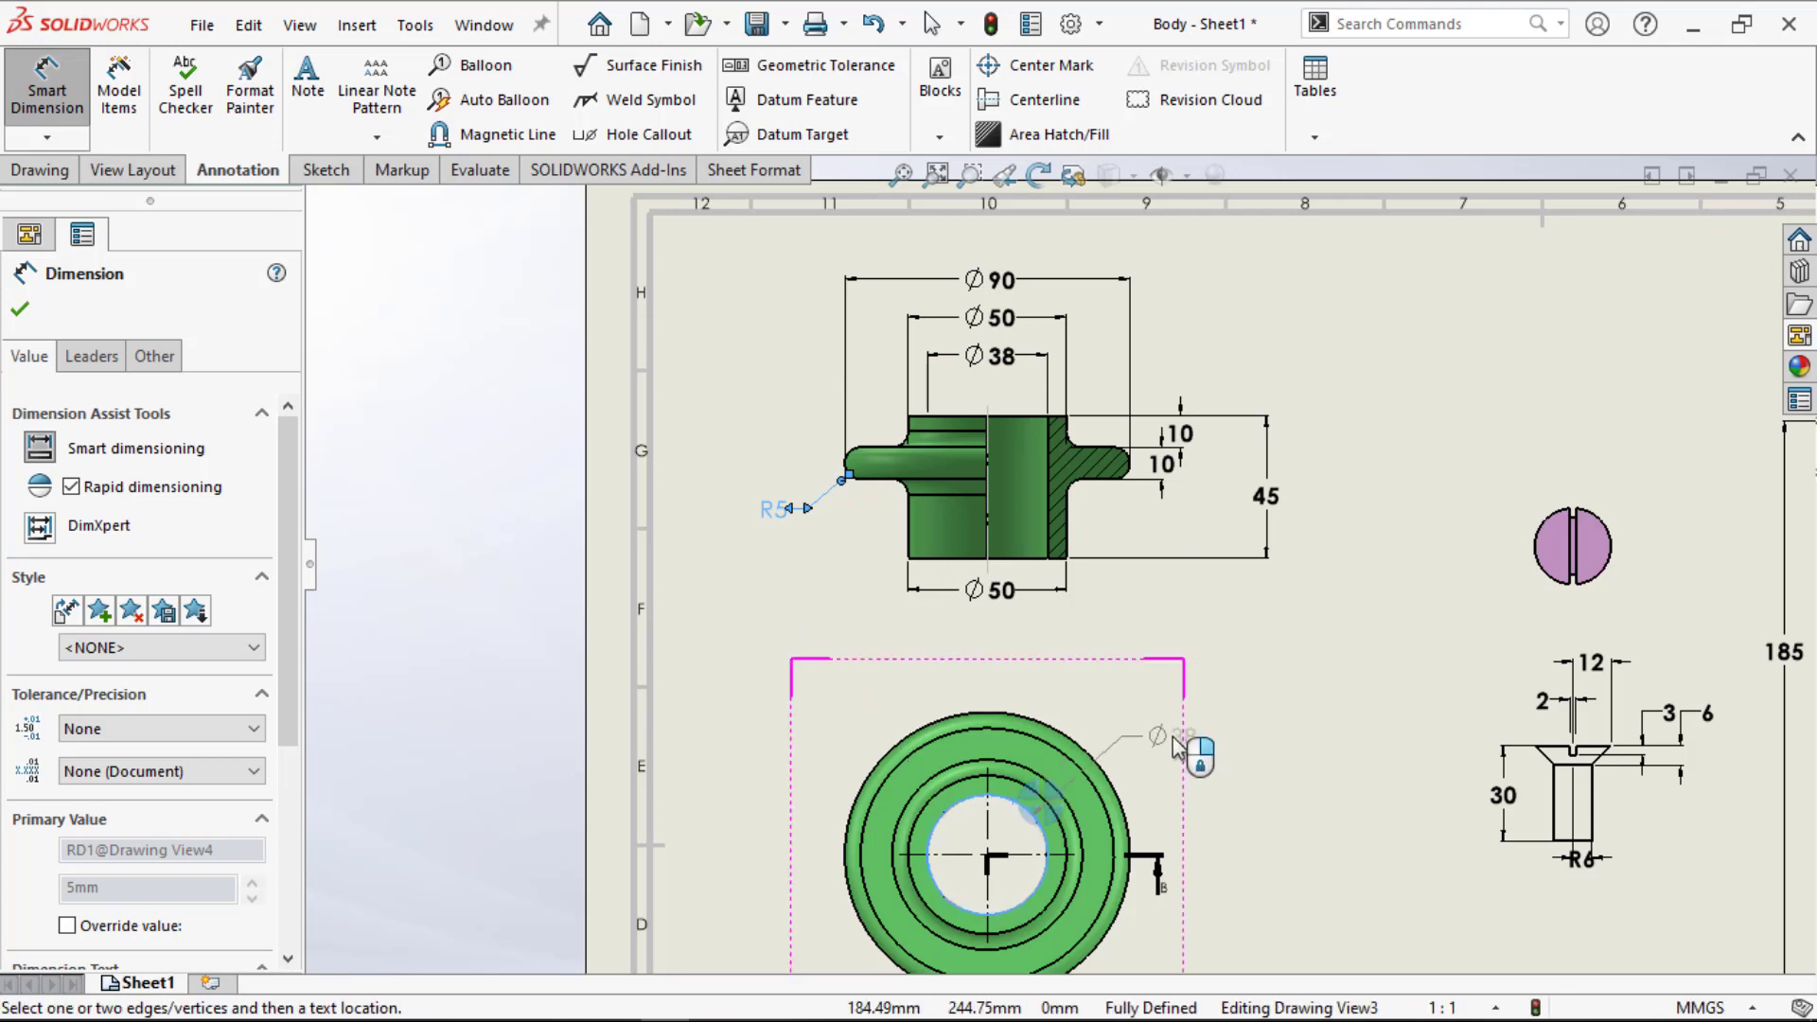
left_click(1227, 713)
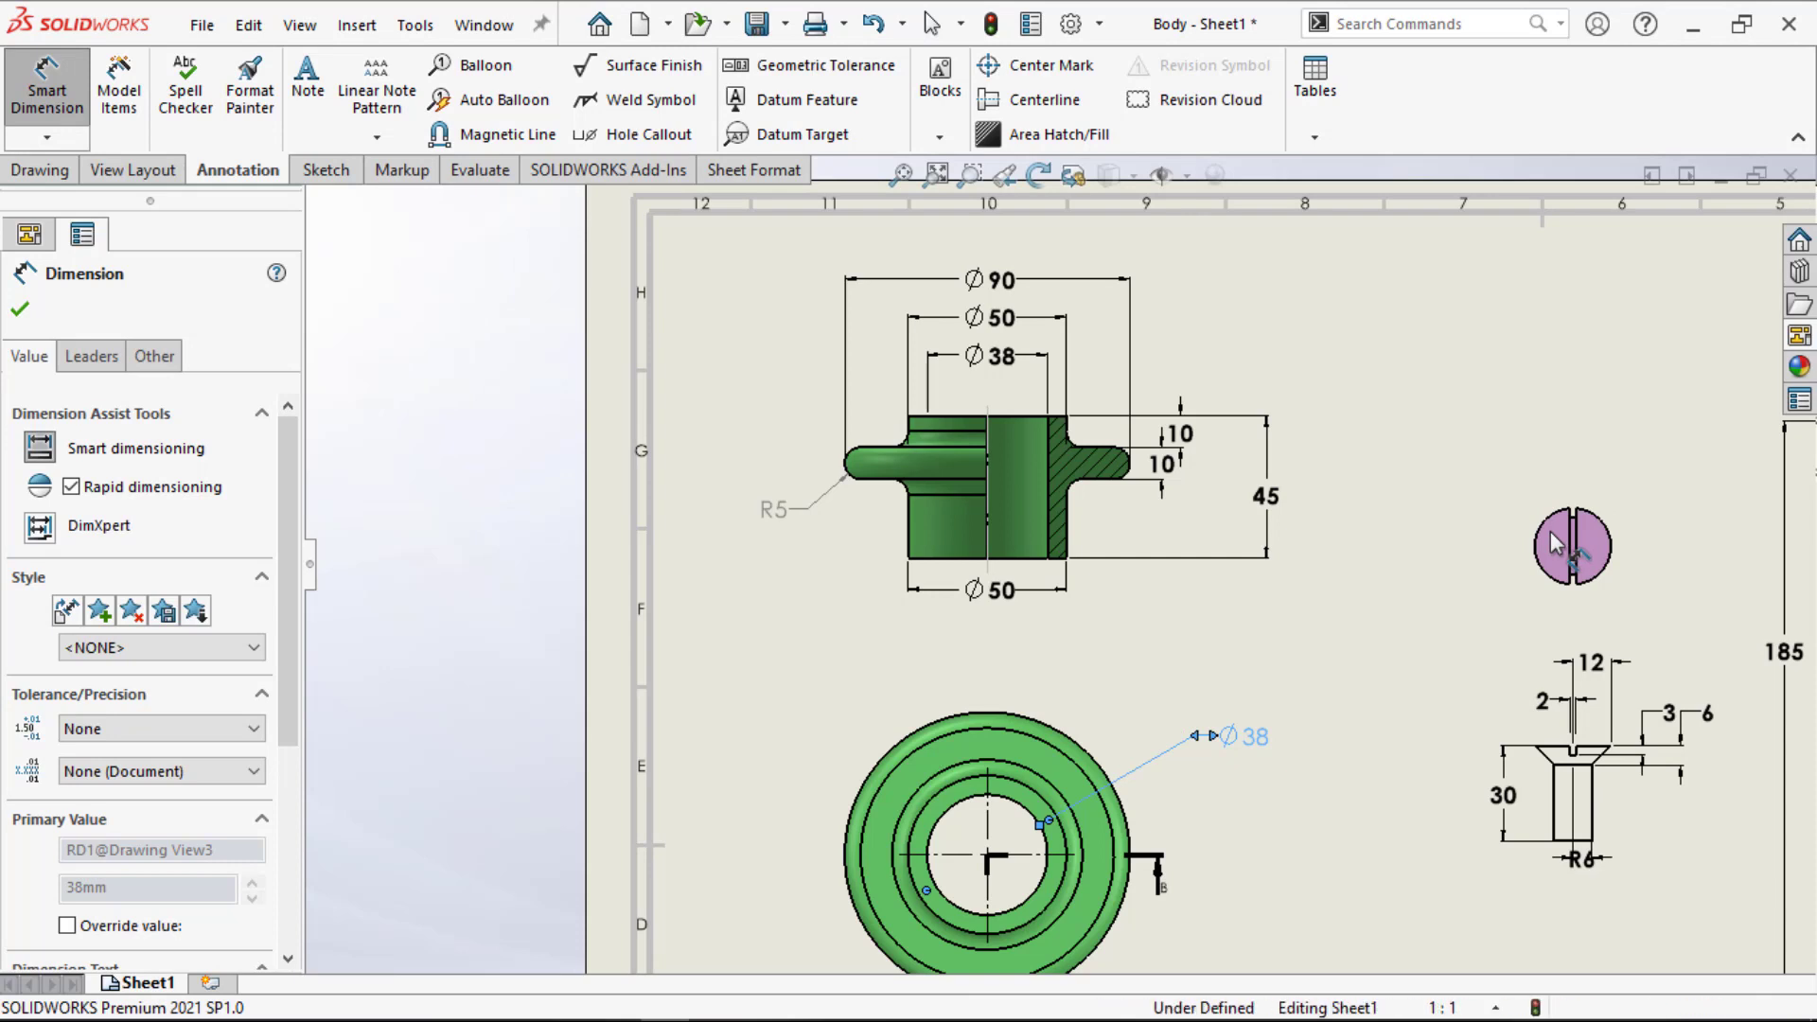
Step: Dimension the slot width in the Screw's top view, placing the value below the head
scroll(1637, 530, "down", 3)
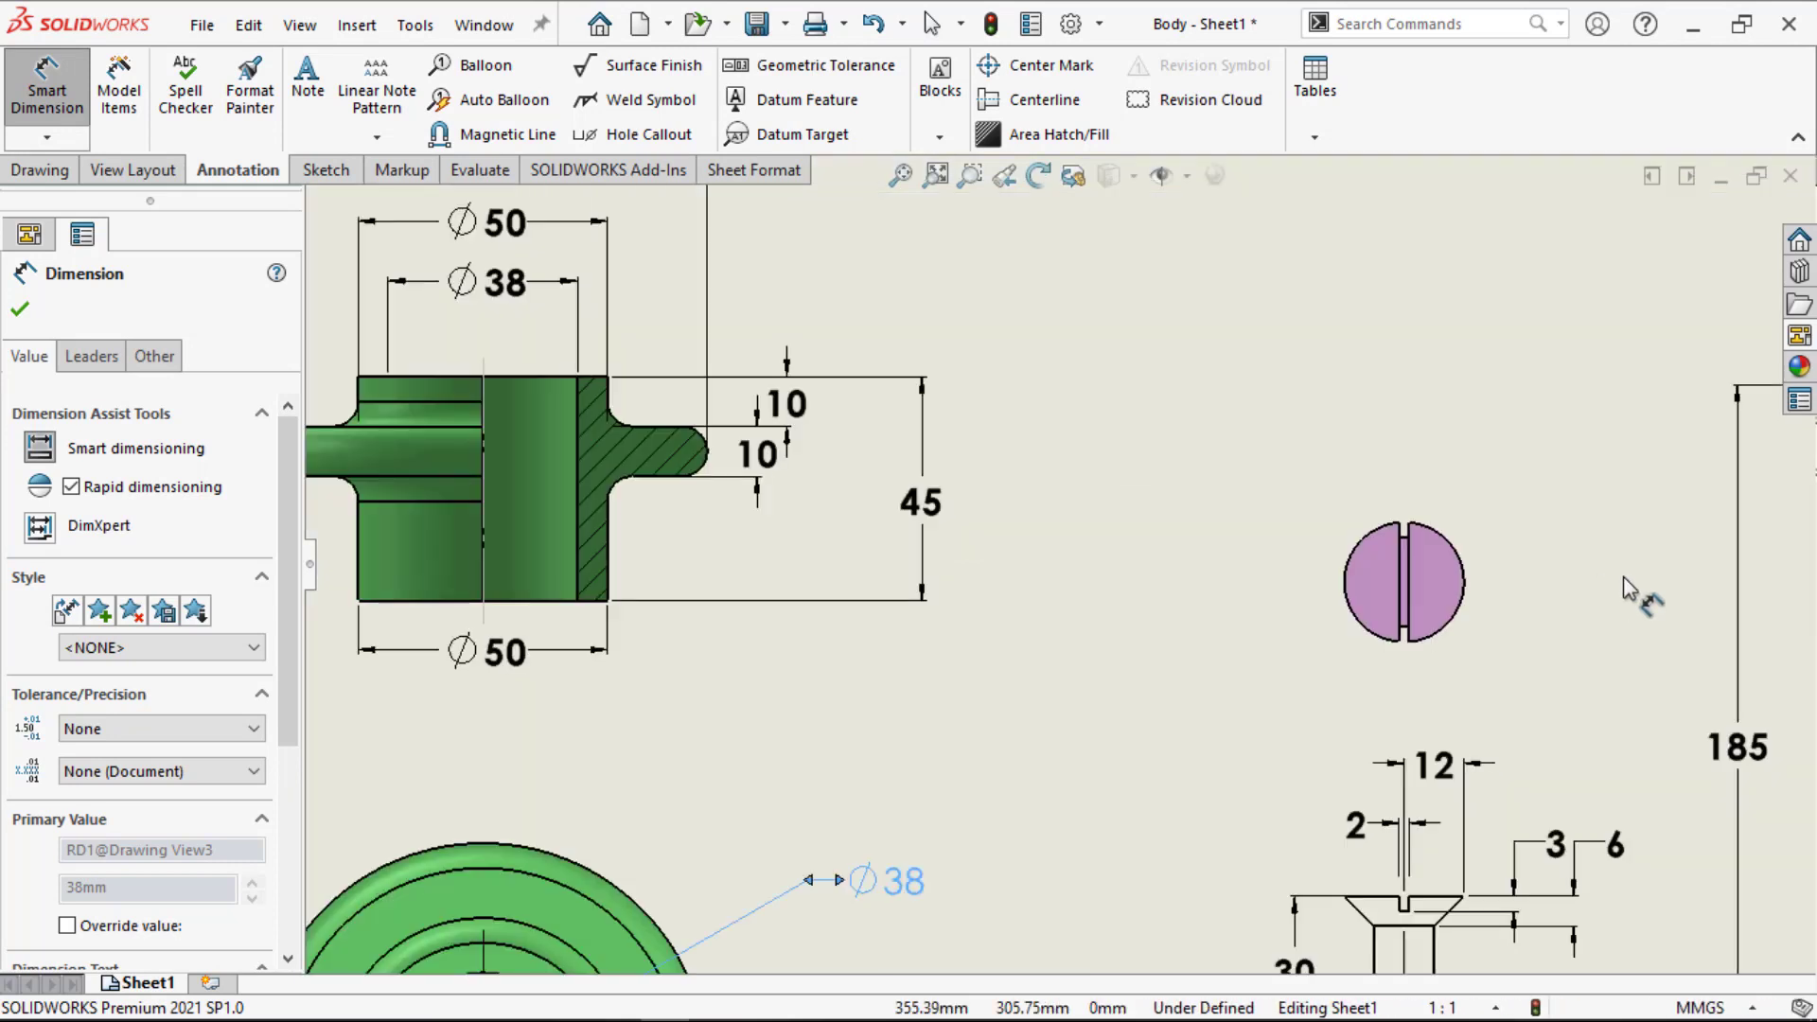
left_click(1403, 589)
left_click(1411, 611)
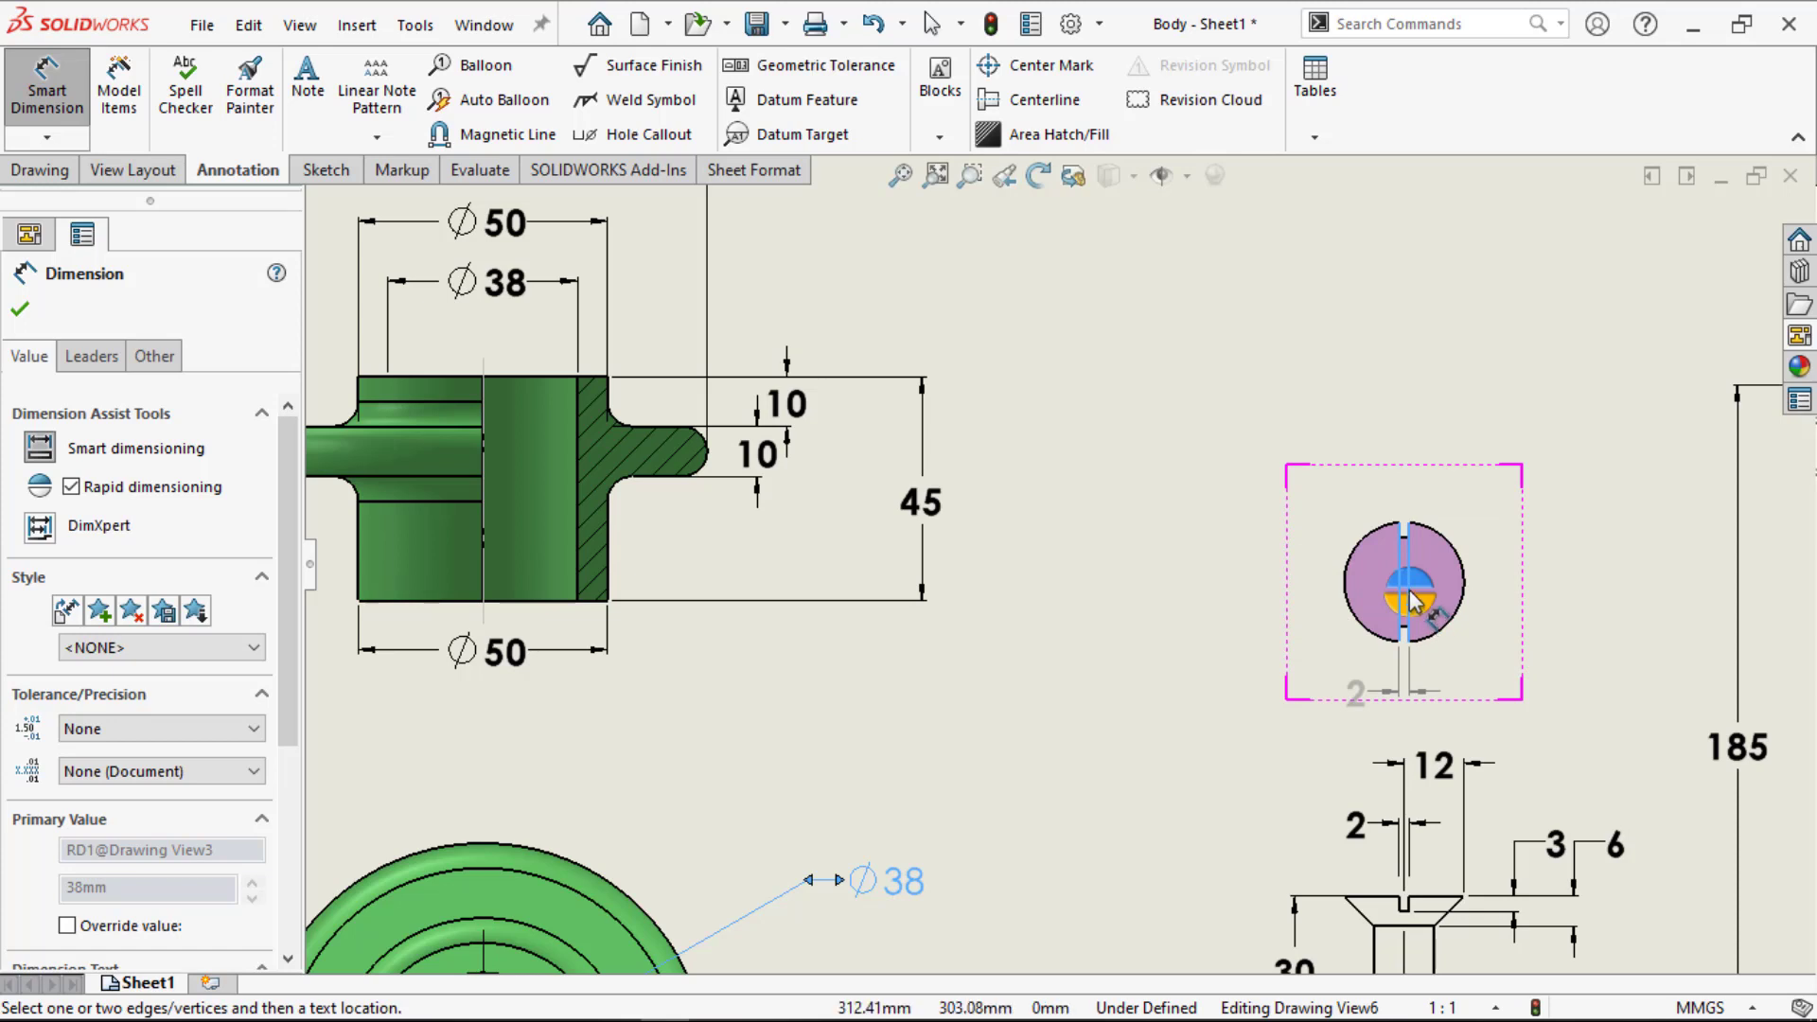
left_click(1420, 611)
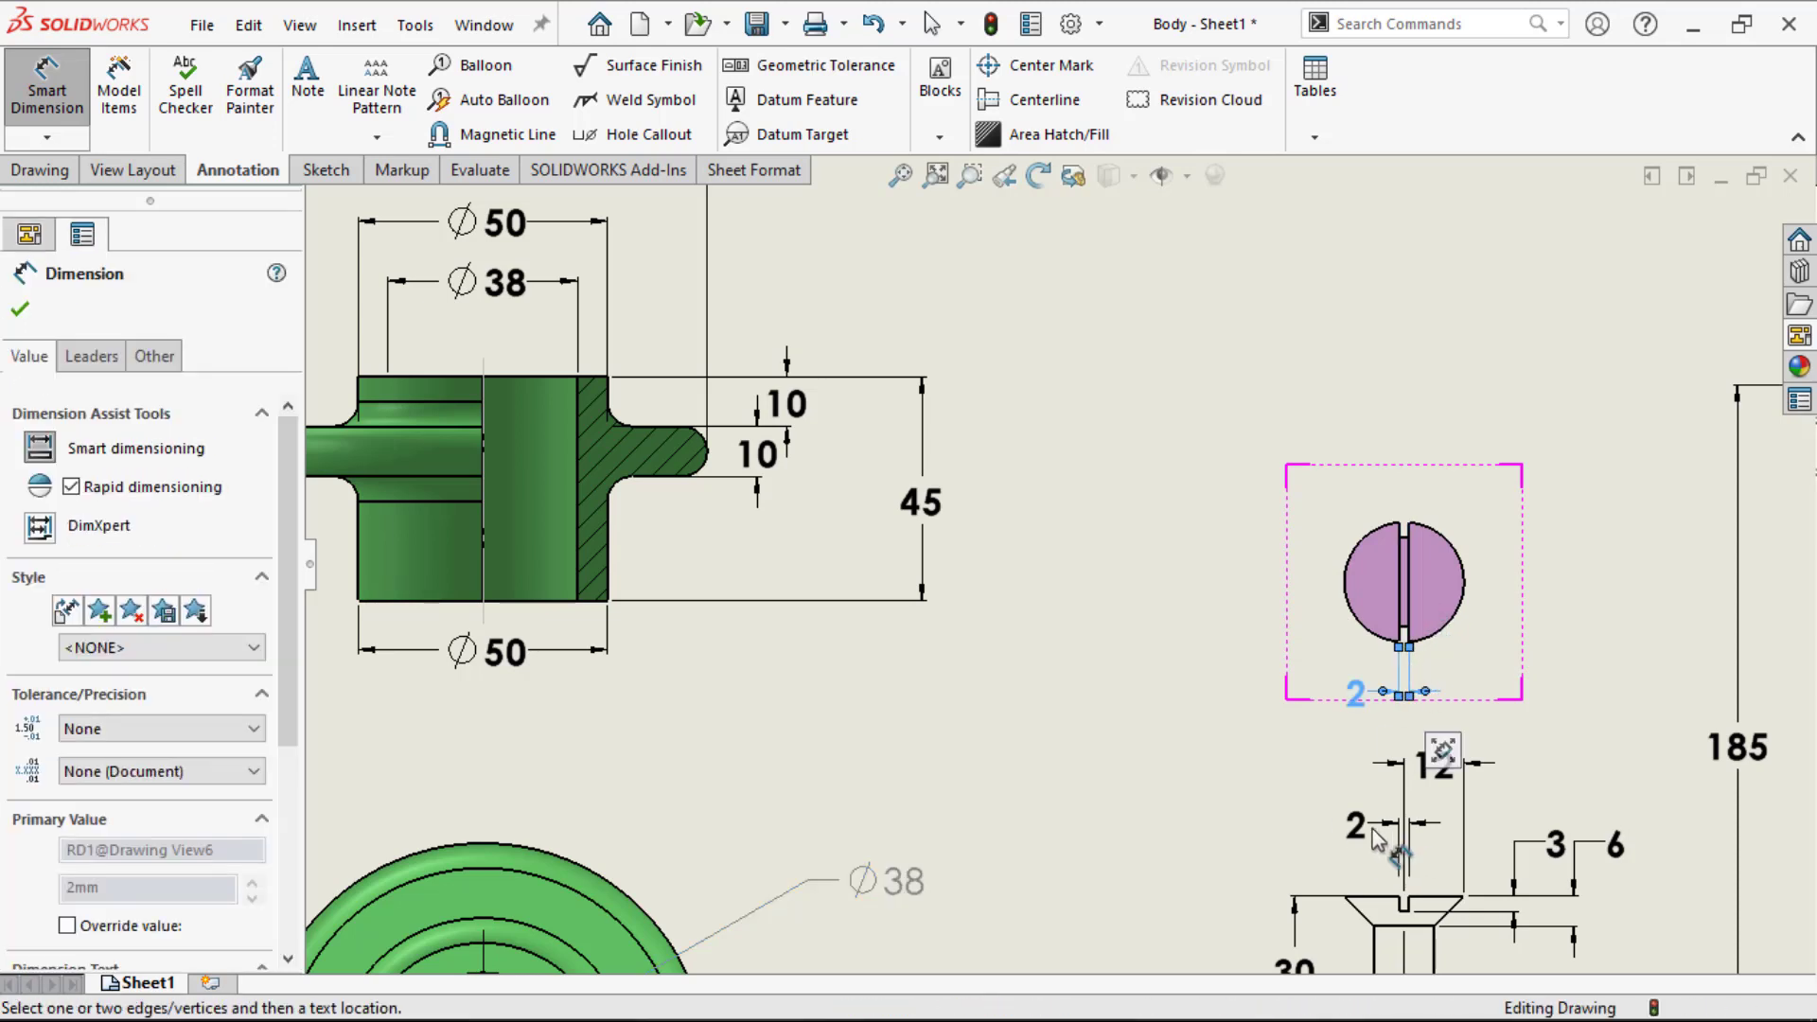
key("Escape")
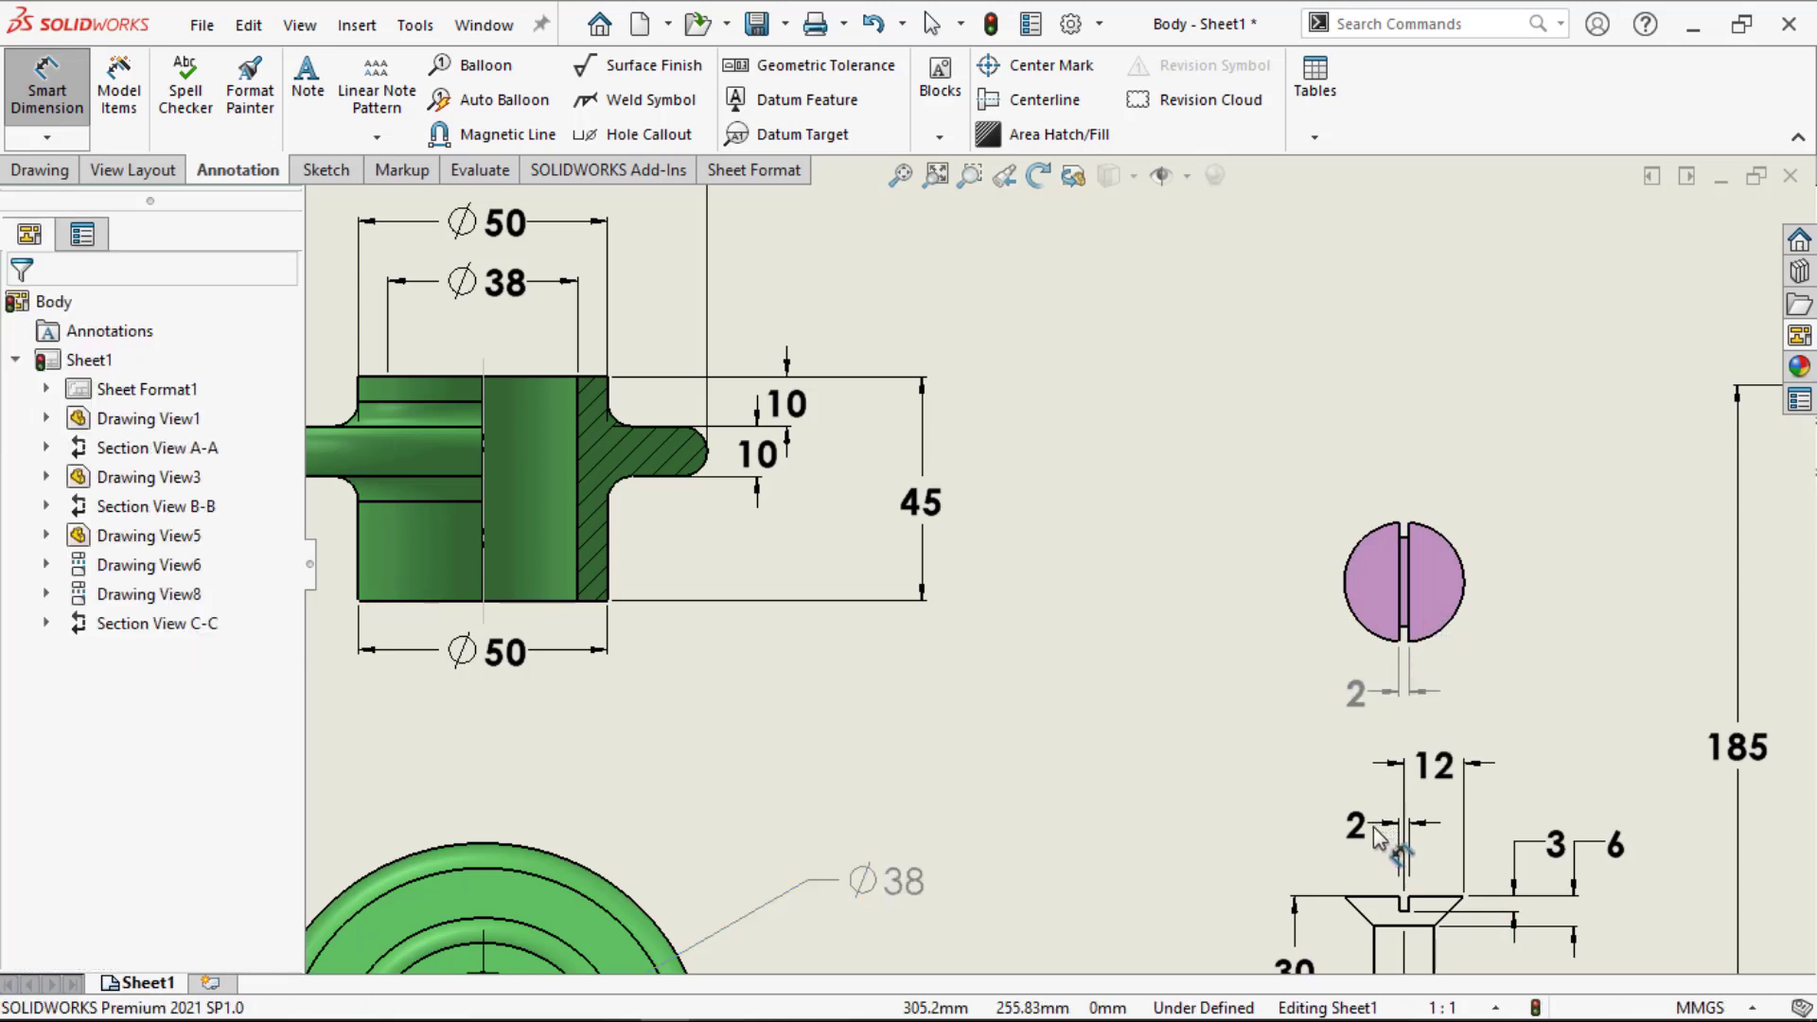
Step: Delete the slot width dimension of 2 above the Screw's front view
left_click(1384, 833)
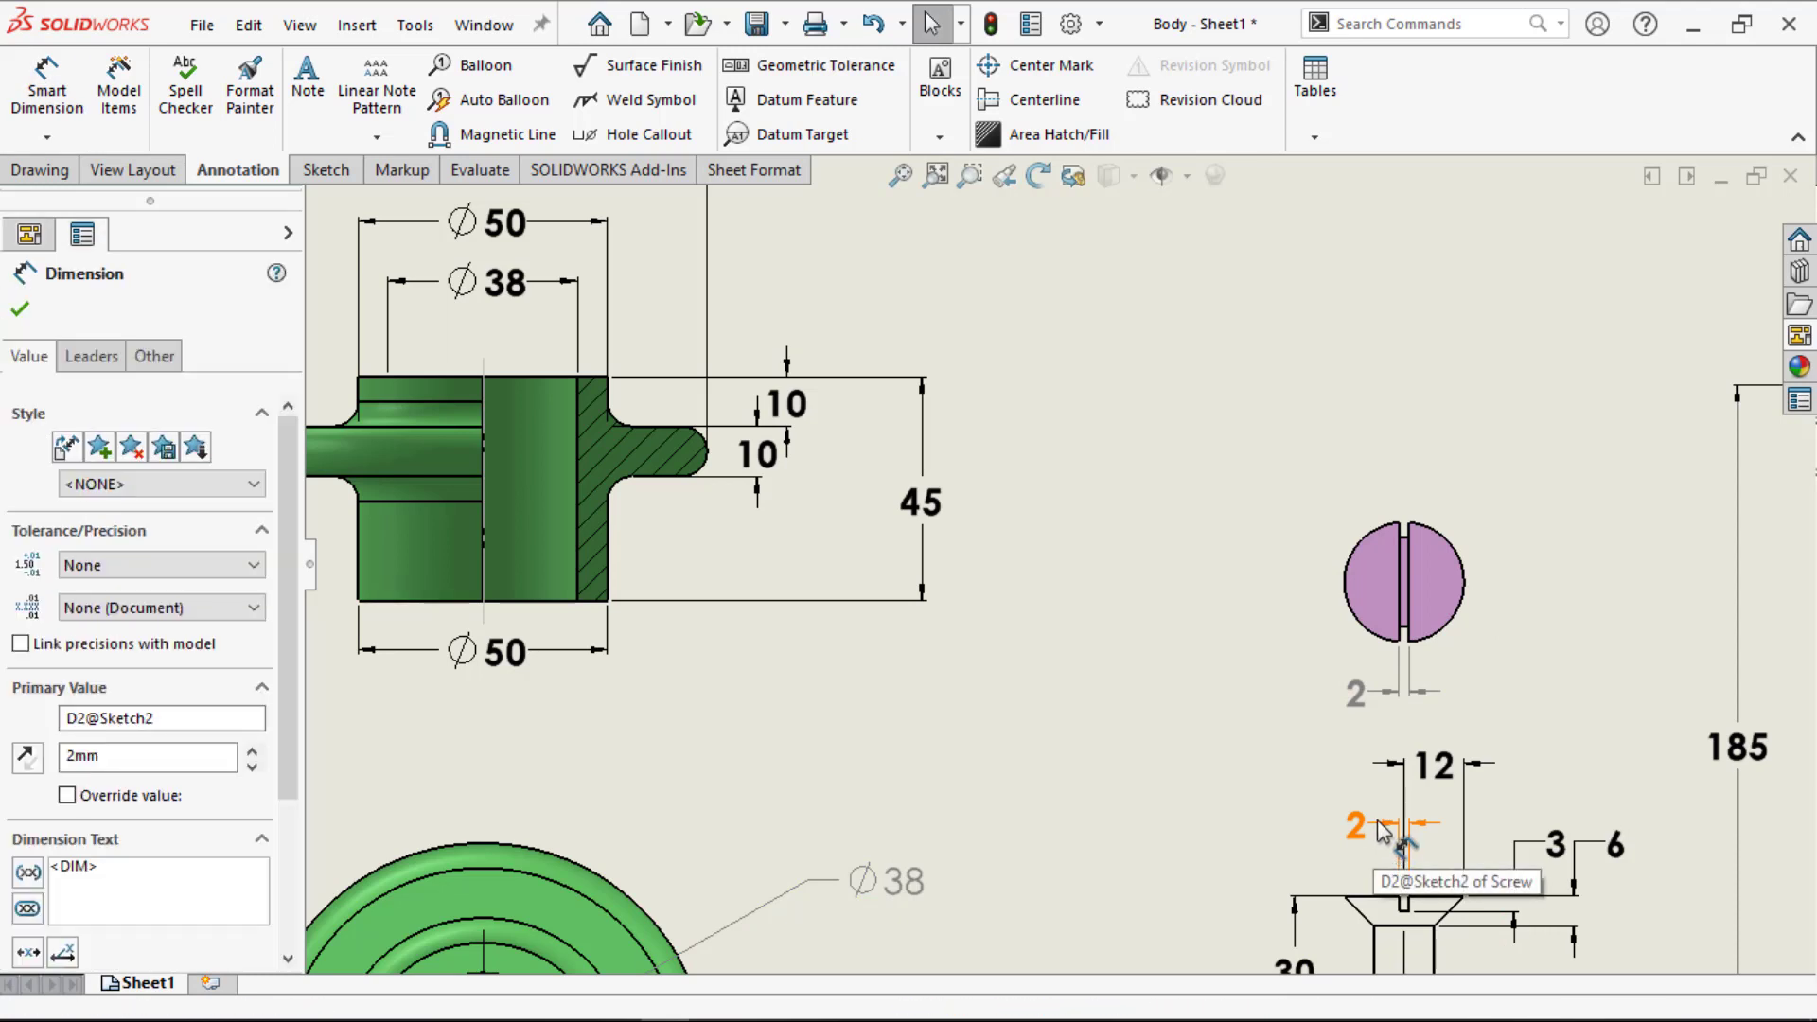
right_click(1385, 833)
key("Escape")
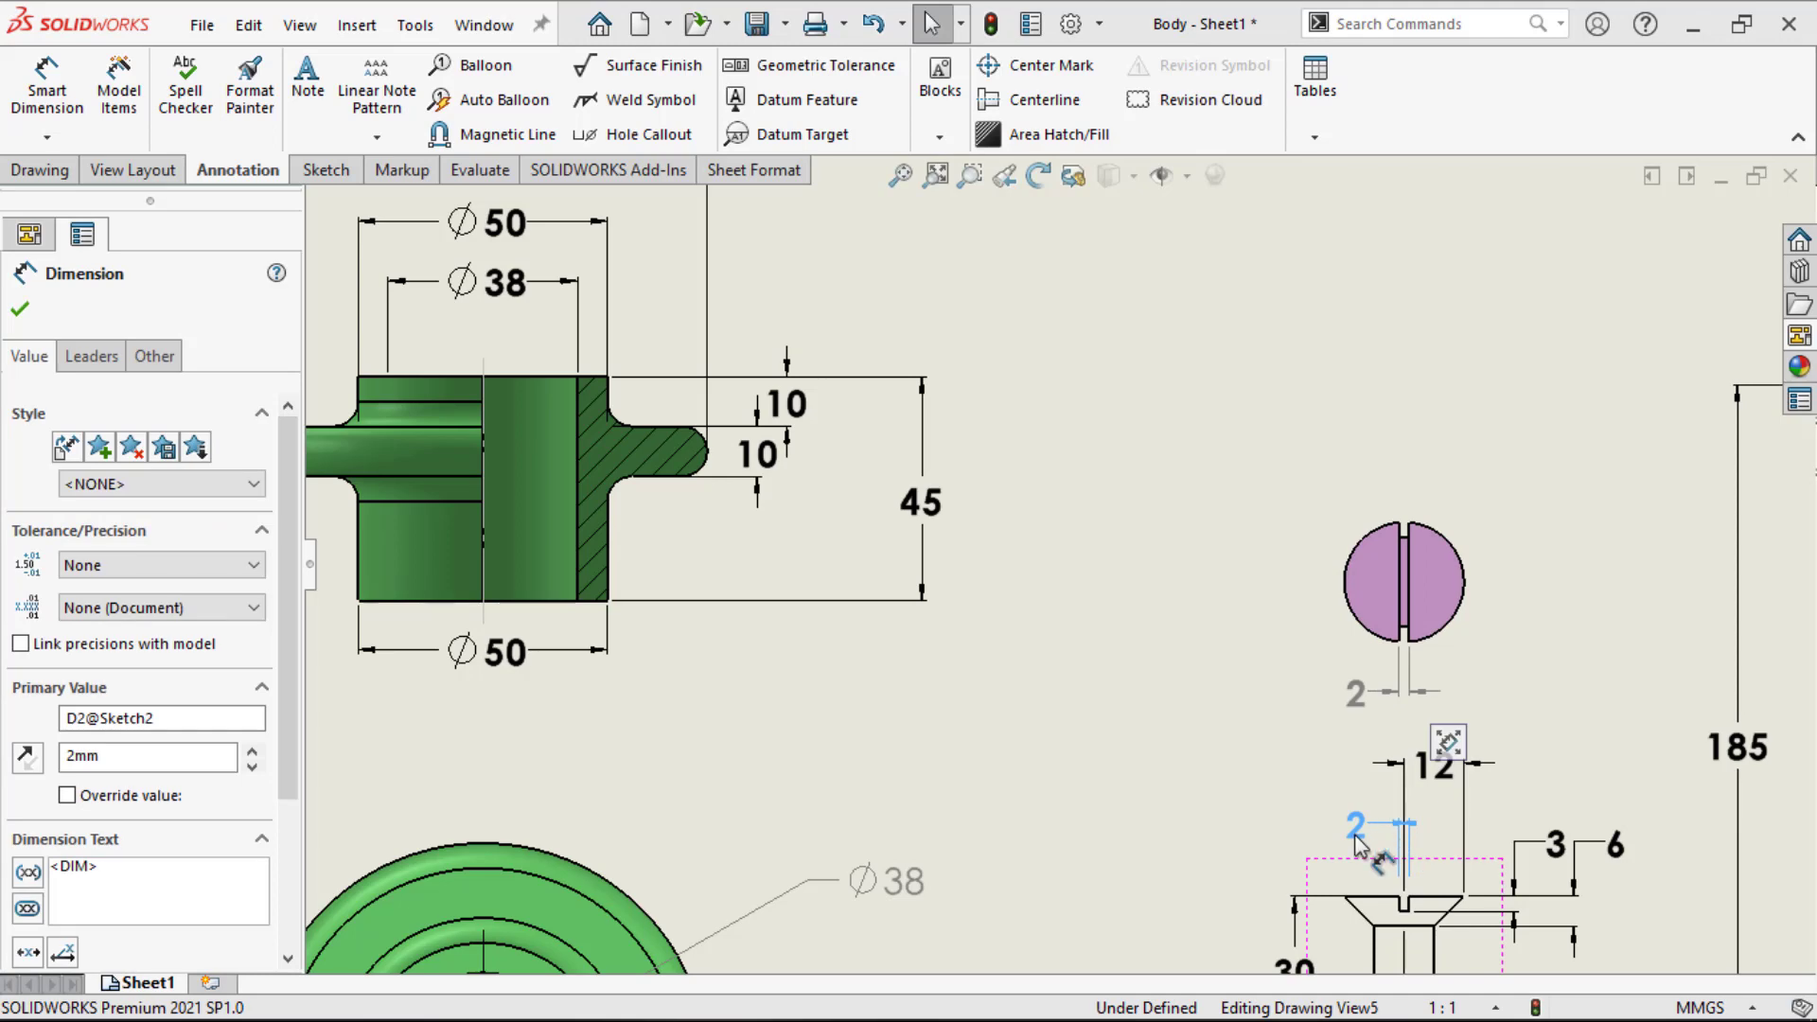
key("Delete")
scroll(1359, 833, "up", 1)
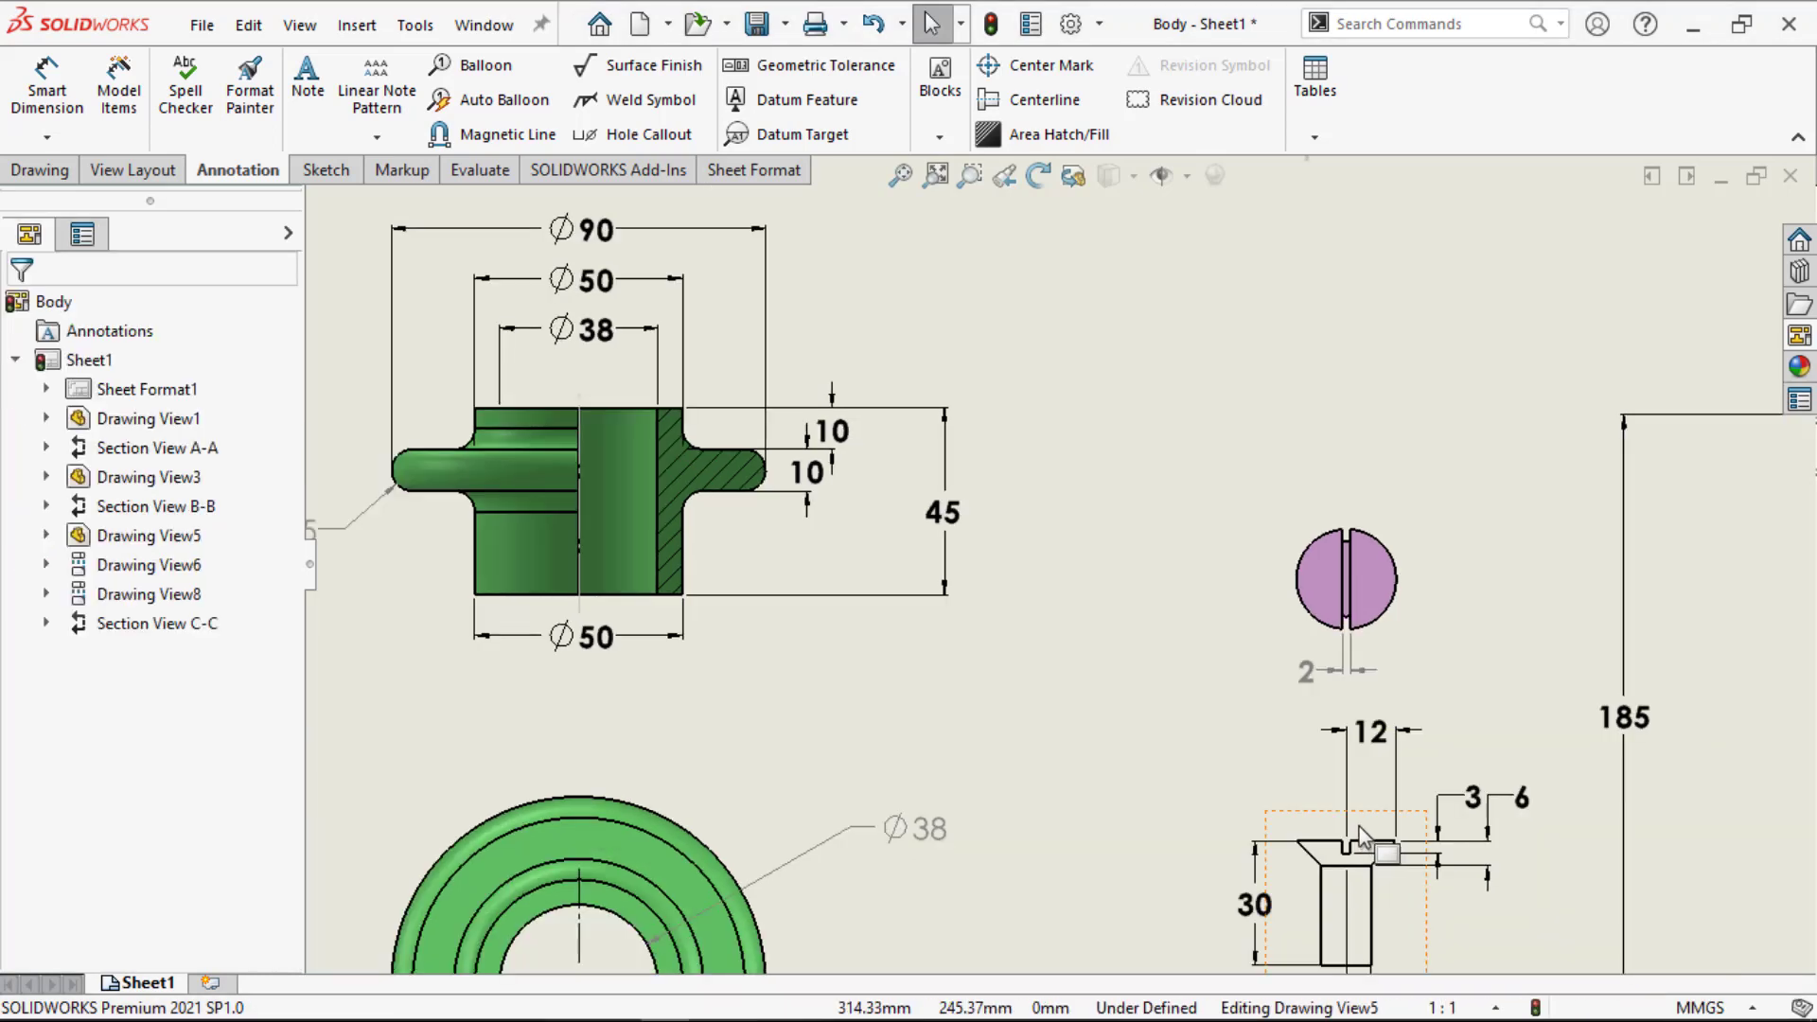
scroll(1359, 826, "up", 1)
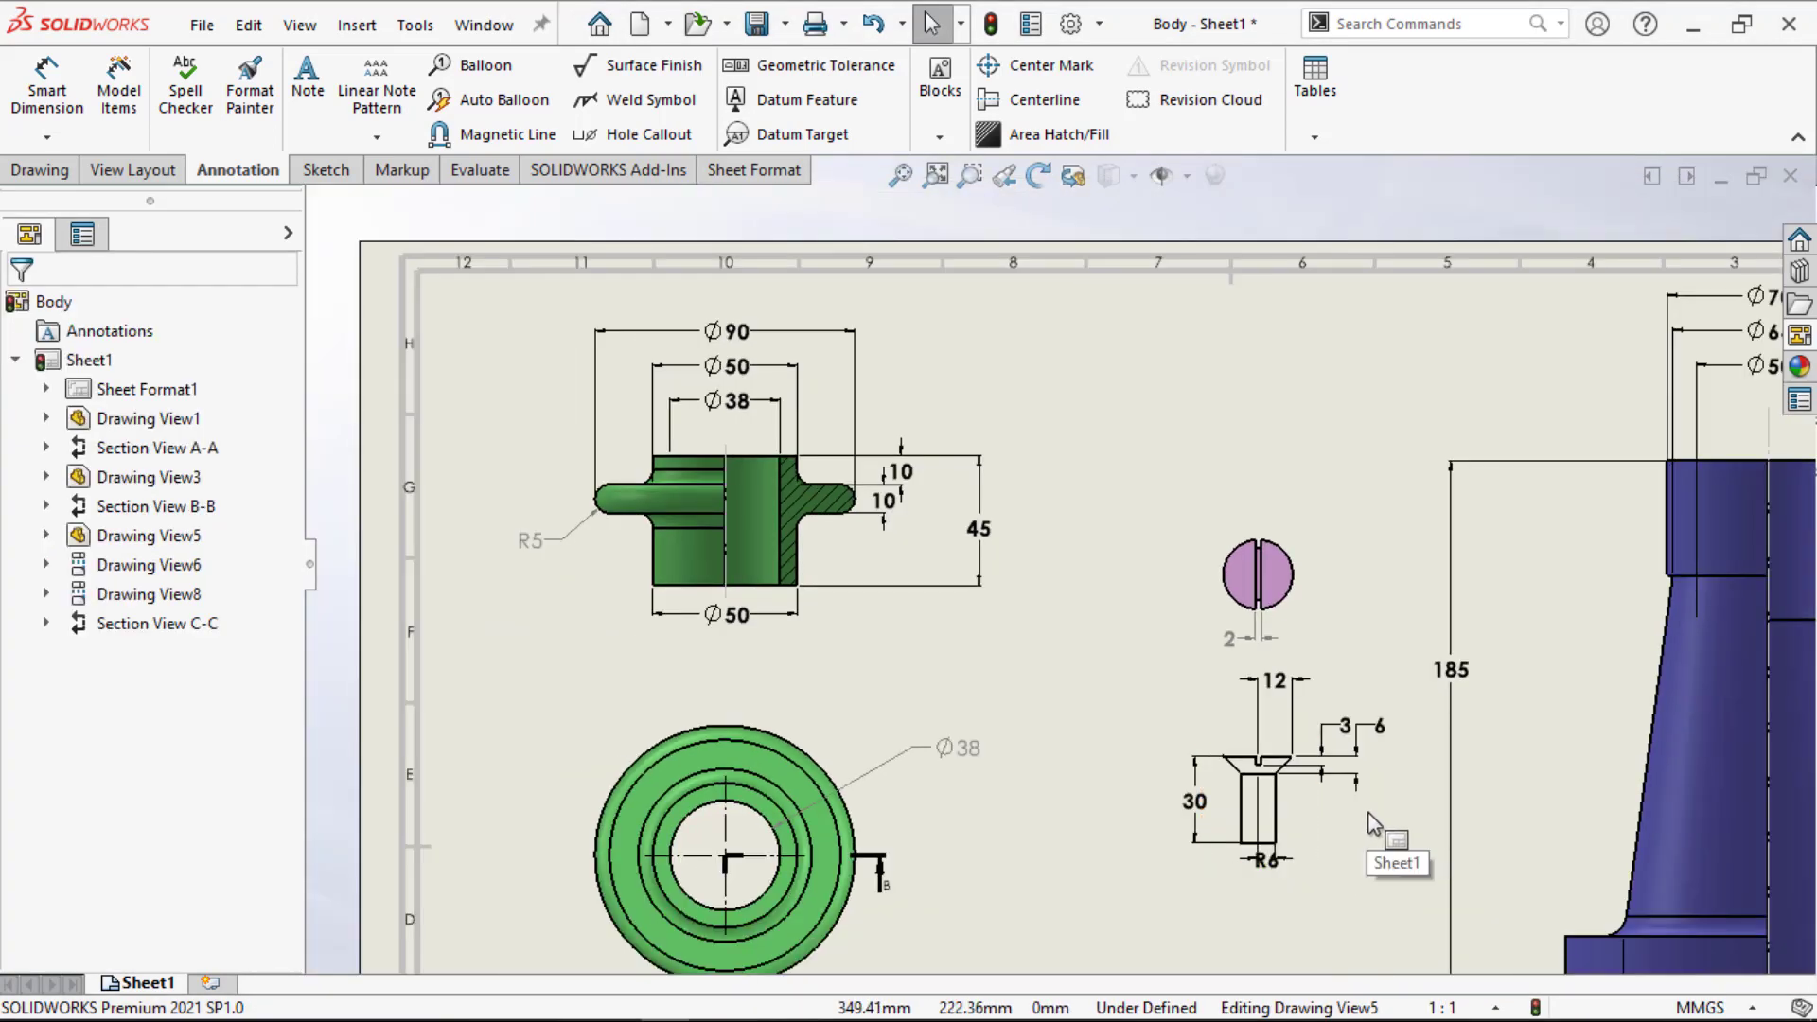
Step: Save the drawing as Components Drafting 1 in the 1) Screw Jack folder
key("f")
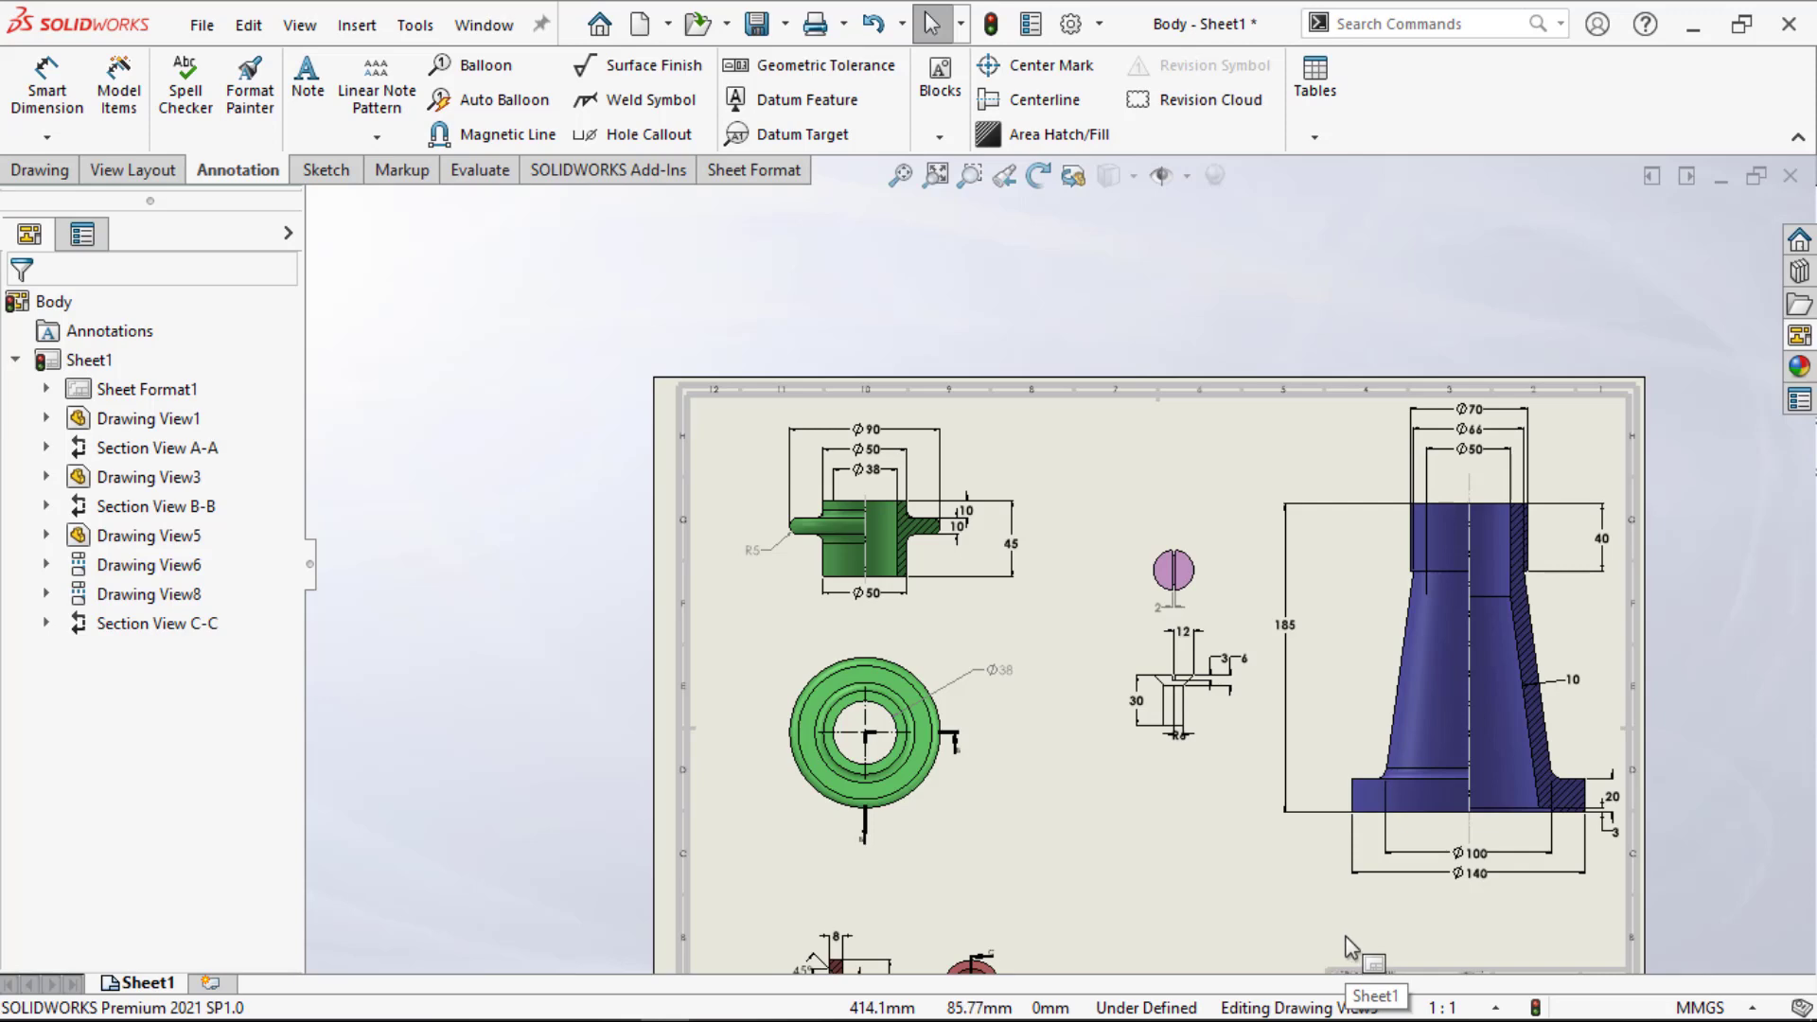
key("f")
key("ctrl+s")
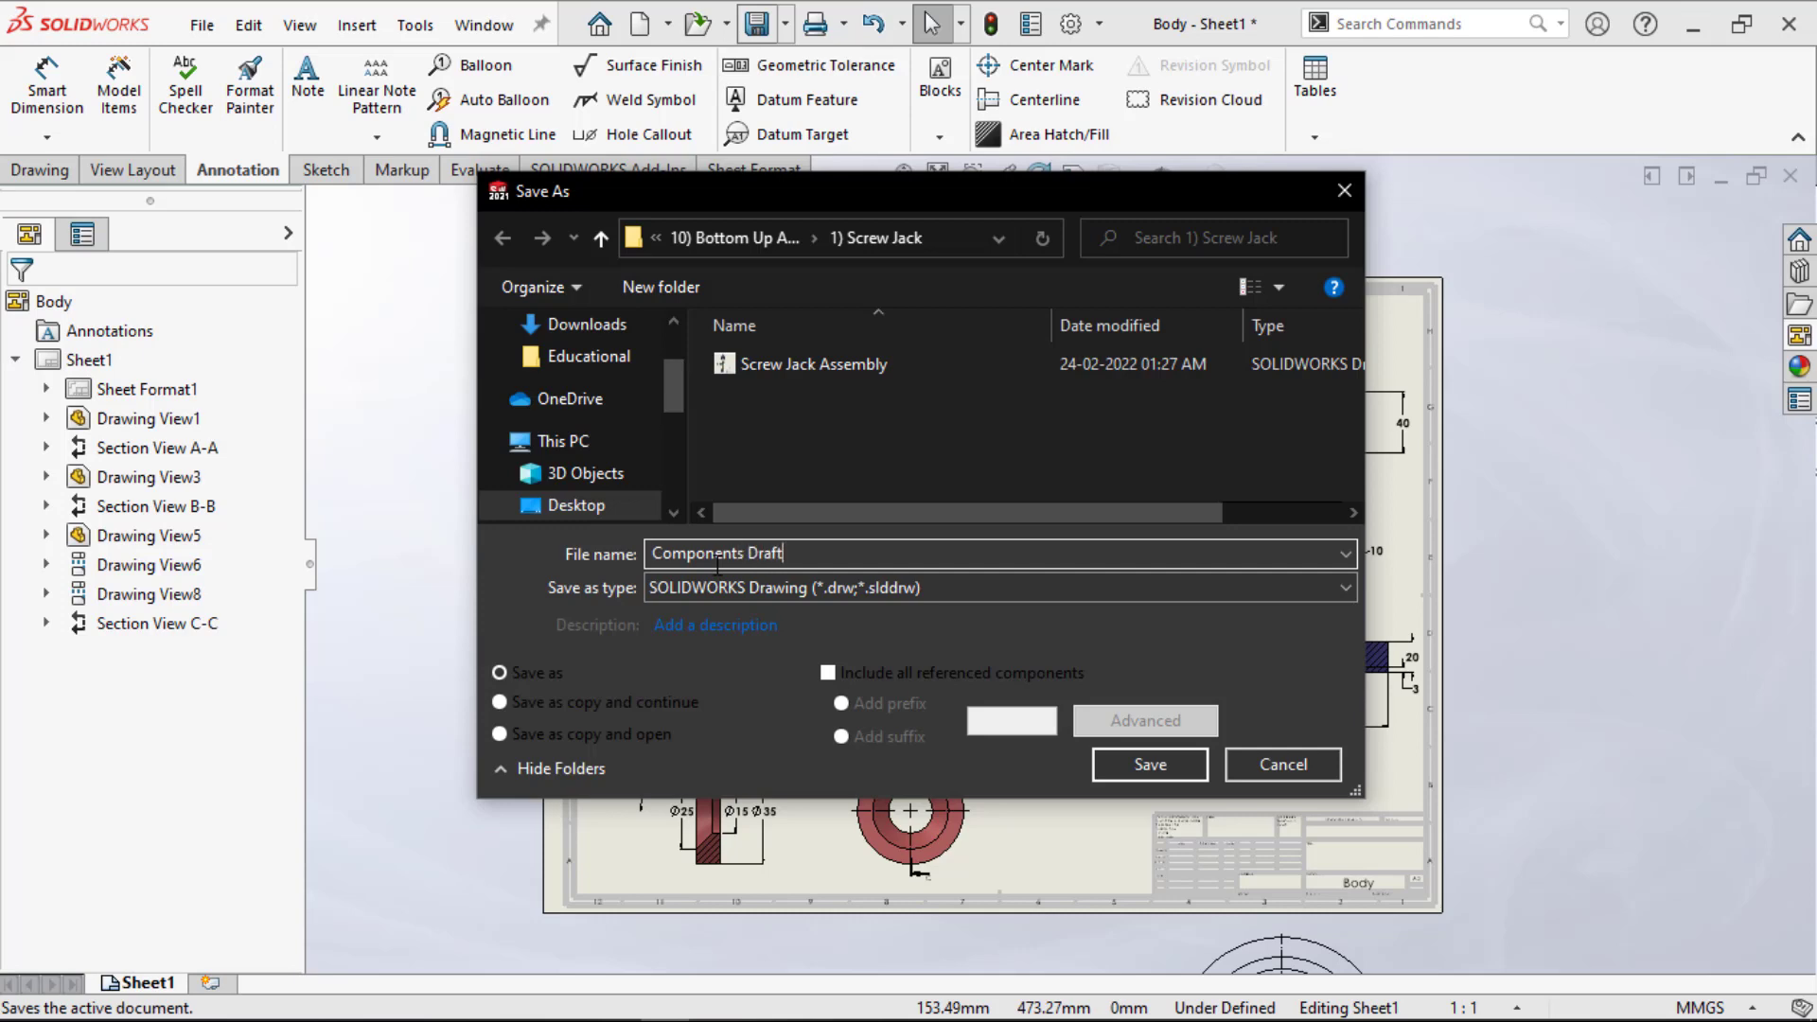
key("Return")
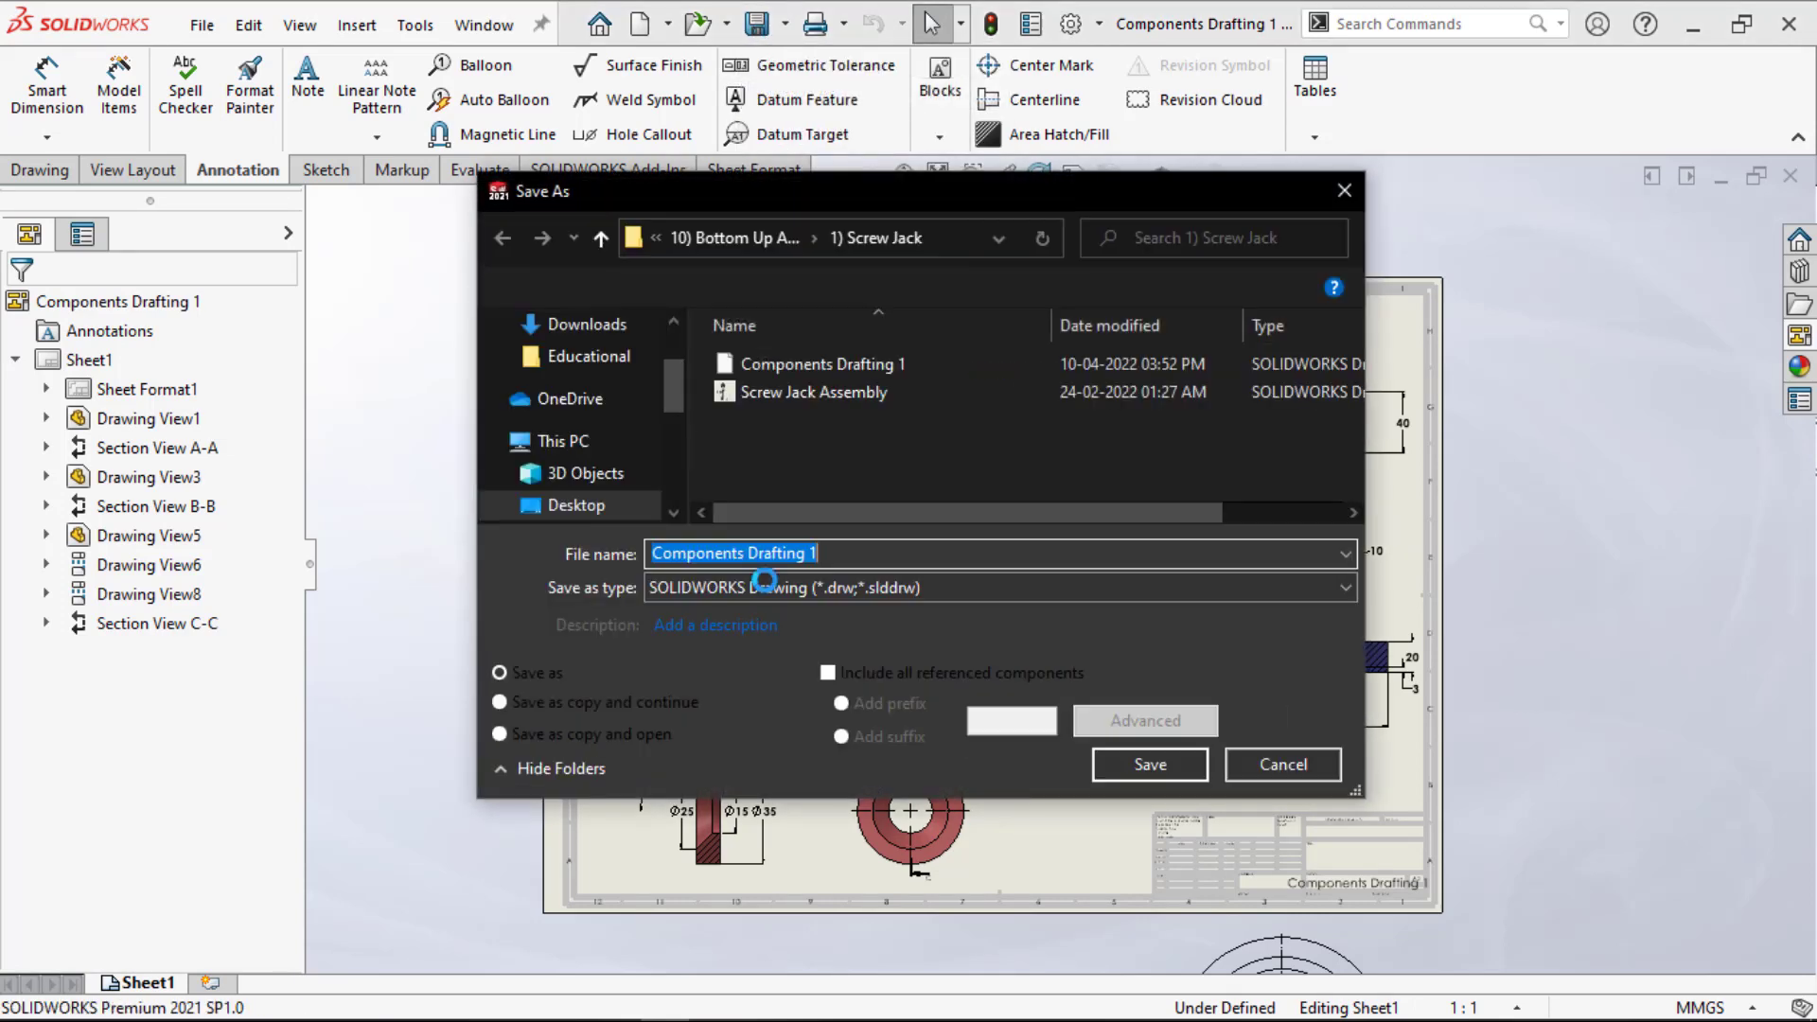
Step: Save the drawing as a PDF named Components Drafting 1
left_click(765, 585)
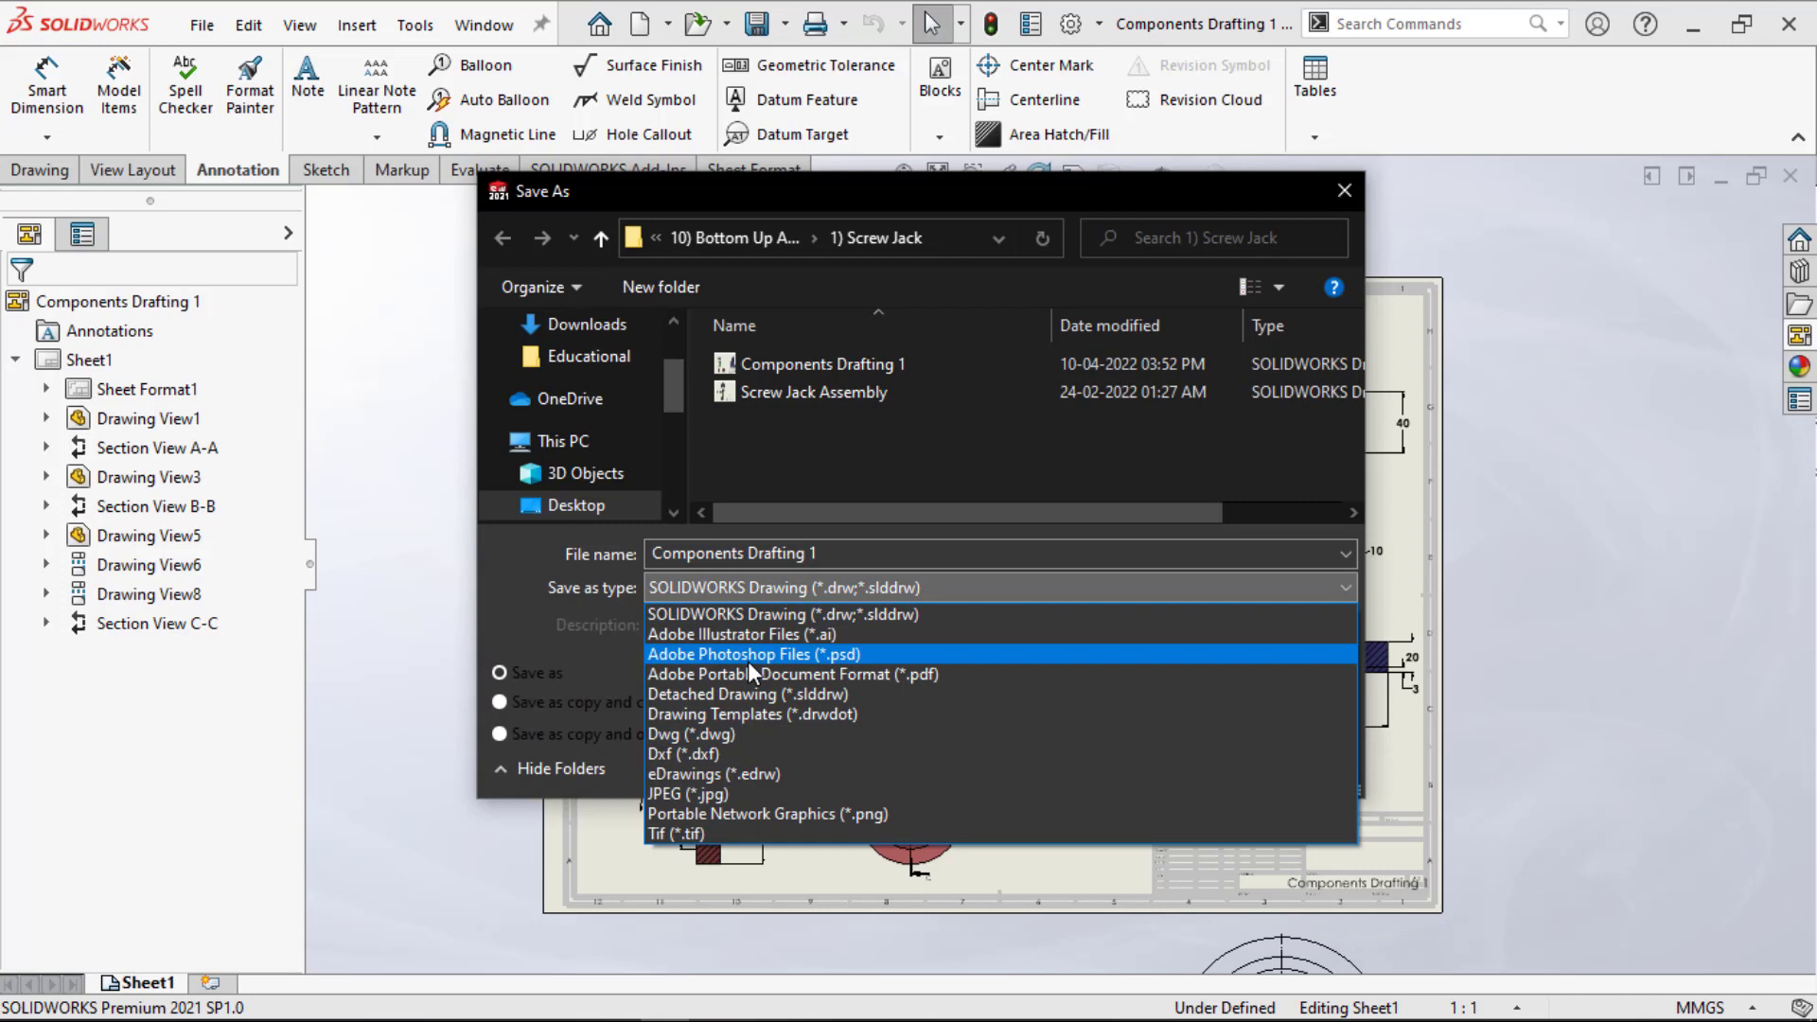
left_click(752, 672)
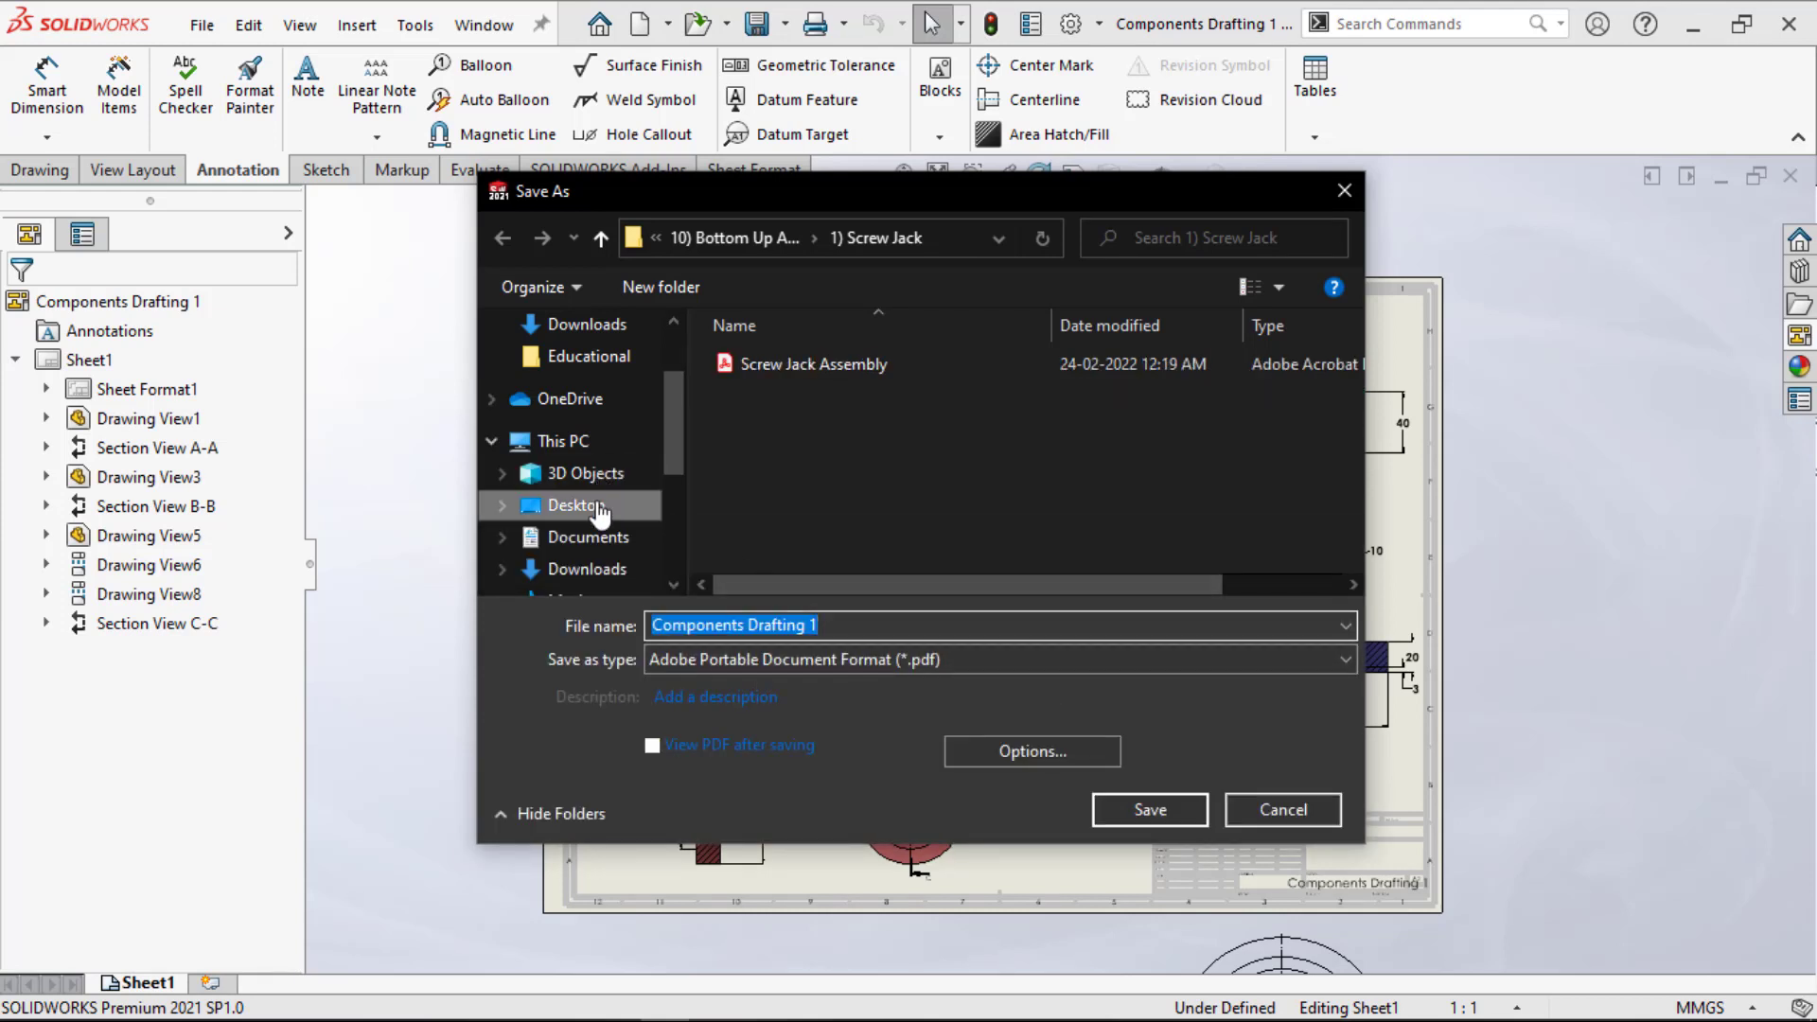
left_click(1138, 810)
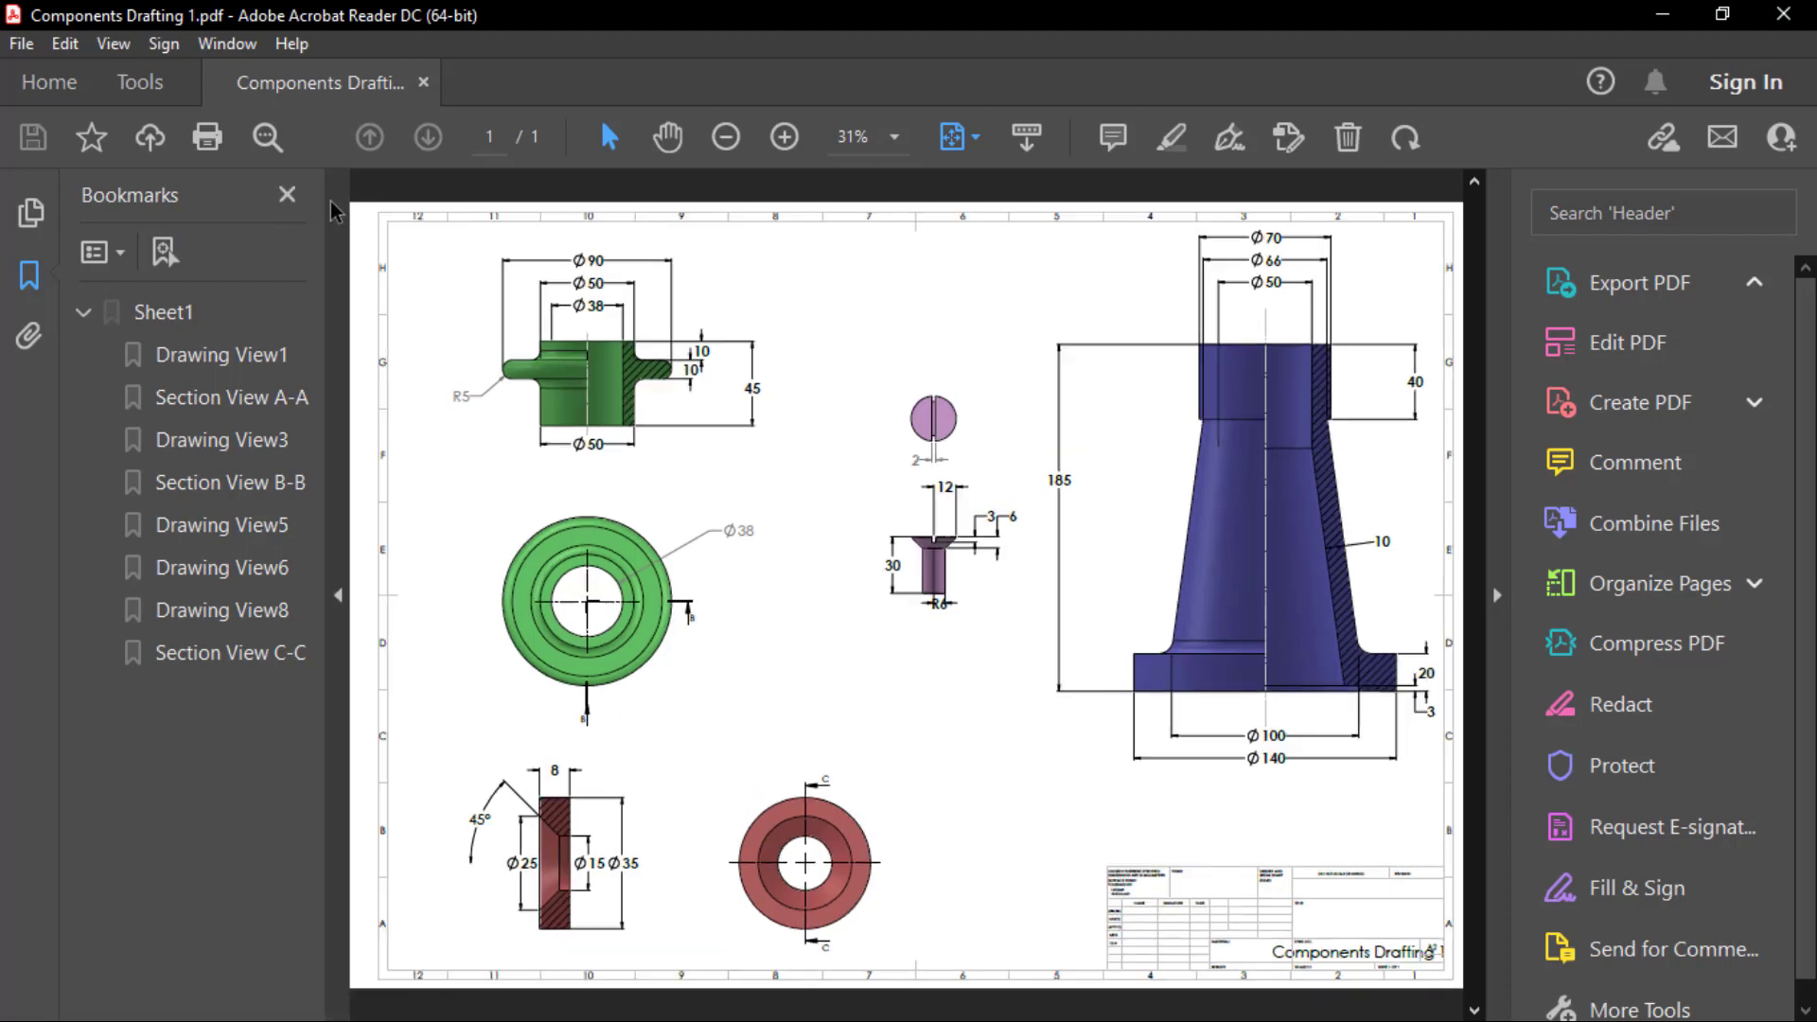
left_click(342, 195)
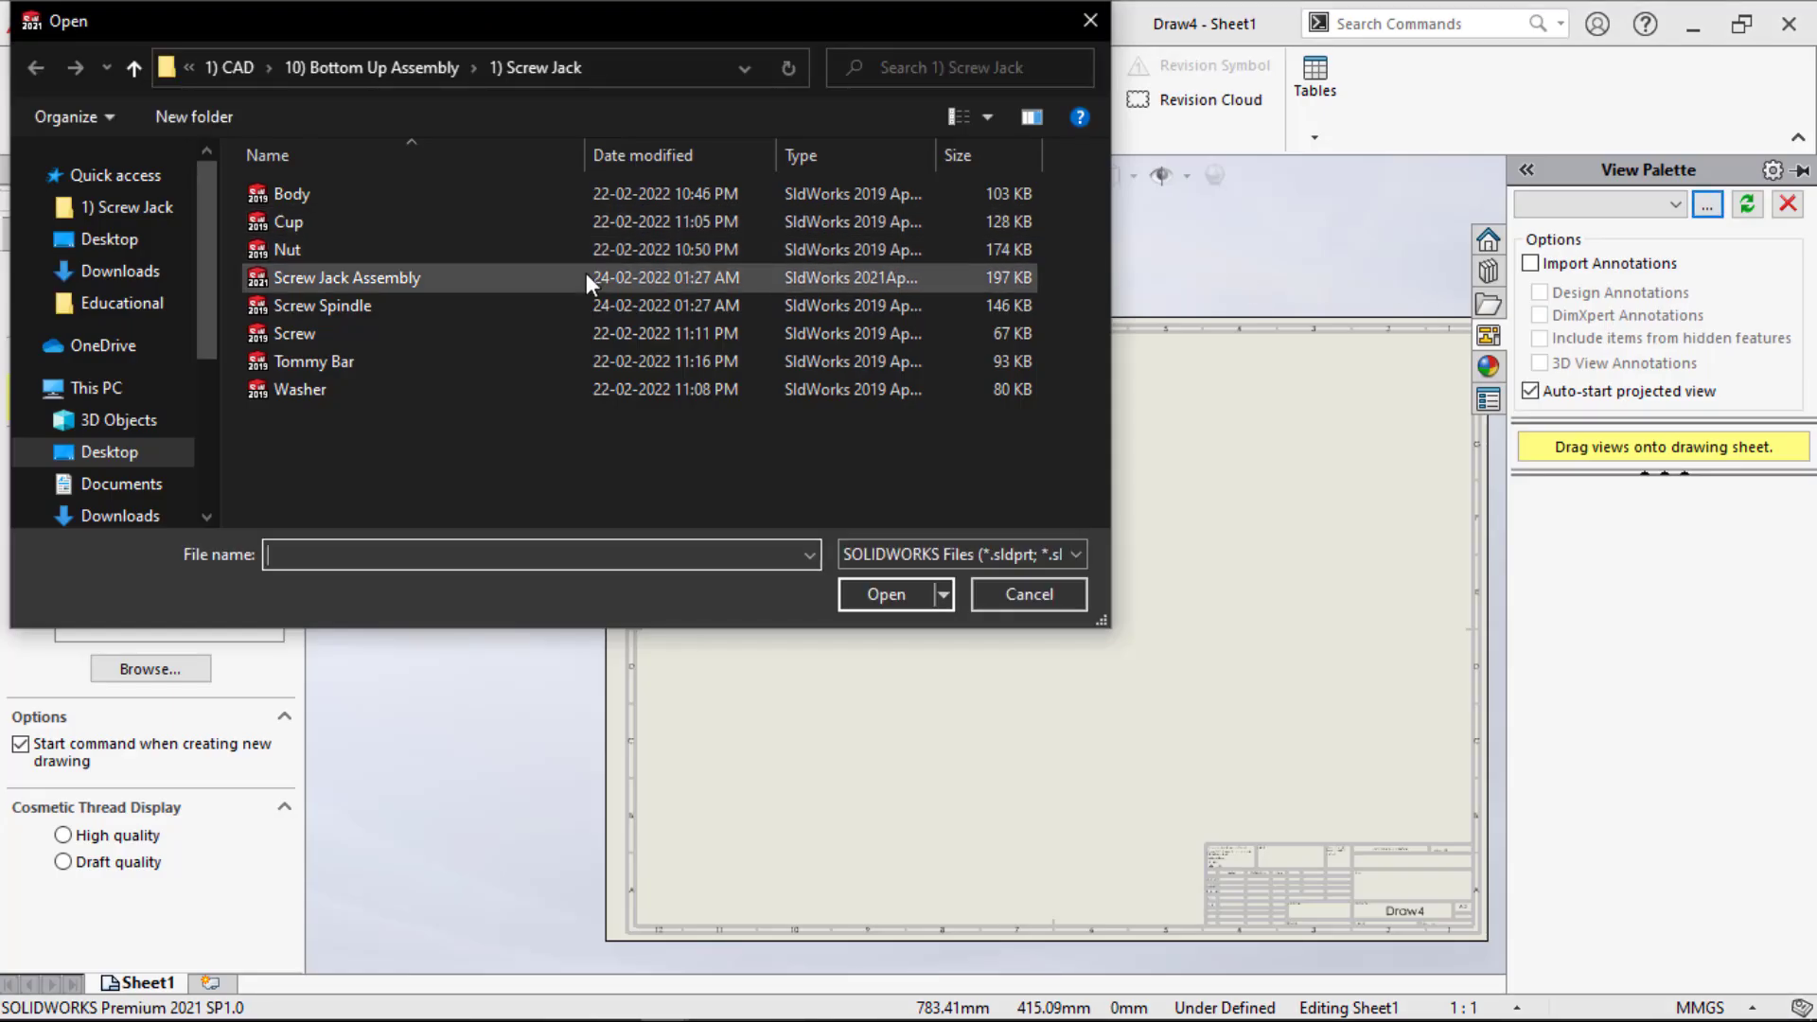
Step: Load Screw Jack Assembly into the new drawing and place its isometric exploded view in the sheet's upper-left corner
left_click(587, 276)
left_click(897, 596)
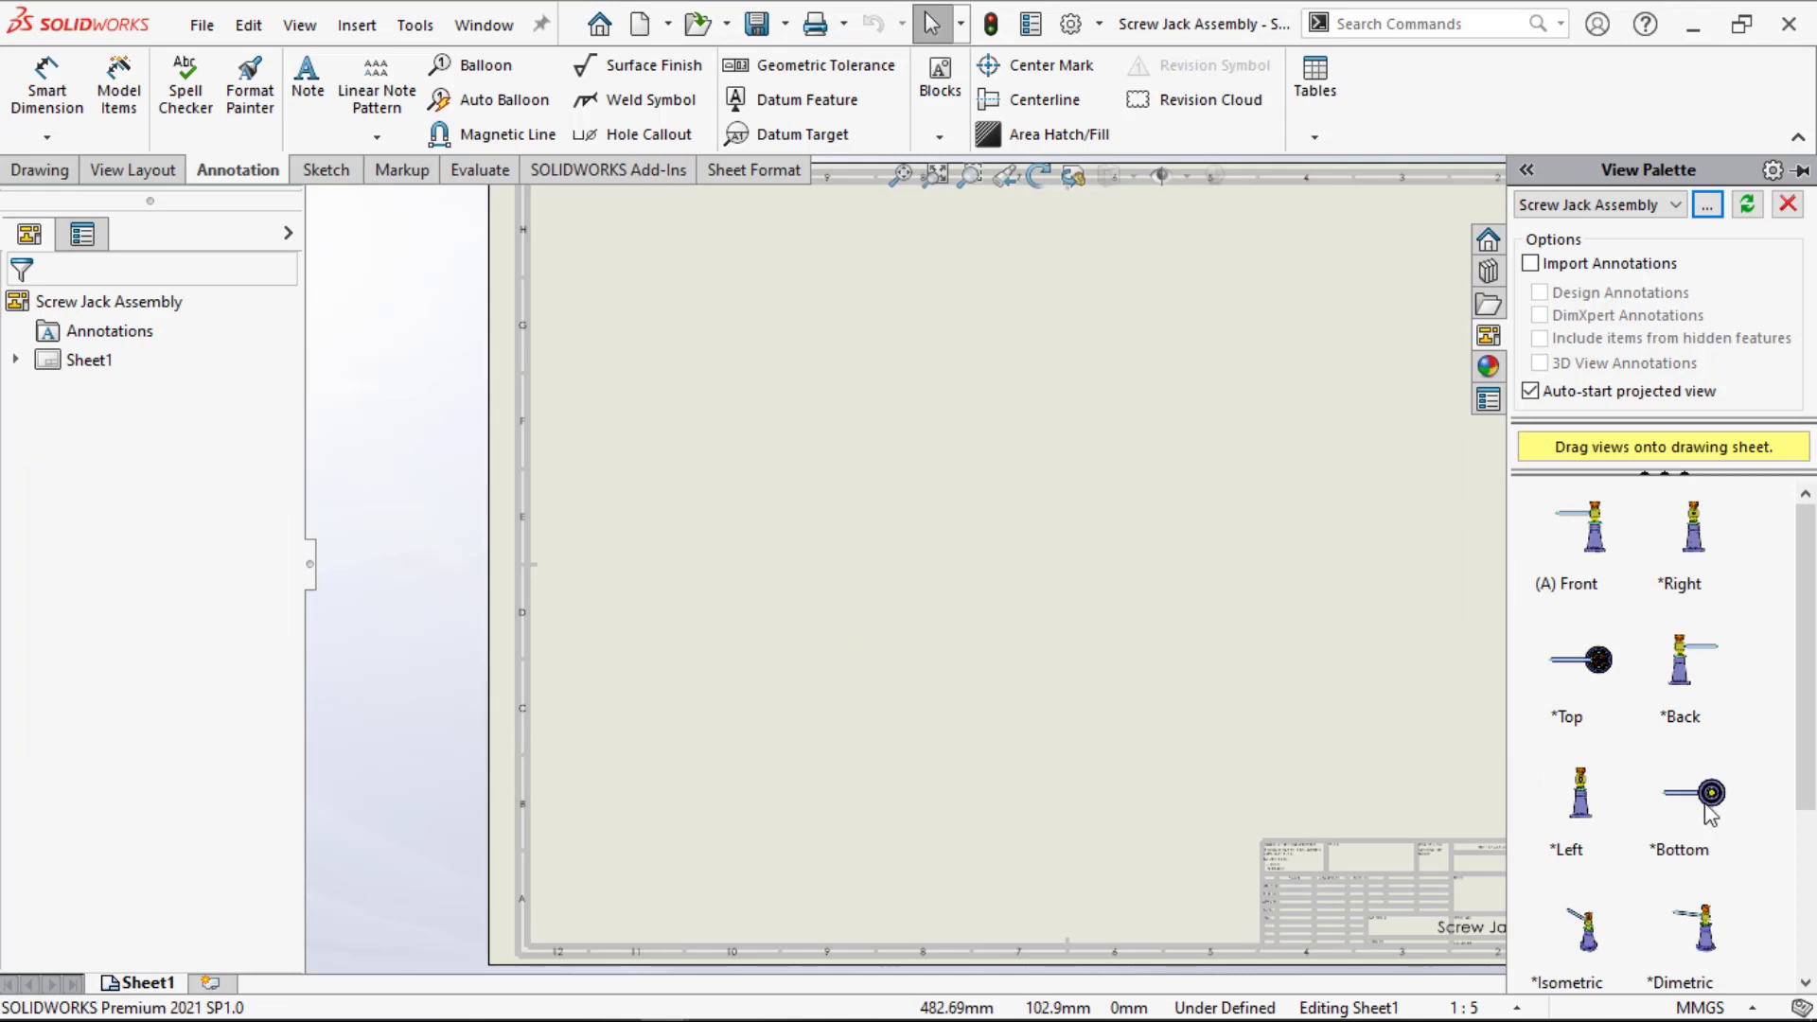
scroll(1698, 890, "down", 3)
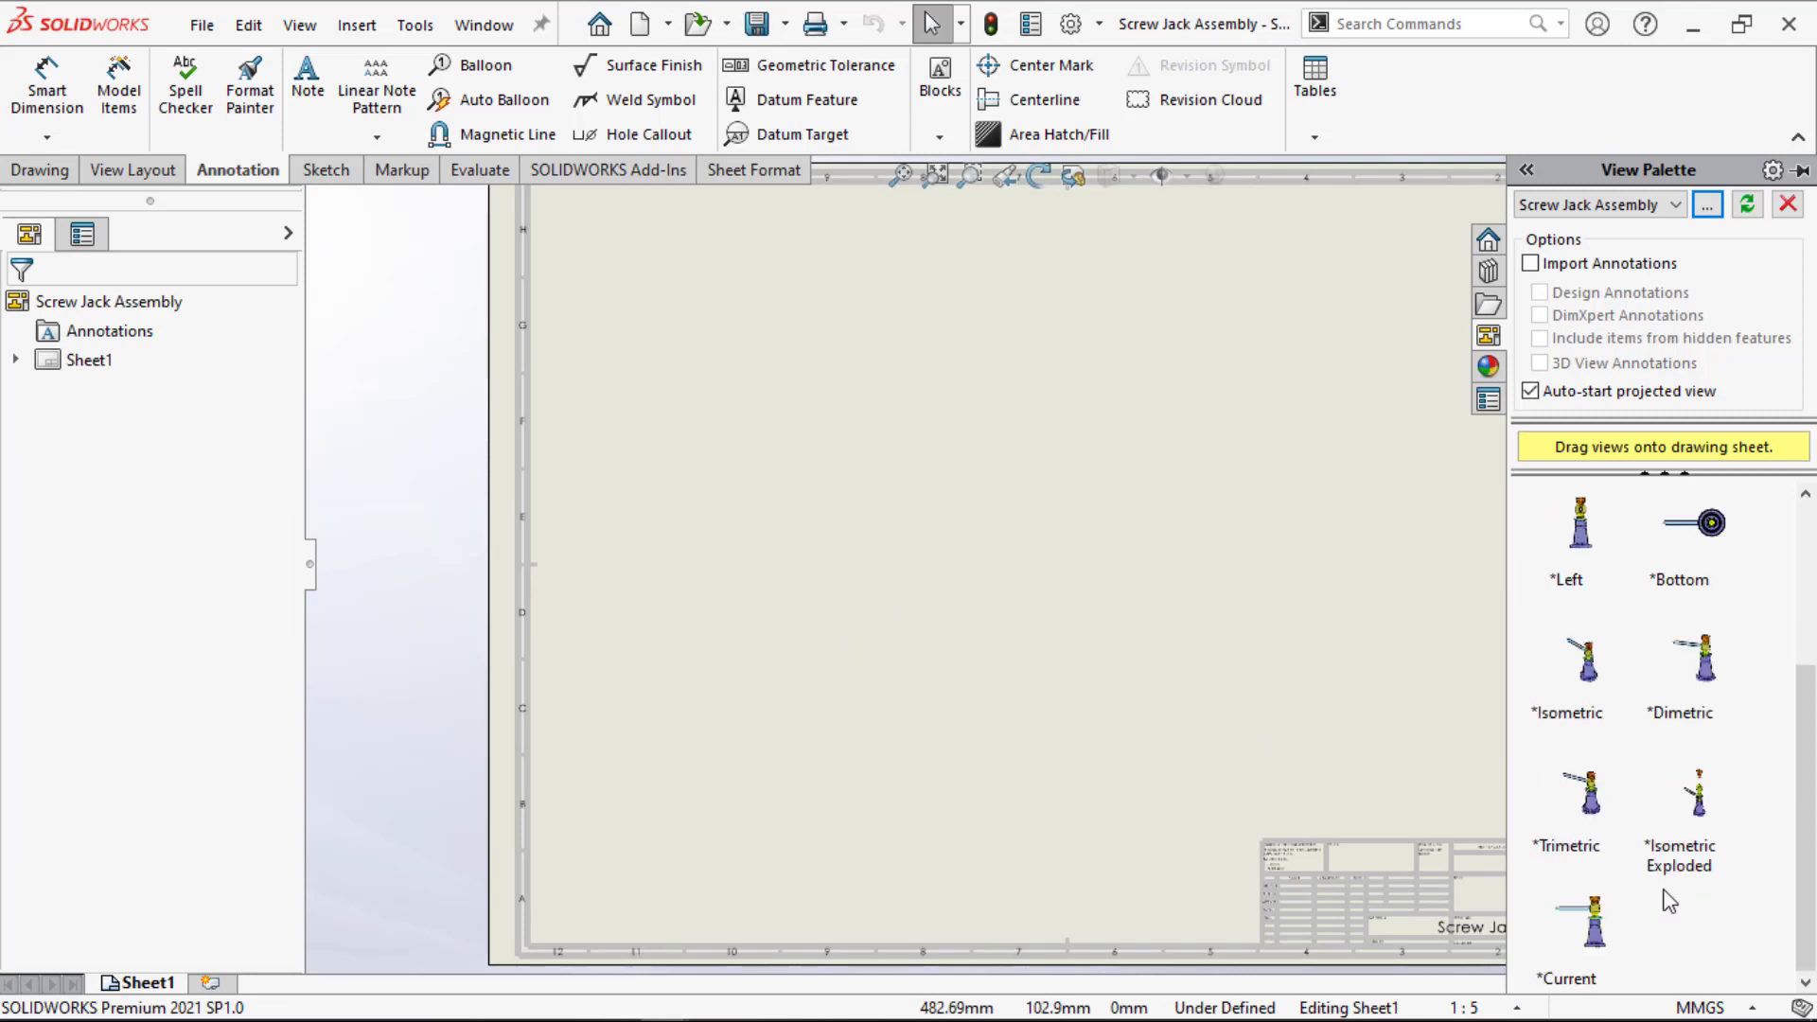
left_click_drag(1700, 816, 776, 525)
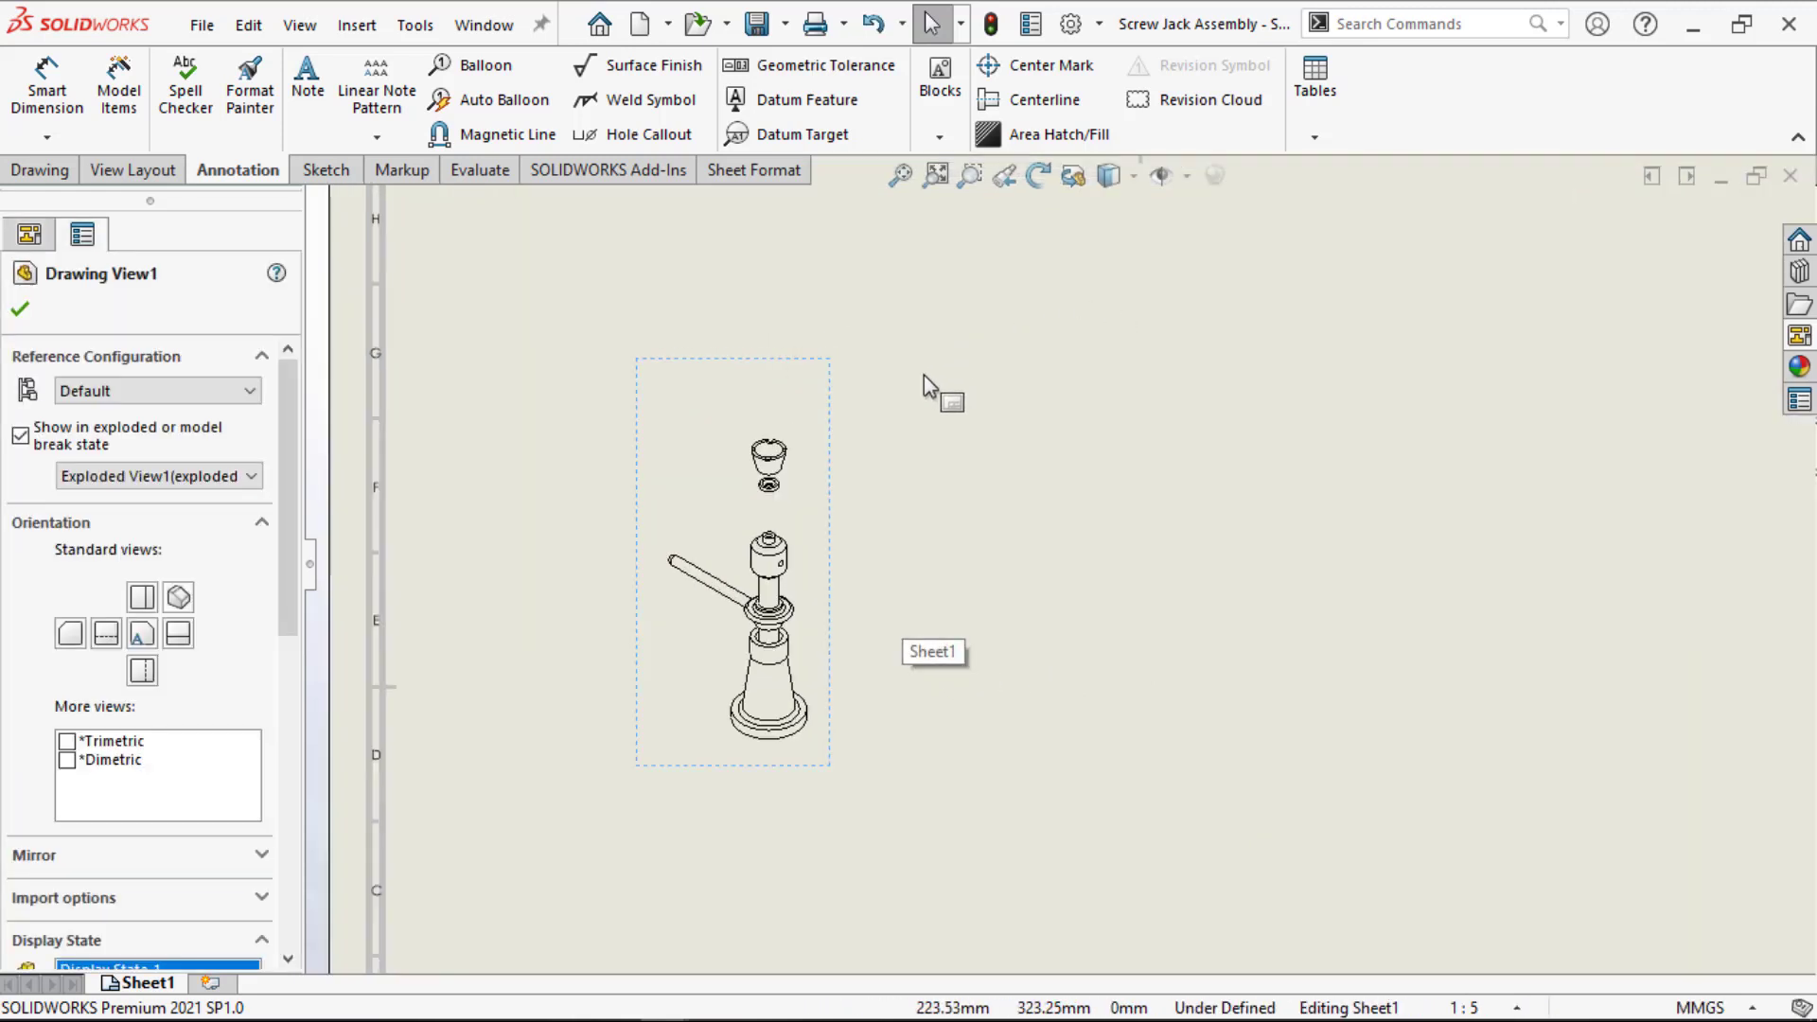
left_click(857, 414)
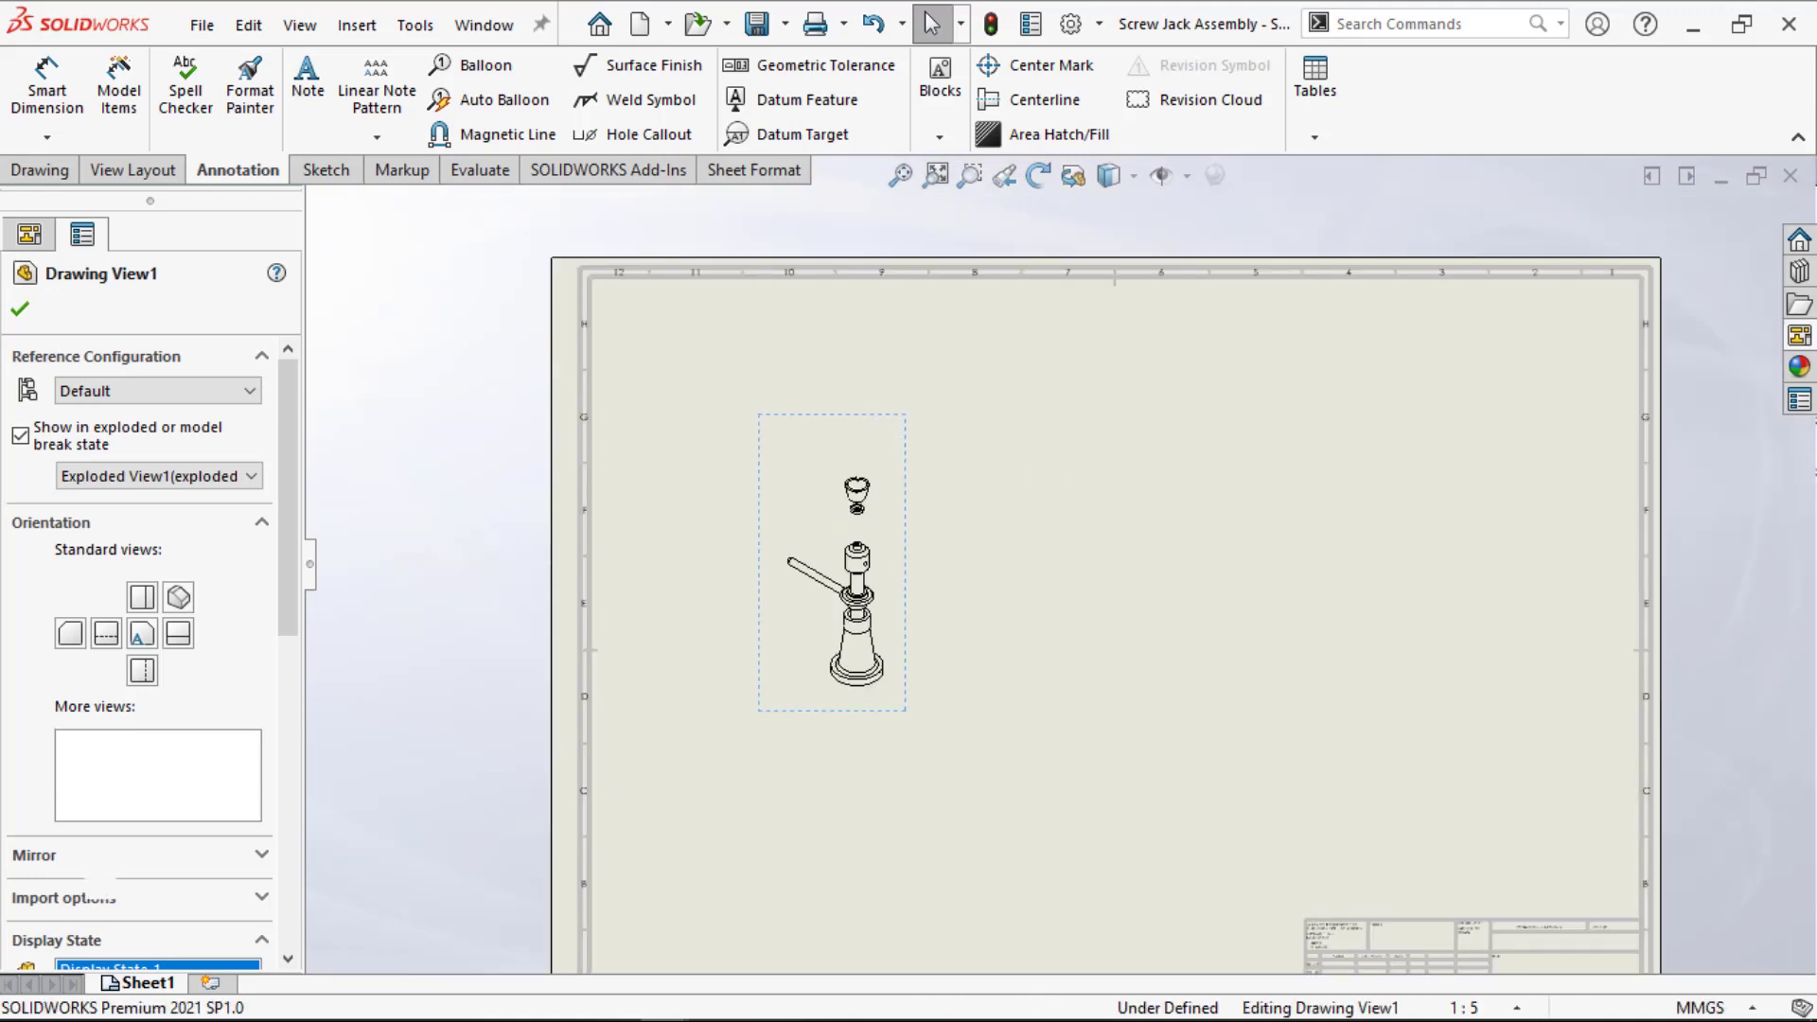
left_click_drag(852, 418, 684, 342)
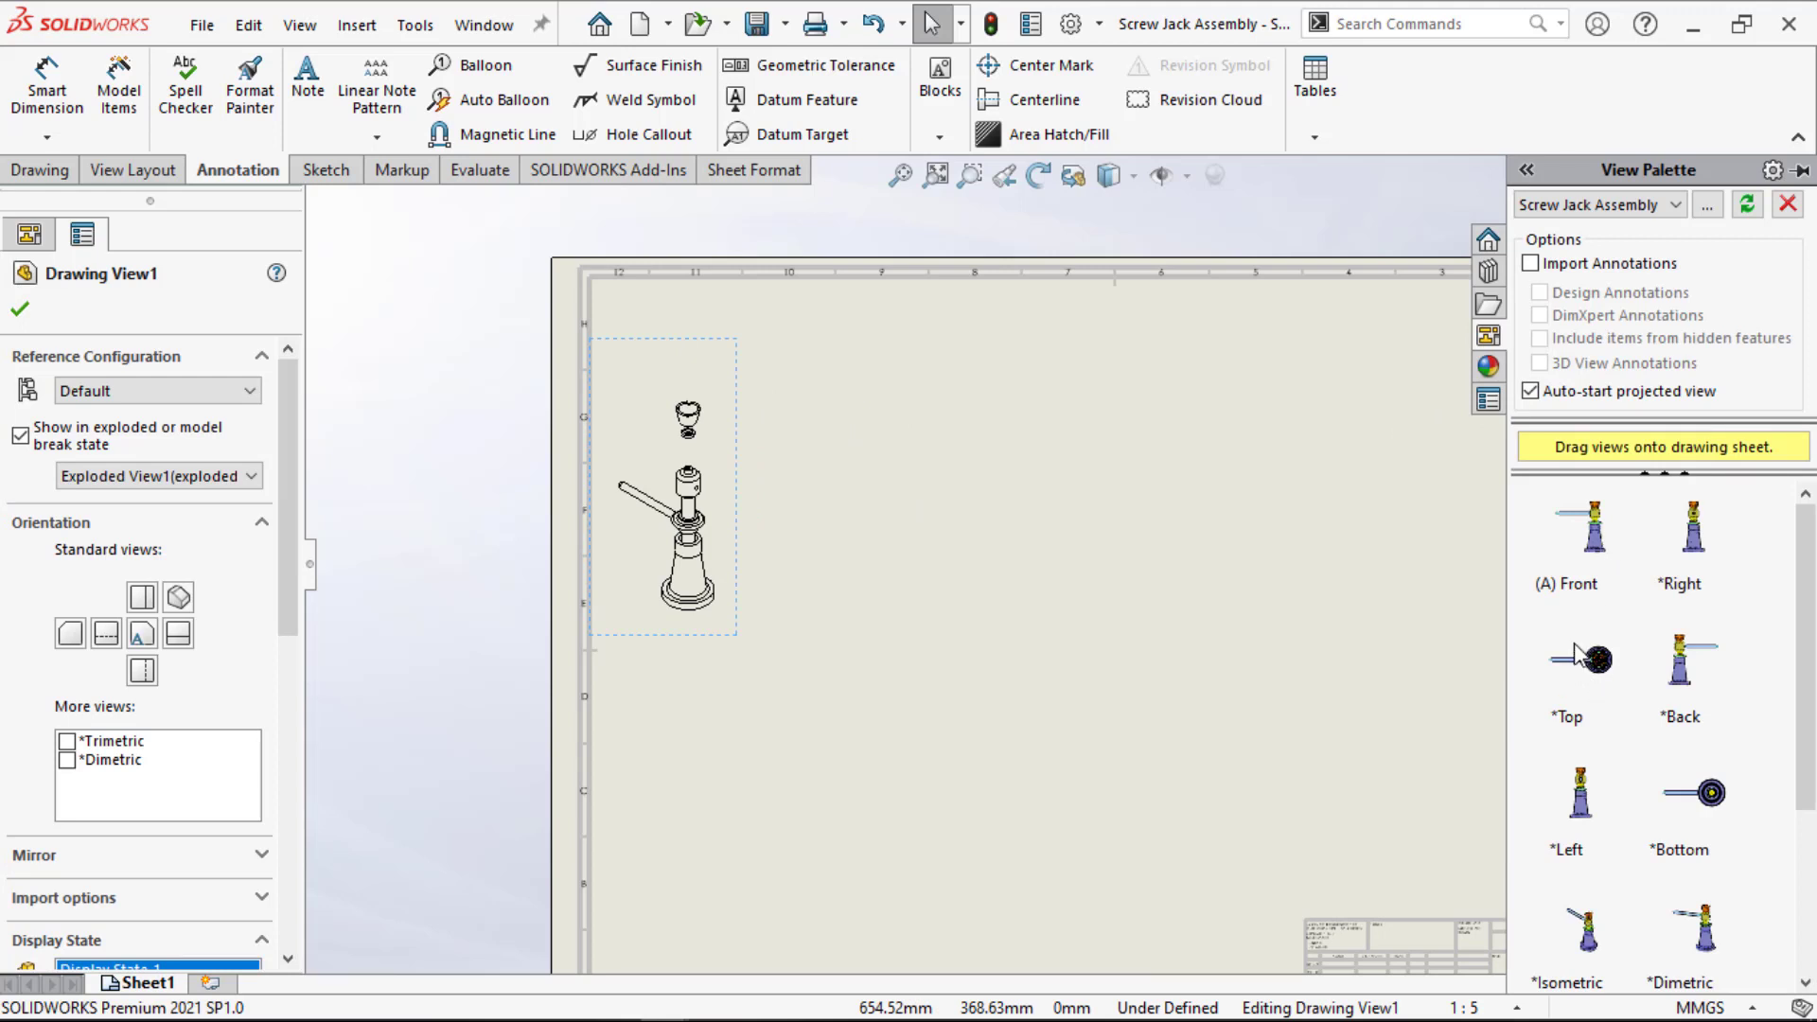
Step: Place the assembly's top view on the sheet and create section view A-A above it, with a horizontal cutting line through its centre
mouse_move(1602, 662)
left_mouse_down()
mouse_move(1315, 744)
mouse_move(1004, 763)
mouse_move(1005, 806)
left_mouse_up()
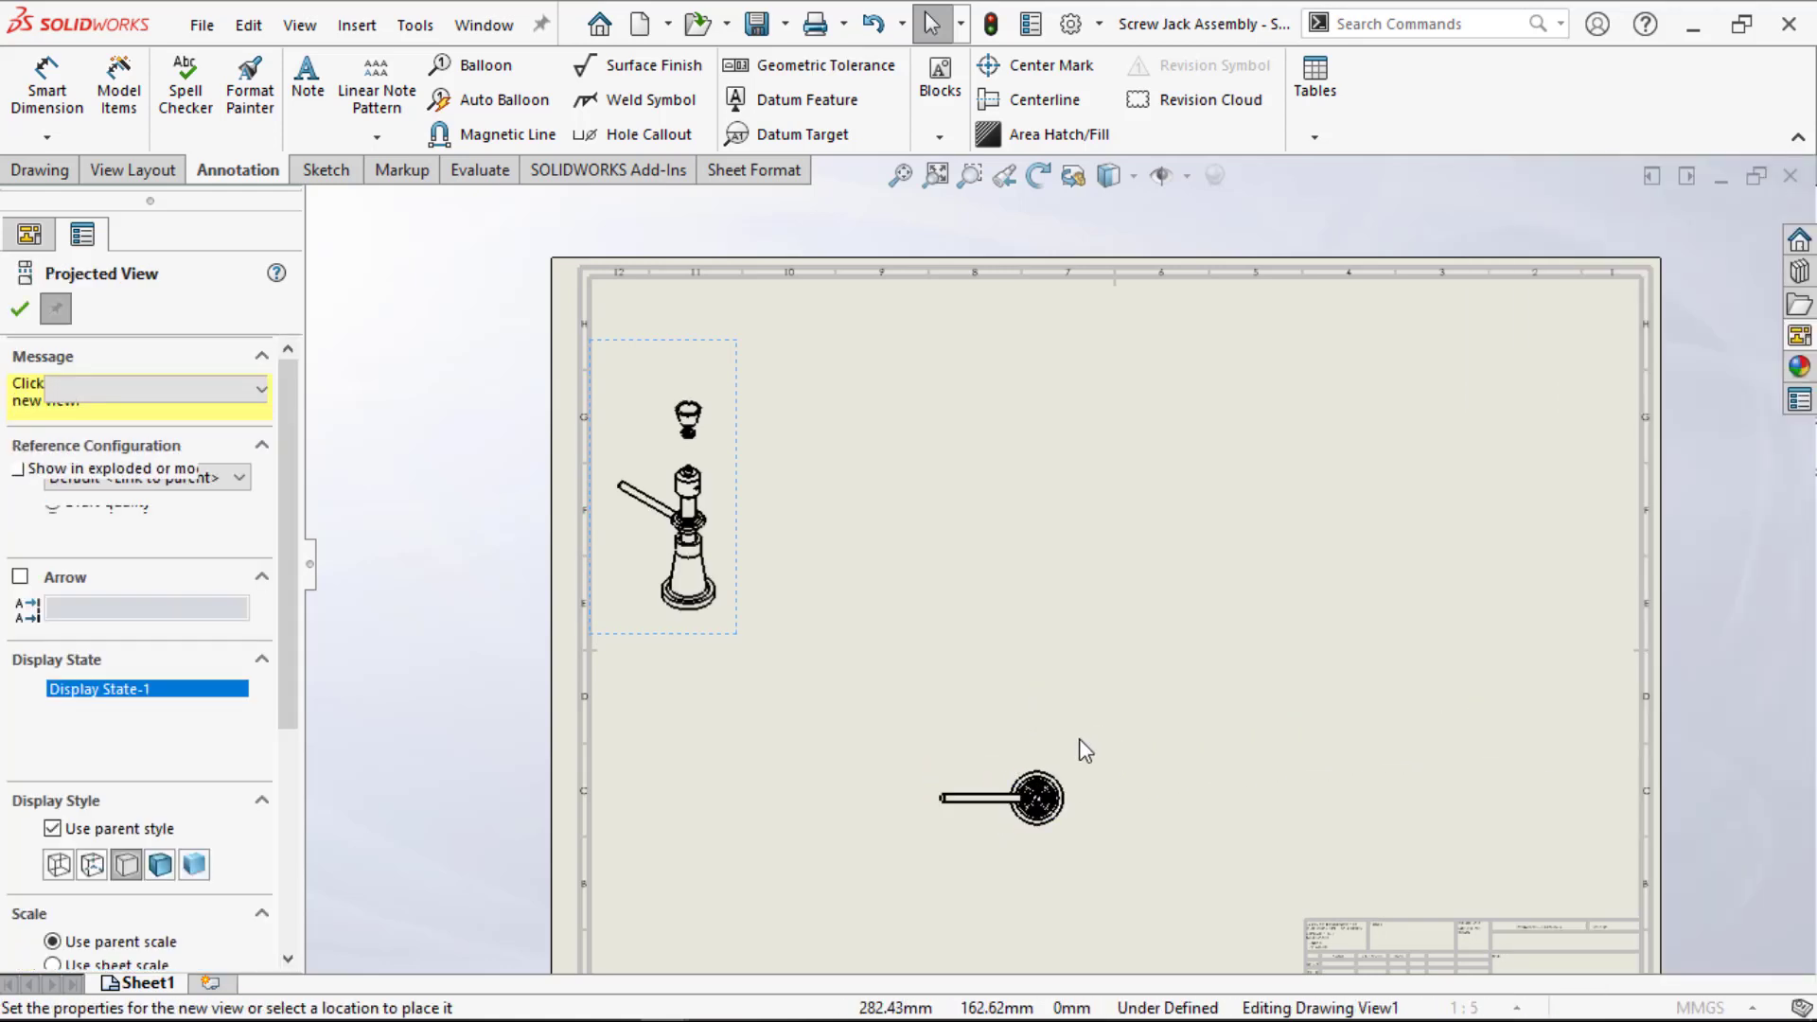
scroll(1080, 739, "down", 5)
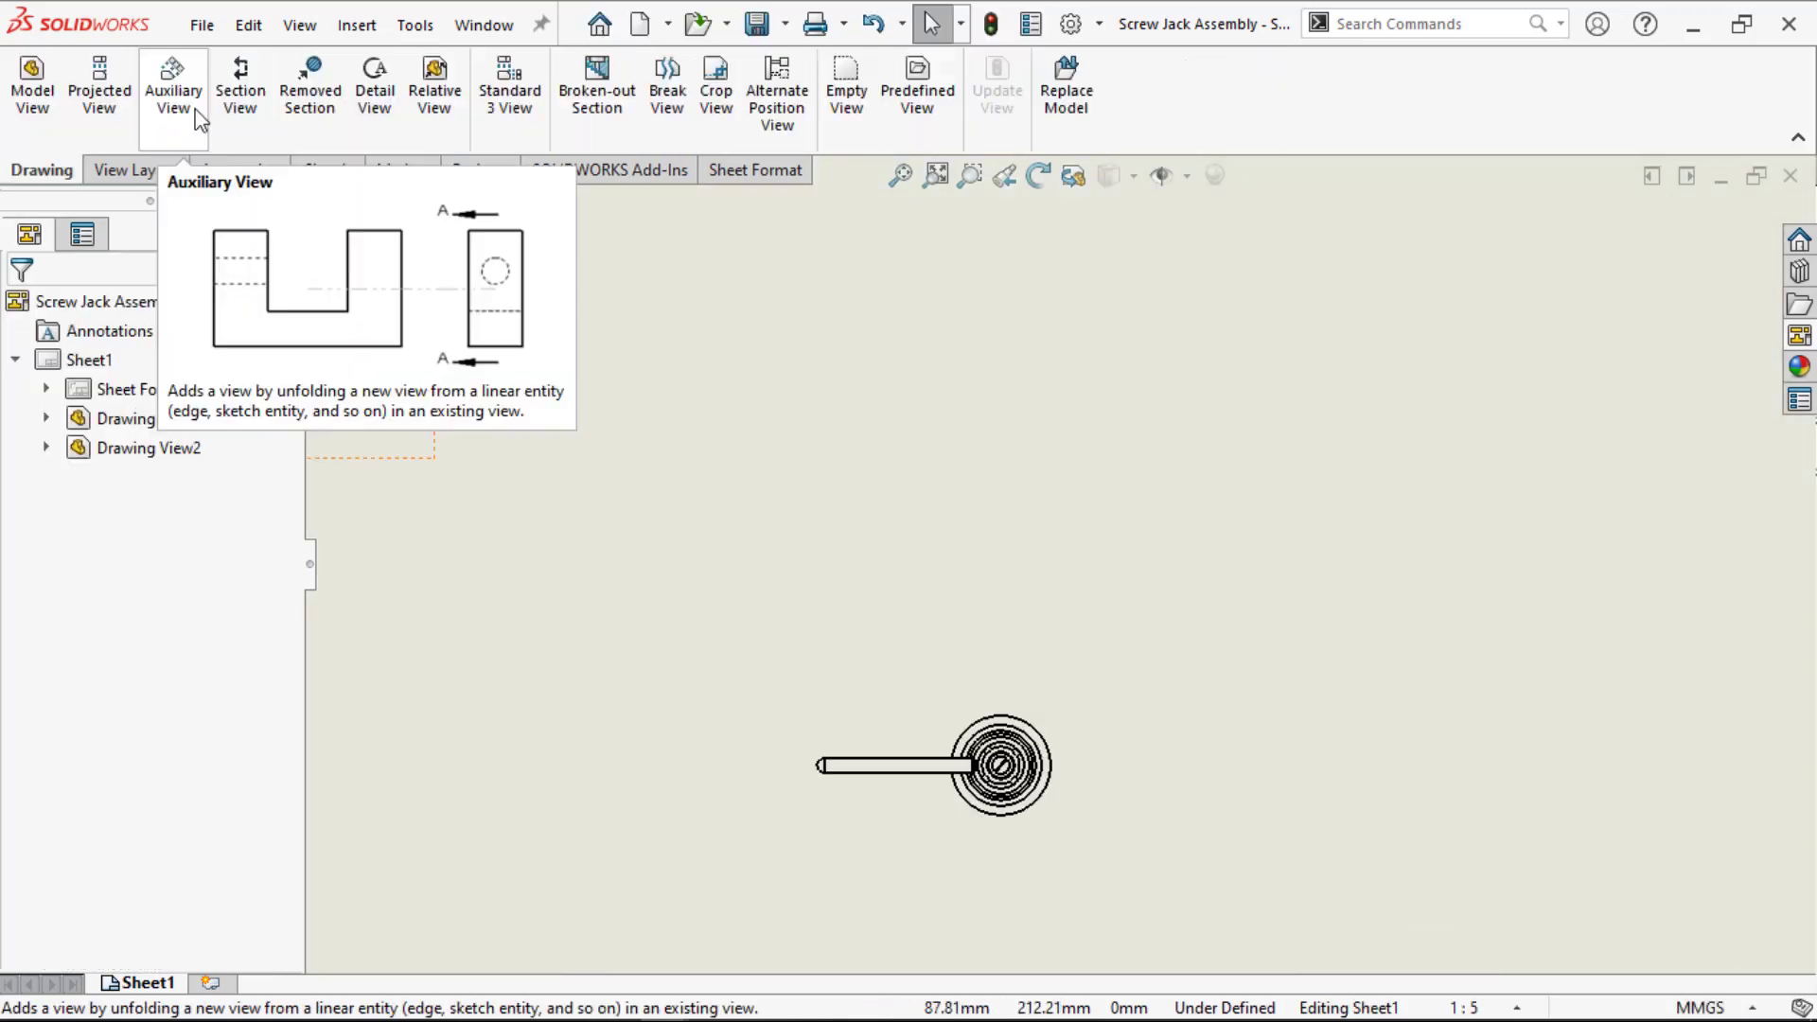
left_click(239, 90)
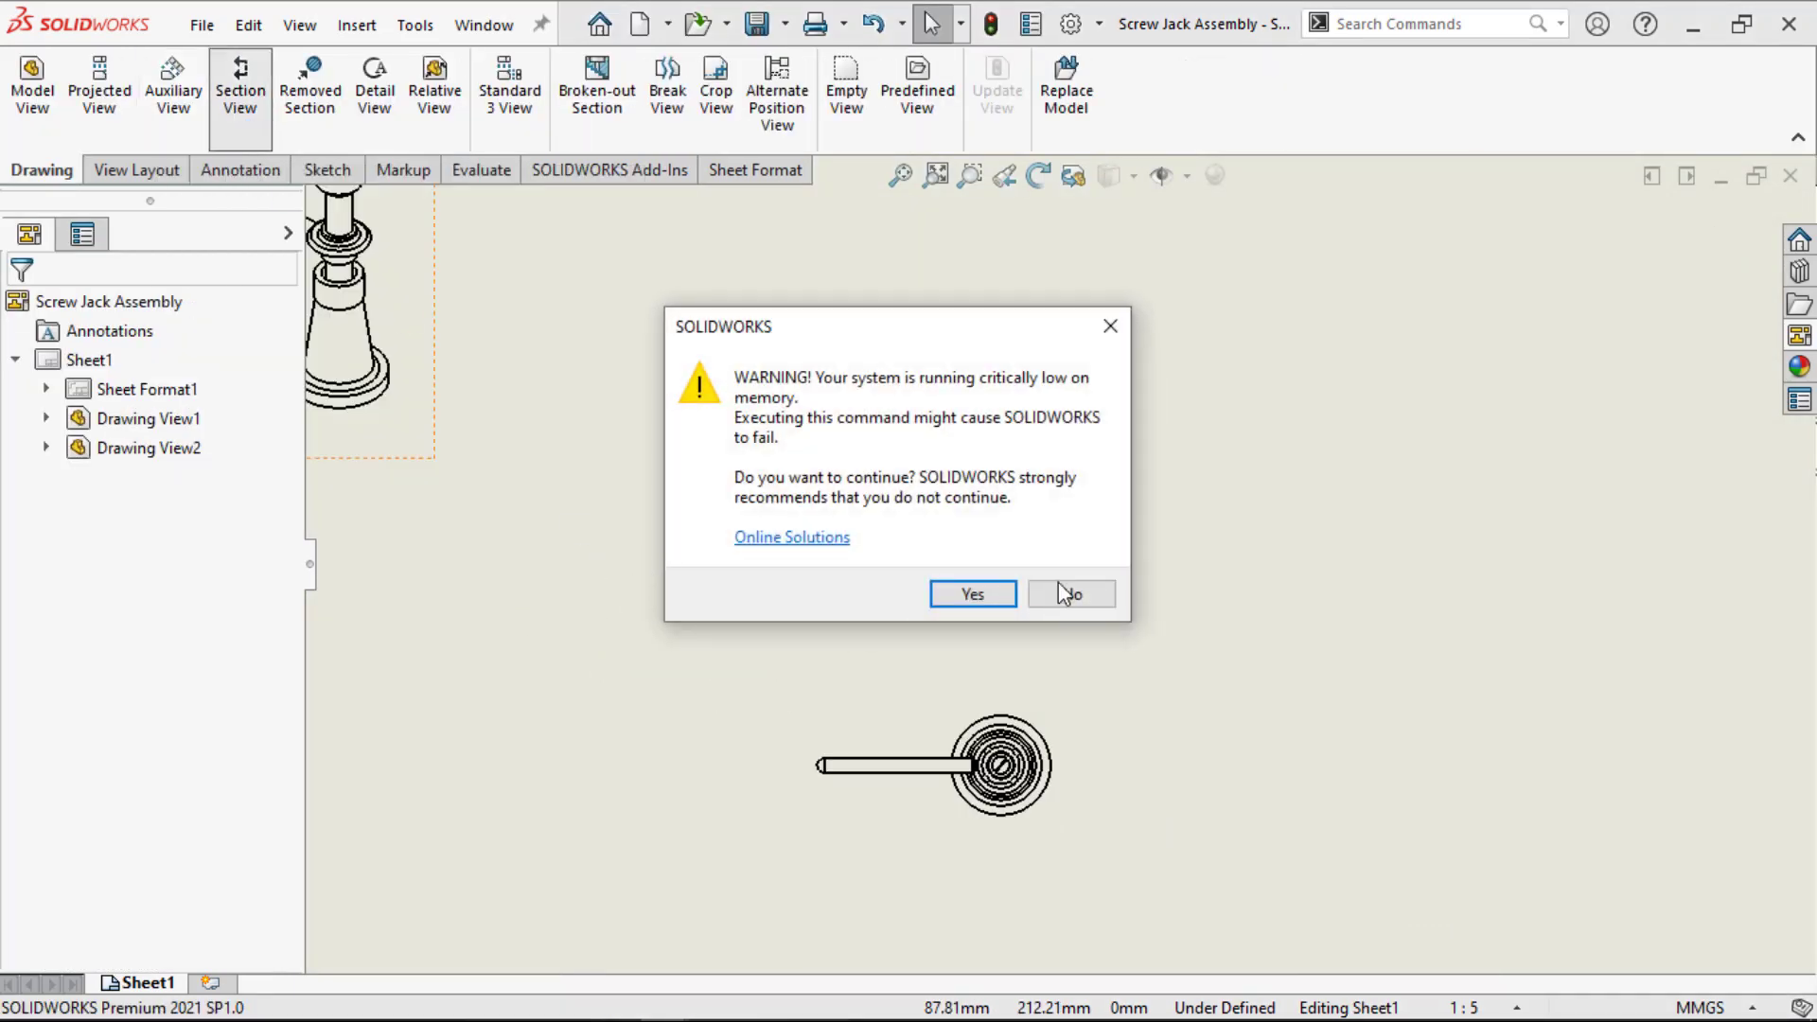
left_click(973, 594)
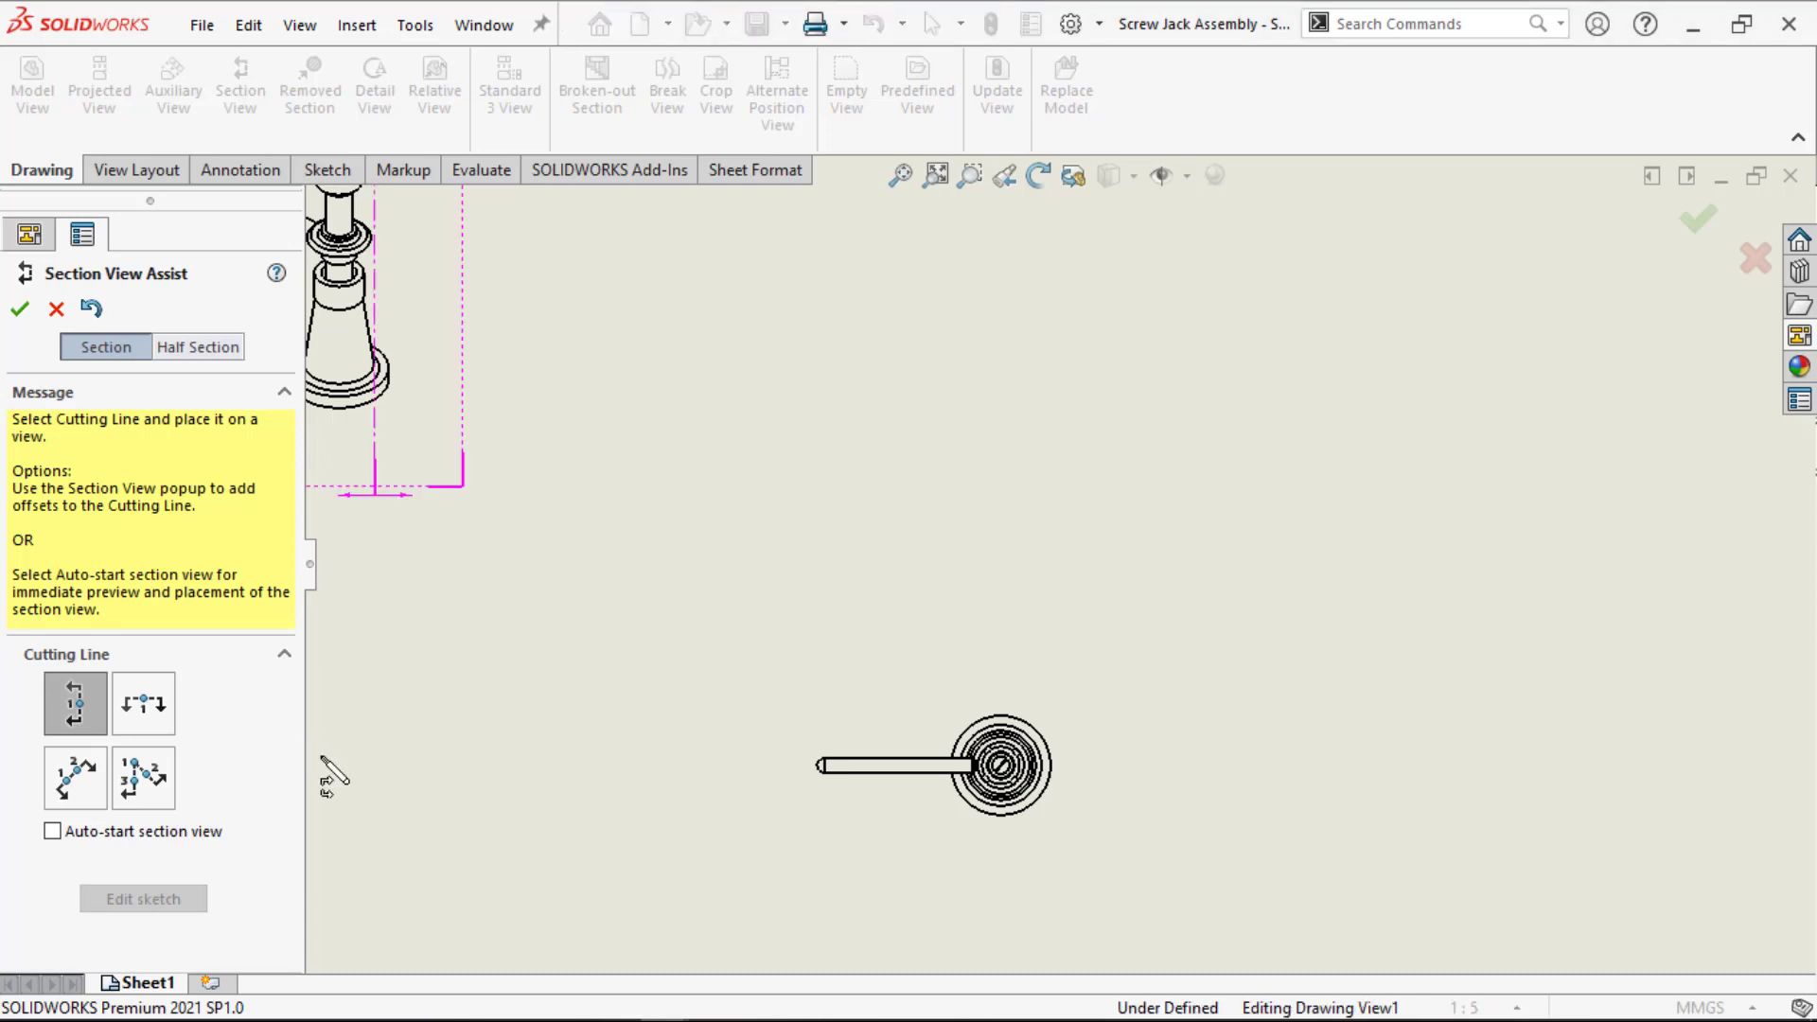
left_click(142, 703)
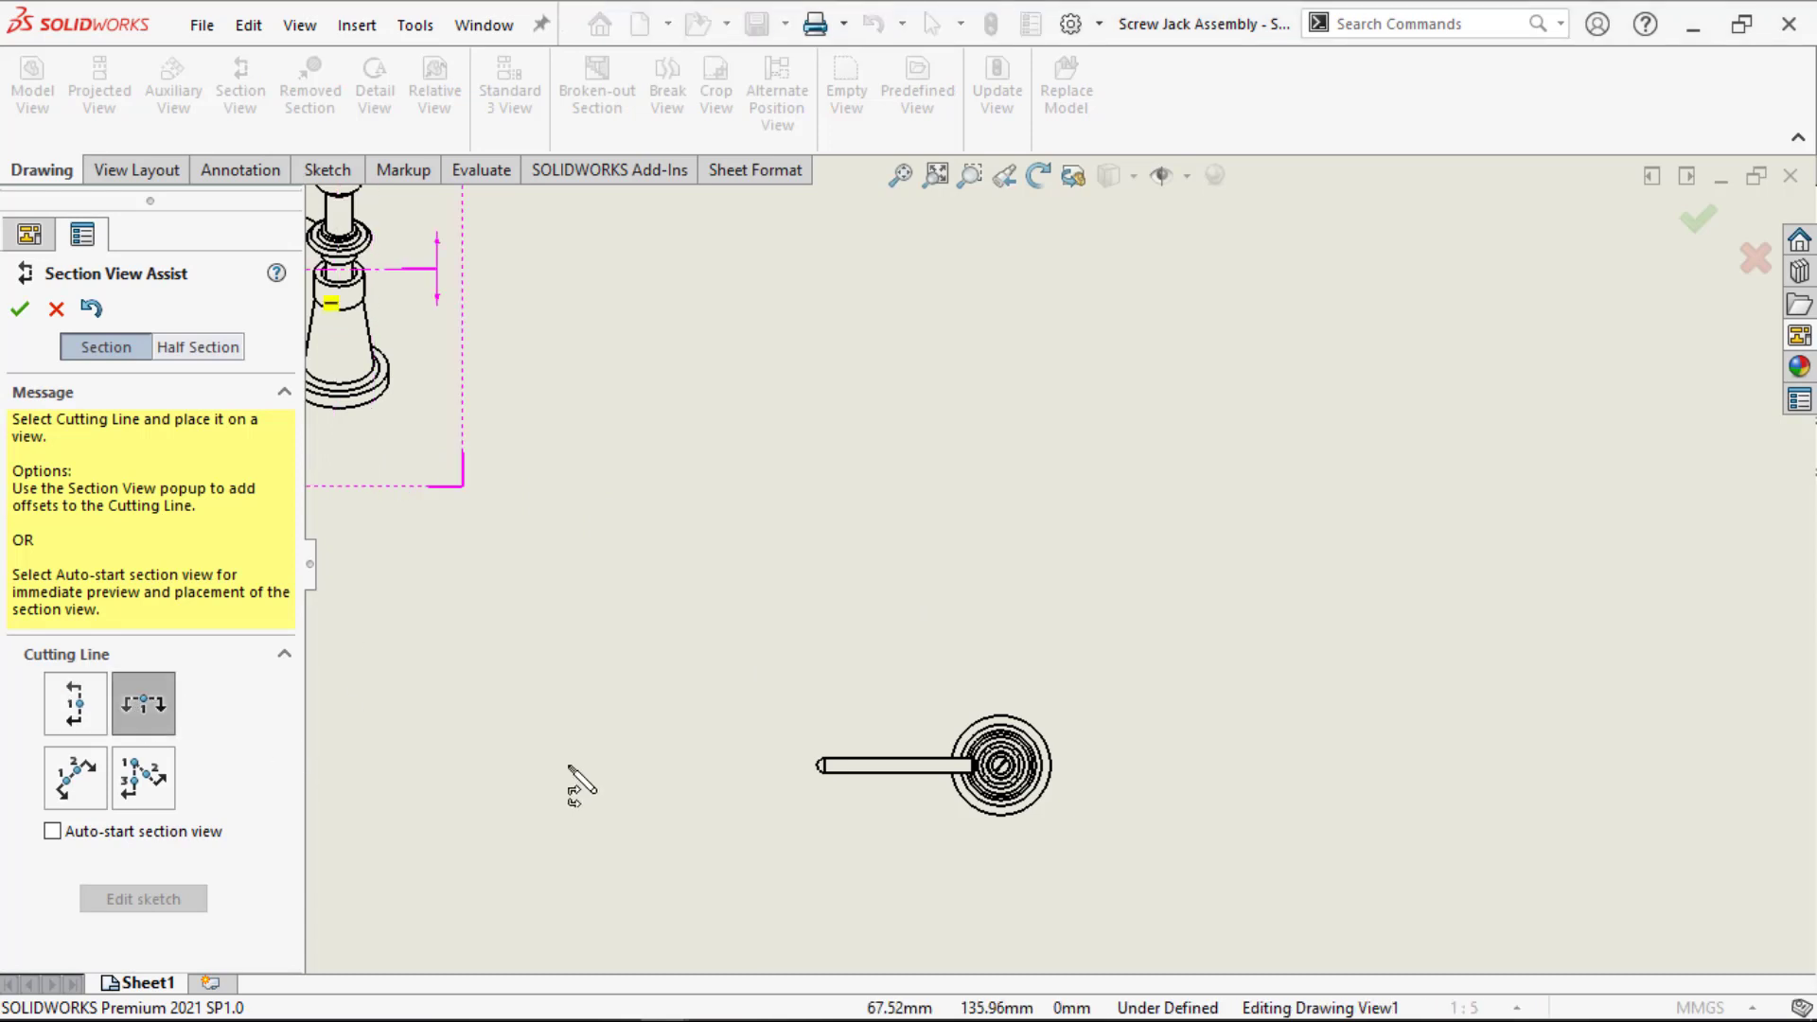
left_click(1004, 786)
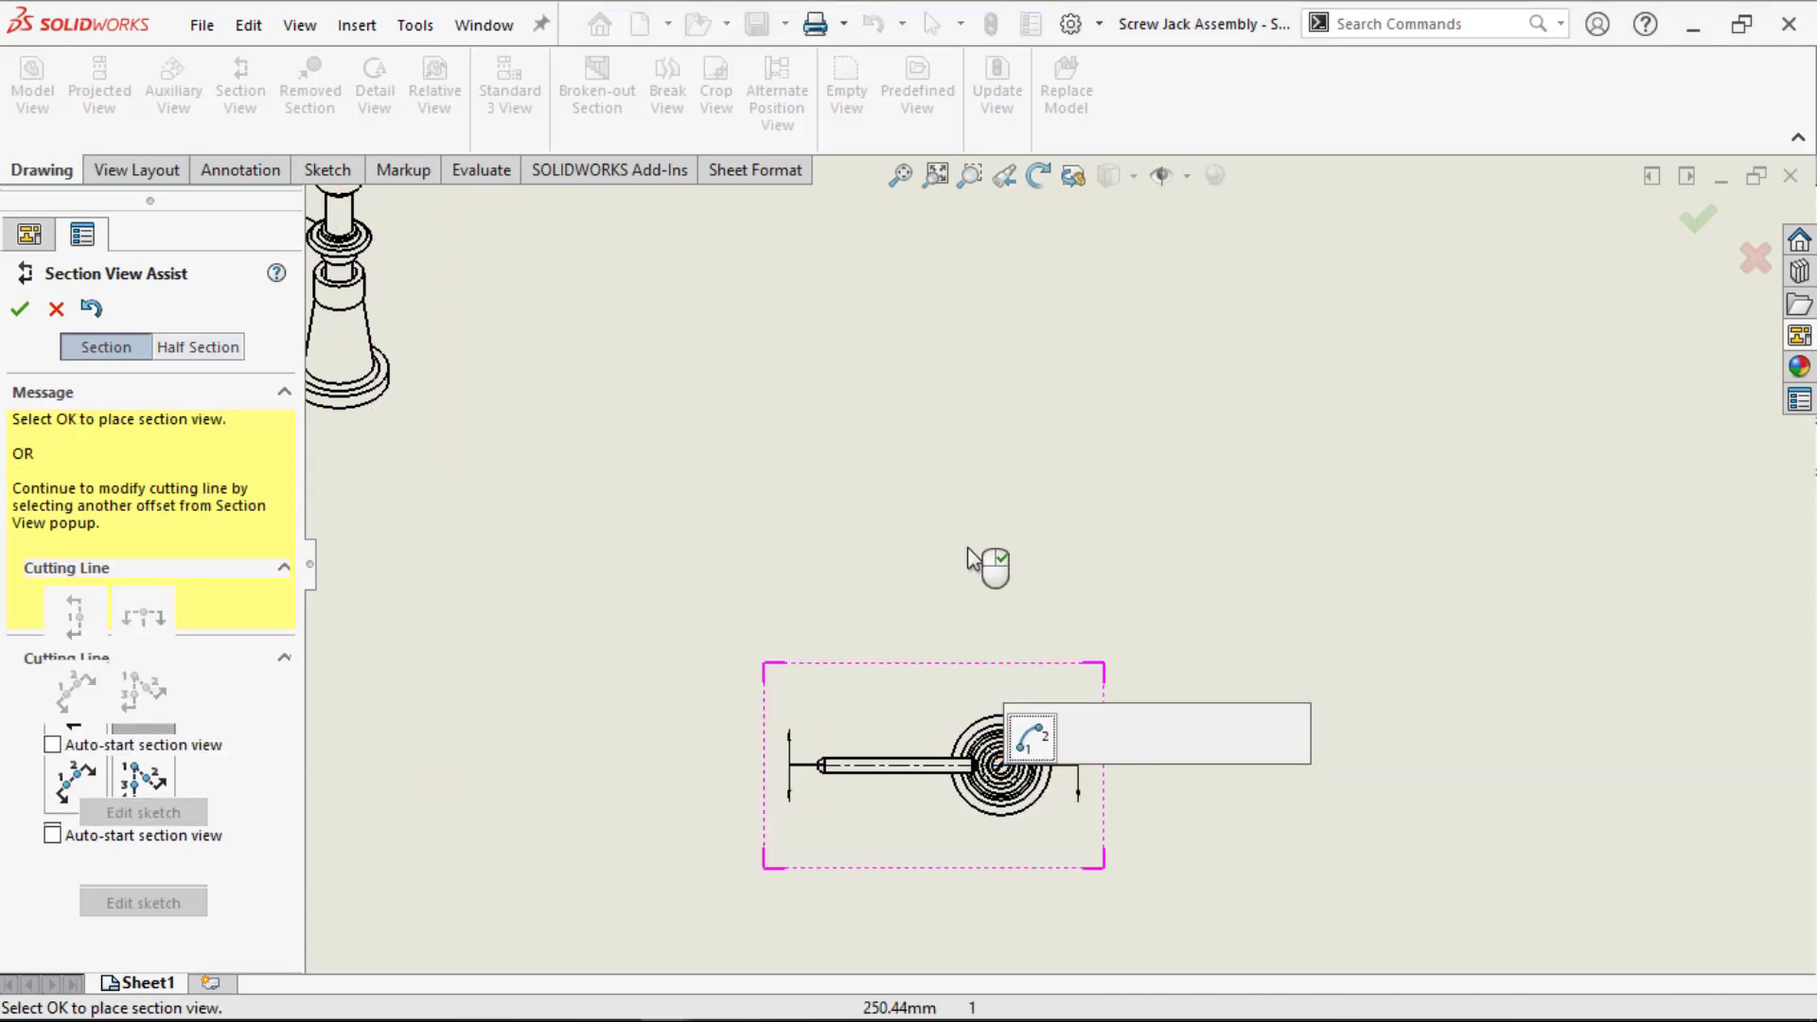
left_click(1240, 740)
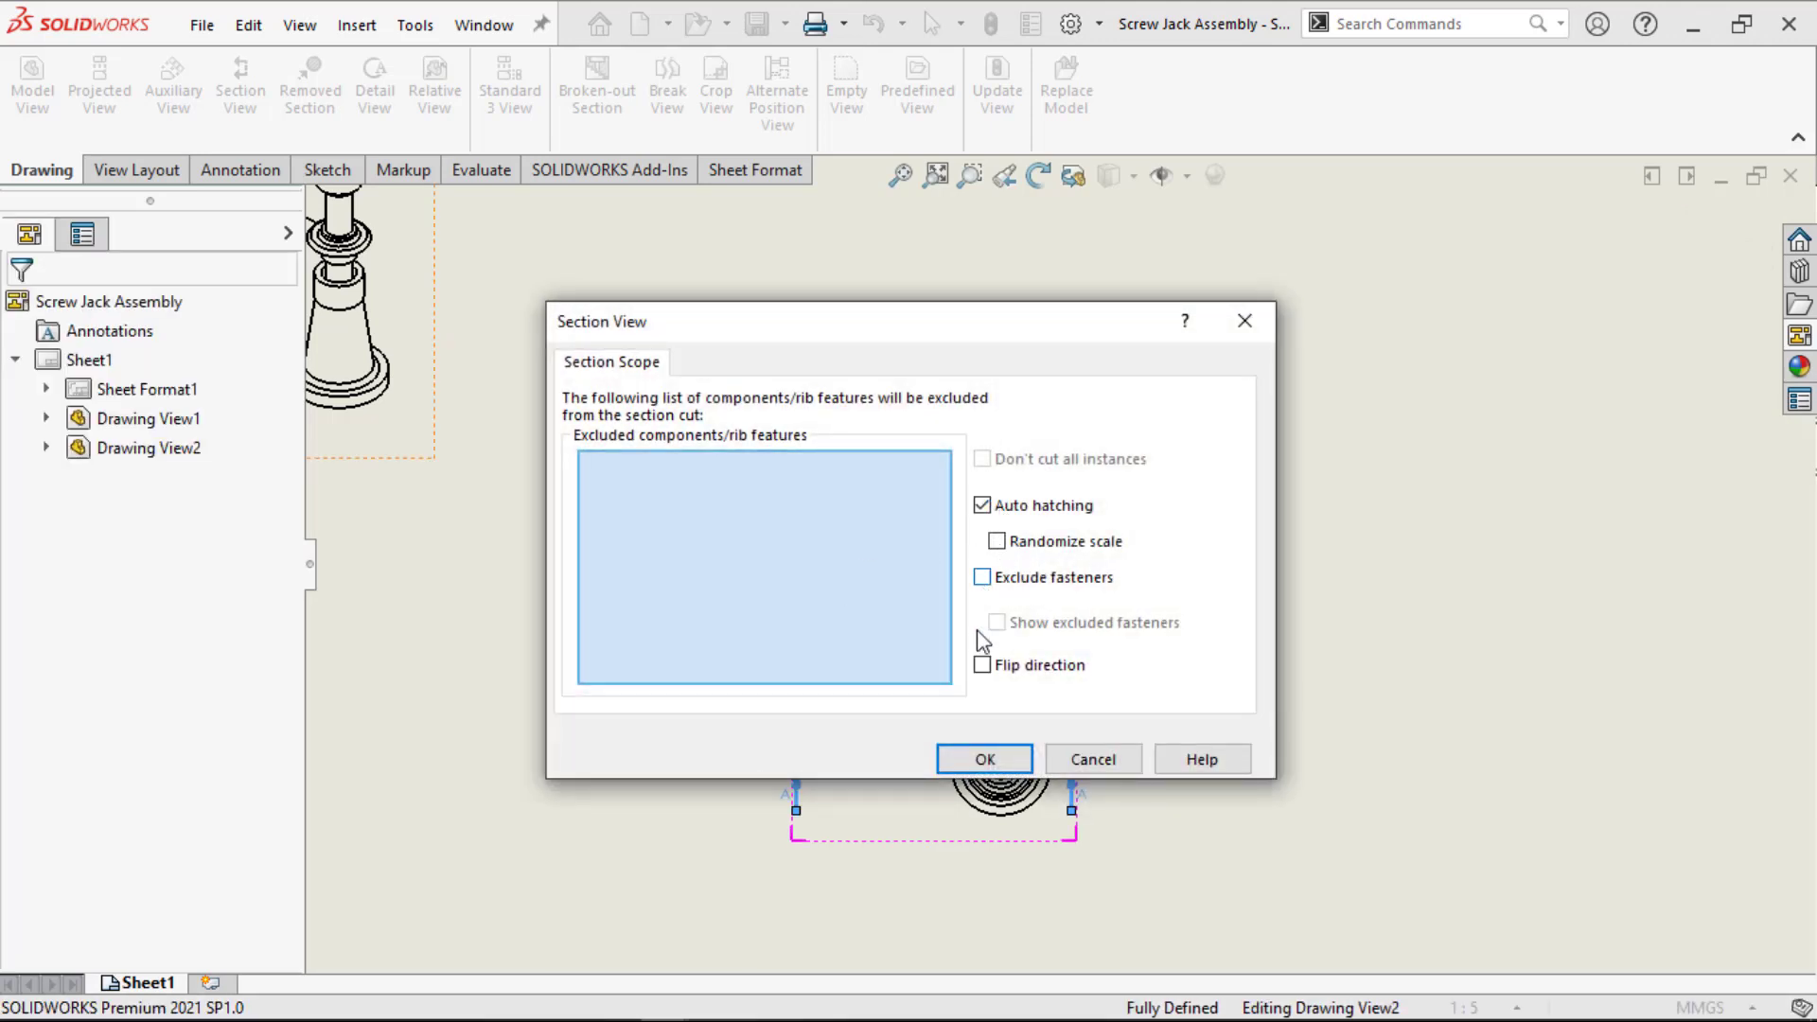
left_click(971, 748)
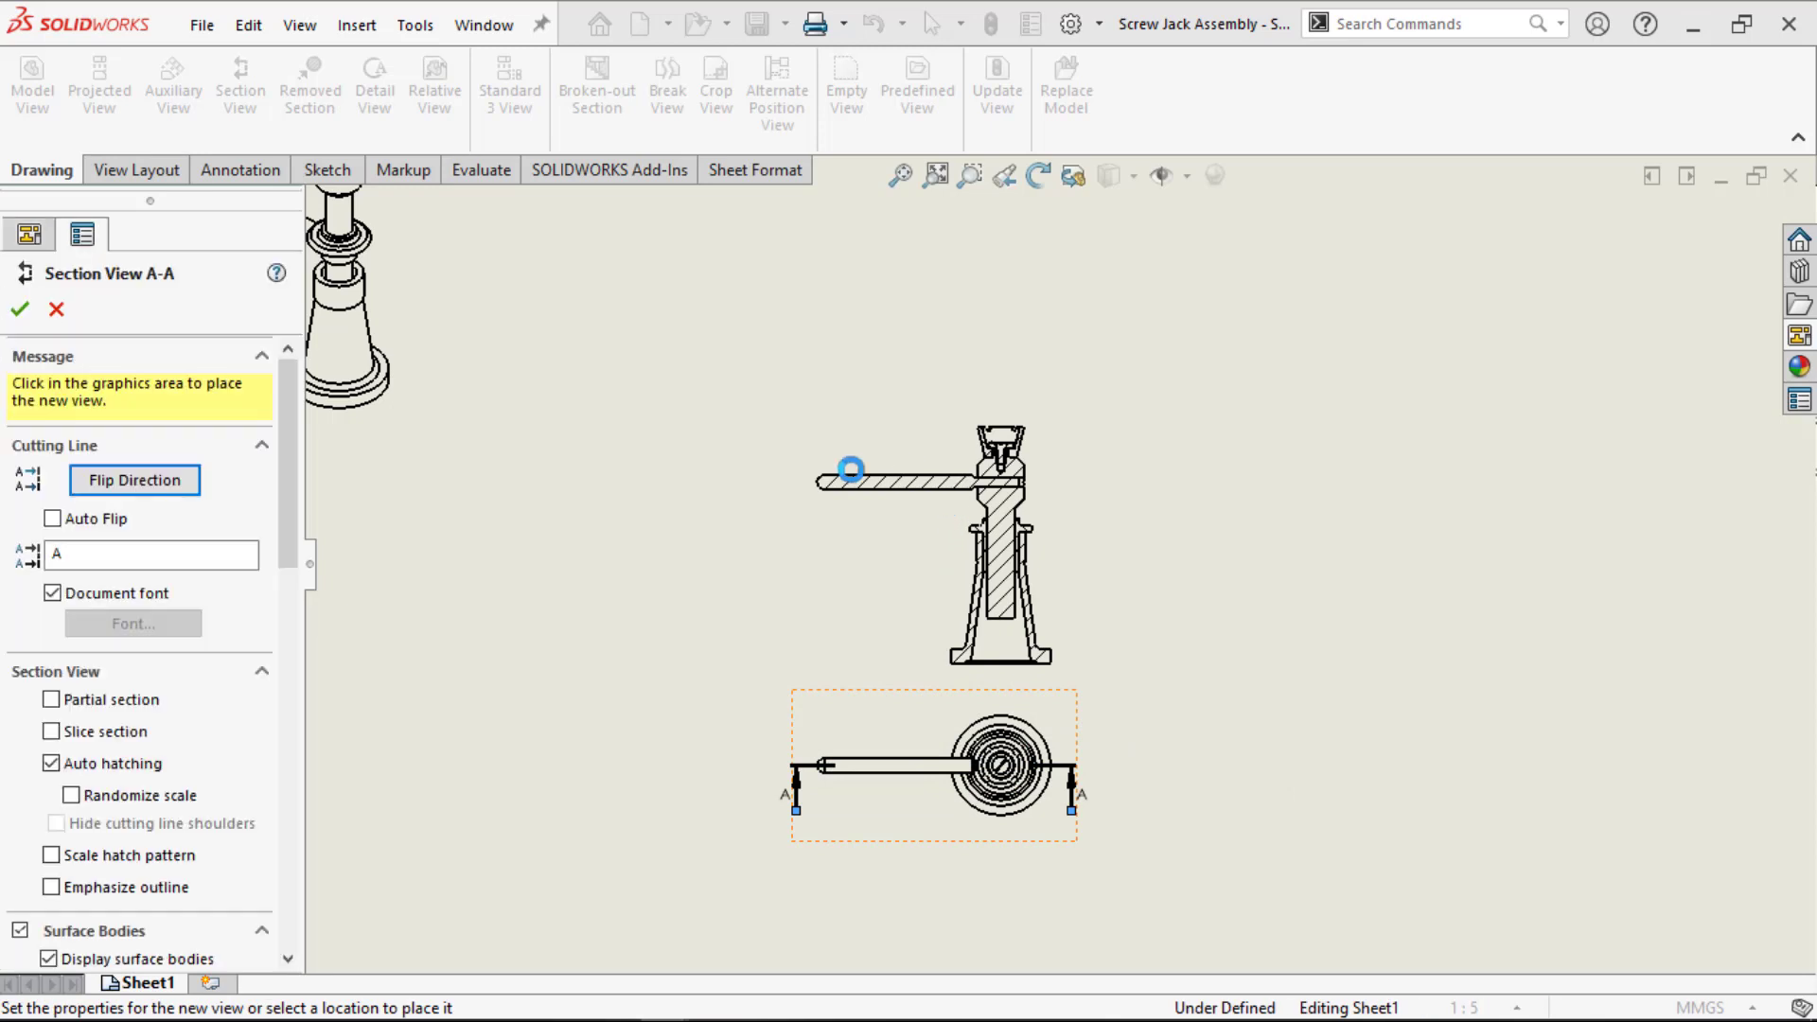
left_click(892, 485)
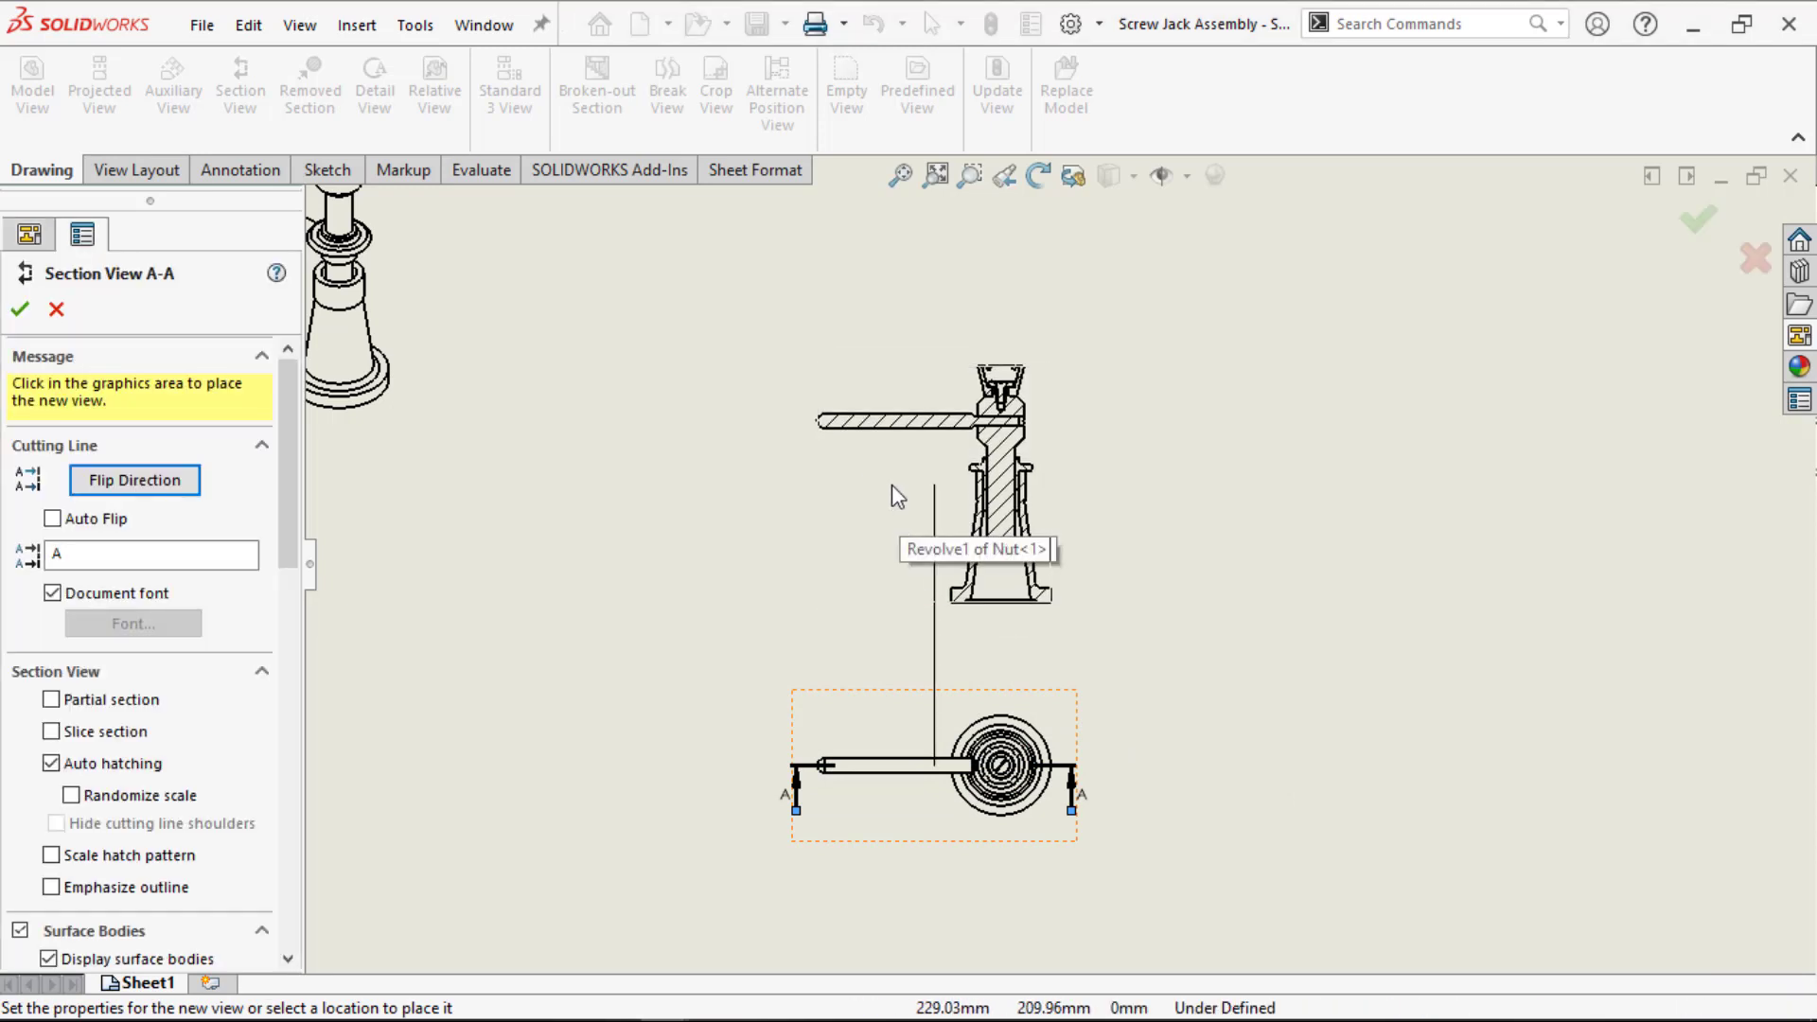
left_click(18, 312)
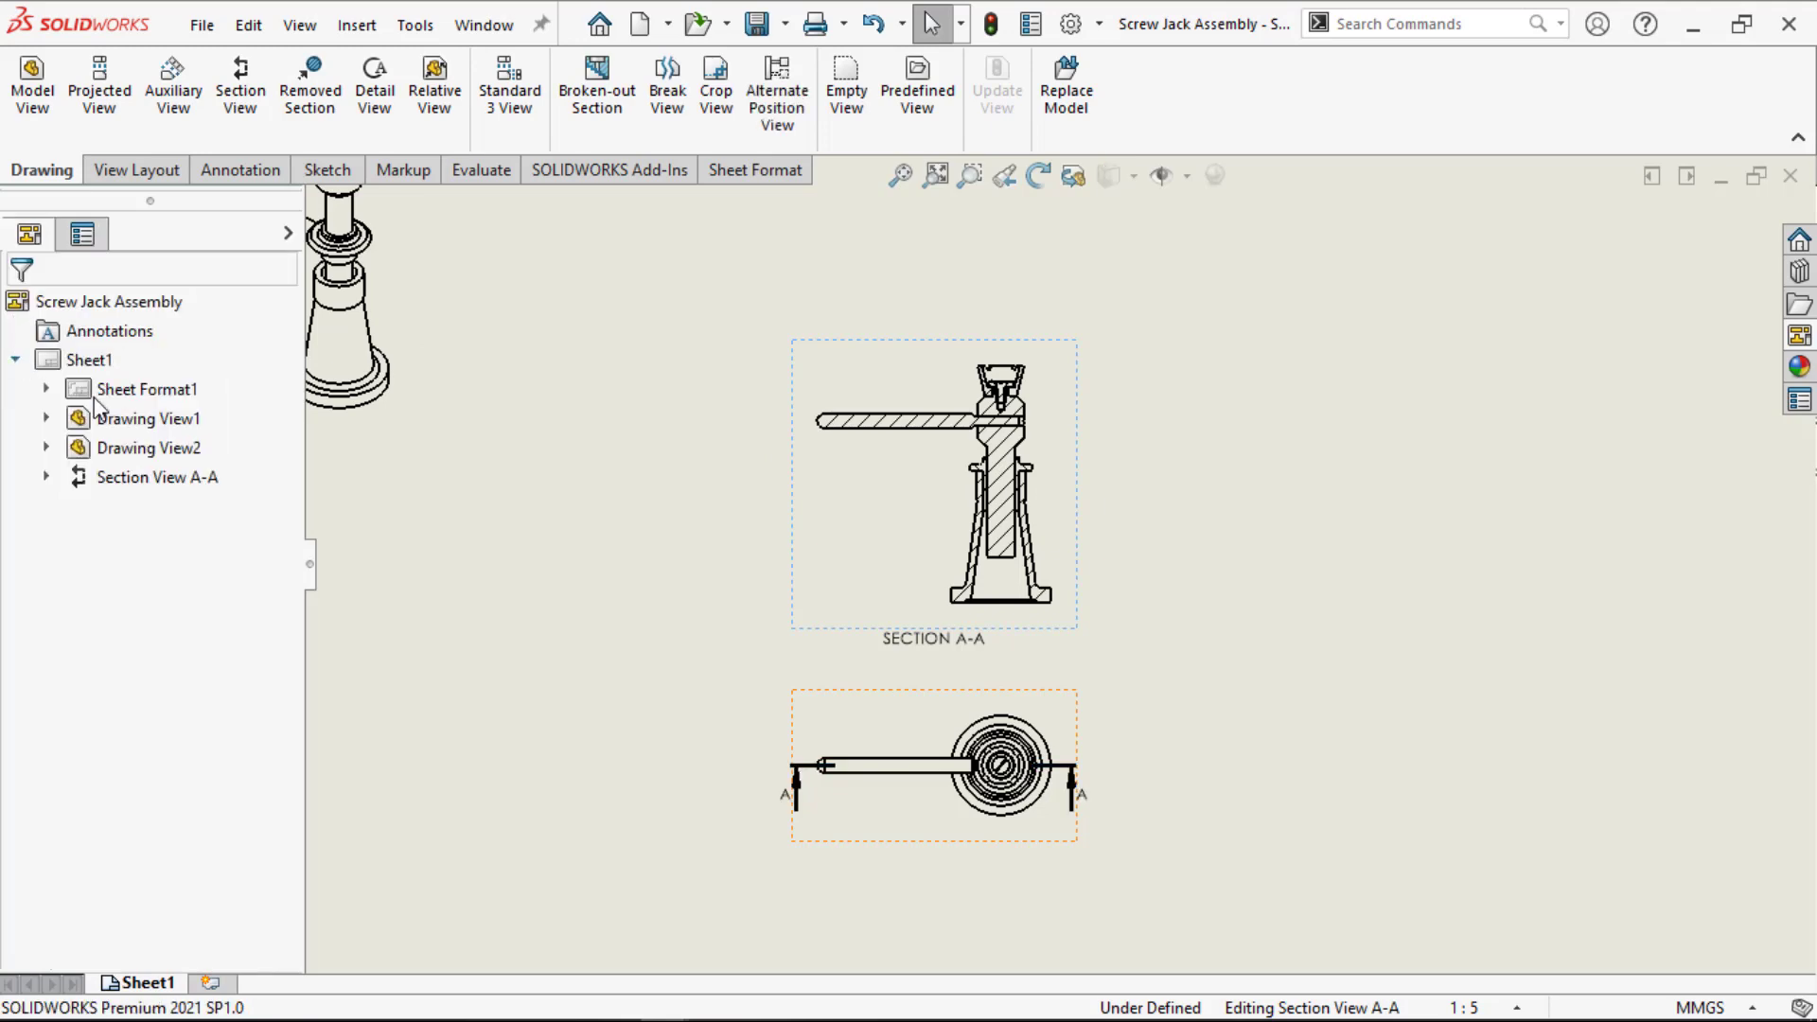
Step: Set the sheet scale to 1:1
key("f")
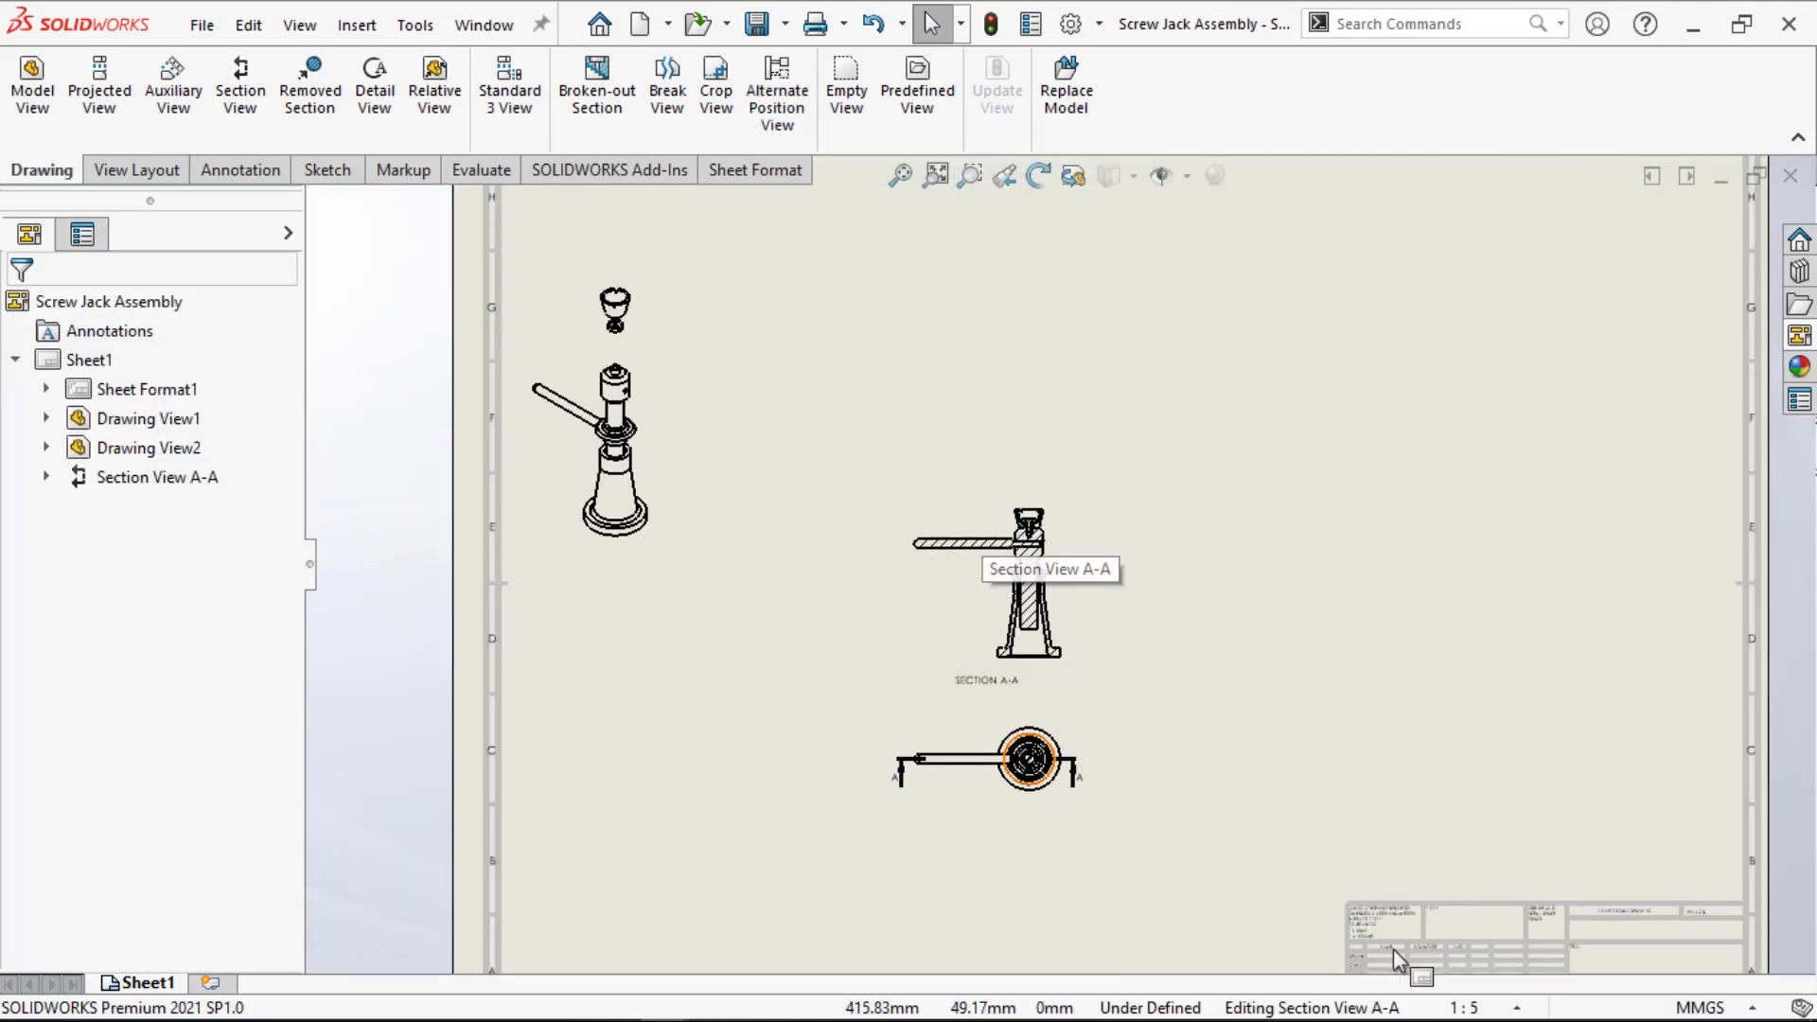
left_click(1458, 1008)
left_click(1436, 514)
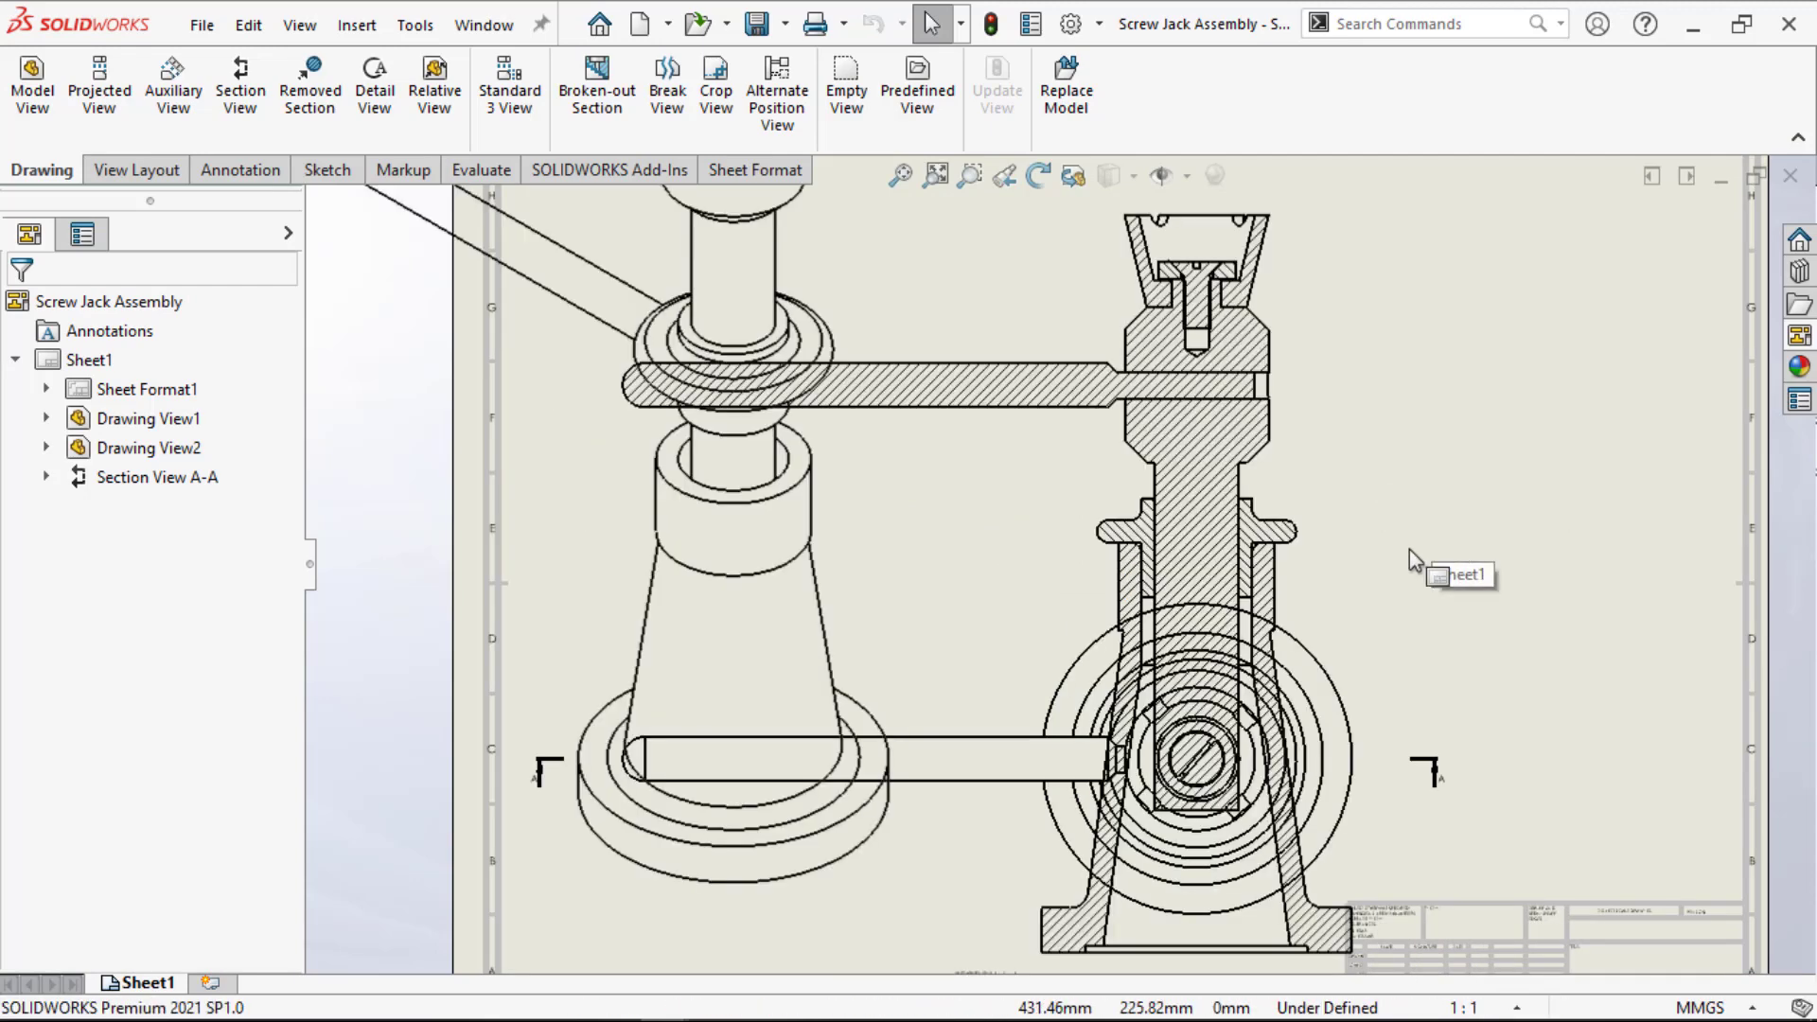
Step: Delete the isometric exploded view of the assembly from the sheet
scroll(1012, 518, "up", 3)
scroll(626, 364, "up", 3)
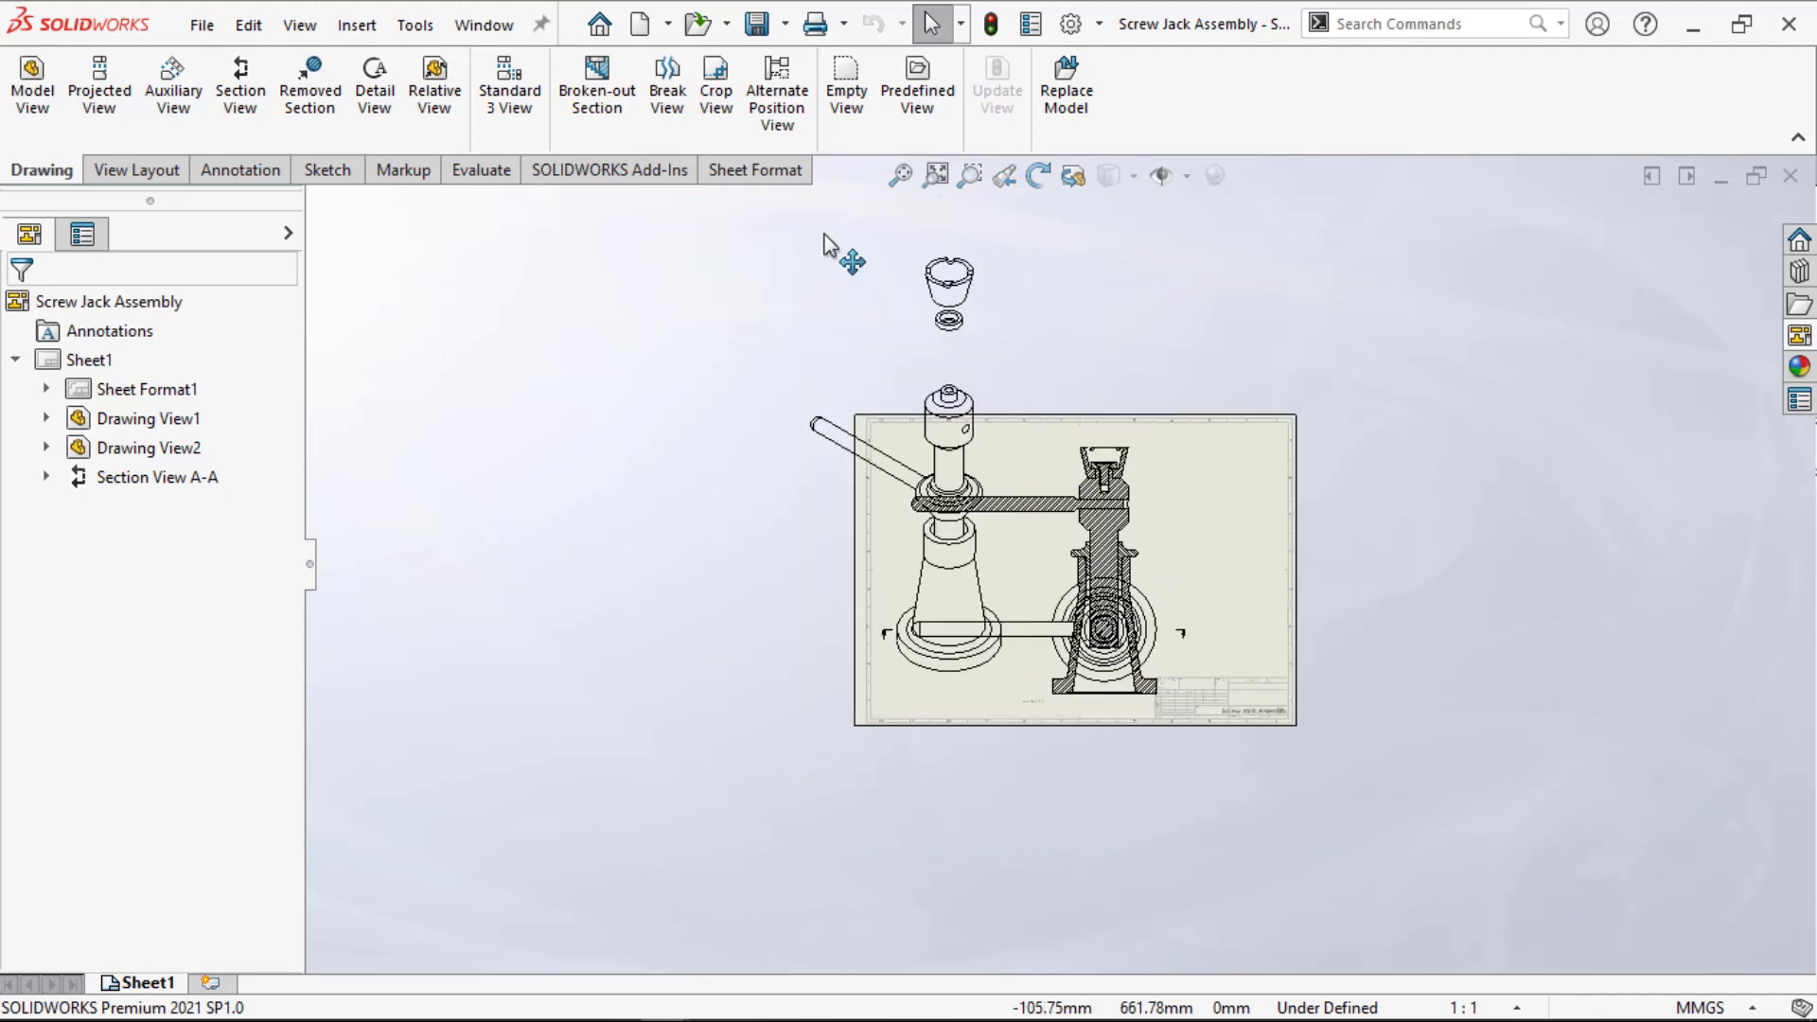
scroll(950, 373, "down", 2)
scroll(950, 373, "up", 3)
scroll(1100, 407, "down", 1)
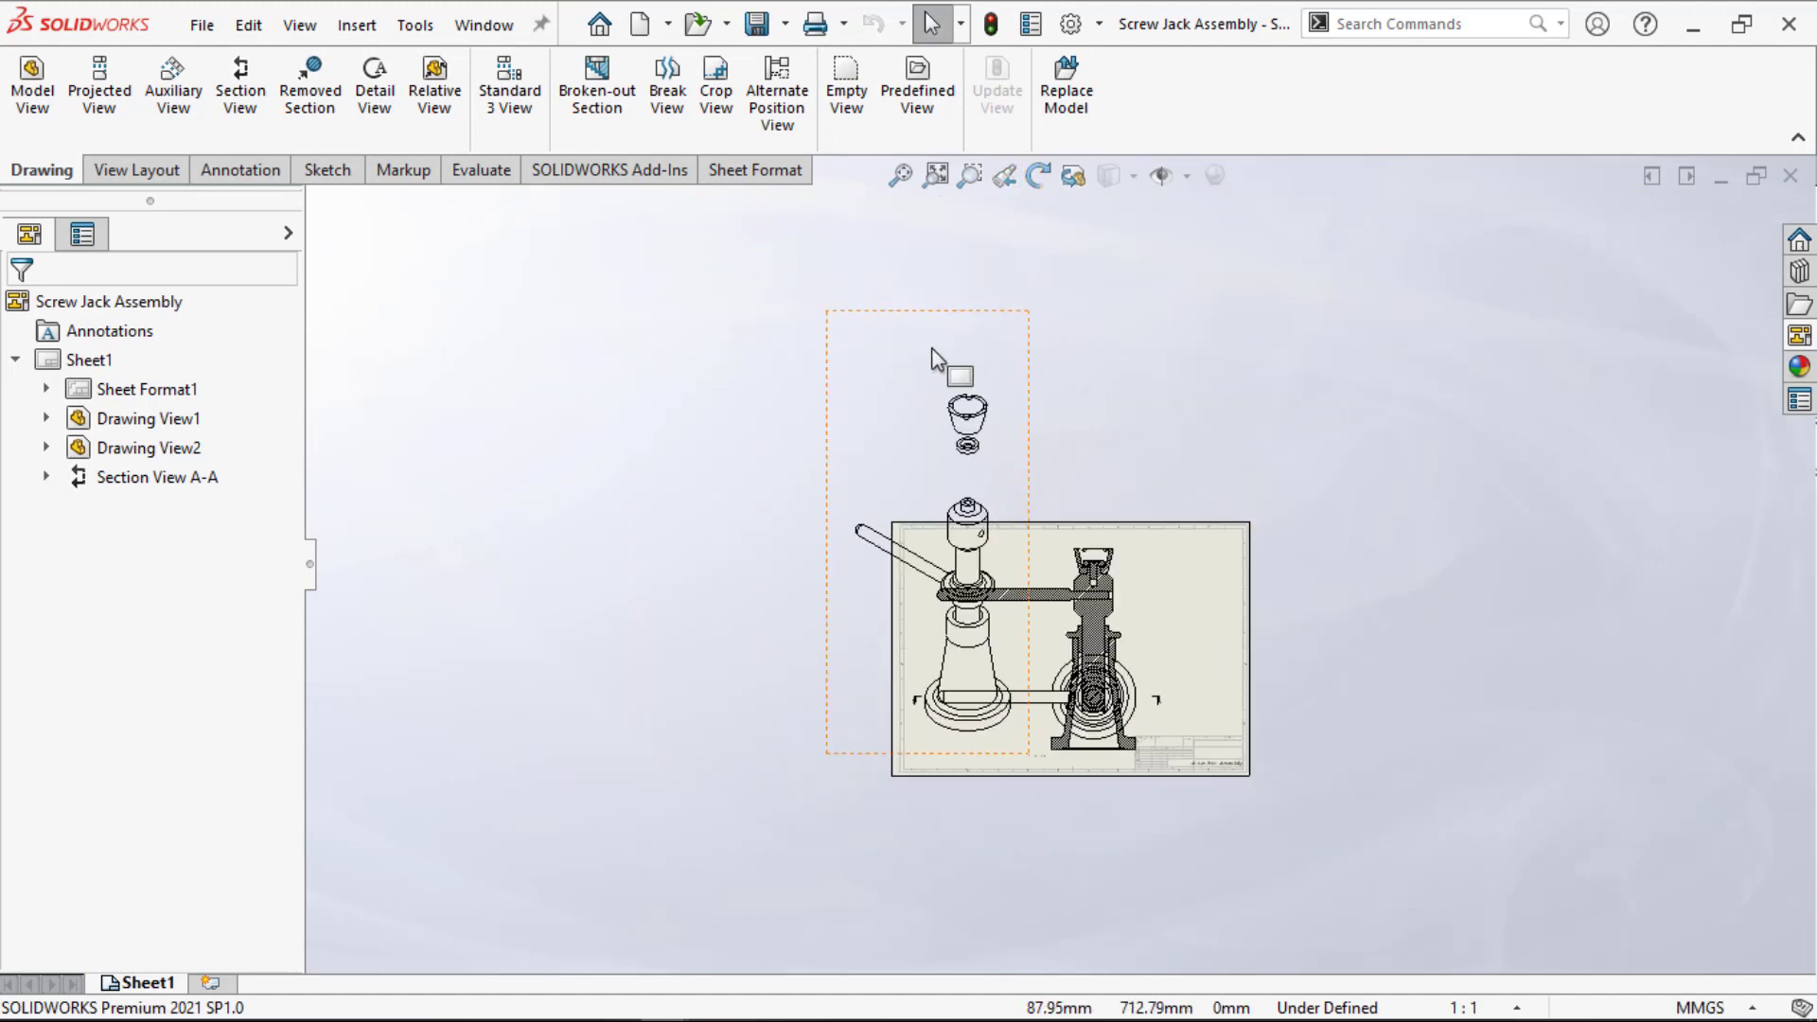
left_click(893, 310)
key("Delete")
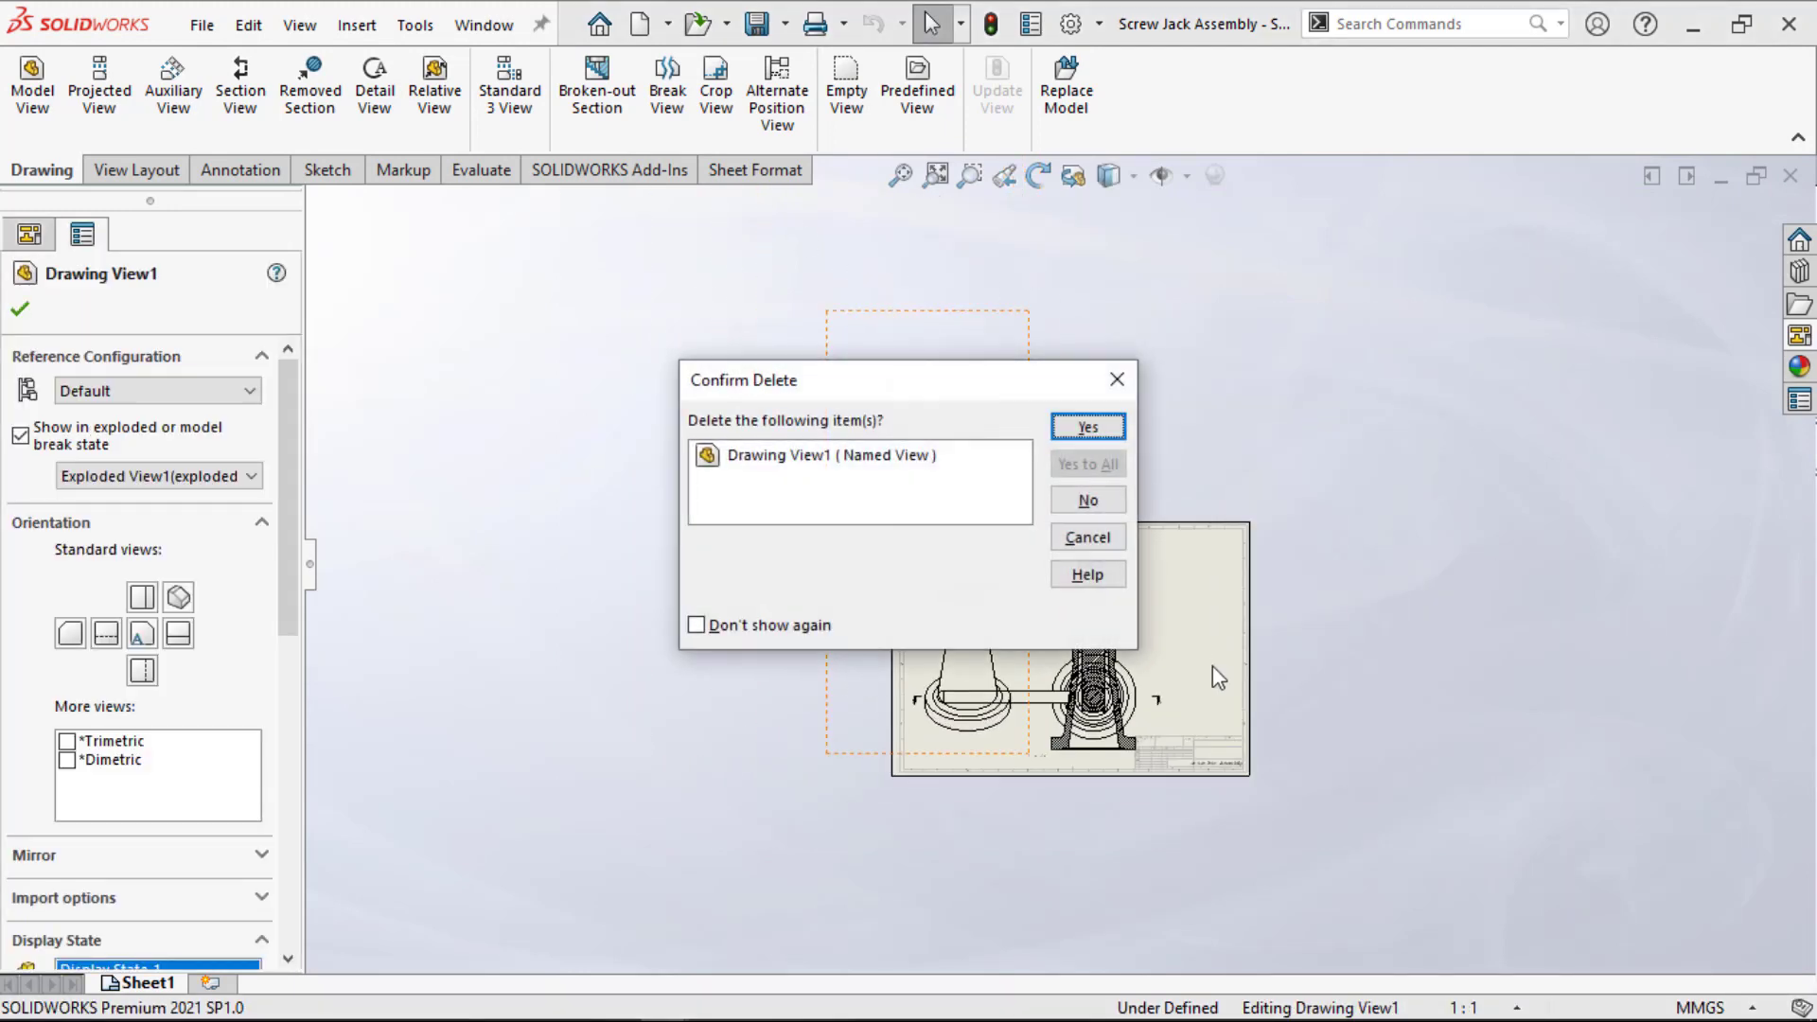
left_click(1087, 427)
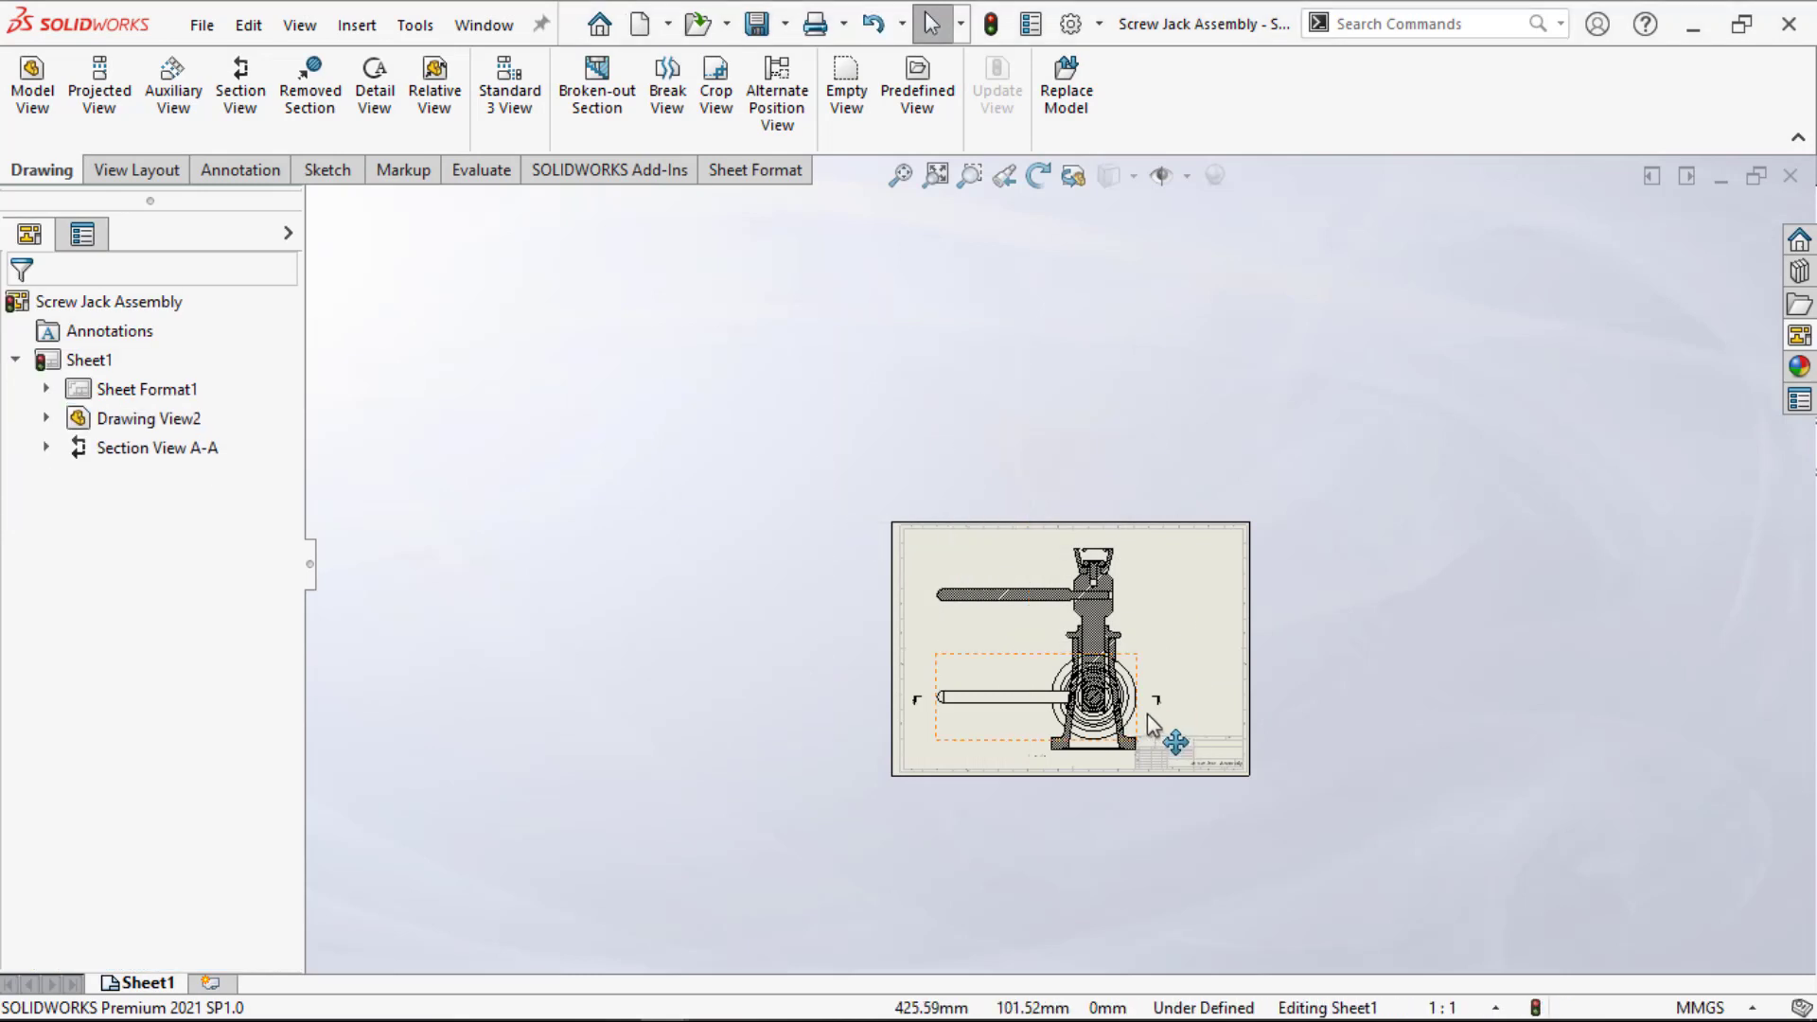
Step: Move the top view off the sheet, below its lower border, and set the sheet scale to 1:2
mouse_move(1140, 712)
left_mouse_down()
mouse_move(1112, 806)
mouse_move(1118, 879)
left_mouse_up()
left_click(1147, 571)
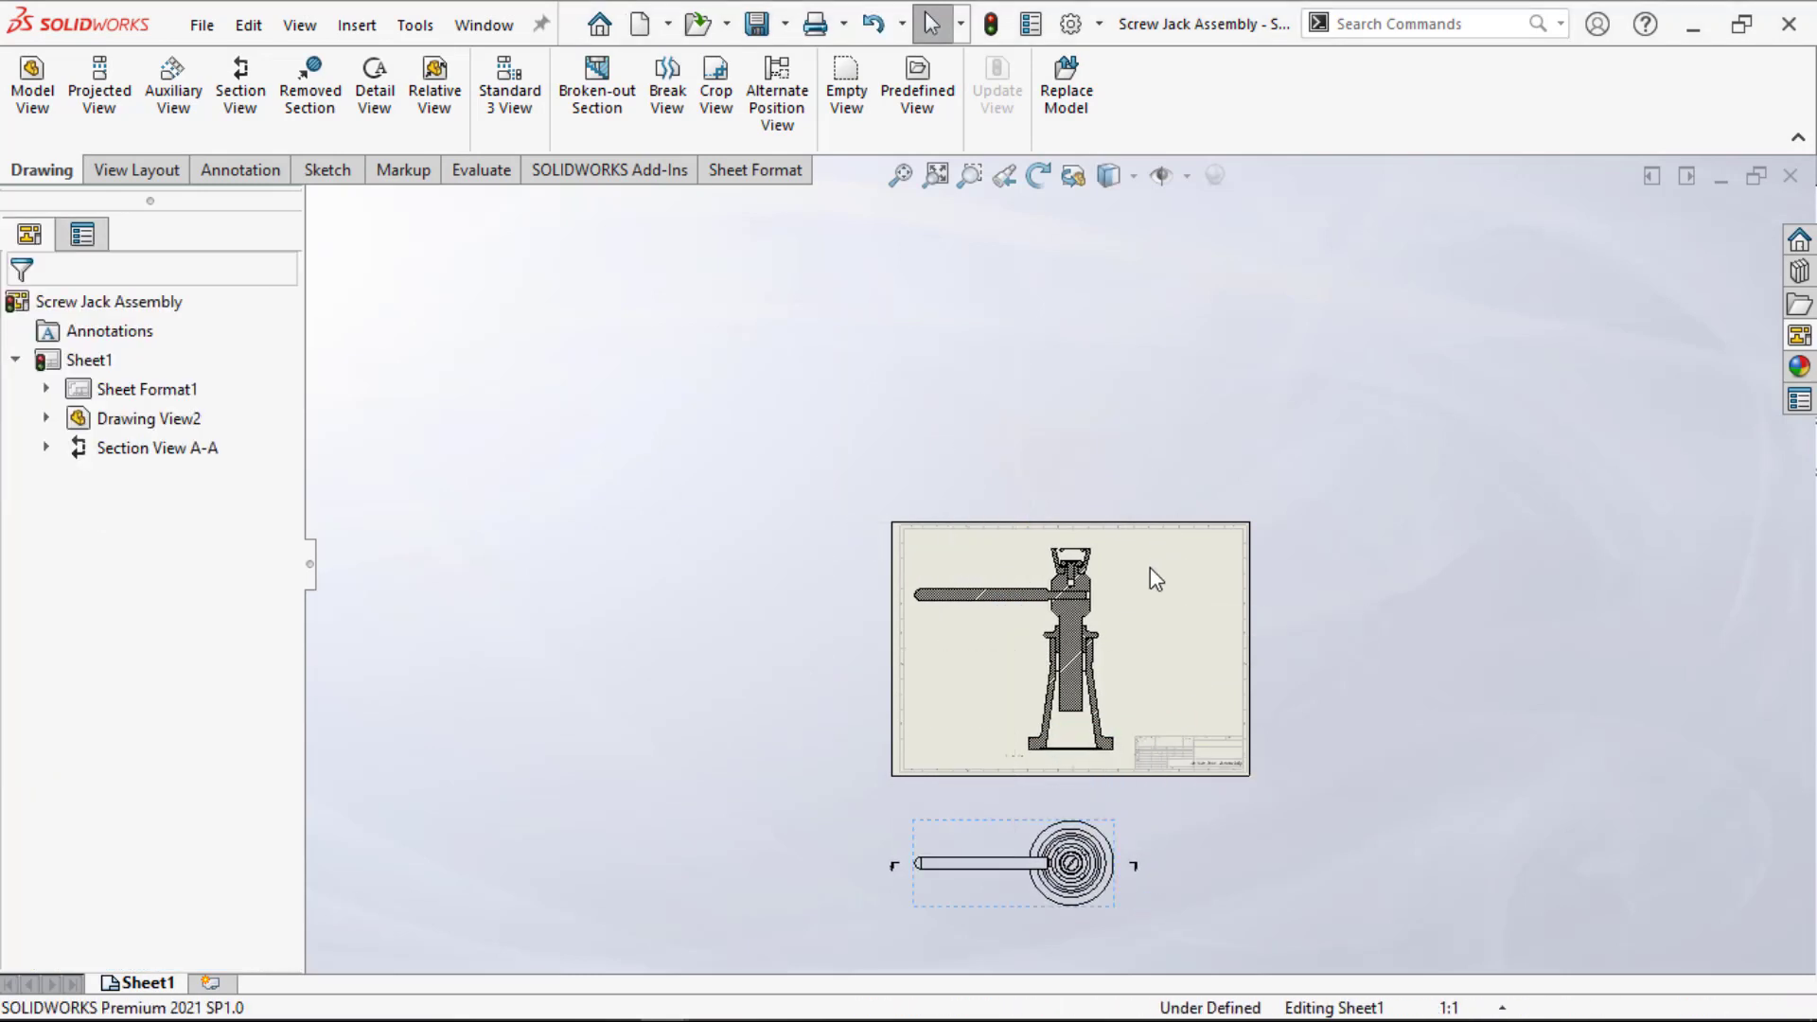
scroll(1147, 572, "down", 1)
scroll(1127, 592, "down", 1)
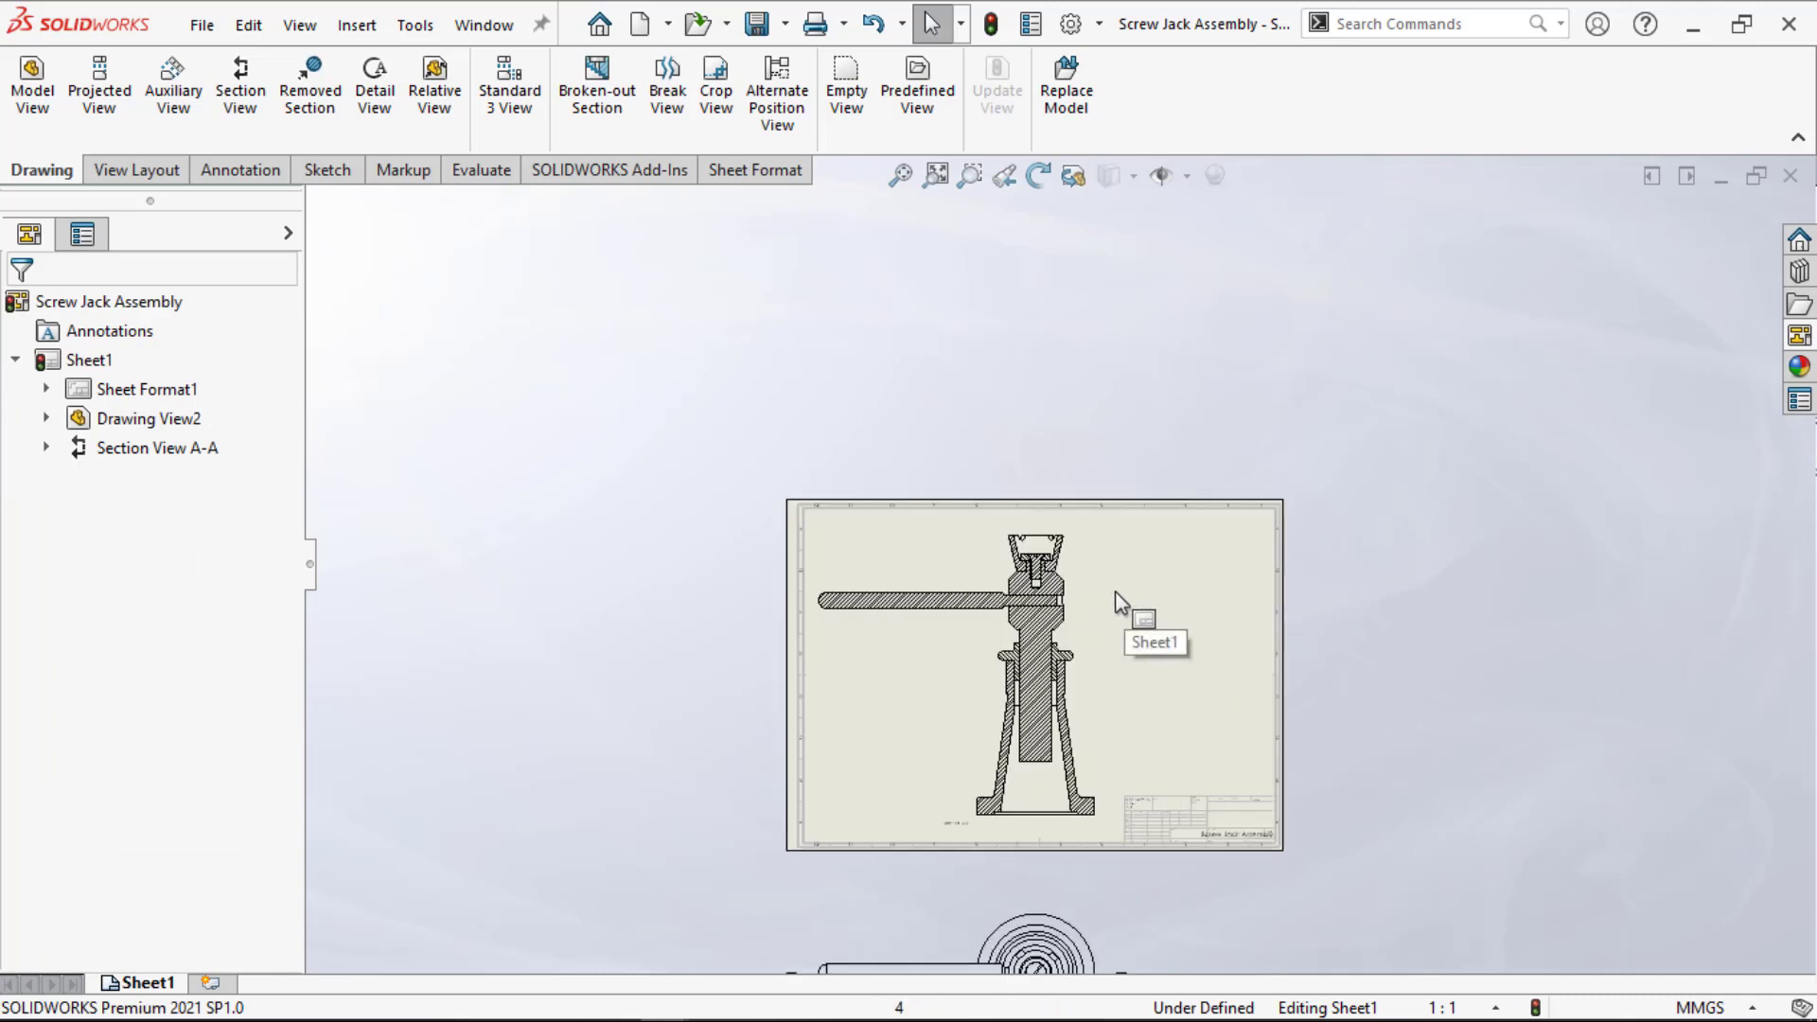
left_click(1442, 1008)
left_click(1410, 542)
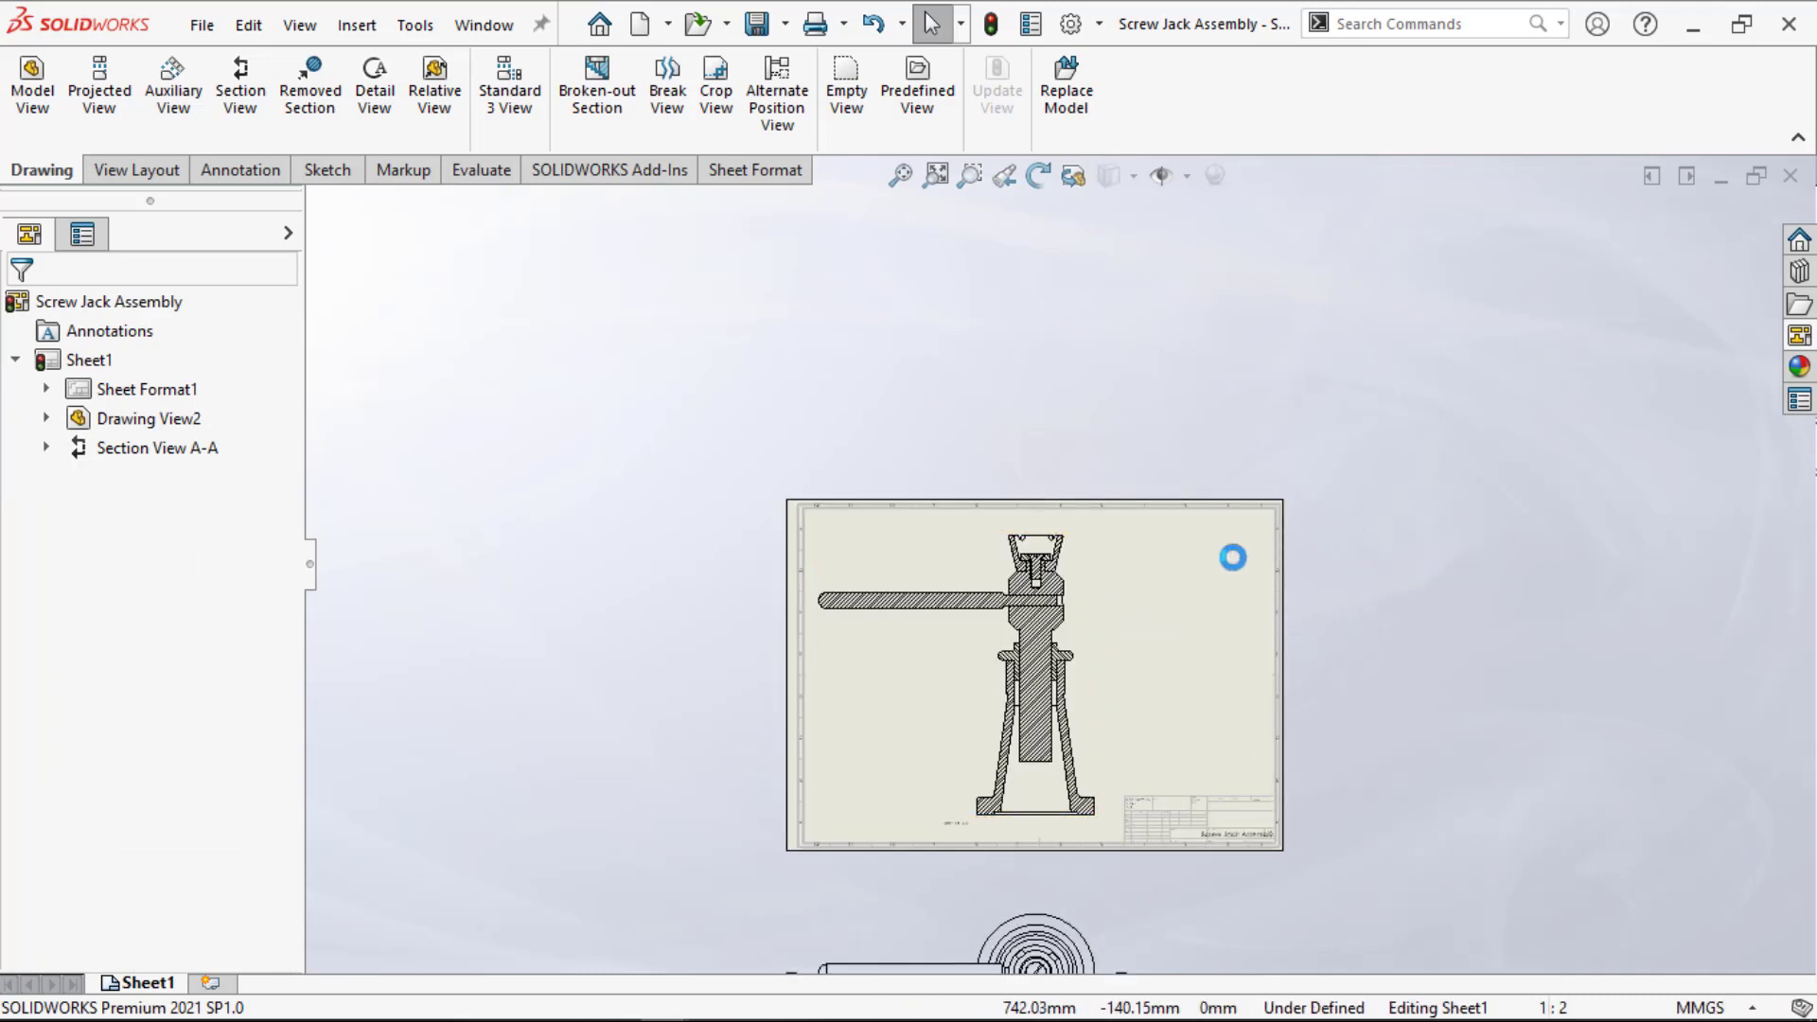
Step: Open section view A-A for 3D manipulation, rotate it and set it to an isometric orientation
scroll(1041, 632, "down", 3)
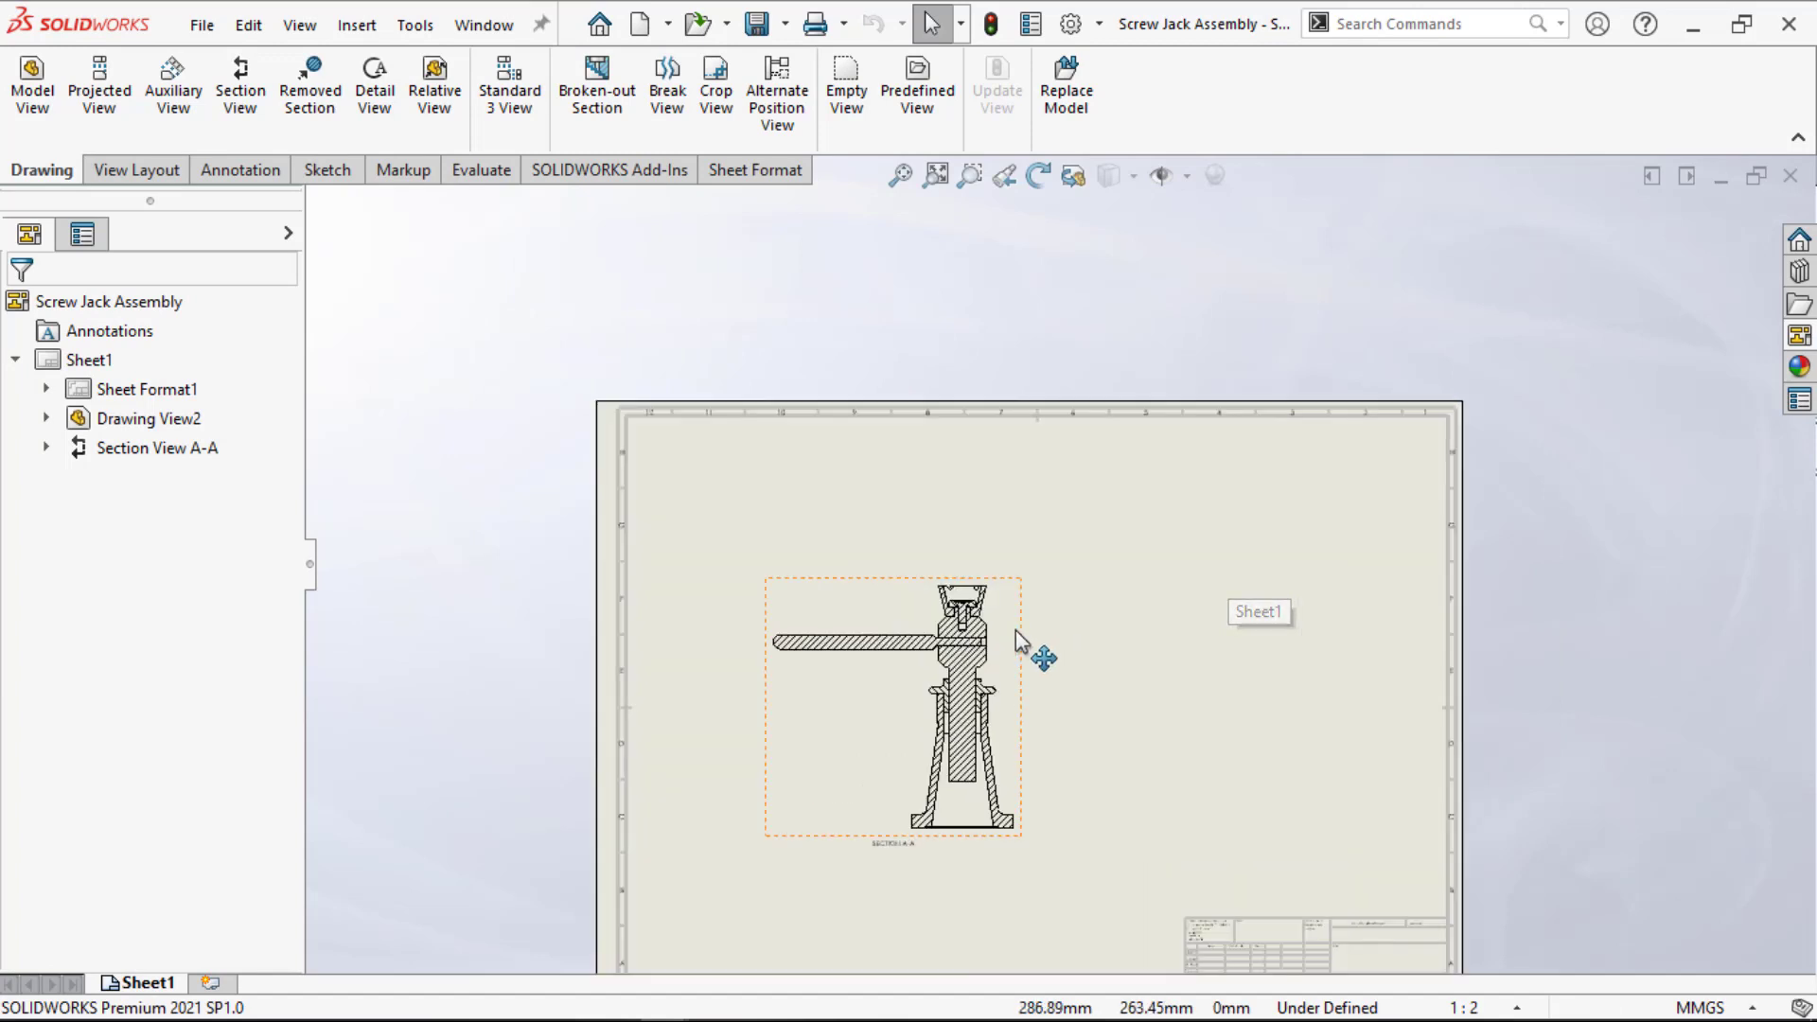
left_click(1016, 631)
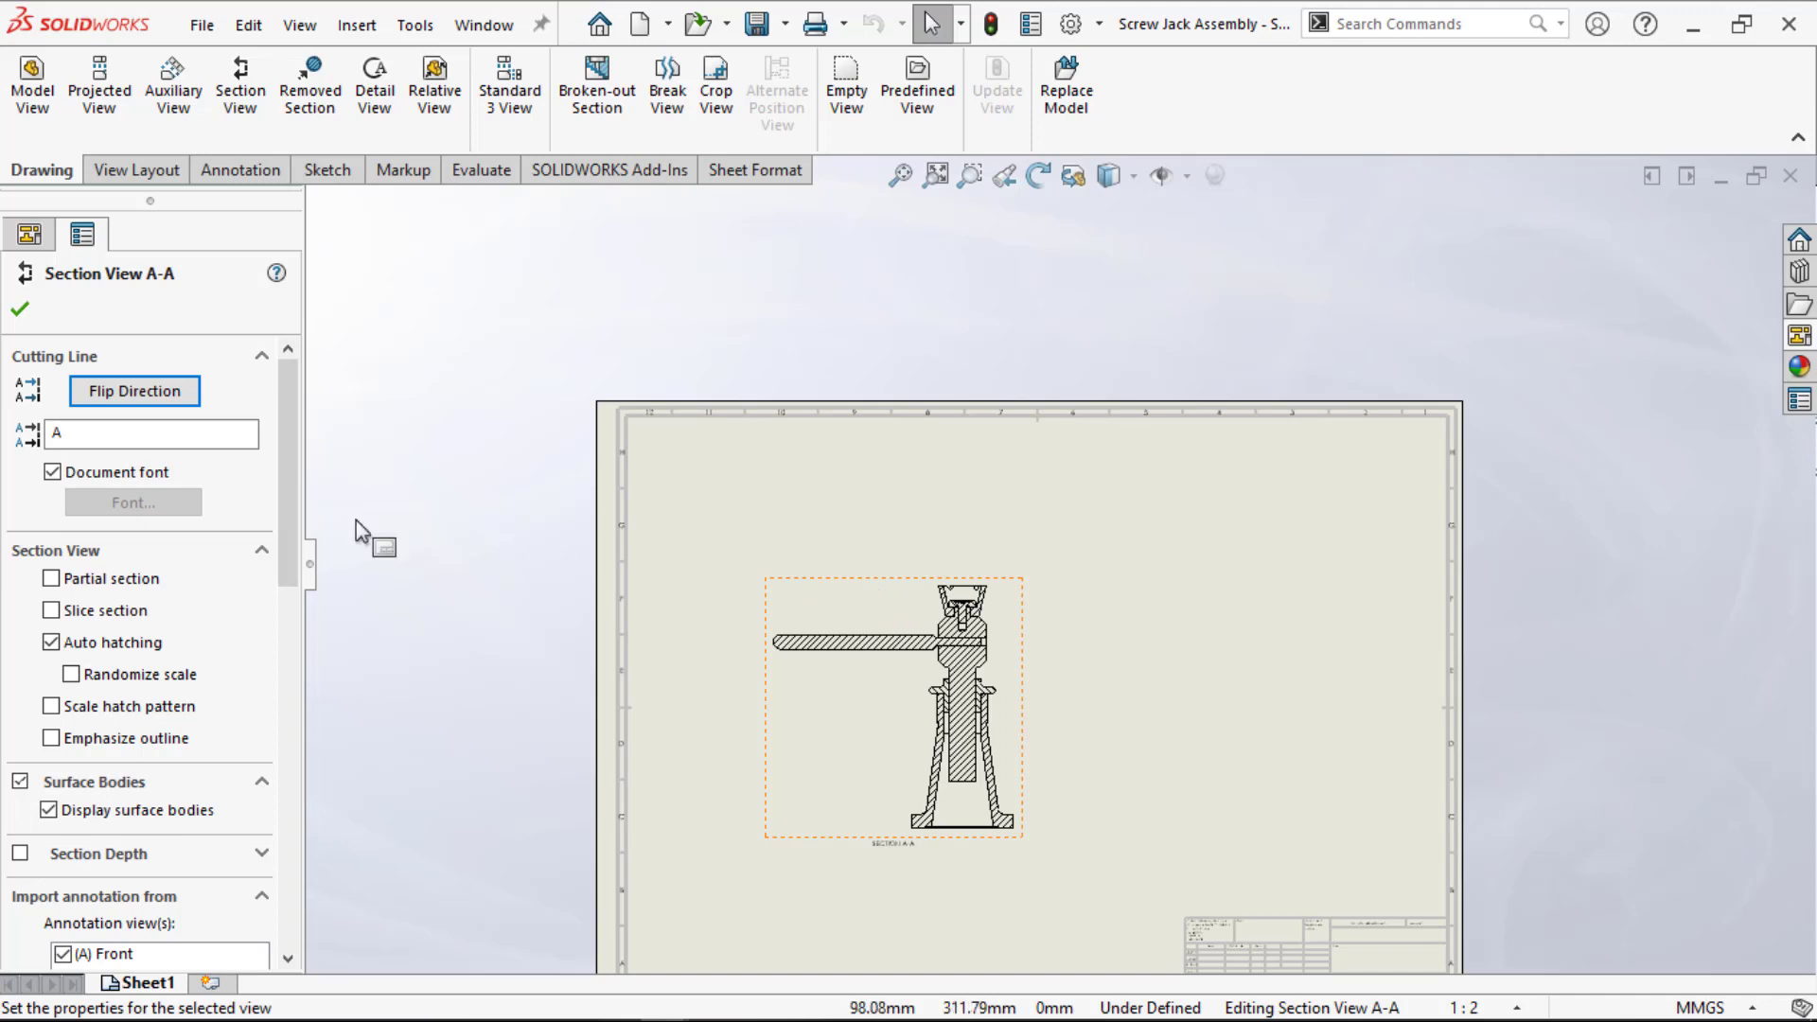
left_click_drag(276, 485, 64, 257)
left_click(23, 309)
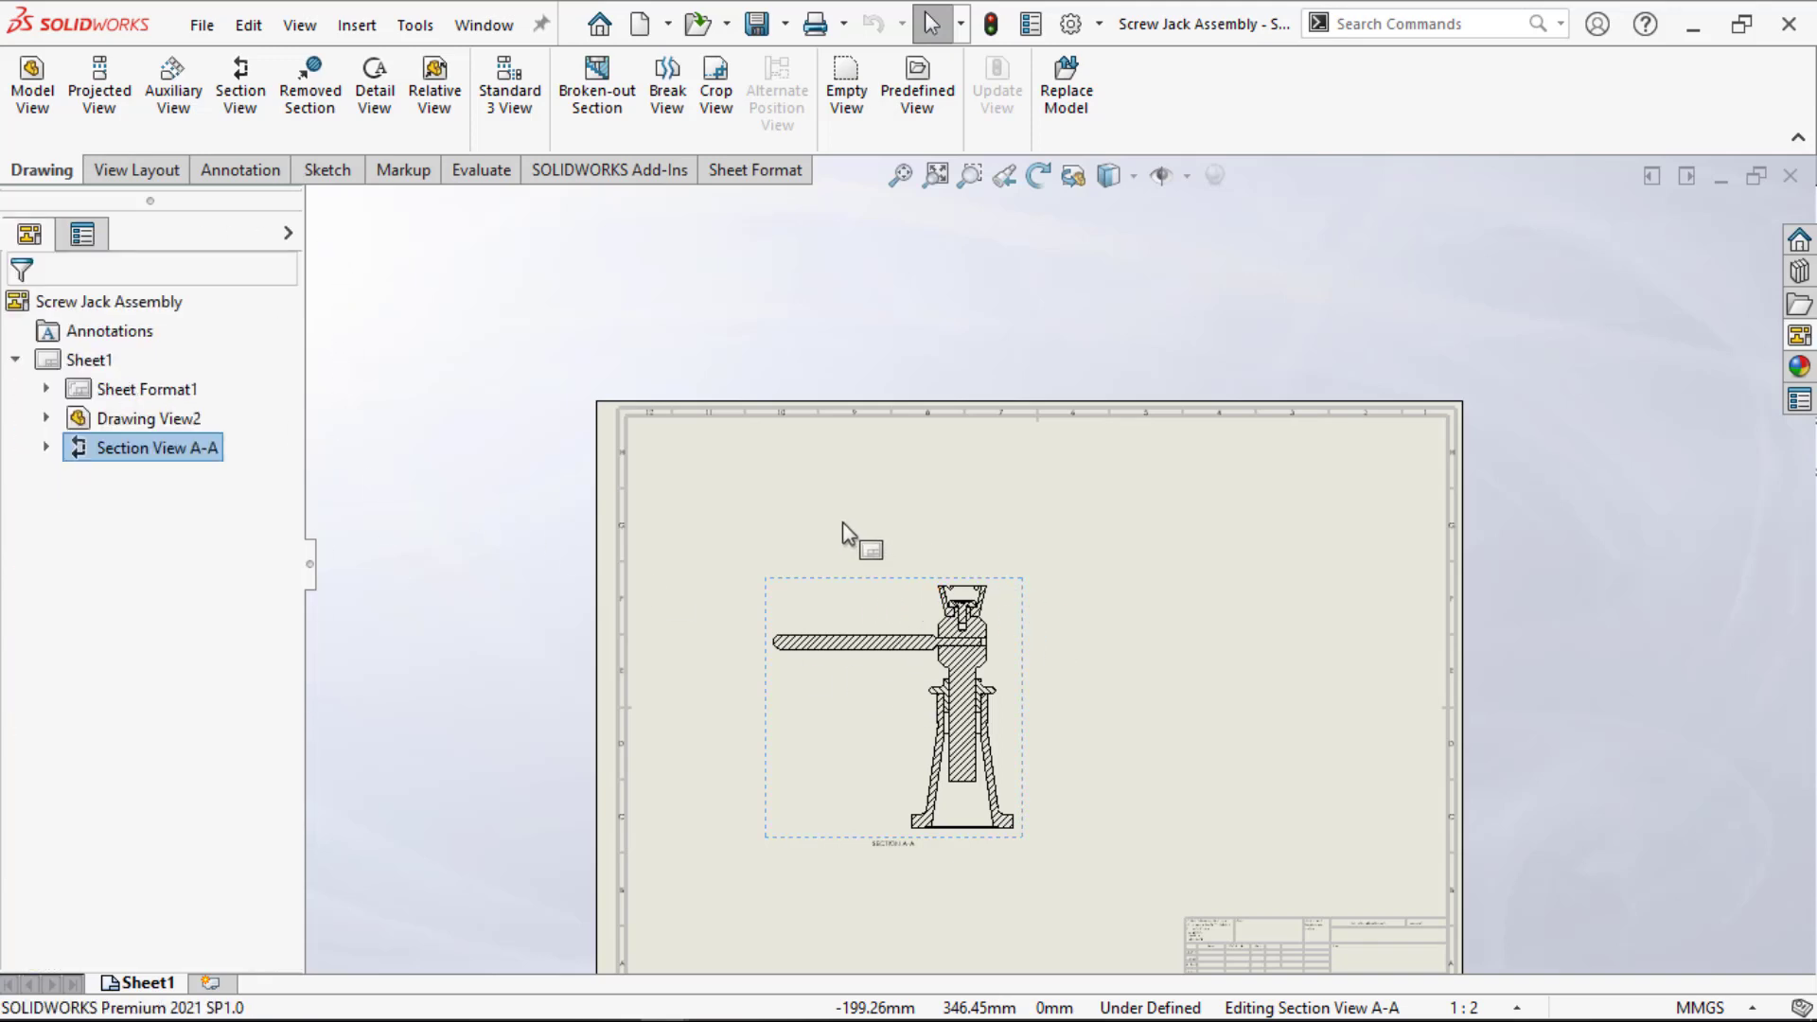
left_click(1075, 178)
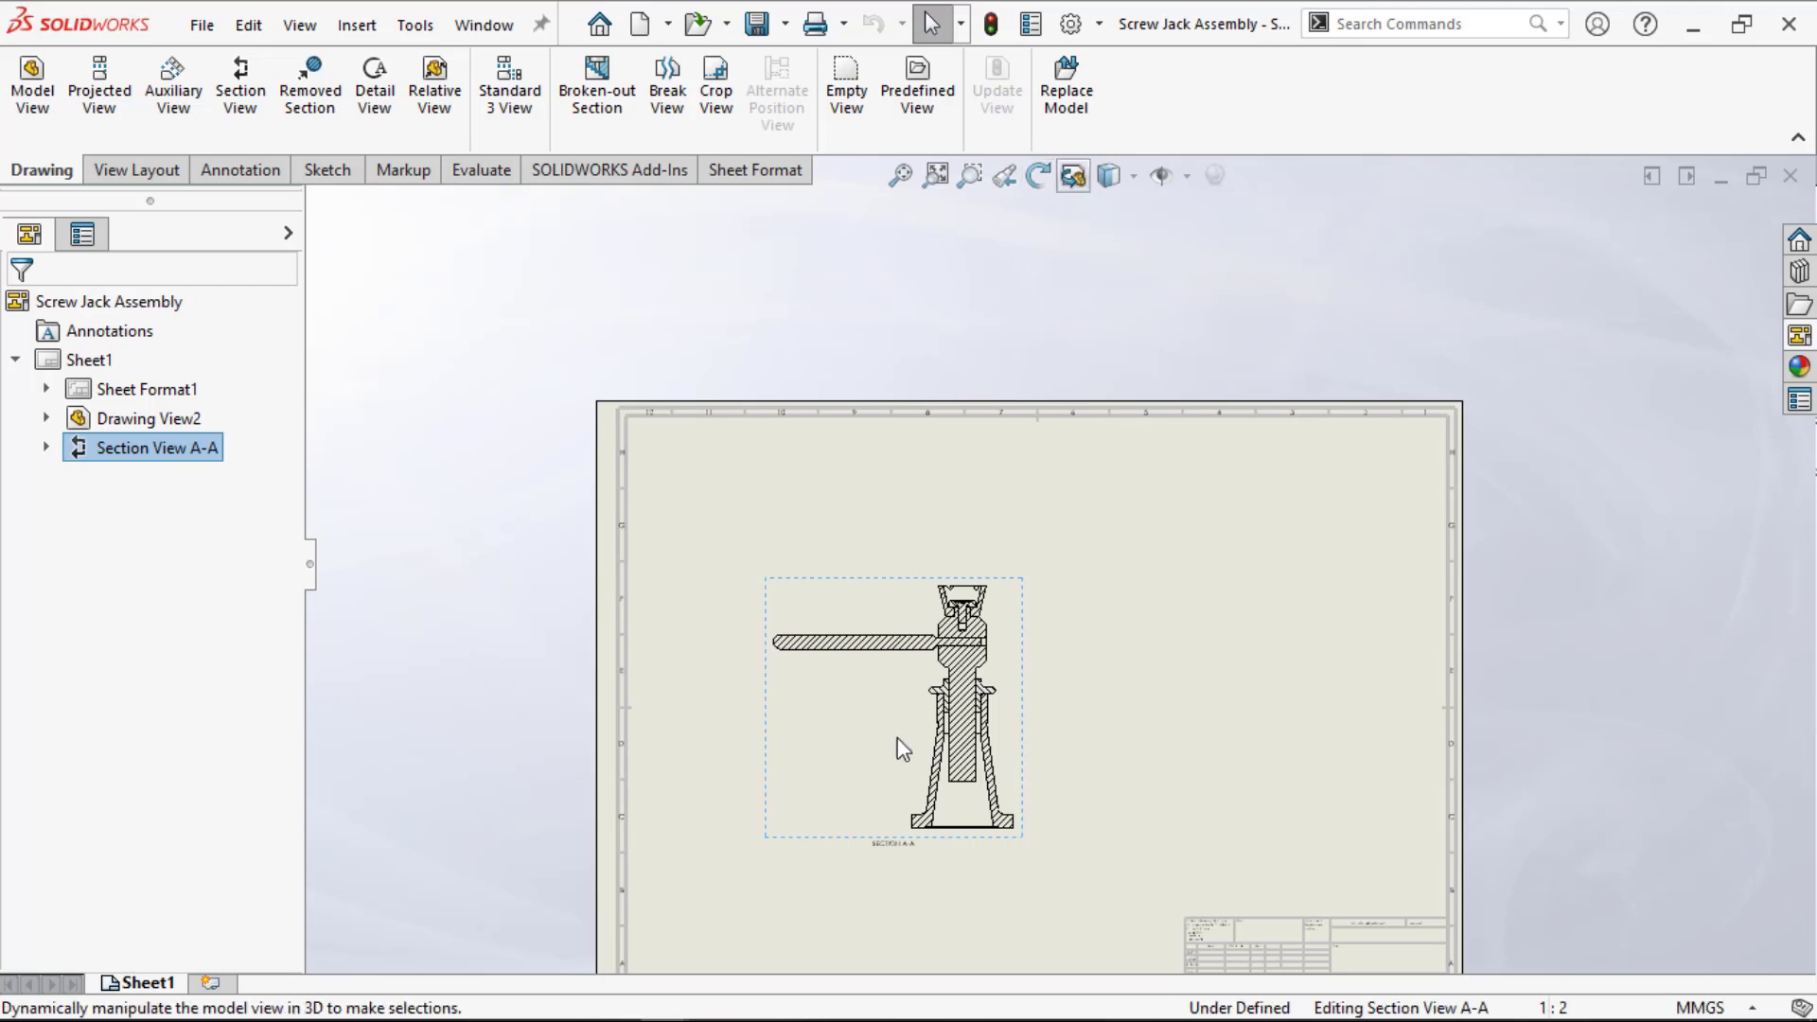
left_click_drag(907, 708, 822, 791)
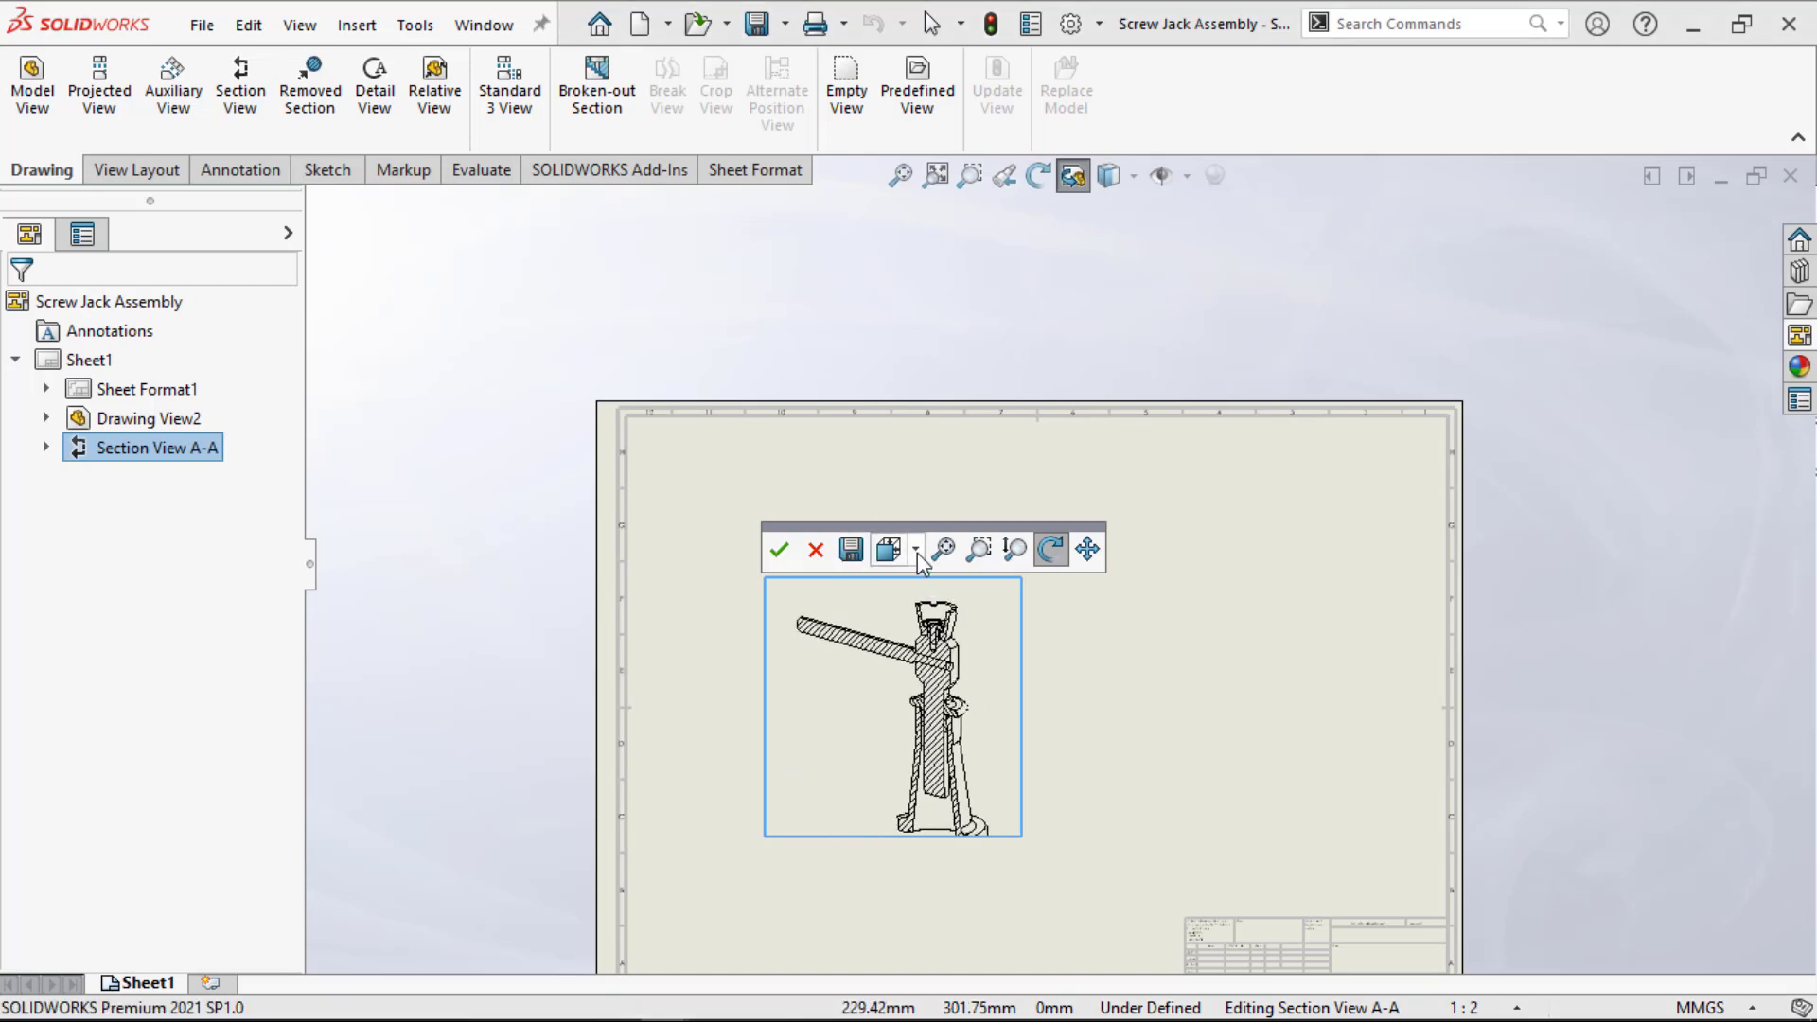
left_click(916, 551)
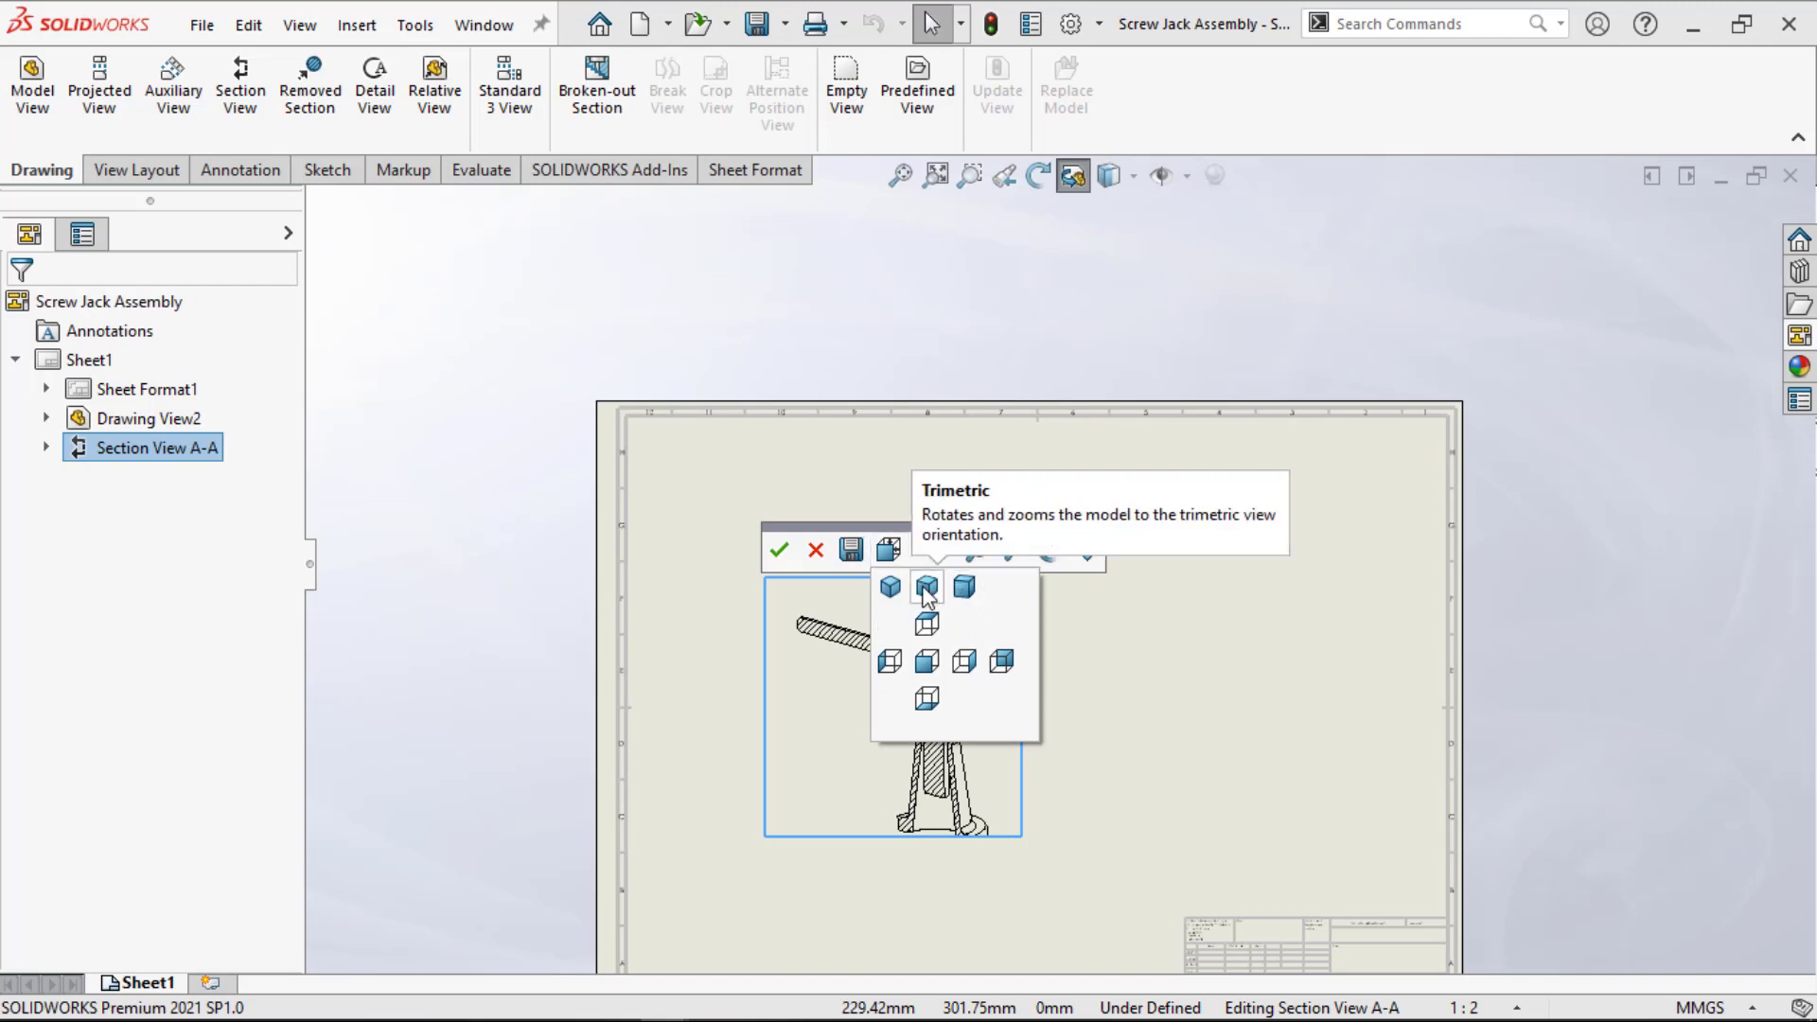
left_click(964, 587)
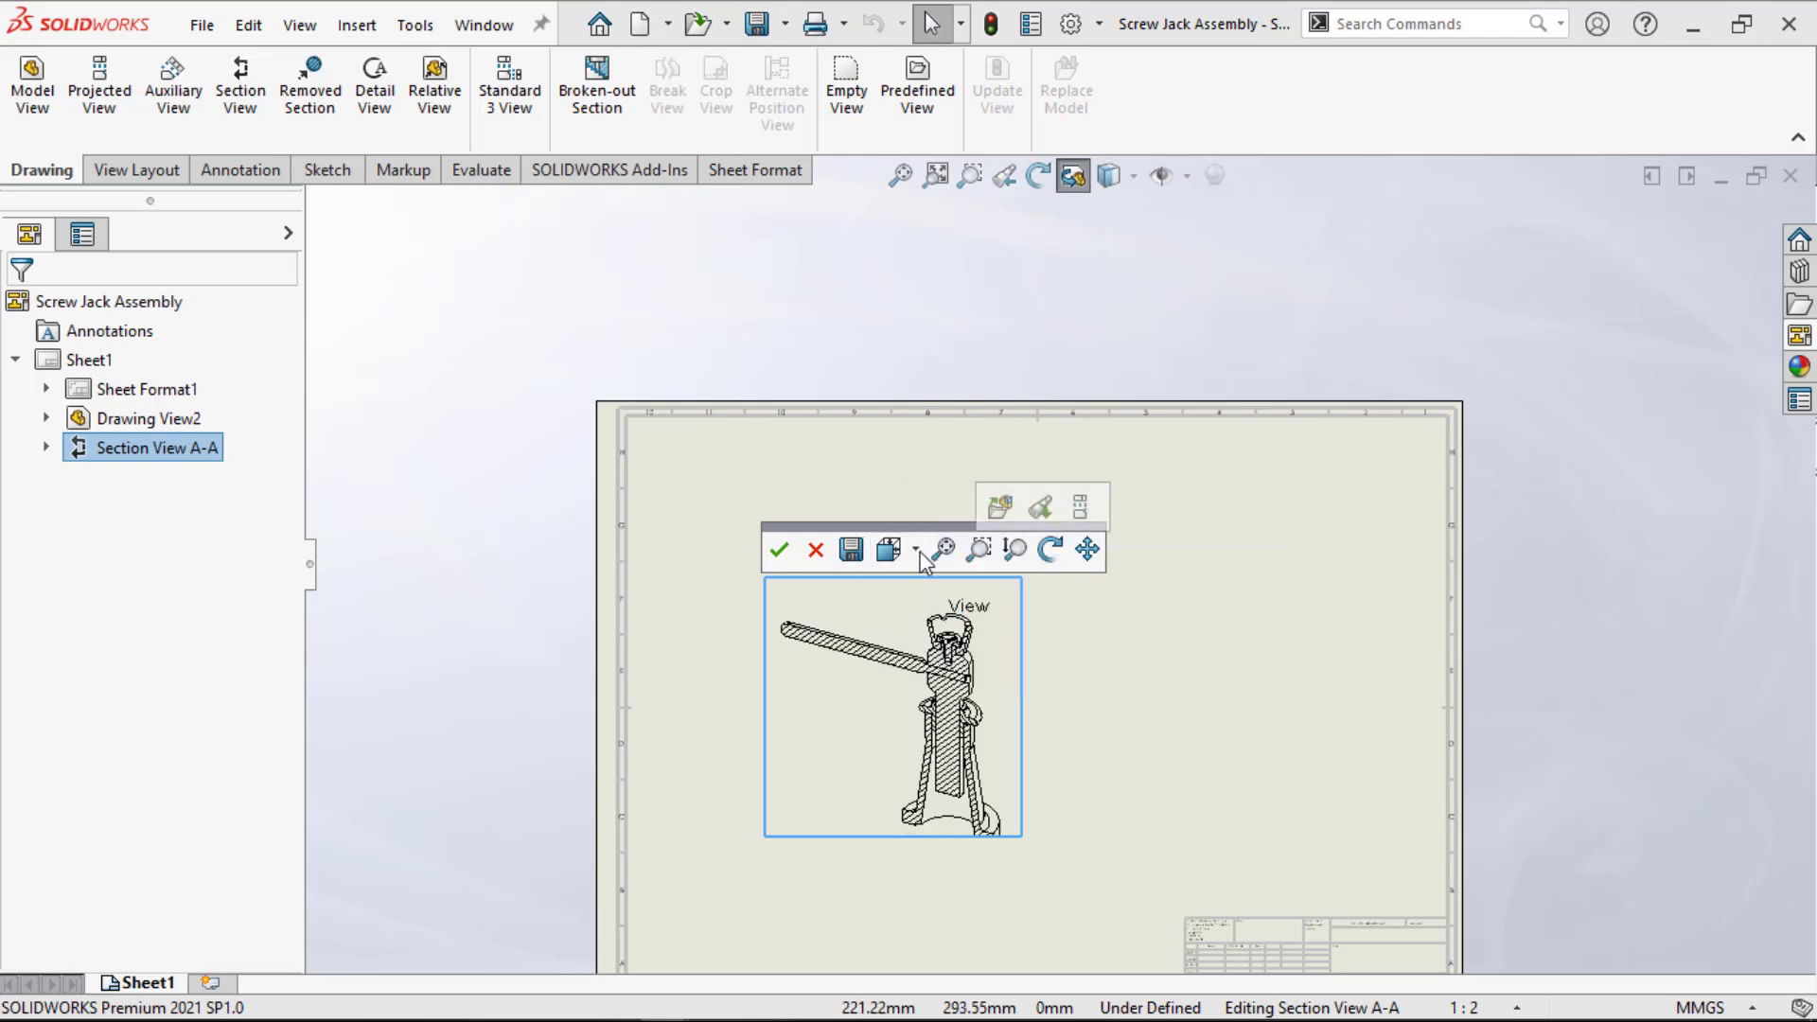
left_click(916, 551)
left_click(925, 591)
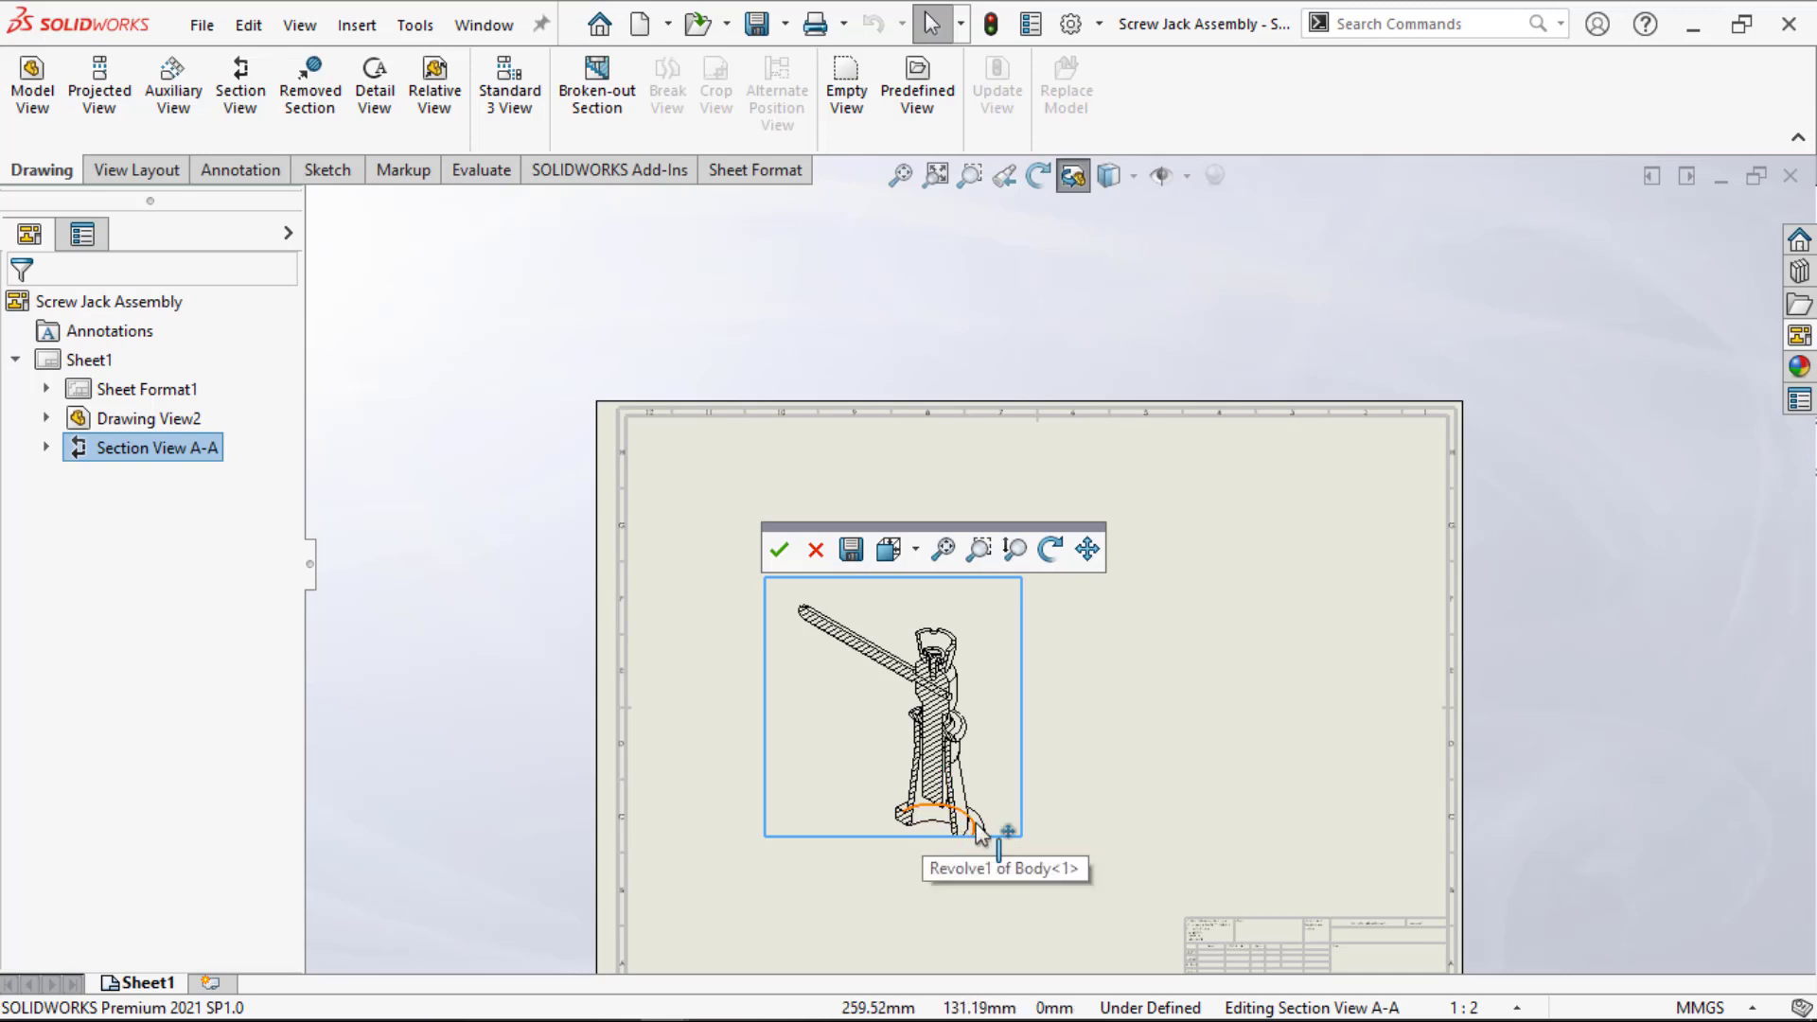
Step: Move section view A-A slightly higher on the sheet
left_click_drag(977, 823, 997, 790)
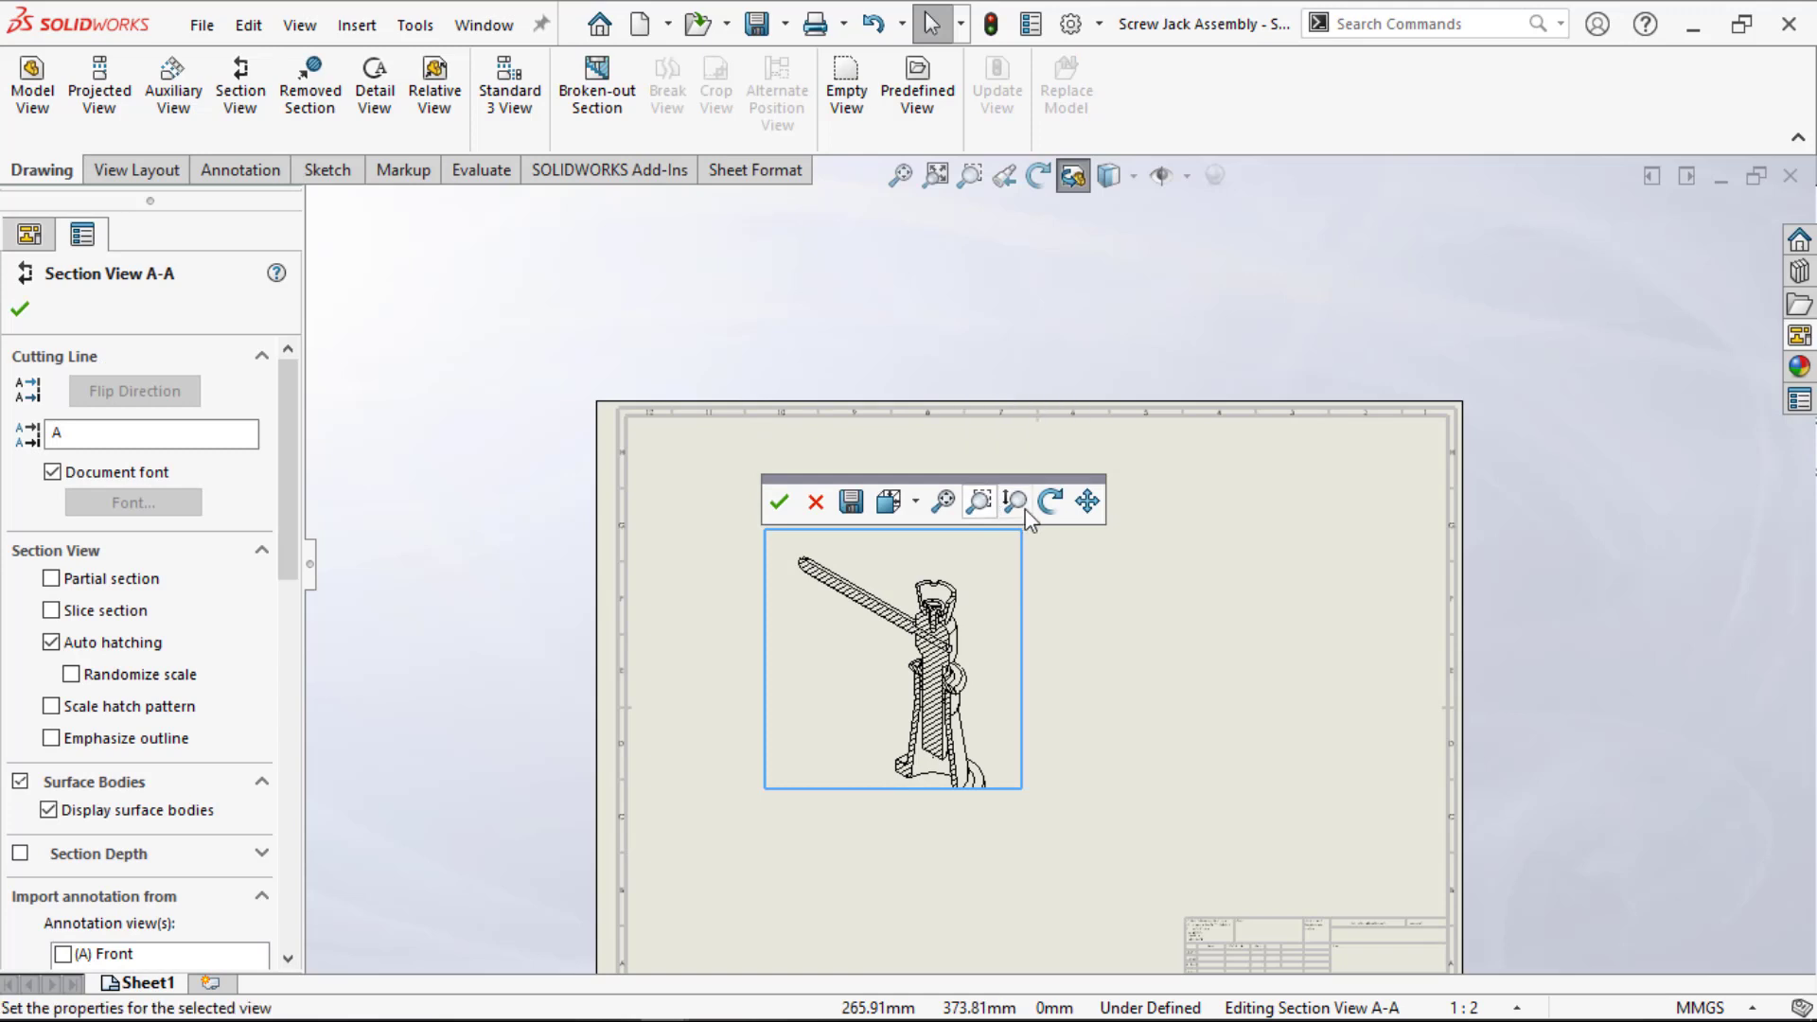
left_click(1024, 508)
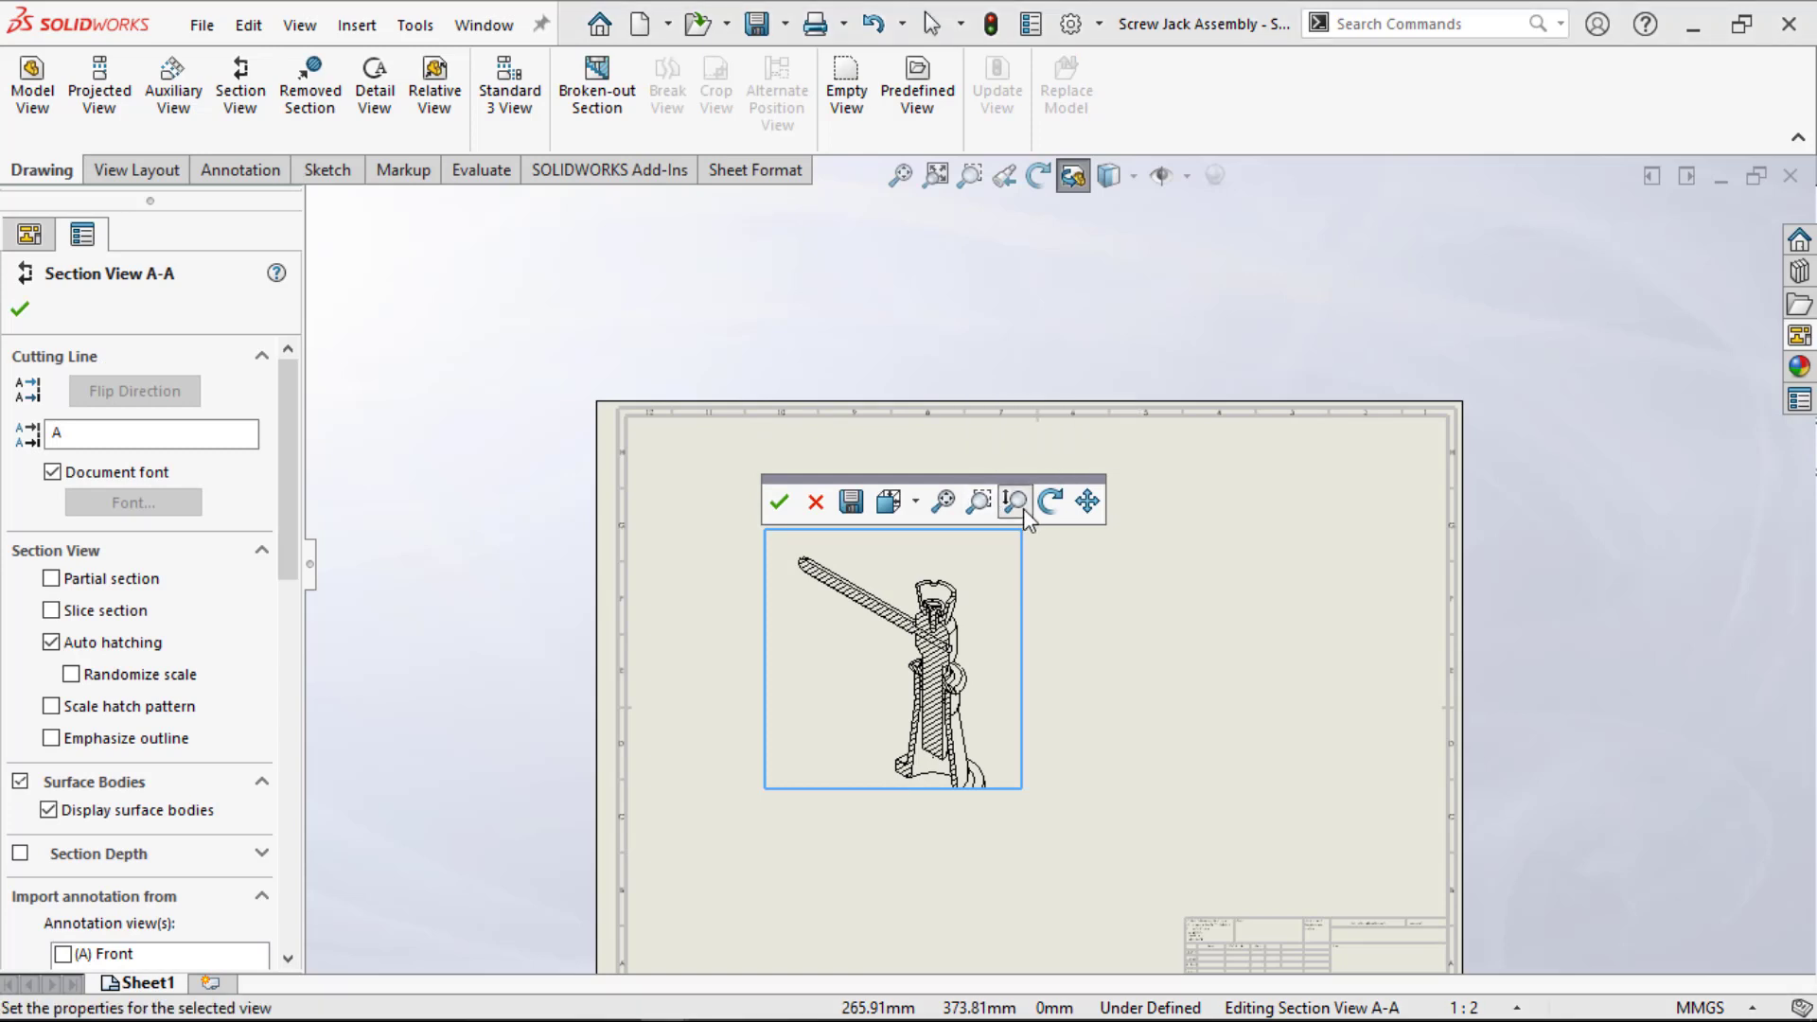
left_click(1019, 510)
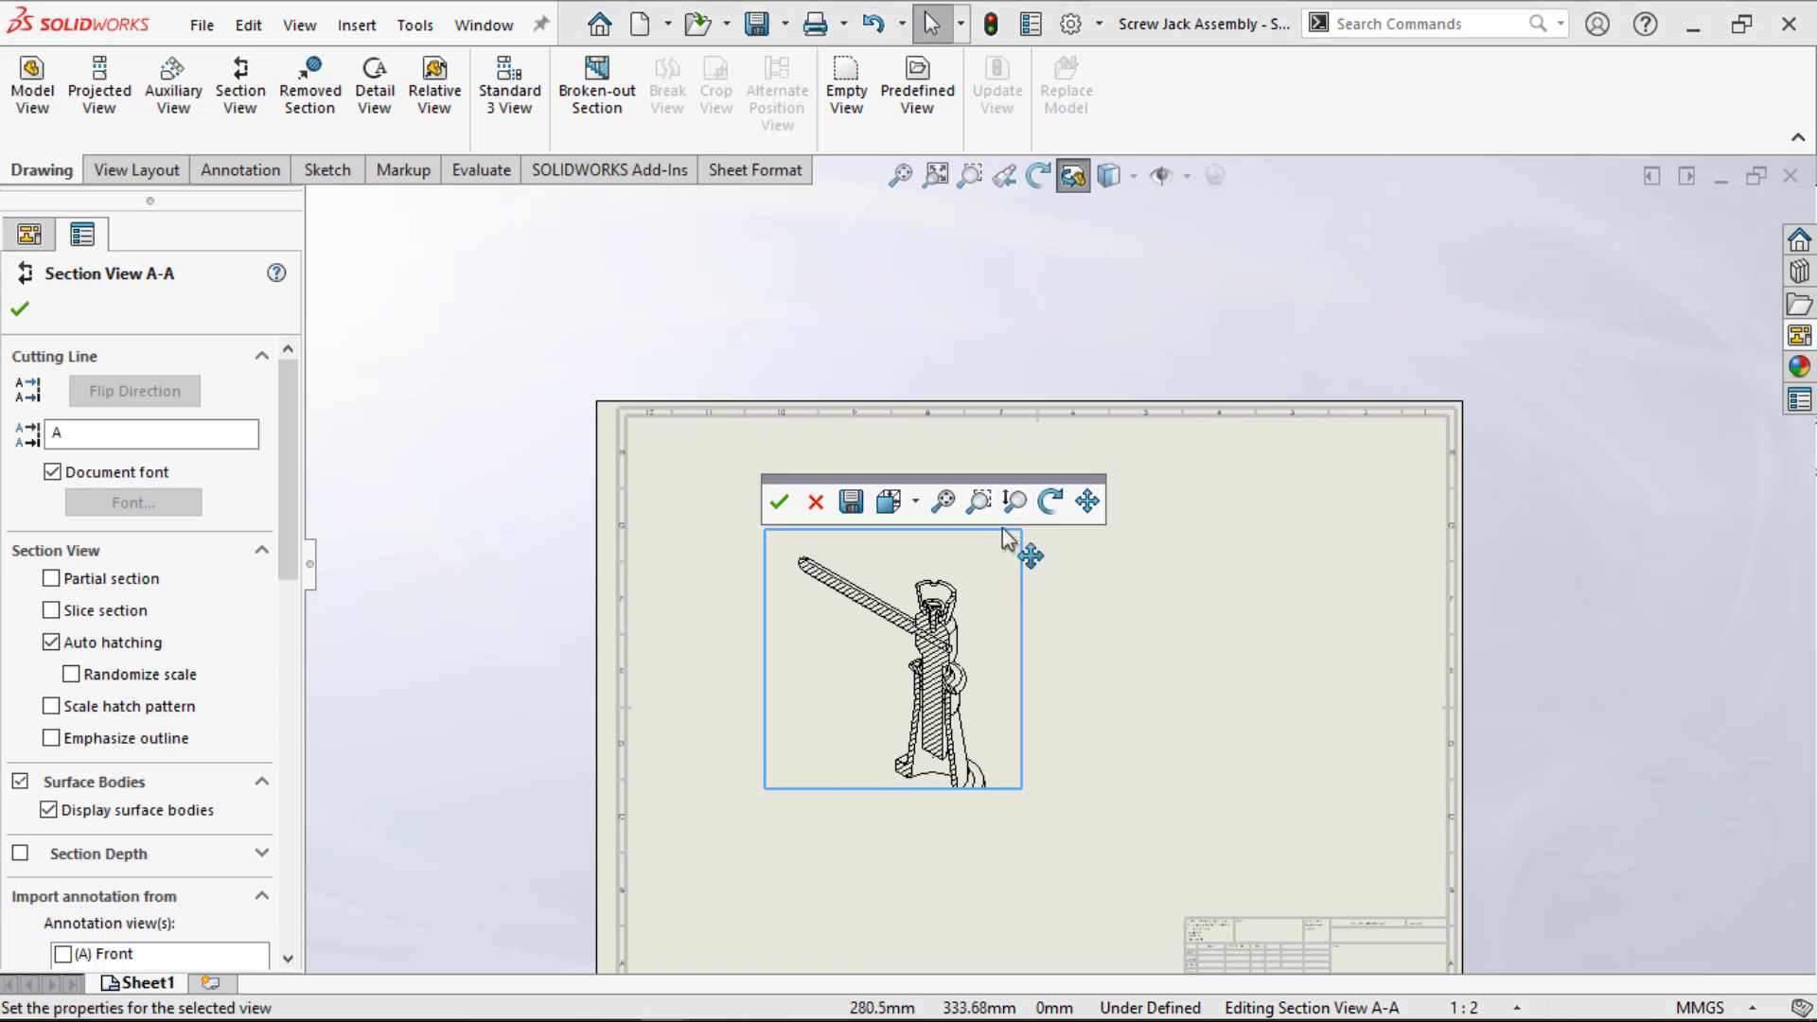
scroll(970, 599, "up", 2)
scroll(970, 599, "down", 3)
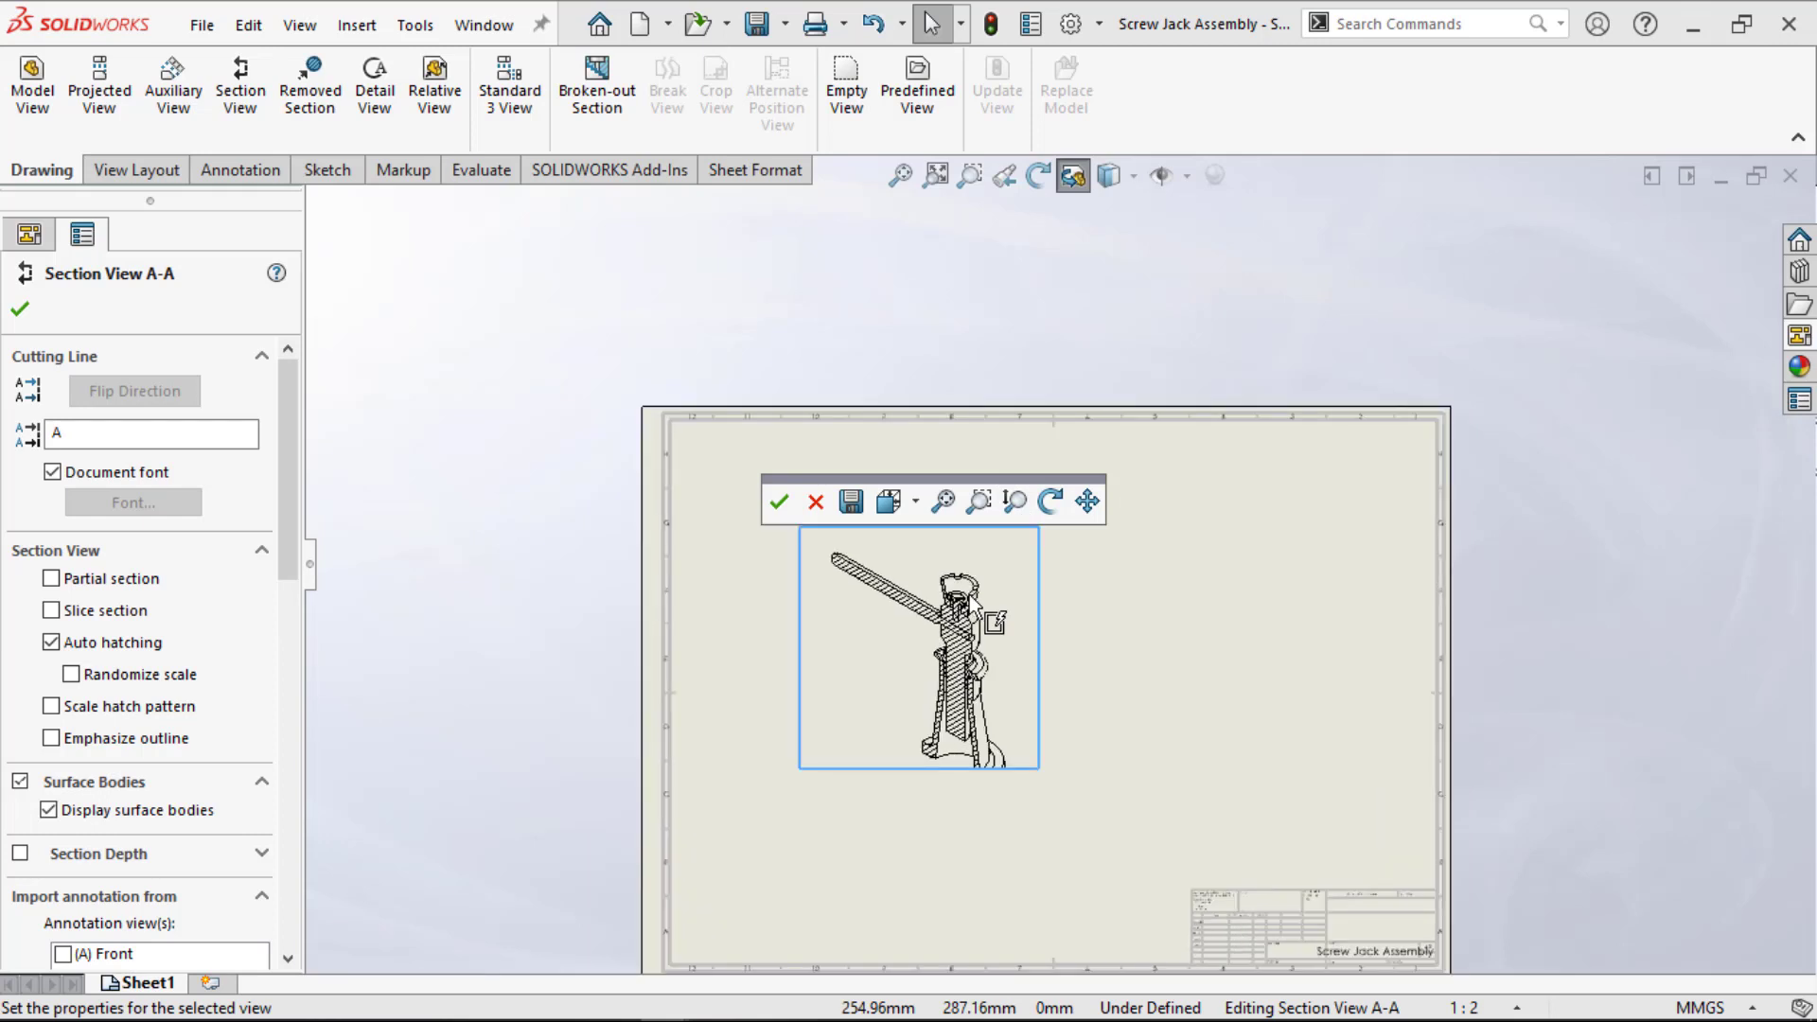
left_click(867, 615)
left_click(868, 616)
left_click(848, 623)
left_click_drag(848, 623, 1086, 830)
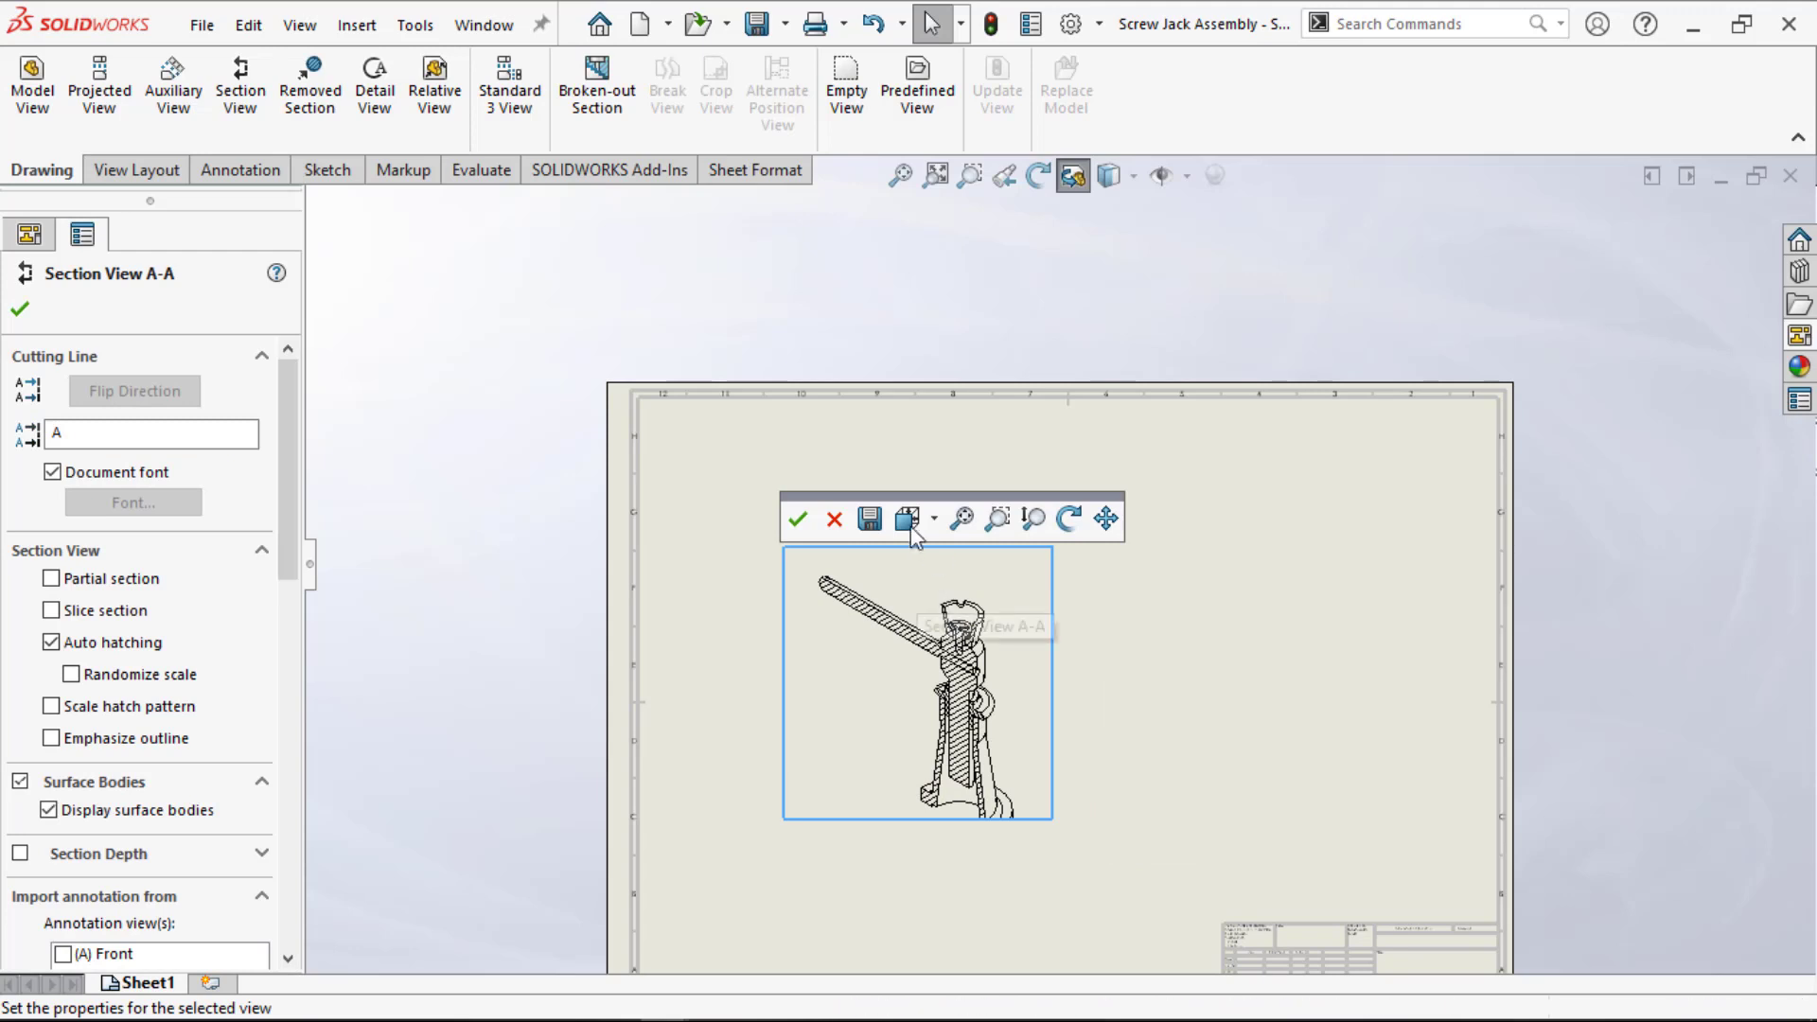
Step: Pan the model inside the section view's frame so the whole base fits, and accept the 3D orientation
left_click(1105, 517)
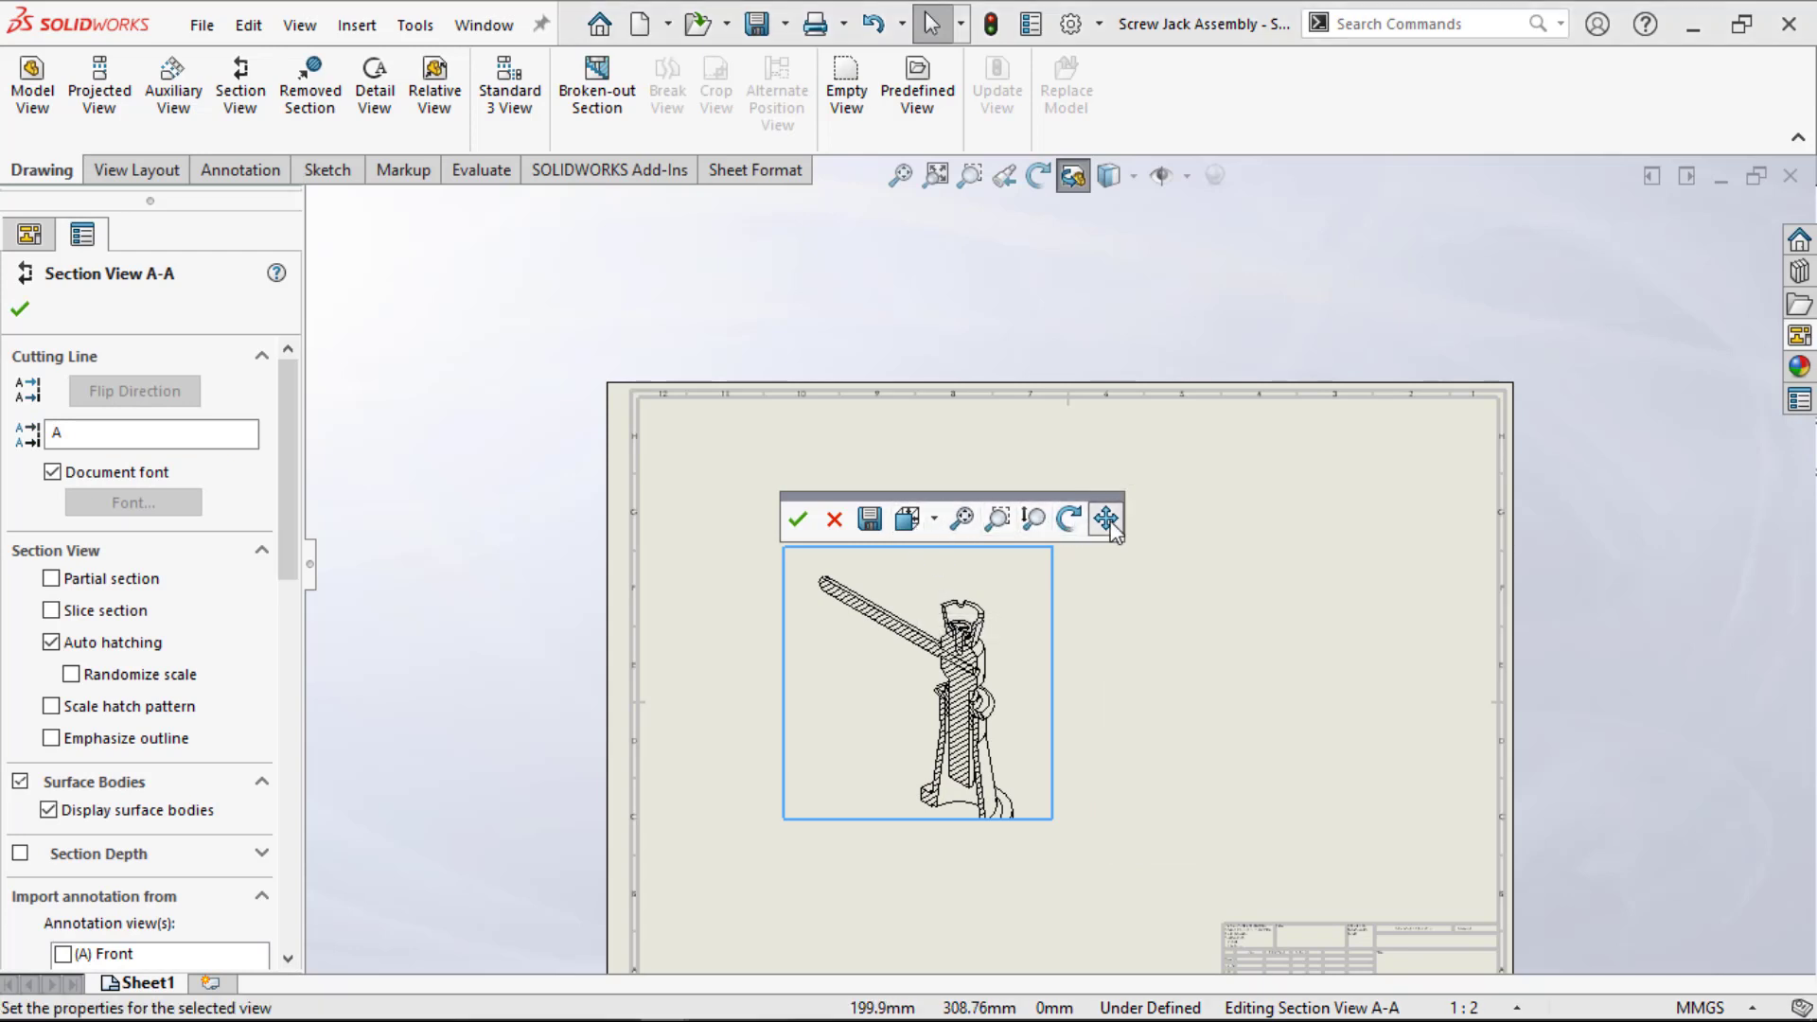
left_click_drag(886, 706, 874, 682)
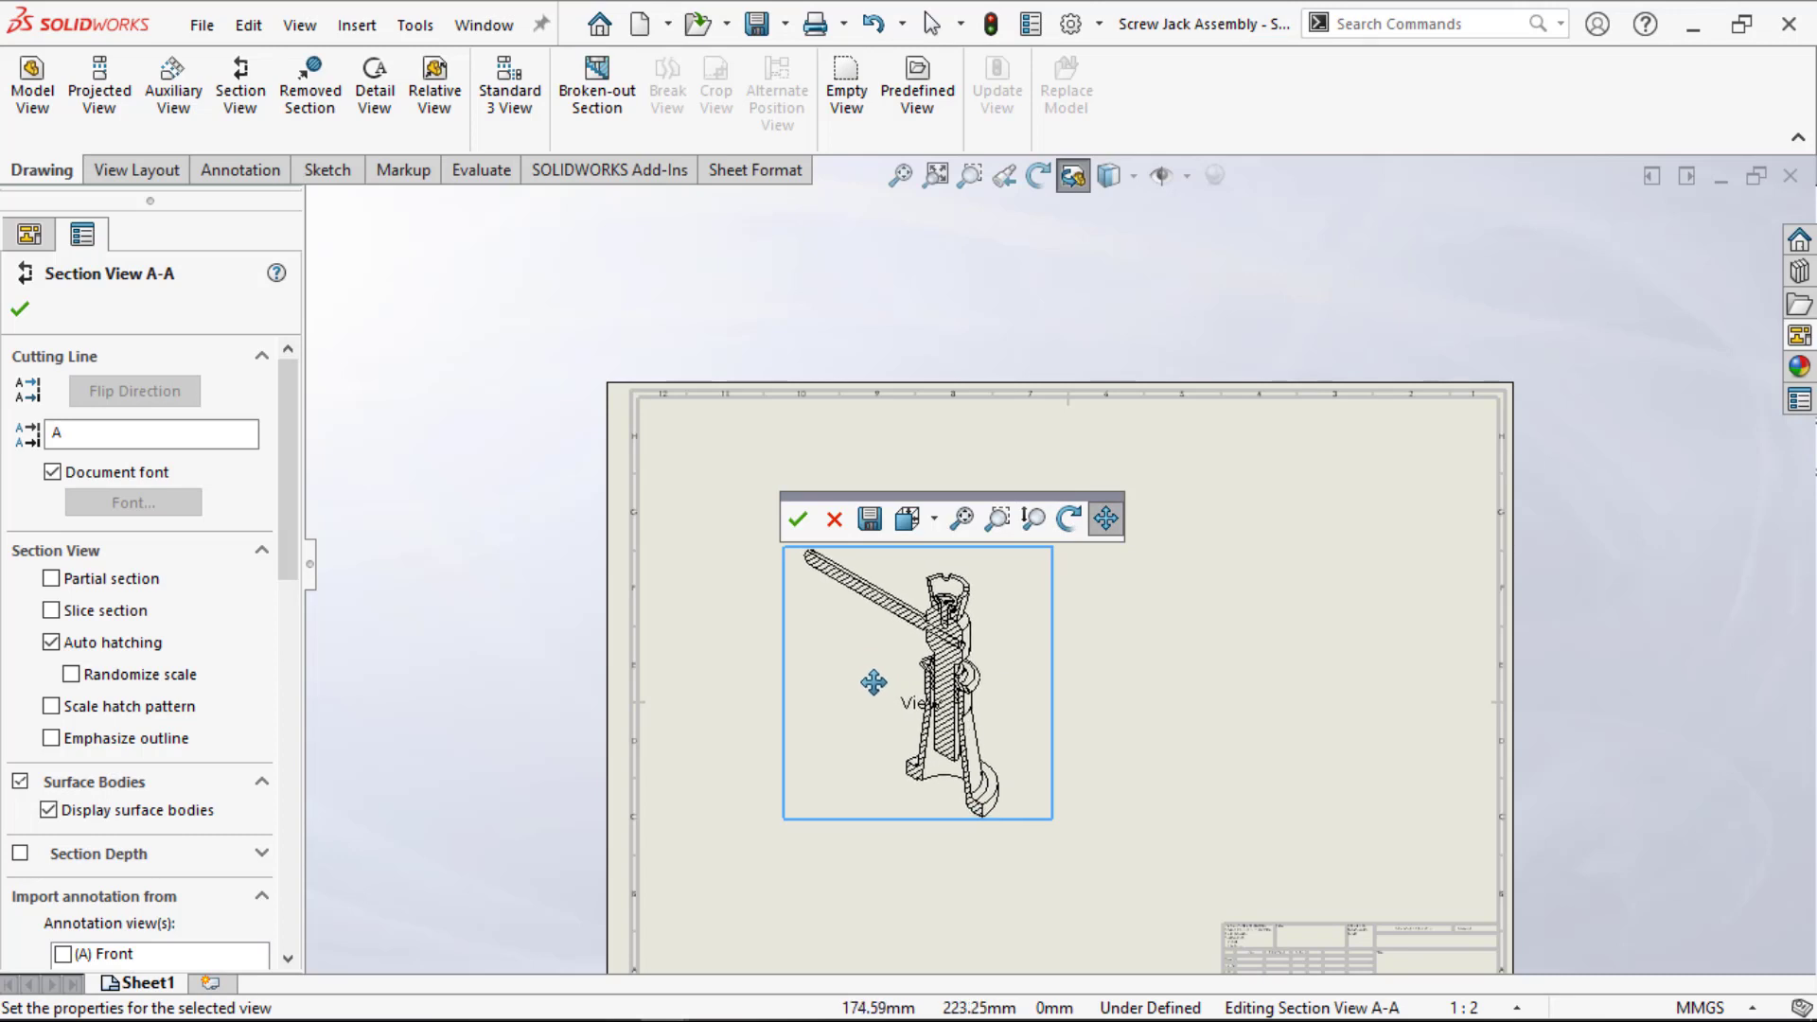
left_click(798, 519)
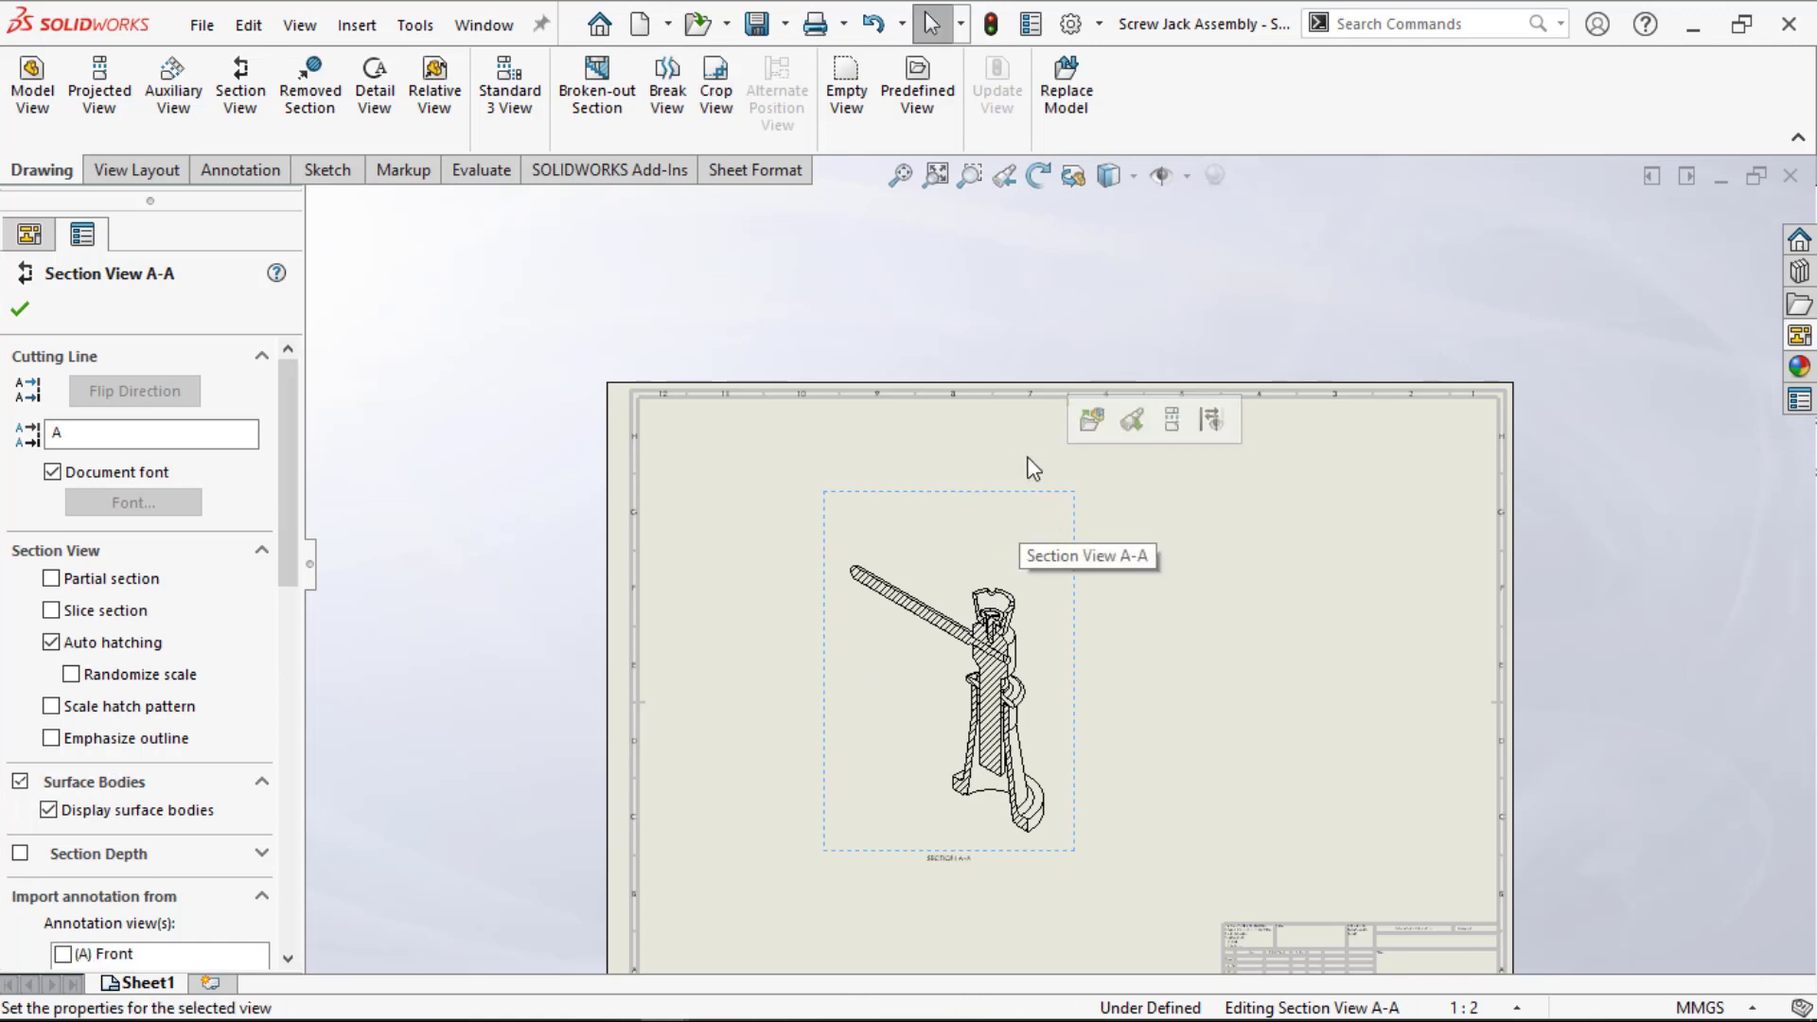
Step: Set the display style of section view A-A to Shaded With Edges and inspect the coloured parts
left_click(1133, 177)
left_click(1112, 312)
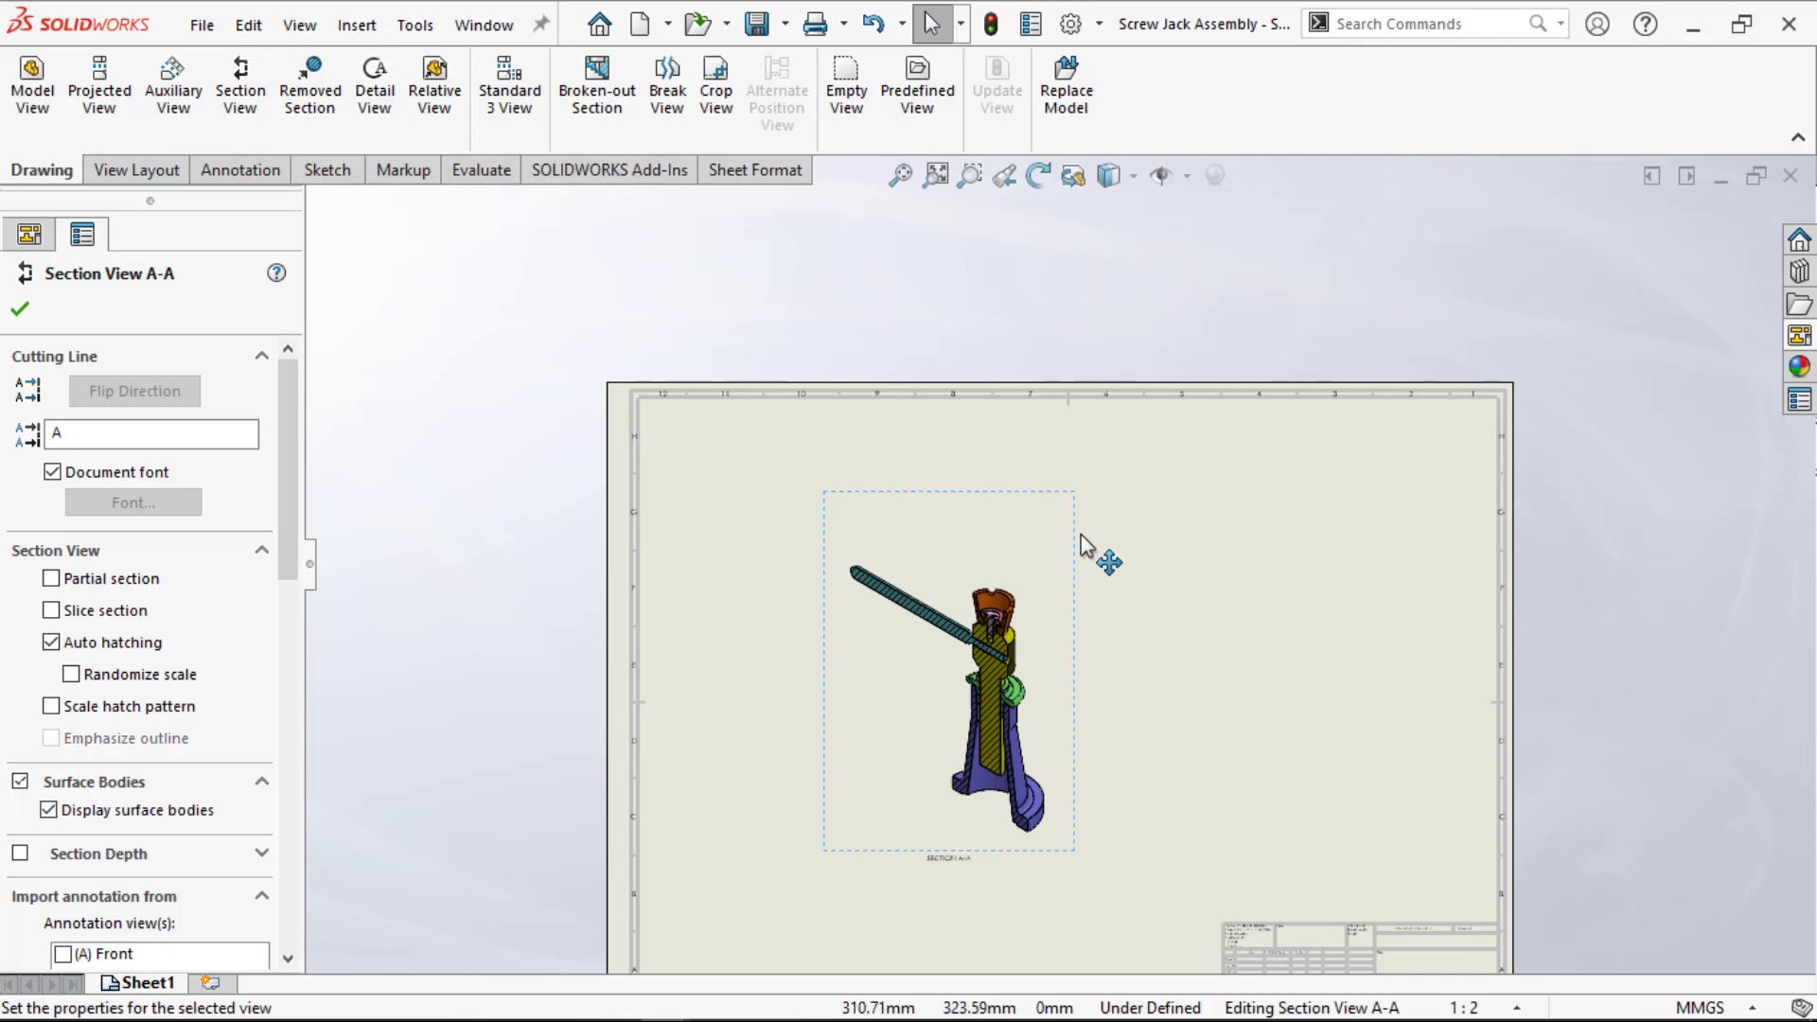
scroll(1041, 615, "down", 5)
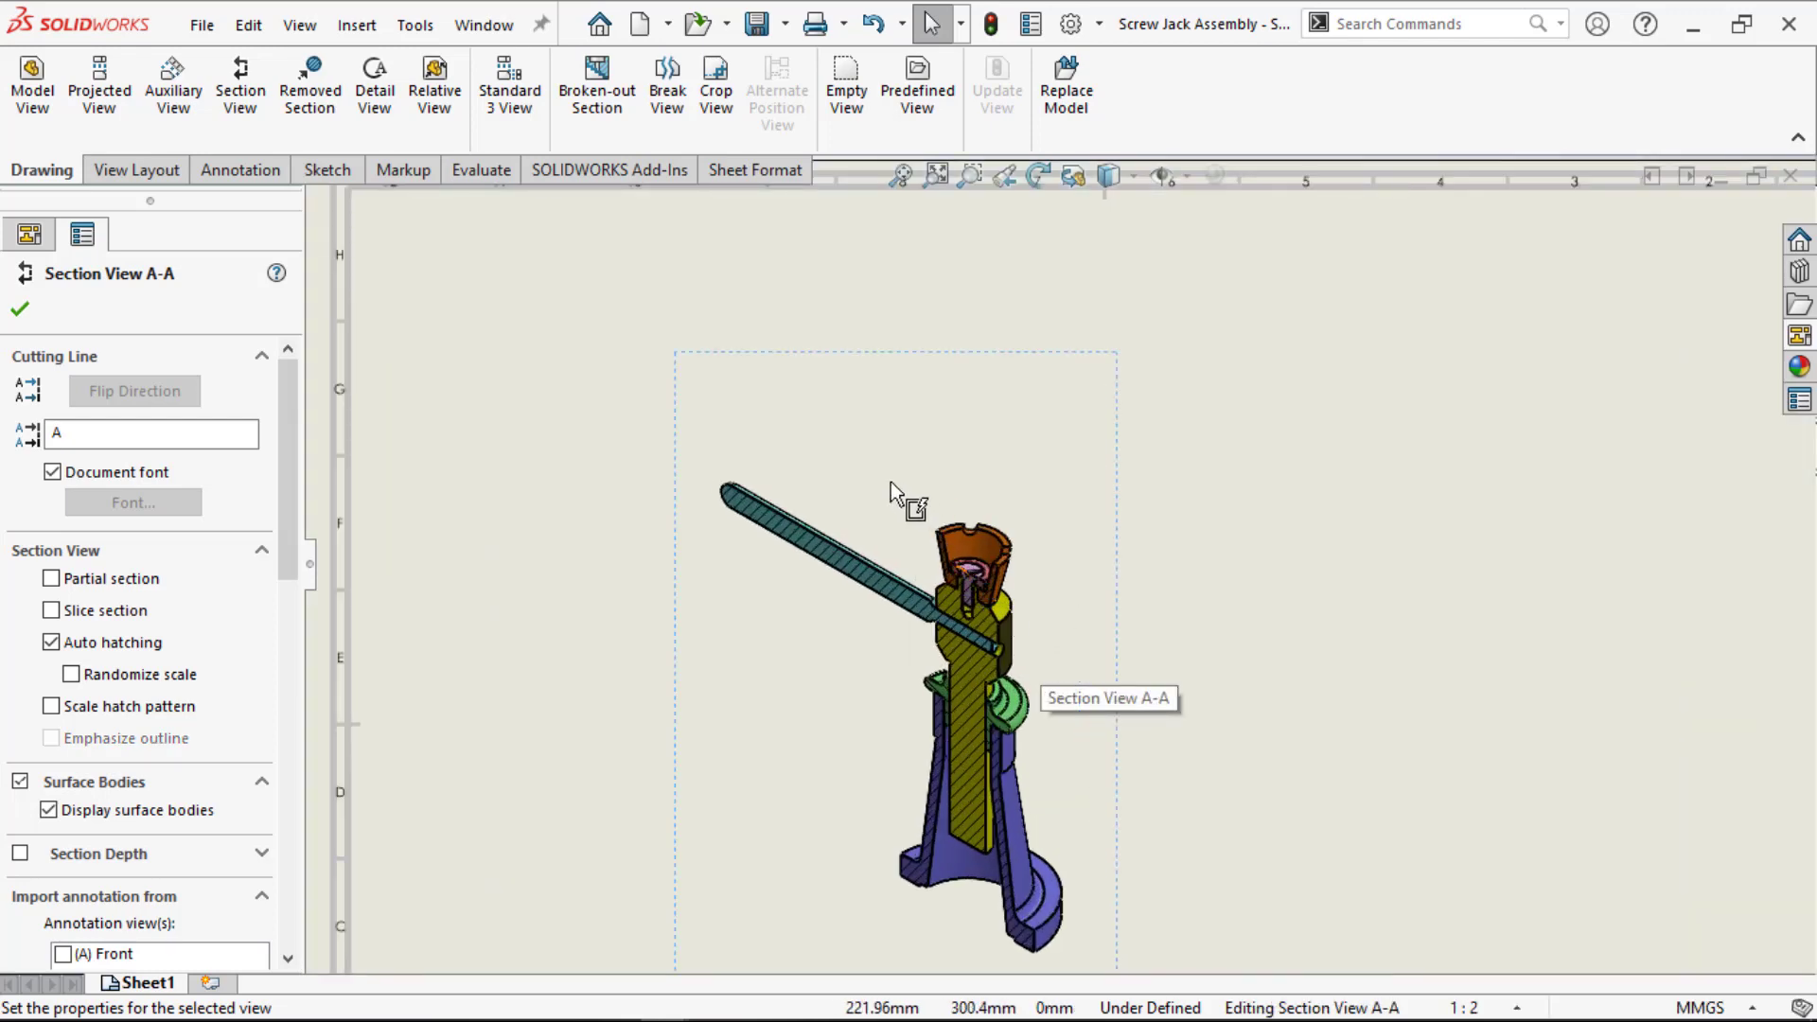
scroll(1104, 703, "down", 2)
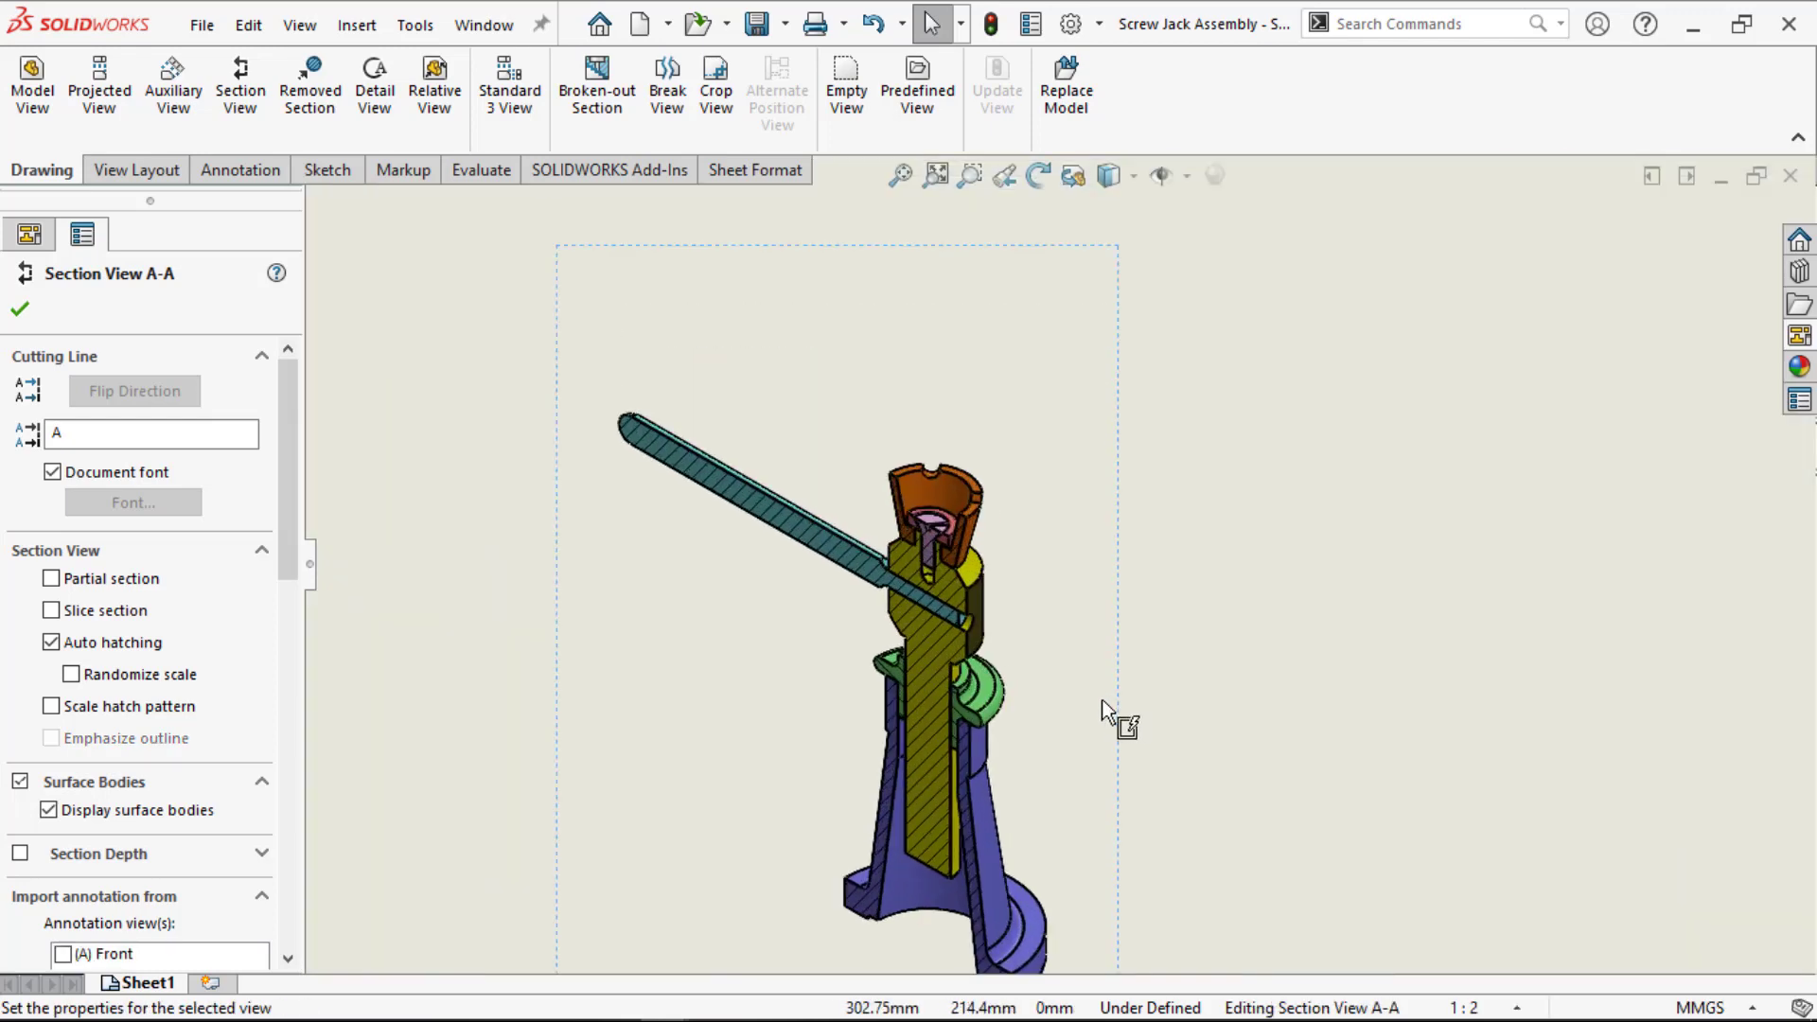
scroll(1050, 710, "up", 4)
Step: Attach circular item-number balloons to the handle bar and the cup in section view A-A
key("f")
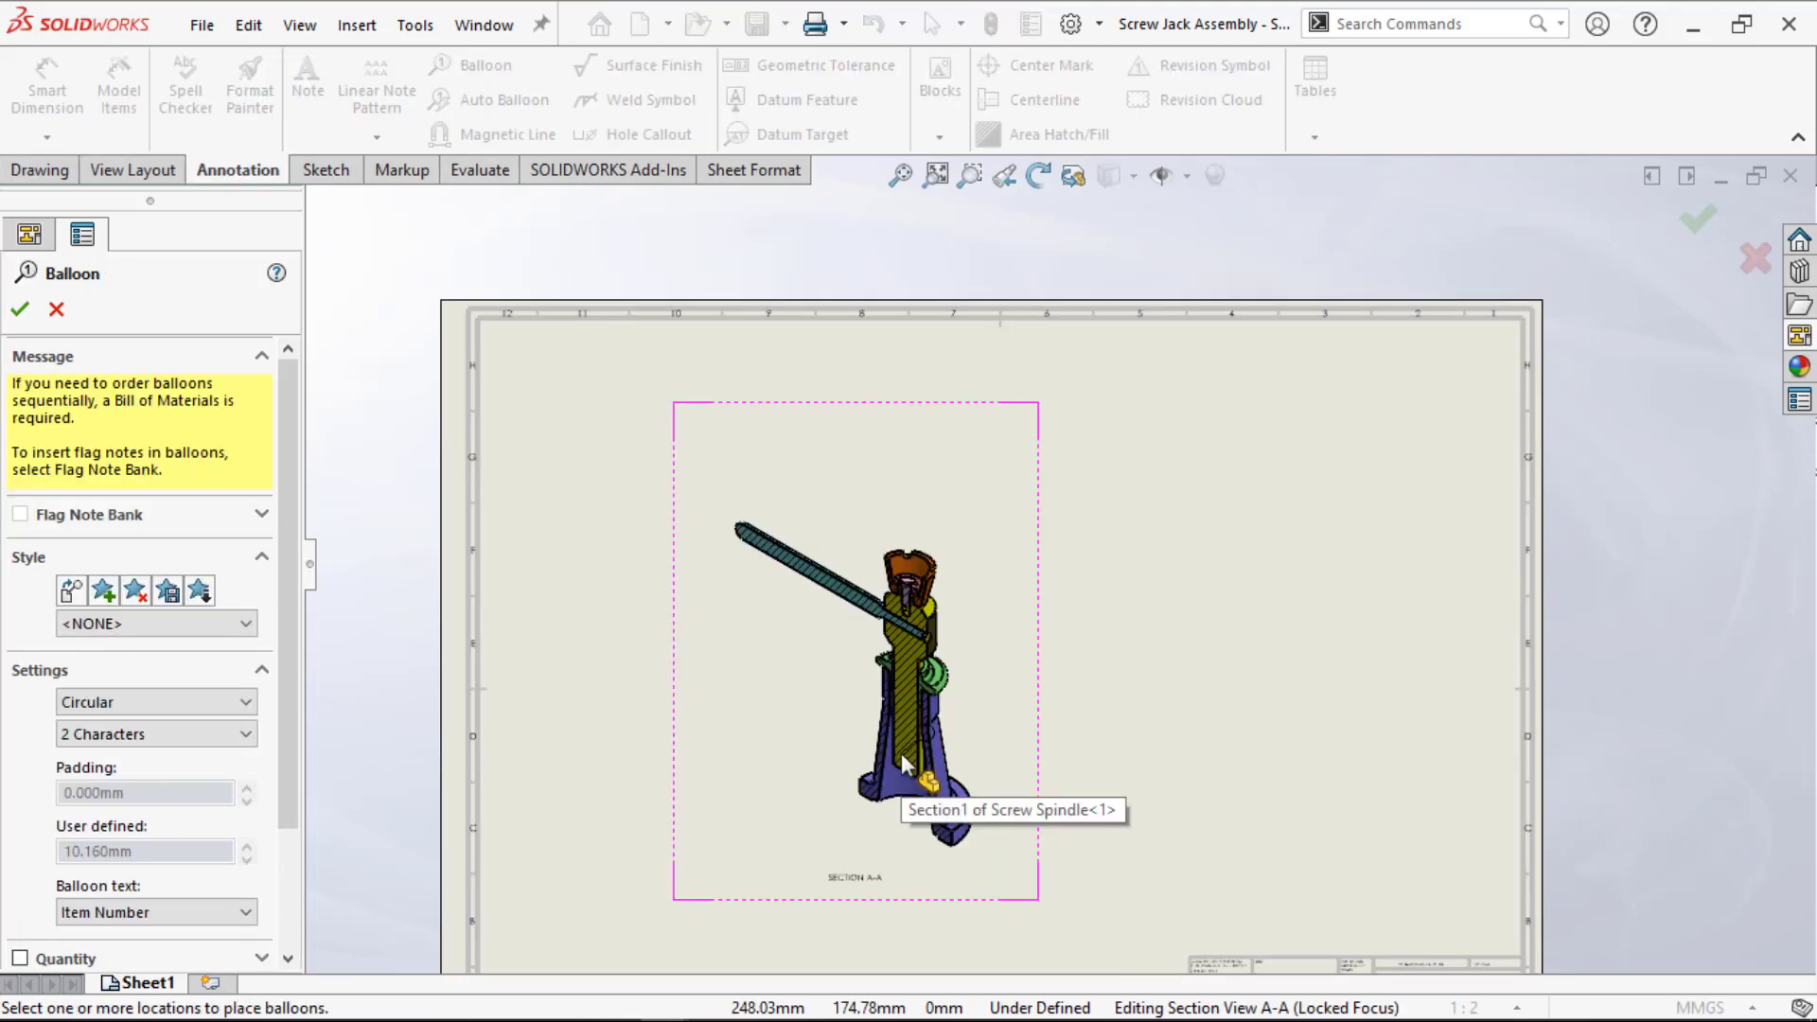
left_click(750, 540)
left_click(628, 519)
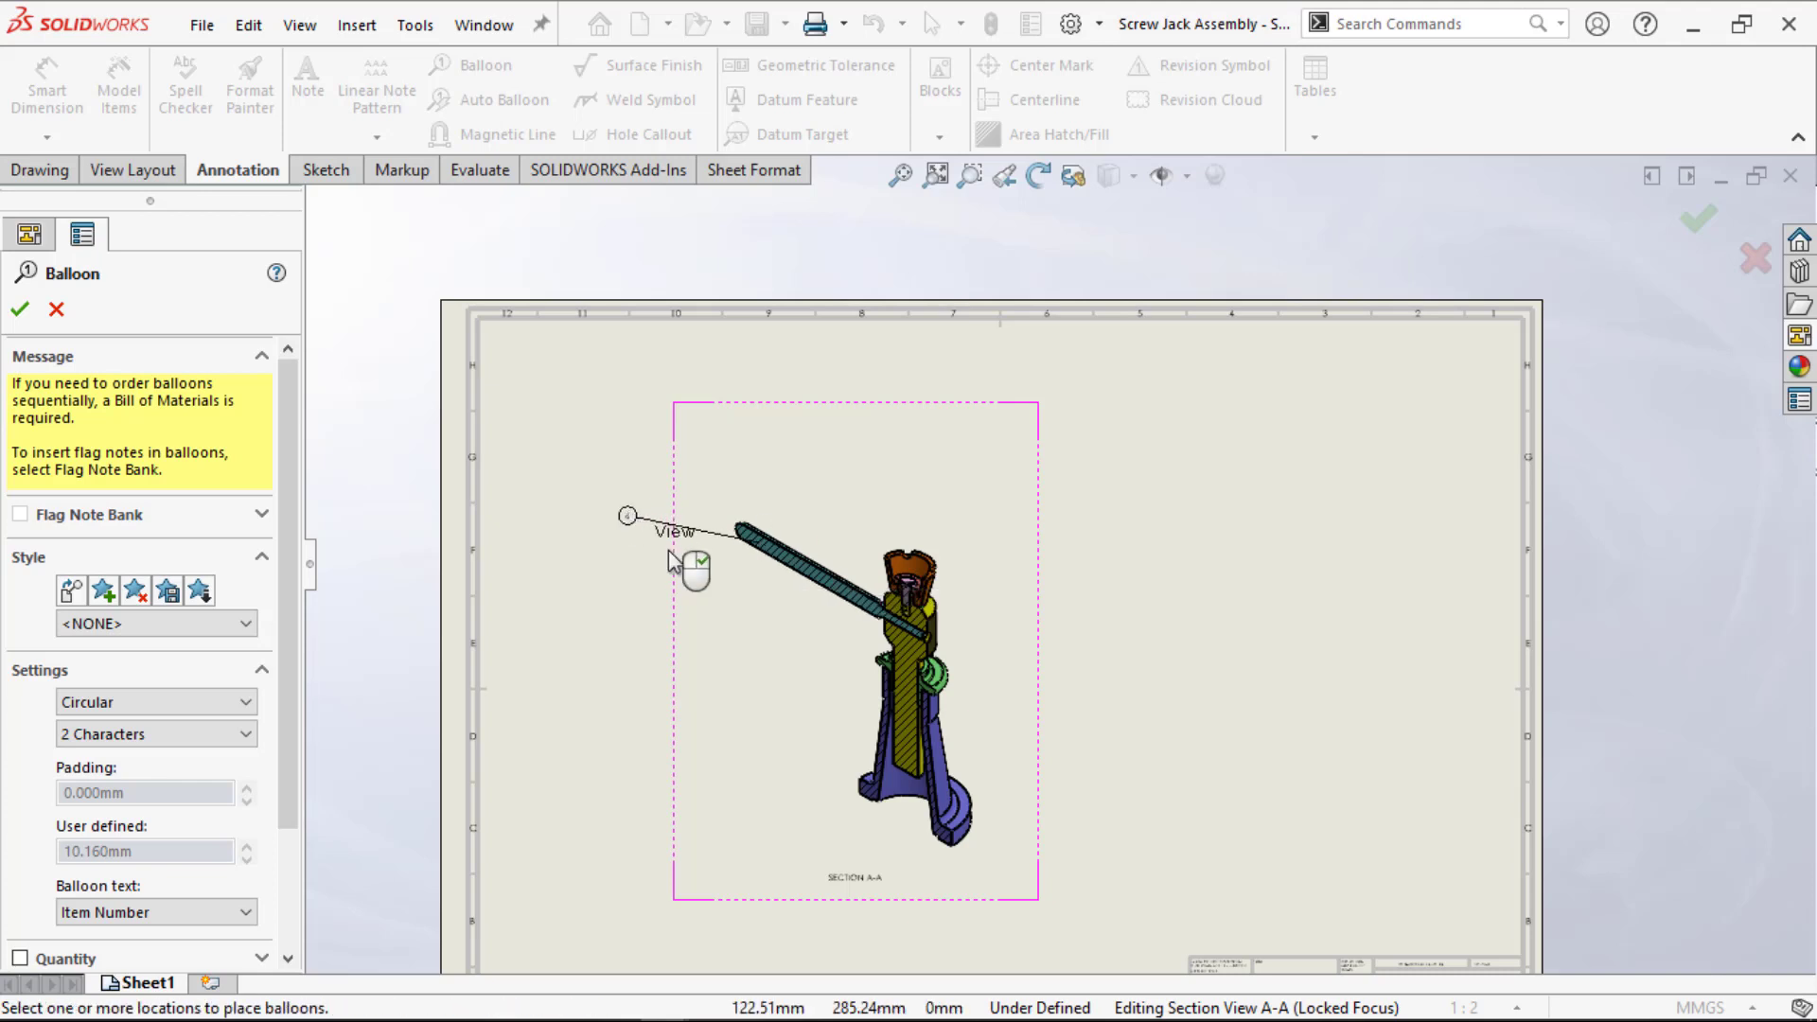
scroll(904, 553, "up", 1)
scroll(904, 554, "up", 1)
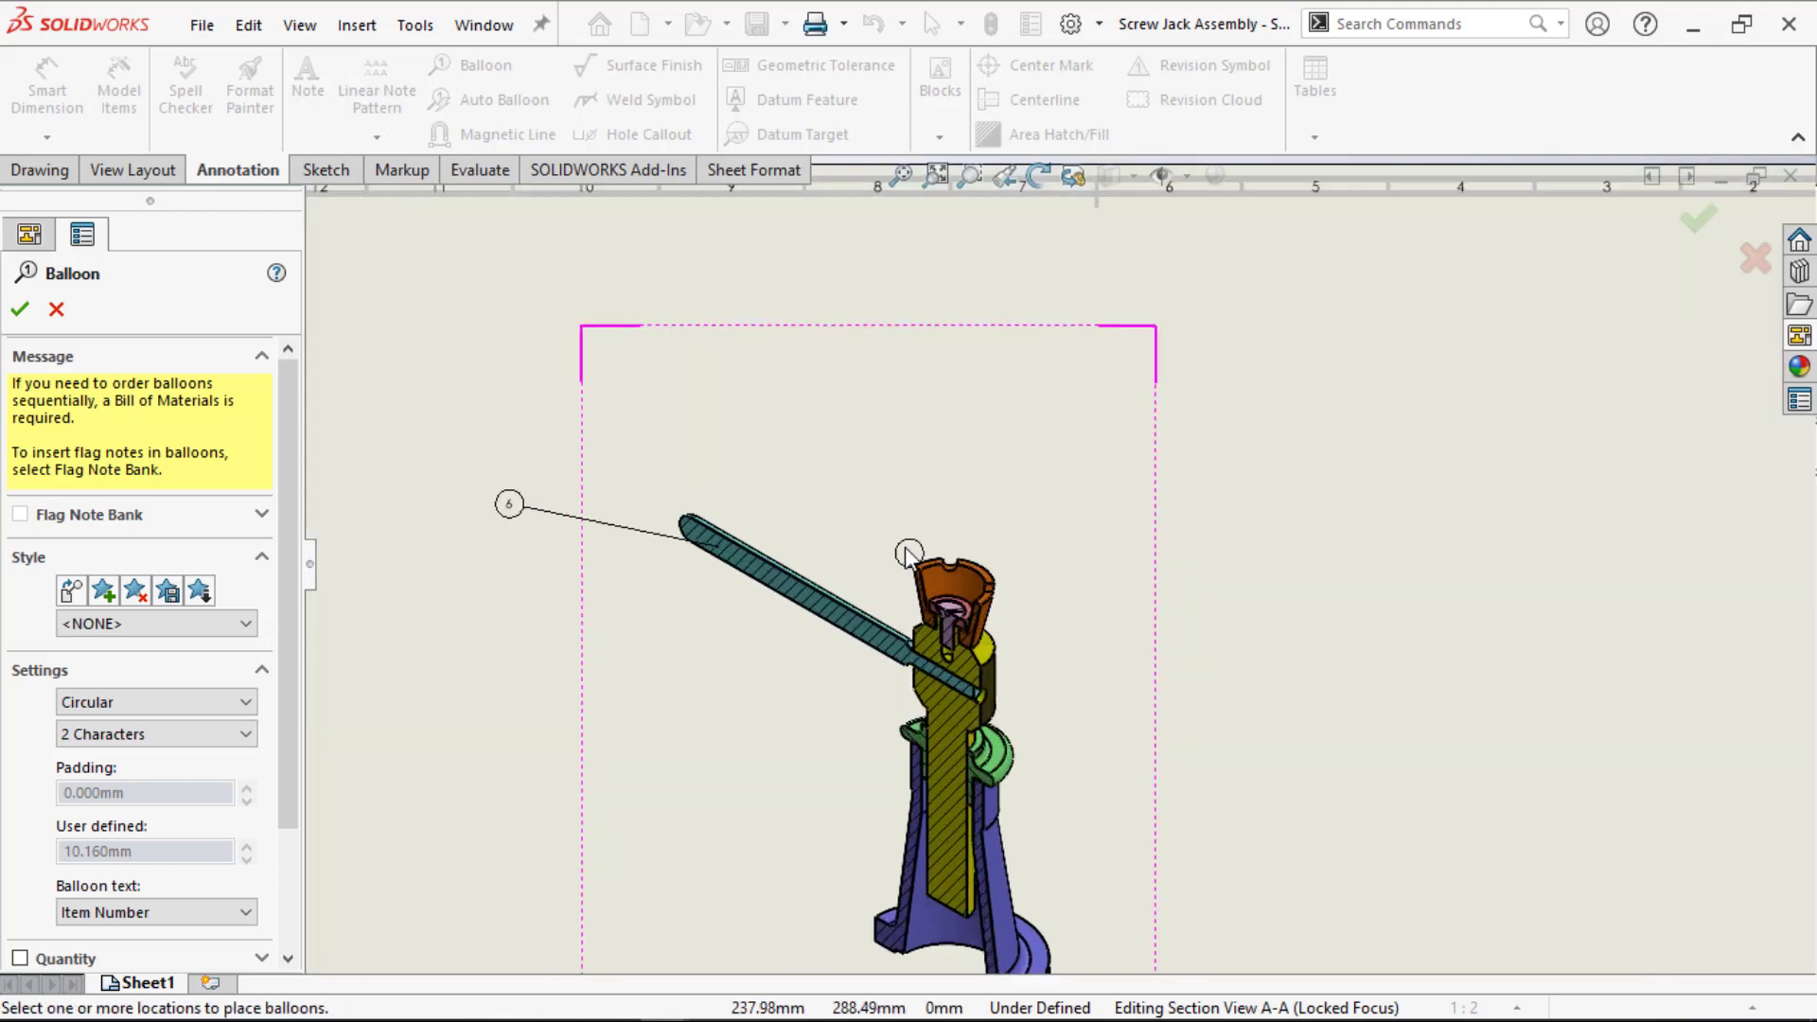
left_click(990, 583)
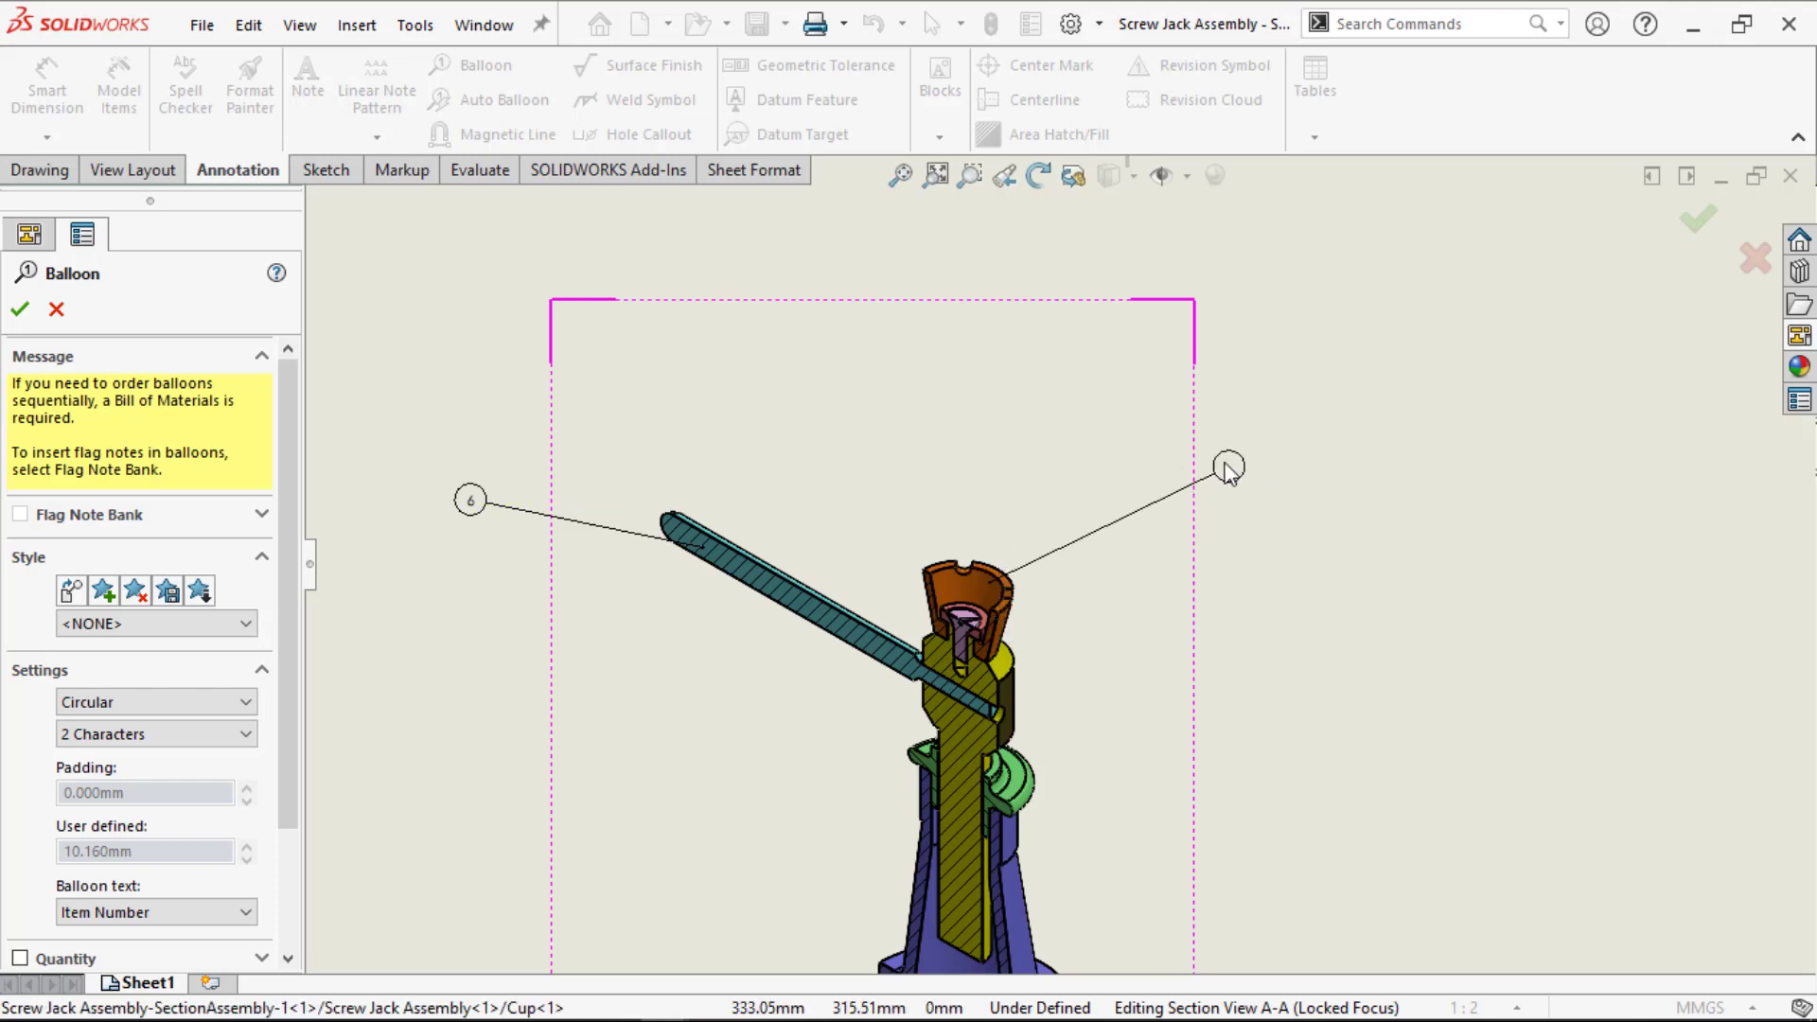
left_click(1110, 455)
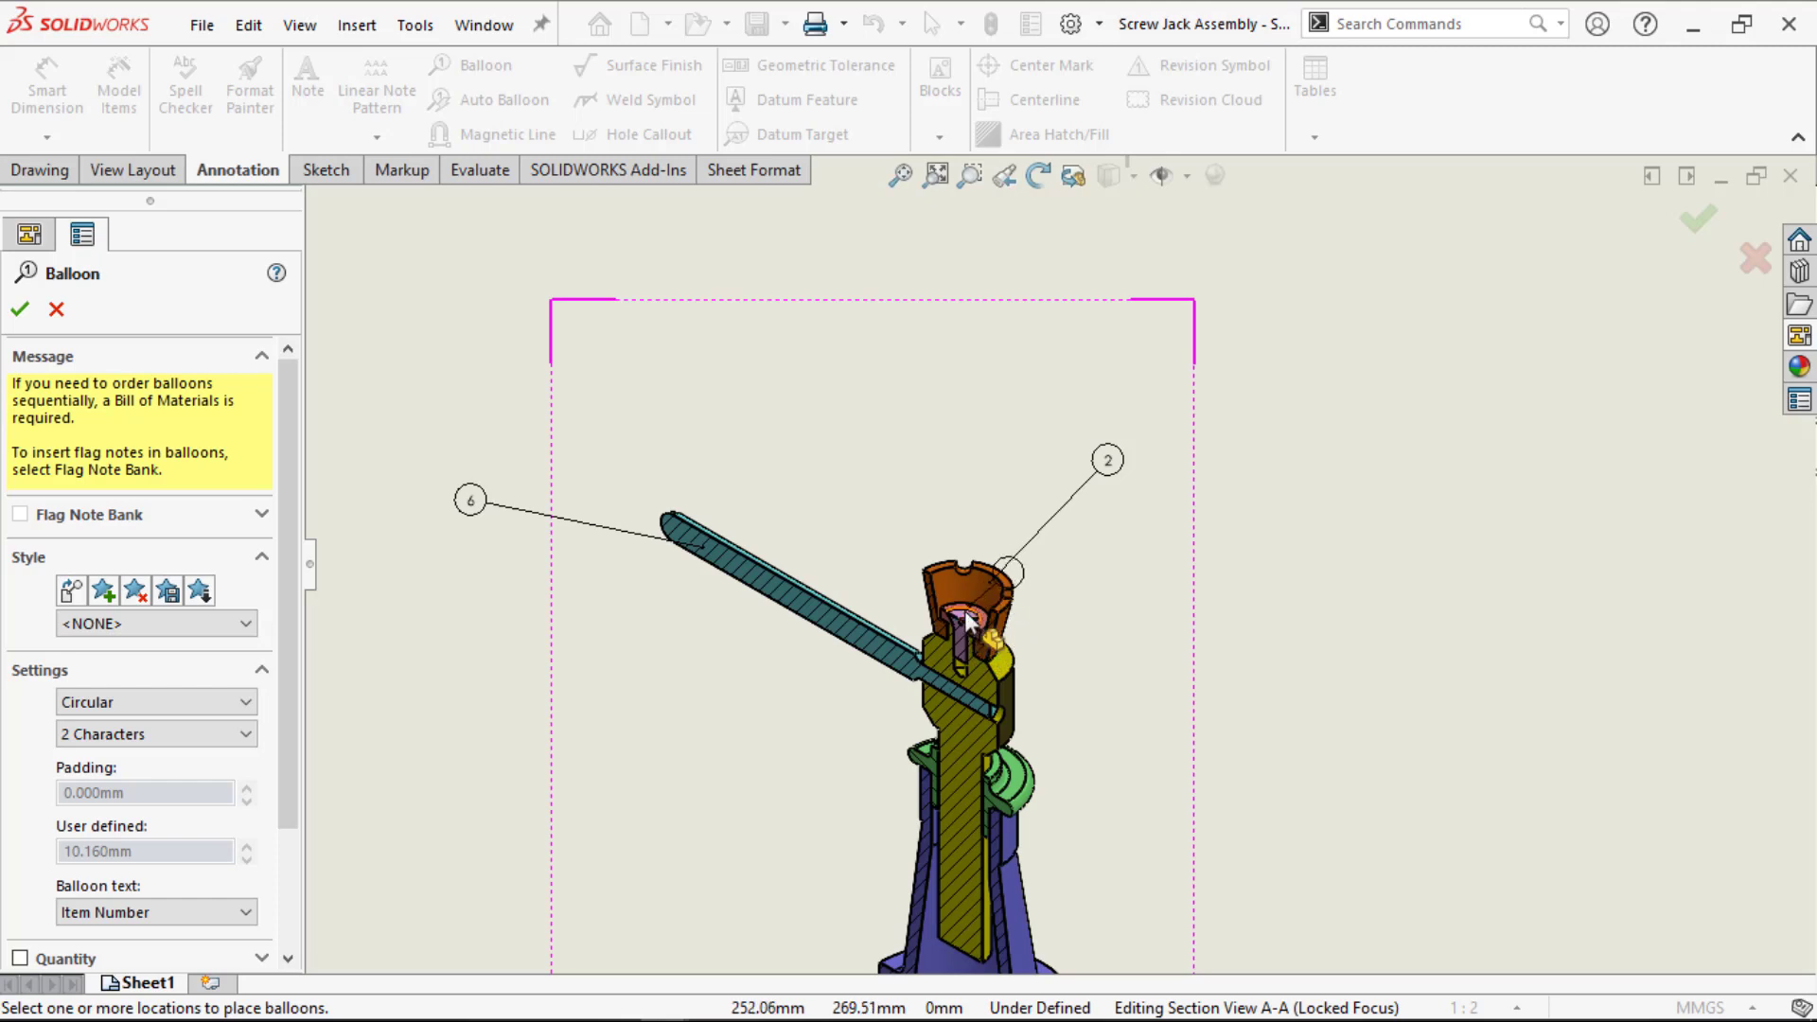
Step: Add item-number balloons for the screw inside the cup and for the screw spindle, placed beside the jack
scroll(964, 615, "down", 3)
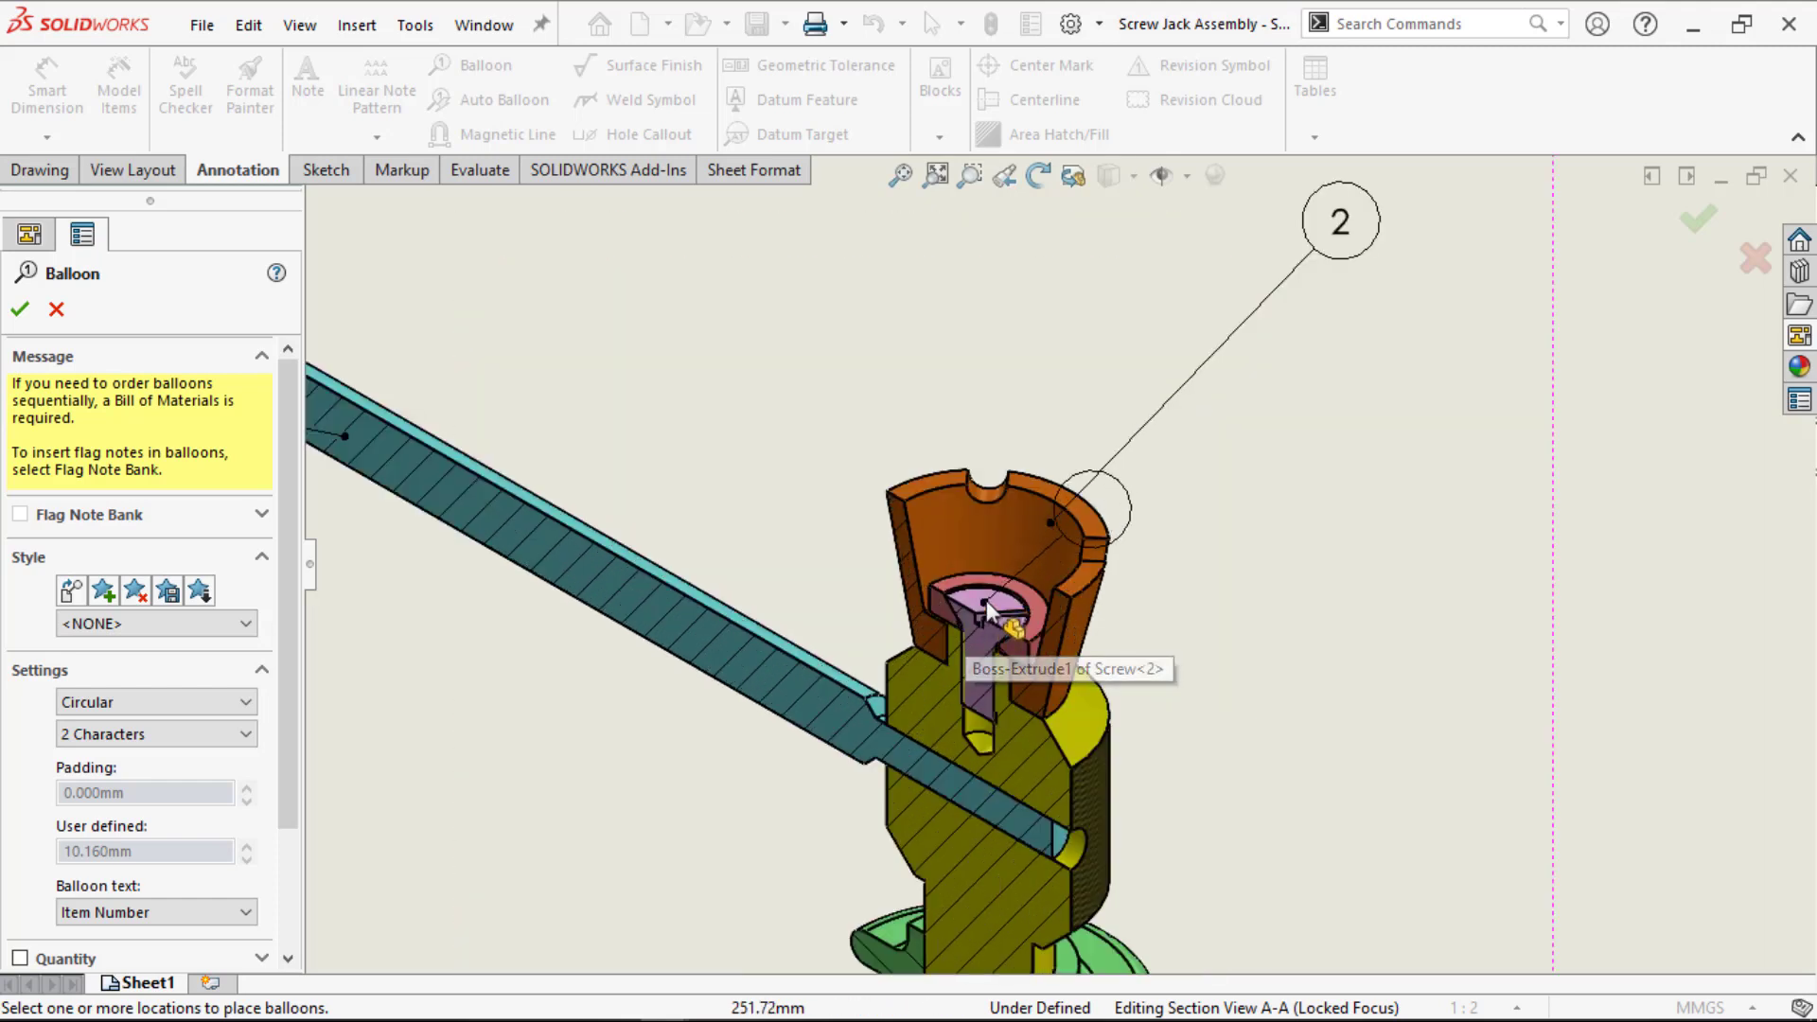
left_click(986, 599)
left_click(1377, 430)
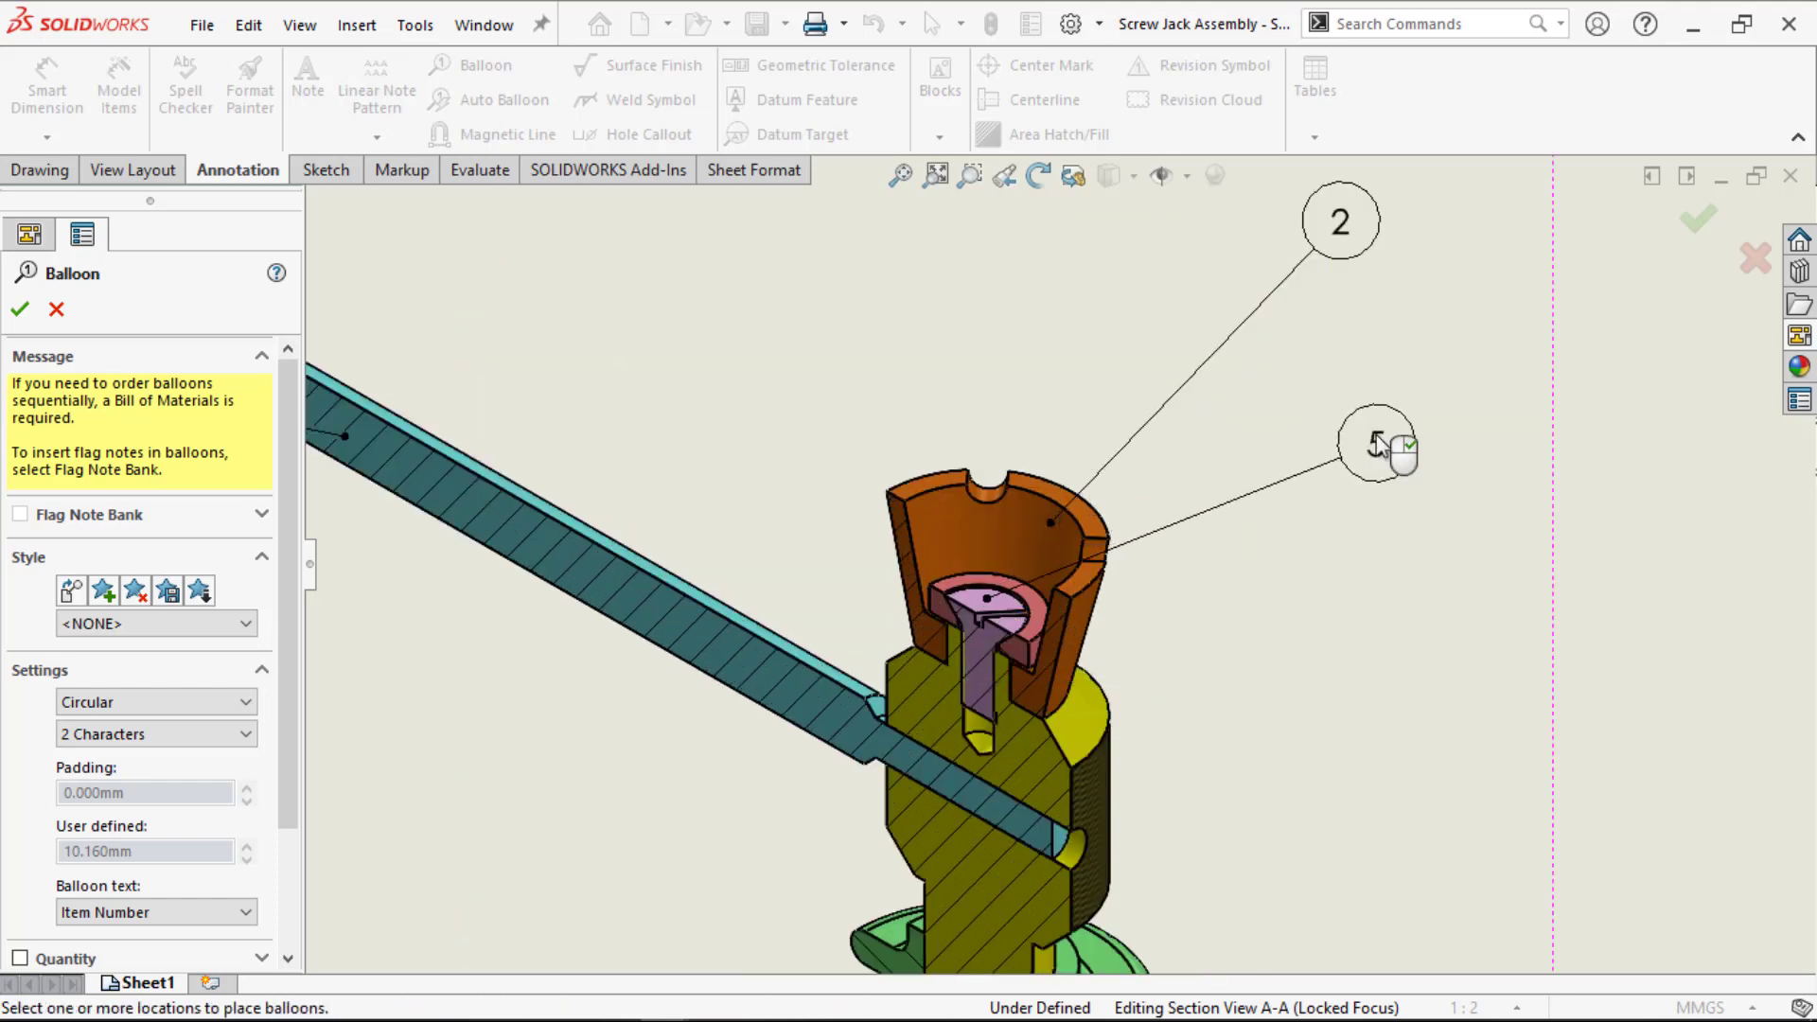
scroll(1160, 599, "up", 3)
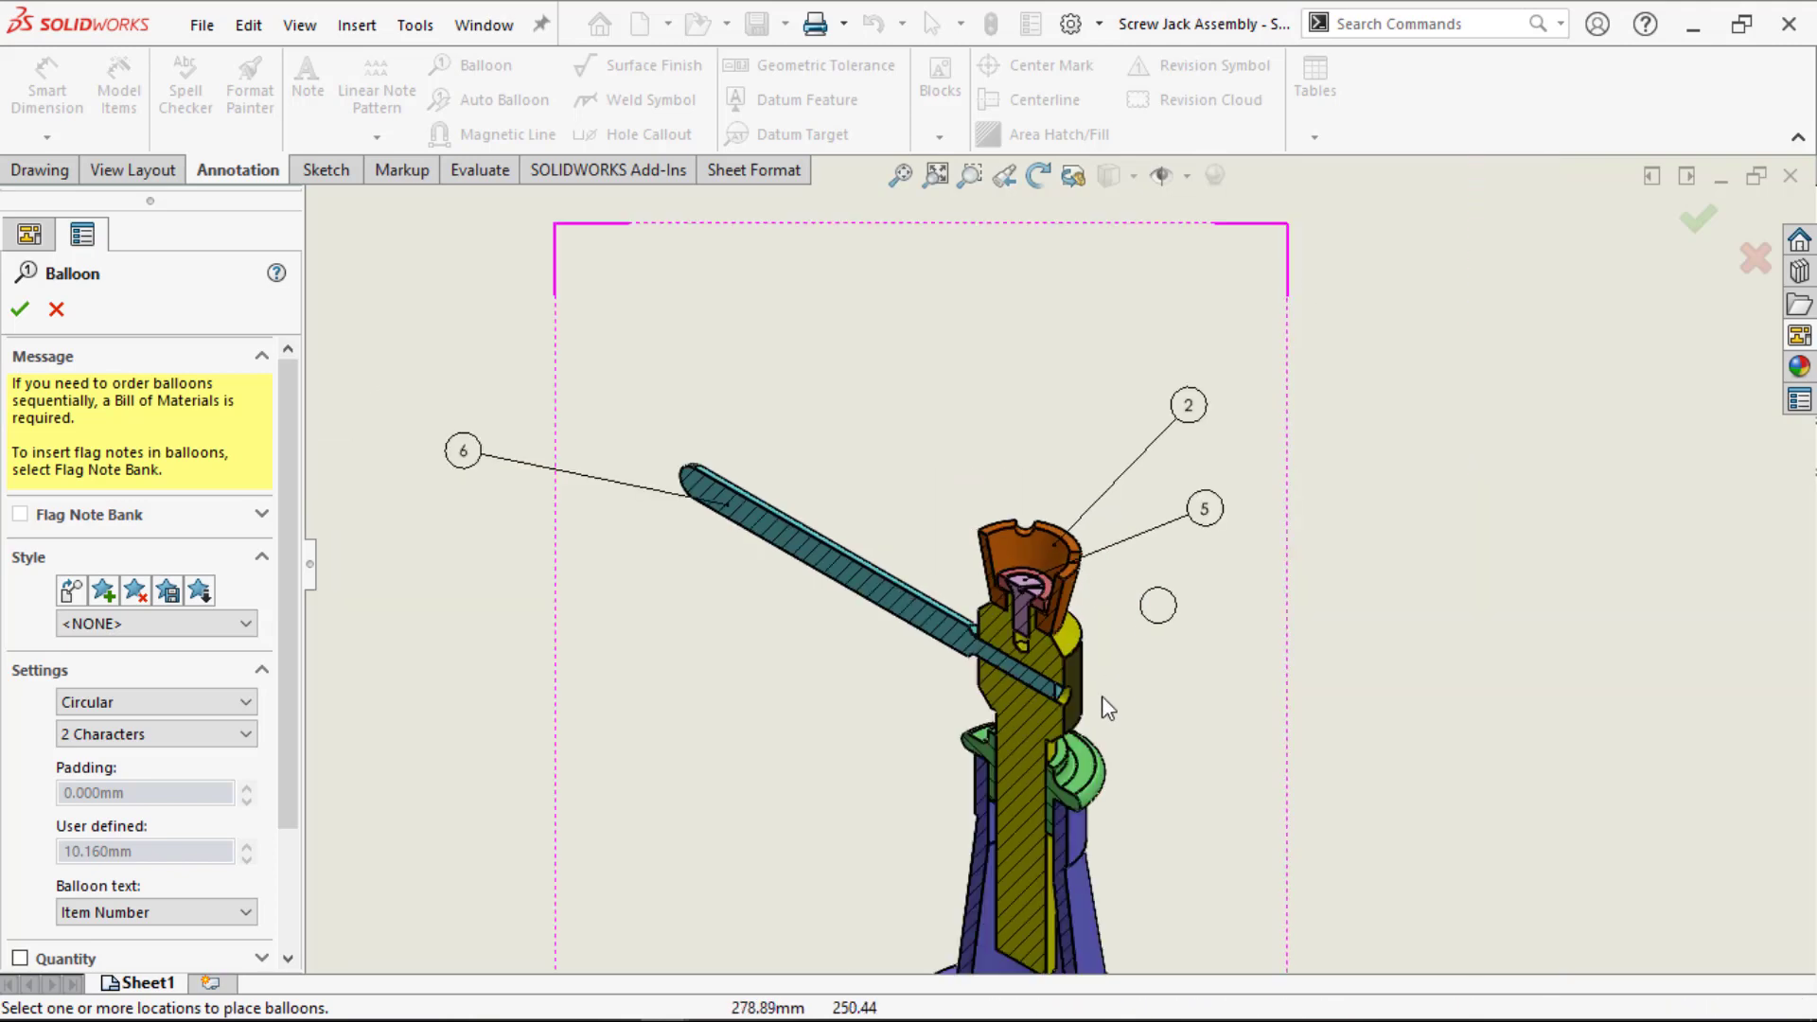
left_click(1078, 634)
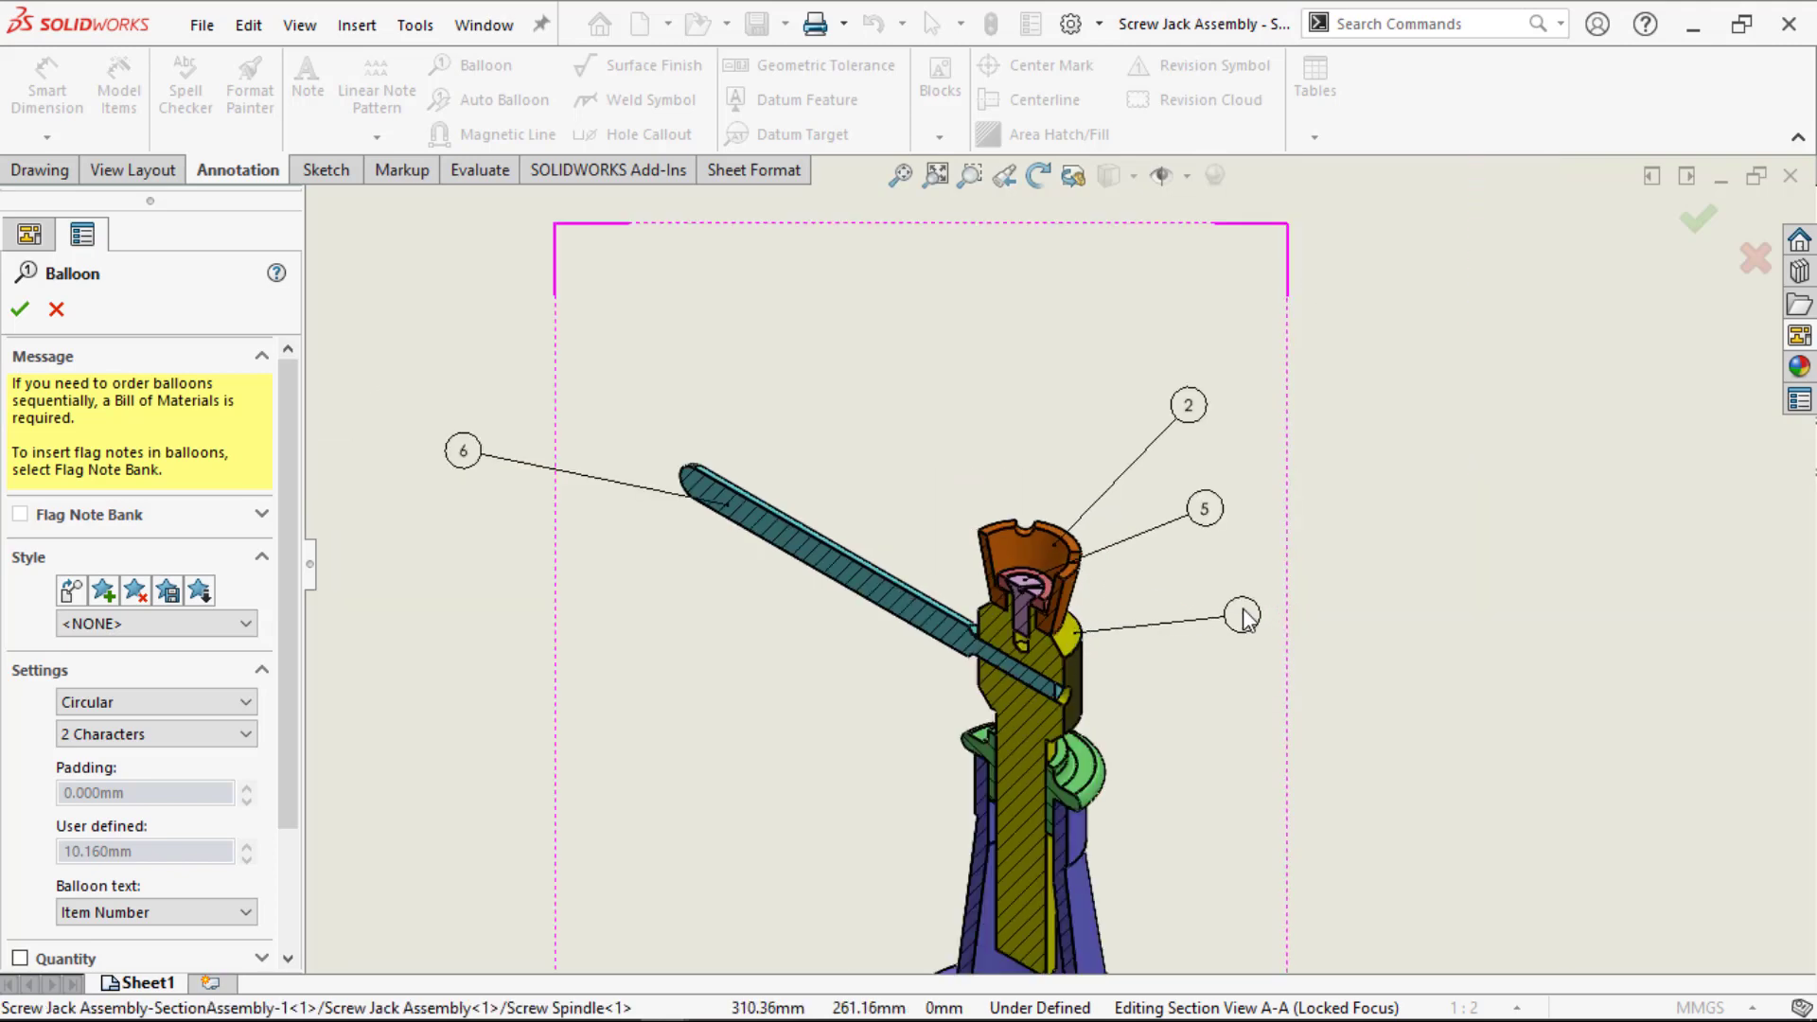
left_click(1243, 616)
Step: Add item-number balloons for the nut and the body, and finish ballooning the section view
scroll(1227, 649, "up", 5)
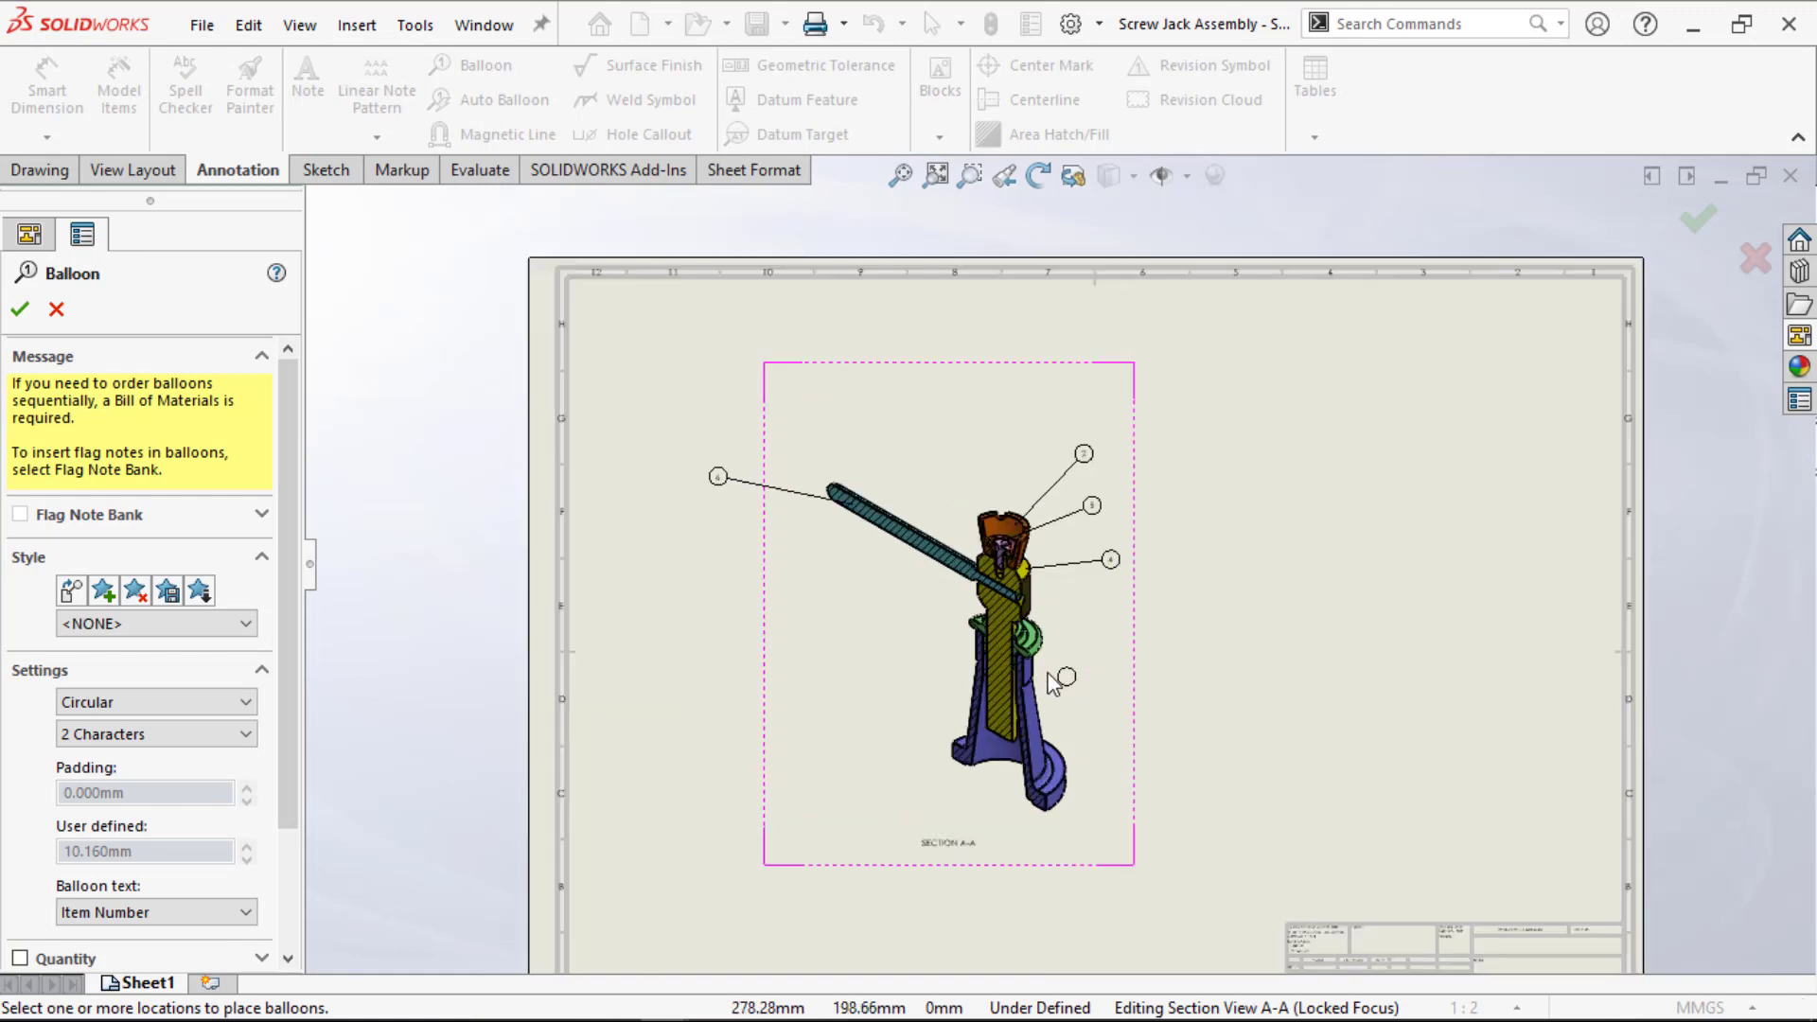
scroll(1053, 684, "down", 5)
left_click(1013, 573)
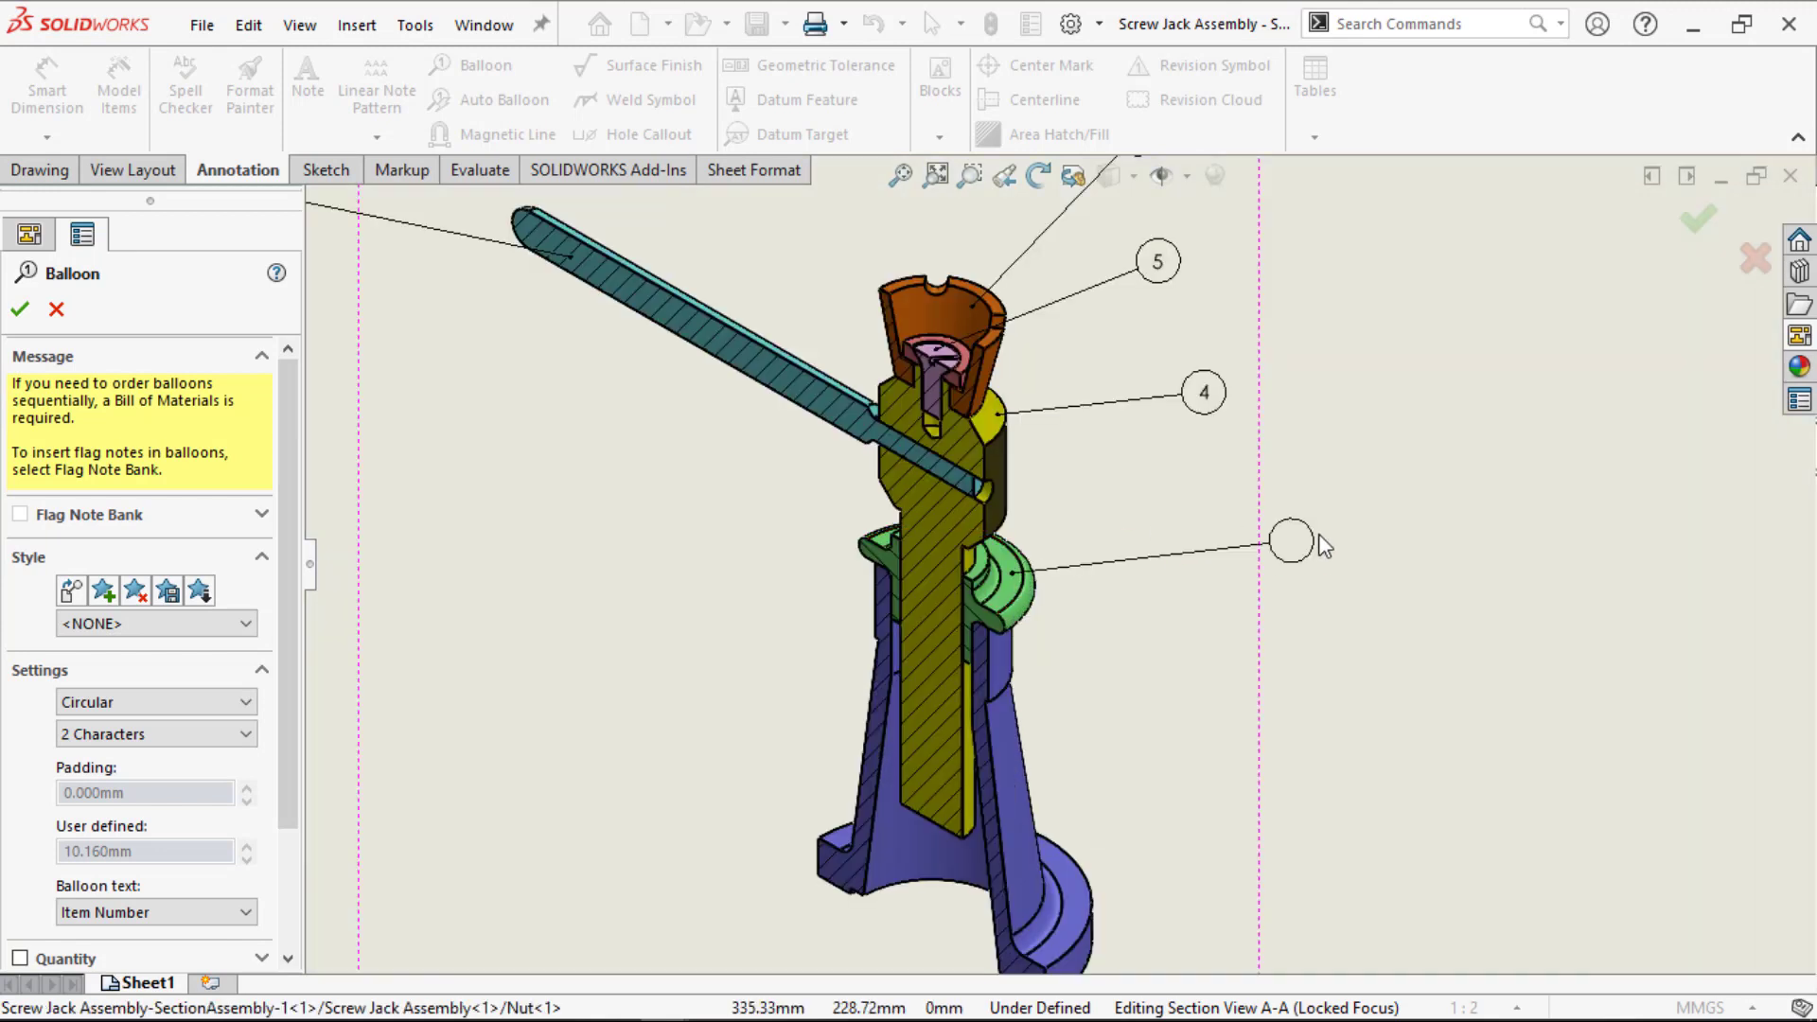
left_click(1362, 565)
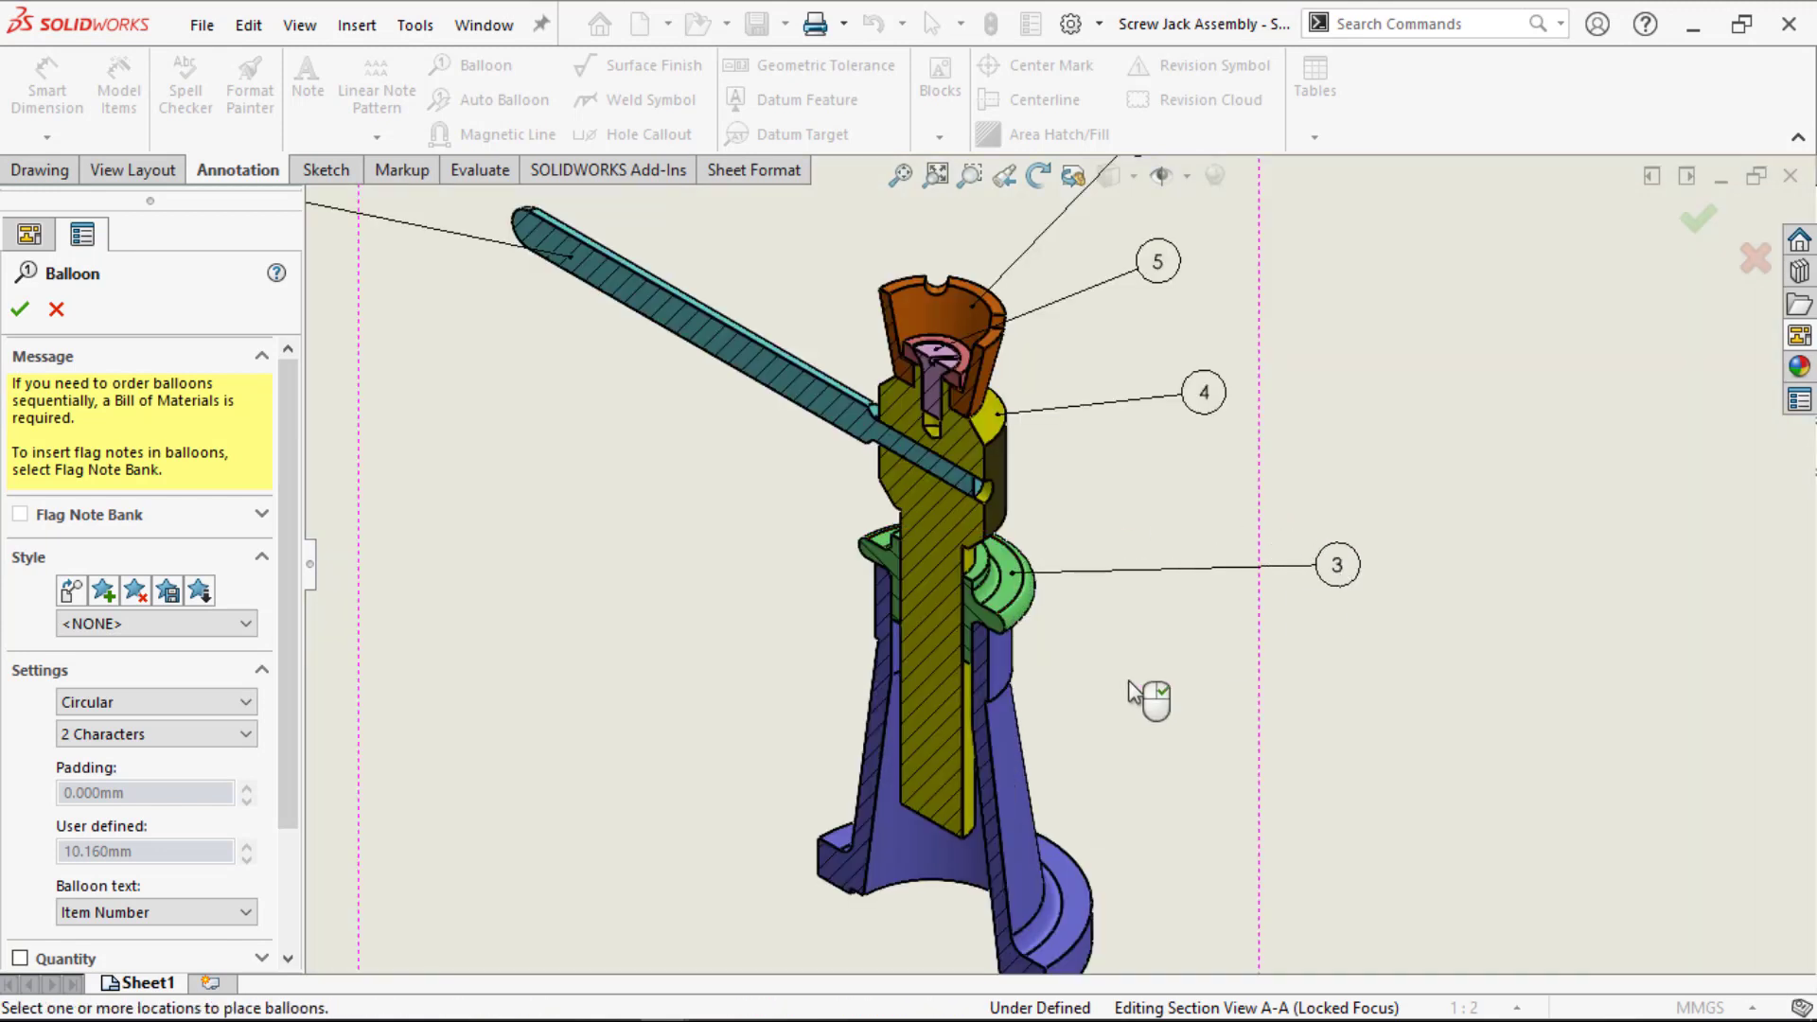
left_click(1013, 767)
left_click(1370, 811)
scroll(1202, 653, "up", 4)
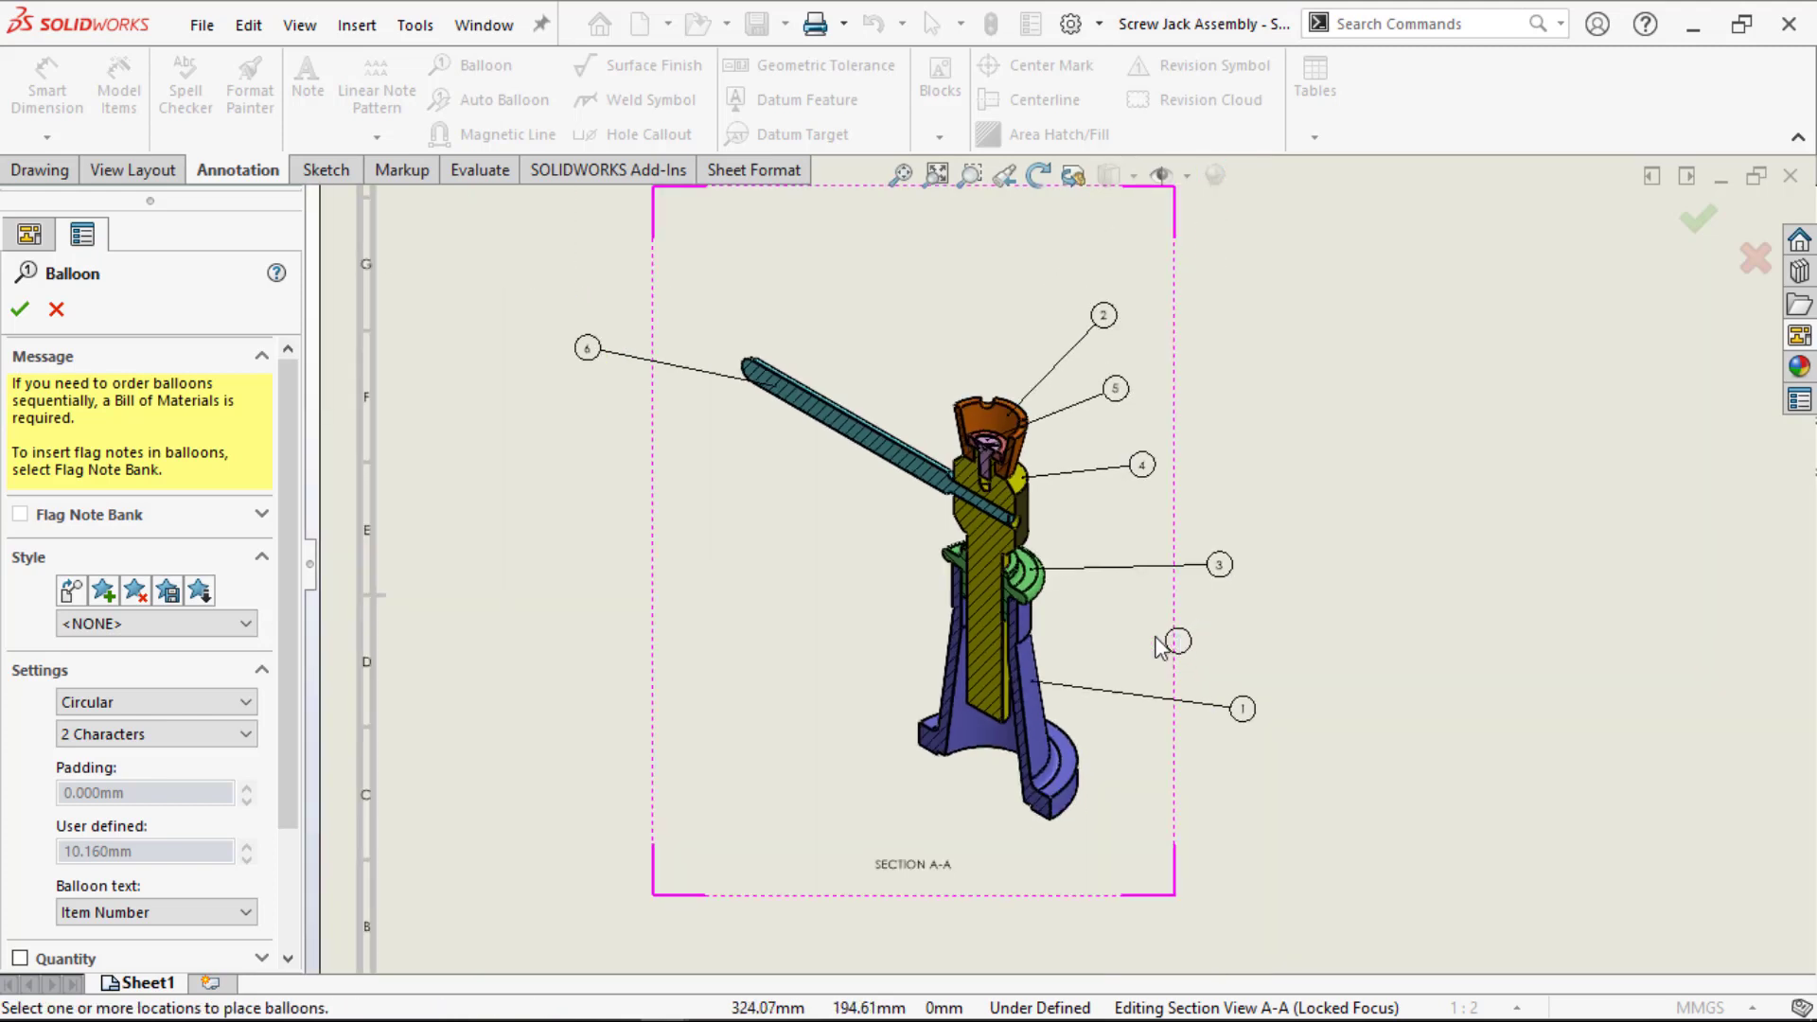
left_click(19, 309)
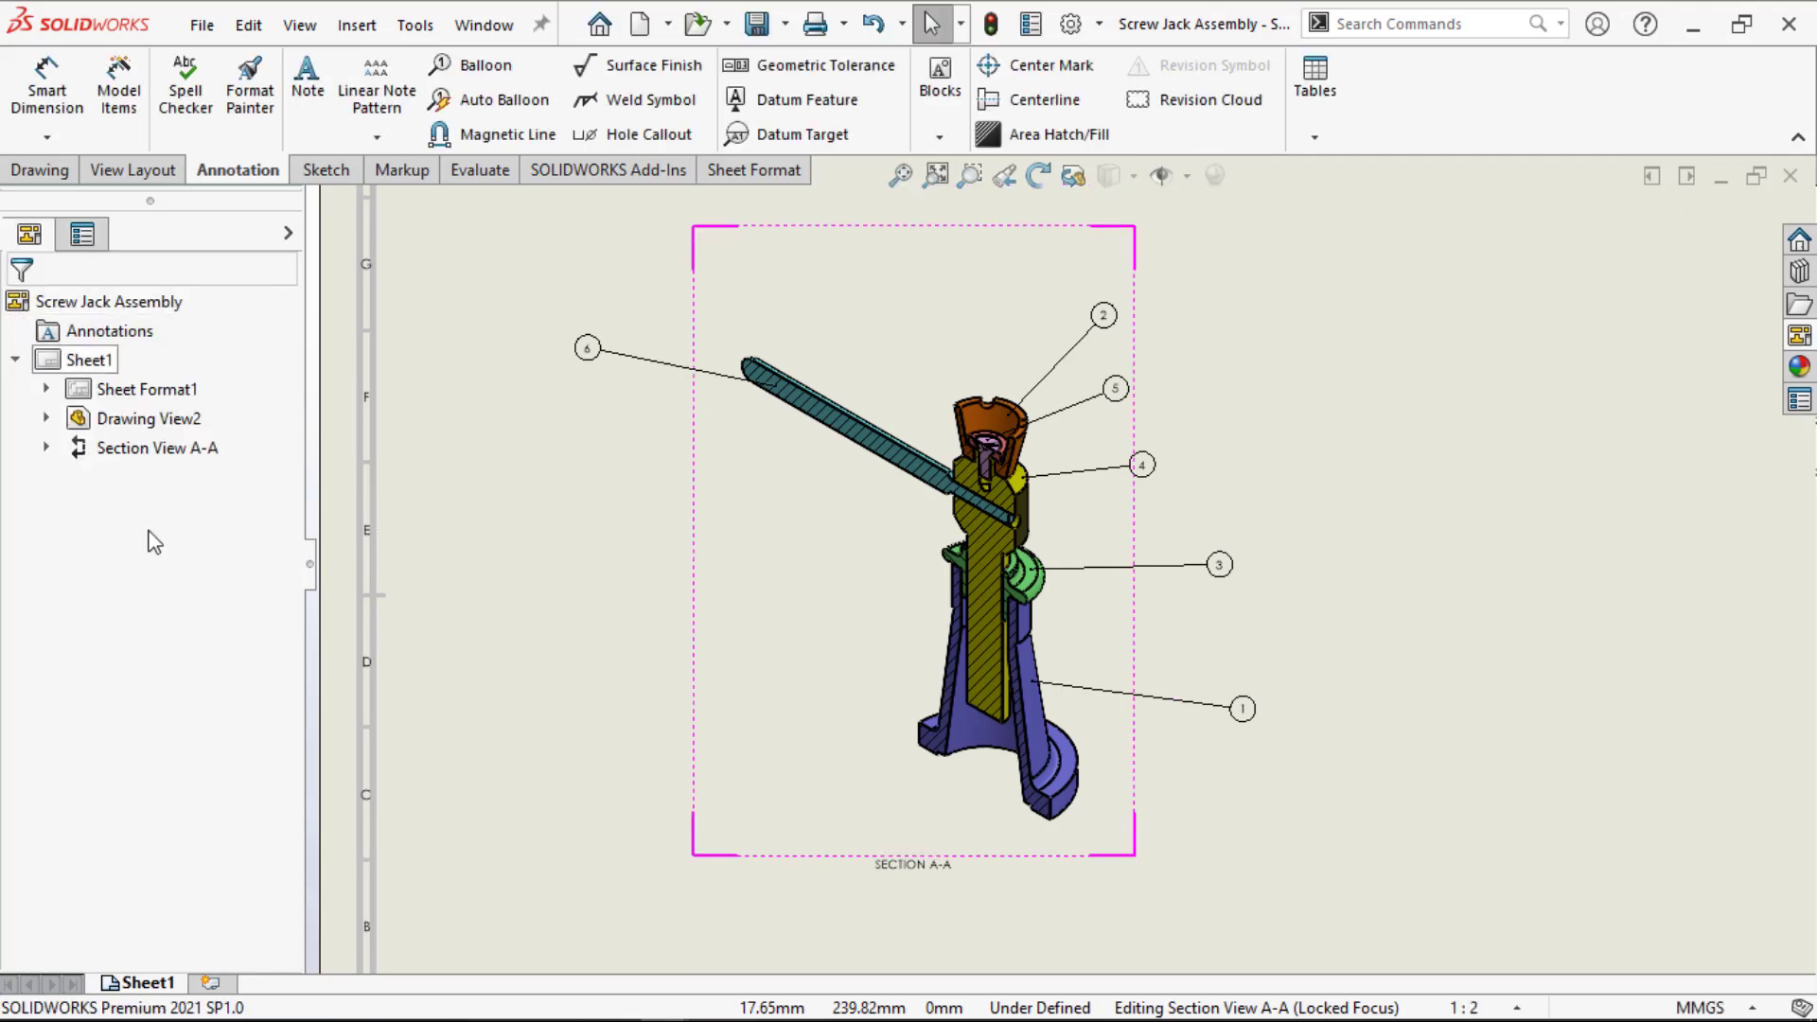
Step: Insert a top-level bill of materials for section view A-A with the bom-standard template, placed beside the jack above the title block
key("f")
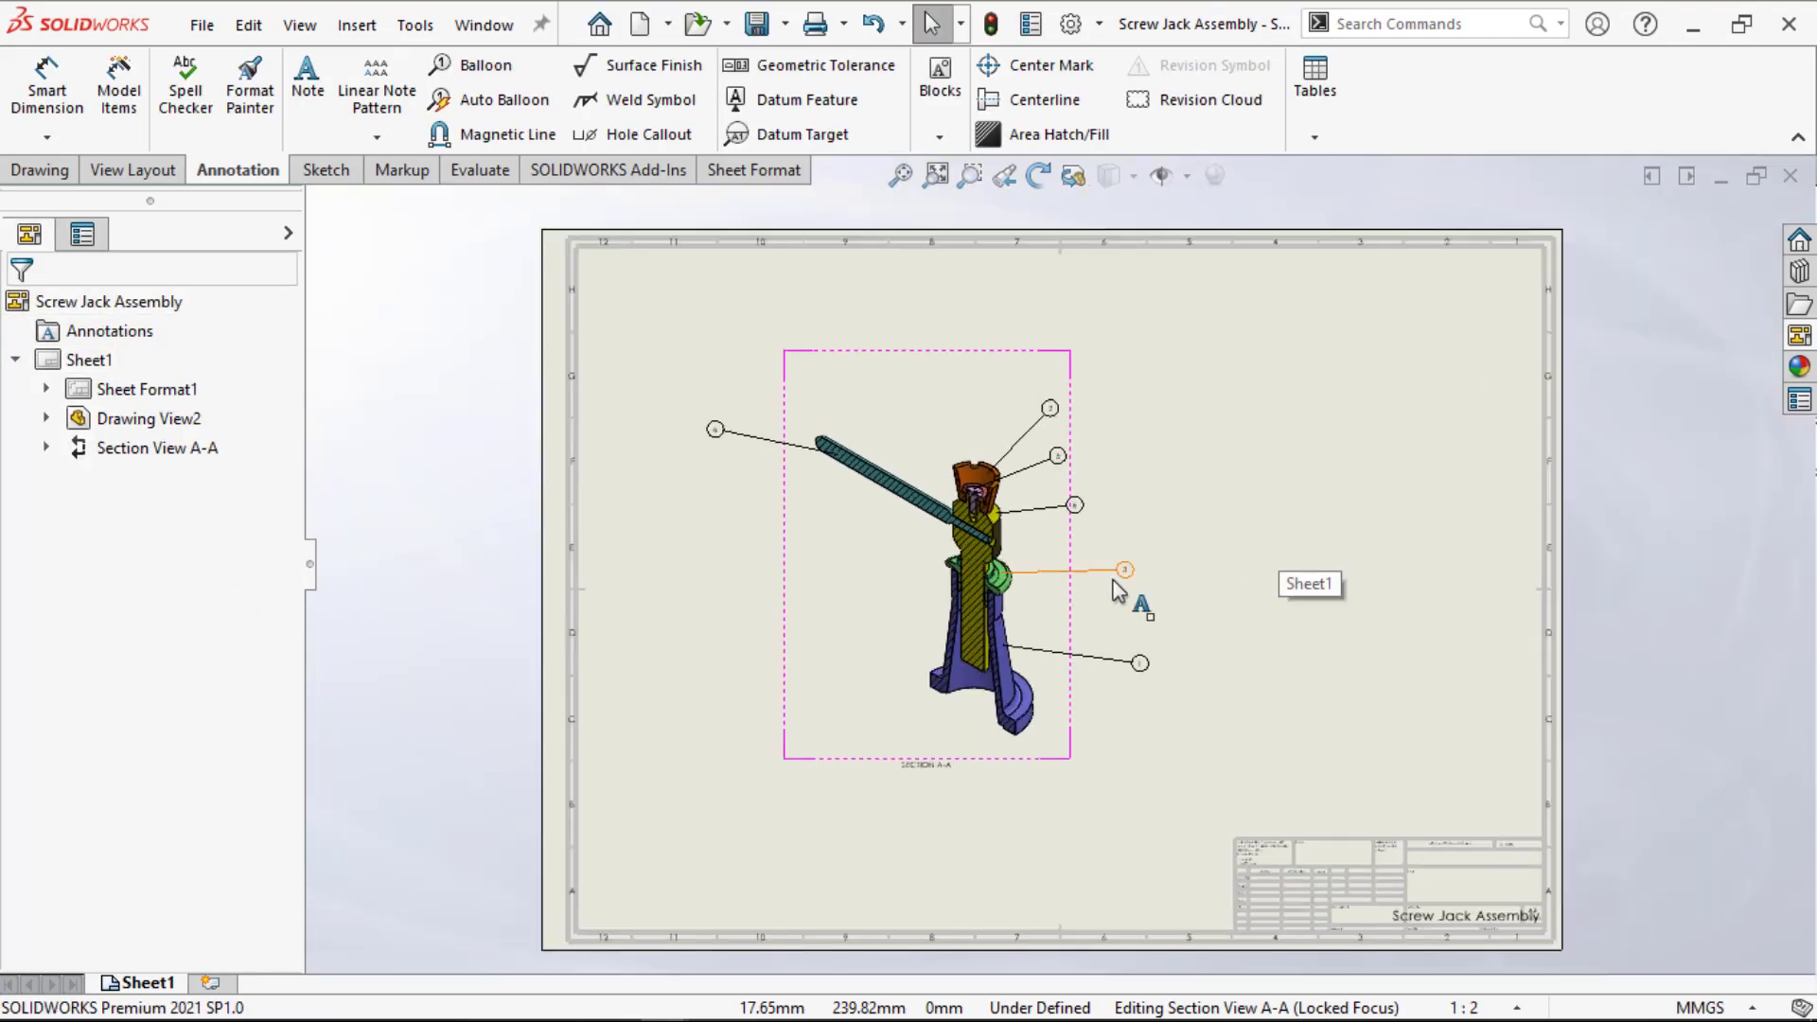
scroll(1187, 395, "down", 1)
left_click(1314, 94)
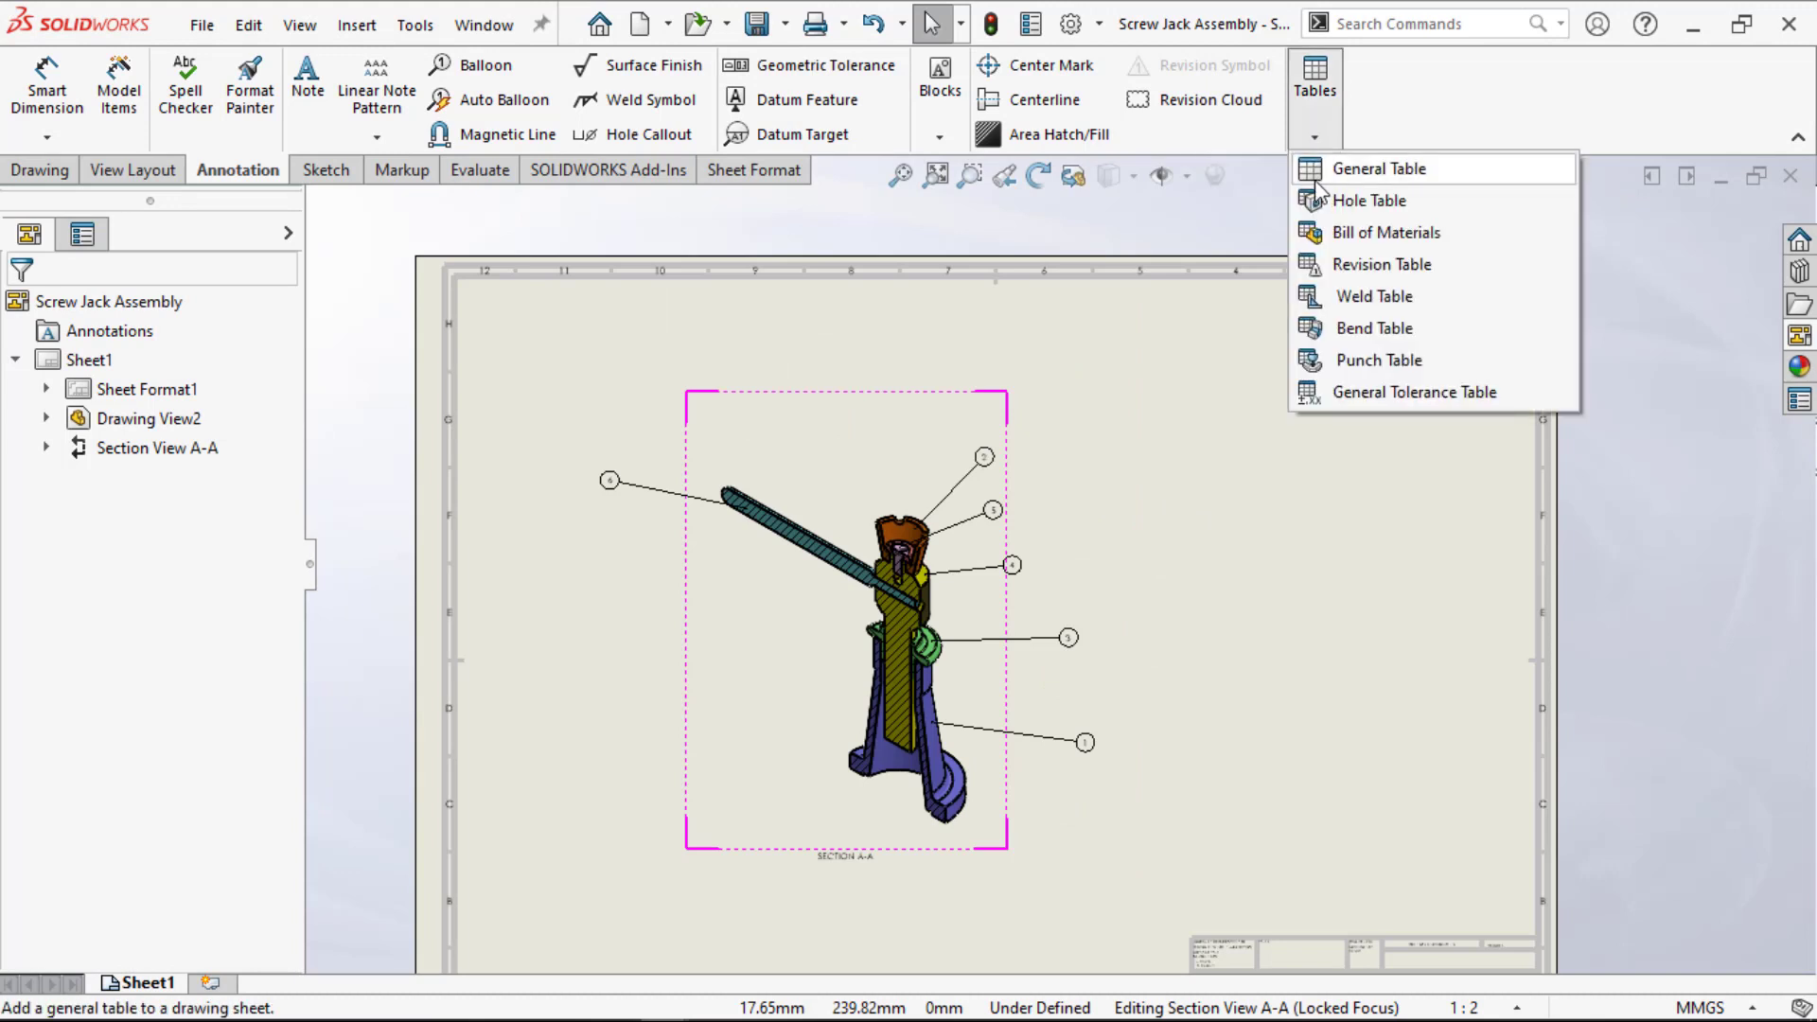
left_click(1340, 233)
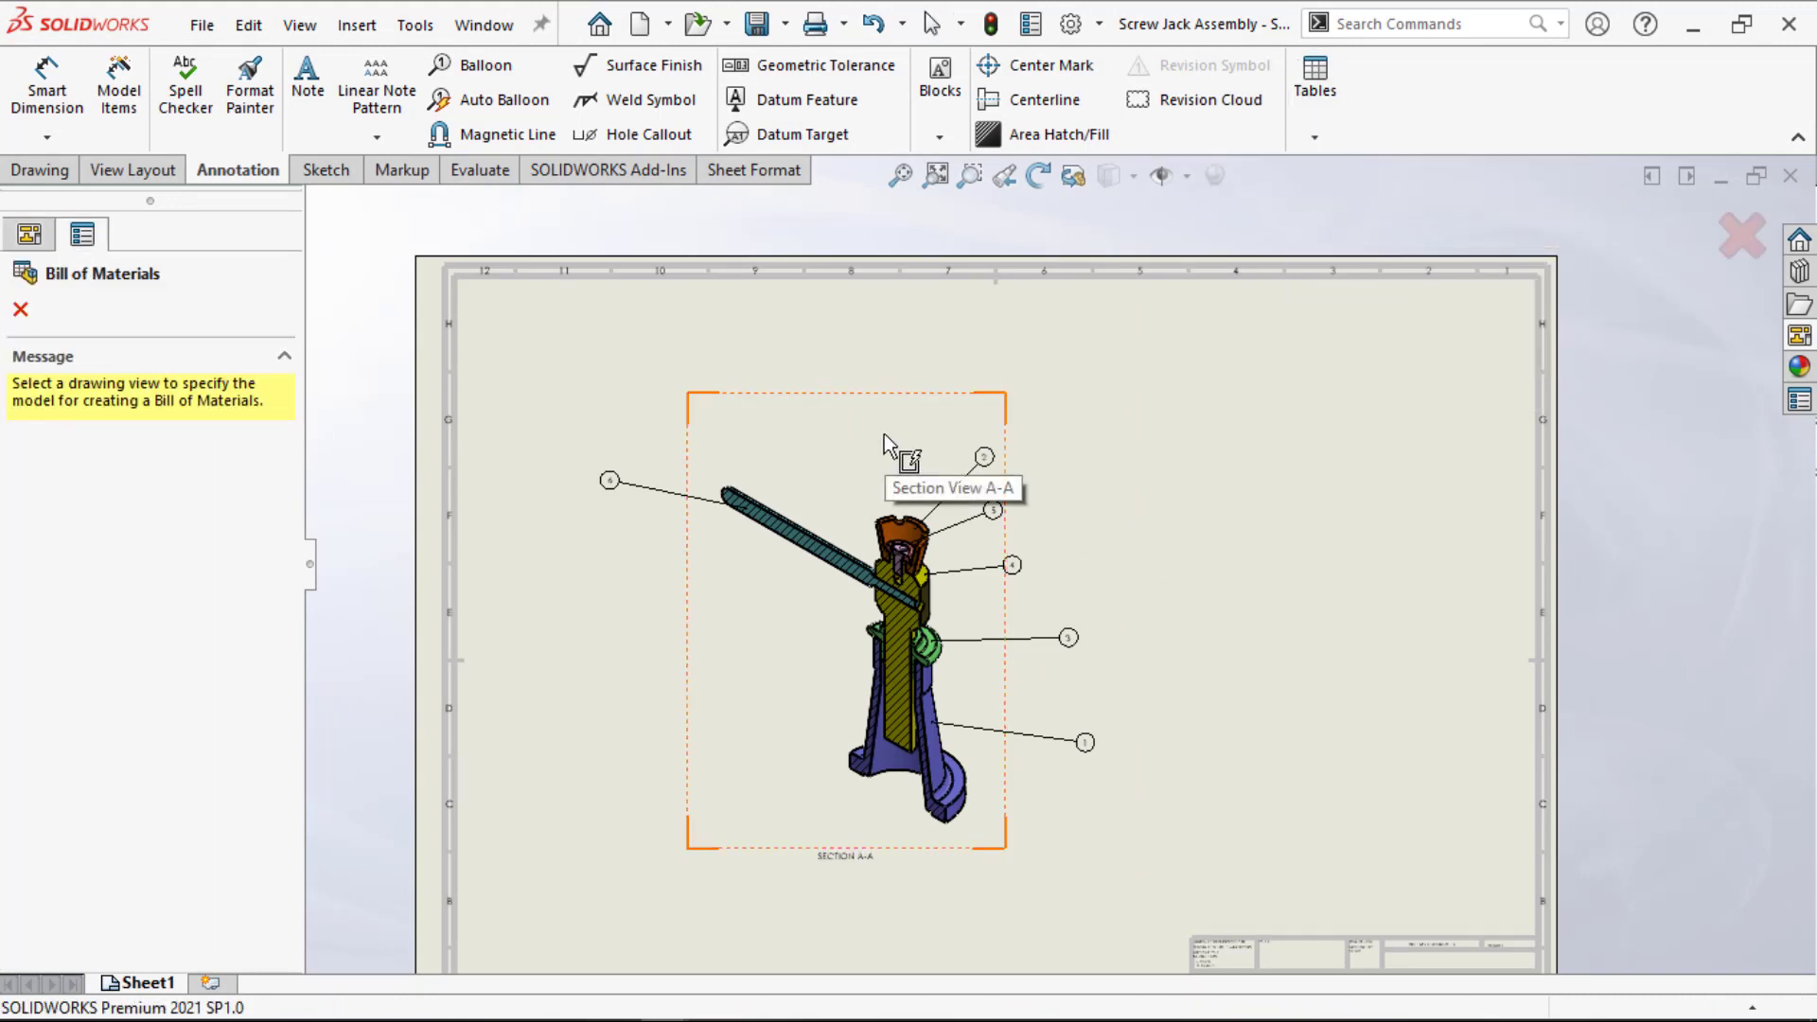
left_click(883, 433)
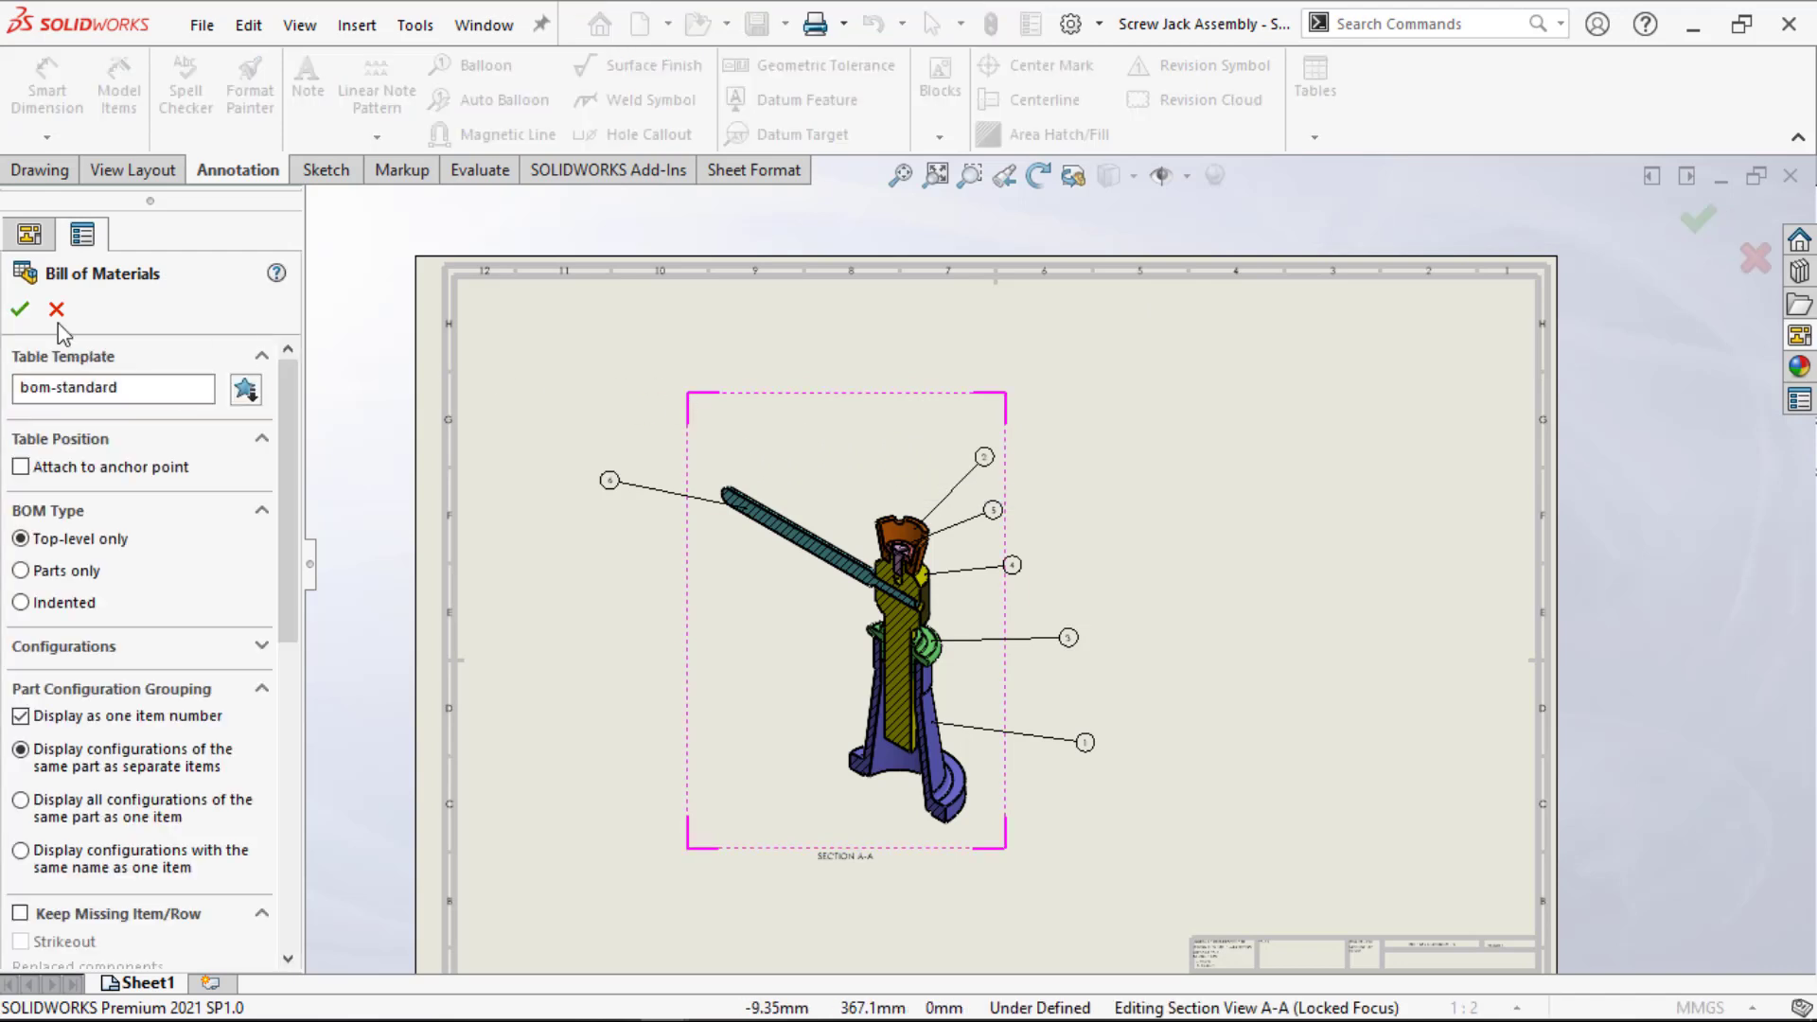
key("Return")
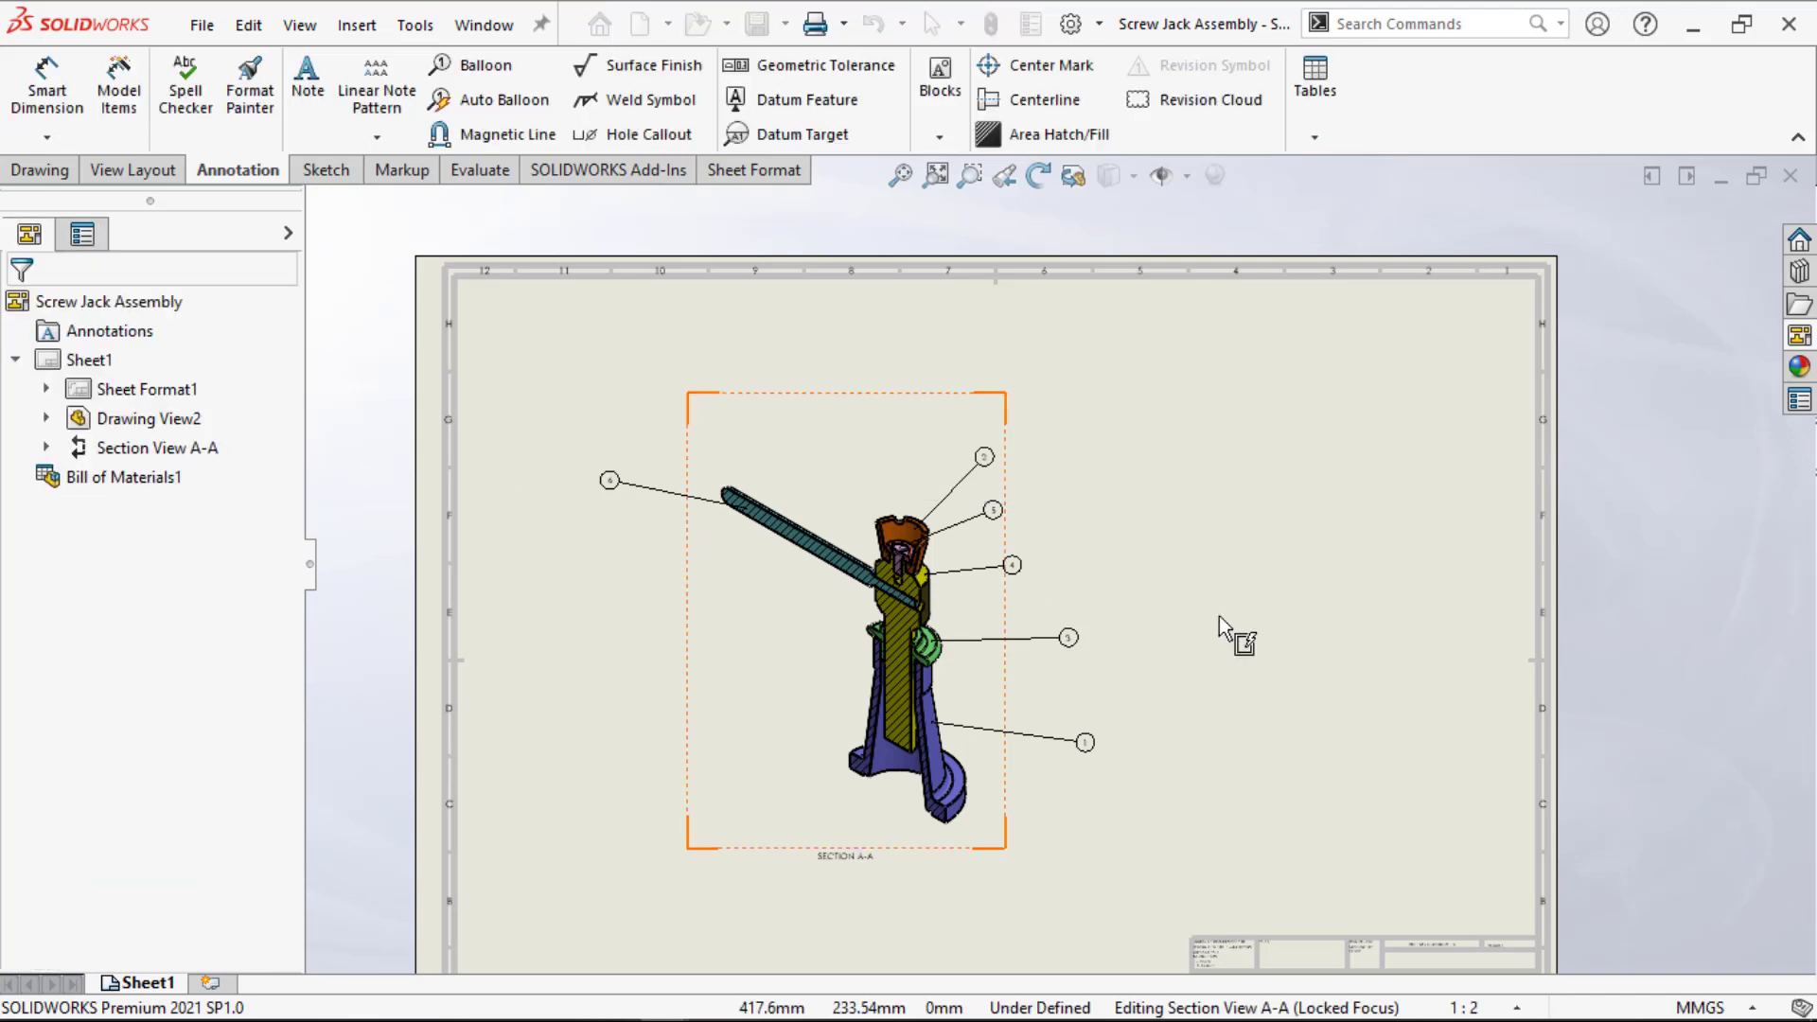
left_click(1220, 627)
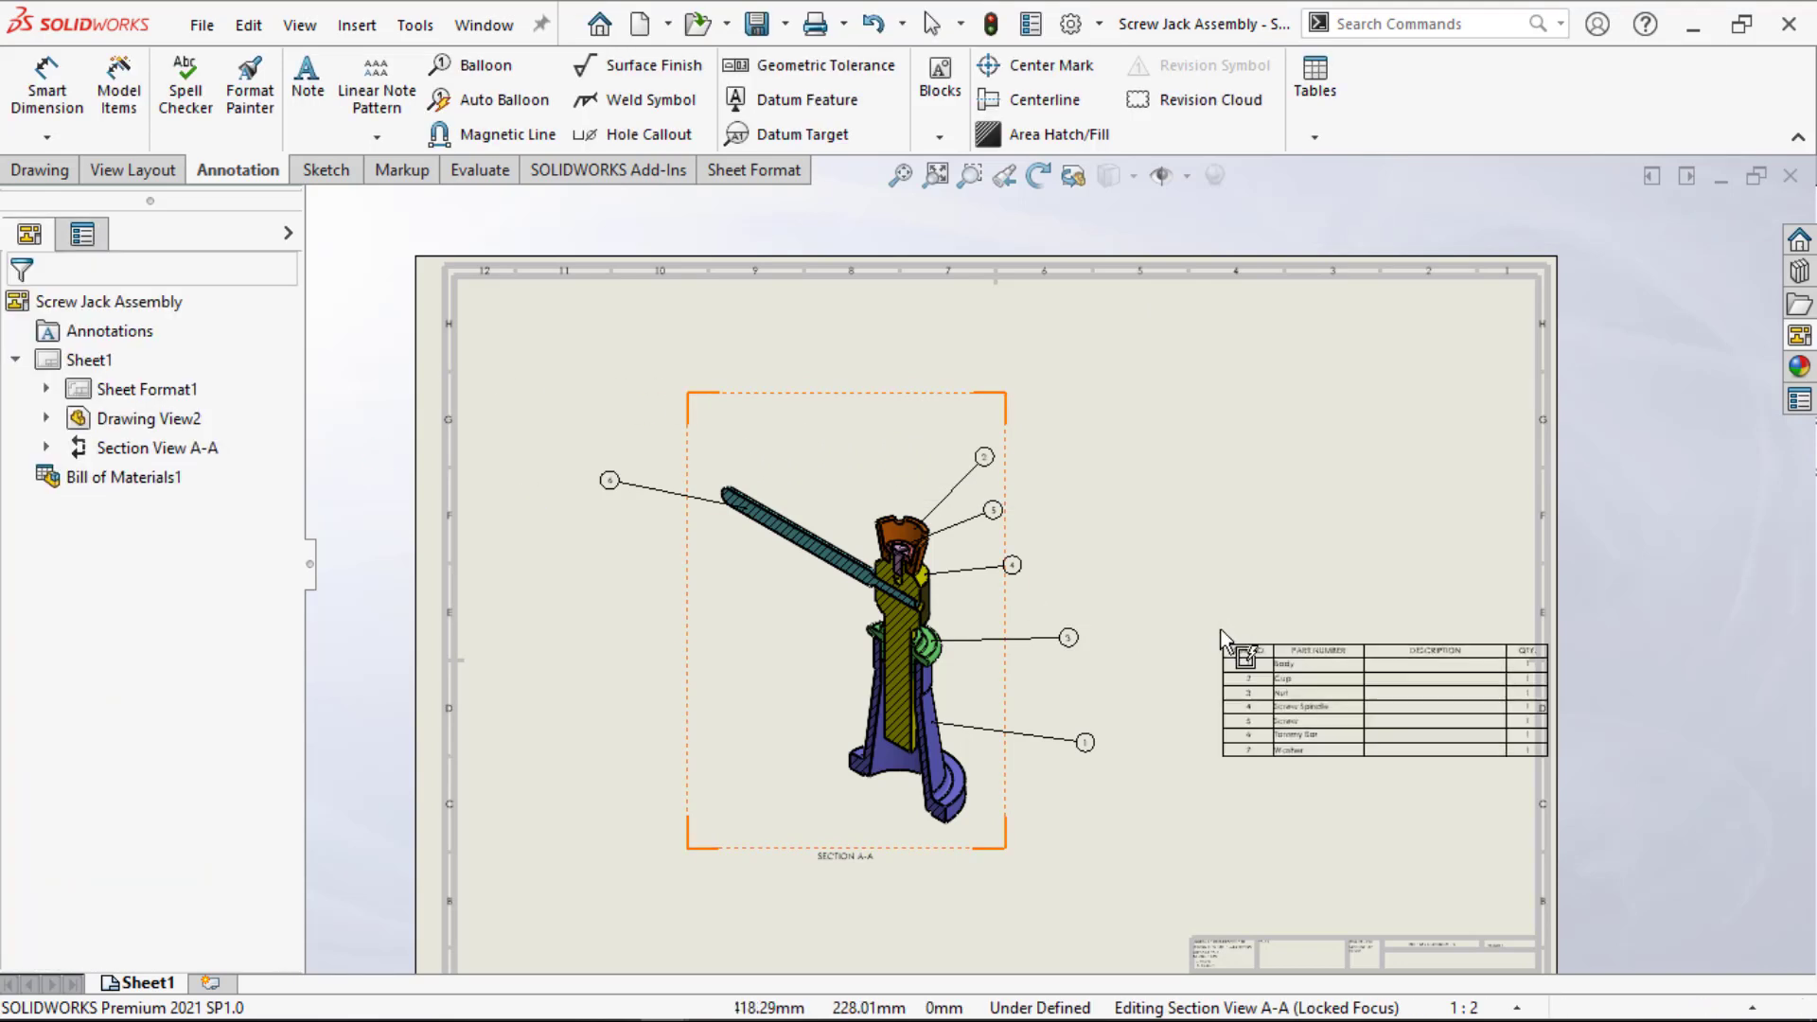
left_click(1178, 746)
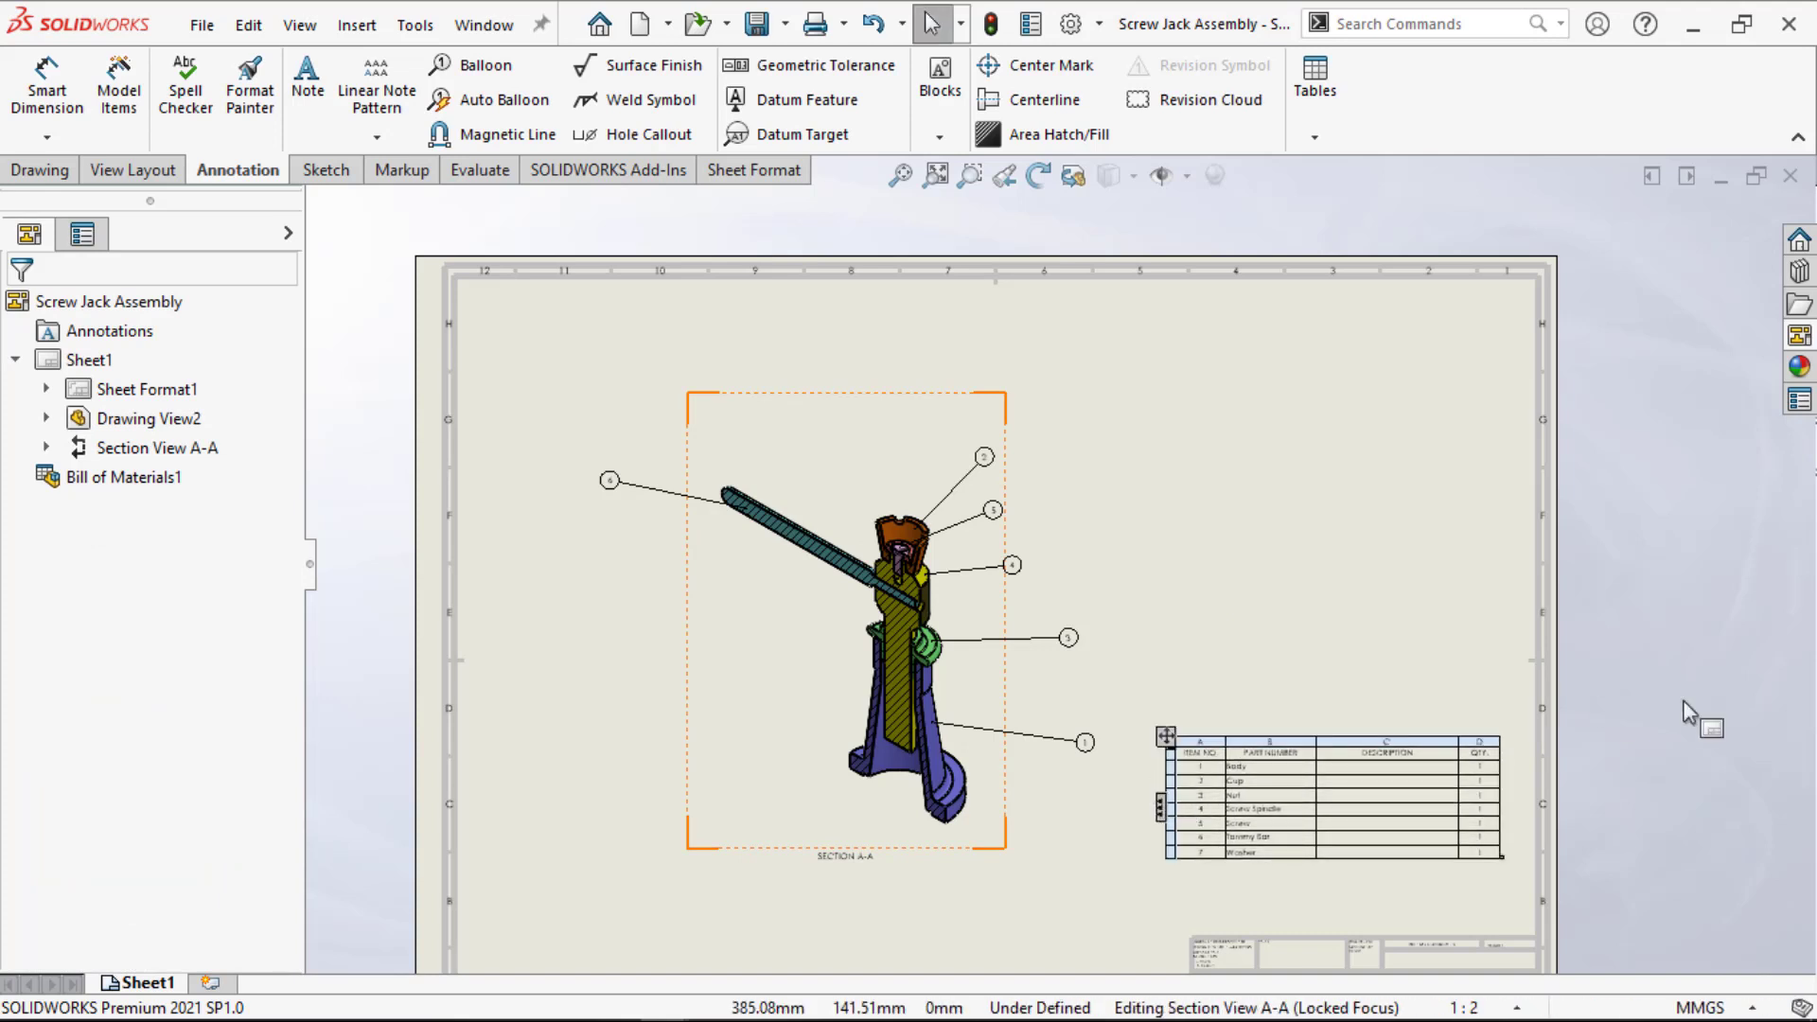
Step: Delete the DESCRIPTION column from the bill of materials table
scroll(1451, 729, "down", 1)
scroll(1363, 739, "down", 3)
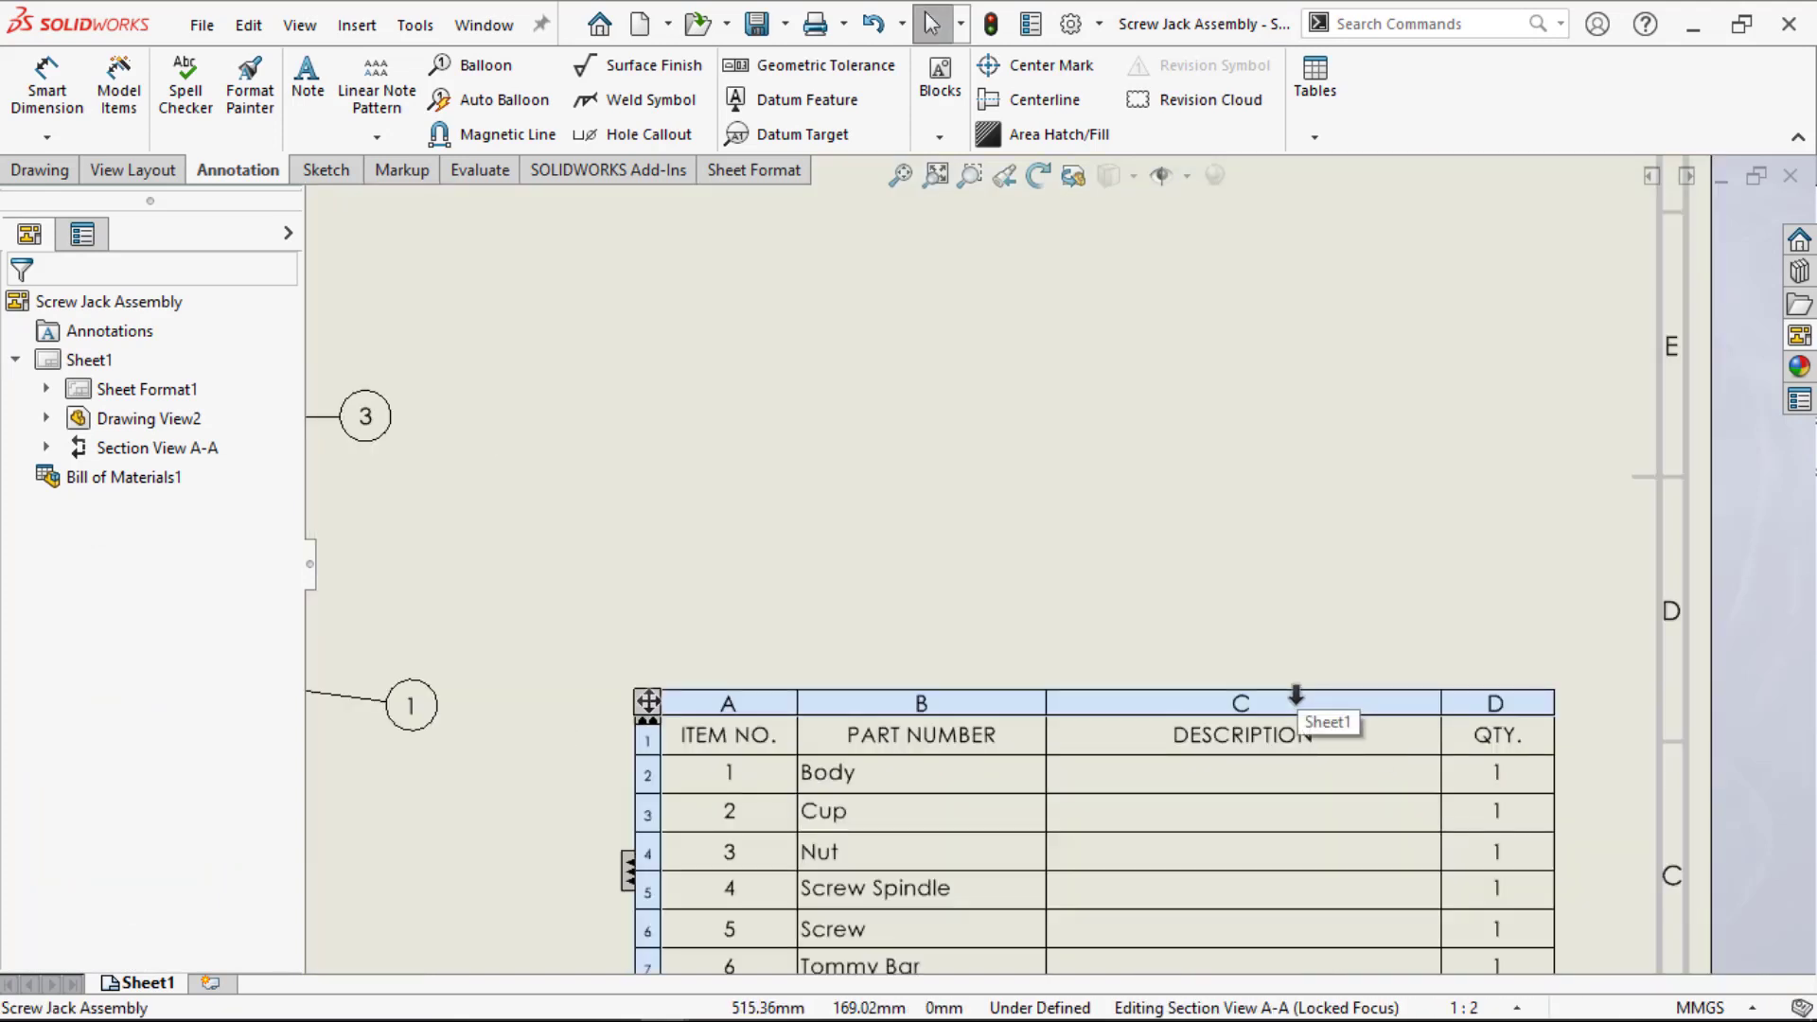
right_click(1298, 700)
mouse_move(1386, 356)
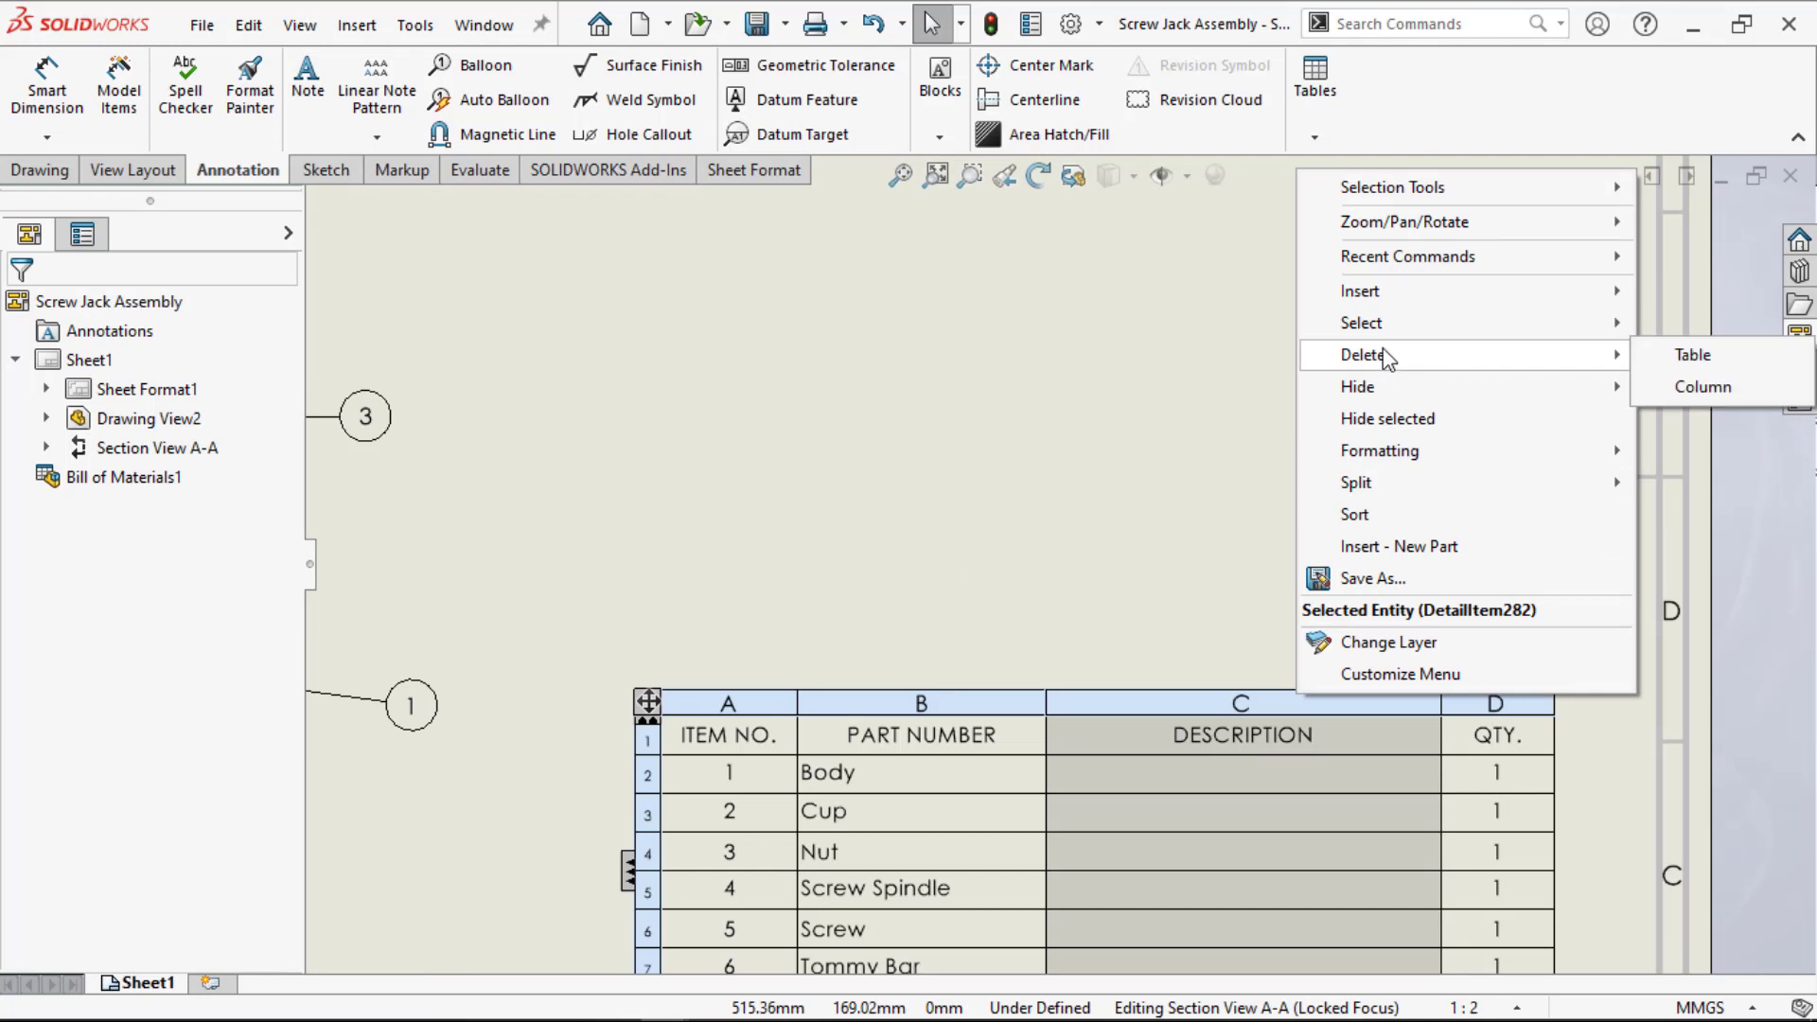
left_click(1707, 389)
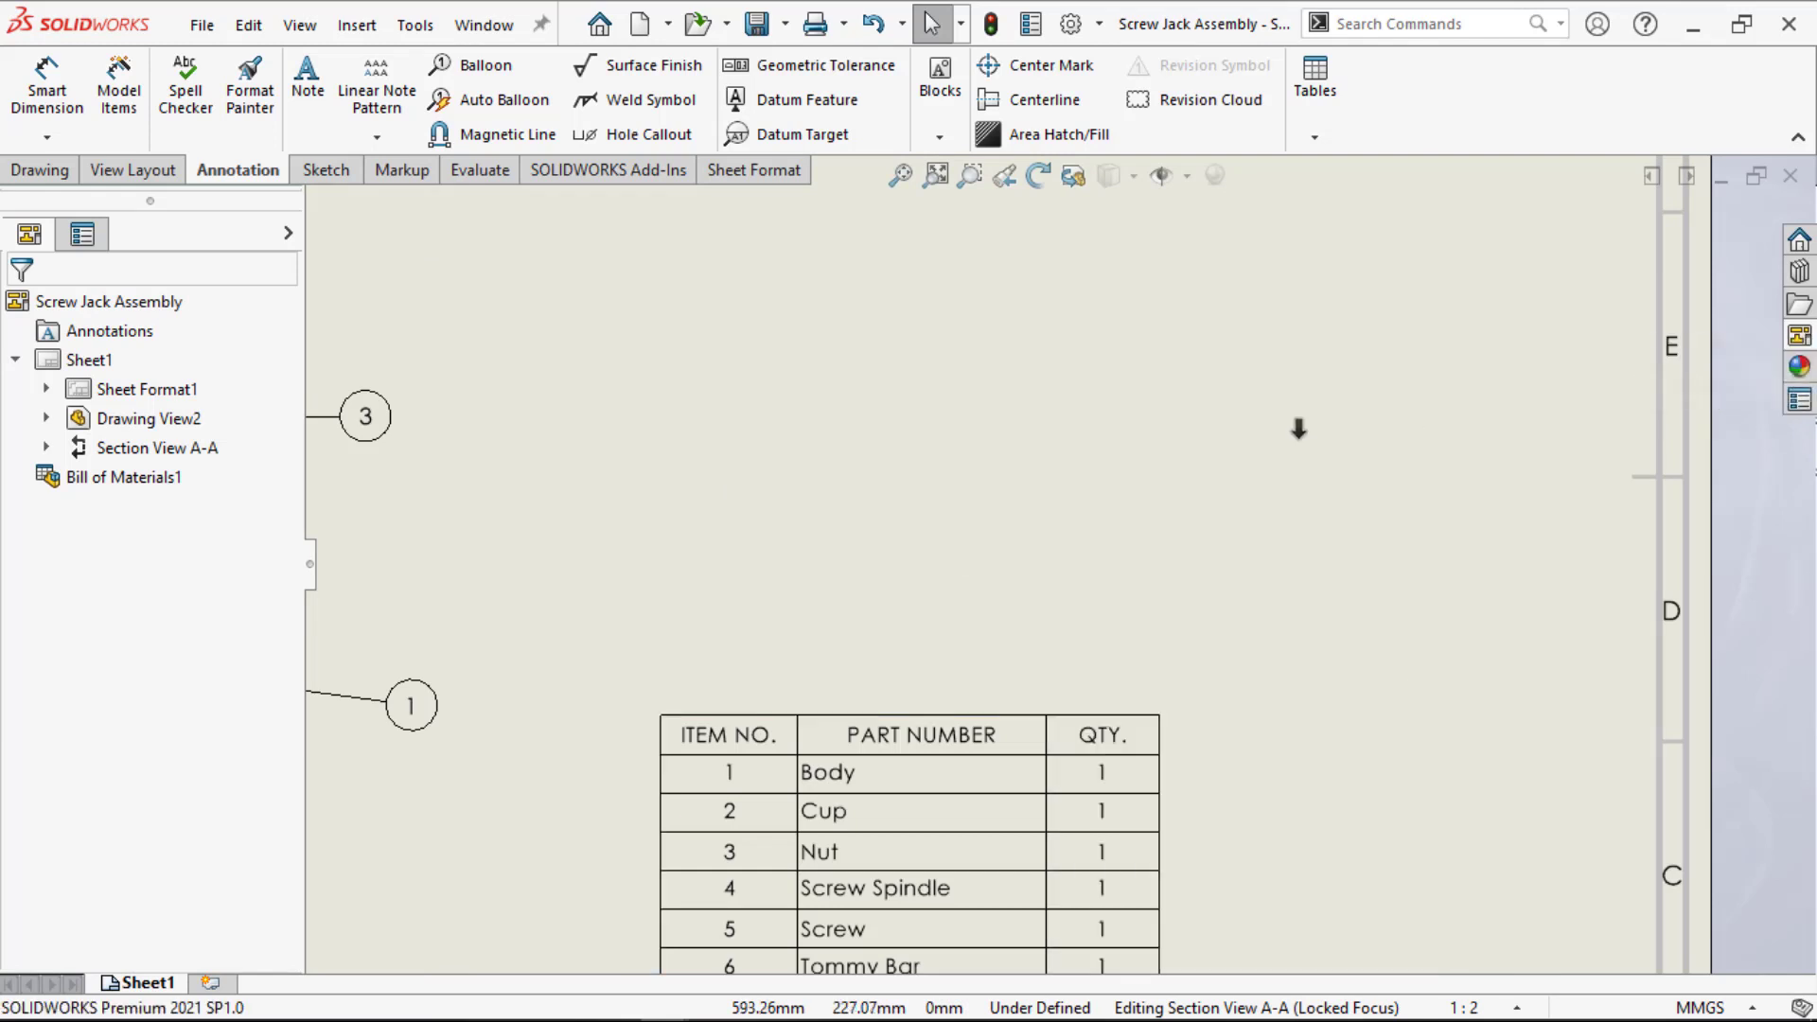
Step: Enlarge the whole bill of materials table by stretching its corner outward until it nearly spans the title block's width
key("f")
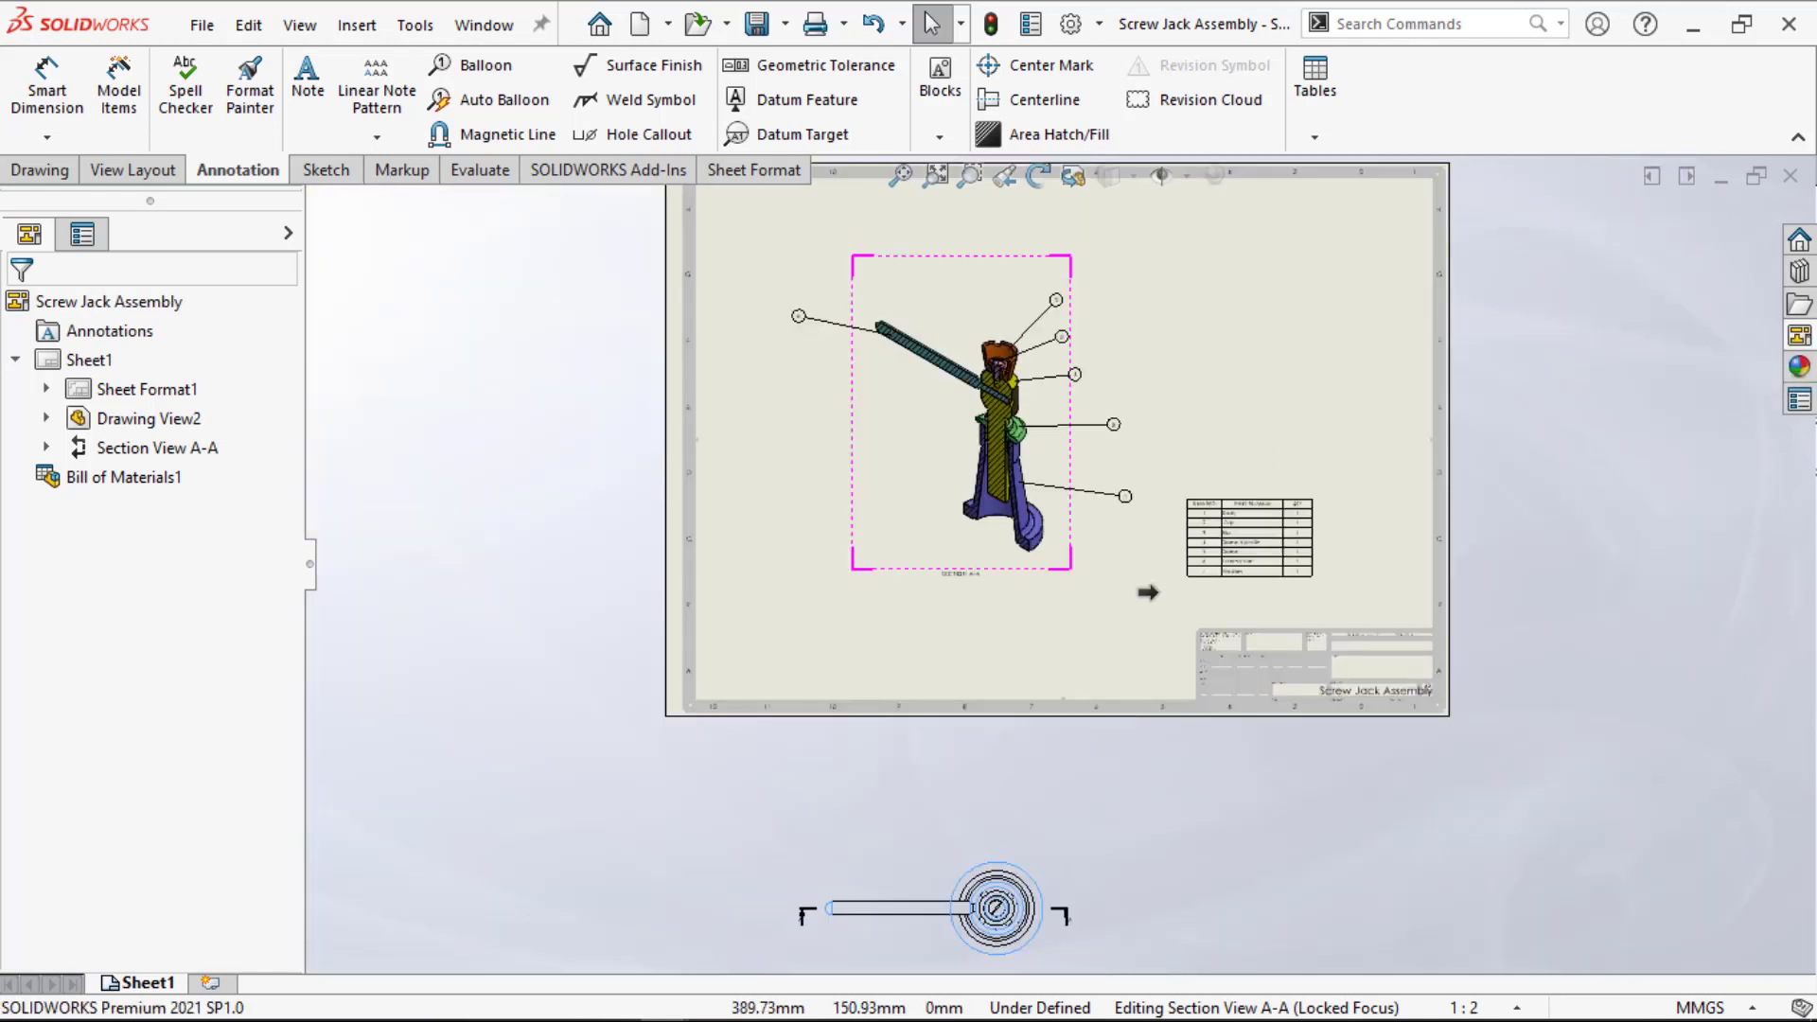
scroll(1230, 512, "down", 3)
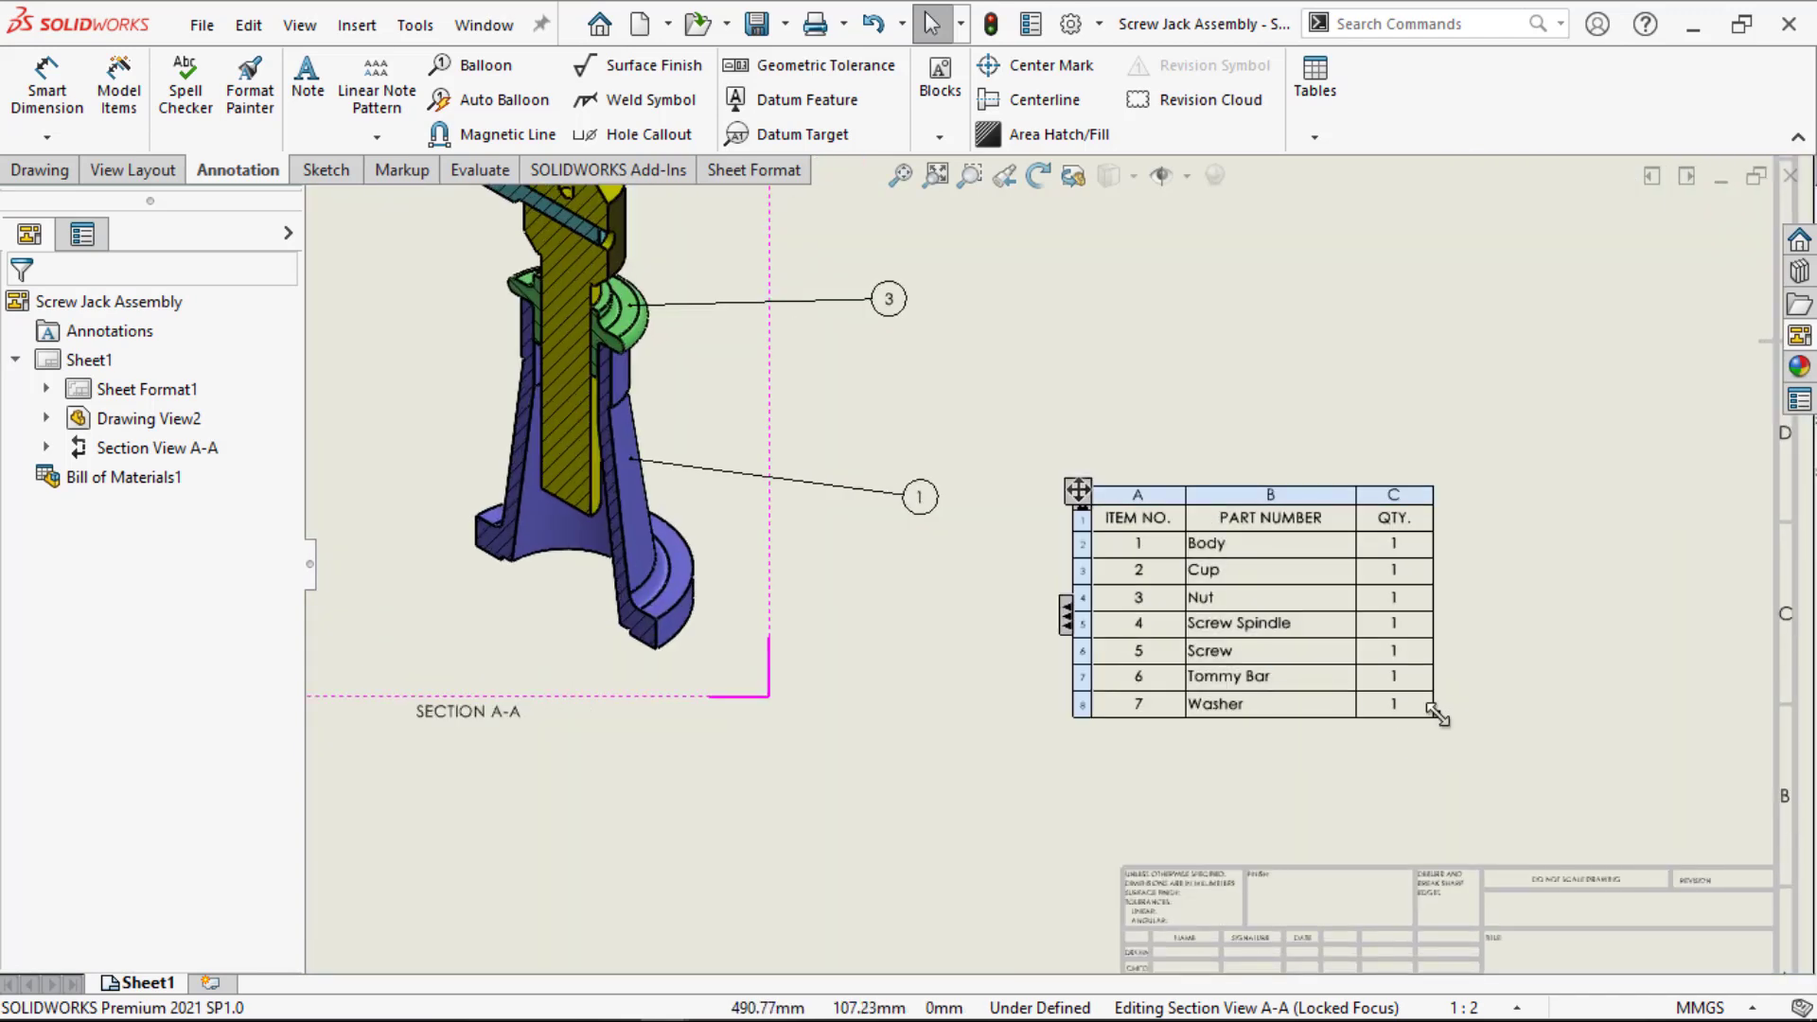
left_click_drag(1435, 714, 1632, 856)
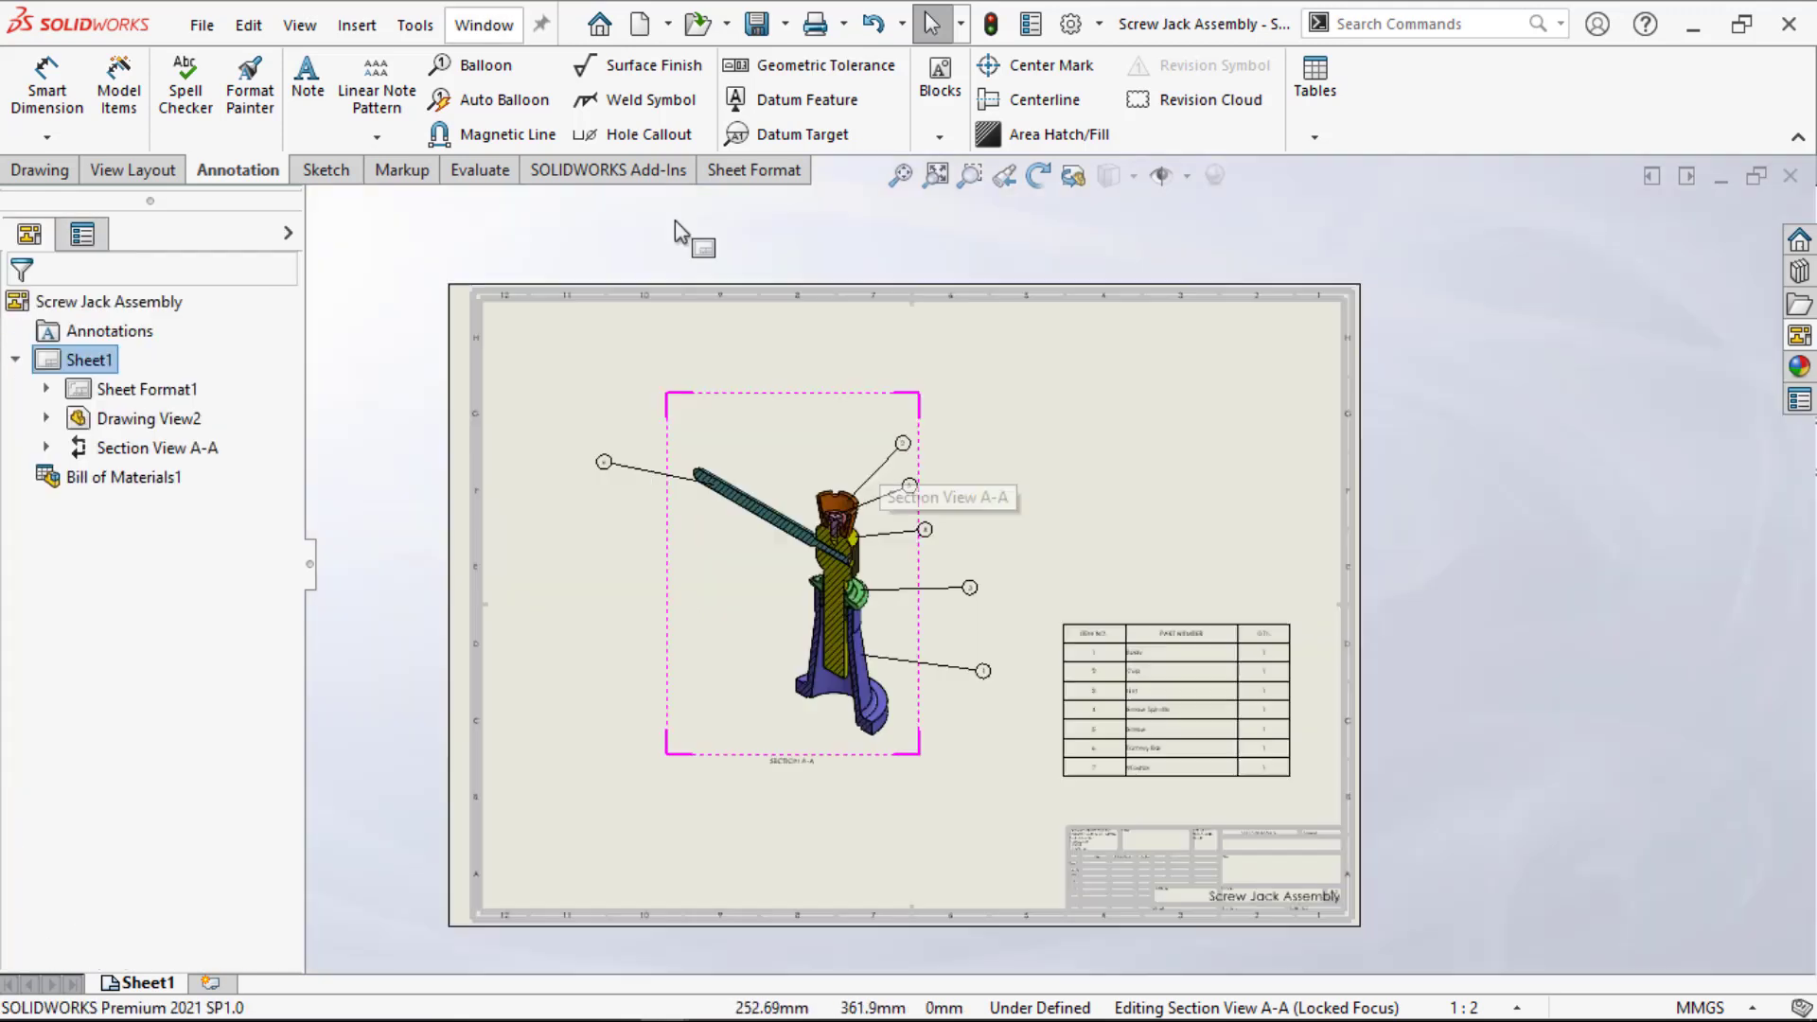
Step: Draw a vertical magnetic line about 213 mm long with Equal spacing between the section view and the bill of materials
left_click(494, 134)
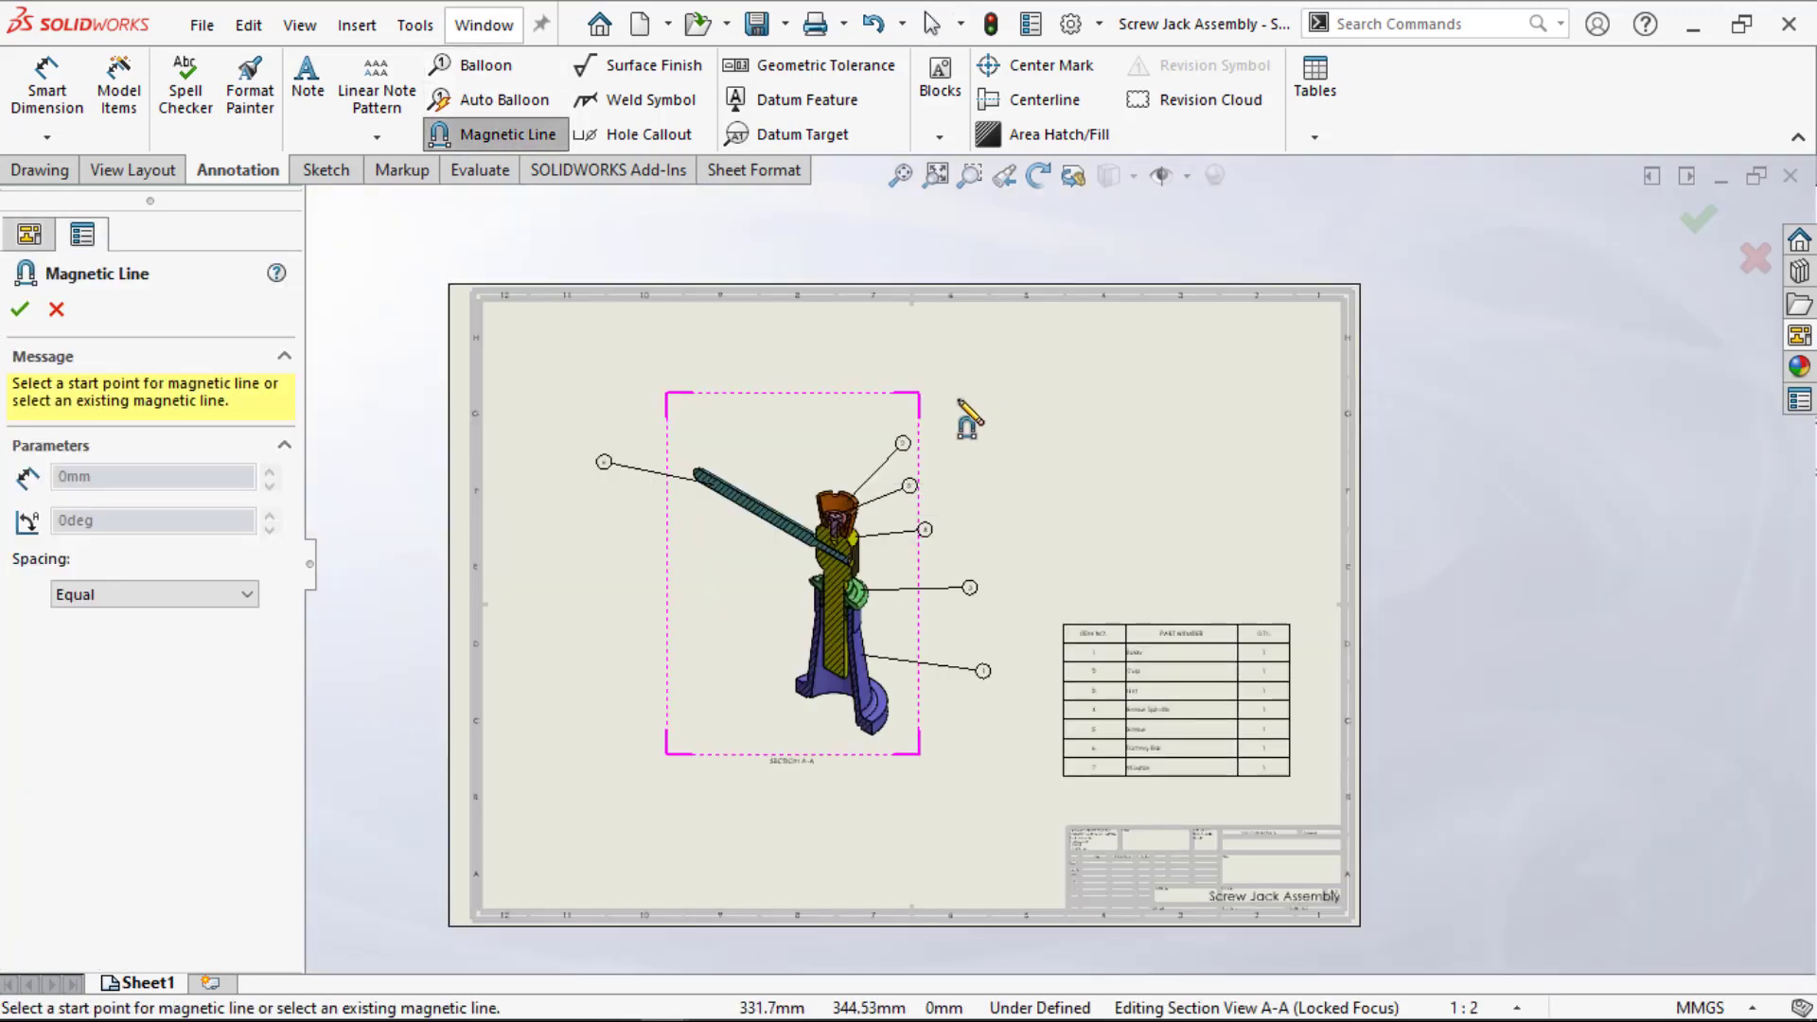
left_click(958, 405)
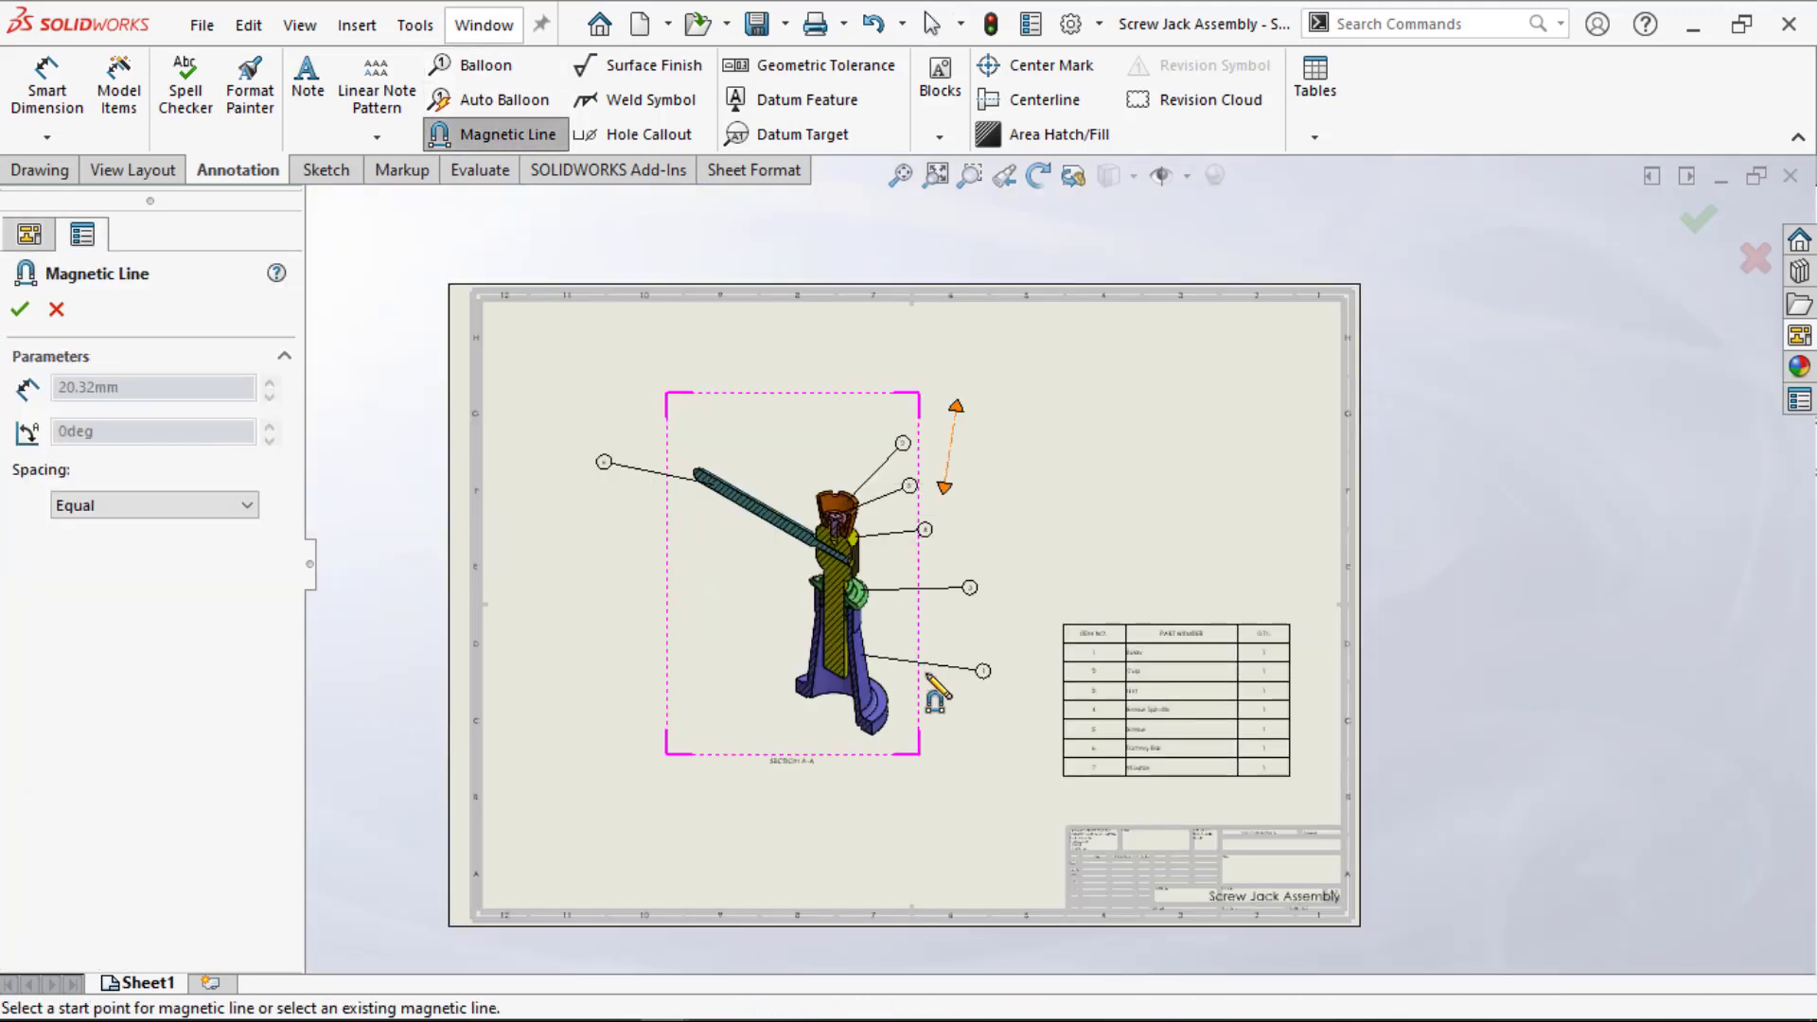
left_click(961, 721)
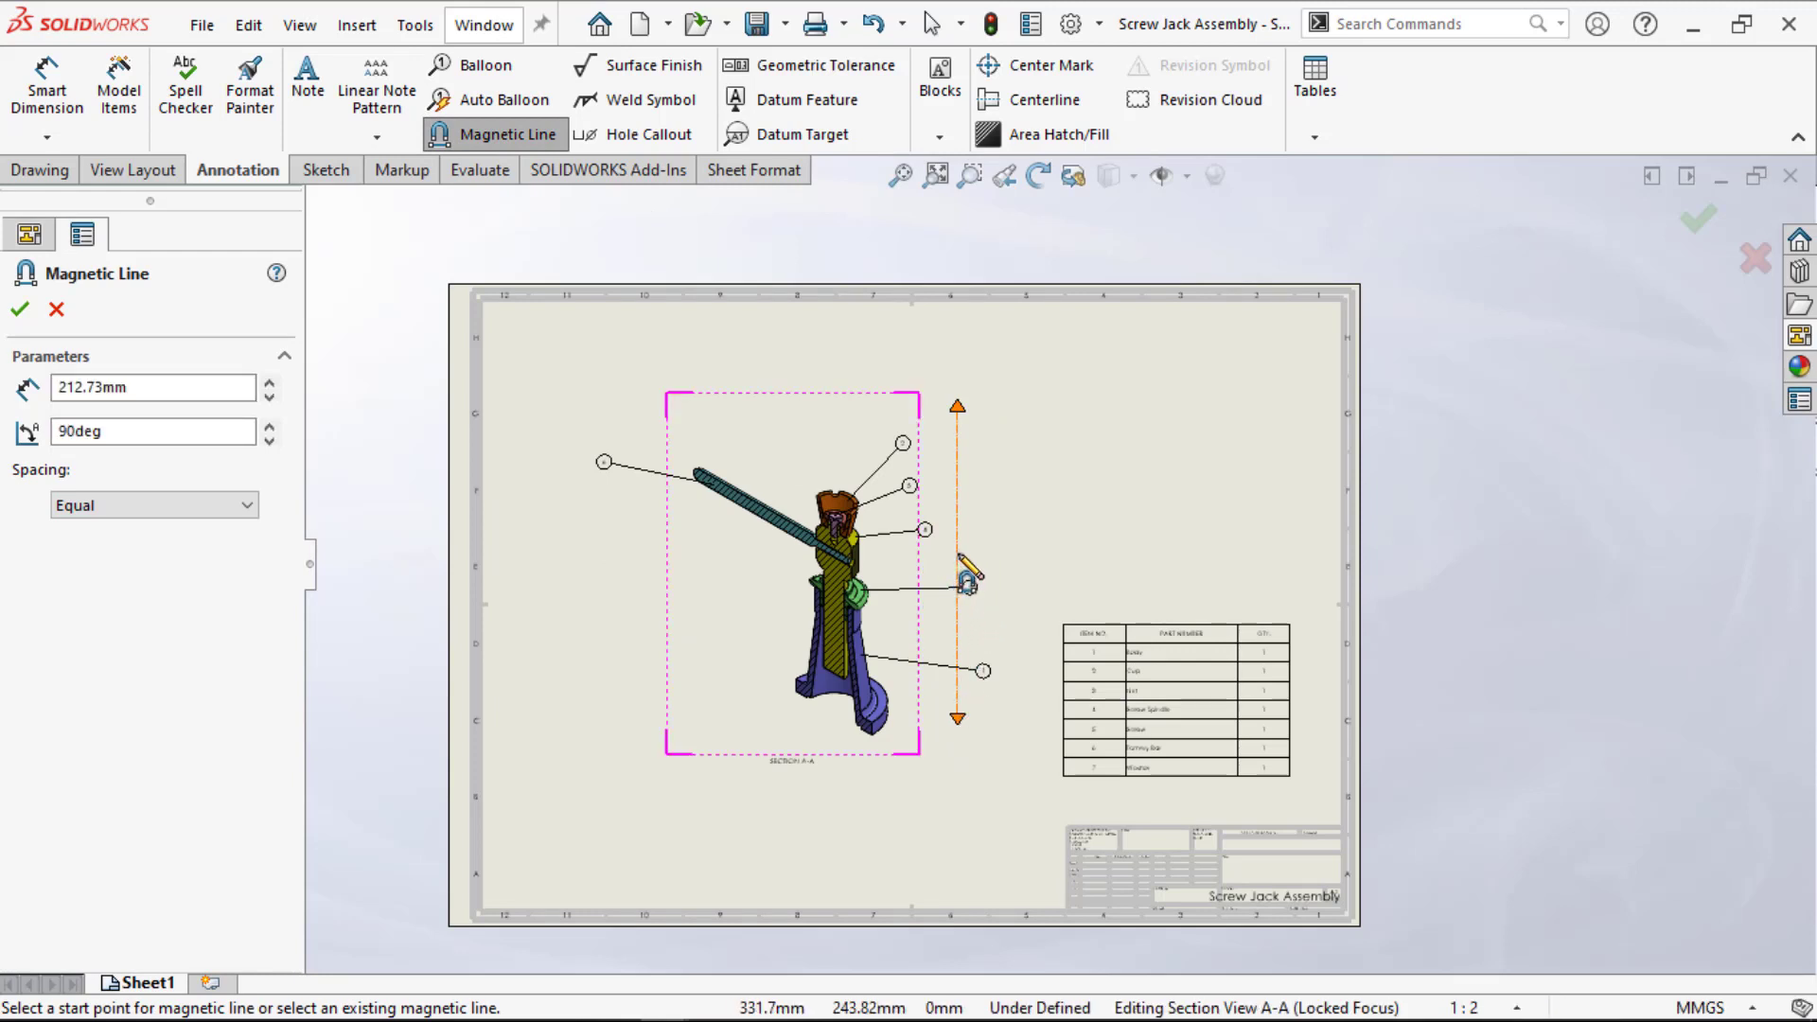
left_click(18, 310)
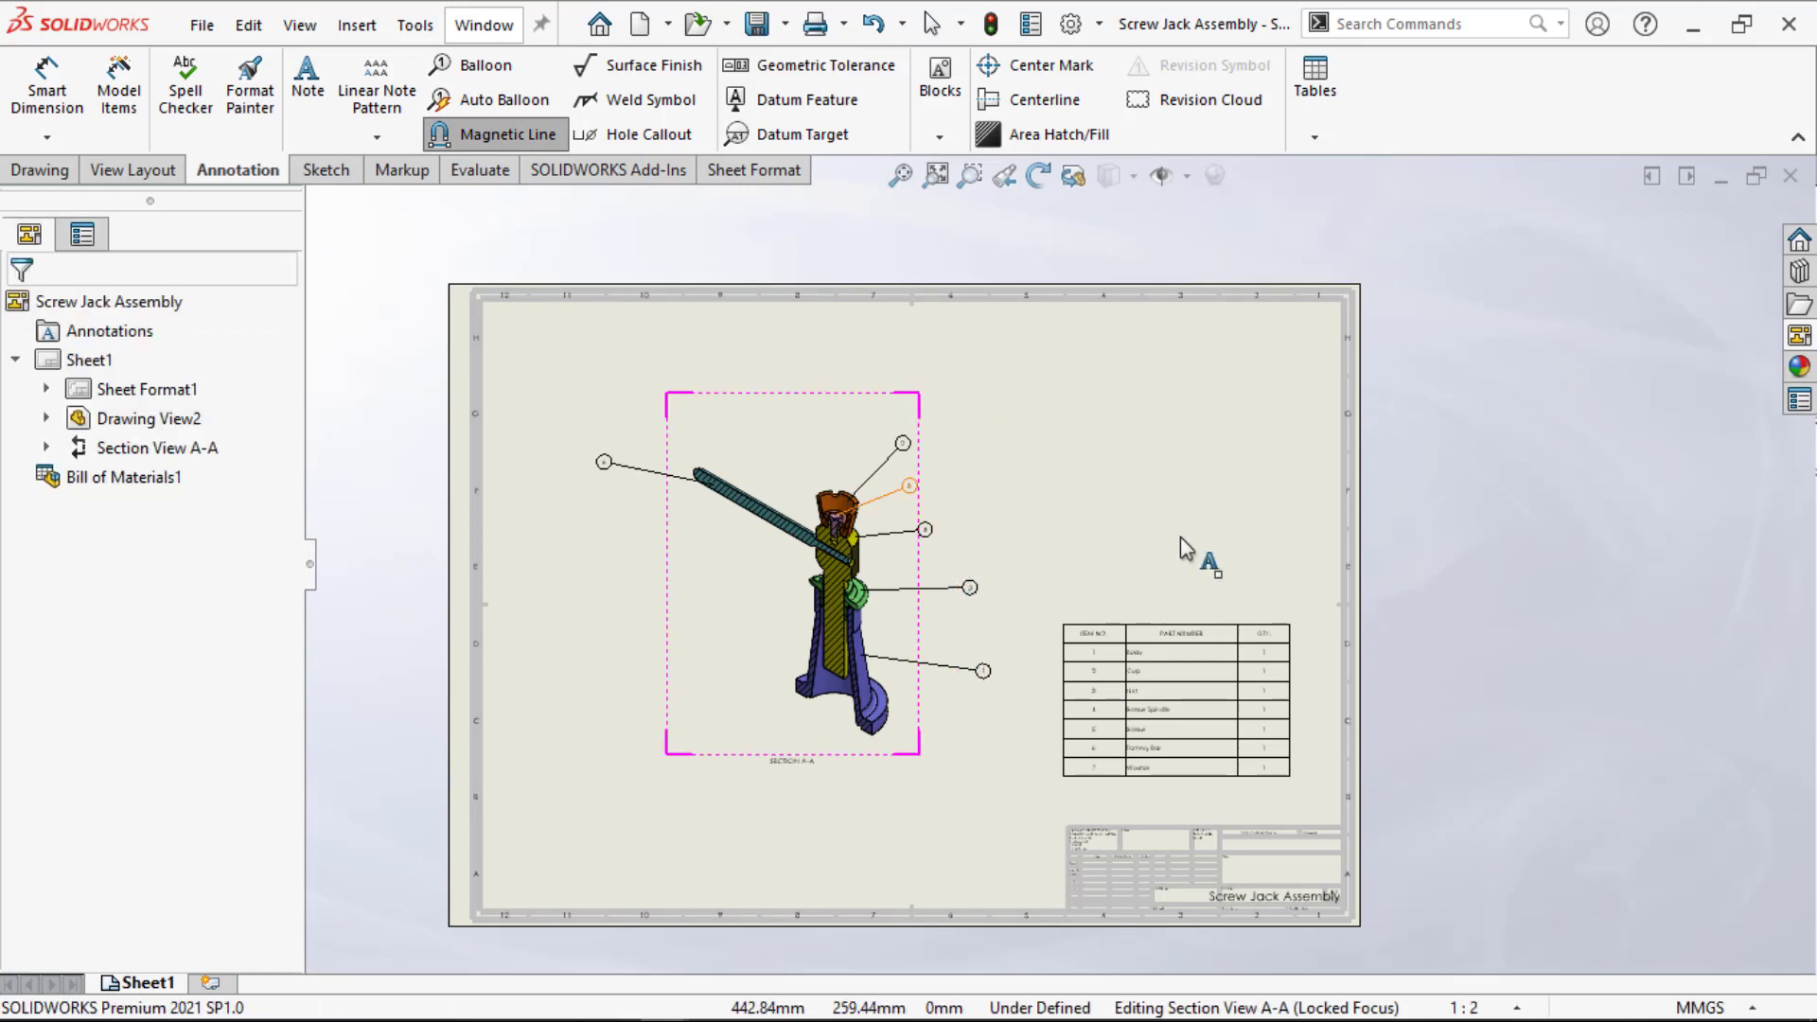
Step: Shift the magnetic line onto the balloons beside the jack so that all five snap to it
left_click(952, 473)
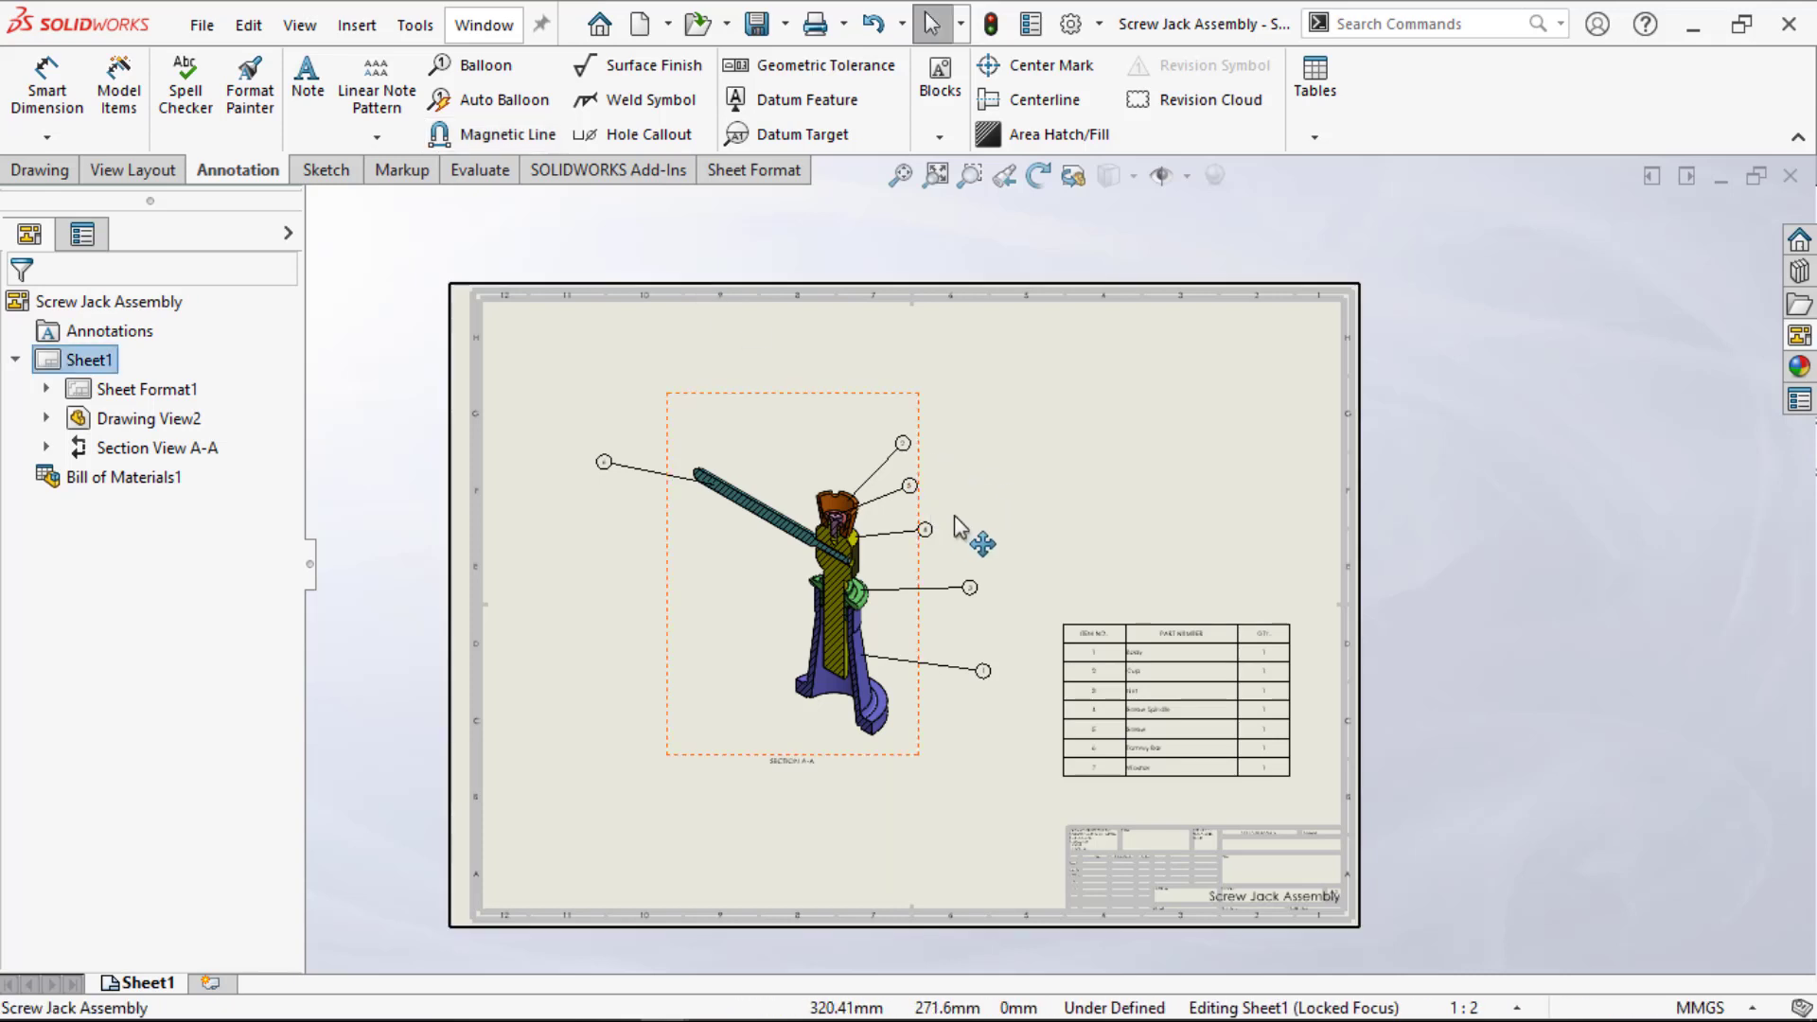
left_click(489, 136)
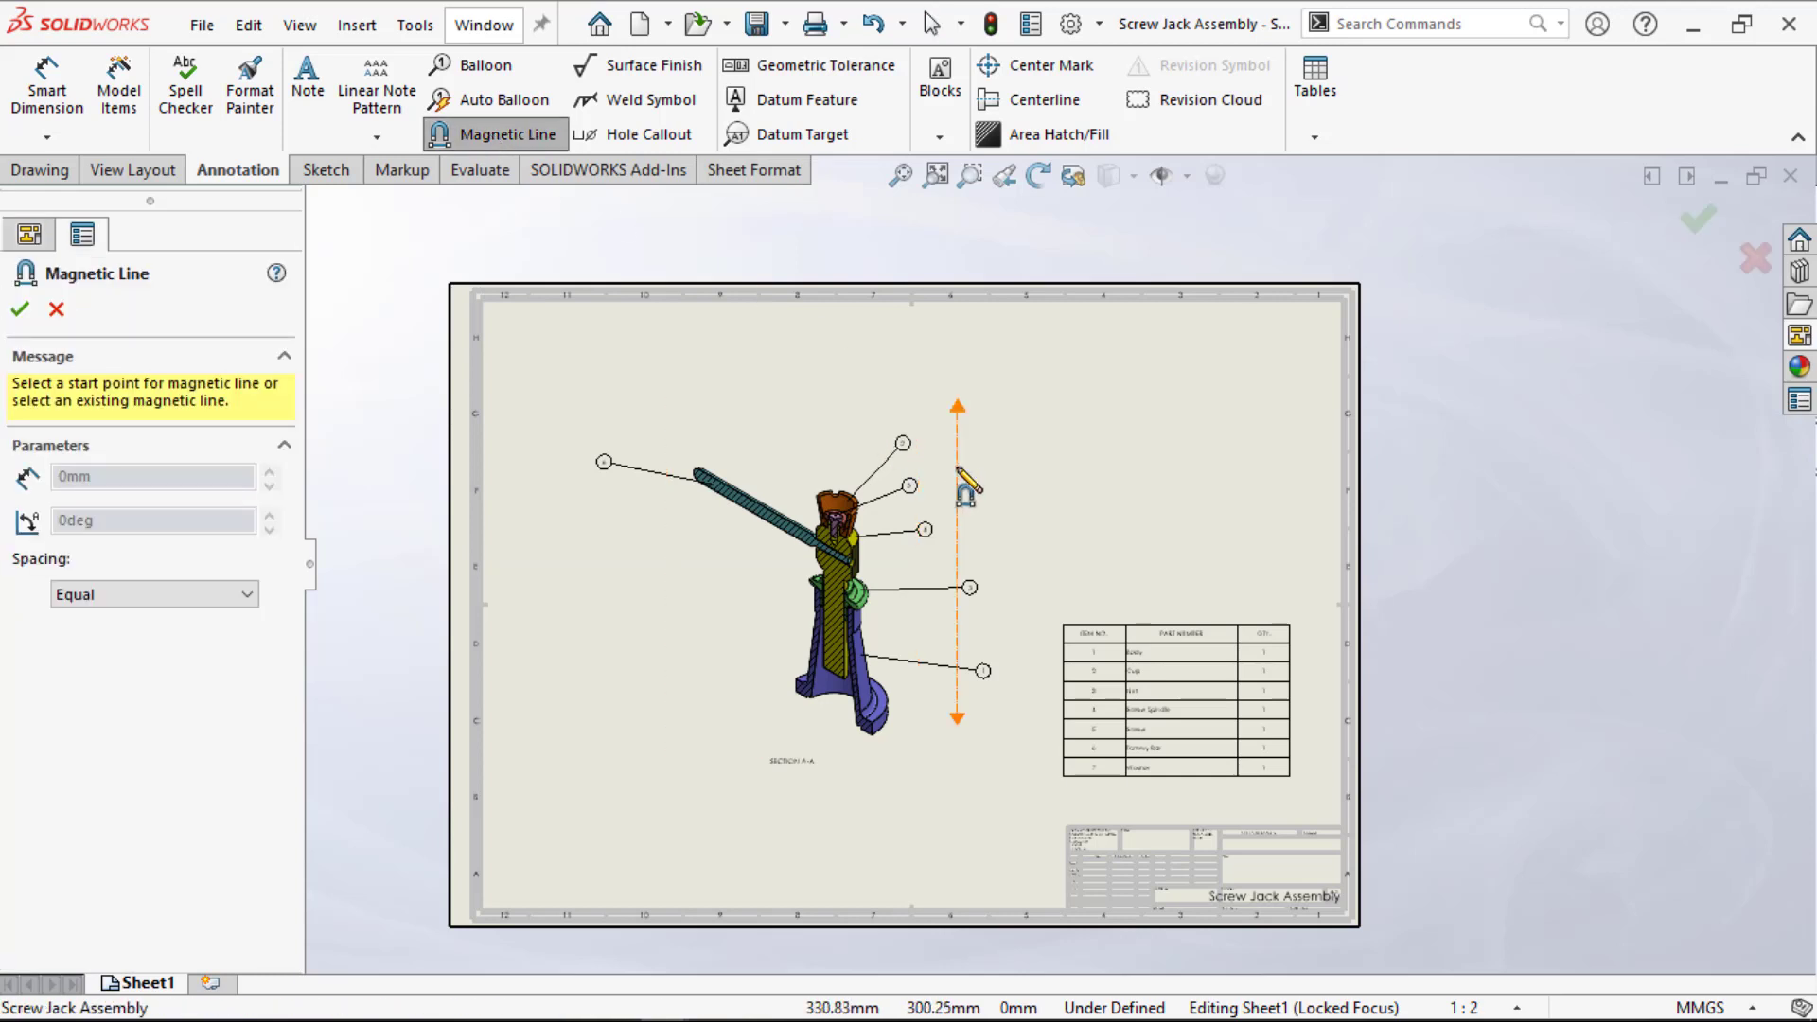
mouse_move(957, 466)
left_mouse_down()
mouse_move(900, 470)
mouse_move(986, 512)
mouse_move(975, 489)
left_mouse_up()
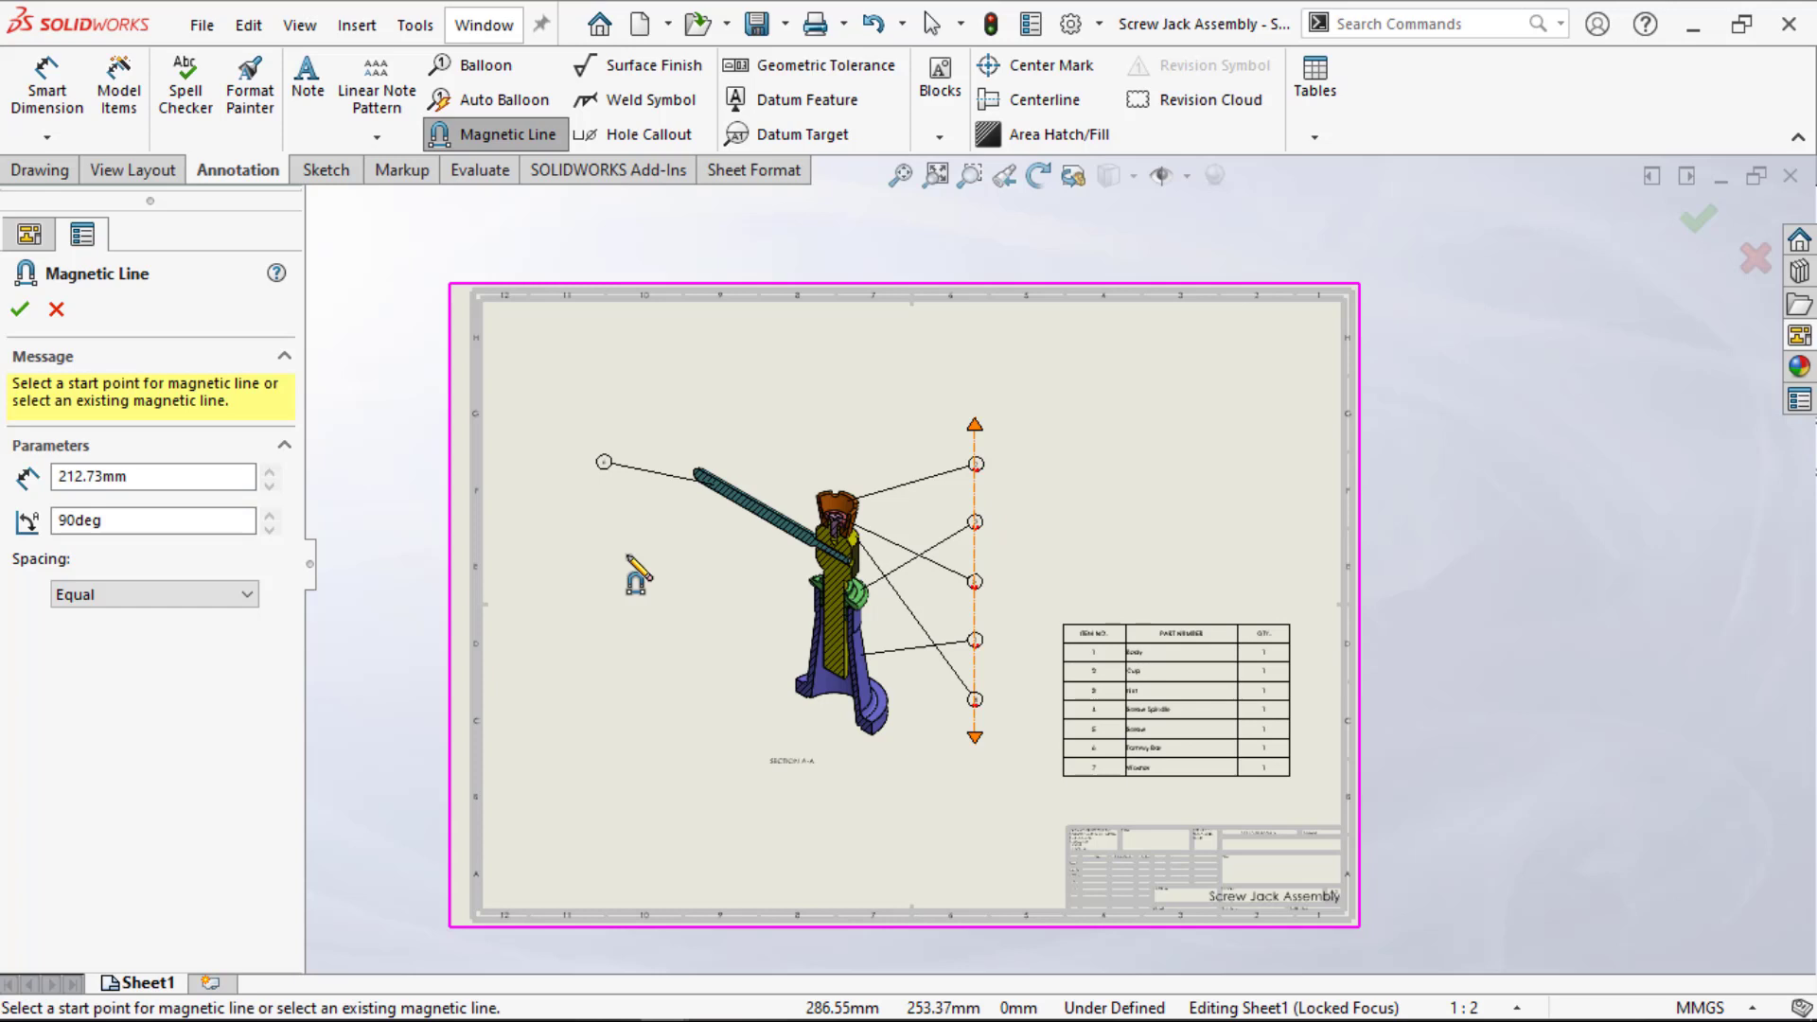
Step: Try the Free Drag spacing on the magnetic line and return it to Equal
left_click(169, 602)
left_click(170, 636)
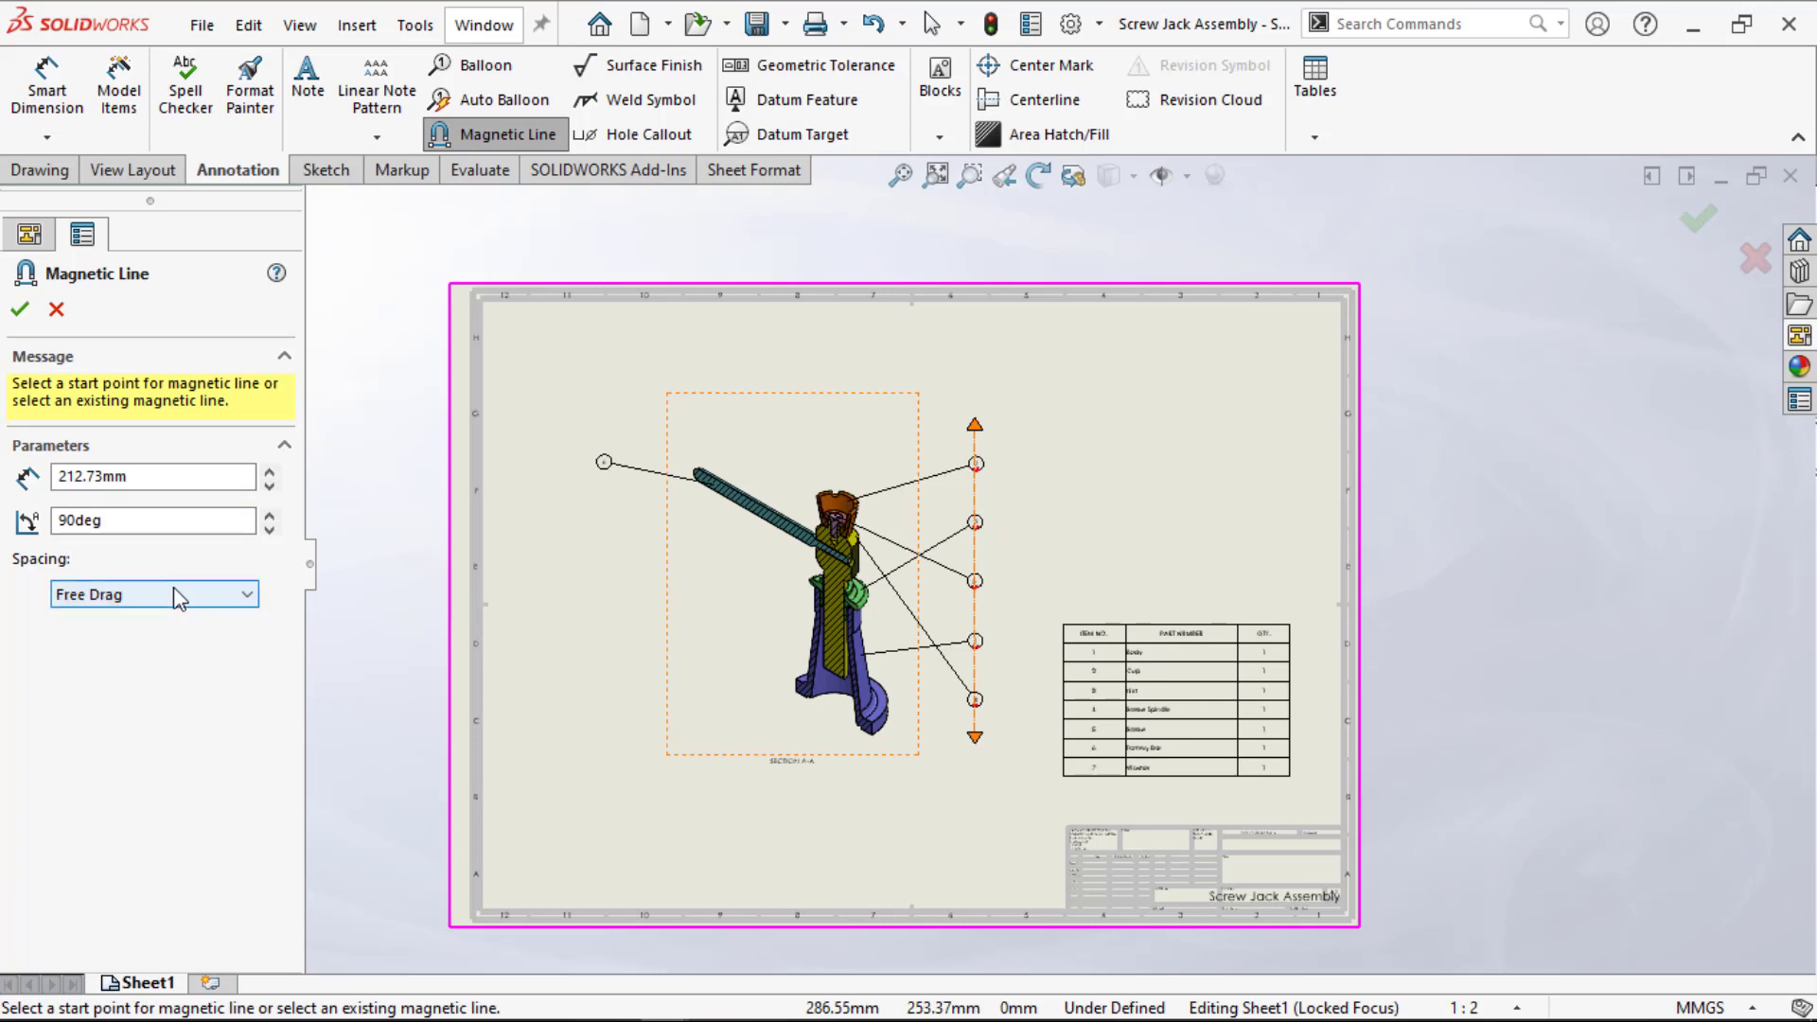
left_click(183, 593)
left_click(174, 617)
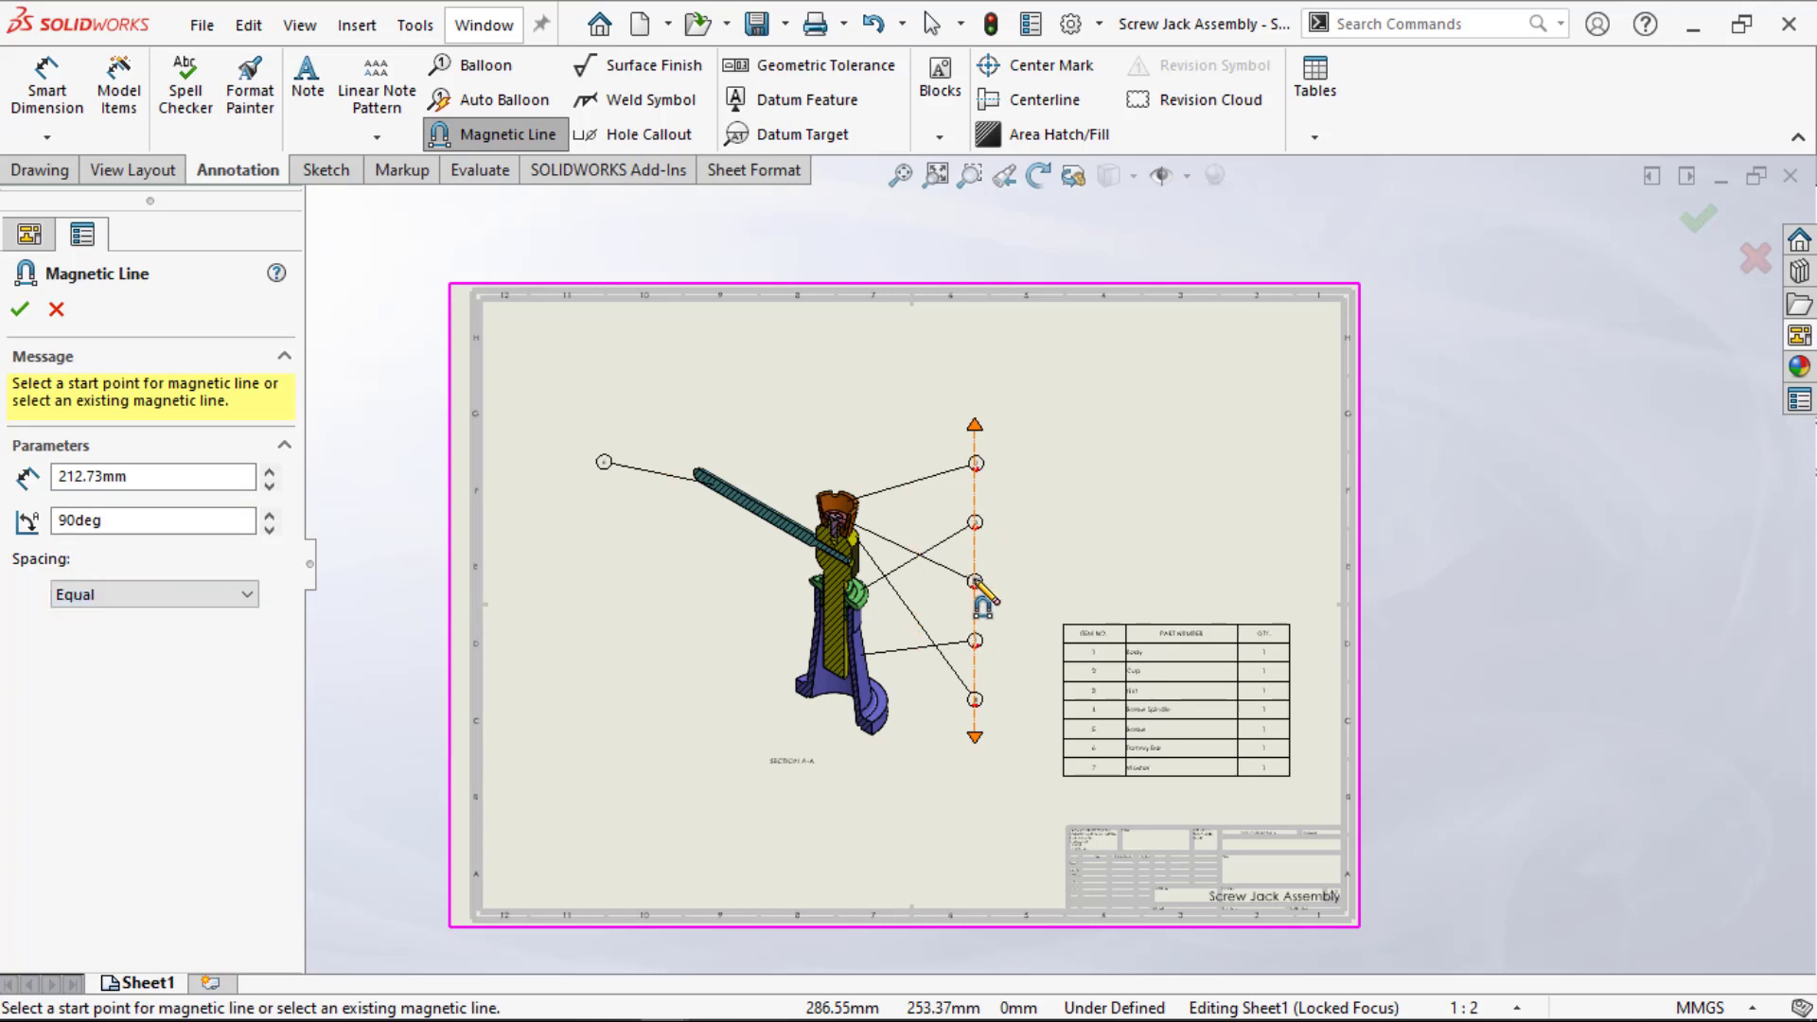
Step: Raise the magnetic line slightly and reorder its screw, nut and screw spindle balloons so that their leaders do not cross
left_click_drag(980, 560, 979, 624)
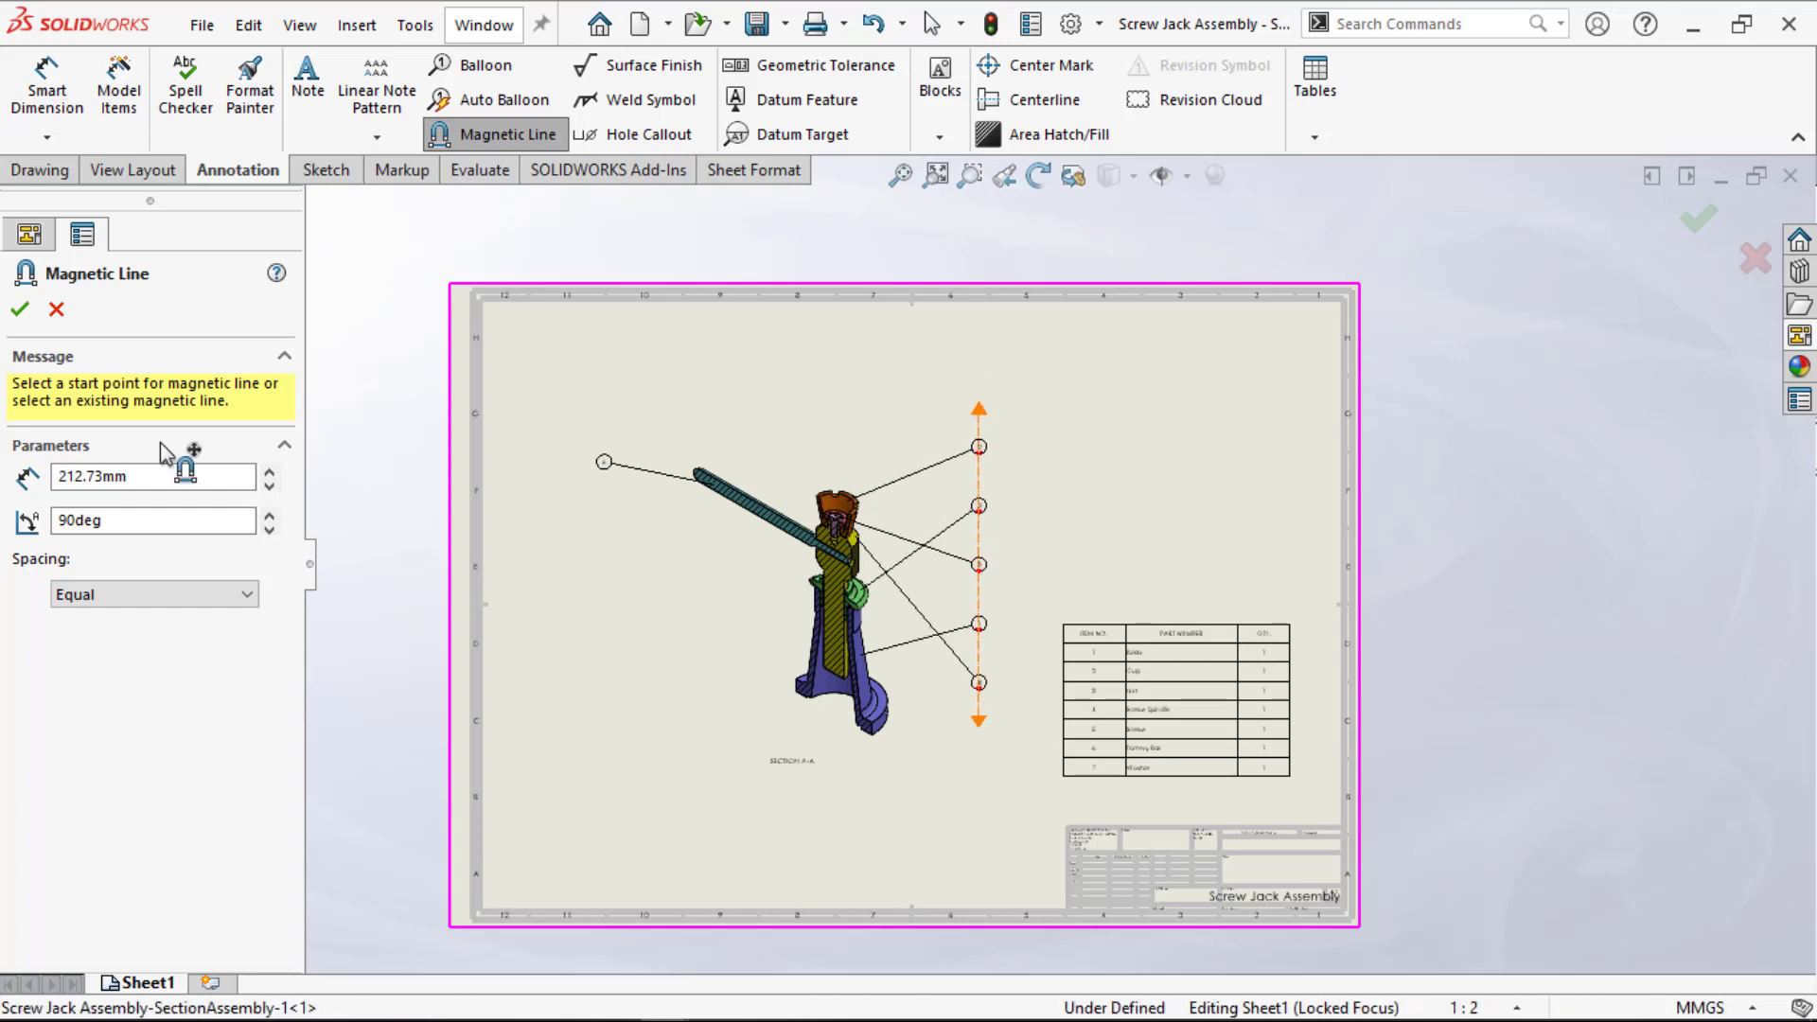
left_click(21, 310)
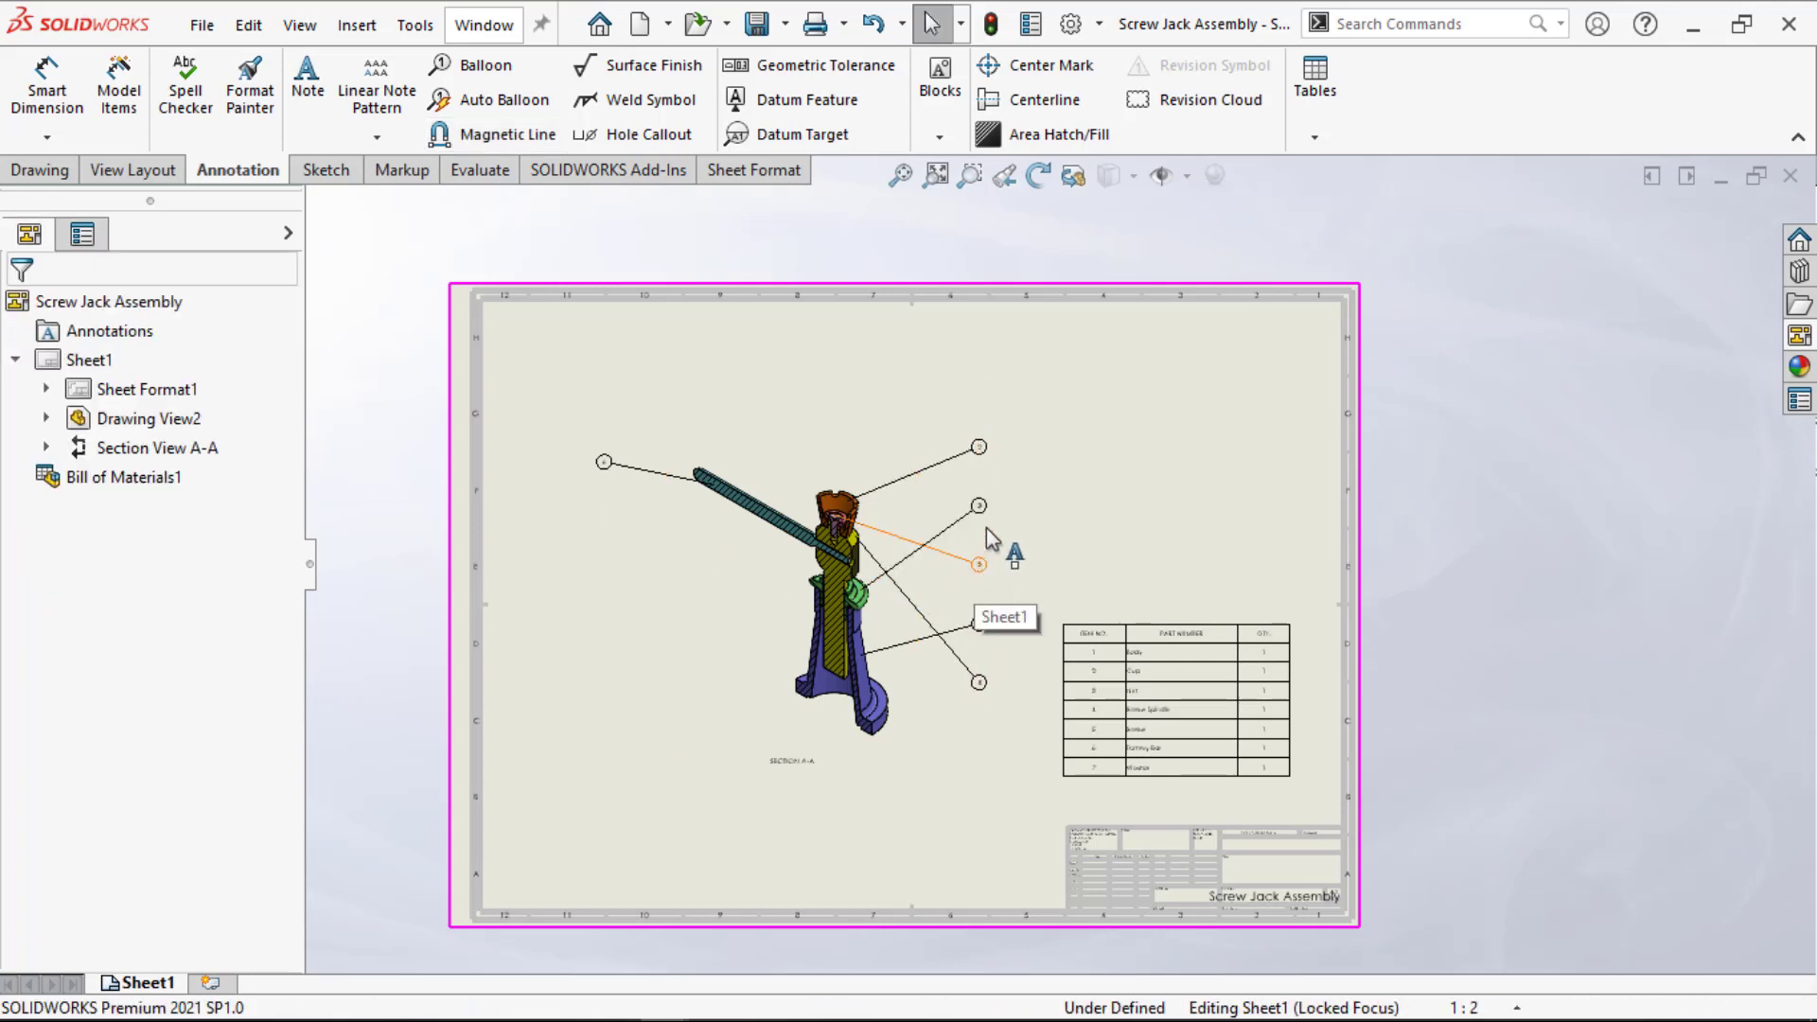
mouse_move(989, 532)
left_mouse_down()
mouse_move(982, 478)
mouse_move(990, 503)
left_mouse_up()
left_click(980, 684)
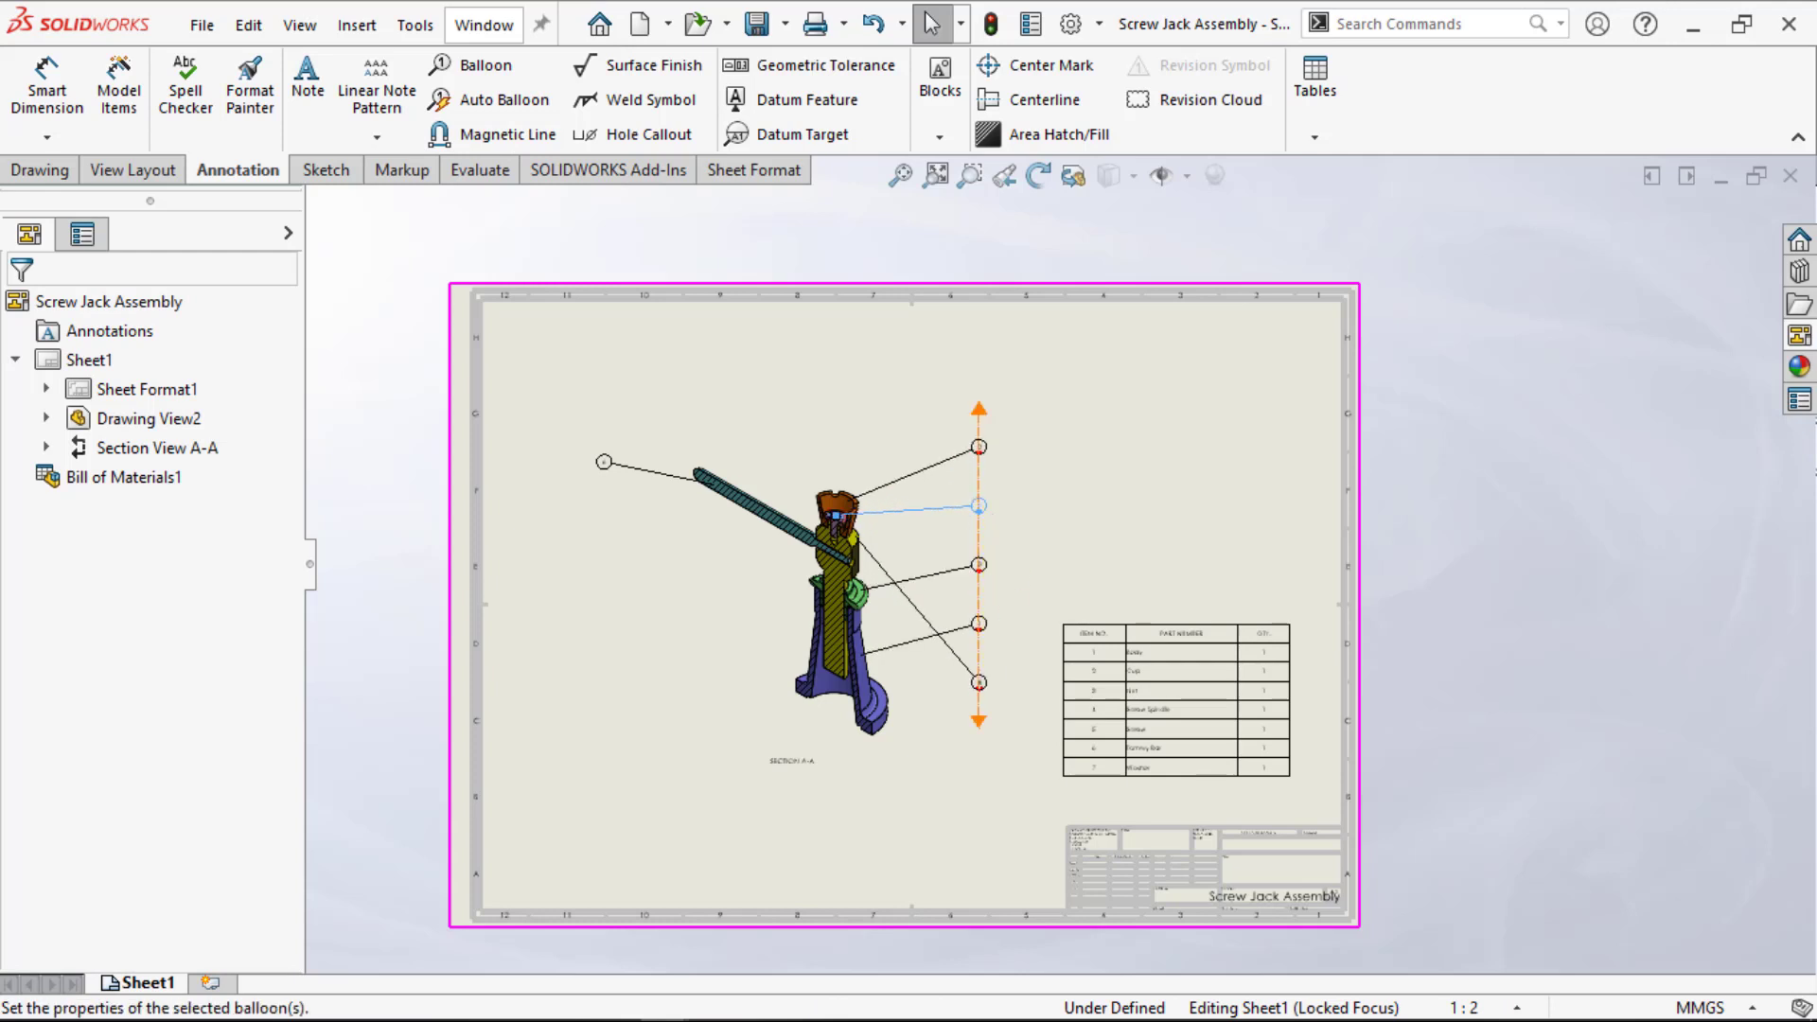
left_click_drag(983, 694, 984, 558)
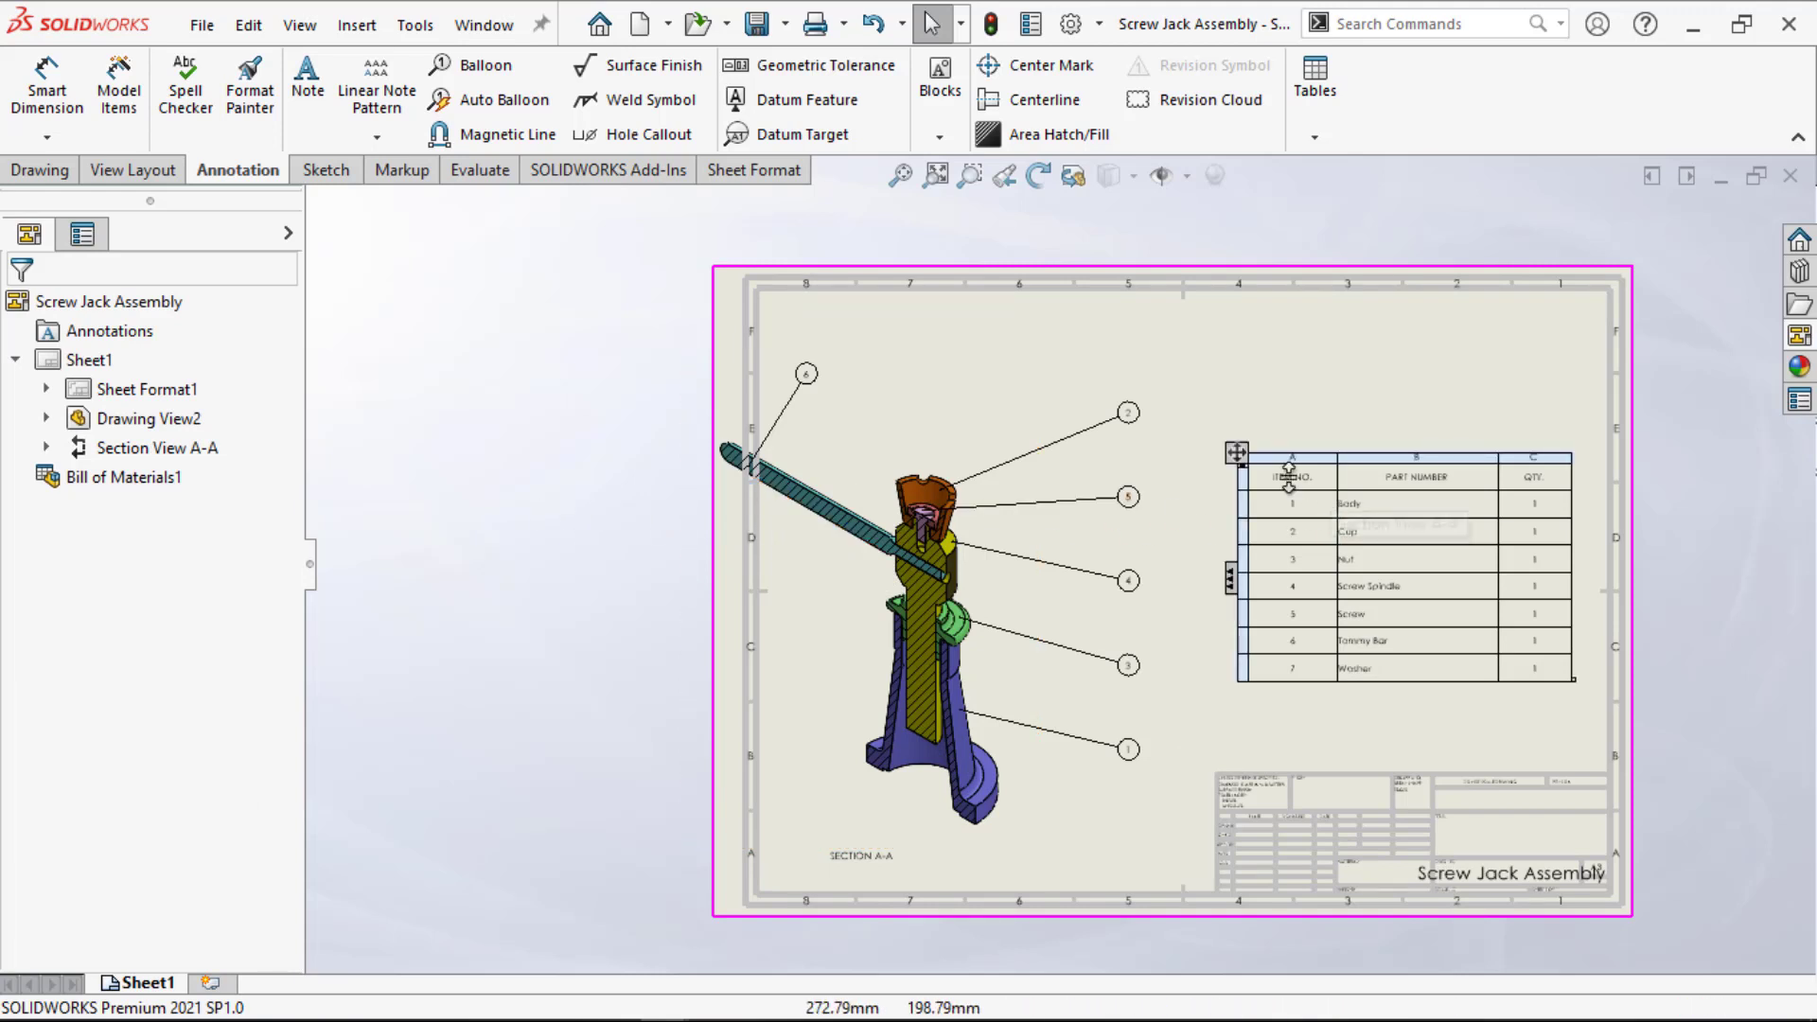
Step: Format all the bill of materials text as size 22, bold and centred horizontally
left_click(1237, 454)
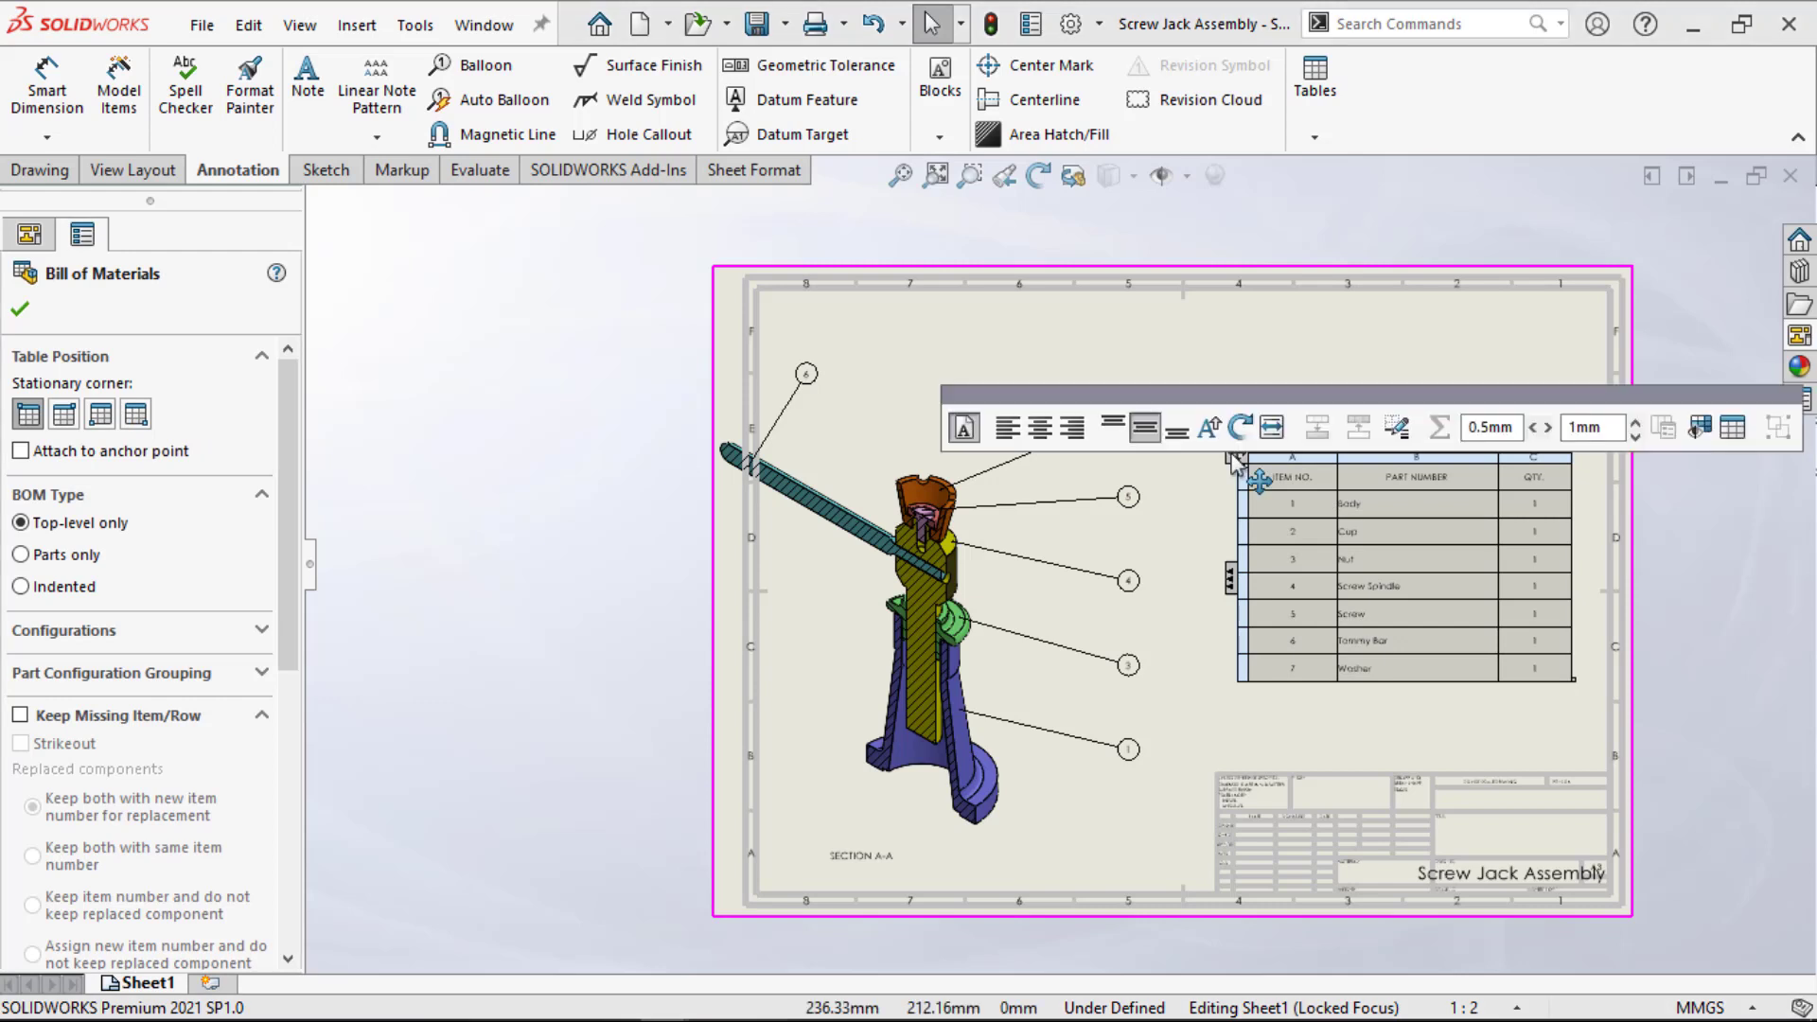
left_click(1228, 428)
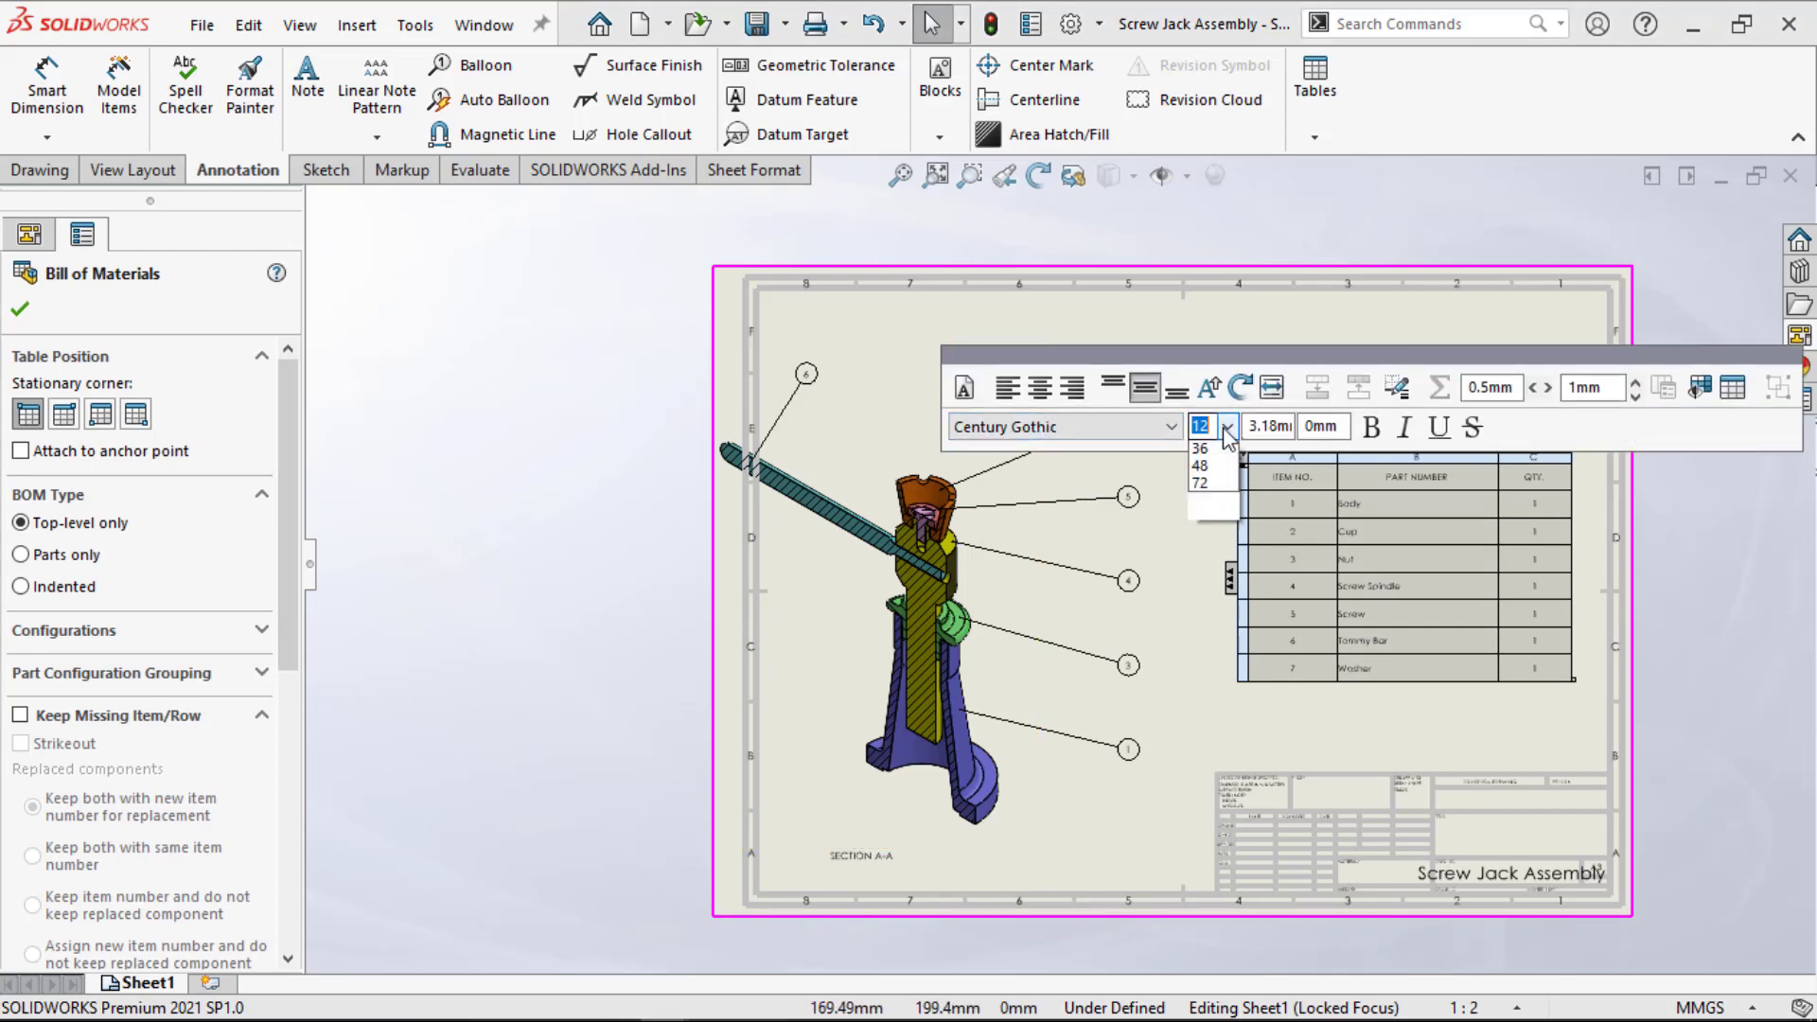
left_click(1212, 611)
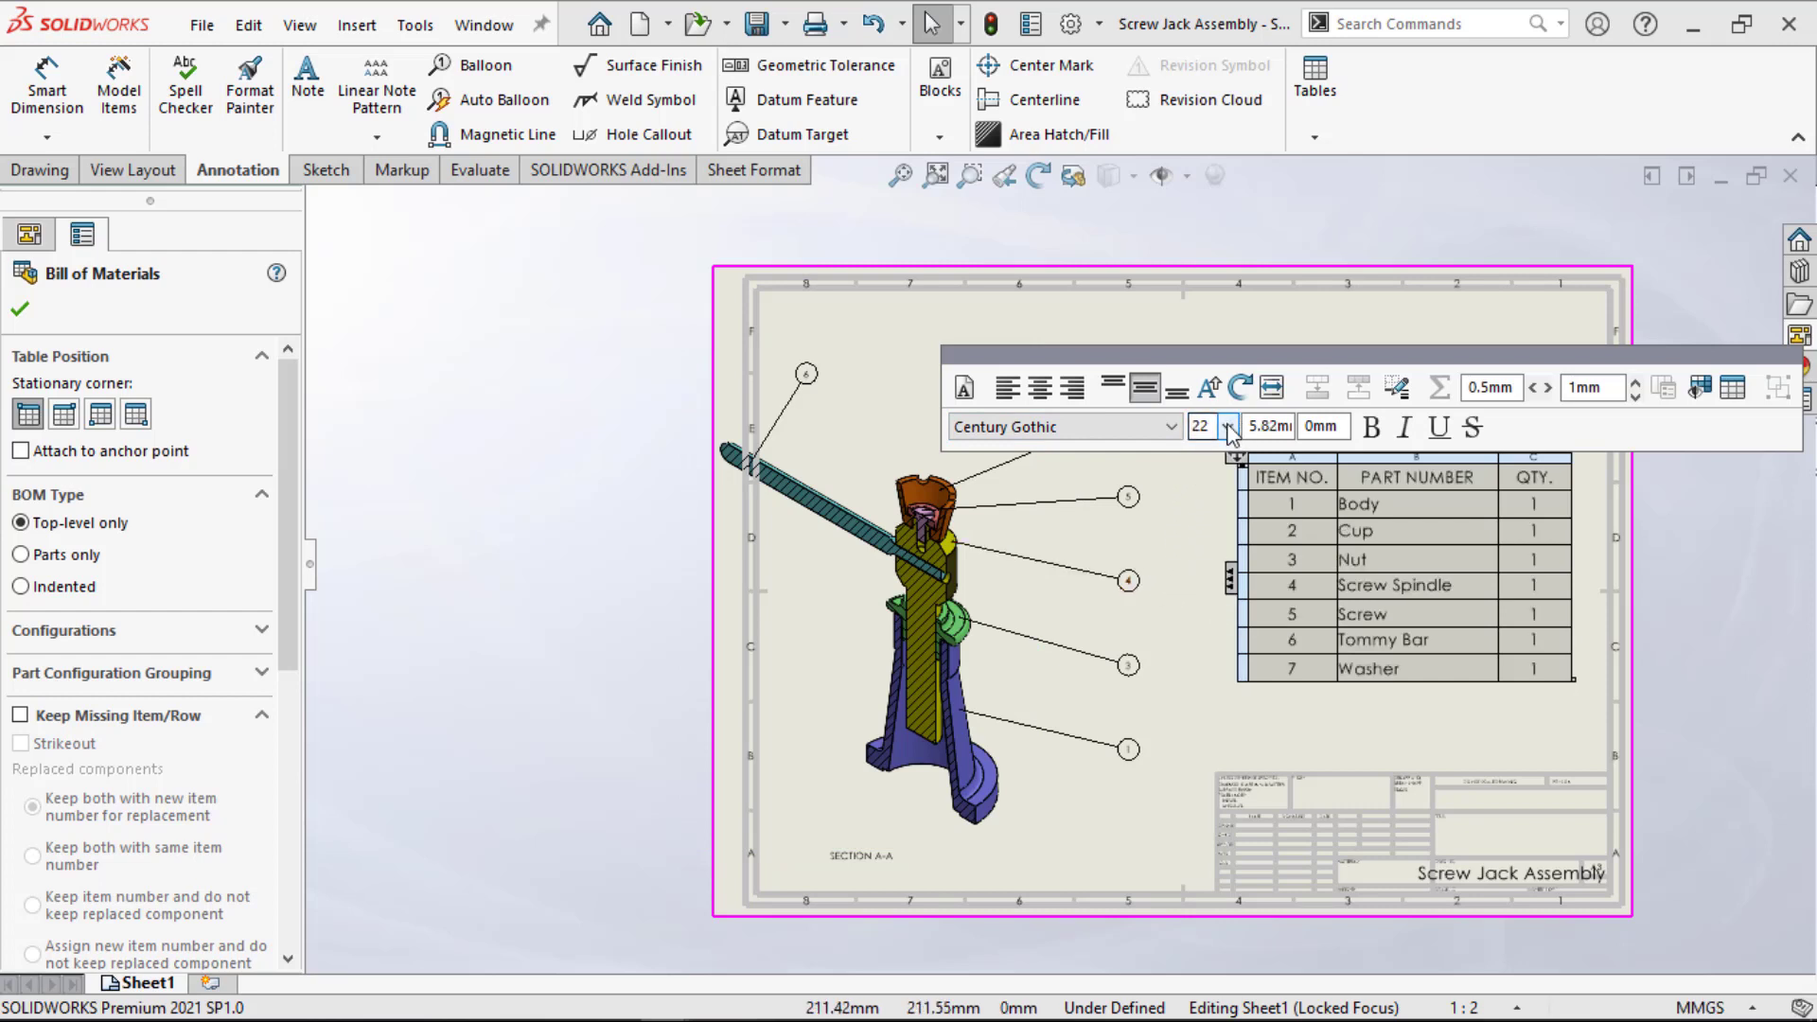
left_click(1370, 427)
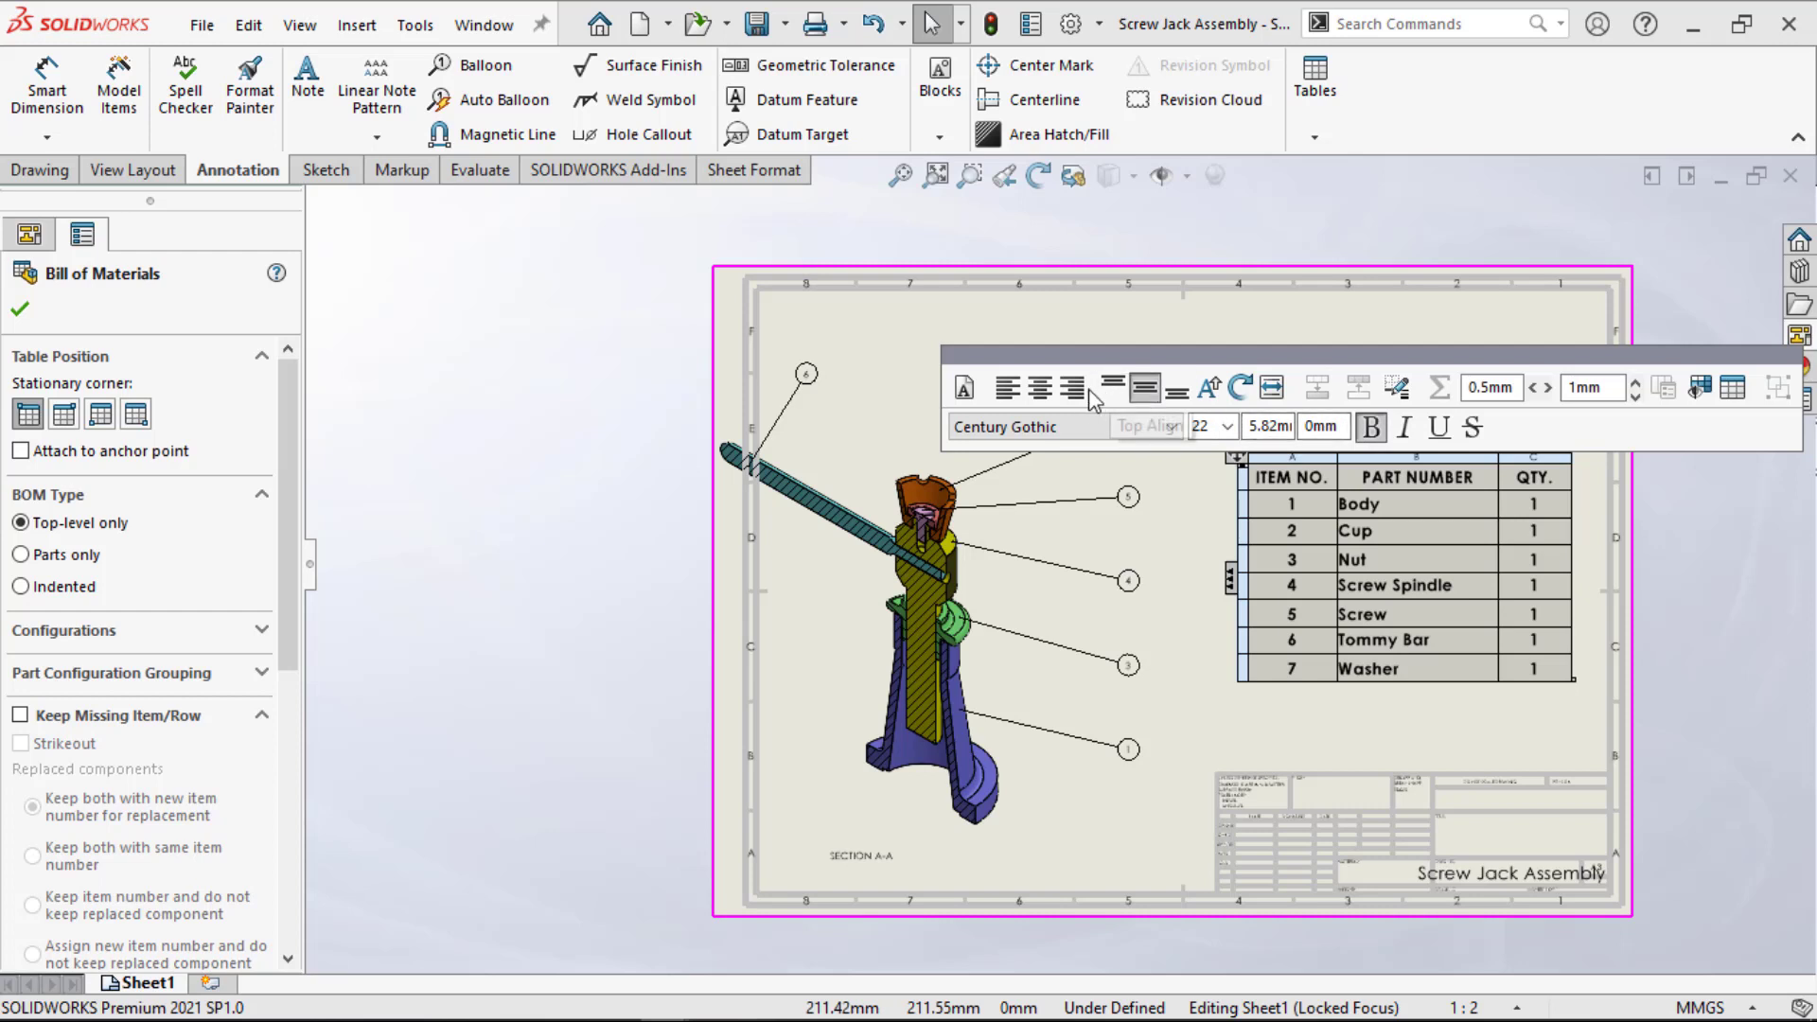
left_click(1055, 392)
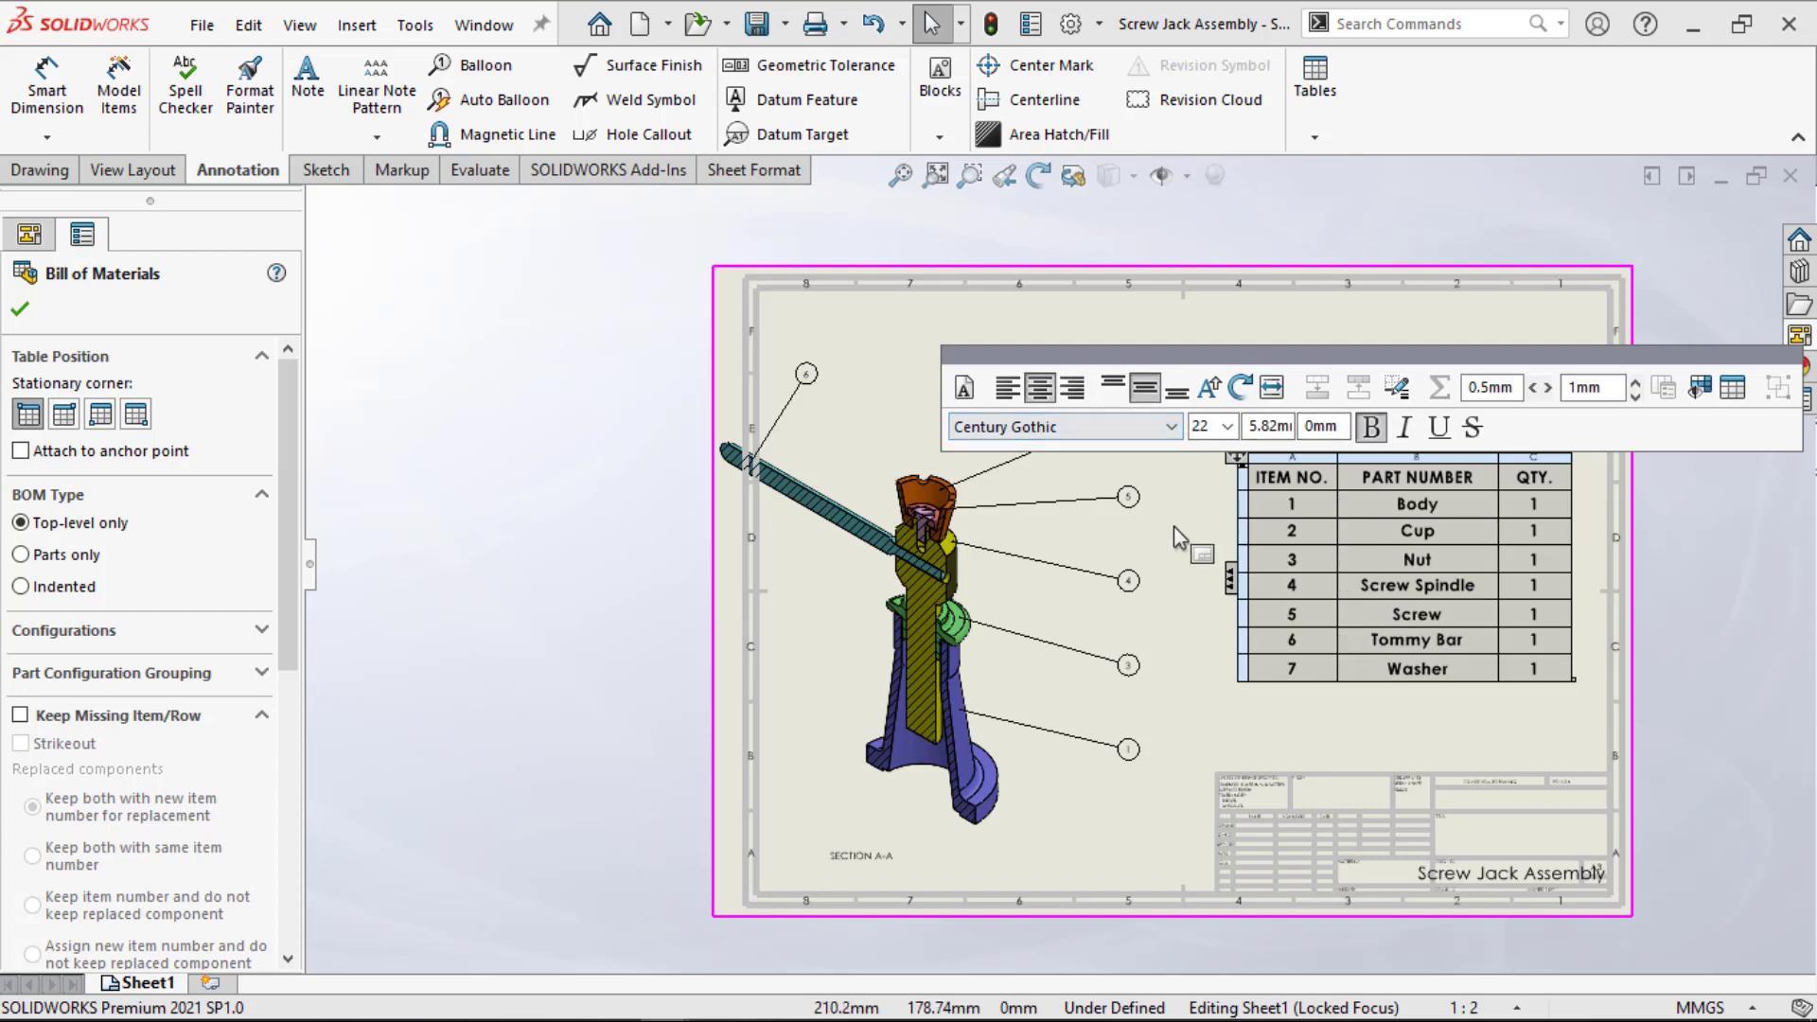
Step: Reduce the bill of materials text size to 20 and finish formatting the table
left_click(1227, 426)
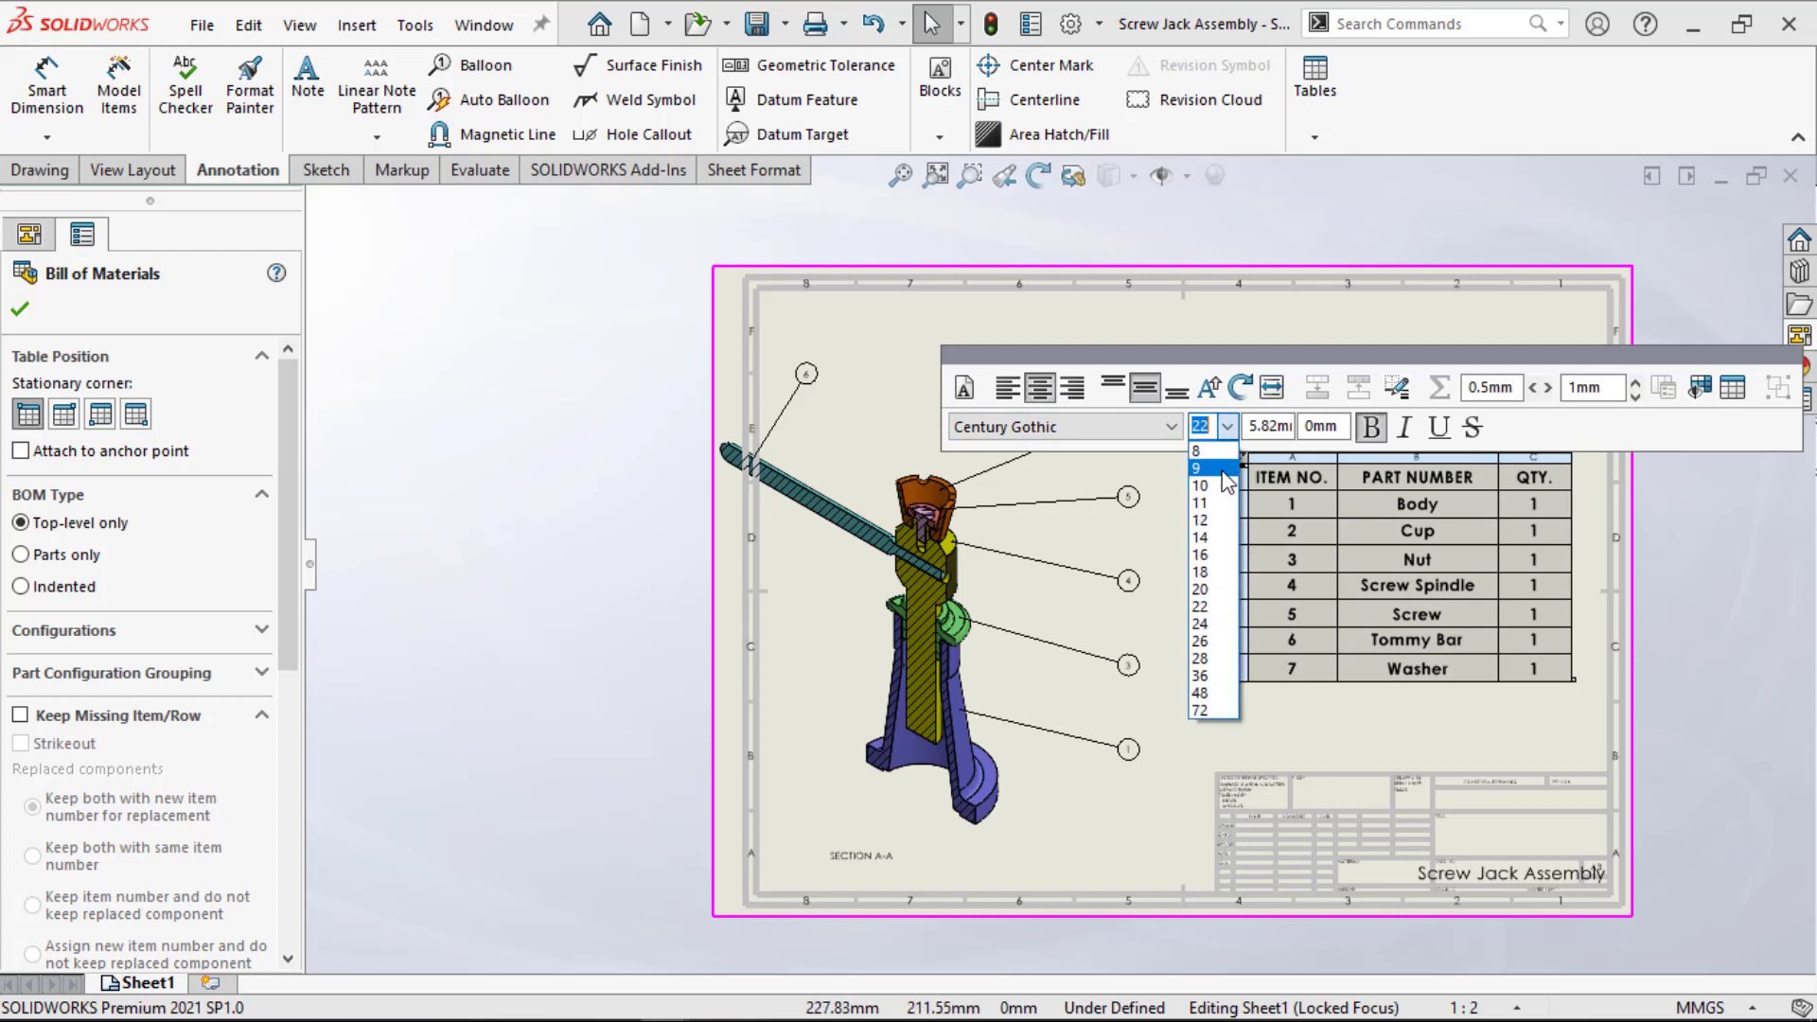
left_click(1218, 587)
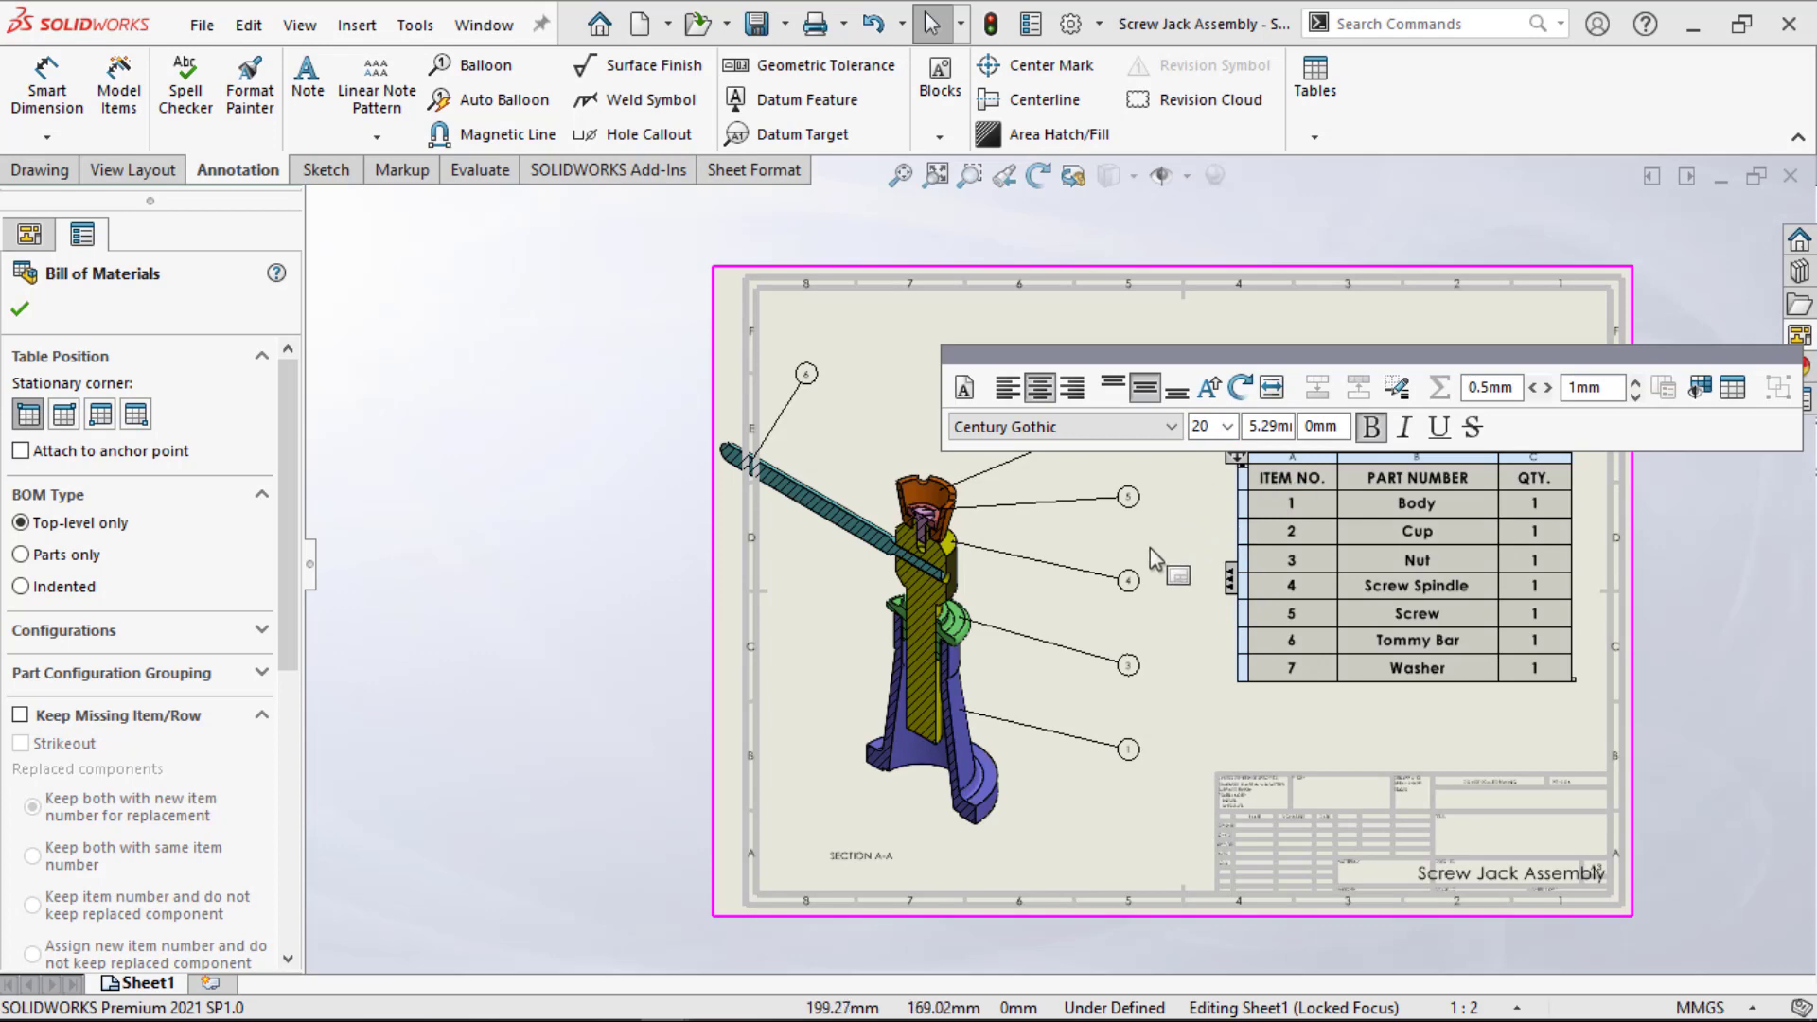
left_click(1183, 543)
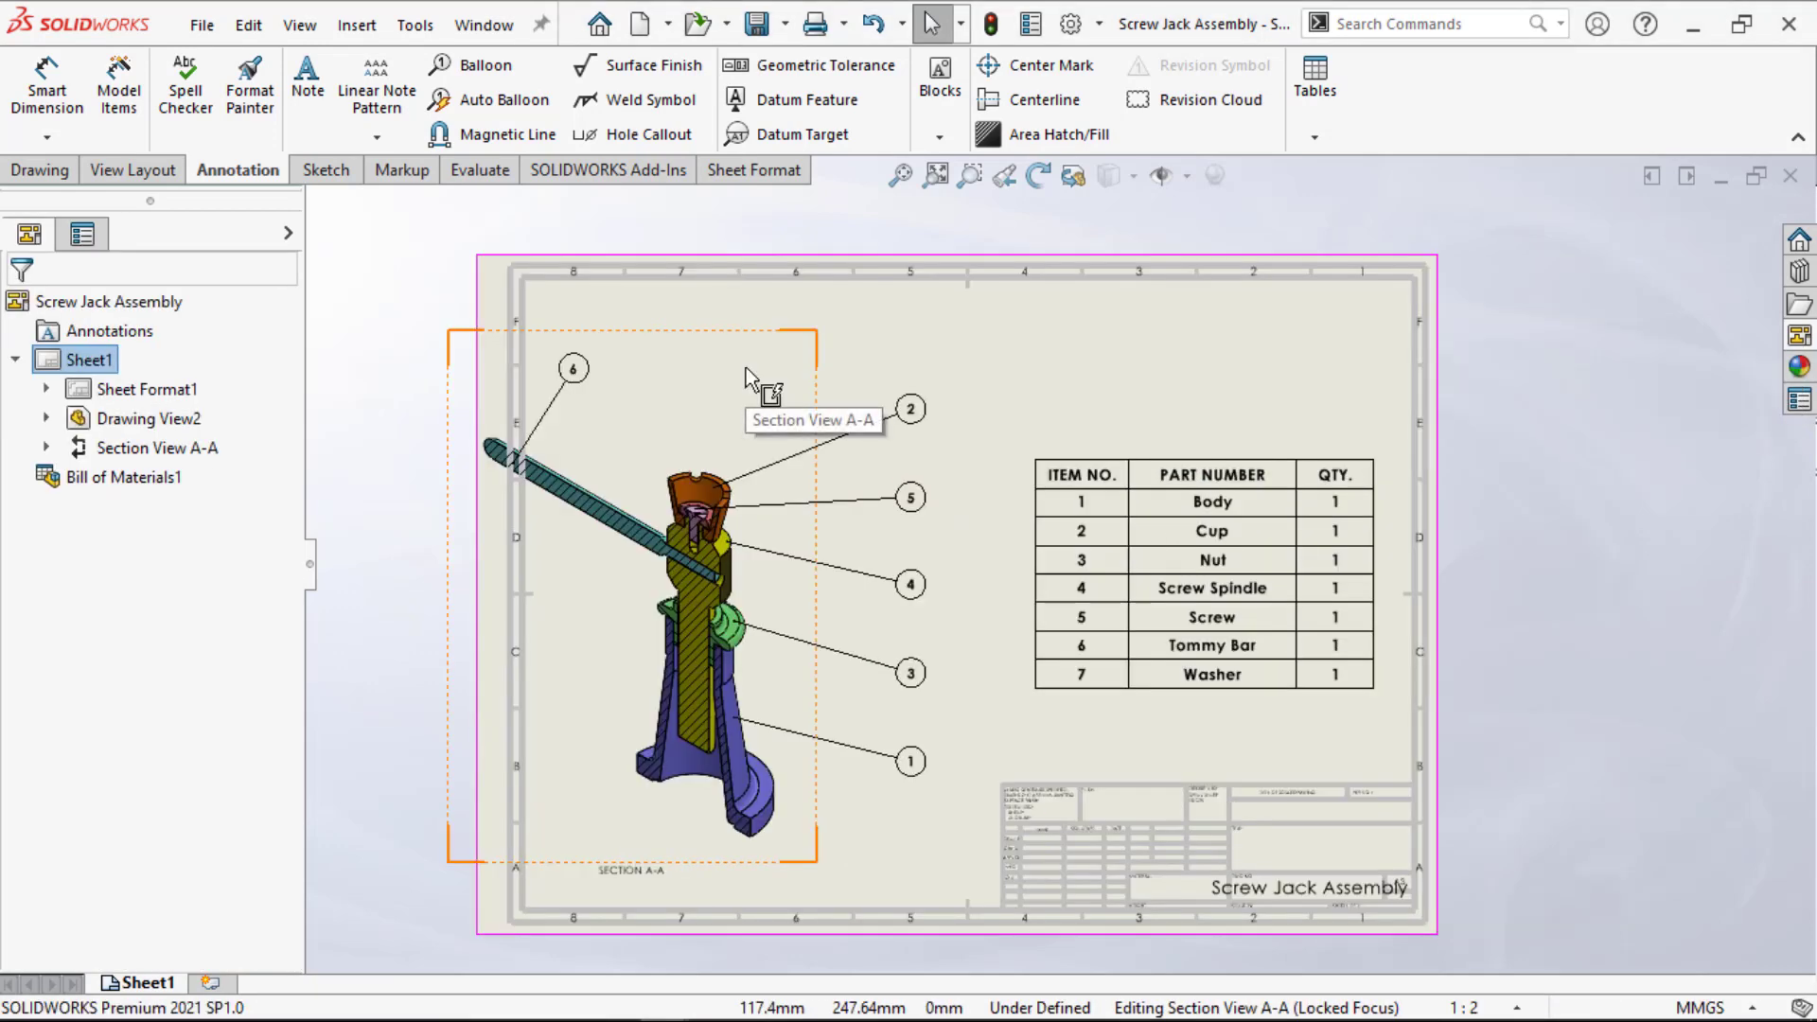
Step: Exclude the screw spindle, the screw and the tommy bar from the section cut of Section View A-A through its section scope
left_click(745, 367)
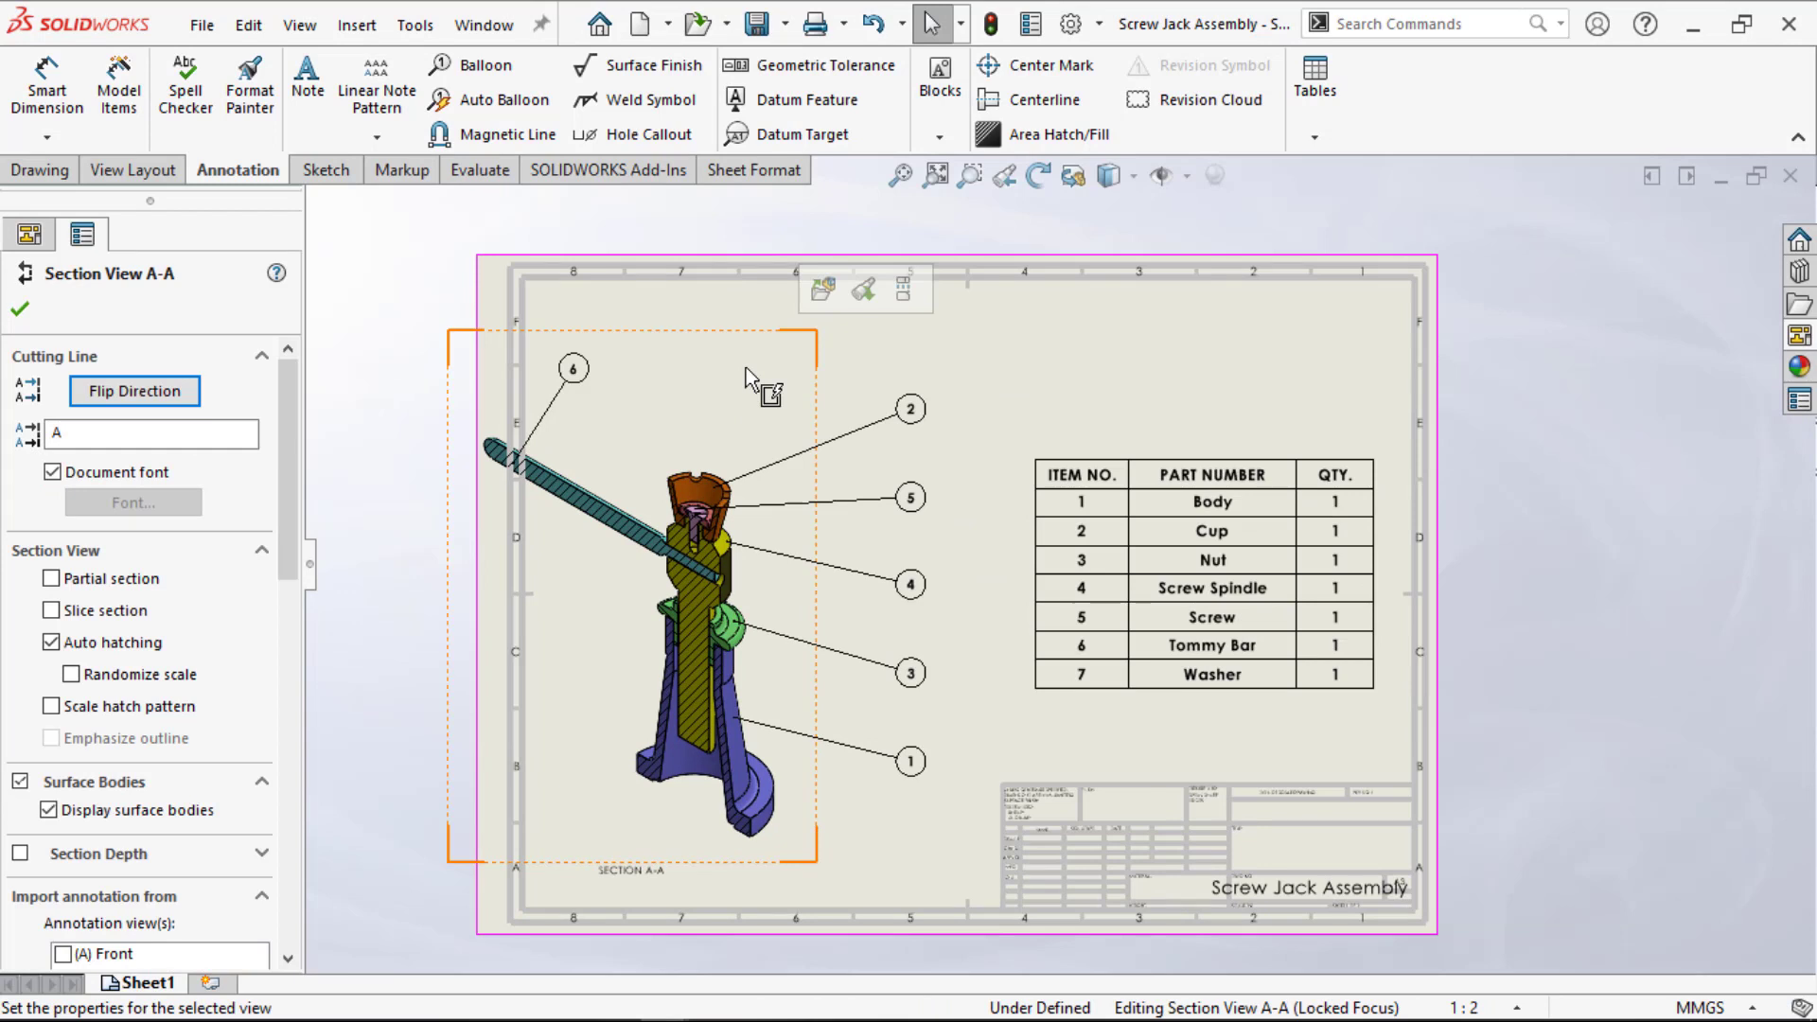
right_click(746, 367)
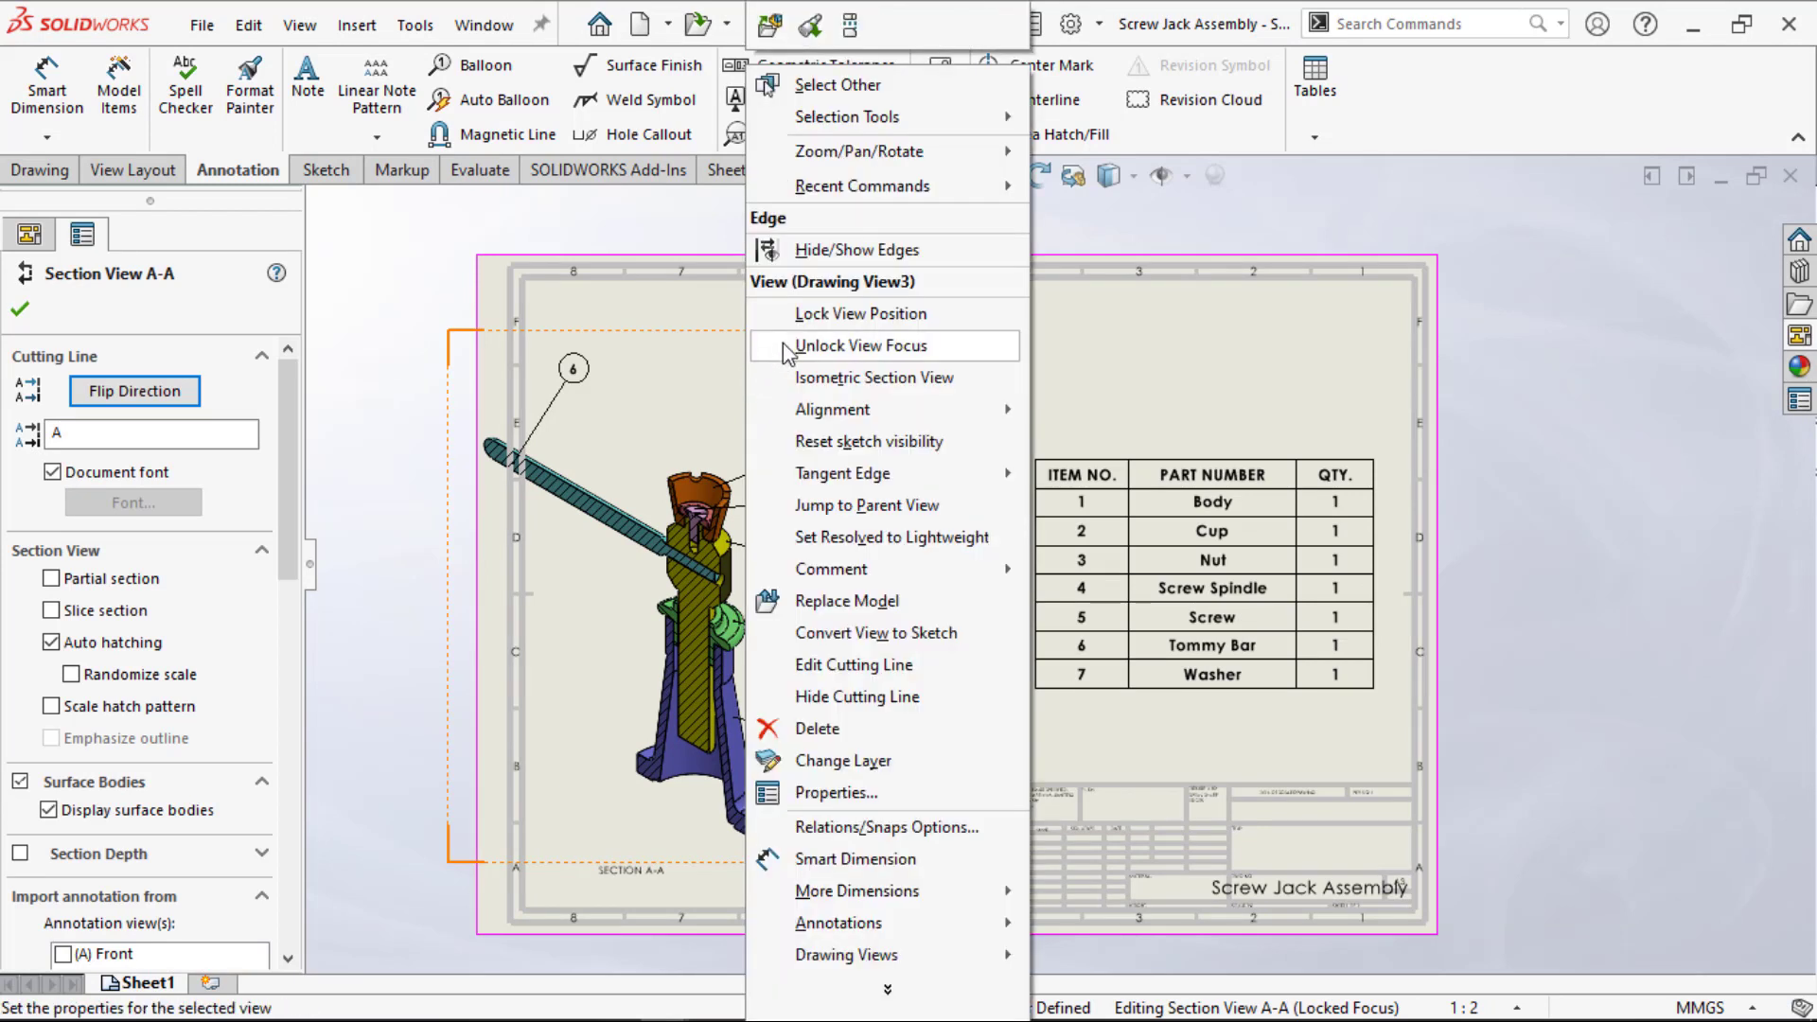
left_click(814, 797)
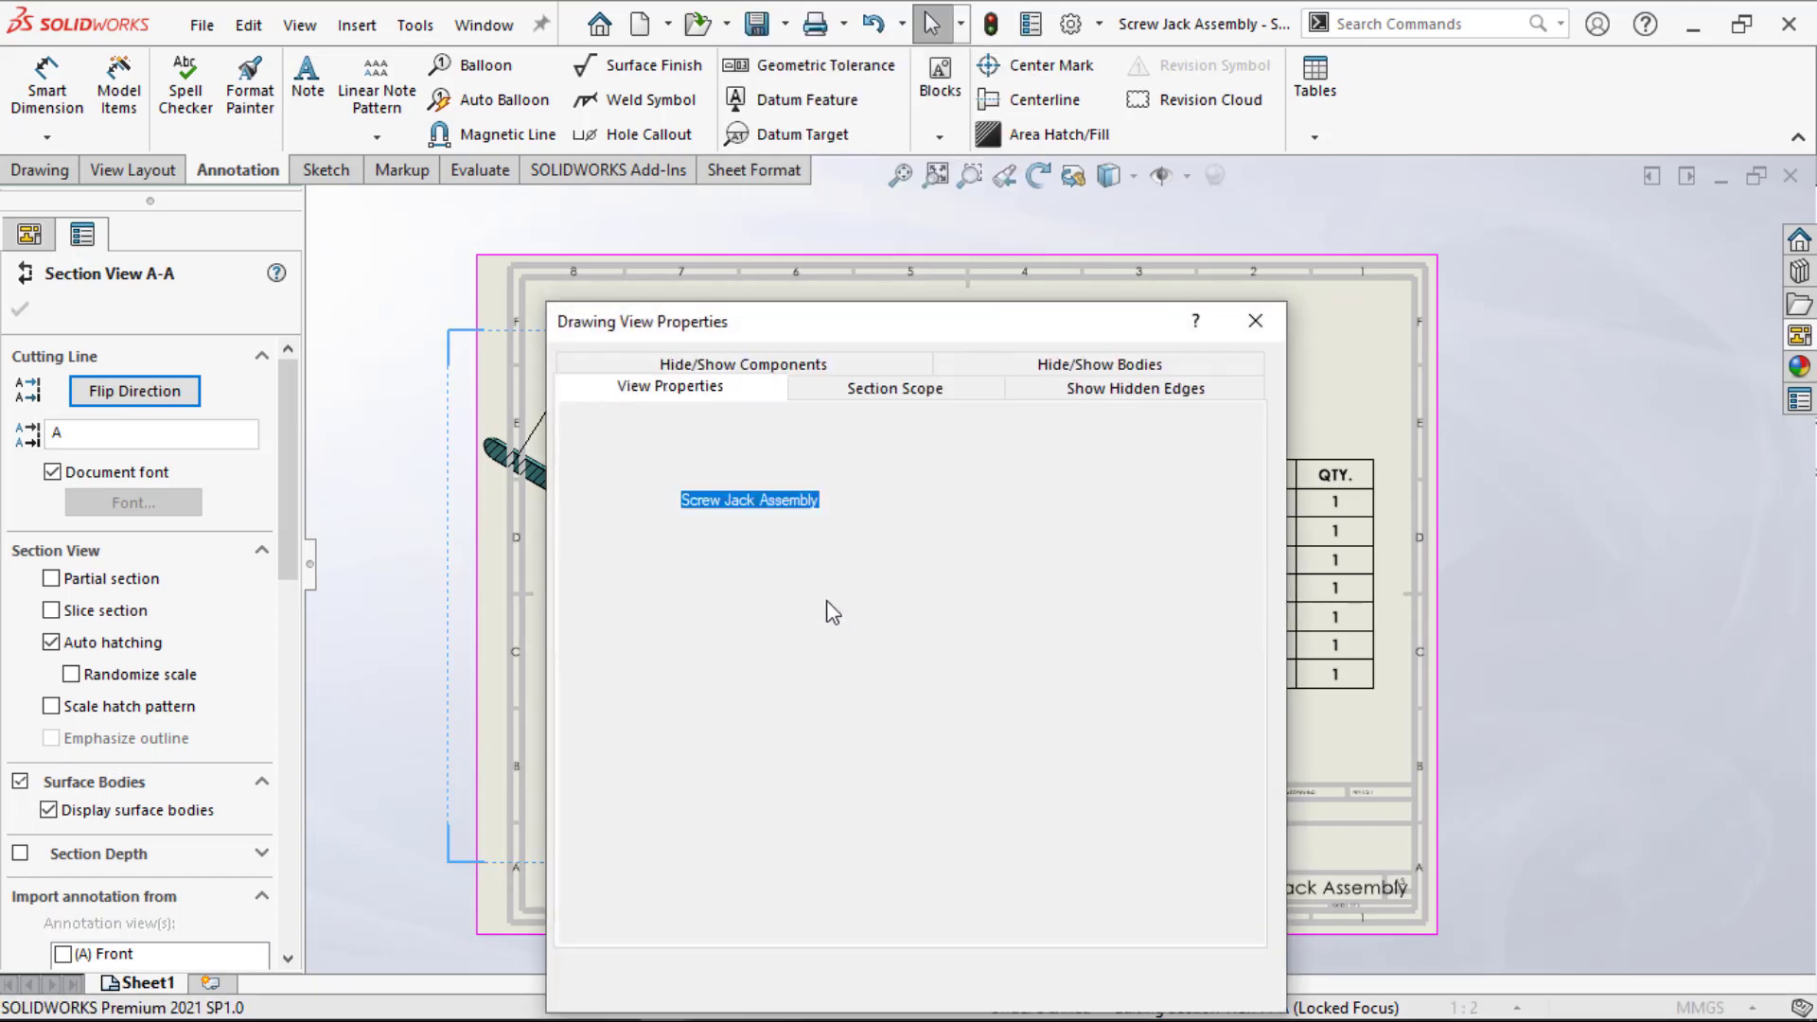
left_click(882, 396)
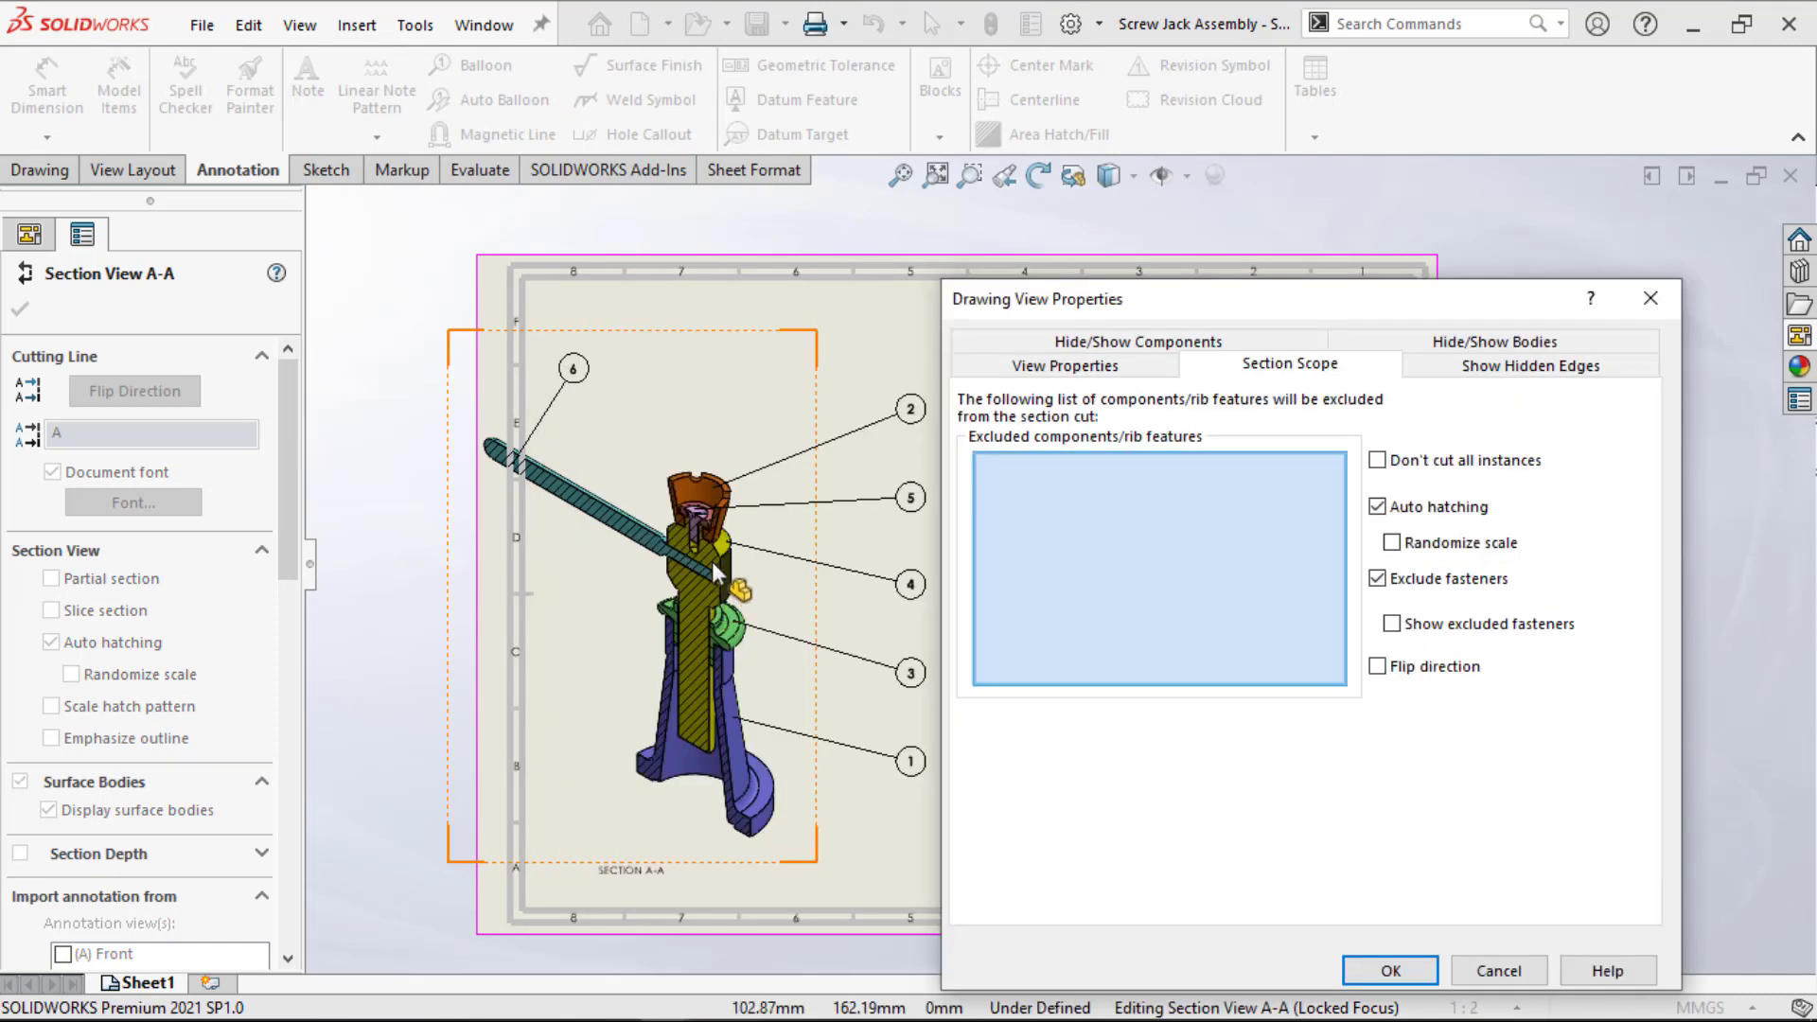
left_click(714, 560)
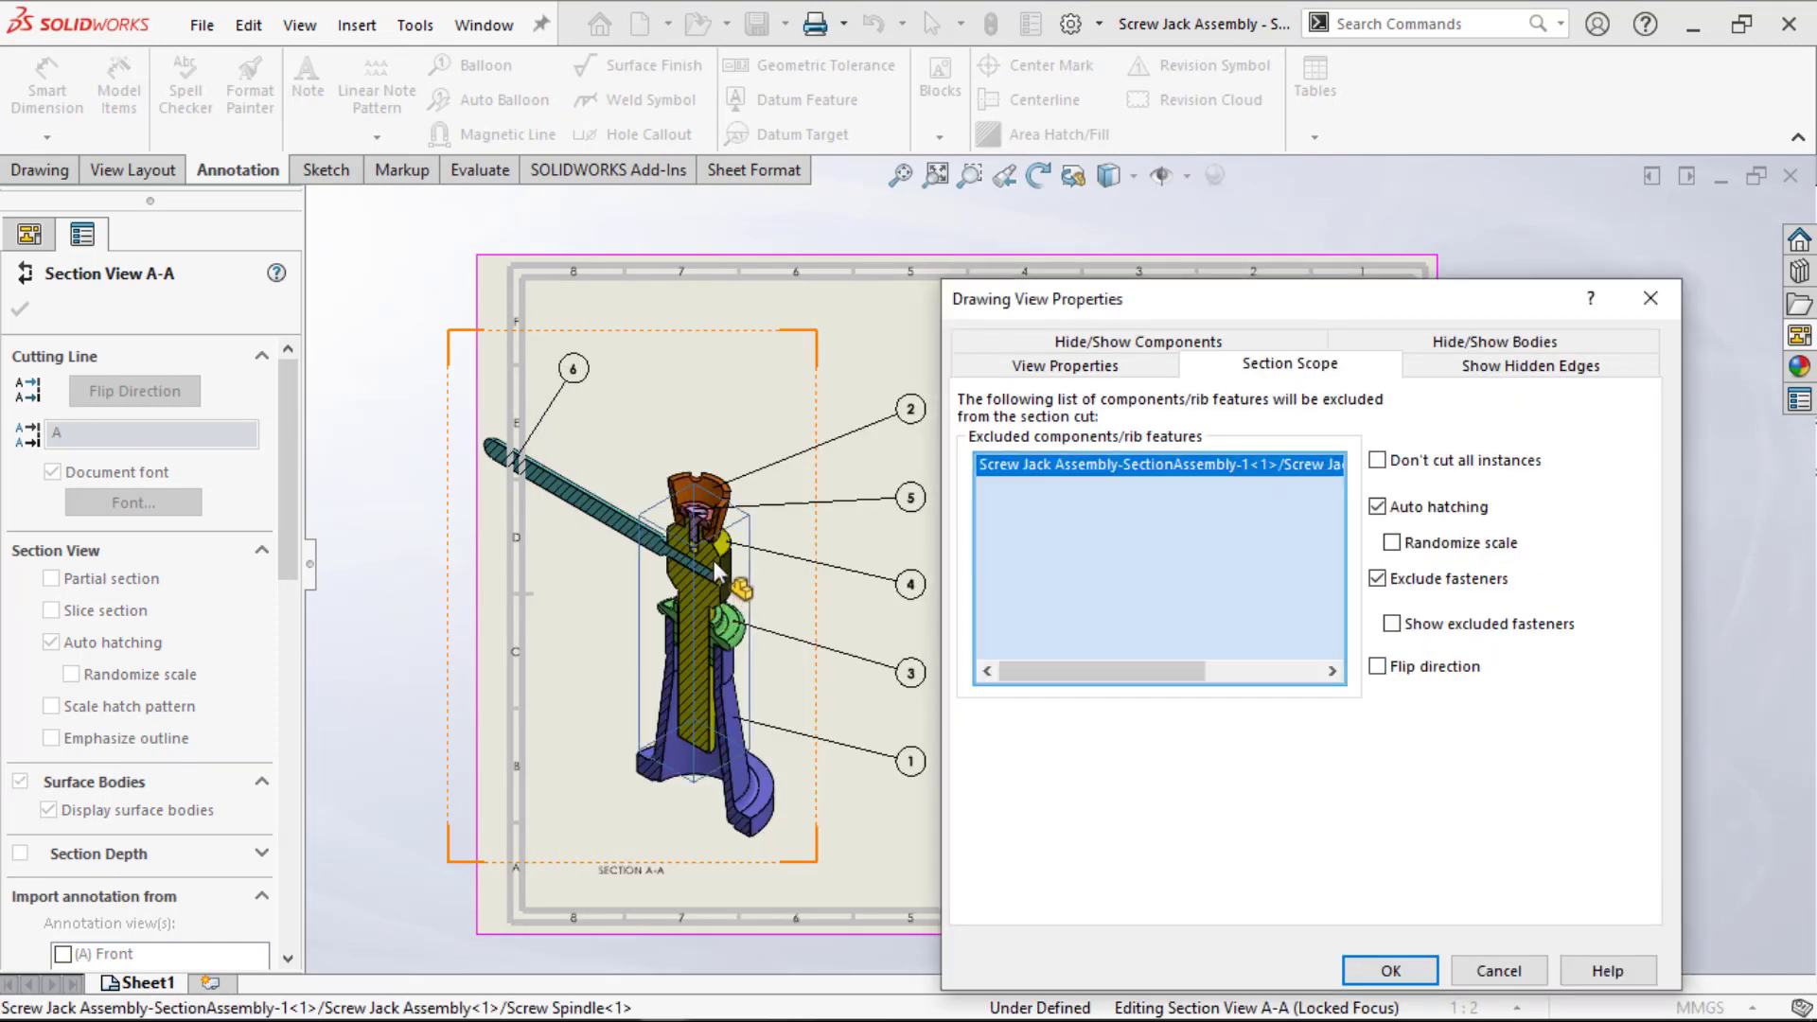
scroll(708, 523, "down", 6)
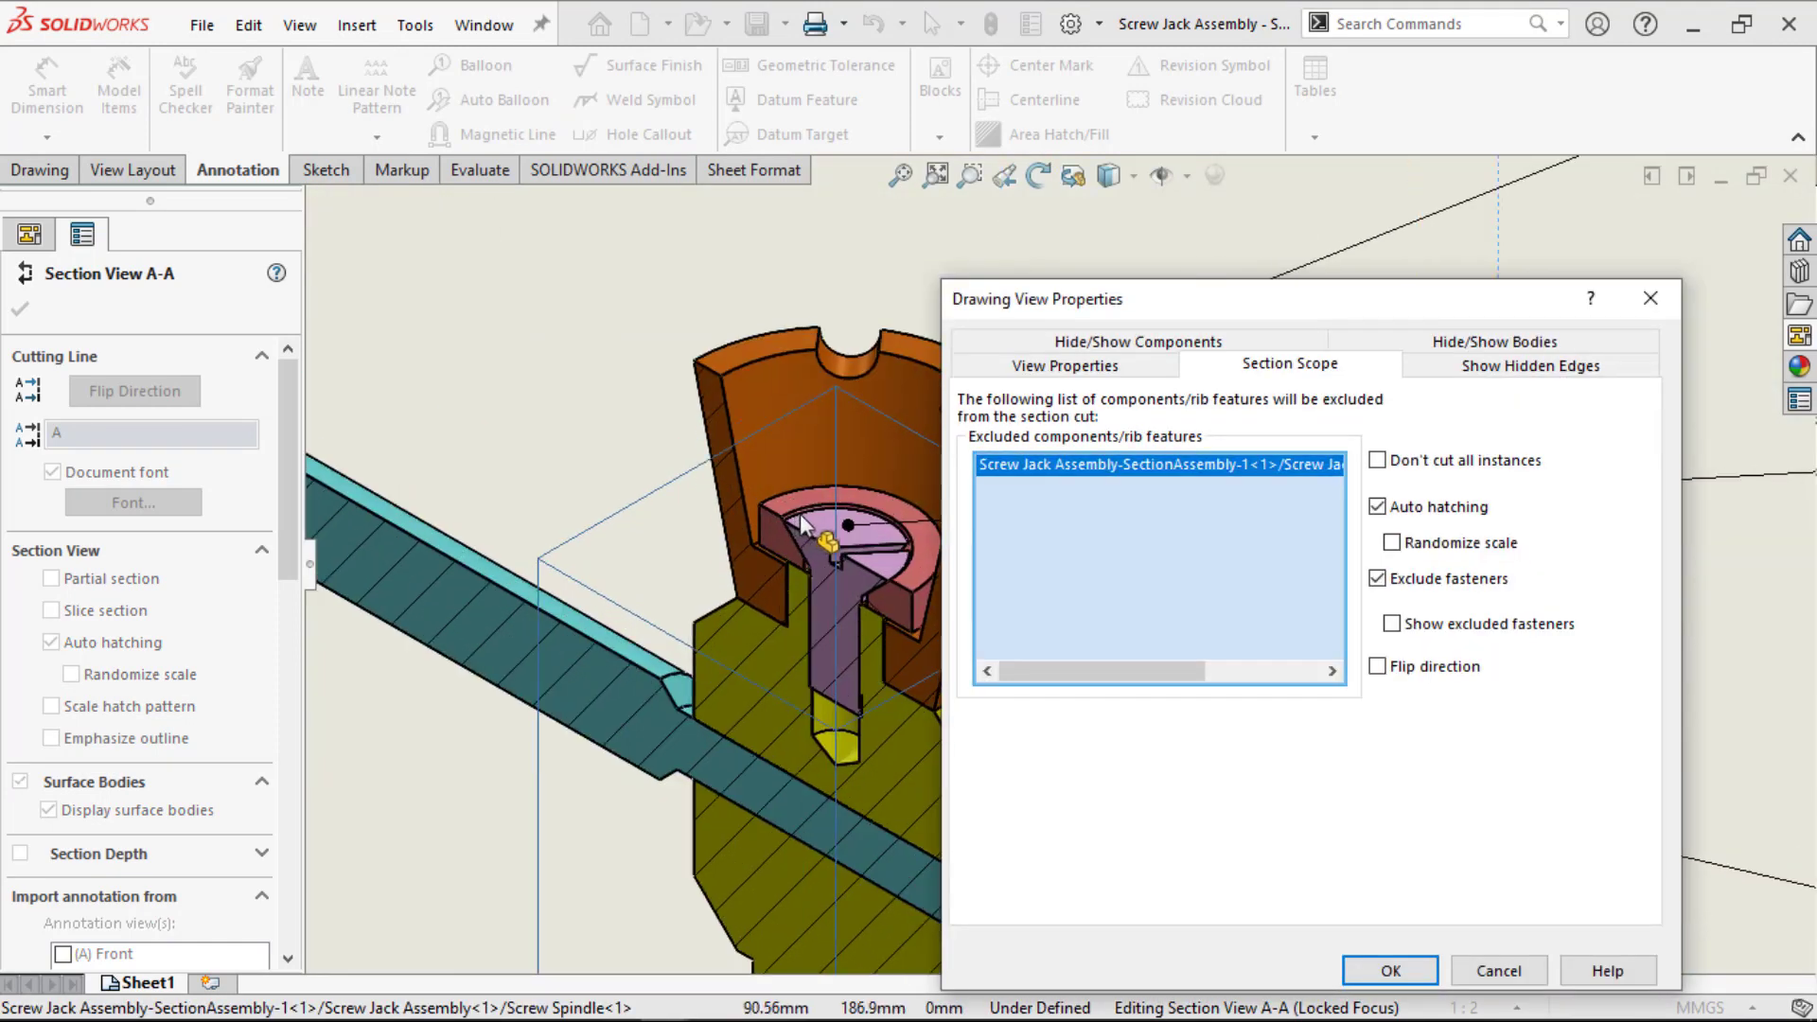
left_click(839, 528)
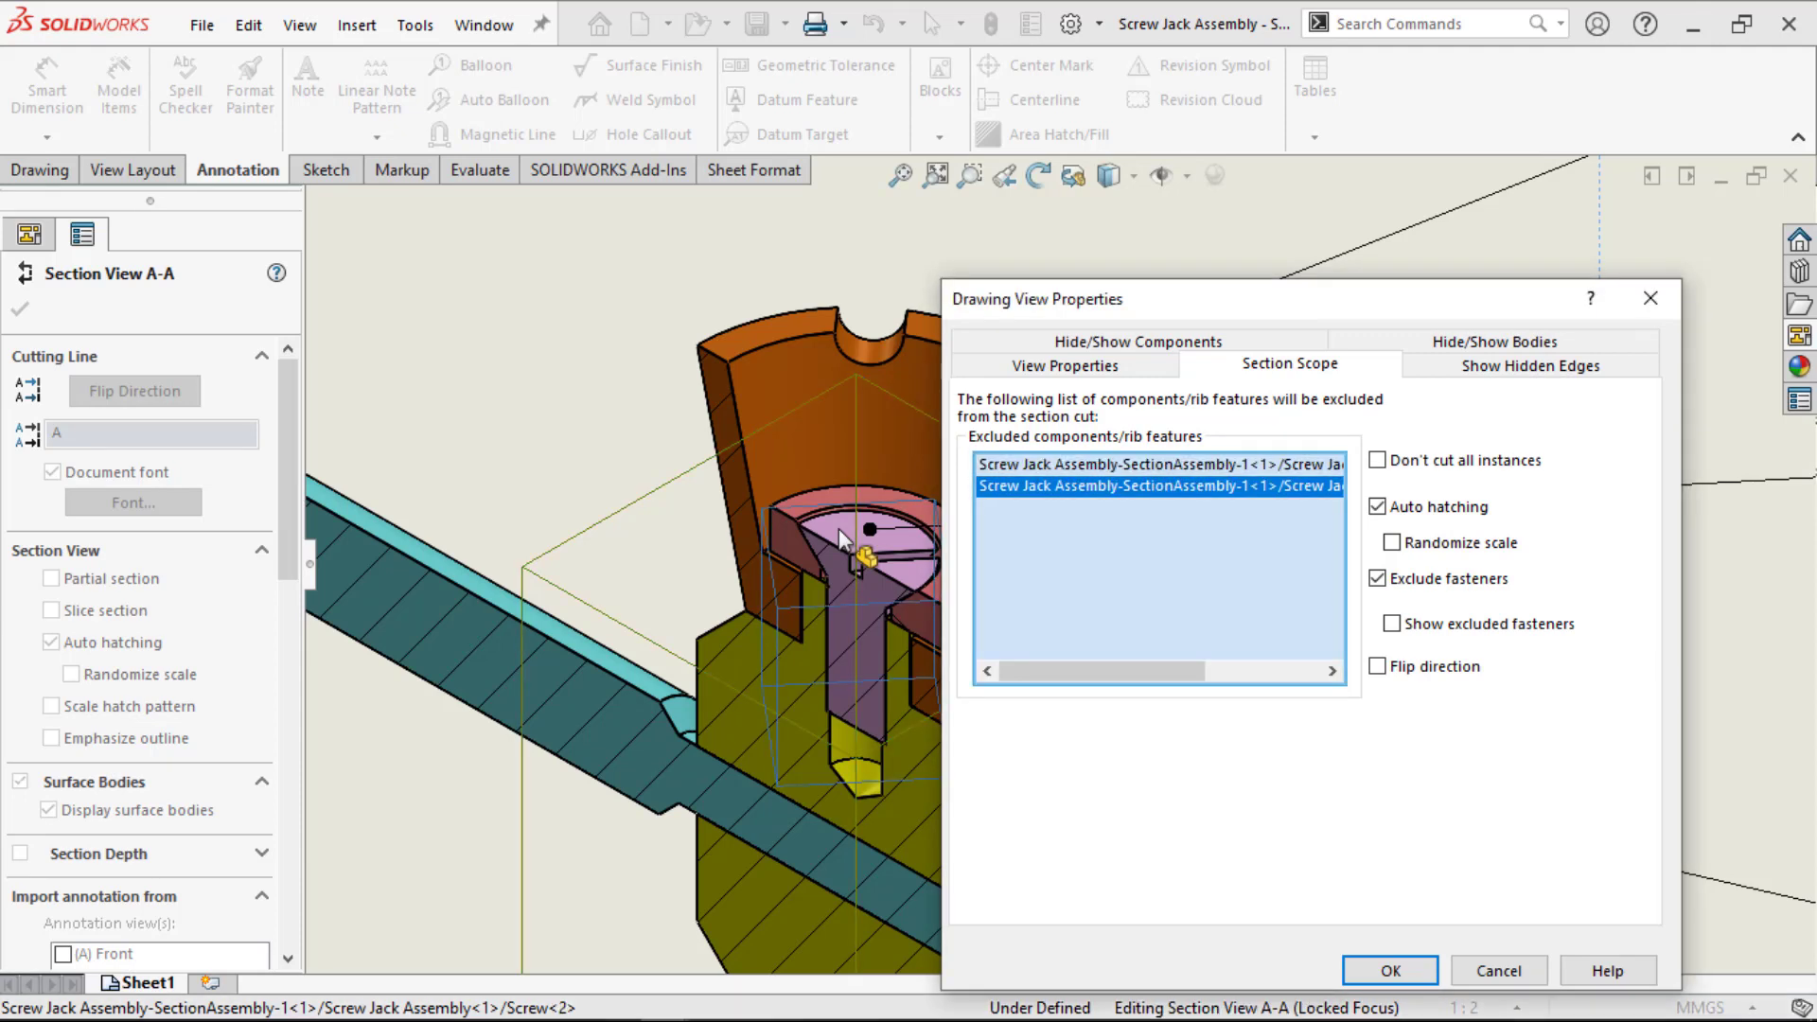
left_click(458, 619)
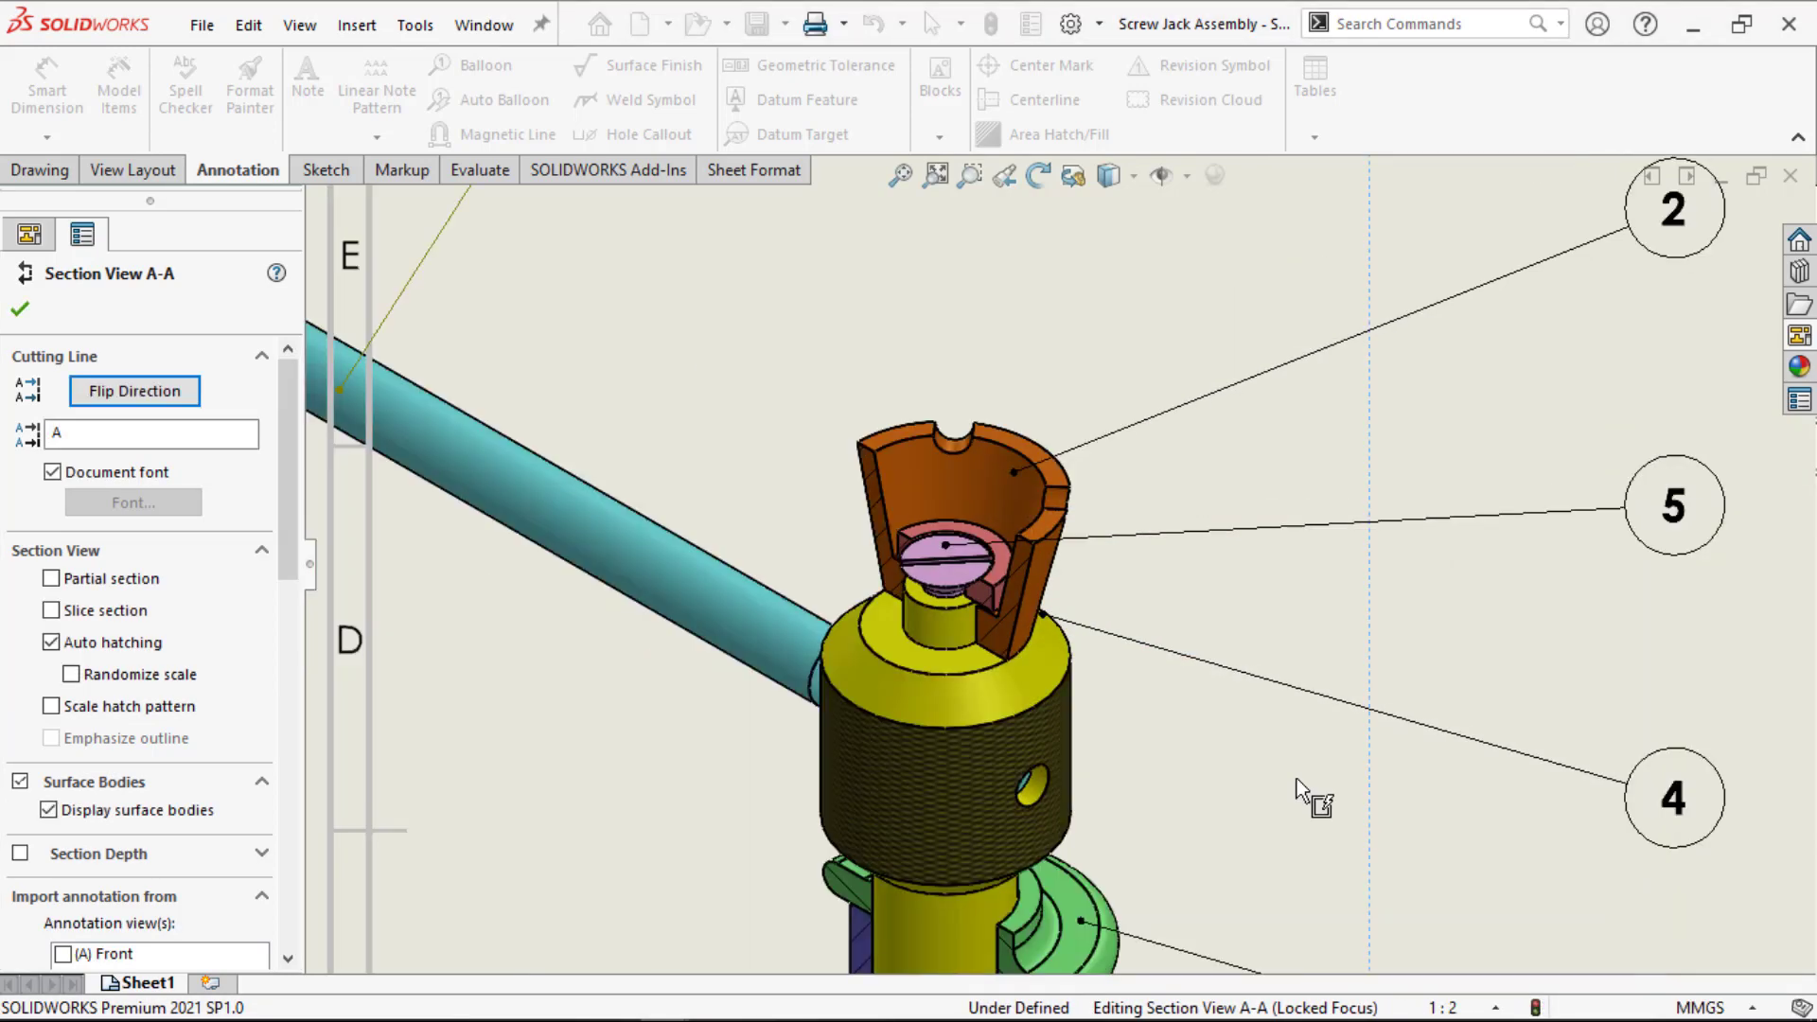
scroll(1353, 676, "up", 5)
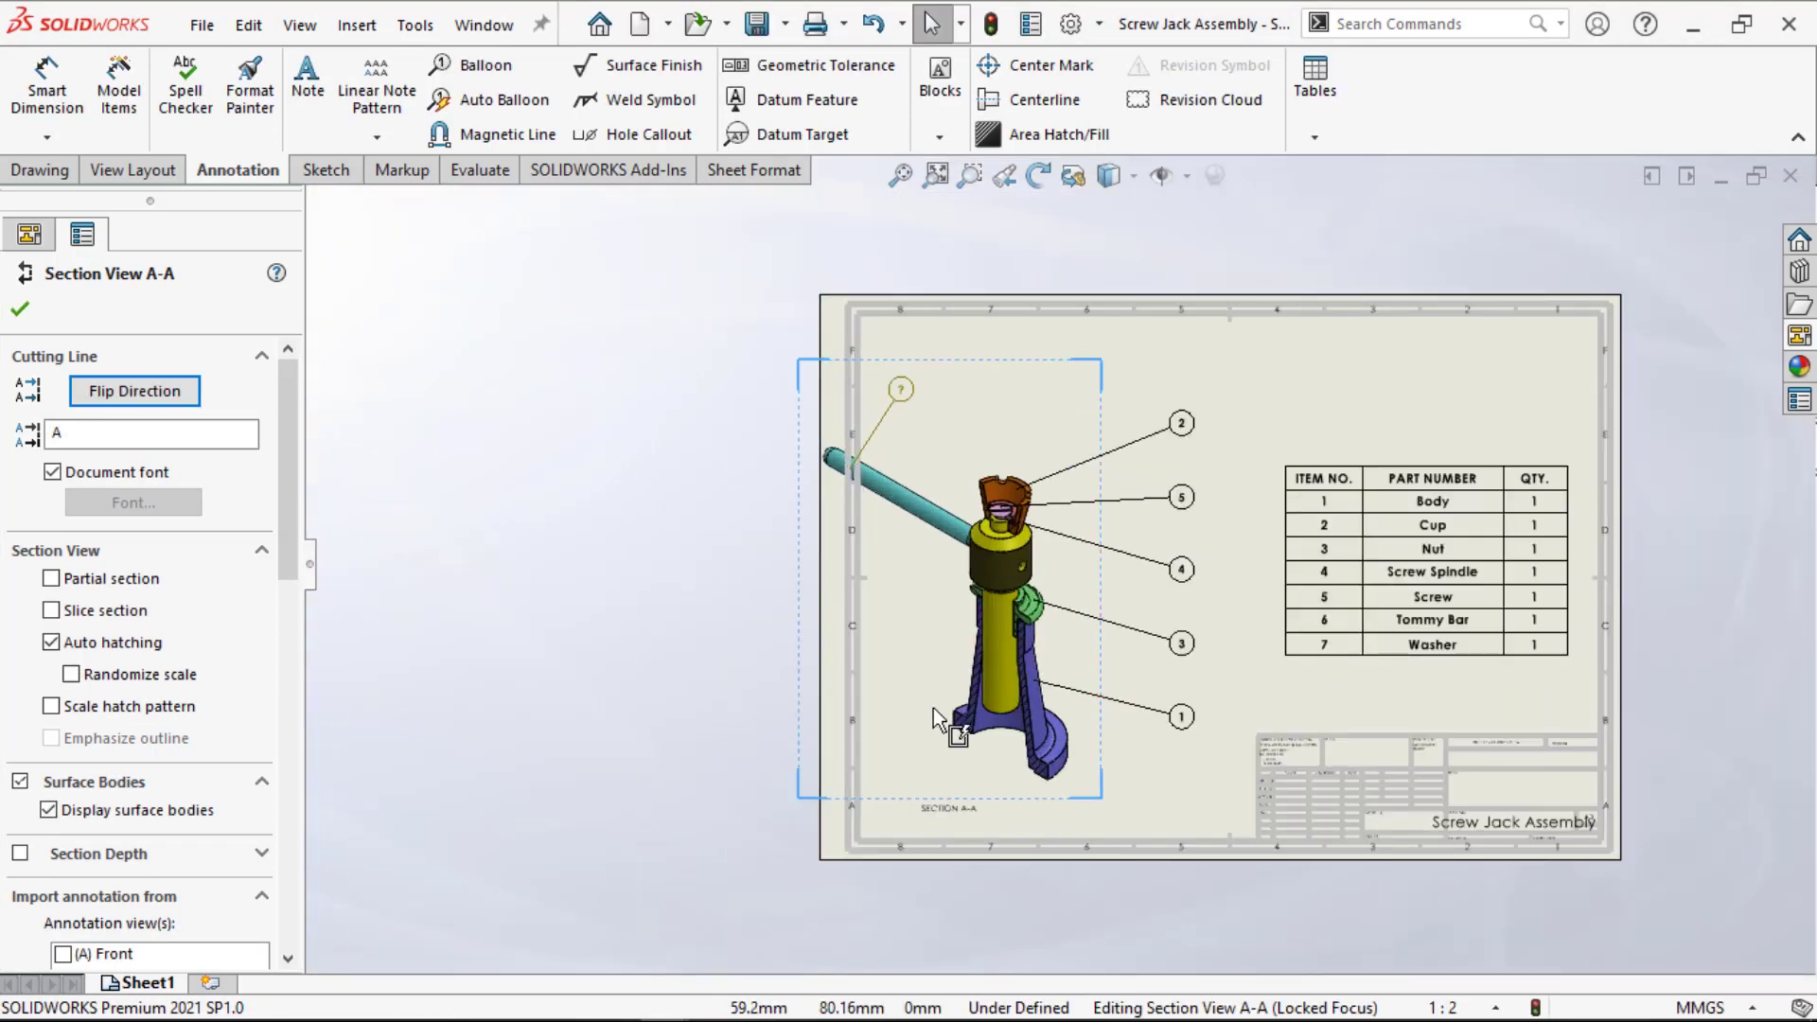
scroll(933, 708, "down", 2)
left_click(647, 705)
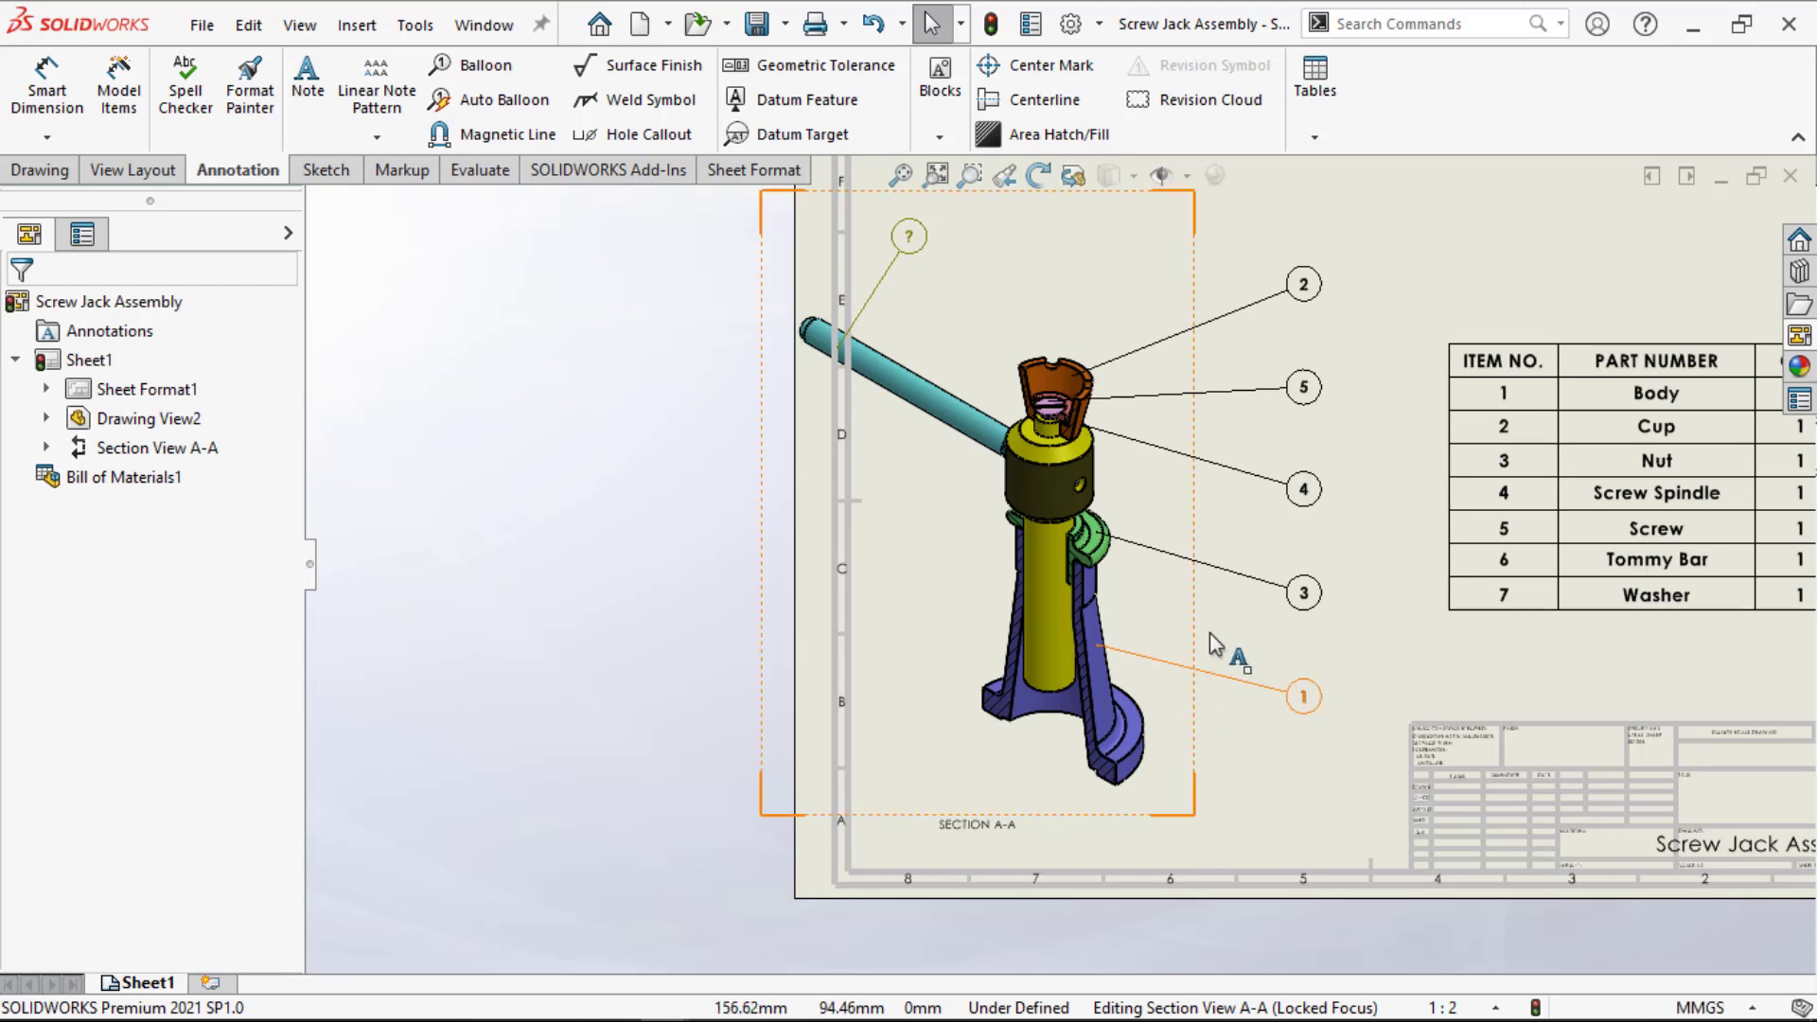
scroll(1212, 632, "up", 2)
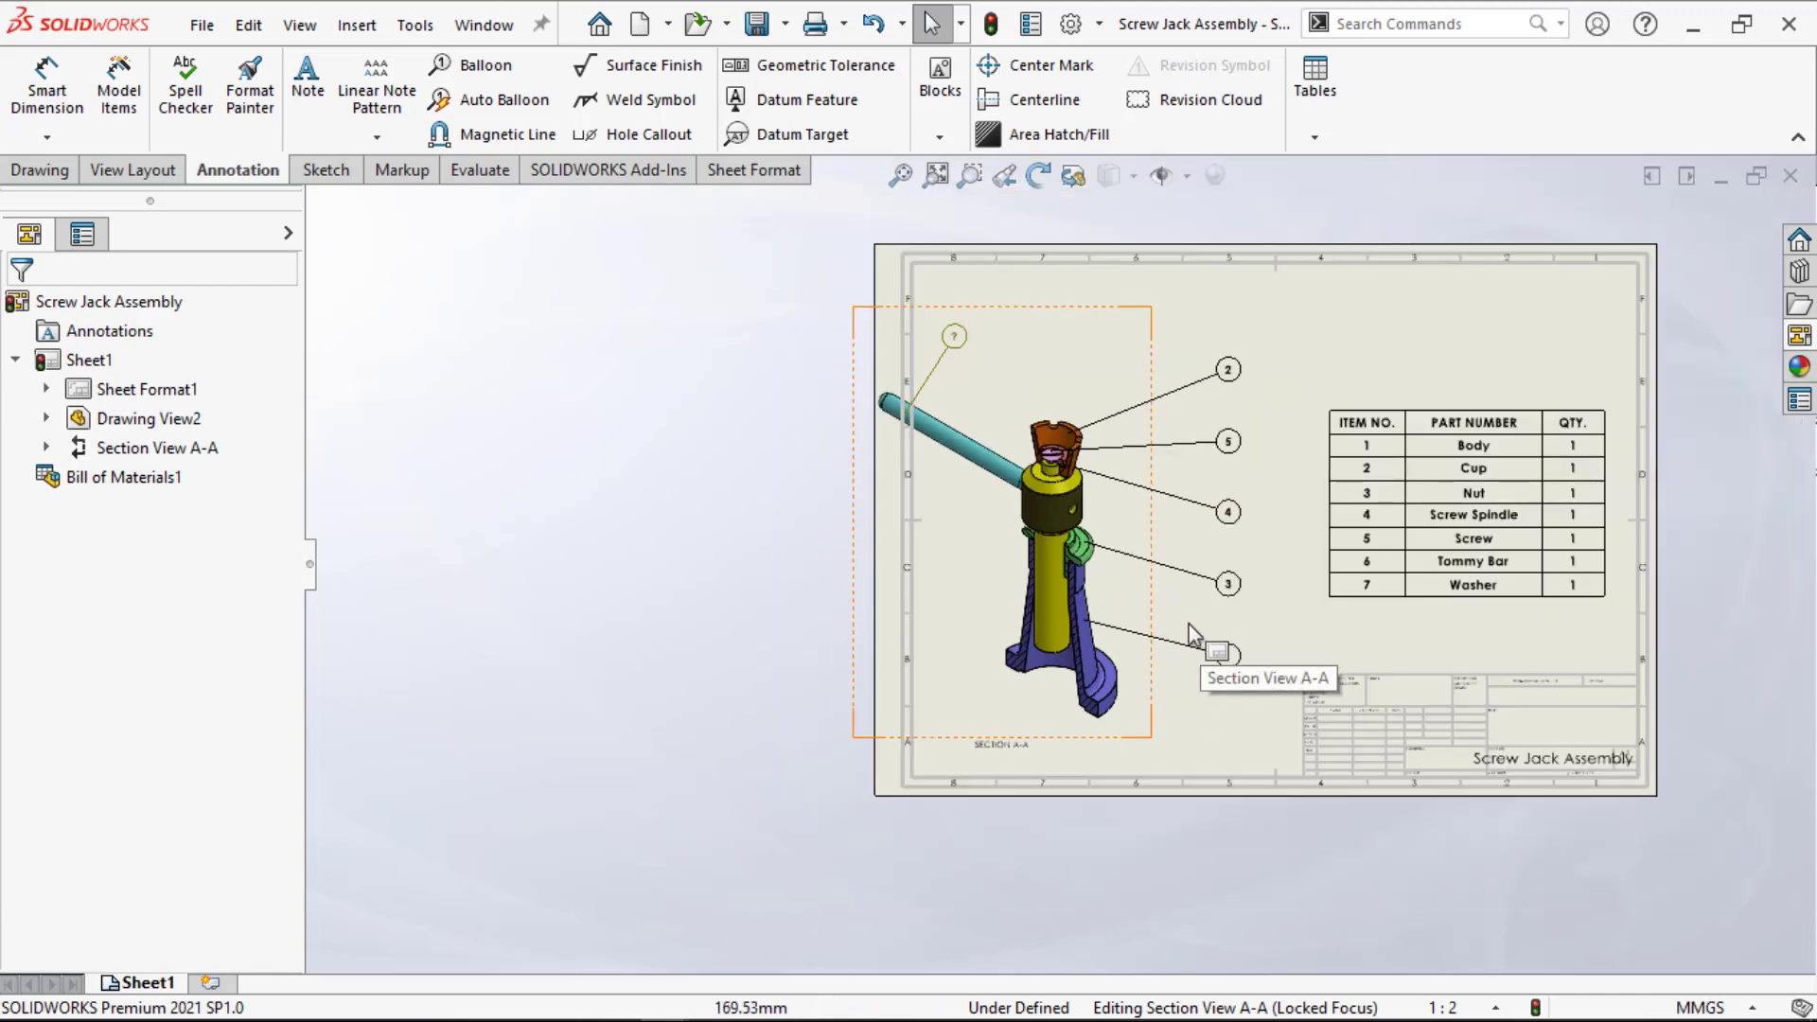
scroll(1193, 630, "down", 1)
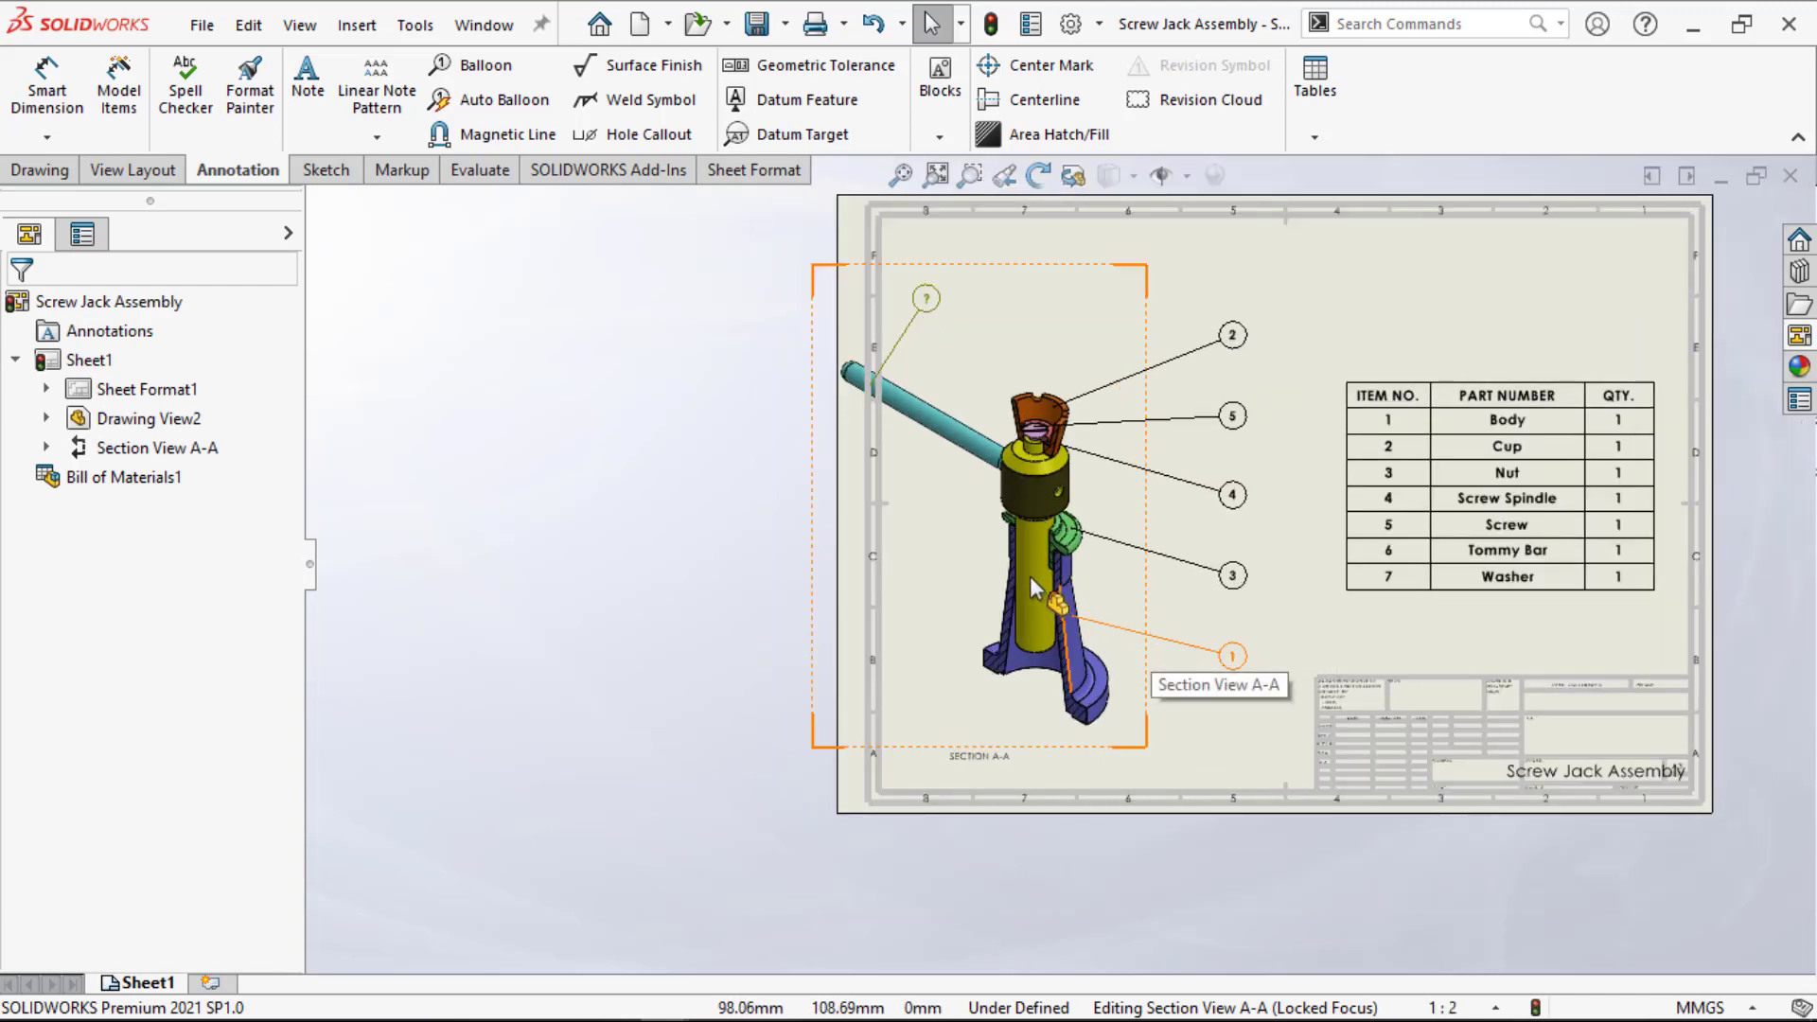